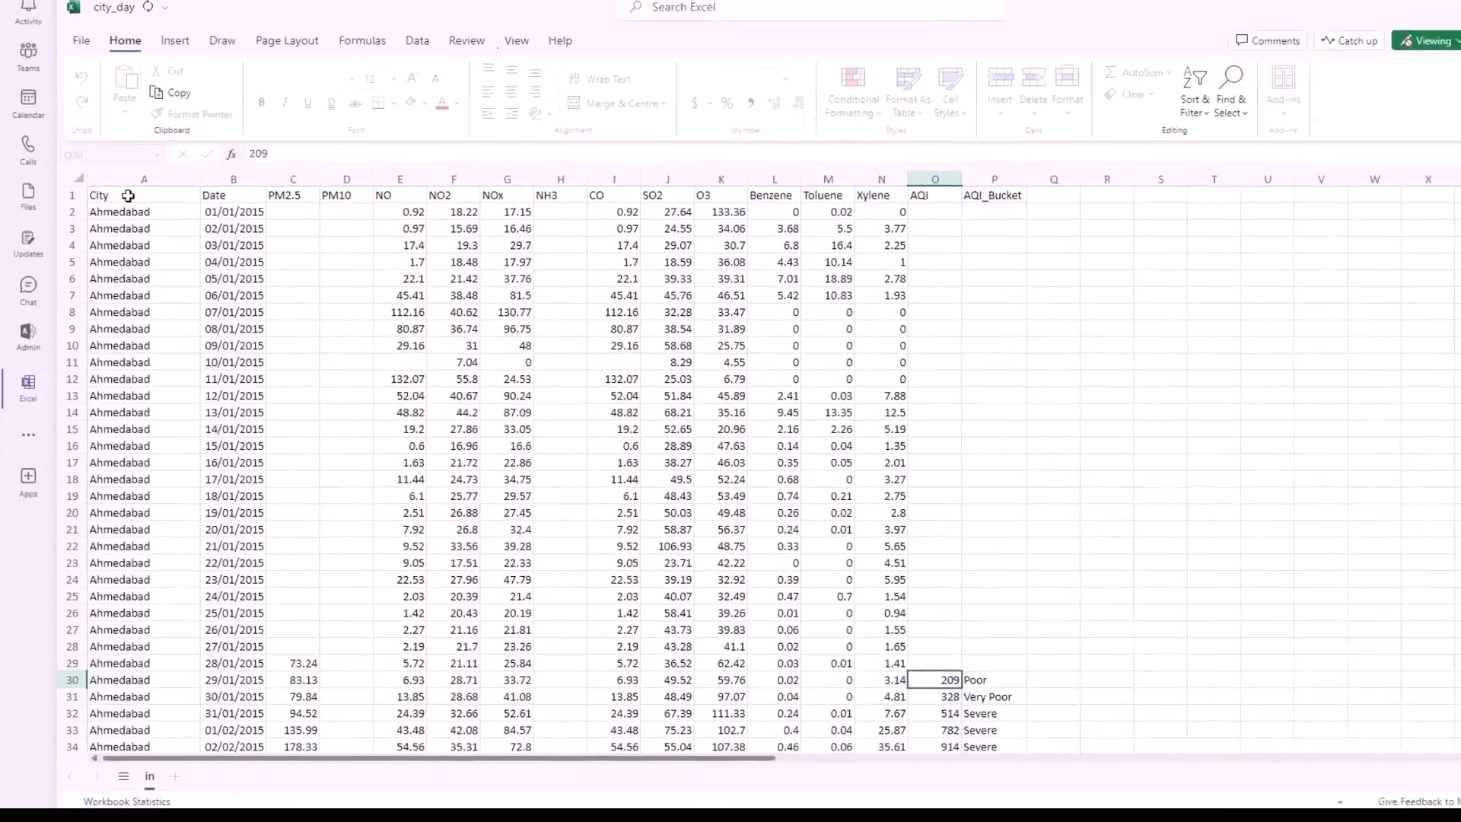
- Examine the City, Date, PM2.5 and PM10 columns of the city_day air quality sheet
{"action": "left_click", "coordinate": [117, 245]}
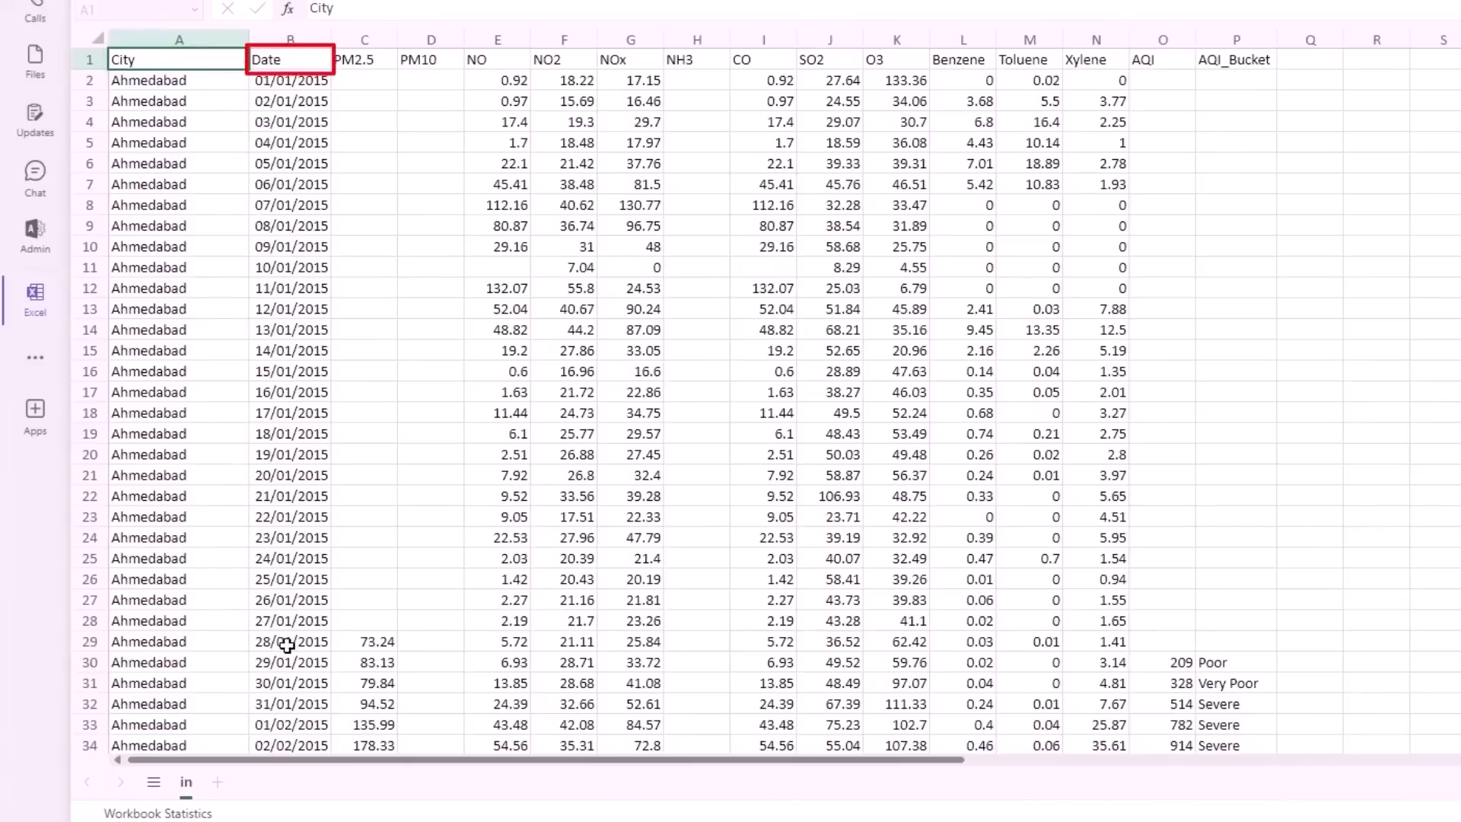
{"action": "left_click", "coordinate": [366, 62]}
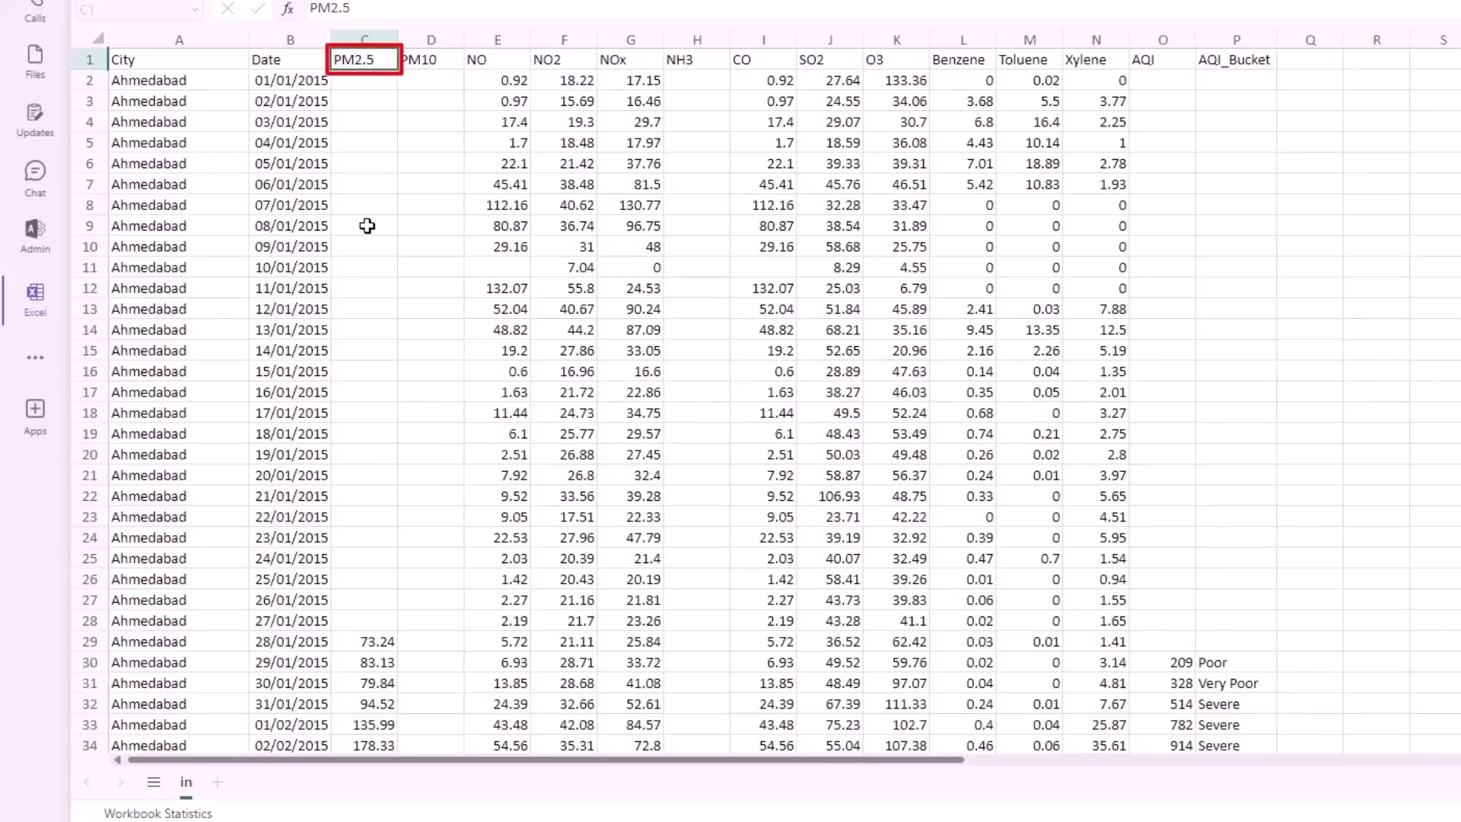
{"action": "left_click", "coordinate": [427, 65]}
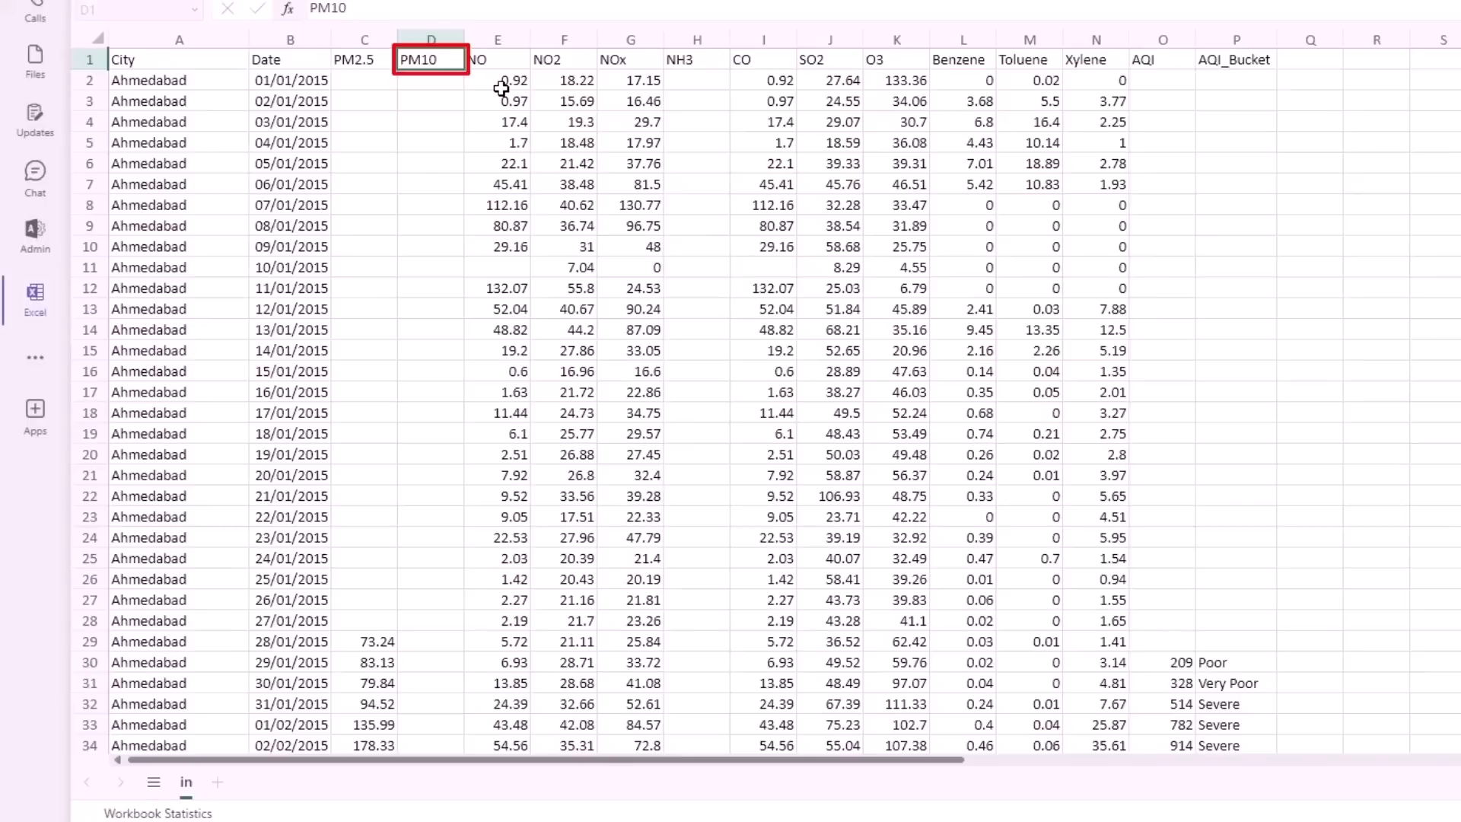
{"action": "left_click", "coordinate": [359, 65]}
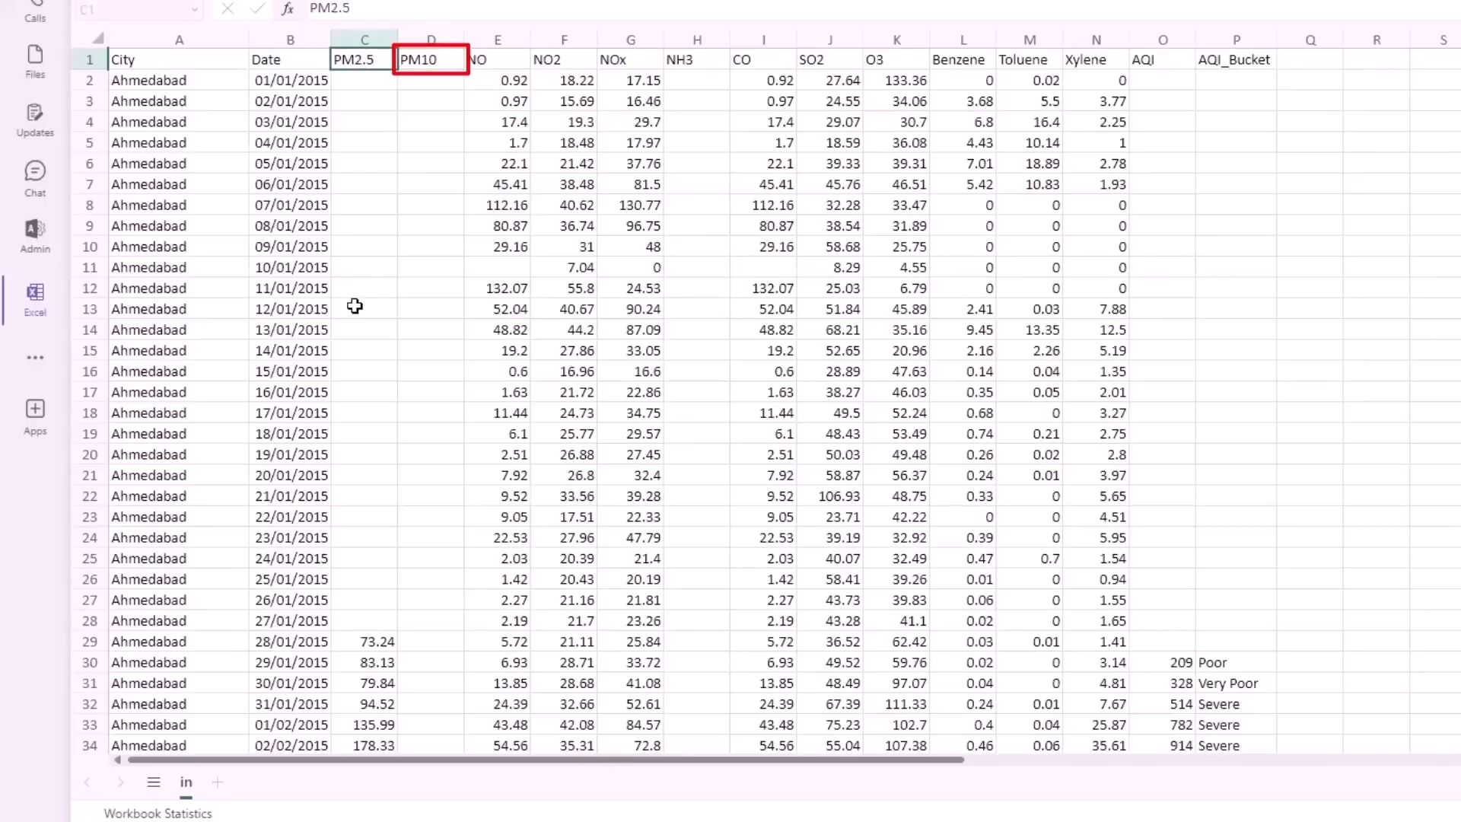
{"action": "left_click", "coordinate": [419, 64]}
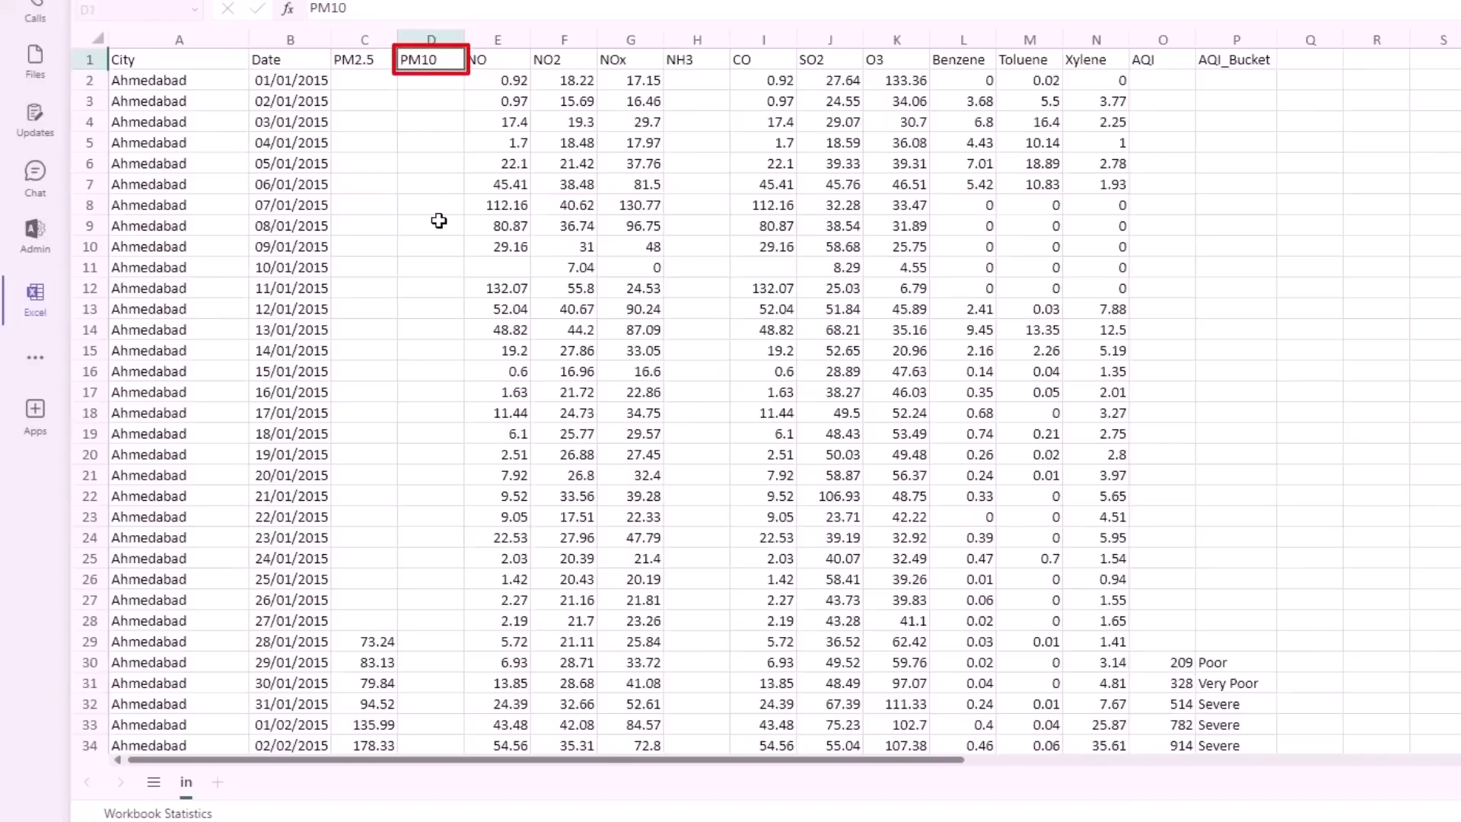
- Compare the NO, NO2 and NOx column headers with their values in the first data row
{"action": "key", "text": "Right"}
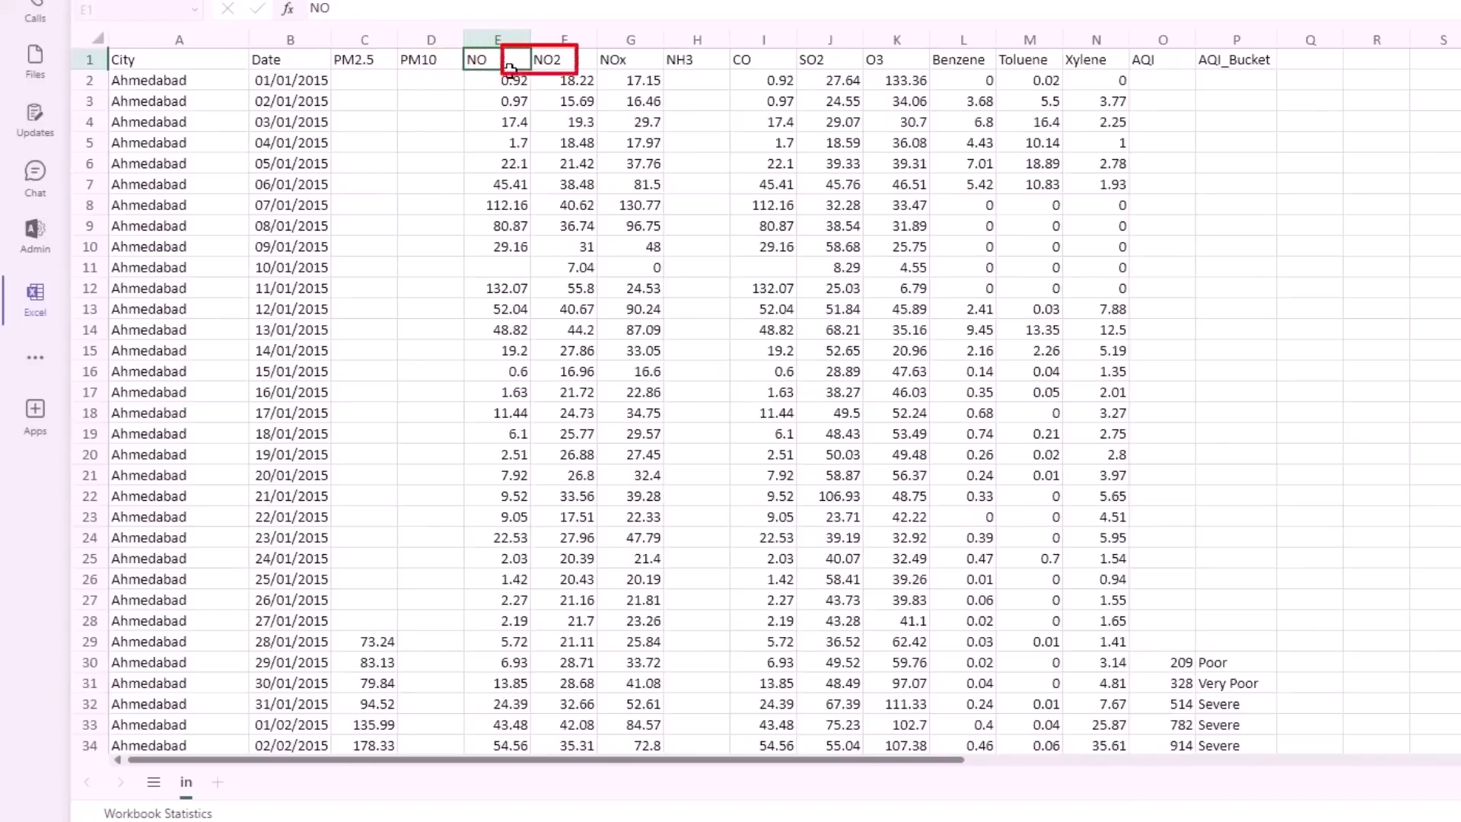
{"action": "left_click", "coordinate": [566, 63]}
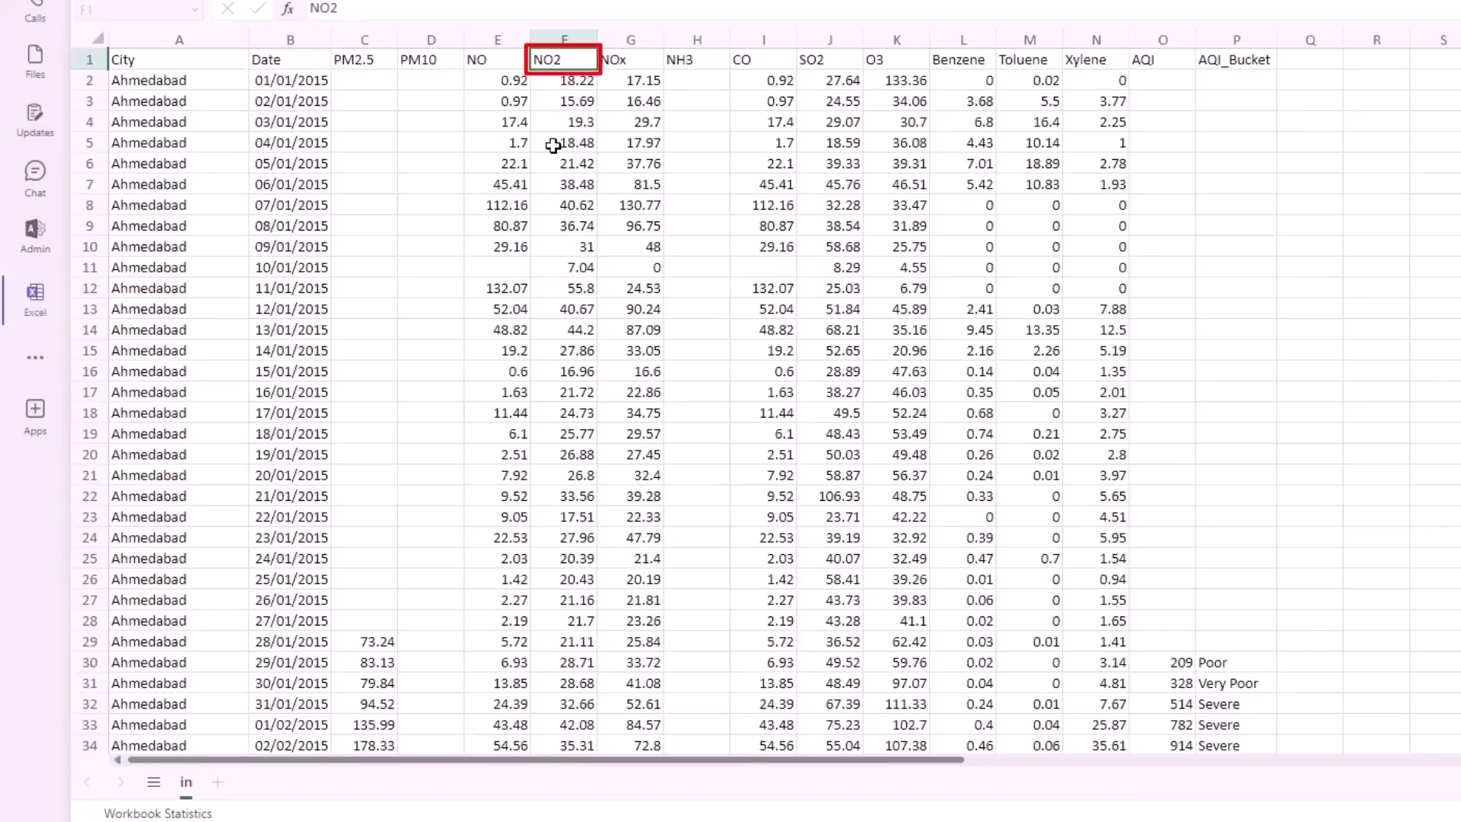
{"action": "left_click", "coordinate": [479, 64]}
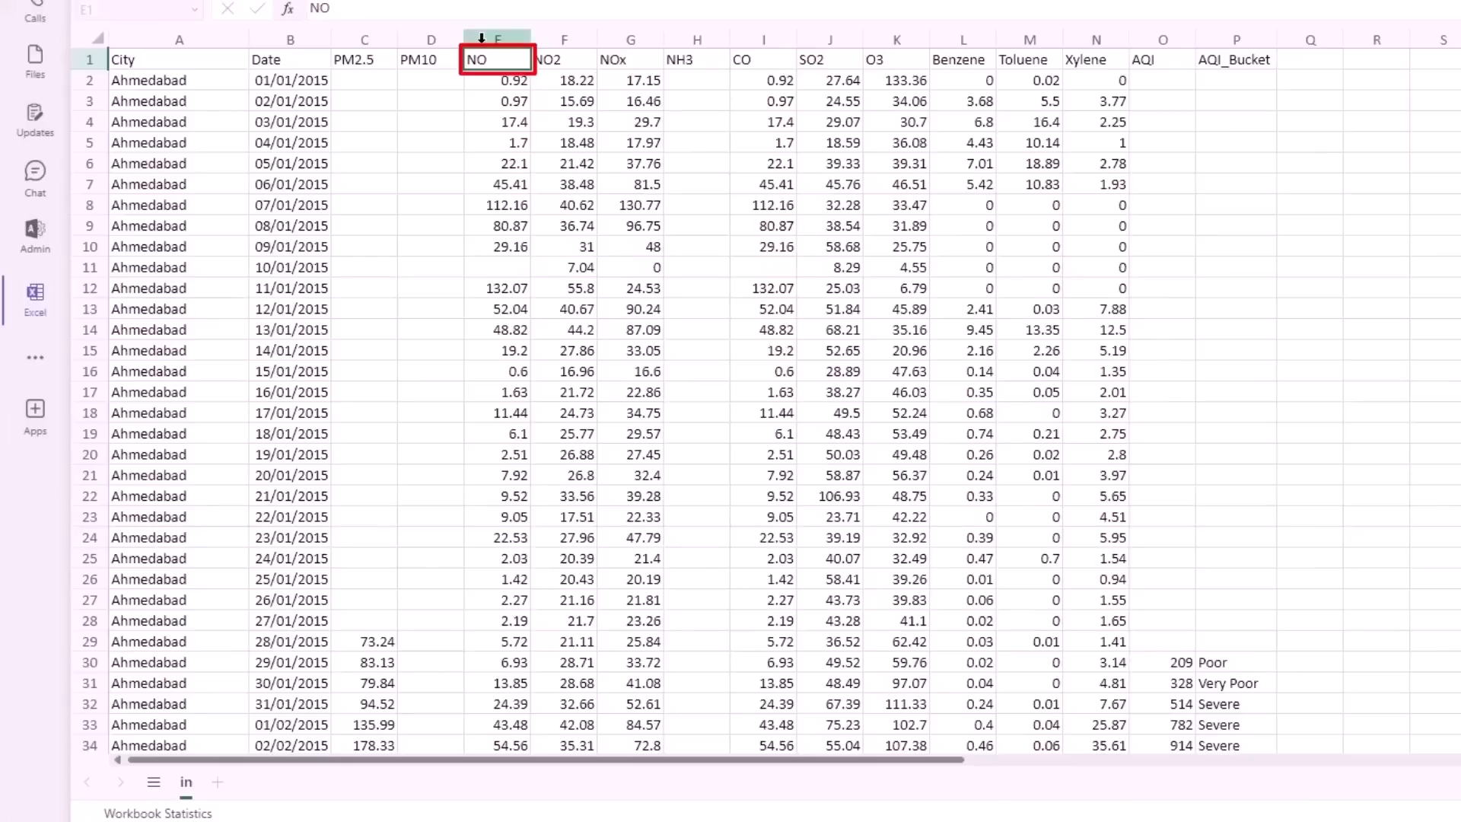
{"action": "left_click", "coordinate": [484, 75]}
{"action": "key", "text": "ctrl+shift+Right"}
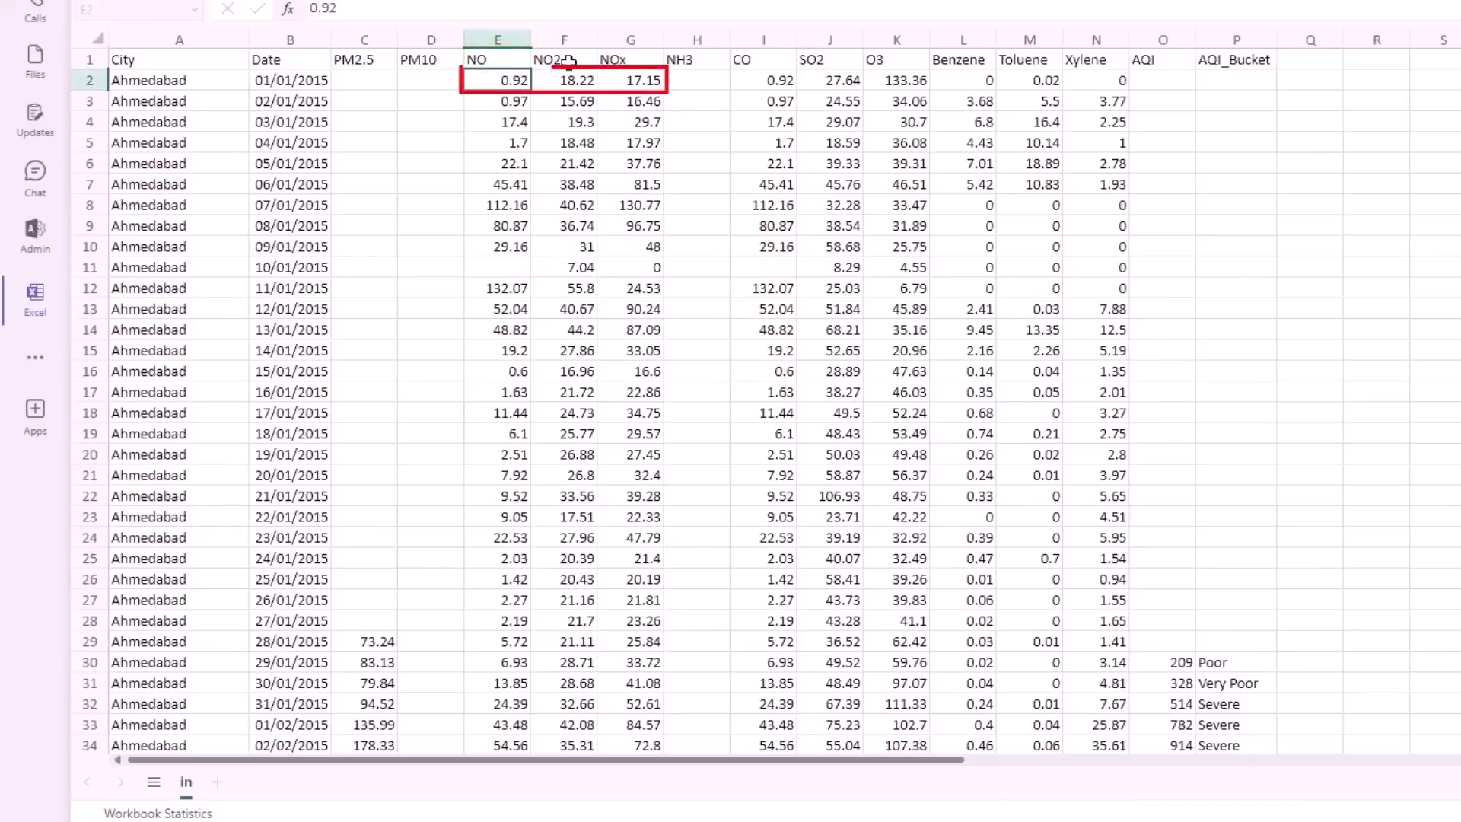
{"action": "left_click", "coordinate": [568, 73]}
{"action": "left_click", "coordinate": [634, 76]}
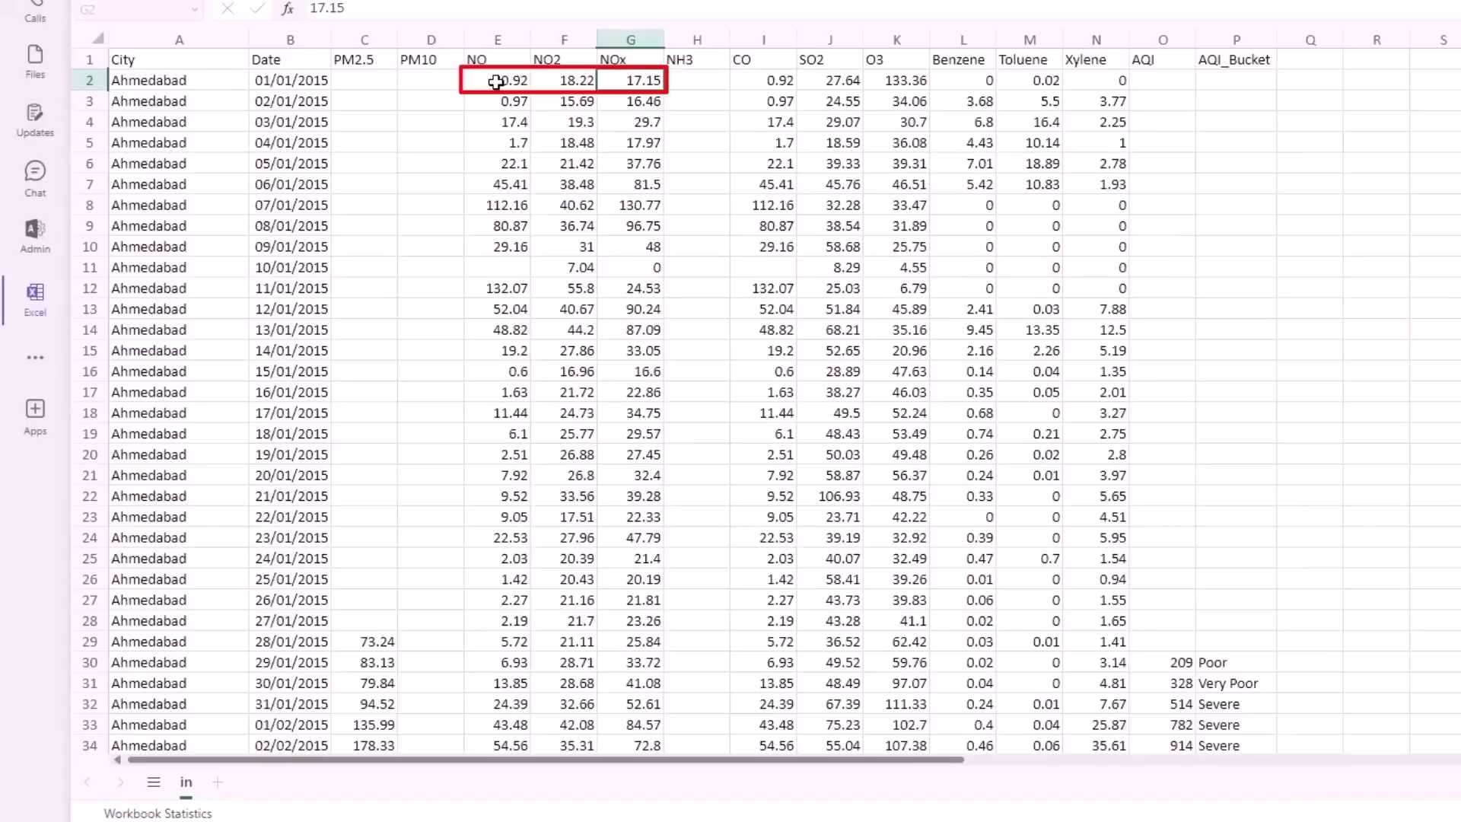
{"action": "left_click", "coordinate": [502, 80]}
{"action": "left_click", "coordinate": [595, 82]}
{"action": "left_click", "coordinate": [638, 79]}
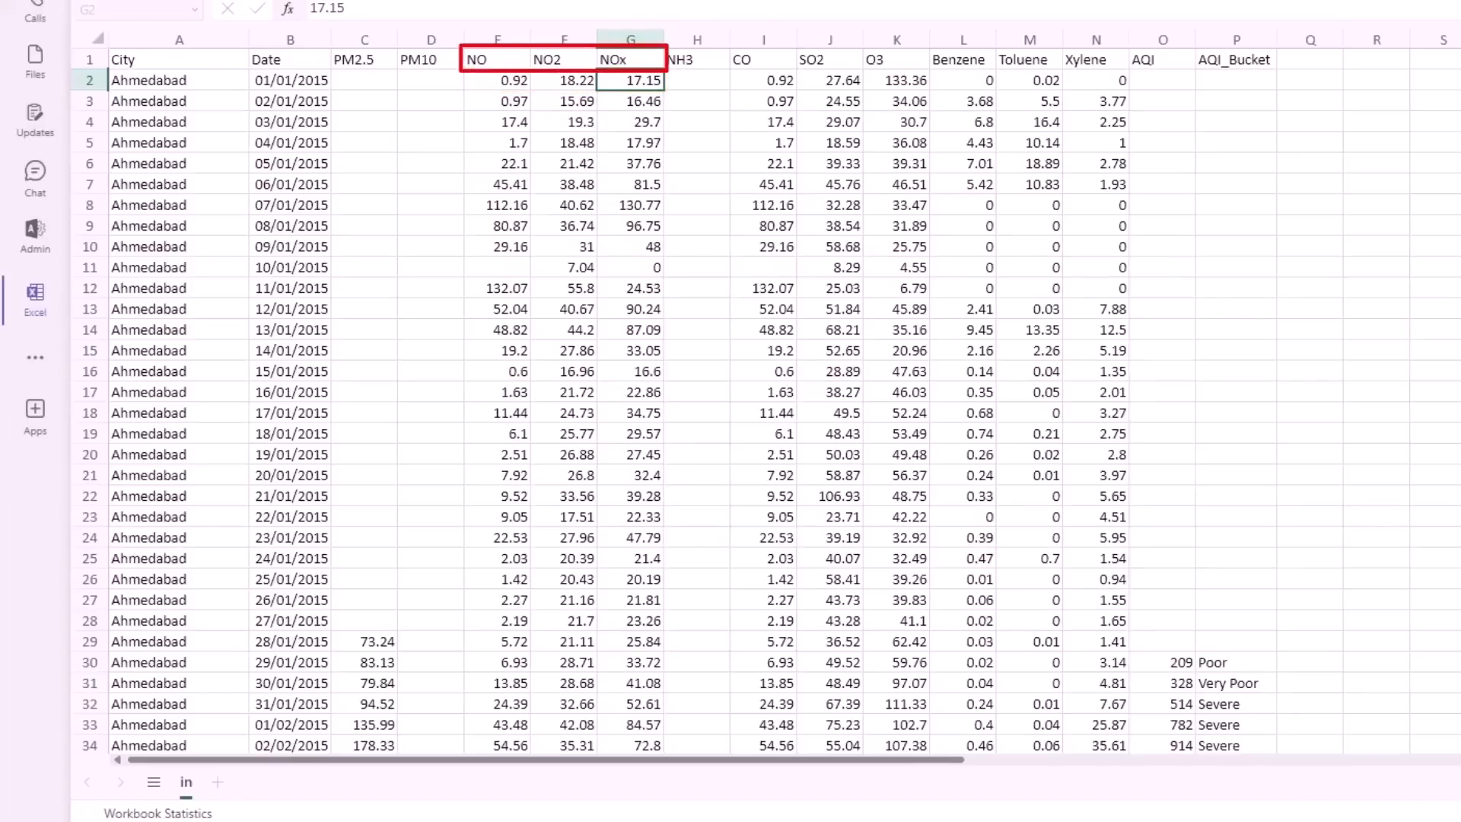
{"action": "left_click", "coordinate": [627, 59]}
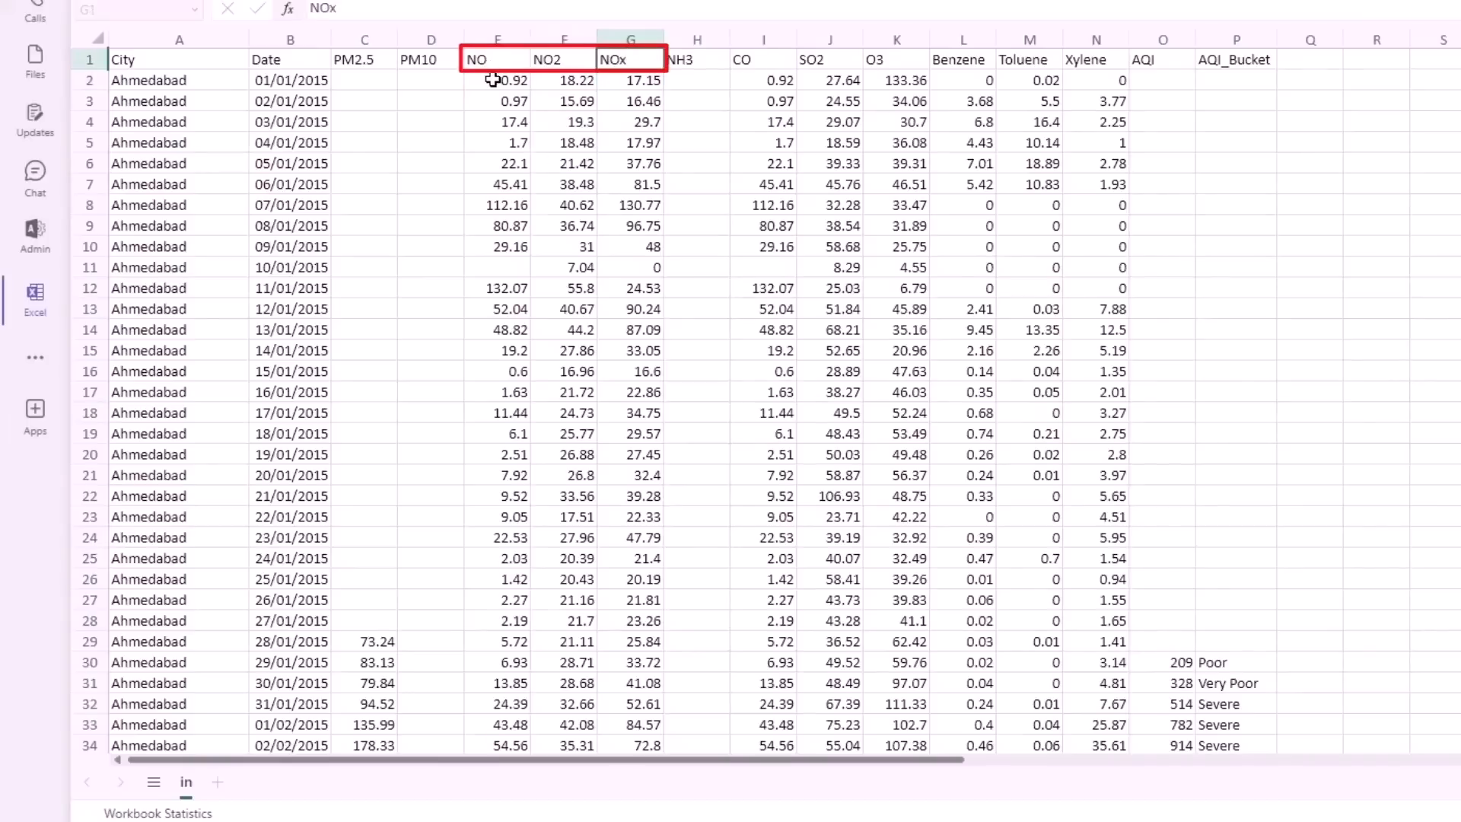
{"action": "left_click", "coordinate": [493, 79]}
{"action": "left_click", "coordinate": [573, 80]}
{"action": "left_click", "coordinate": [639, 78]}
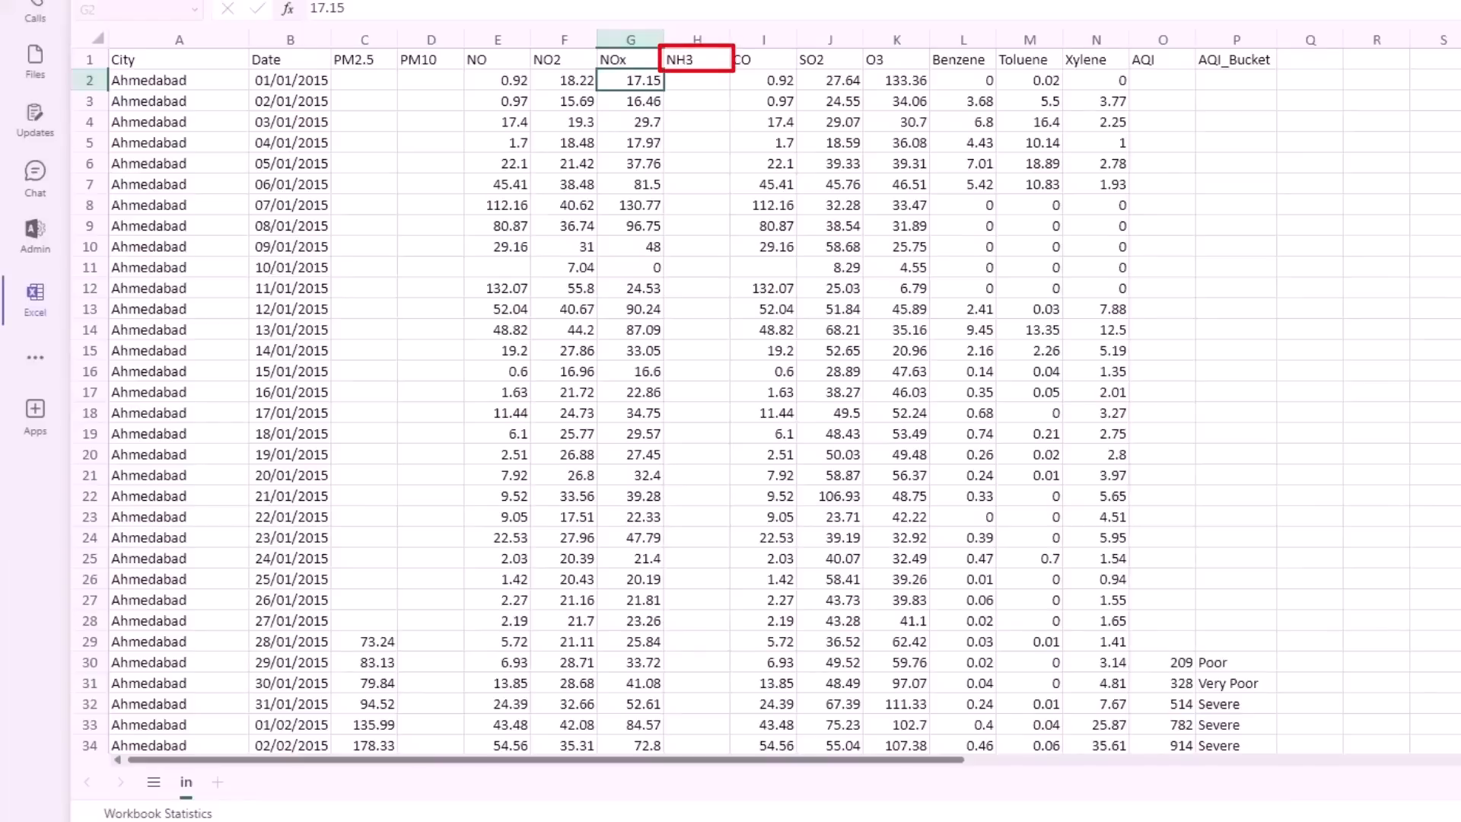
- Review the NH3, CO, SO2 and O3 pollutant columns of the dataset
{"action": "left_click", "coordinate": [677, 60]}
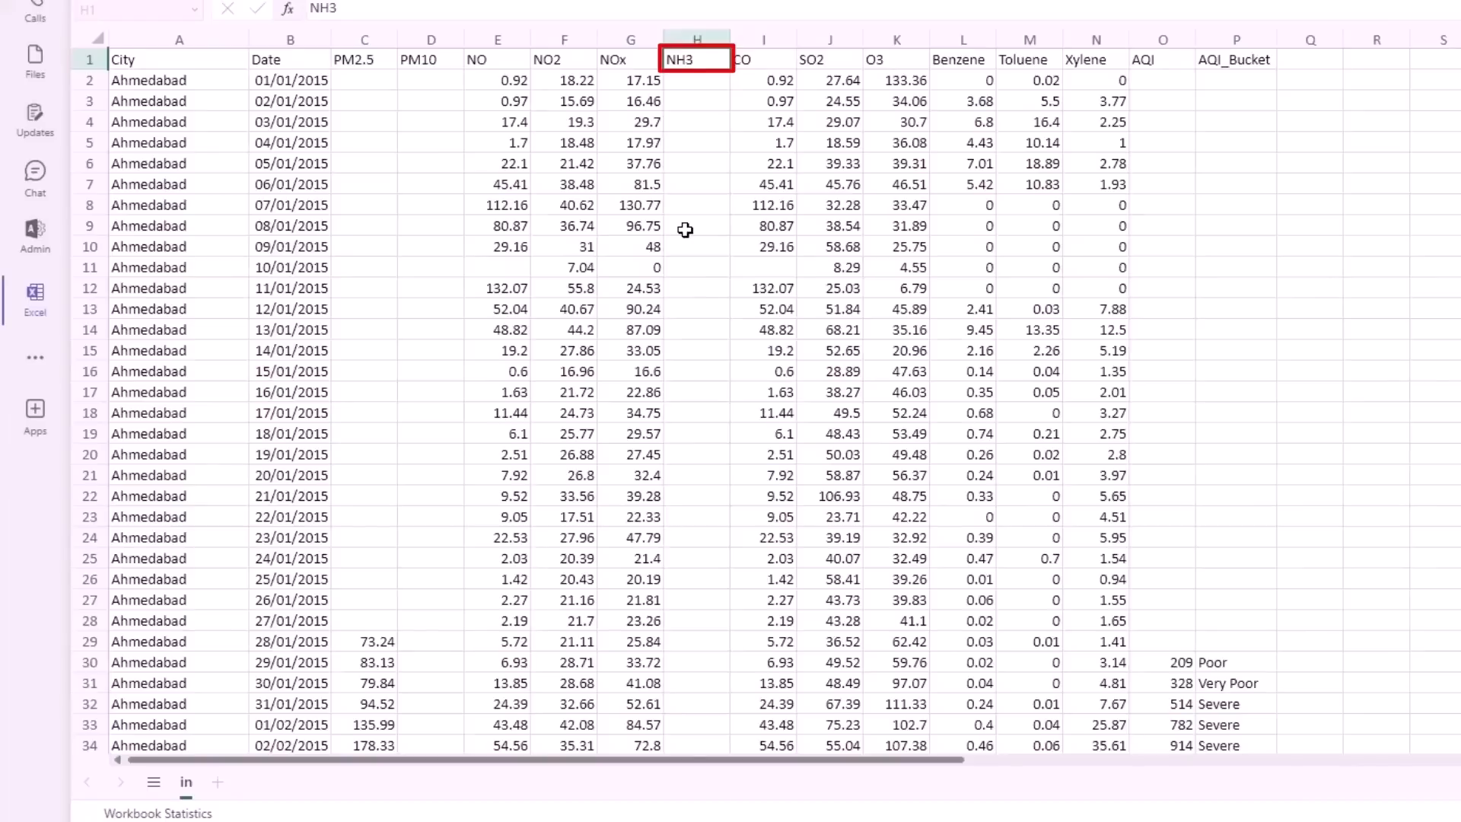
{"action": "left_click", "coordinate": [748, 59]}
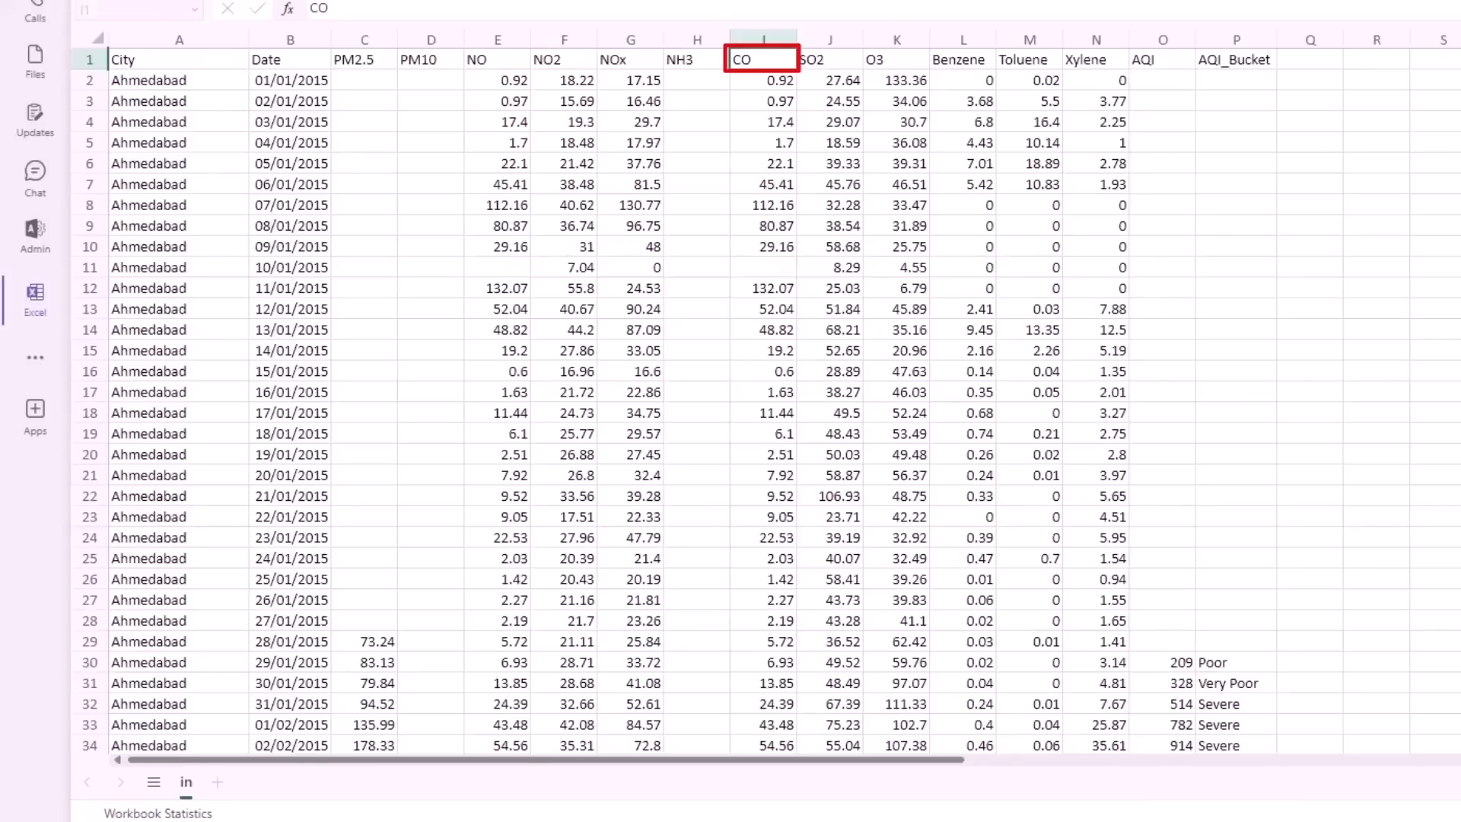
{"action": "left_click", "coordinate": [834, 63]}
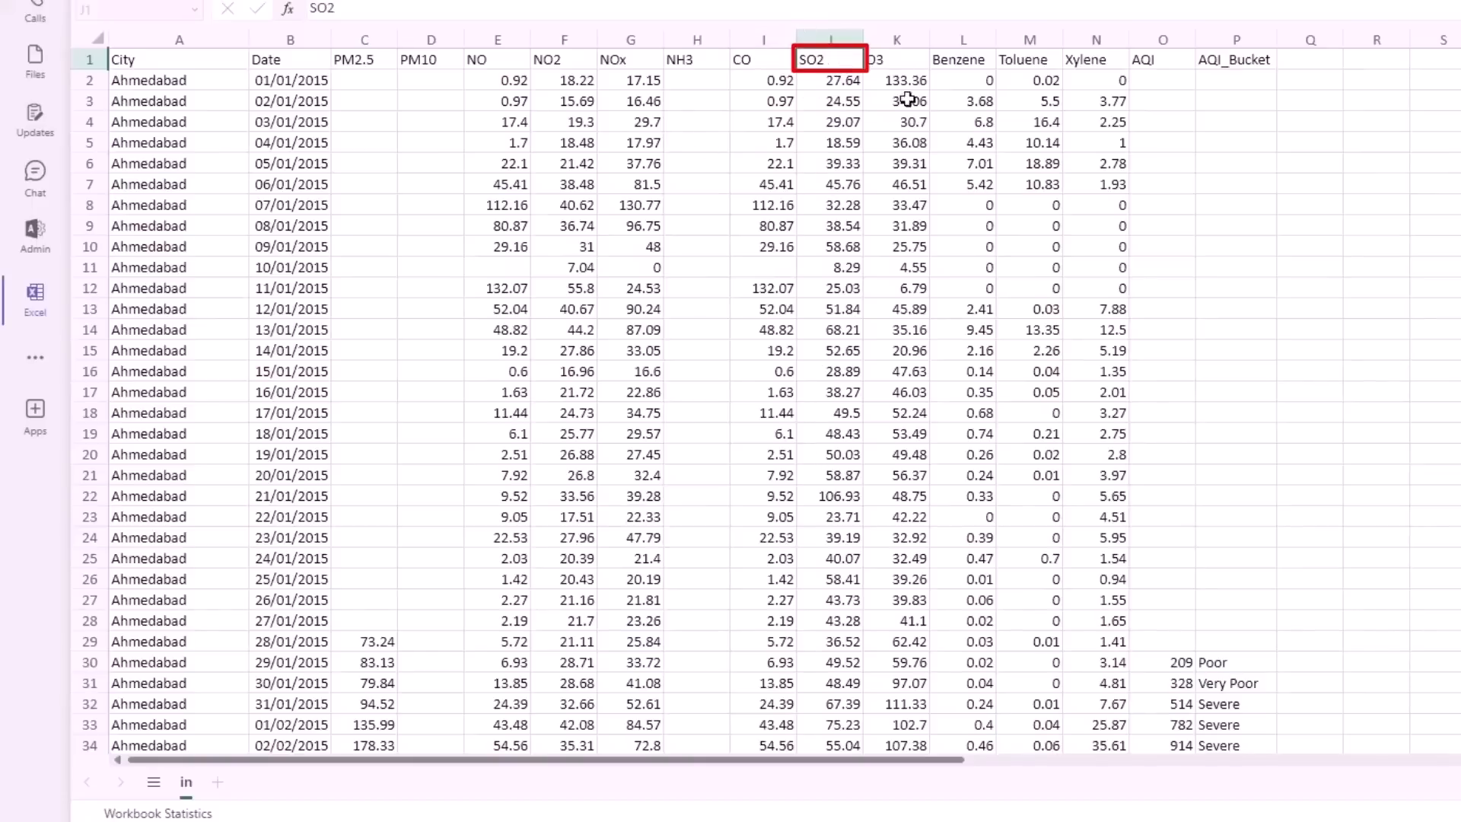
{"action": "left_click", "coordinate": [894, 72]}
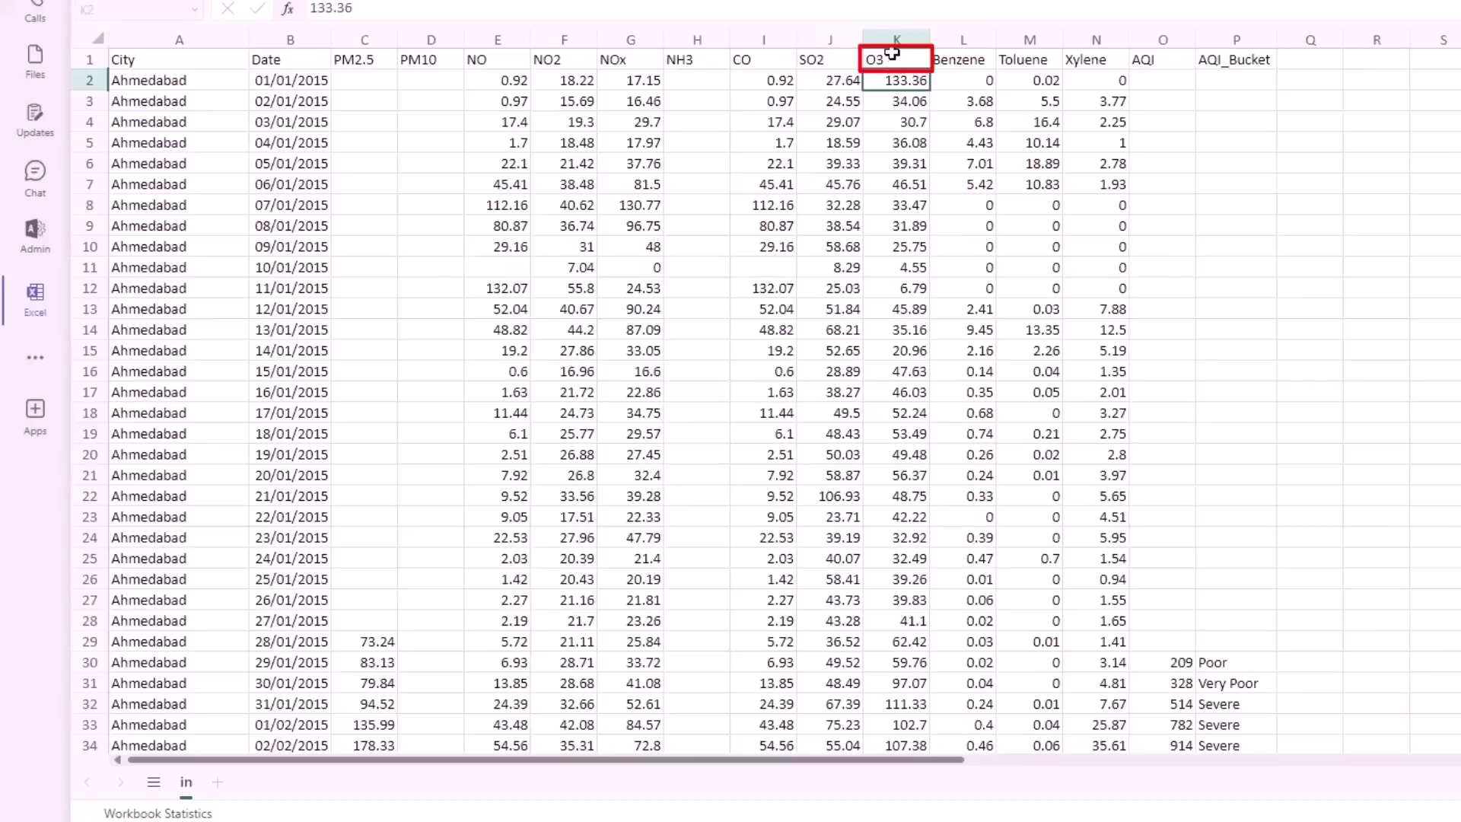
{"action": "left_click", "coordinate": [890, 58]}
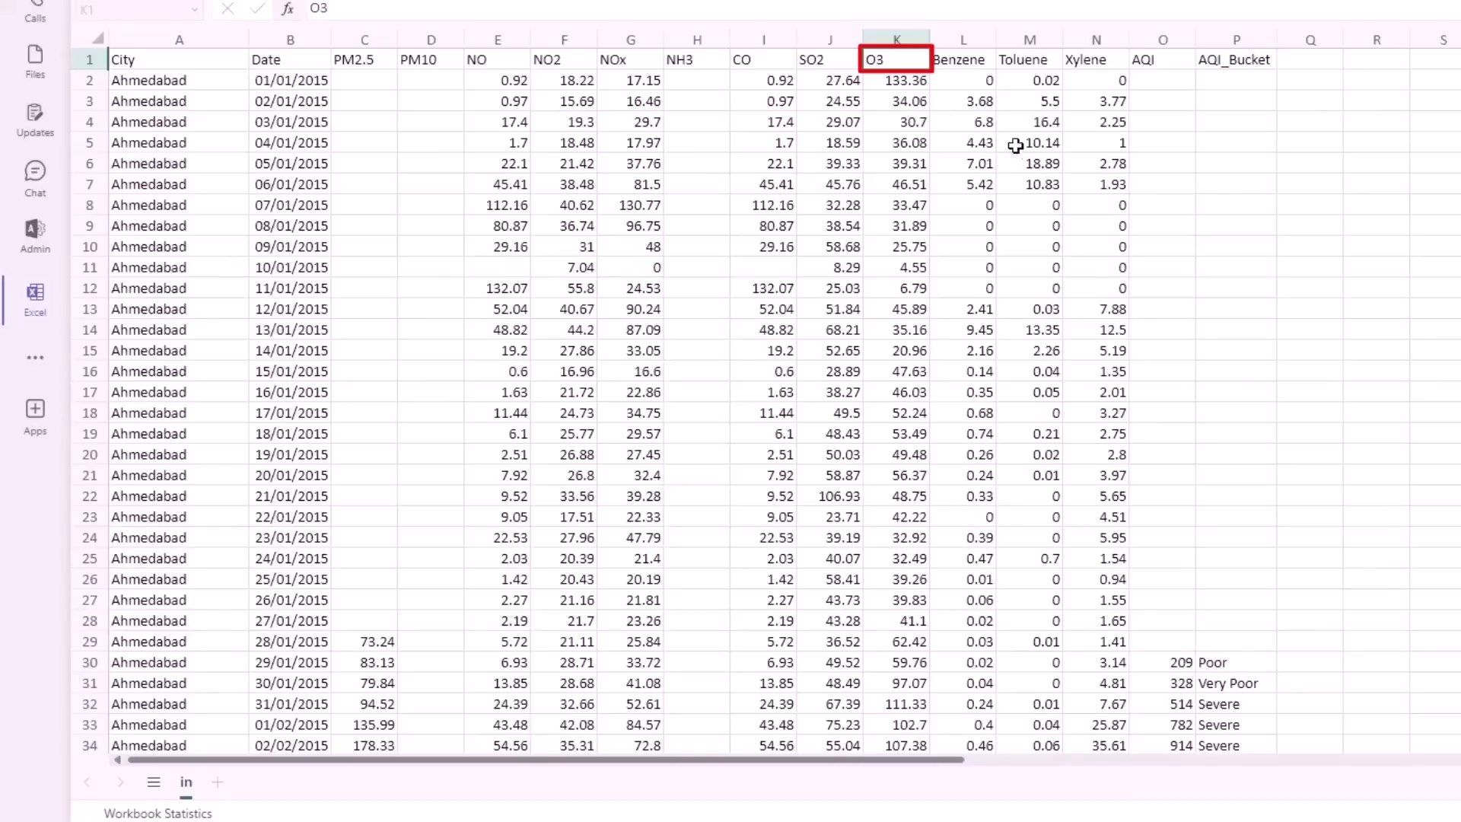
- Review the Benzene, Toluene and Xylene columns of the dataset
{"action": "left_click", "coordinate": [1028, 60]}
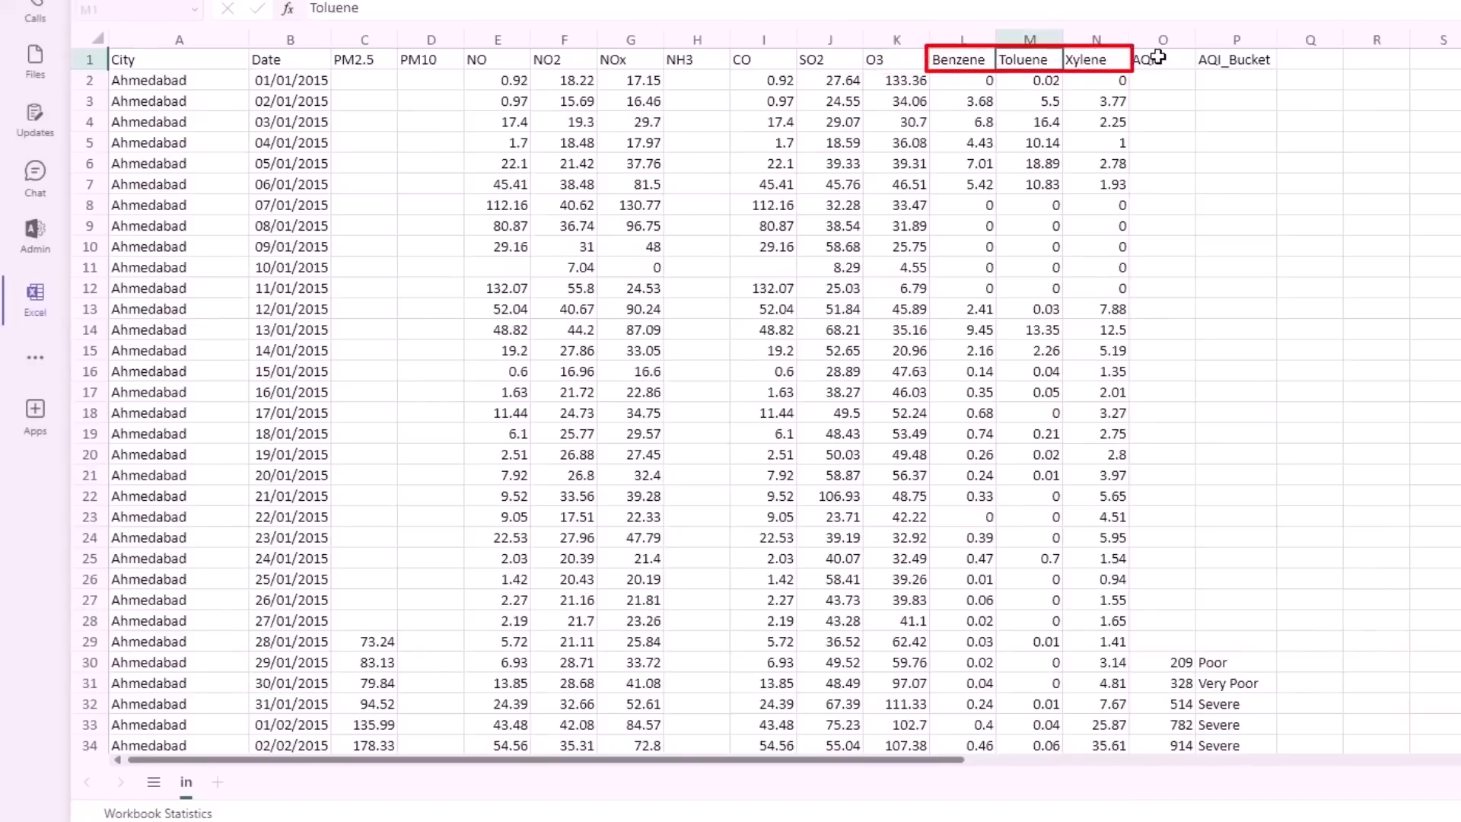
{"action": "left_click", "coordinate": [1086, 60]}
{"action": "left_click", "coordinate": [943, 61]}
{"action": "left_click", "coordinate": [1043, 61]}
{"action": "left_click", "coordinate": [1103, 64]}
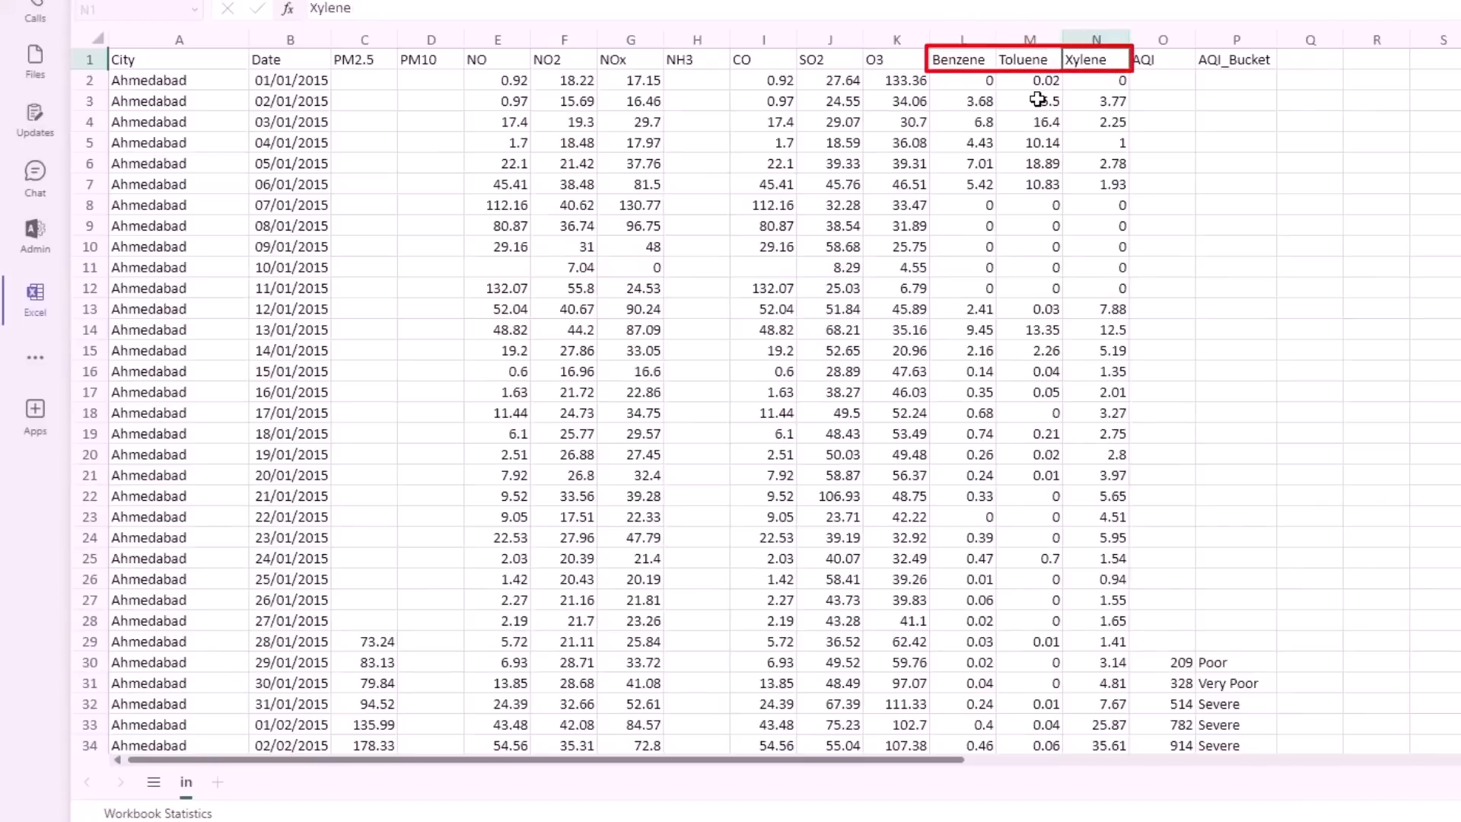
{"action": "left_click", "coordinate": [950, 59]}
{"action": "left_click", "coordinate": [1049, 61]}
{"action": "left_click", "coordinate": [1096, 61]}
{"action": "left_click", "coordinate": [969, 59]}
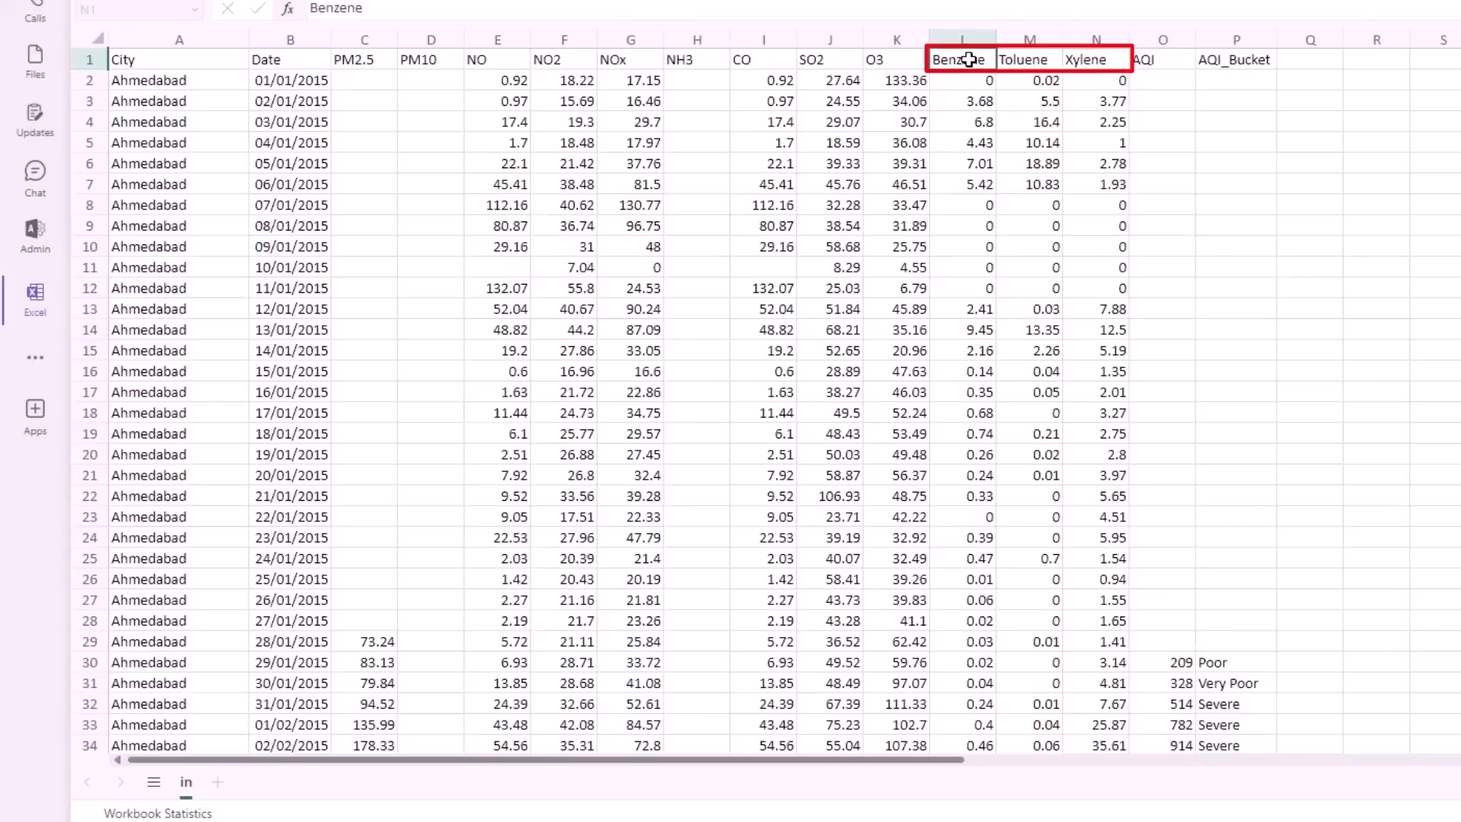
{"action": "left_click", "coordinate": [1048, 64]}
{"action": "left_click", "coordinate": [1113, 65]}
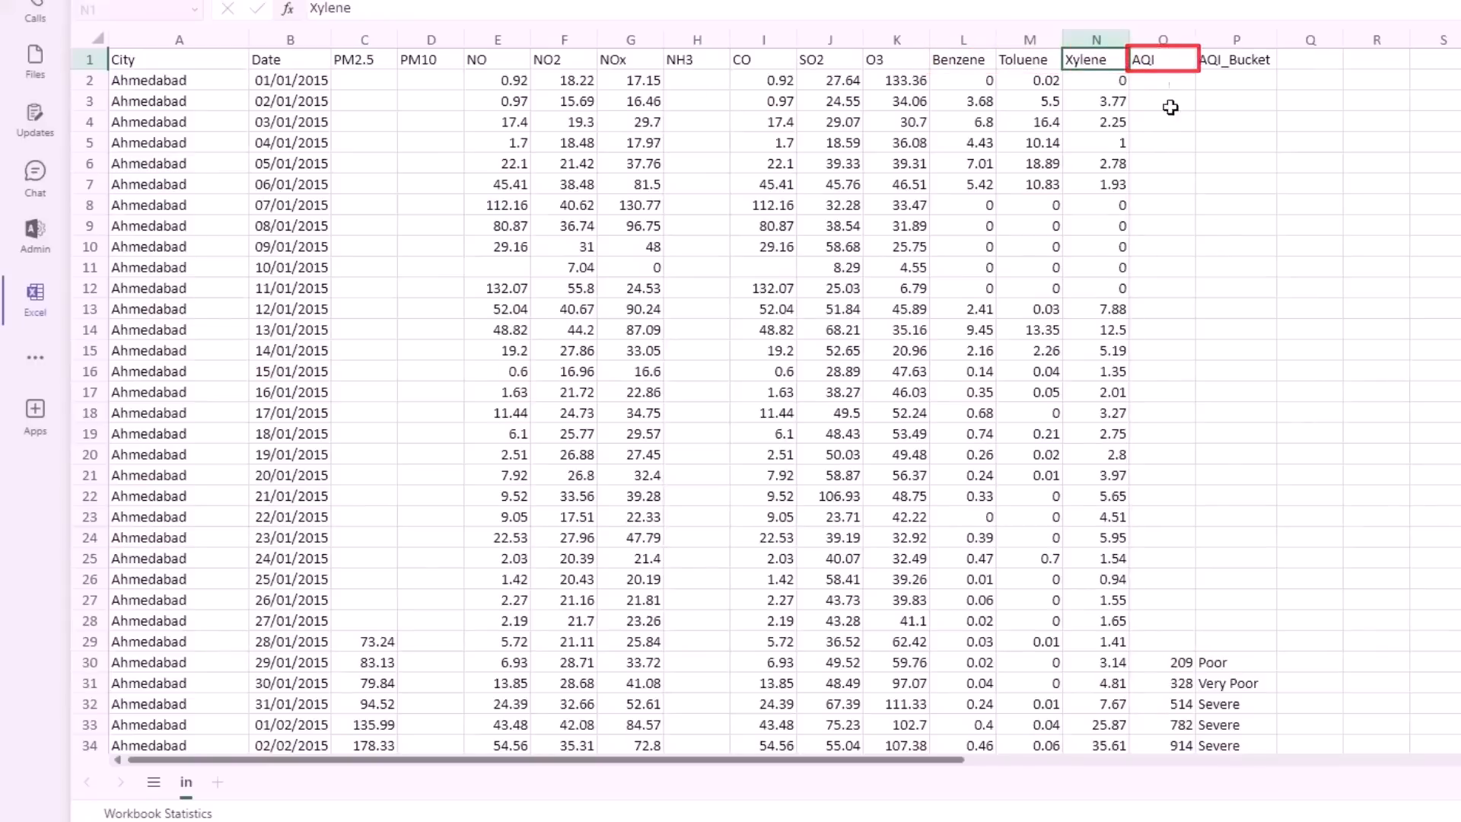
- Check the daily Ahmedabad records for missing pollutant and AQI values, including the rows for 26/02/2015 to 28/02/2015
{"action": "scroll", "coordinate": [1195, 512], "scroll_direction": "down", "scroll_amount": 9}
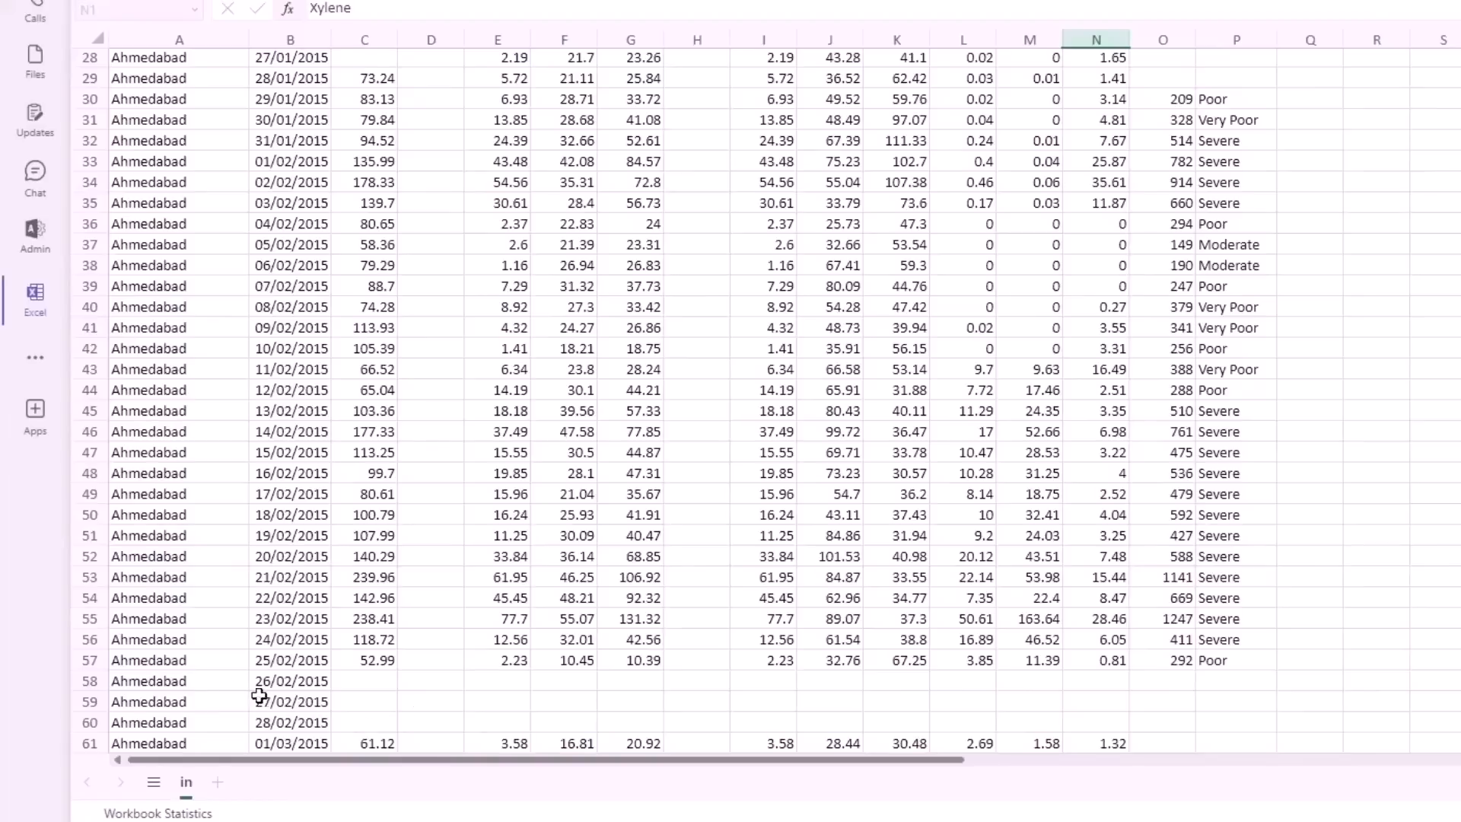
{"action": "left_click", "coordinate": [115, 683]}
{"action": "left_click", "coordinate": [369, 690]}
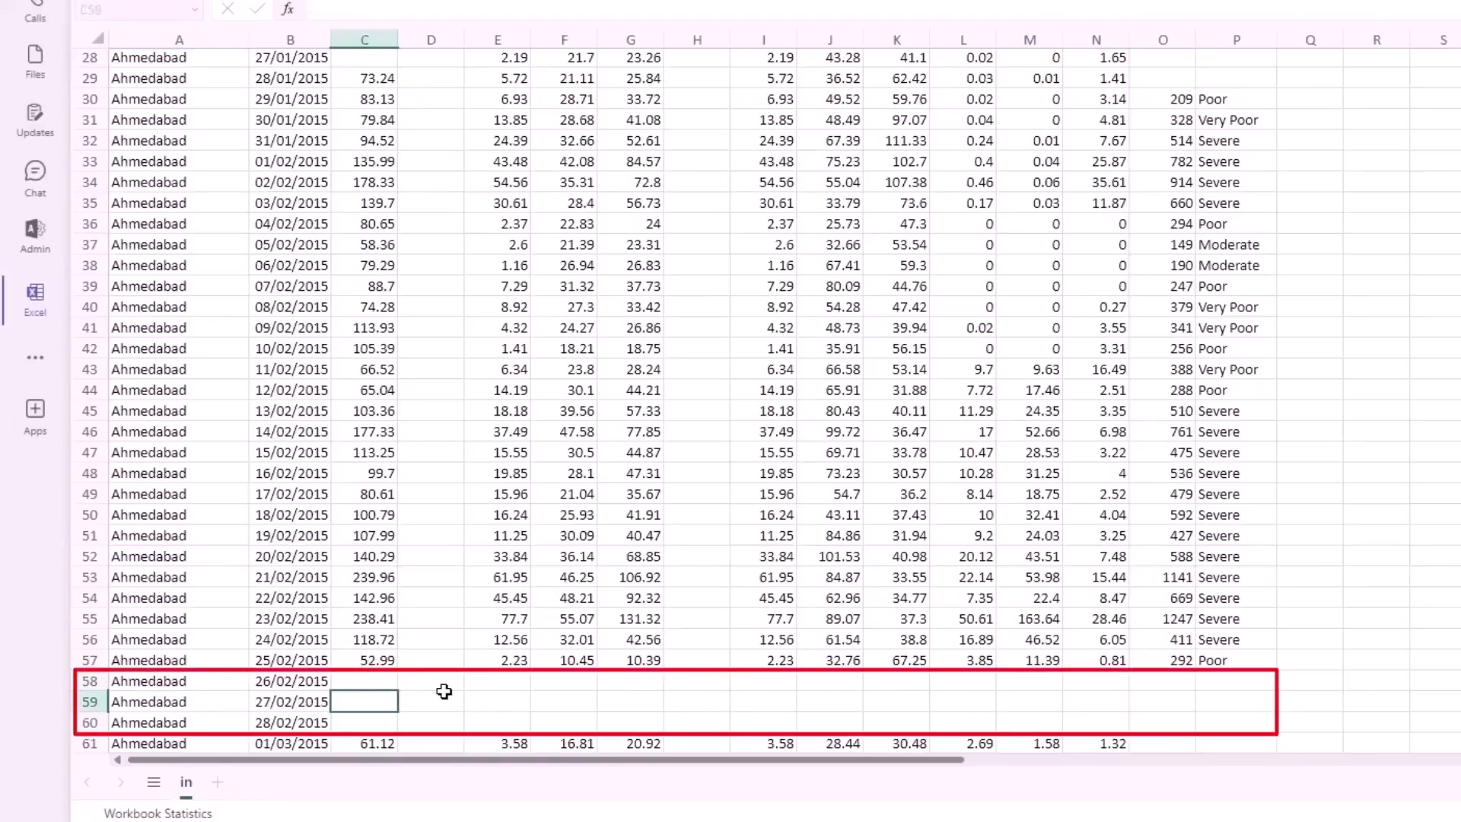
{"action": "left_click", "coordinate": [372, 683]}
{"action": "left_click", "coordinate": [518, 679]}
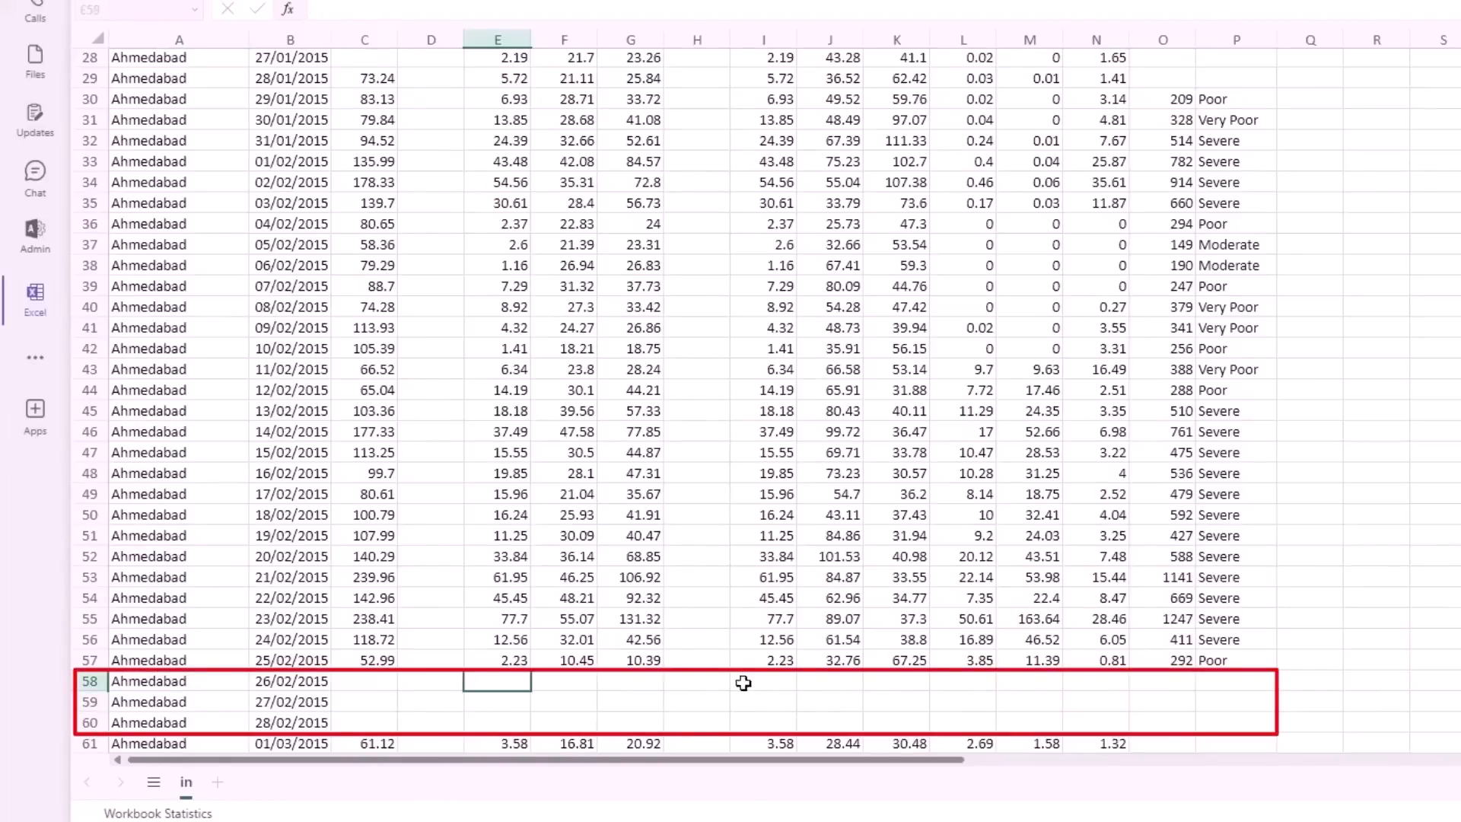
{"action": "left_click", "coordinate": [1108, 690]}
{"action": "left_click", "coordinate": [1149, 685]}
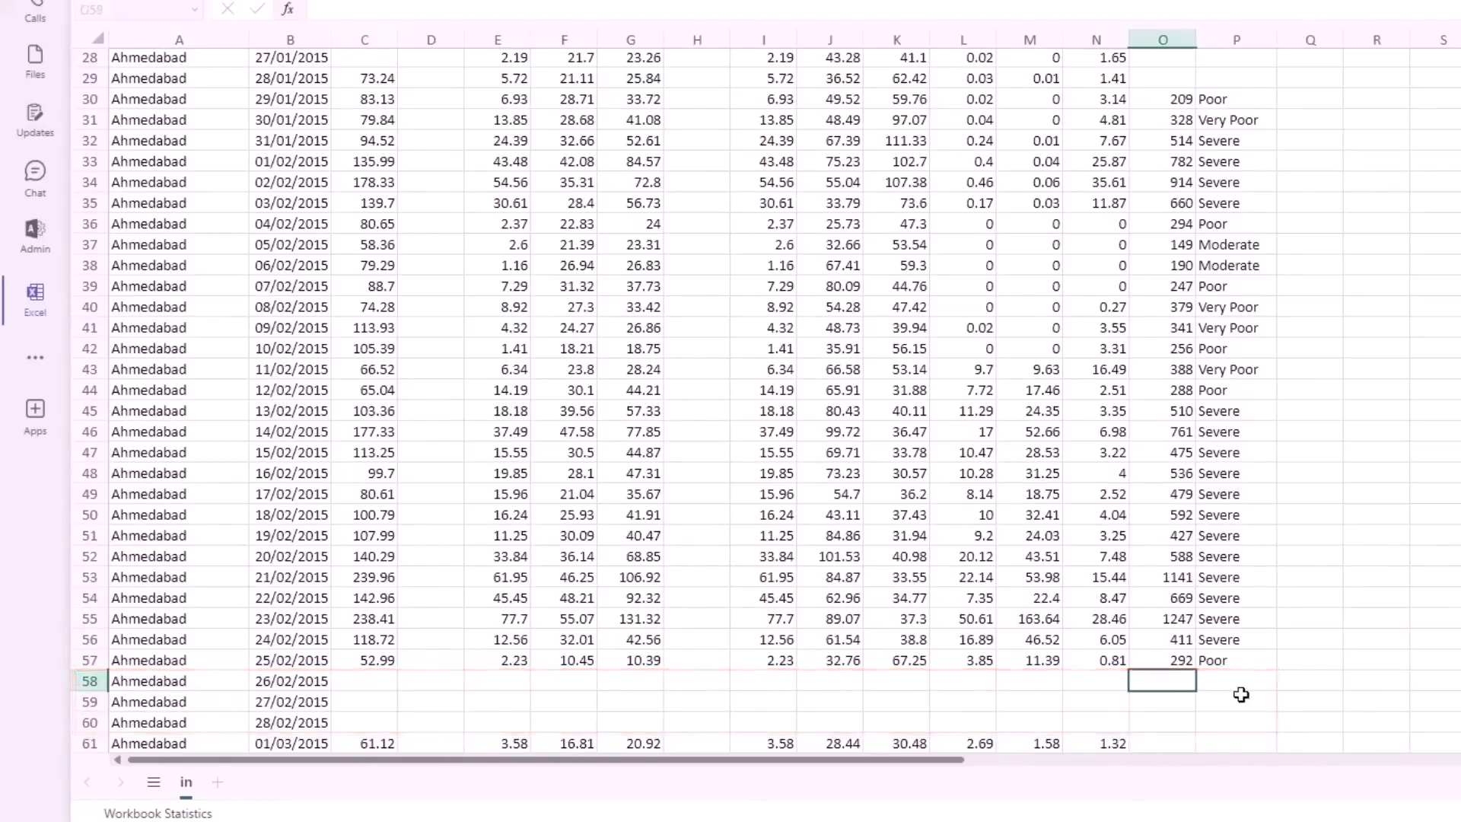
{"action": "scroll", "coordinate": [1022, 563], "scroll_direction": "down", "scroll_amount": 9}
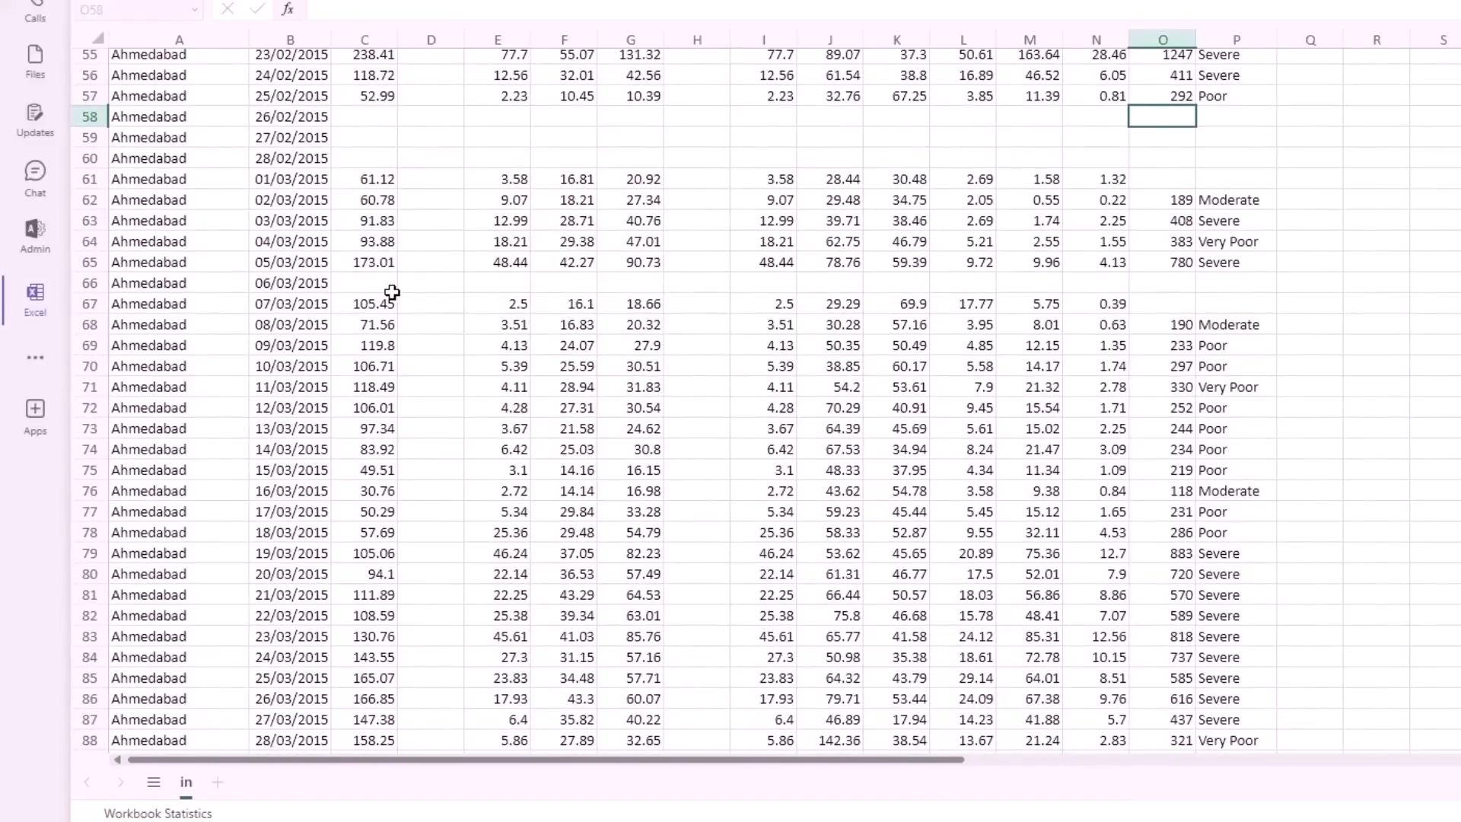
{"action": "scroll", "coordinate": [343, 274], "scroll_direction": "up", "scroll_amount": 18}
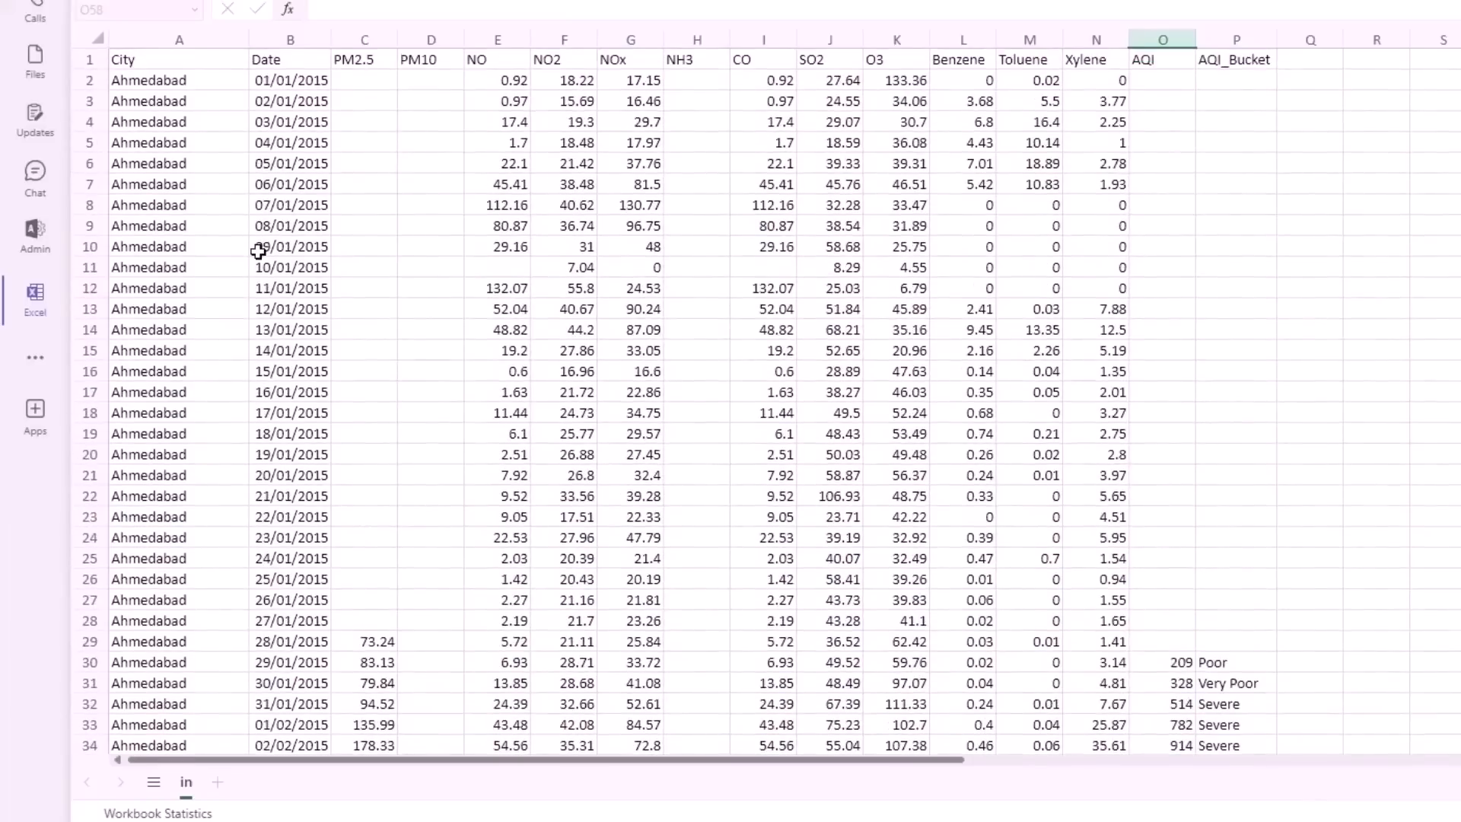
{"action": "scroll", "coordinate": [274, 487], "scroll_direction": "down", "scroll_amount": 9}
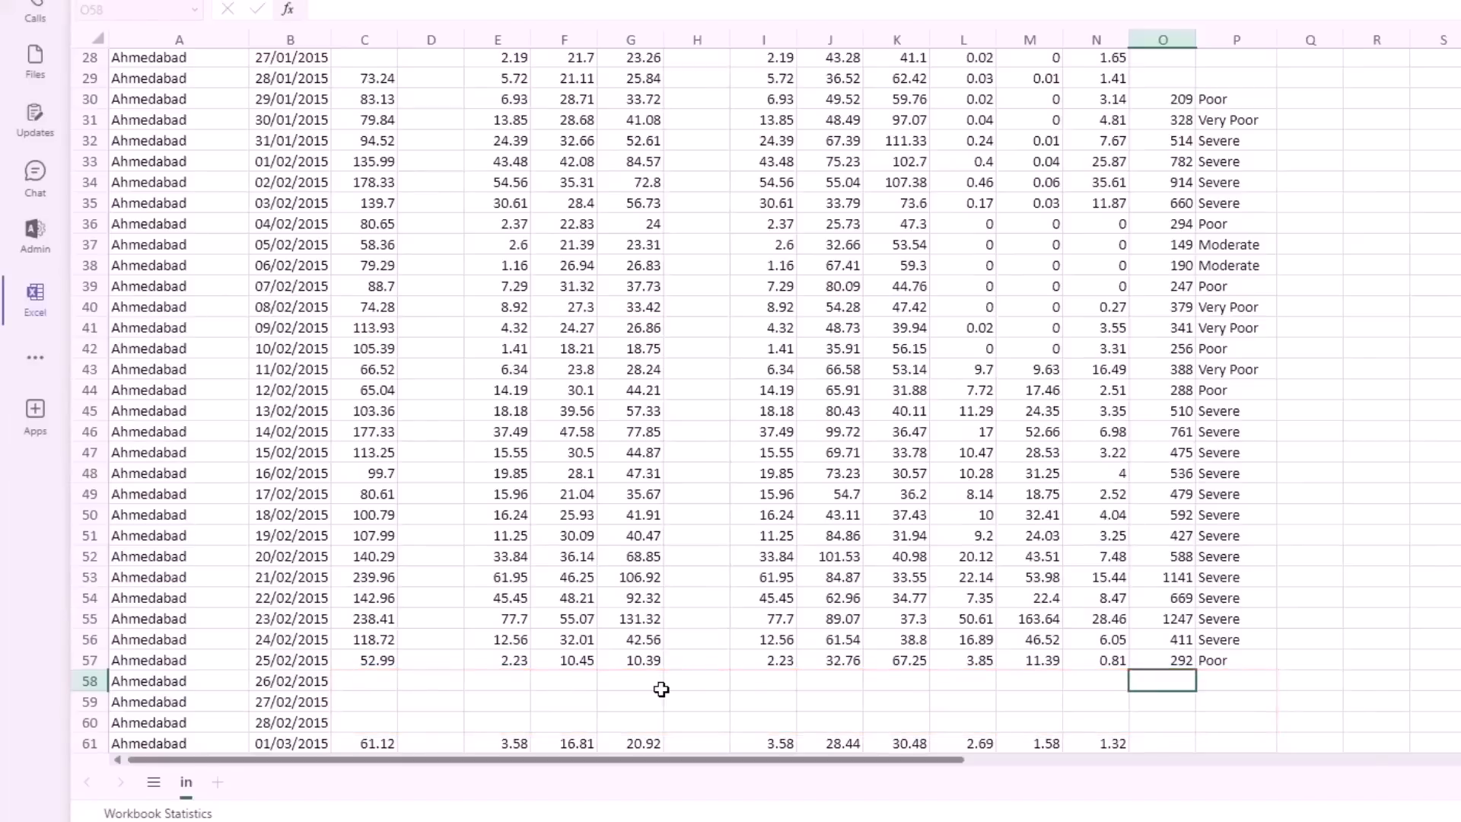
{"action": "scroll", "coordinate": [350, 412], "scroll_direction": "up", "scroll_amount": 9}
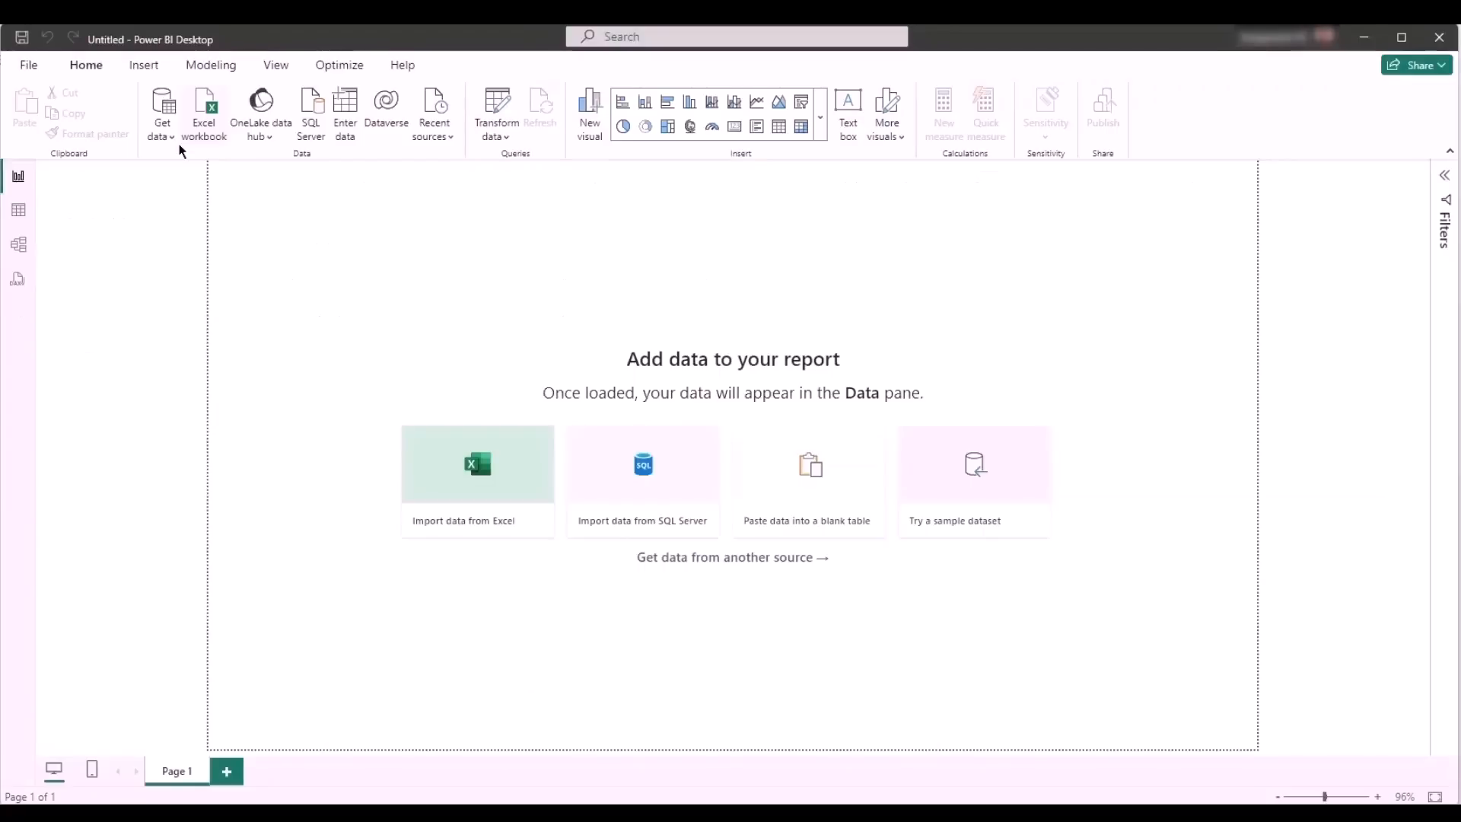
- In Power BI Desktop, search the data sources for "share" and start a connection with the SharePoint folder connector
{"action": "left_click", "coordinate": [168, 135]}
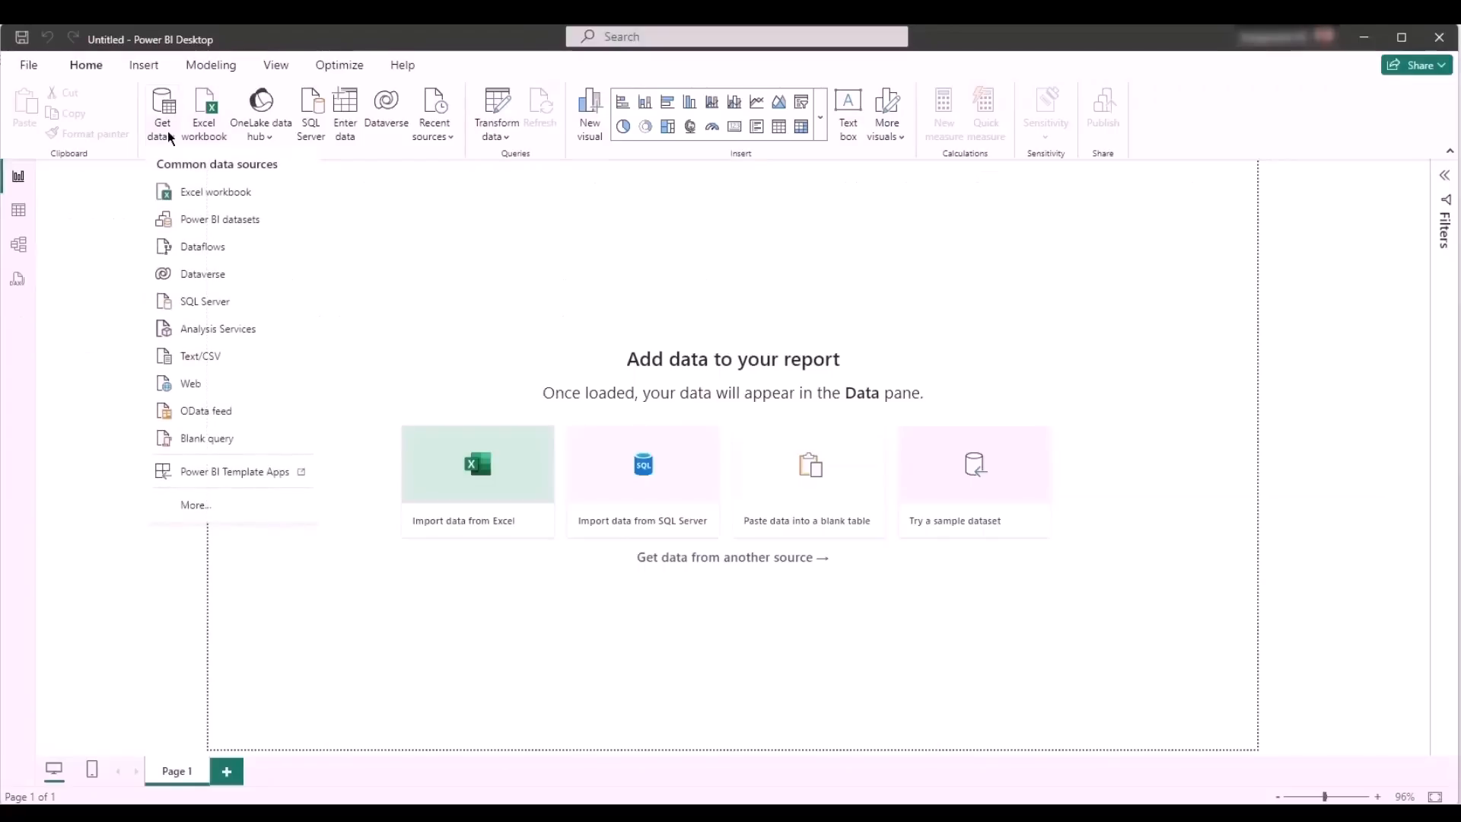
{"action": "left_click", "coordinate": [222, 511]}
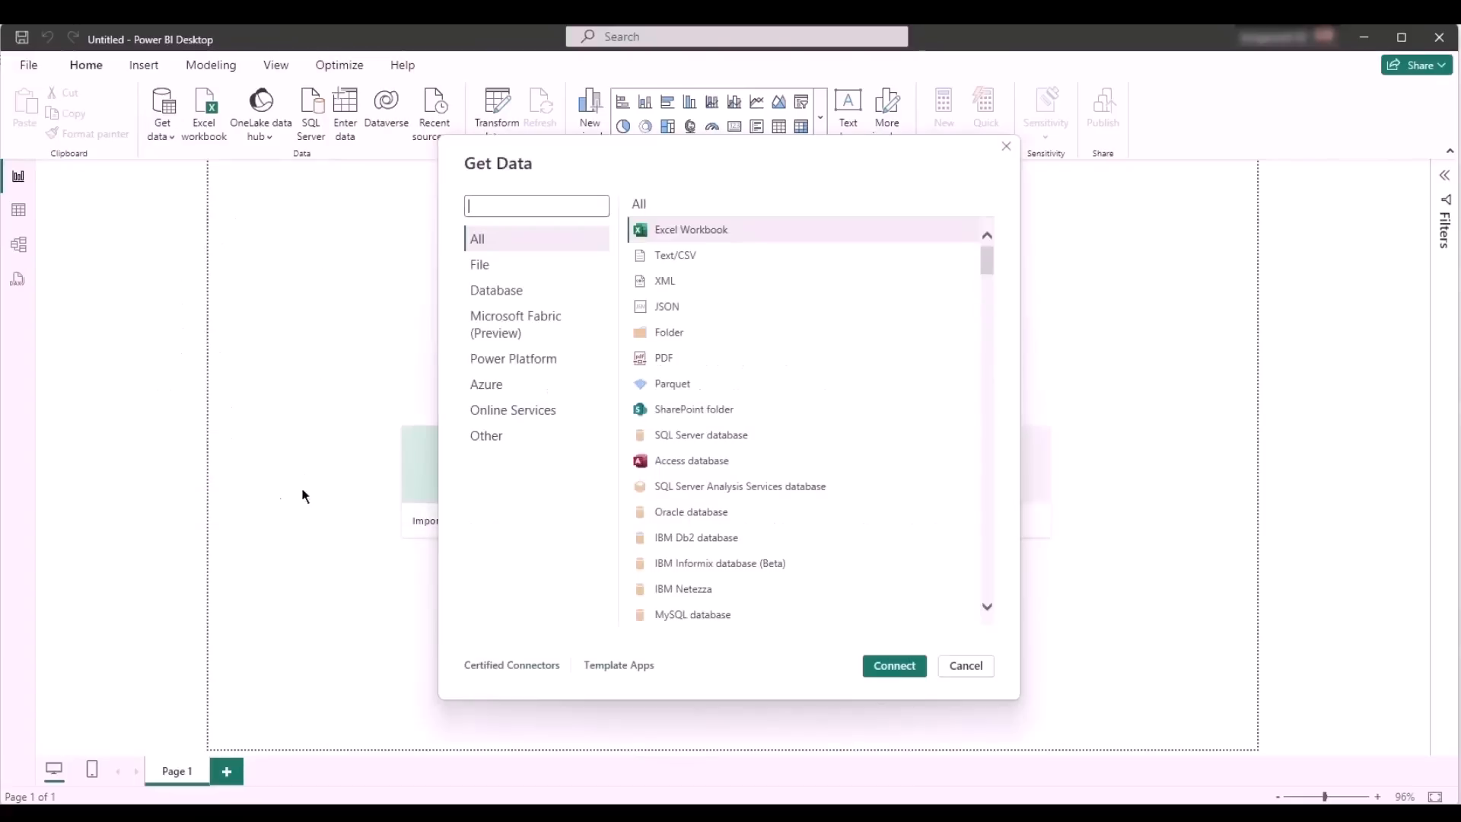
{"action": "left_click", "coordinate": [502, 196]}
{"action": "type", "text": "share"}
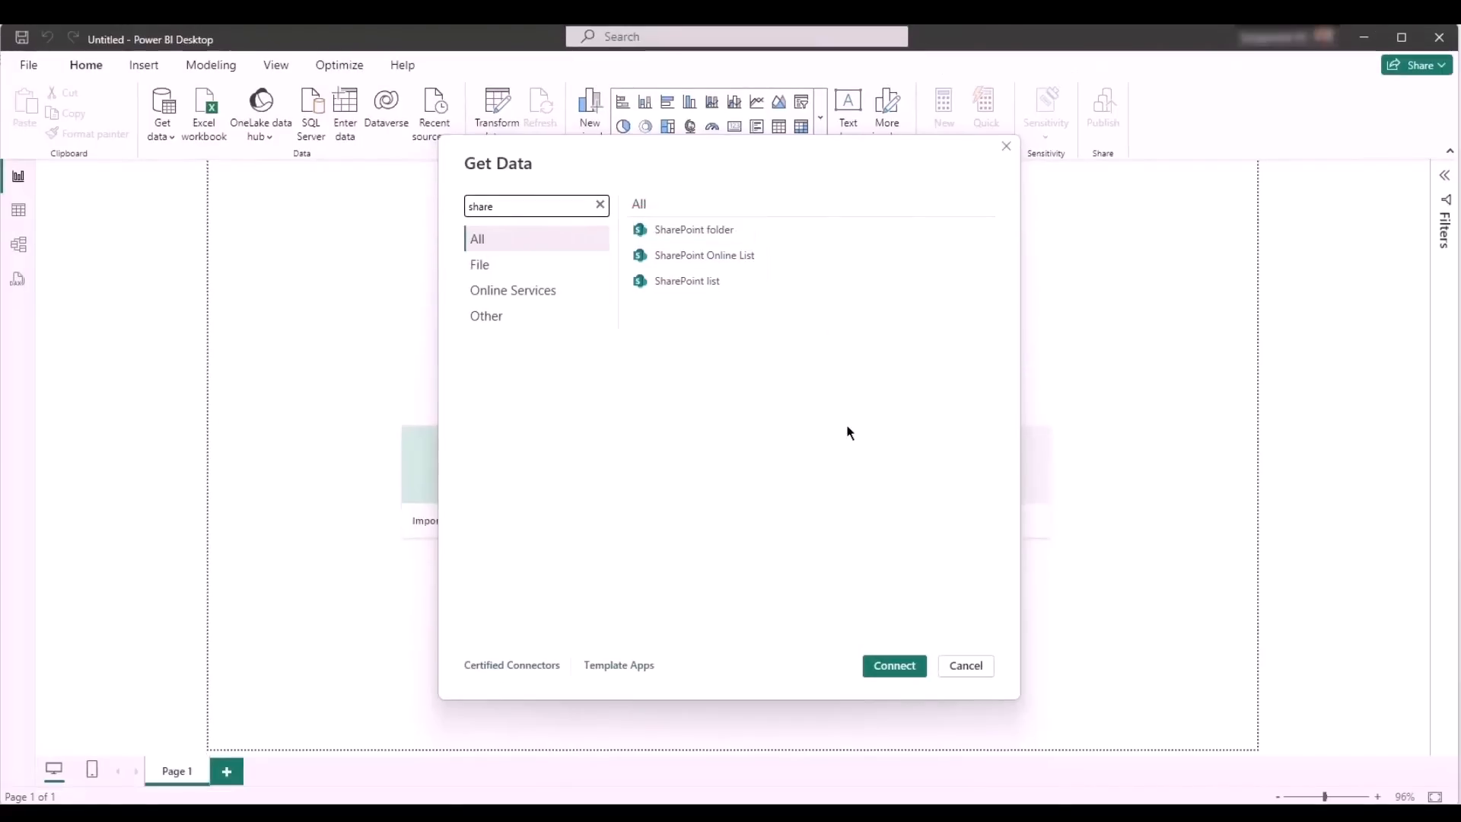
{"action": "left_click", "coordinate": [718, 241]}
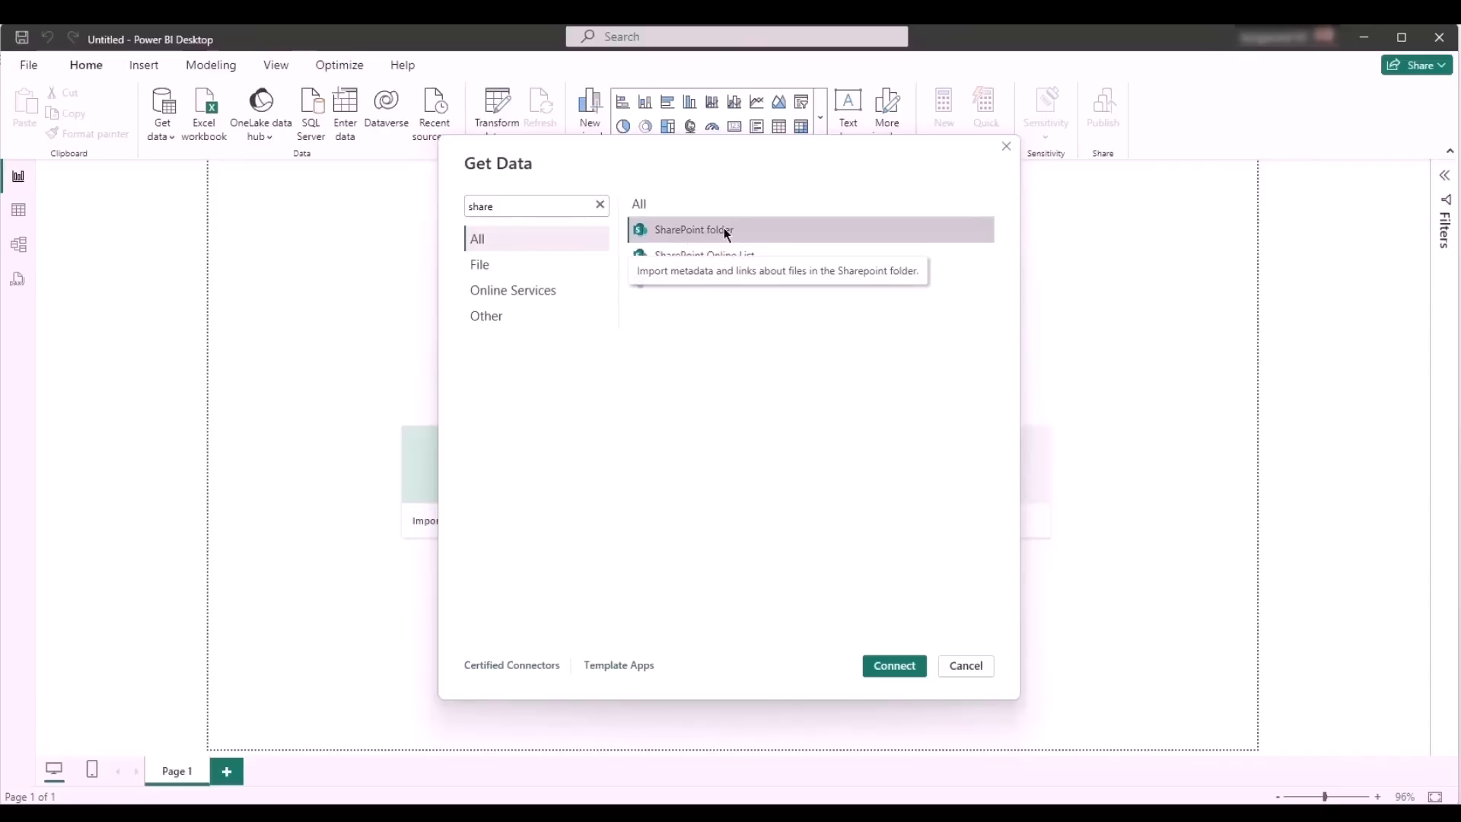
{"action": "left_click", "coordinate": [868, 672]}
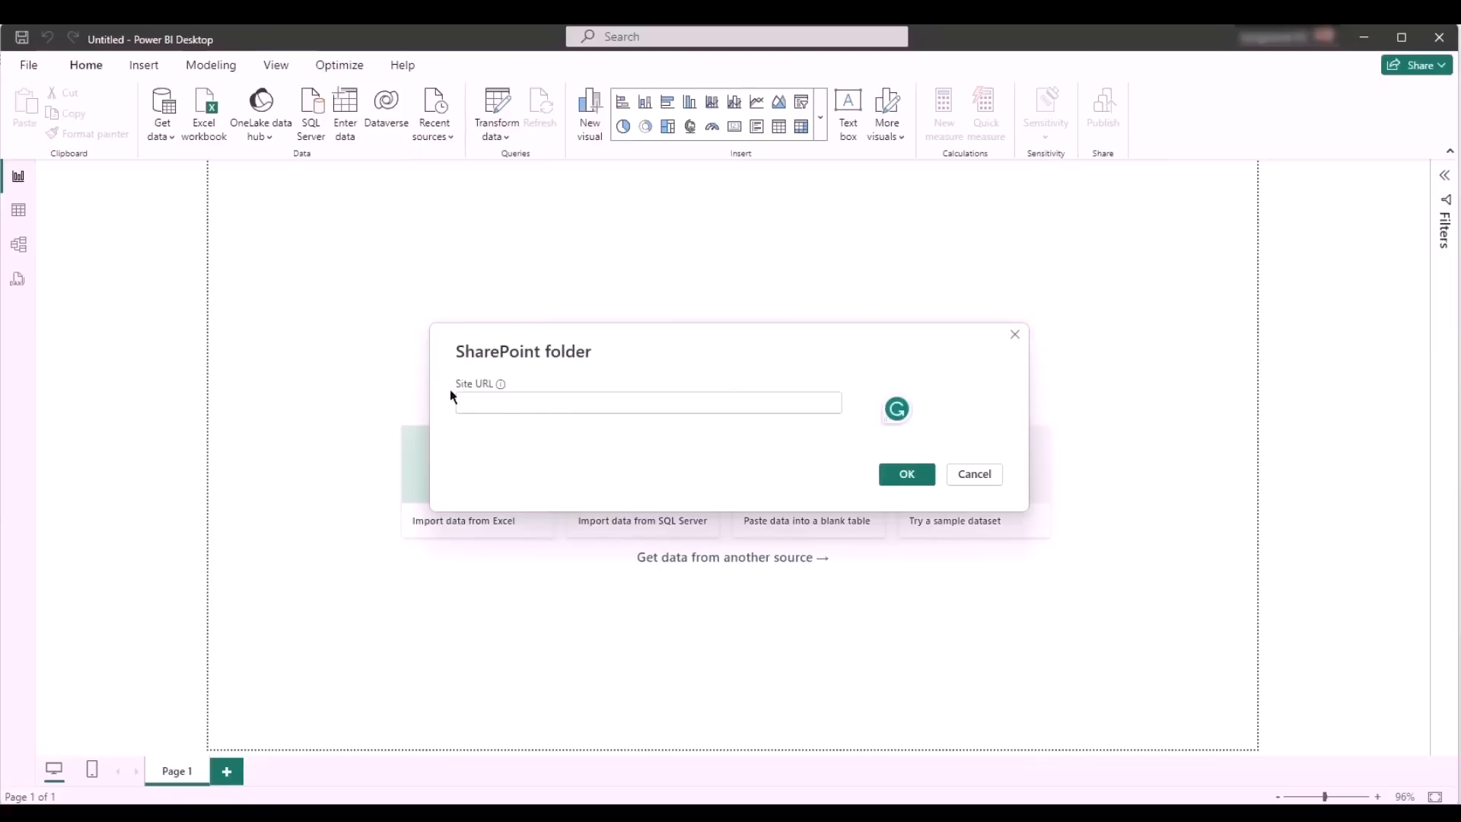
- Copy the base URL of the AllTeamGeneralDiscussion SharePoint site from the browser and connect the SharePoint folder to it in Power BI Desktop
{"action": "left_click", "coordinate": [557, 404]}
{"action": "left_click", "coordinate": [61, 816]}
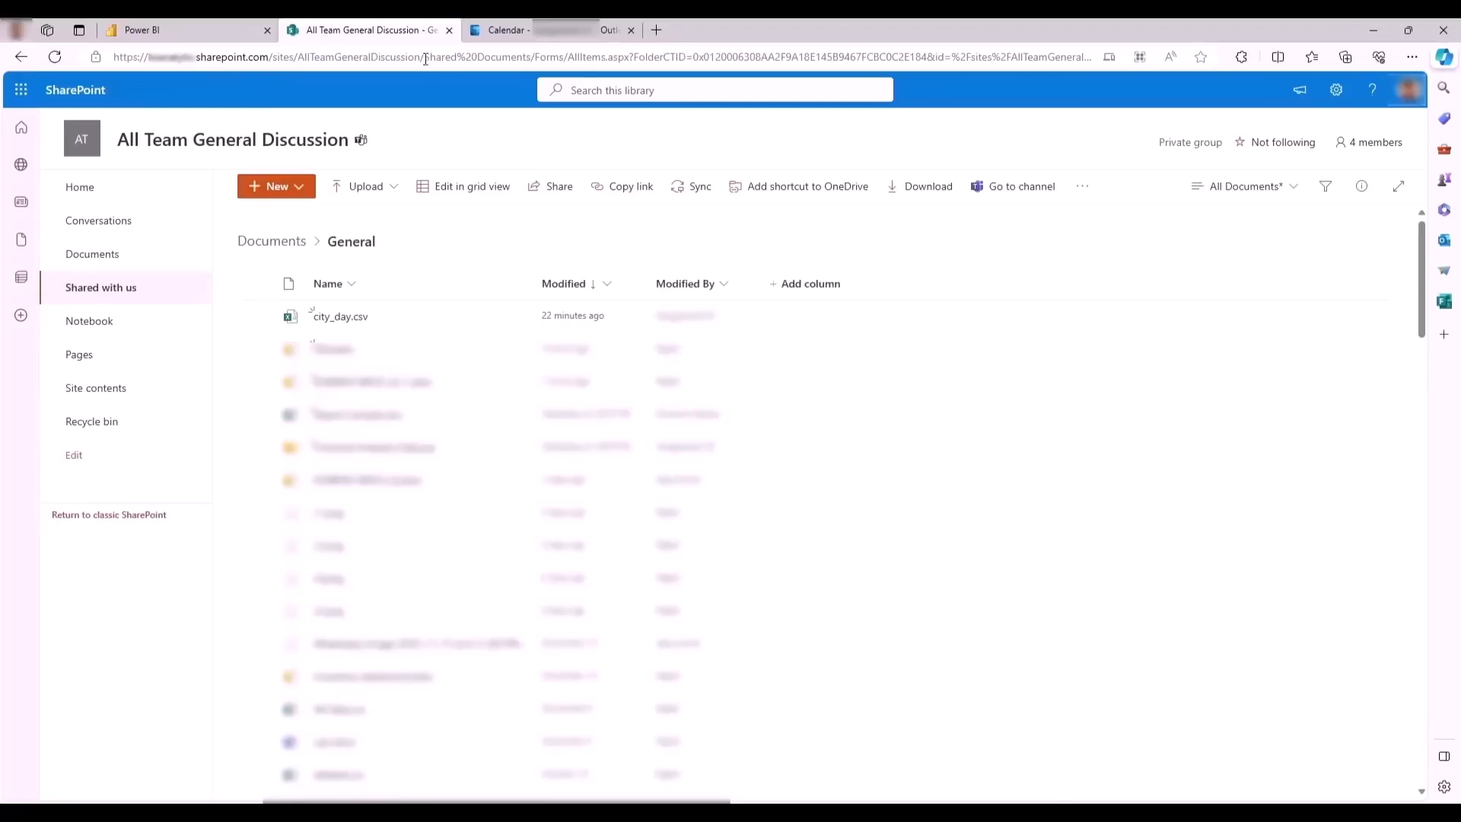
{"action": "left_click_drag", "start_coordinate": [426, 57], "coordinate": [82, 44]}
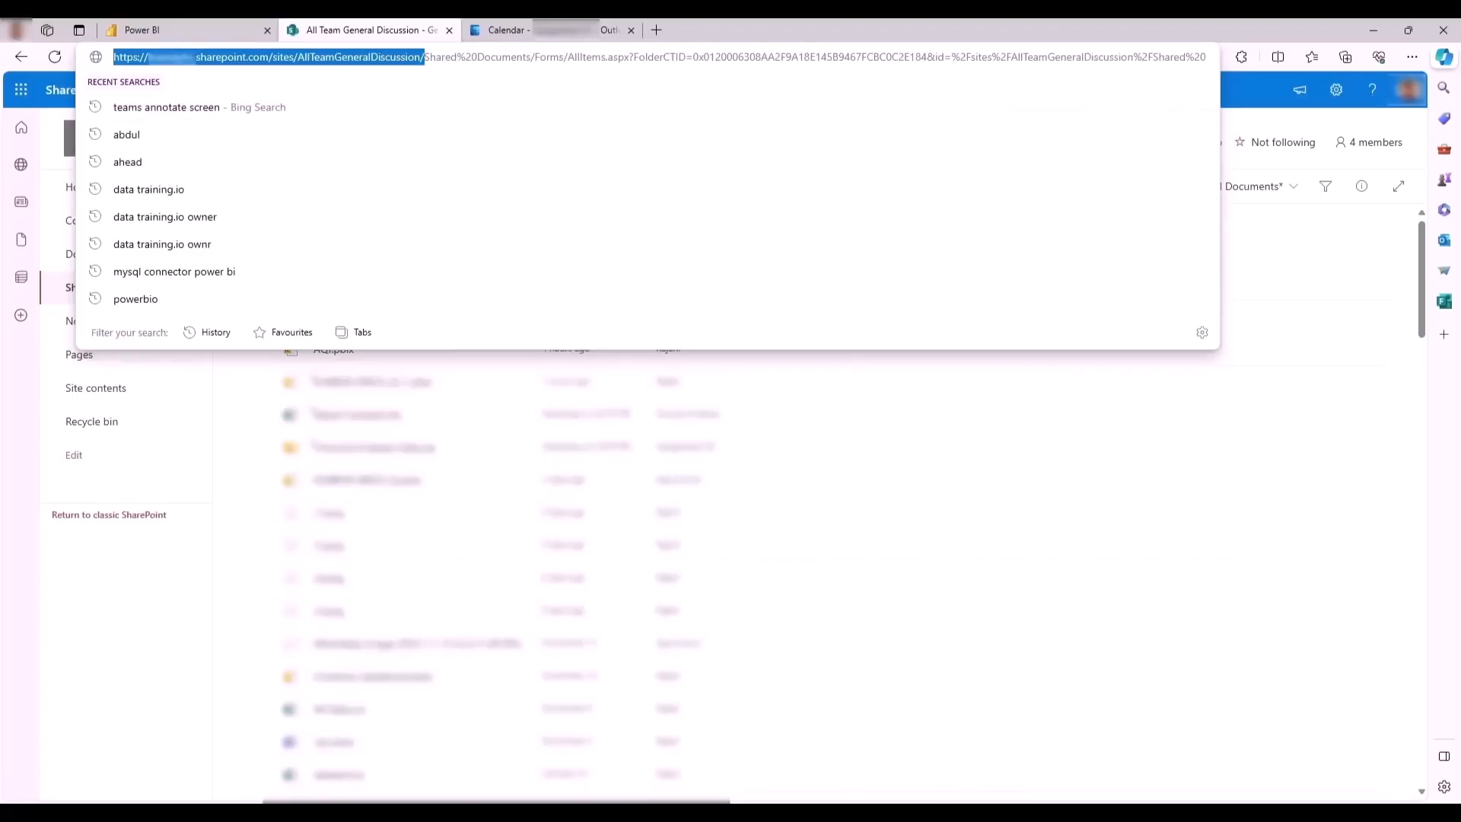
{"action": "left_click", "coordinate": [688, 815]}
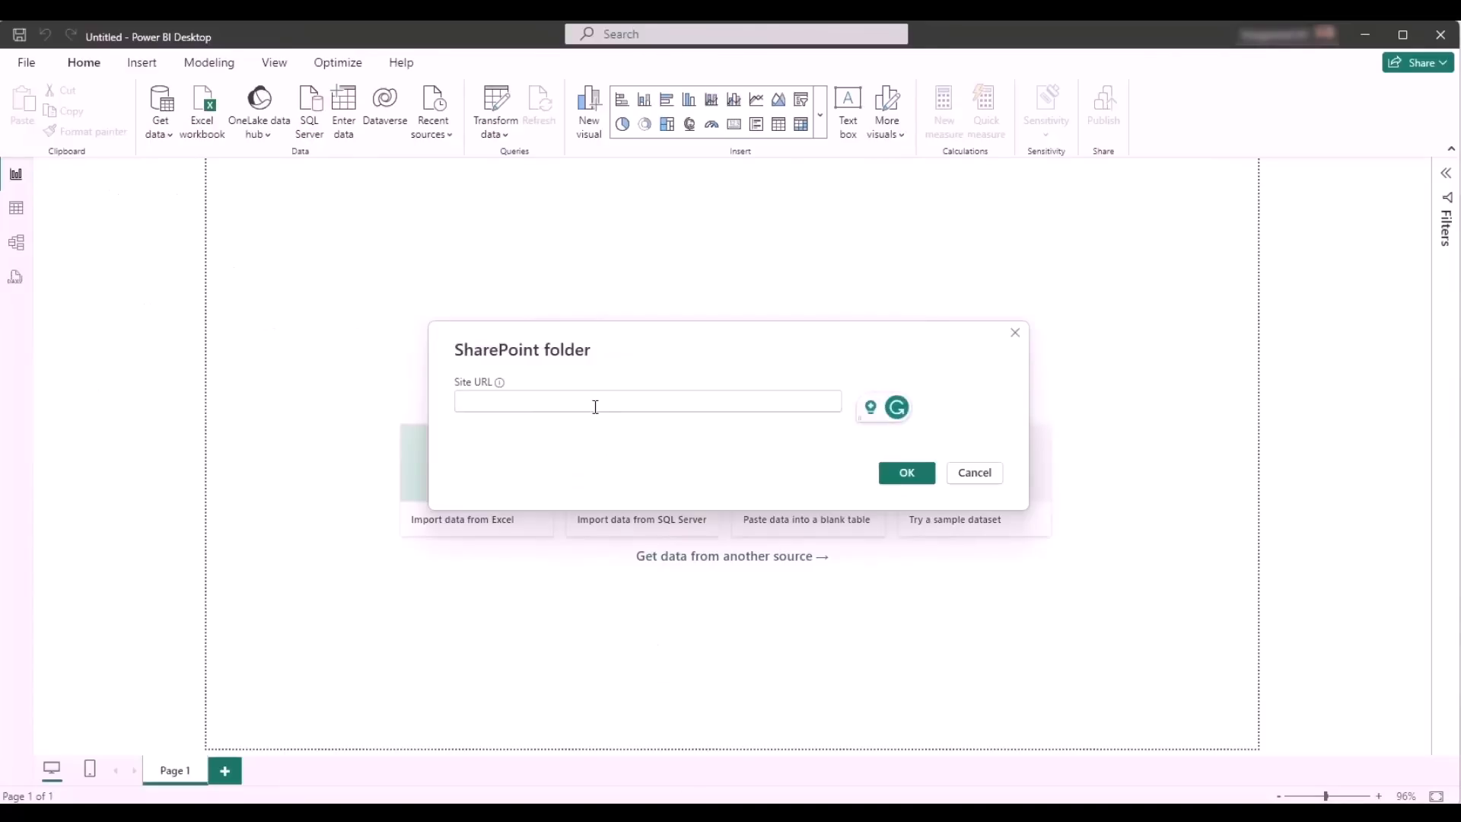
{"action": "key", "text": "ctrl+v"}
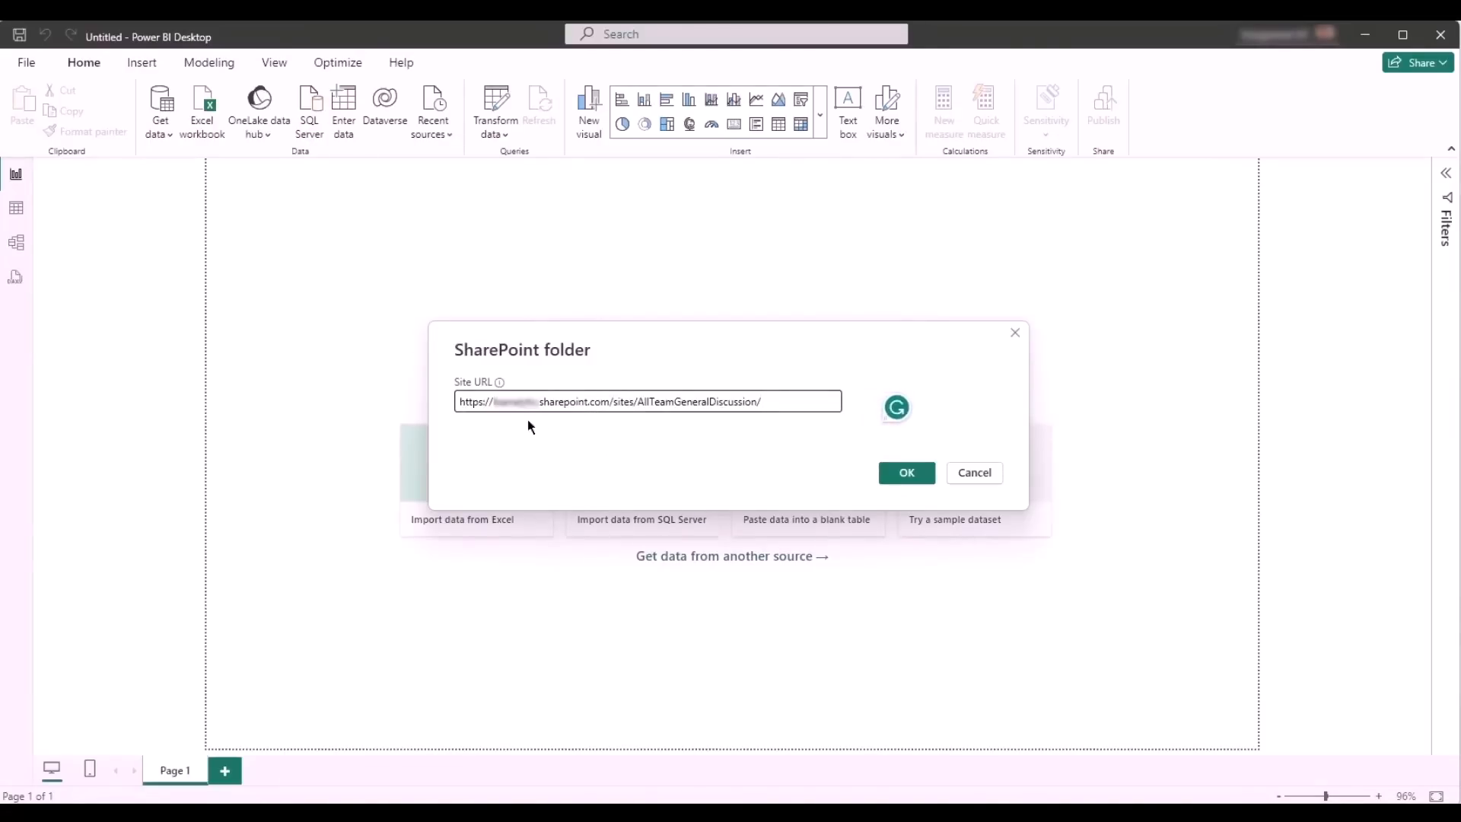
{"action": "left_click", "coordinate": [906, 480]}
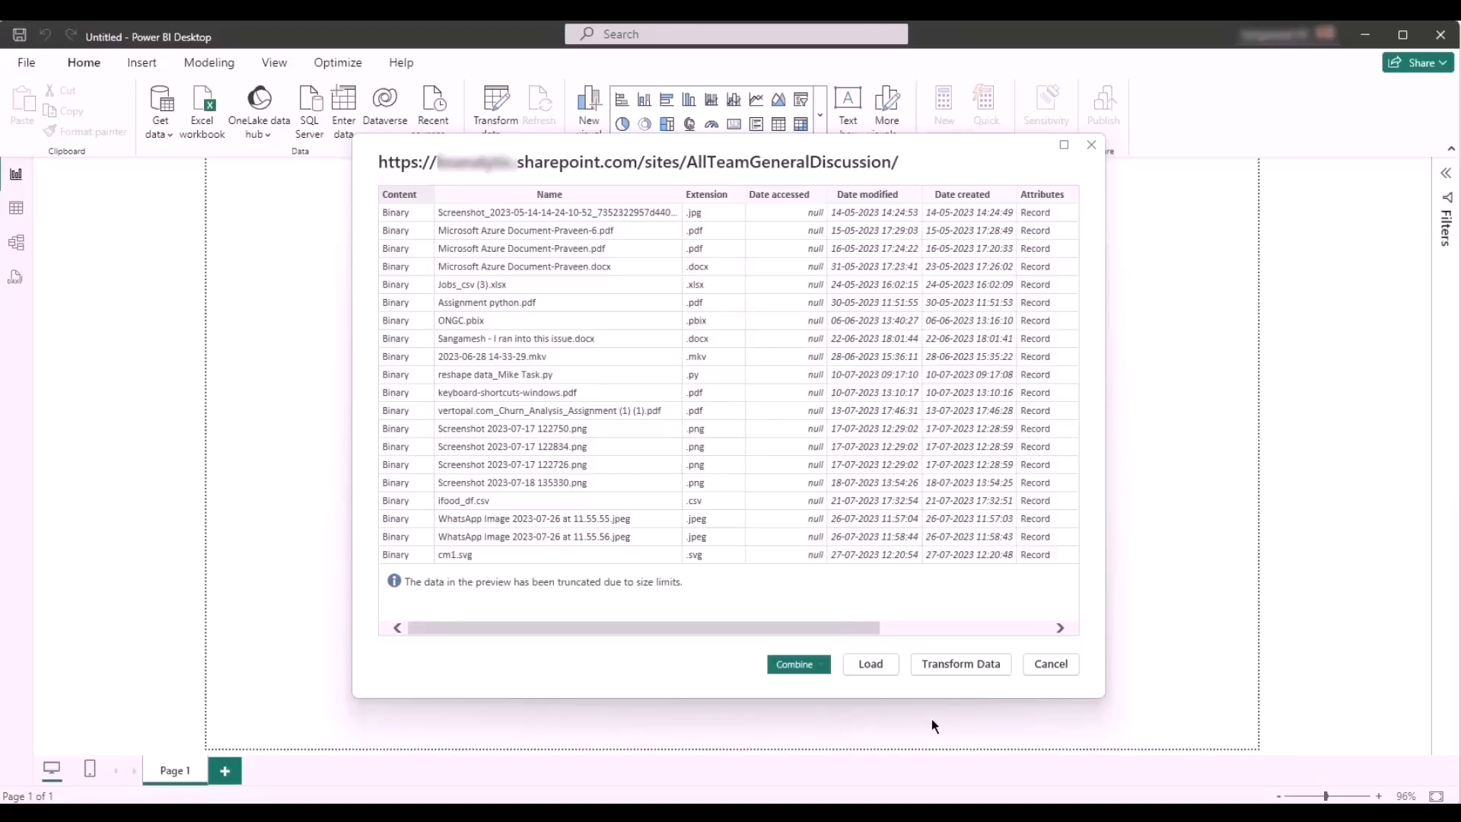
- Open the folder's file list in Power Query and filter the Name column to keep only city_day.csv
{"action": "left_click", "coordinate": [966, 665]}
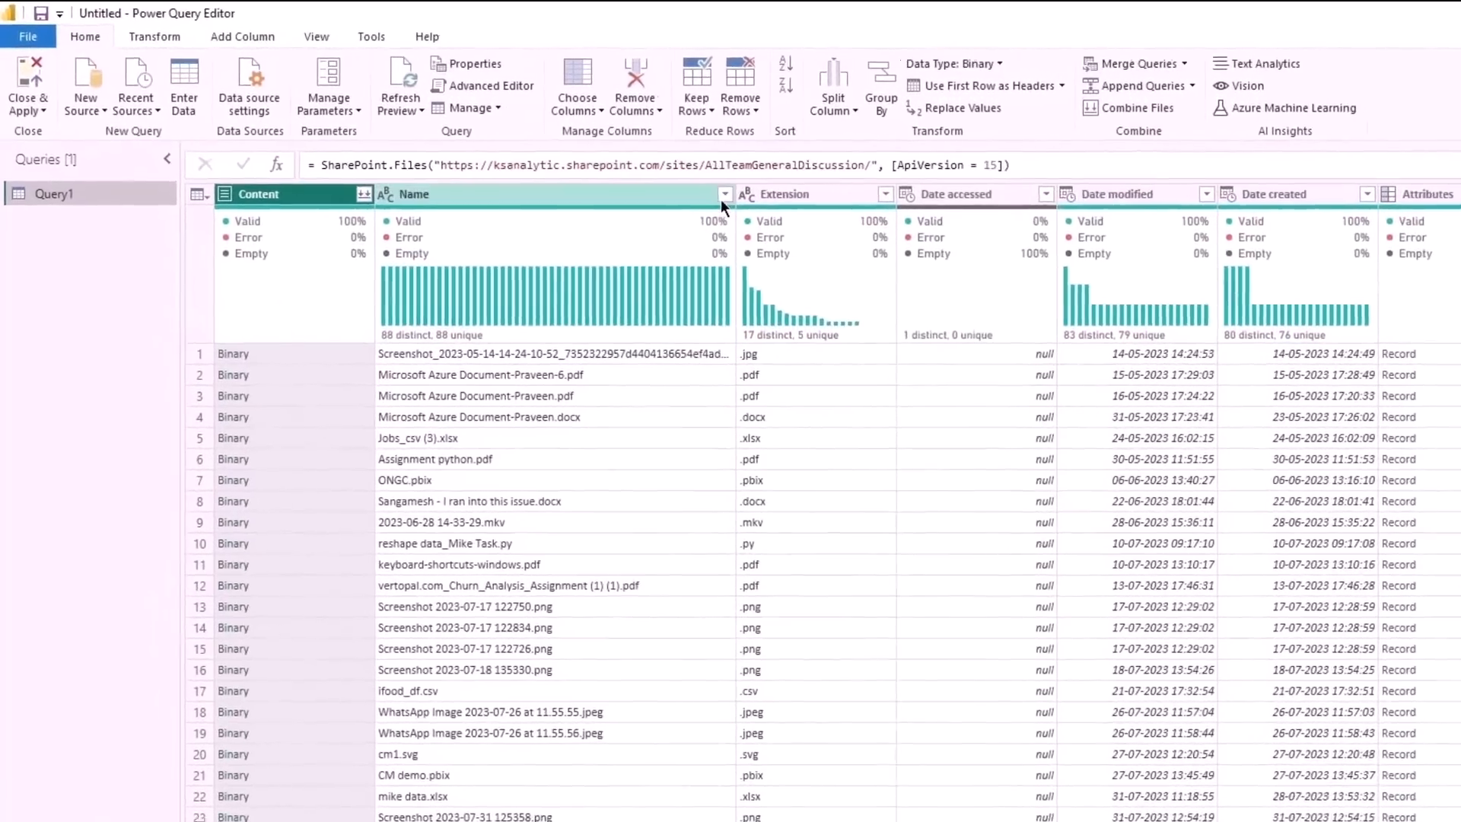
{"action": "left_click", "coordinate": [549, 163]}
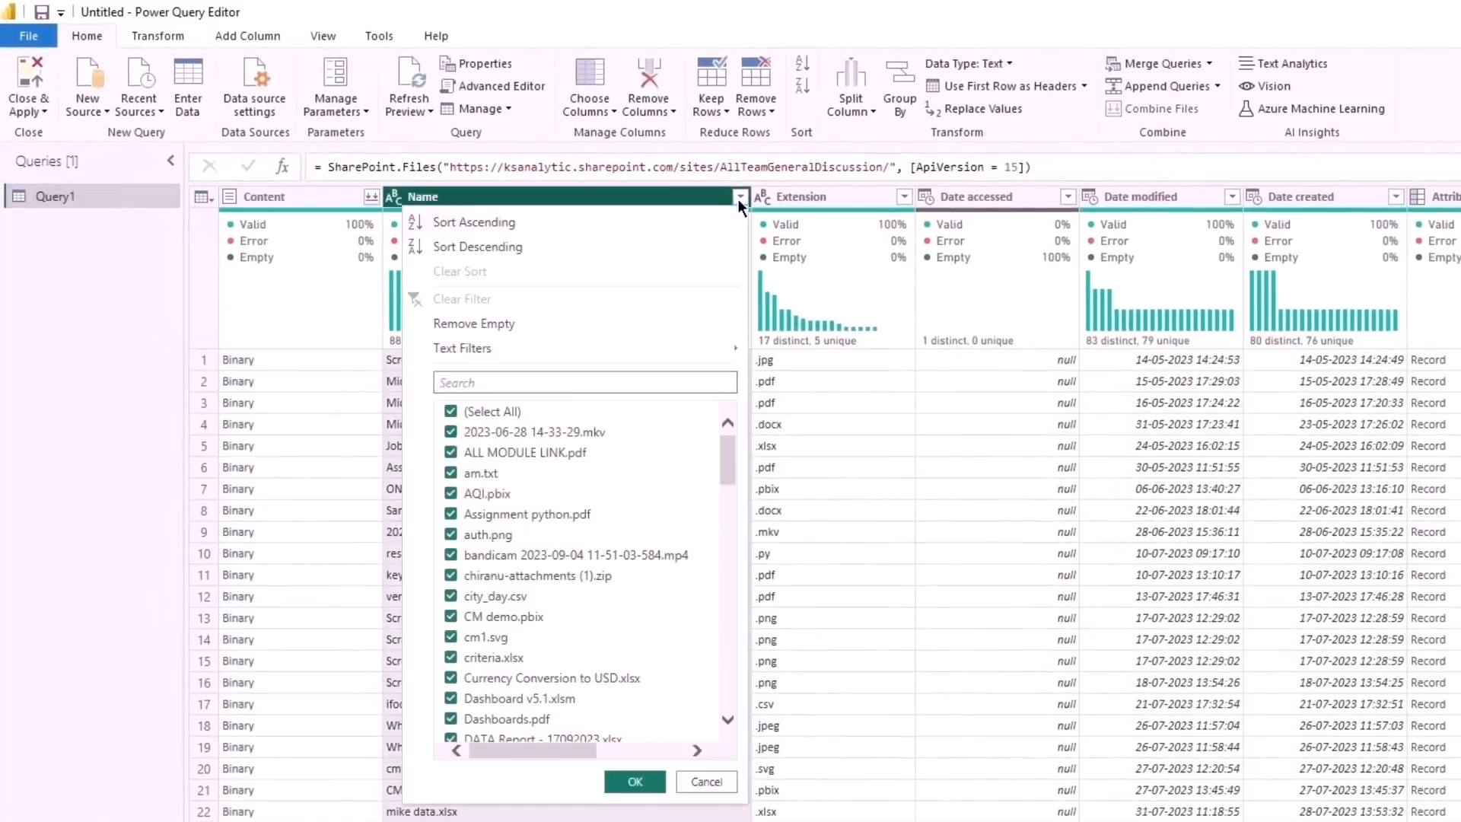
{"action": "left_click", "coordinate": [562, 381]}
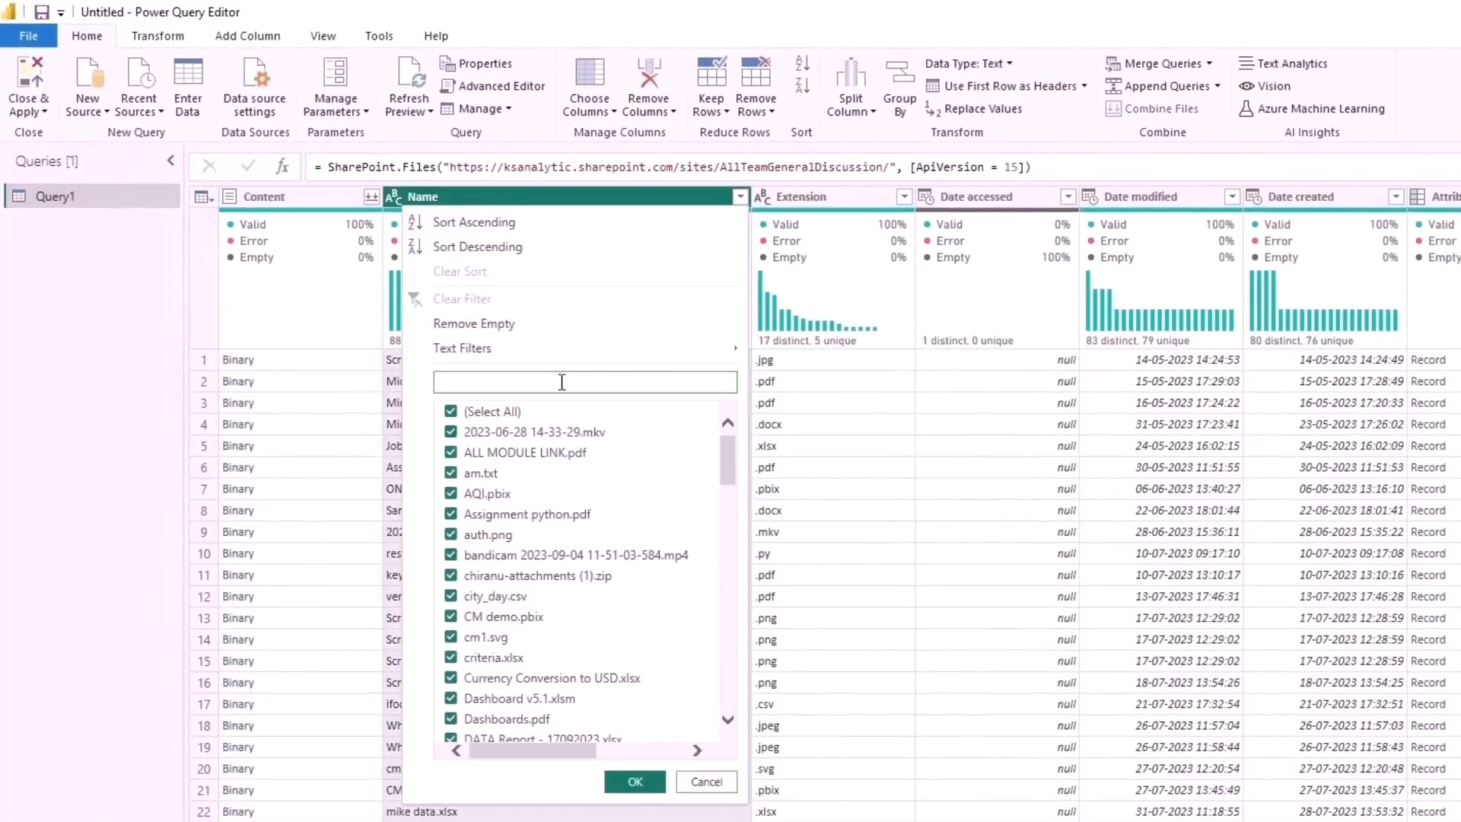
{"action": "type", "text": "city"}
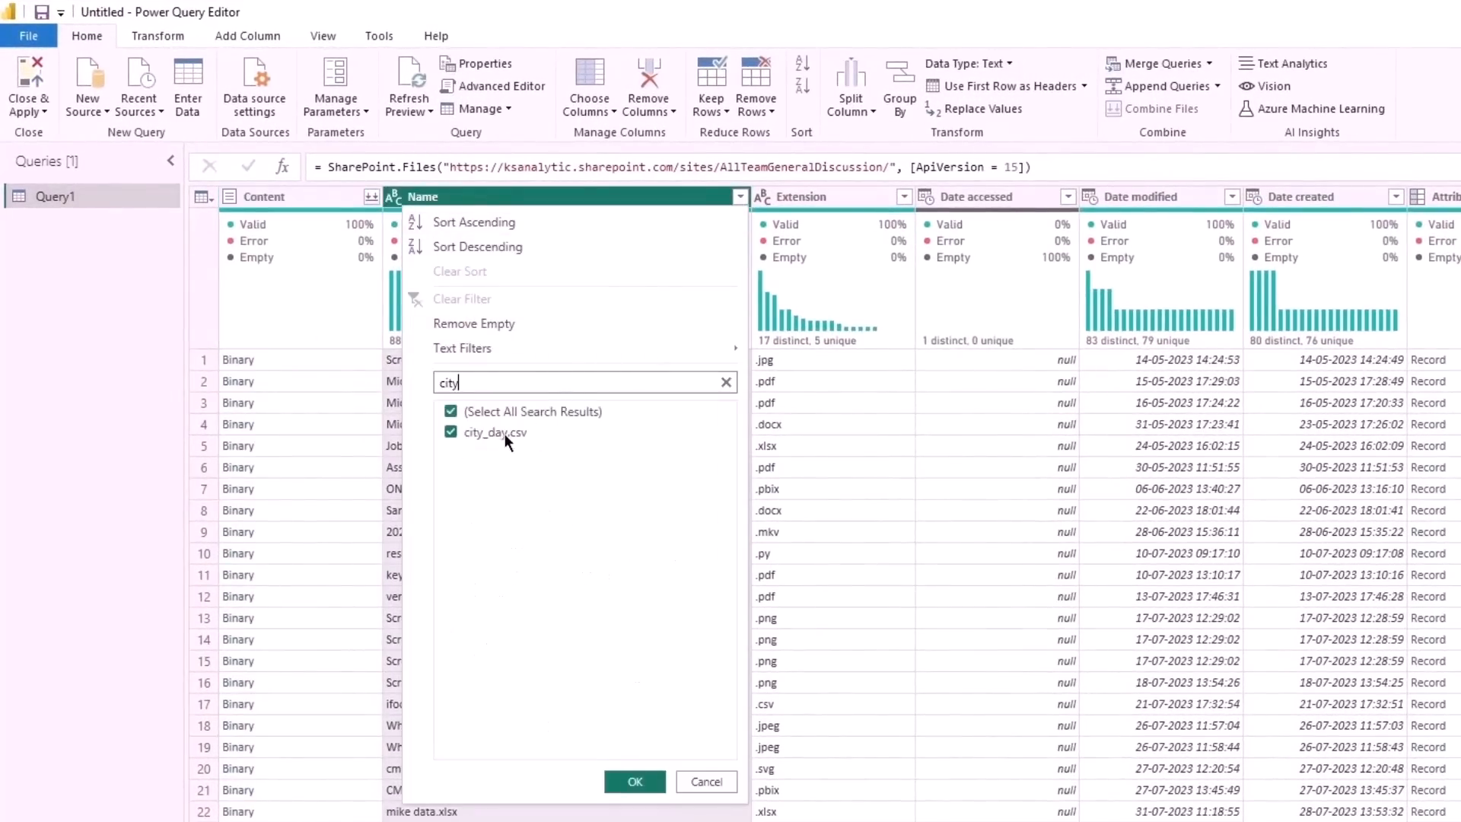
{"action": "left_click", "coordinate": [450, 412]}
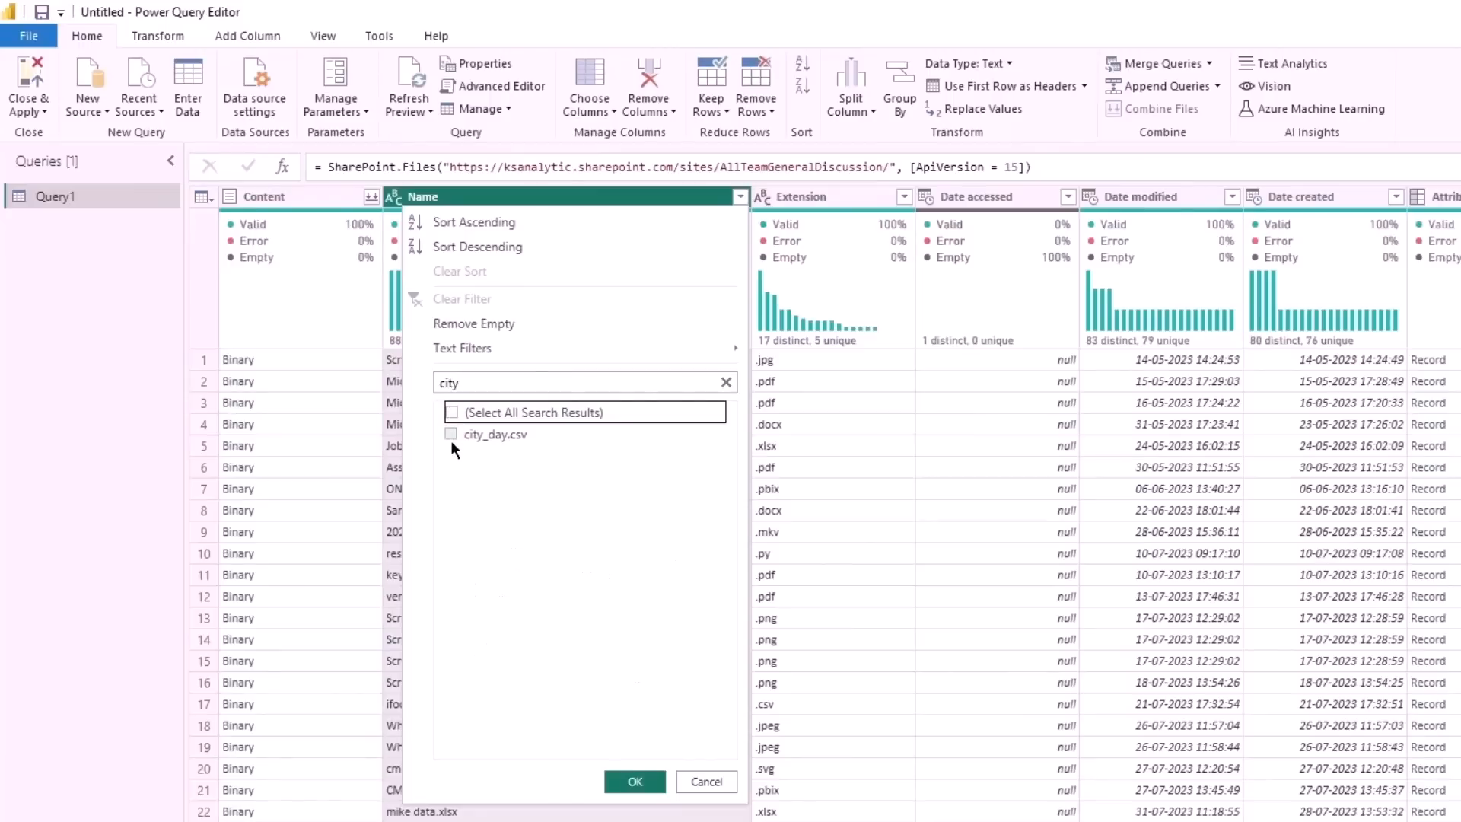
{"action": "left_click", "coordinate": [450, 434]}
{"action": "left_click", "coordinate": [632, 782]}
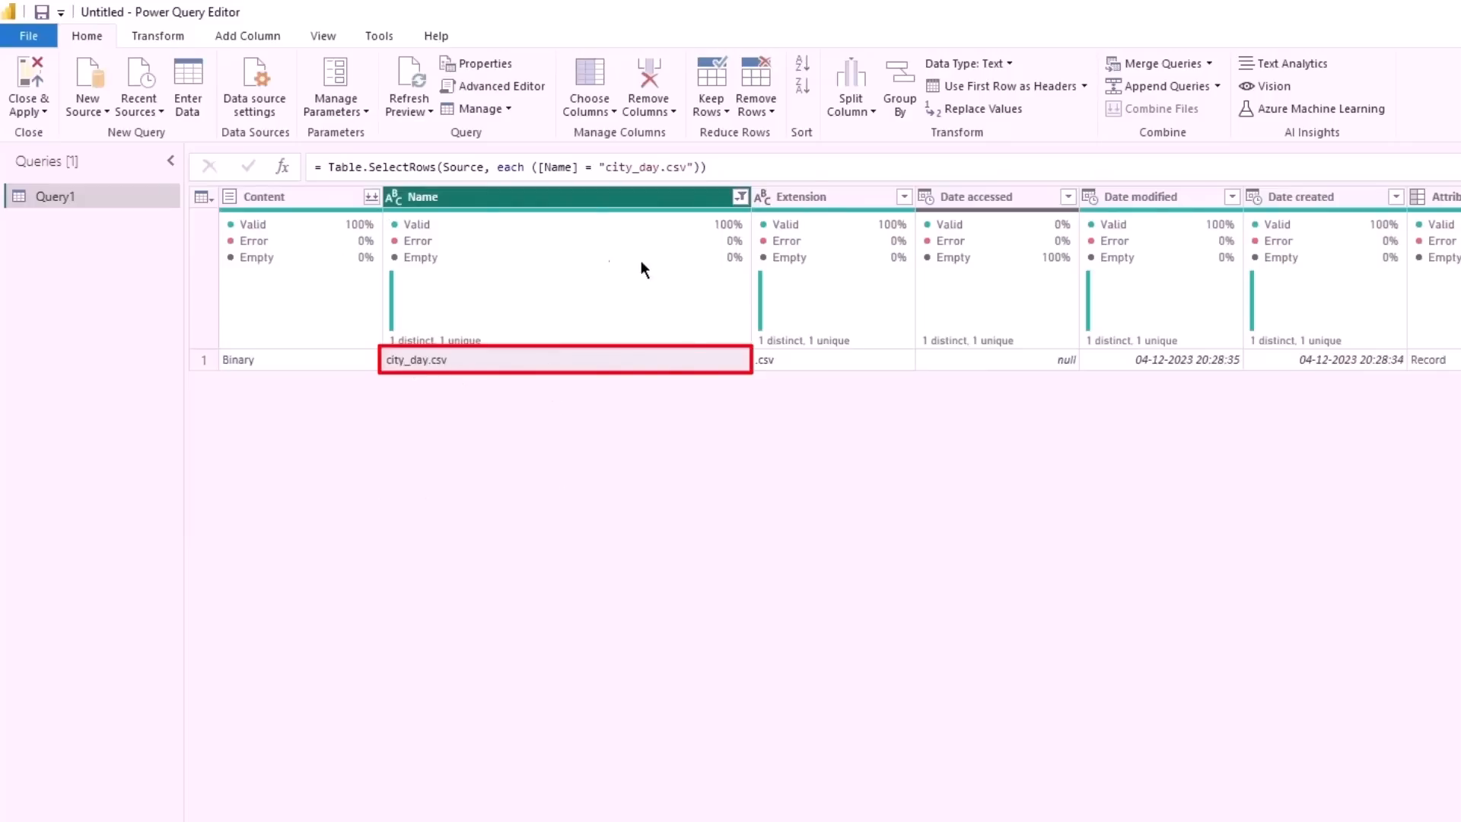
- Combine the Content column's binary file using the first file as sample, comma delimiter and type detection based on first 200 rows
{"action": "left_click", "coordinate": [371, 199]}
{"action": "left_click", "coordinate": [370, 200]}
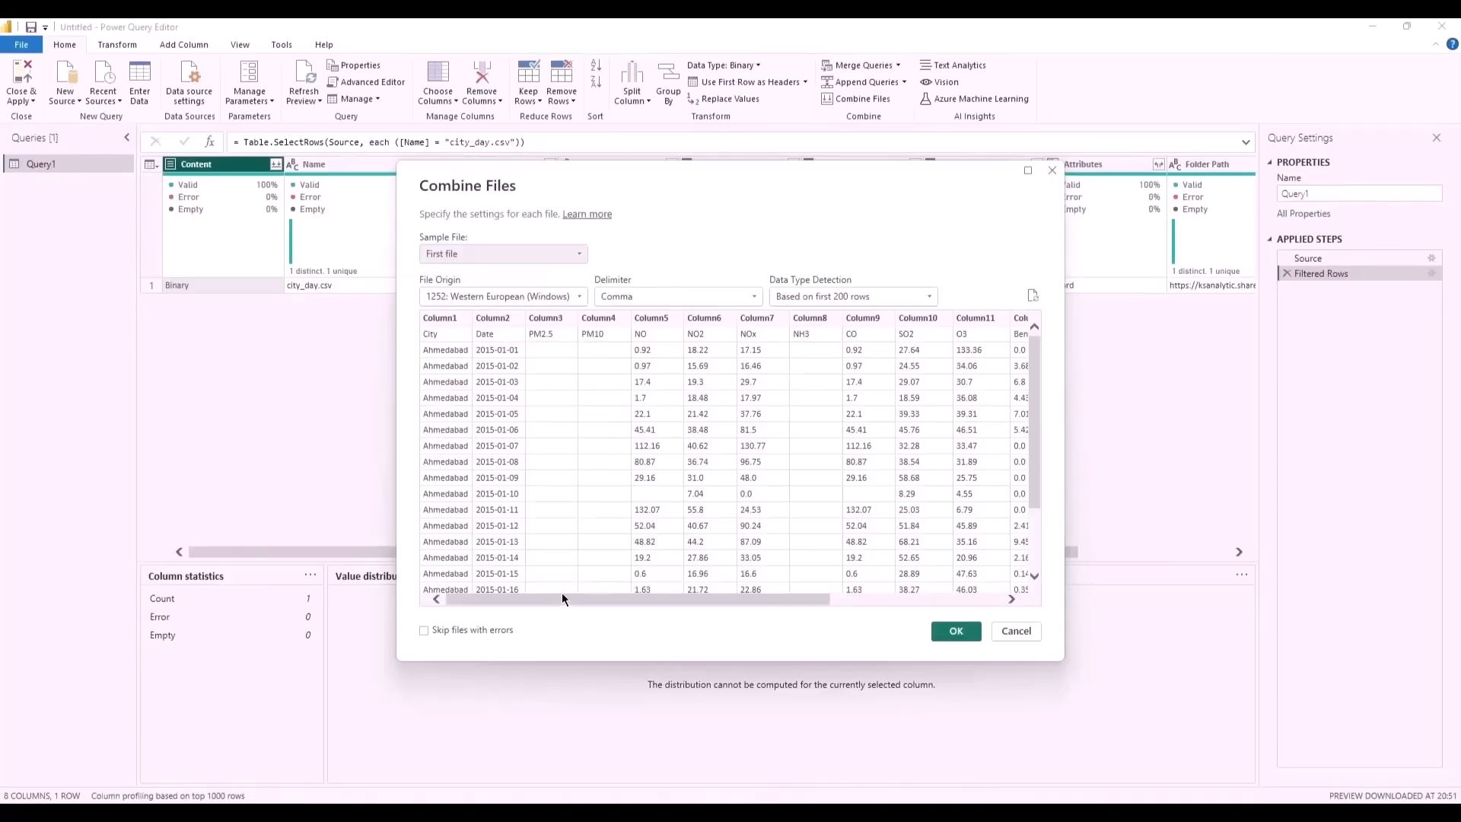
{"action": "left_click_drag", "start_coordinate": [562, 602], "coordinate": [830, 599]}
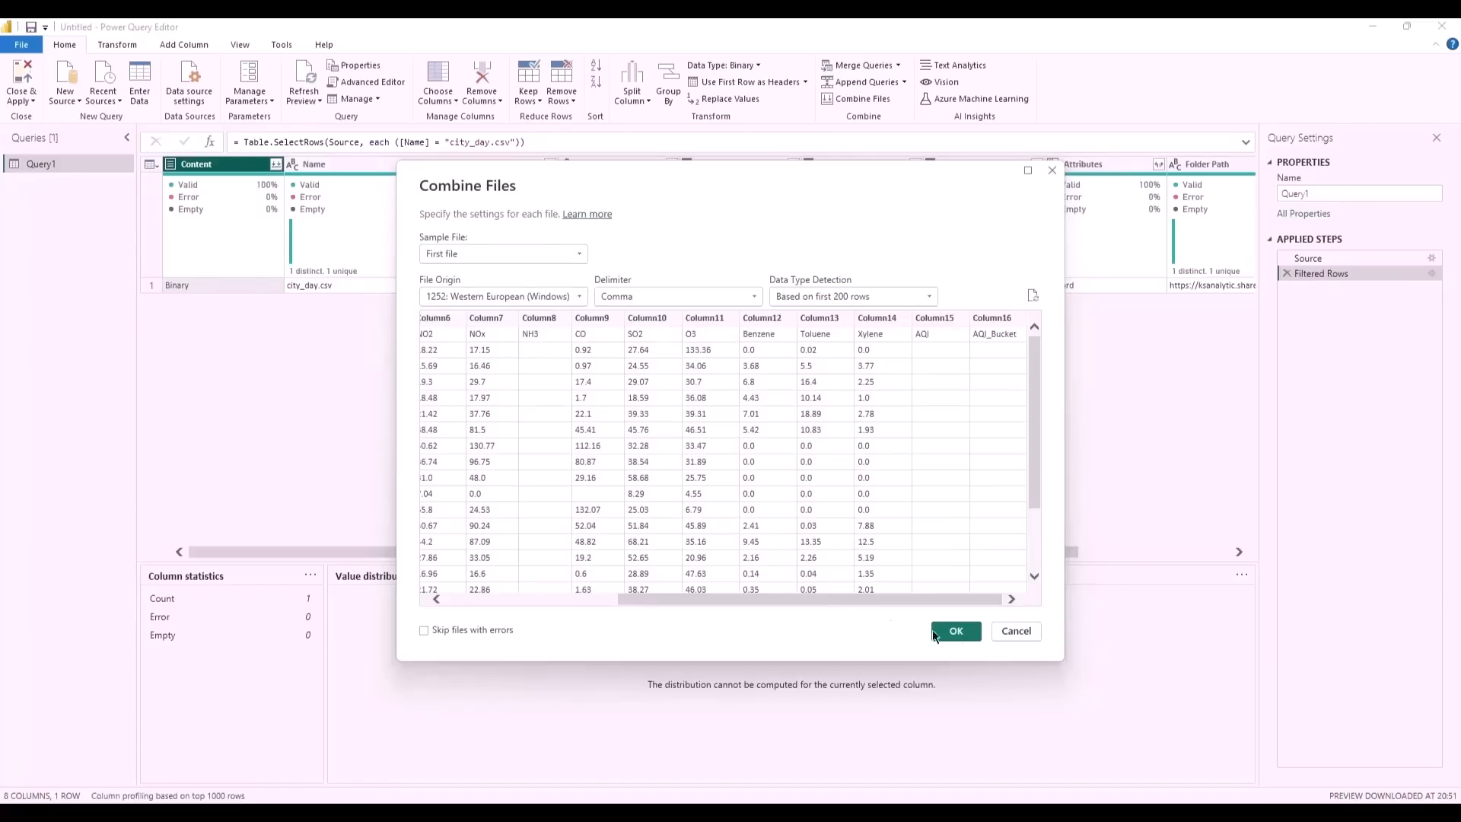
{"action": "left_click", "coordinate": [959, 638]}
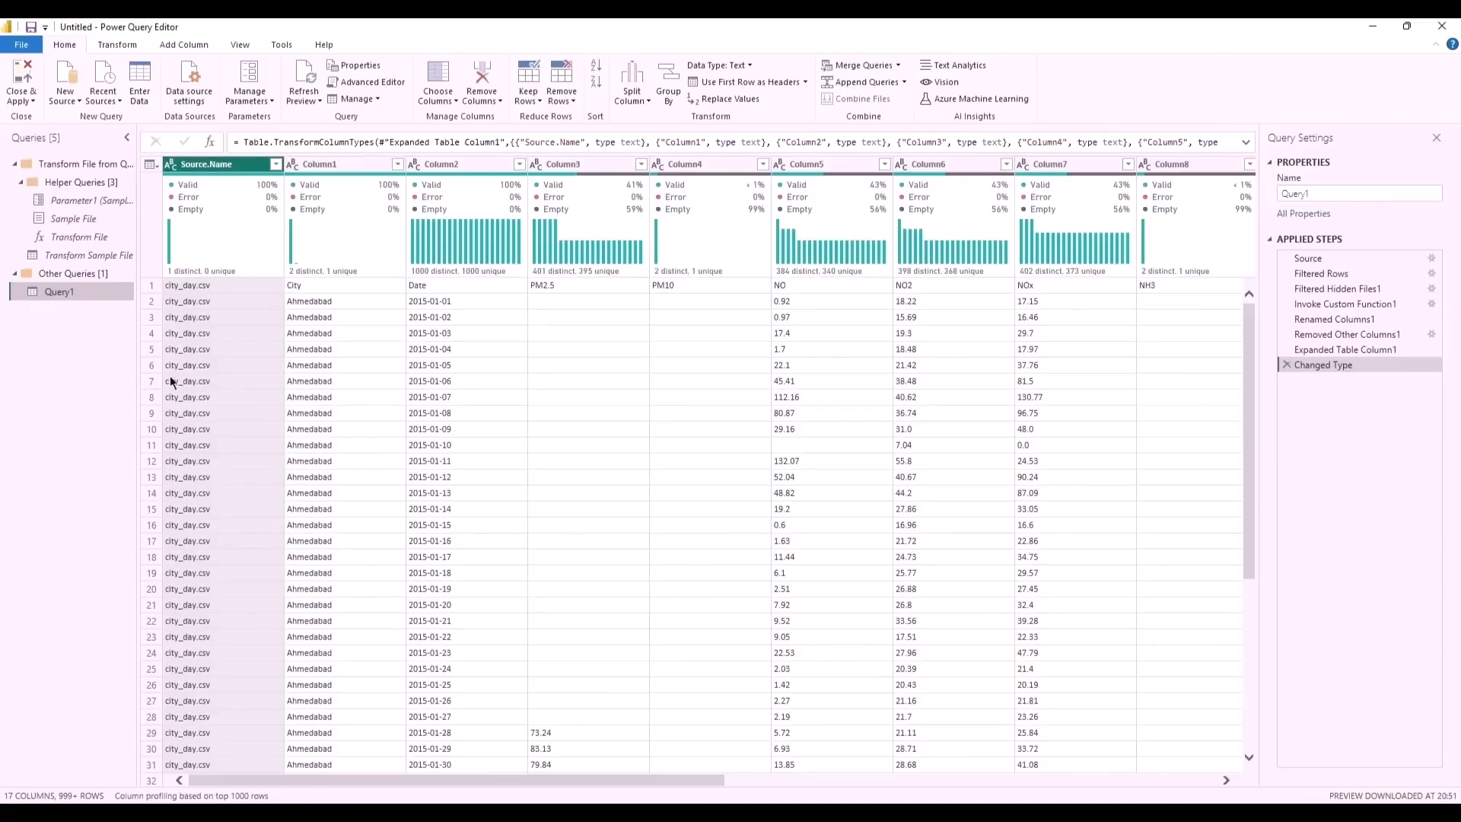
- Remove the Source.Name column and promote the first row to headers
{"action": "left_click", "coordinate": [213, 171]}
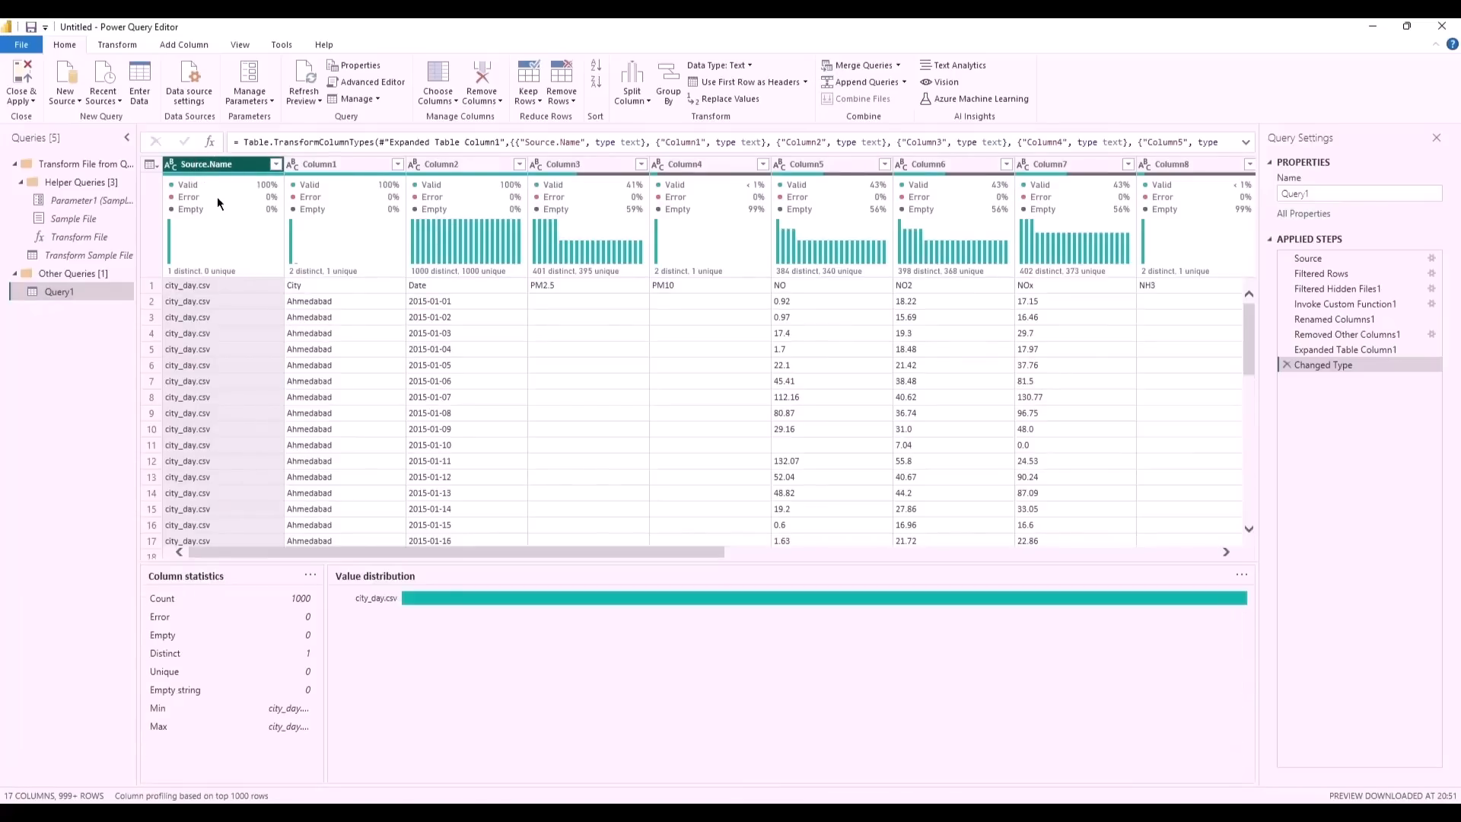
{"action": "left_click", "coordinate": [482, 67]}
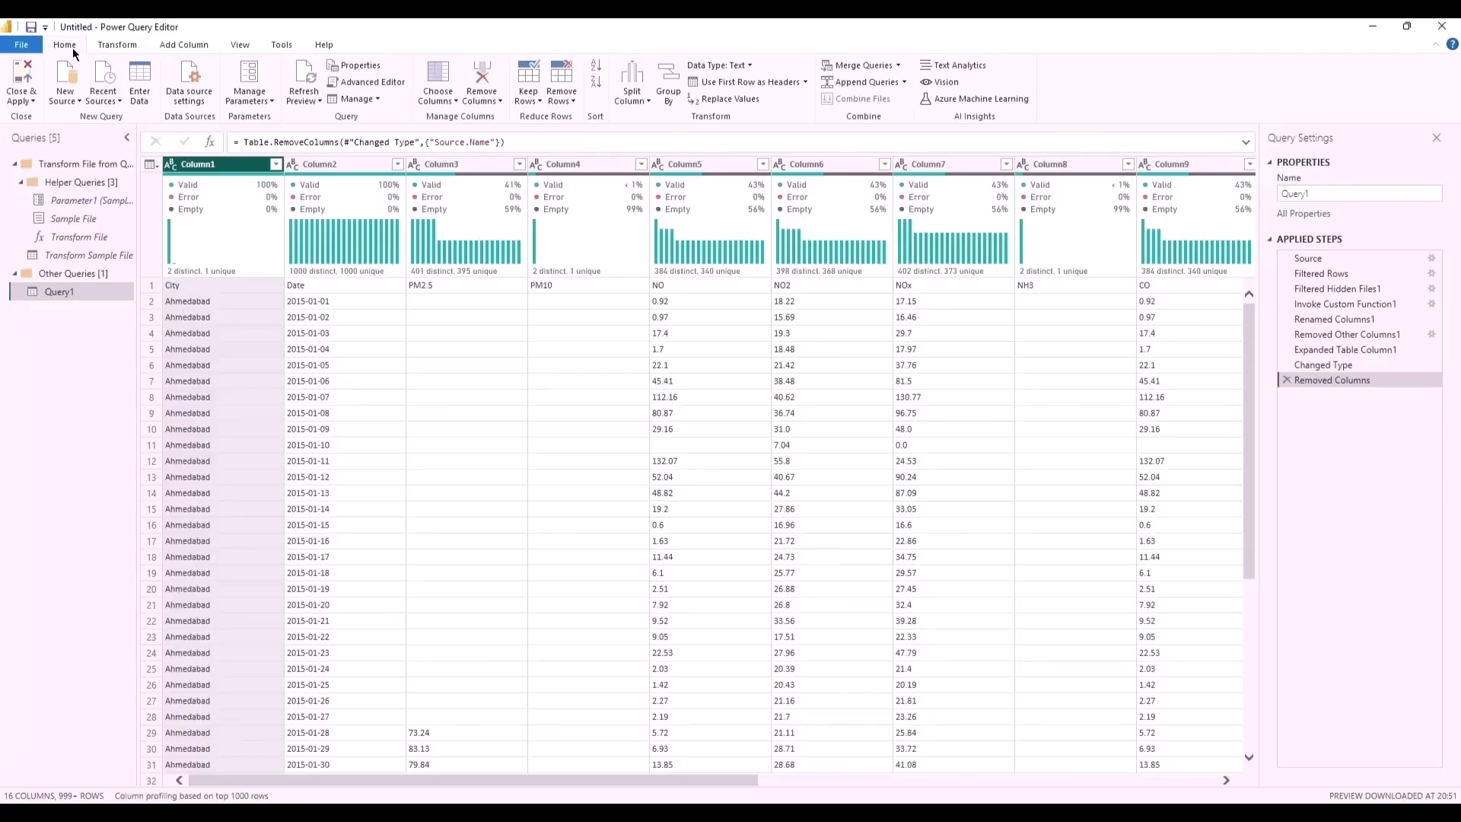
{"action": "left_click", "coordinate": [719, 85]}
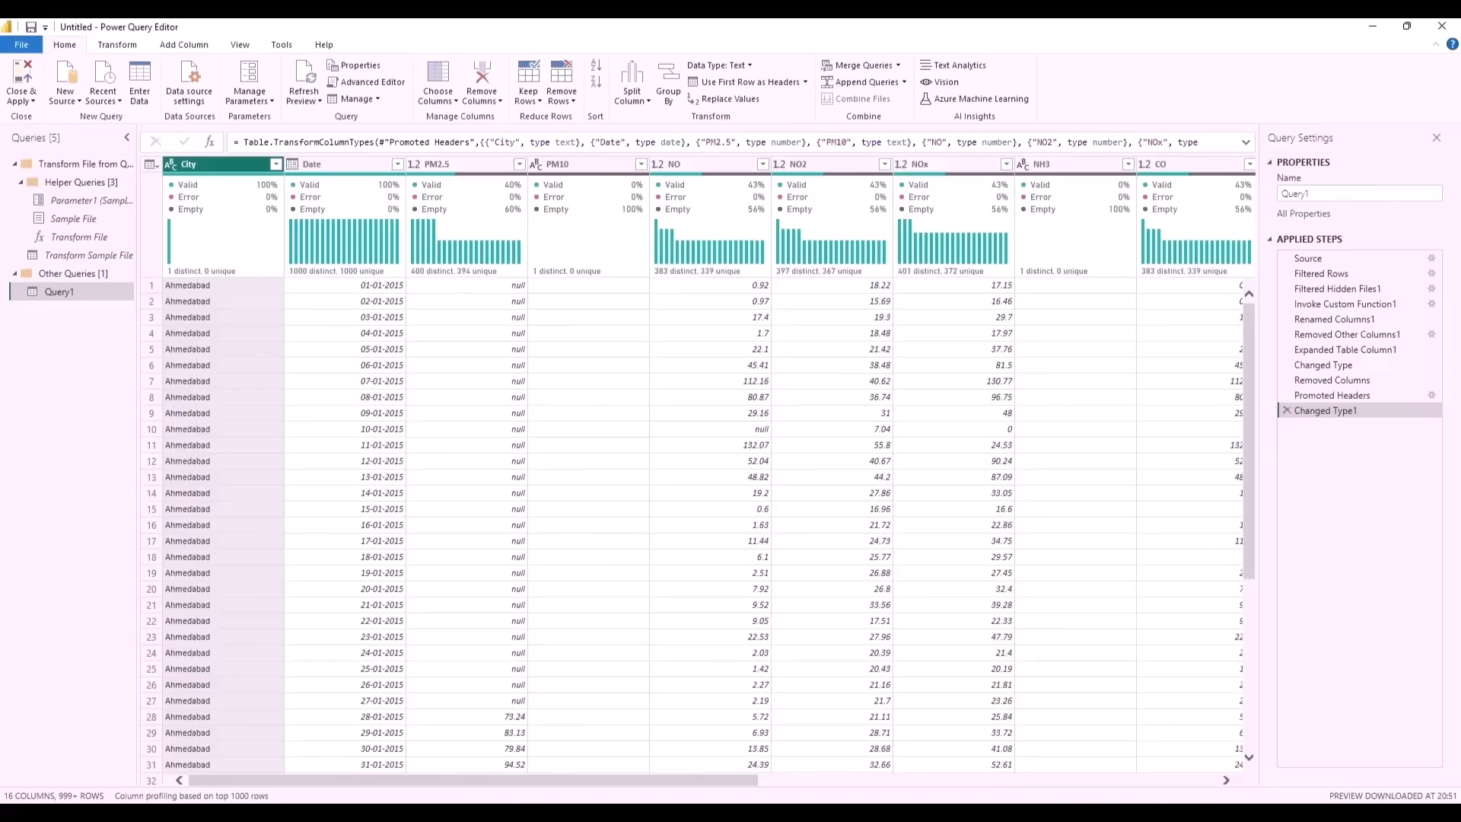
- Base the column profiling on the entire data set
{"action": "left_click", "coordinate": [190, 795]}
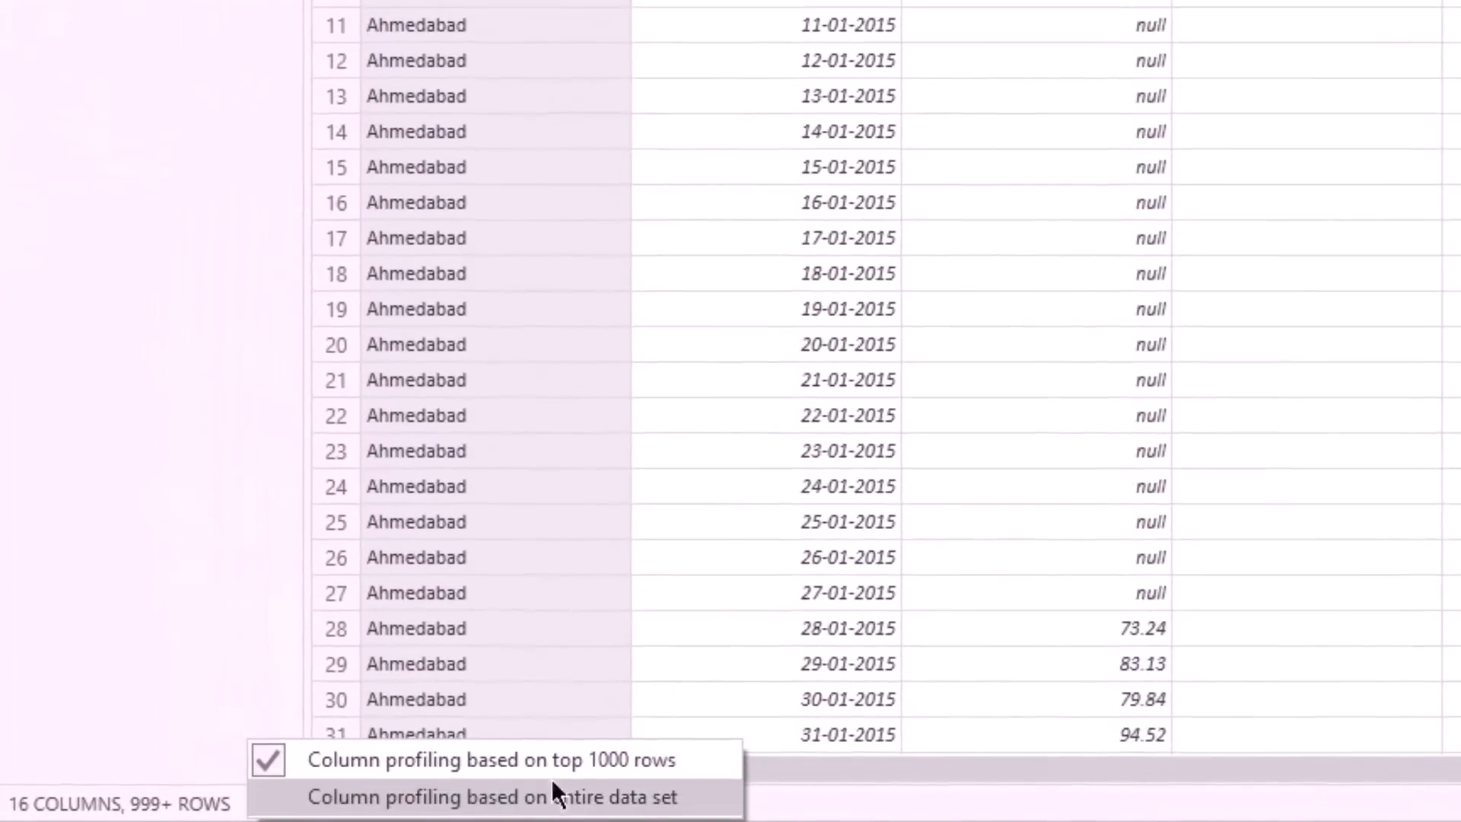
{"action": "left_click", "coordinate": [635, 803]}
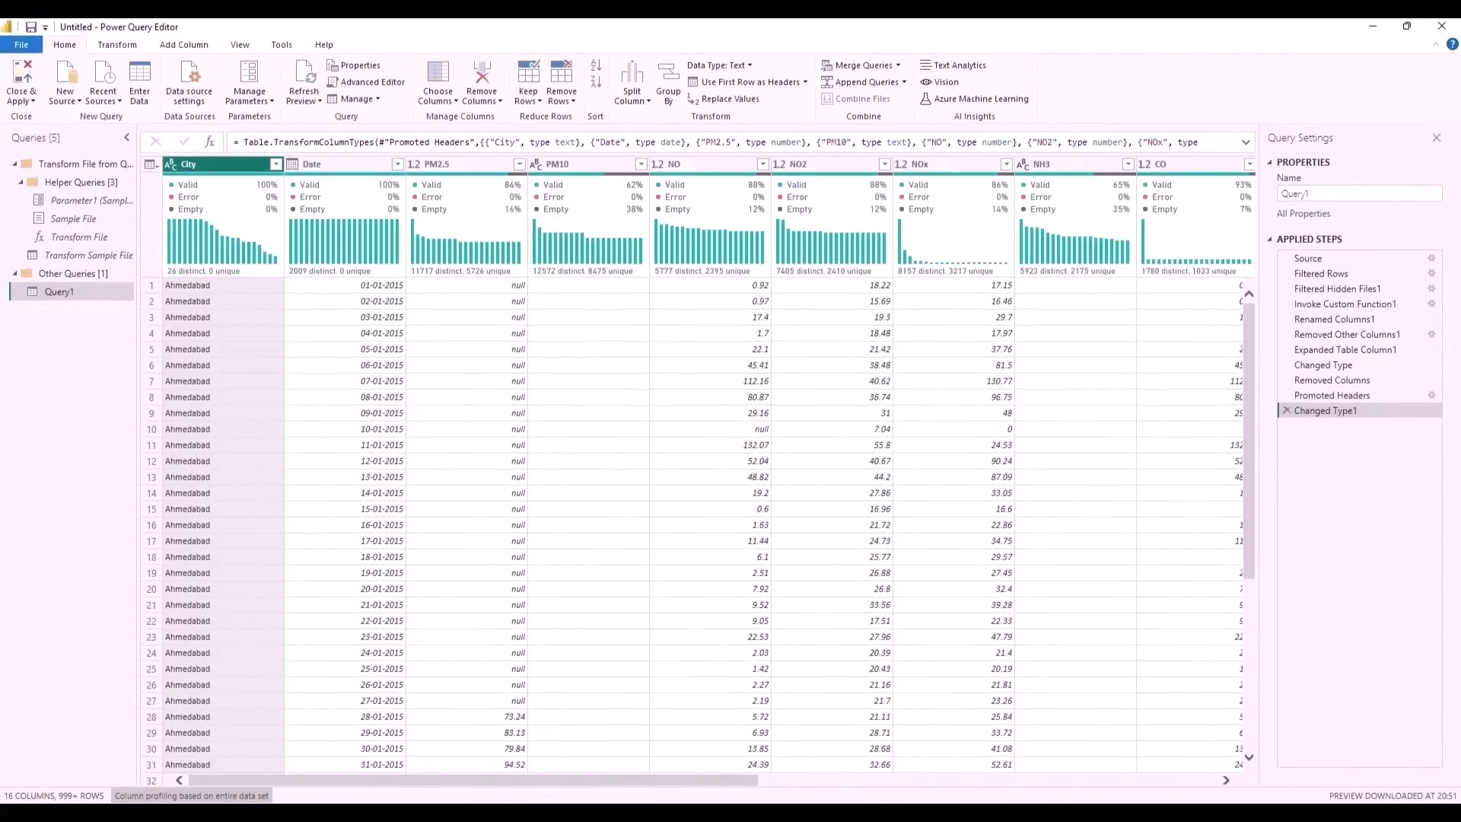
- Select all columns from PM2.5 through AQI_Bucket and apply Remove Blank Rows
{"action": "left_click_drag", "start_coordinate": [636, 779], "coordinate": [678, 750]}
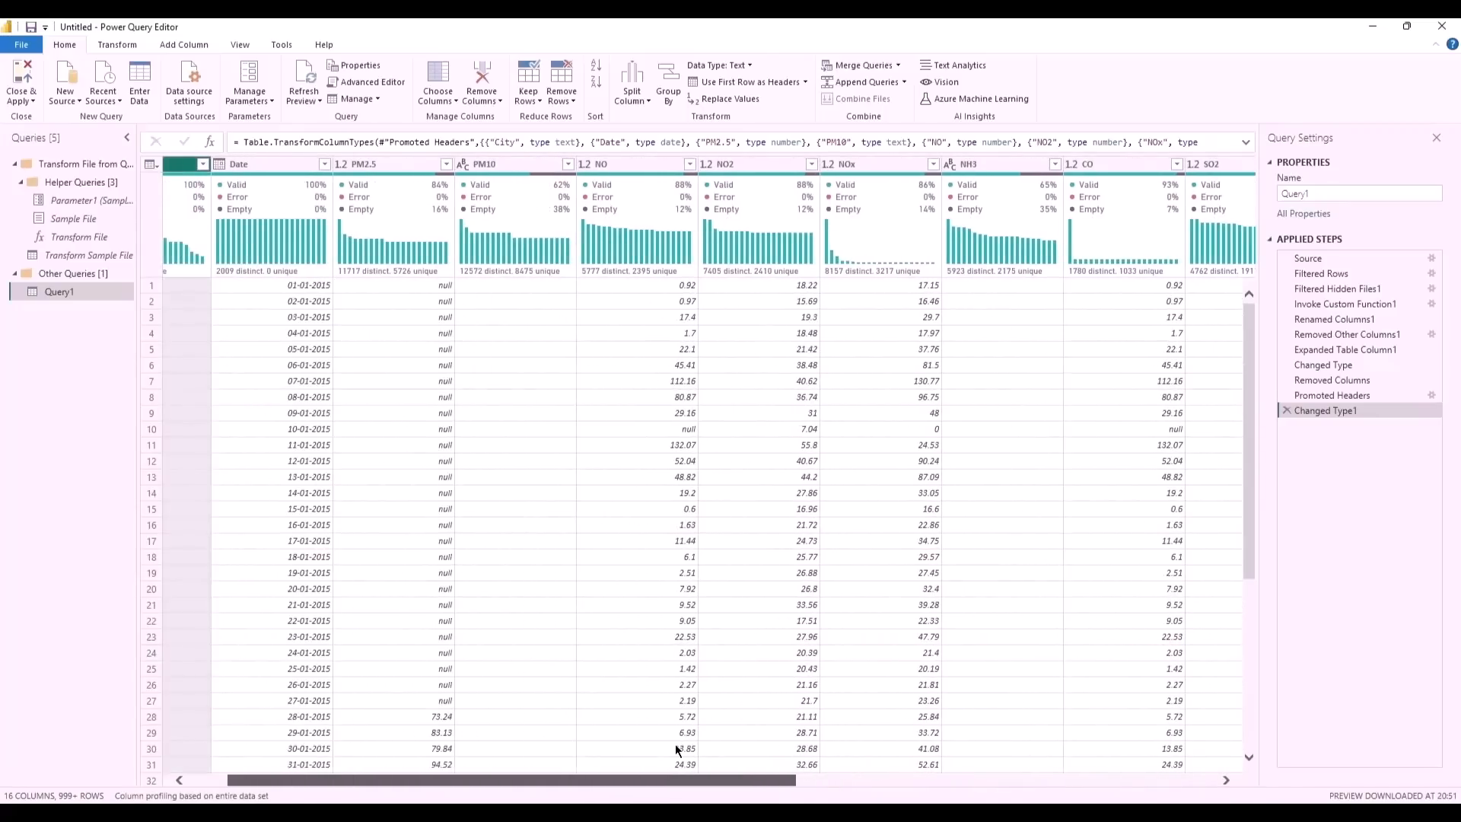
{"action": "left_click", "coordinate": [381, 160]}
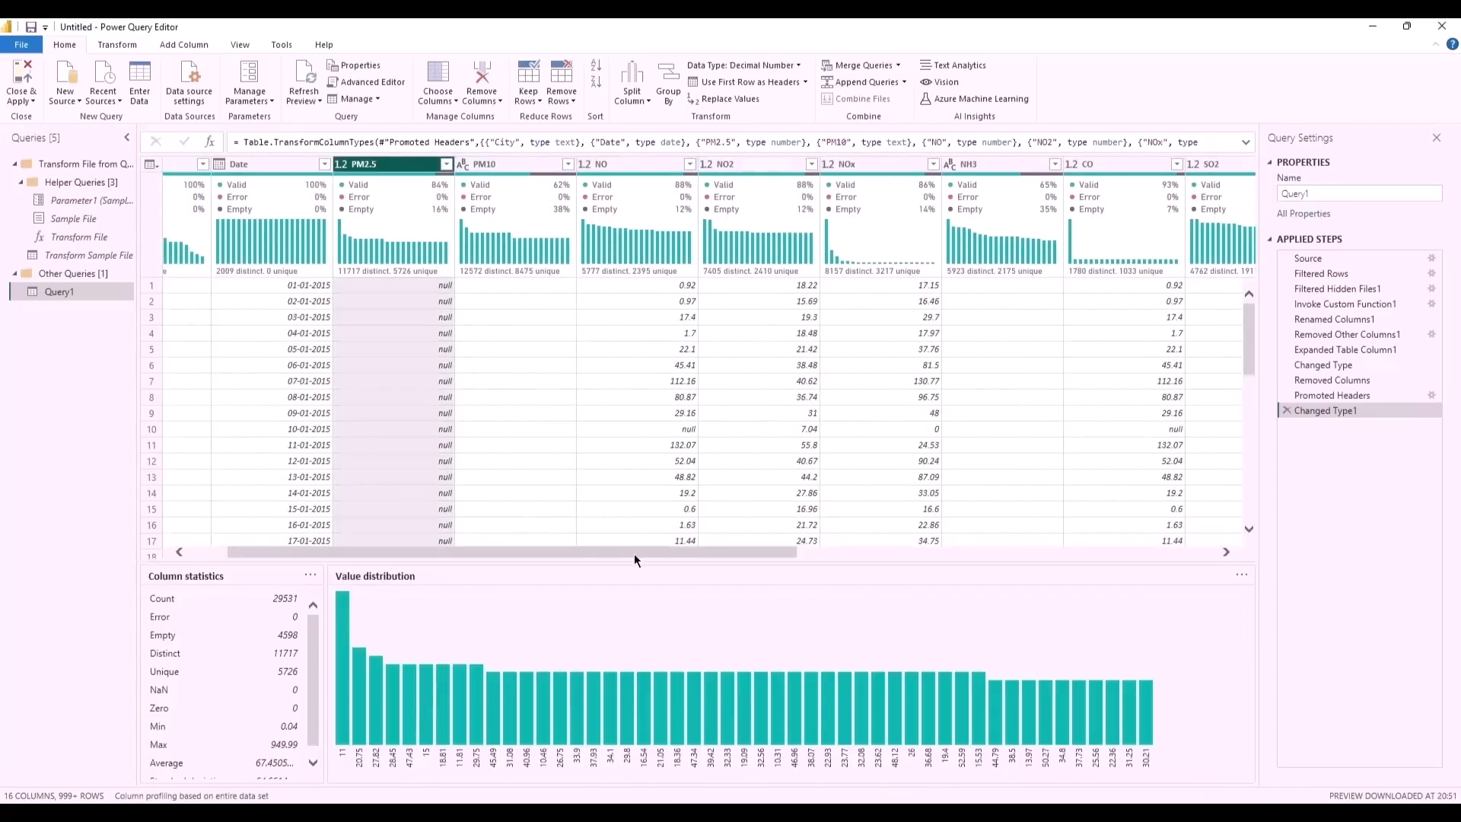
{"action": "left_click_drag", "start_coordinate": [633, 554], "coordinate": [738, 551]}
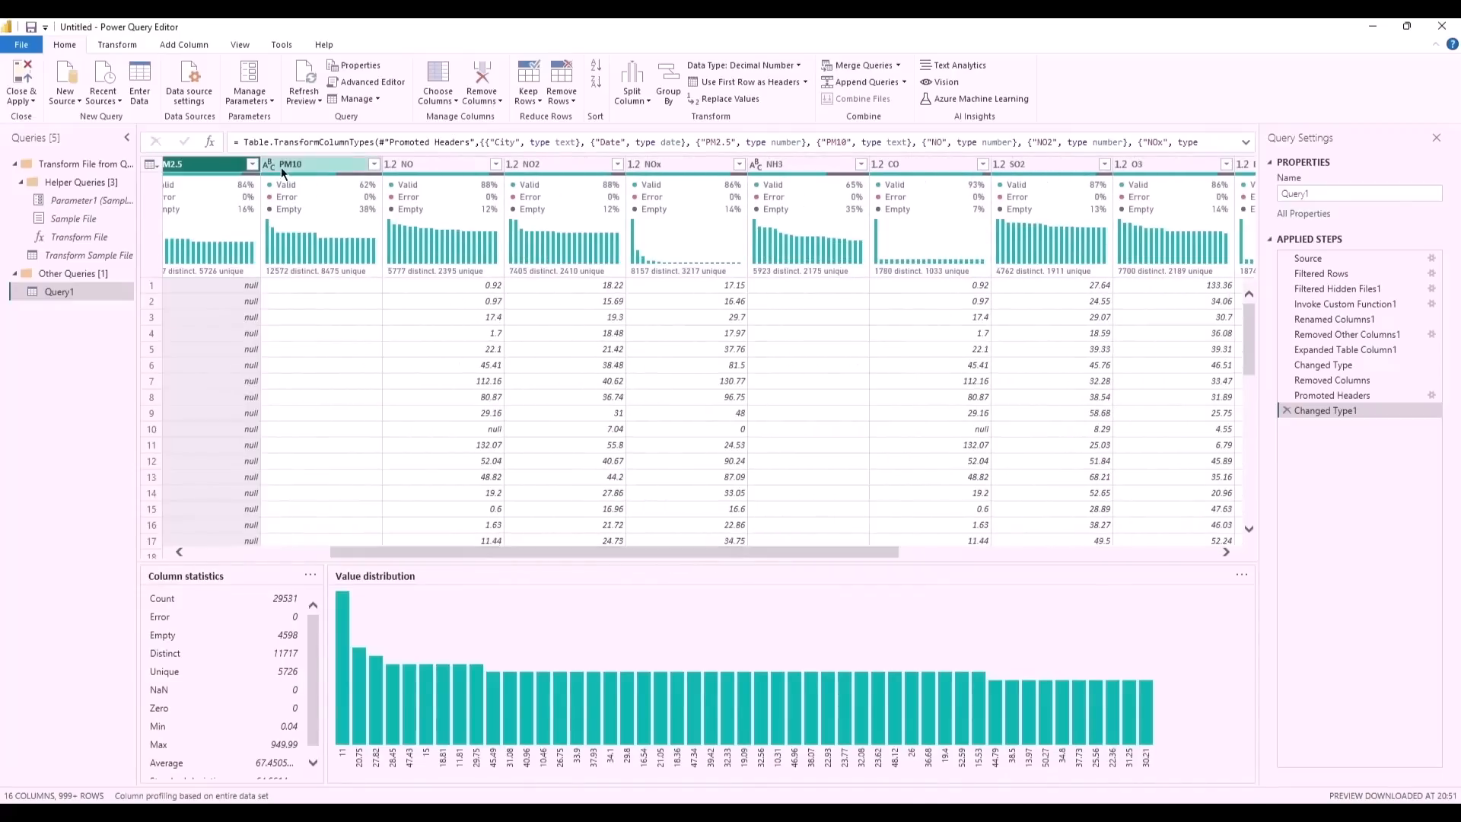
{"action": "left_click", "coordinate": [293, 164], "text": "ctrl"}
{"action": "left_click", "coordinate": [437, 162], "text": "ctrl"}
{"action": "left_click", "coordinate": [560, 161], "text": "ctrl"}
{"action": "left_click", "coordinate": [677, 162], "text": "ctrl"}
{"action": "left_click", "coordinate": [795, 163], "text": "ctrl"}
{"action": "left_click", "coordinate": [921, 163], "text": "ctrl"}
{"action": "left_click", "coordinate": [1042, 163], "text": "ctrl"}
{"action": "left_click", "coordinate": [1165, 163], "text": "ctrl"}
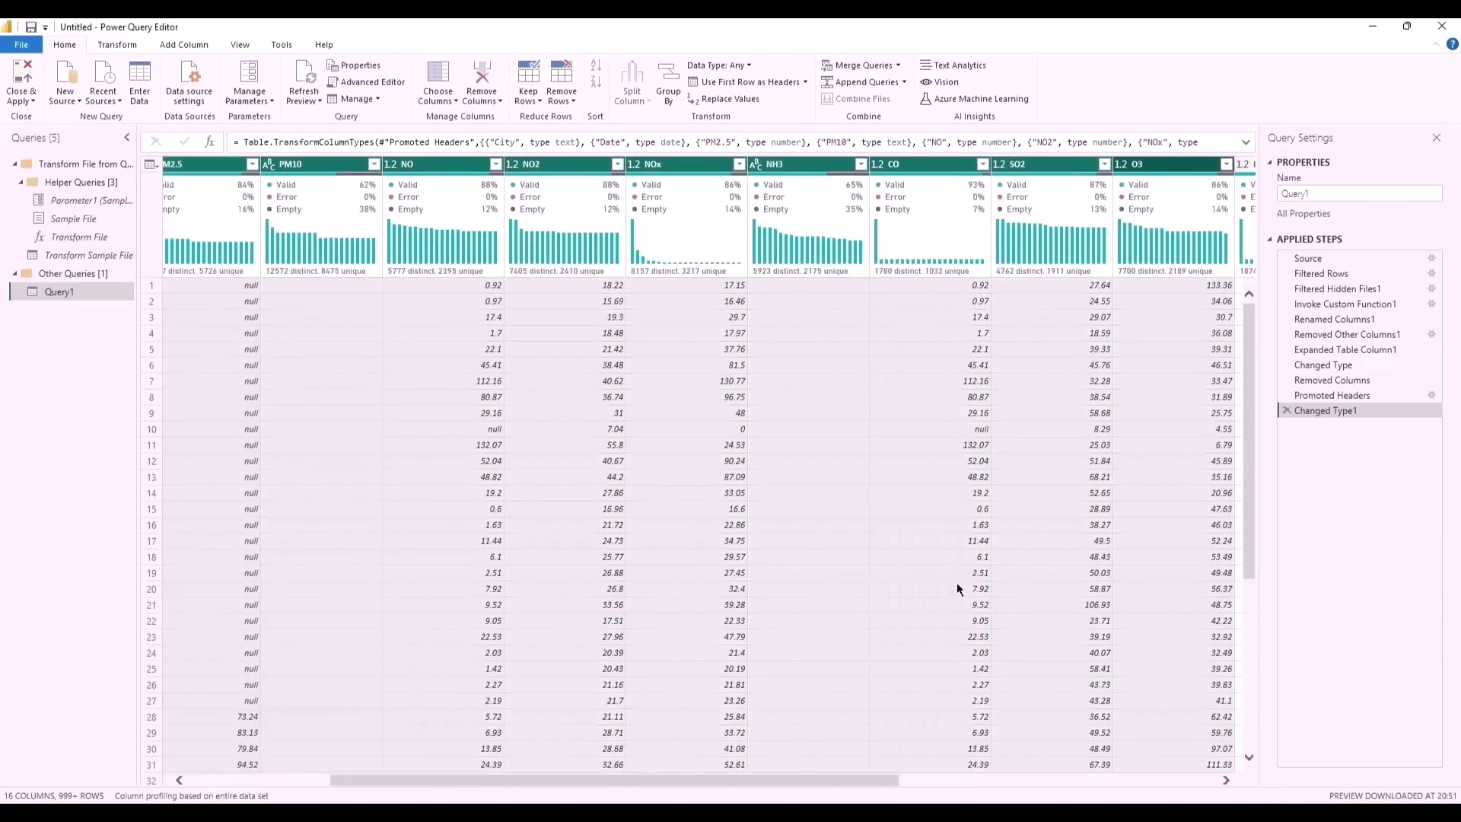
{"action": "left_click_drag", "start_coordinate": [875, 780], "coordinate": [1107, 780]}
{"action": "left_click", "coordinate": [974, 163], "text": "ctrl"}
{"action": "left_click", "coordinate": [1095, 164], "text": "ctrl"}
{"action": "left_click", "coordinate": [1198, 163], "text": "ctrl"}
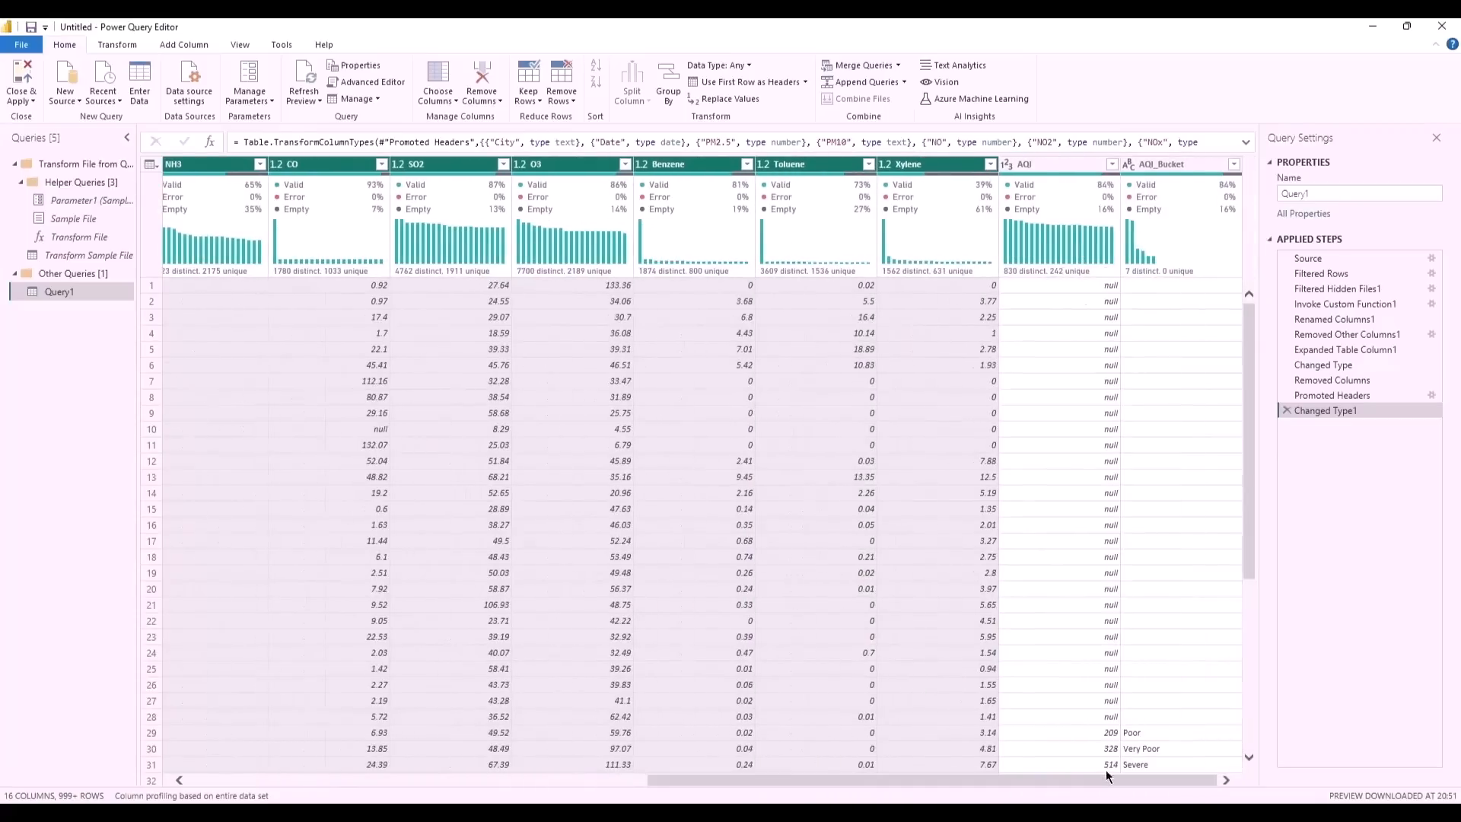
{"action": "left_click", "coordinate": [1042, 163], "text": "ctrl"}
{"action": "left_click", "coordinate": [1144, 164], "text": "ctrl"}
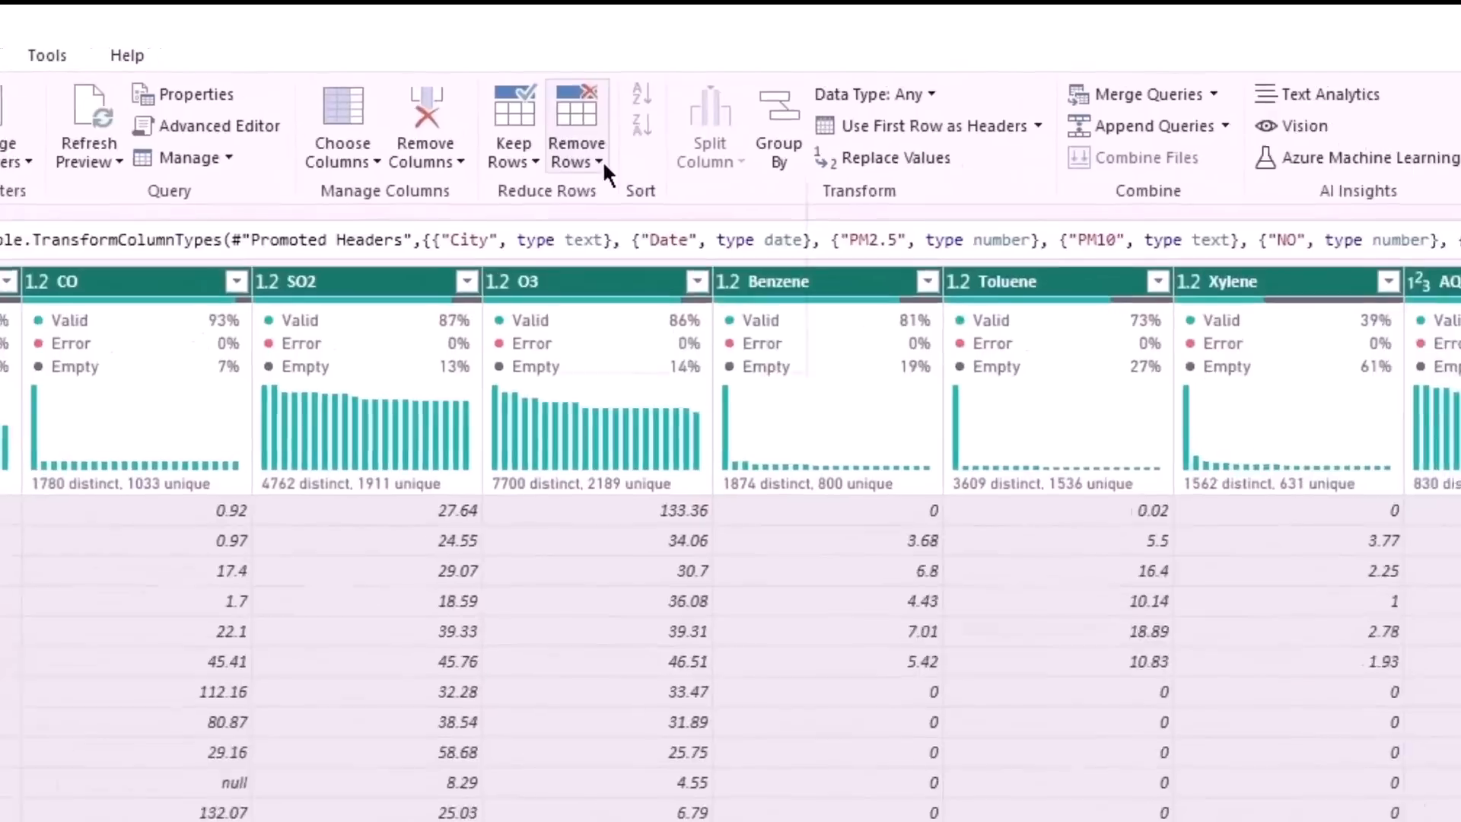
{"action": "left_click", "coordinate": [575, 104]}
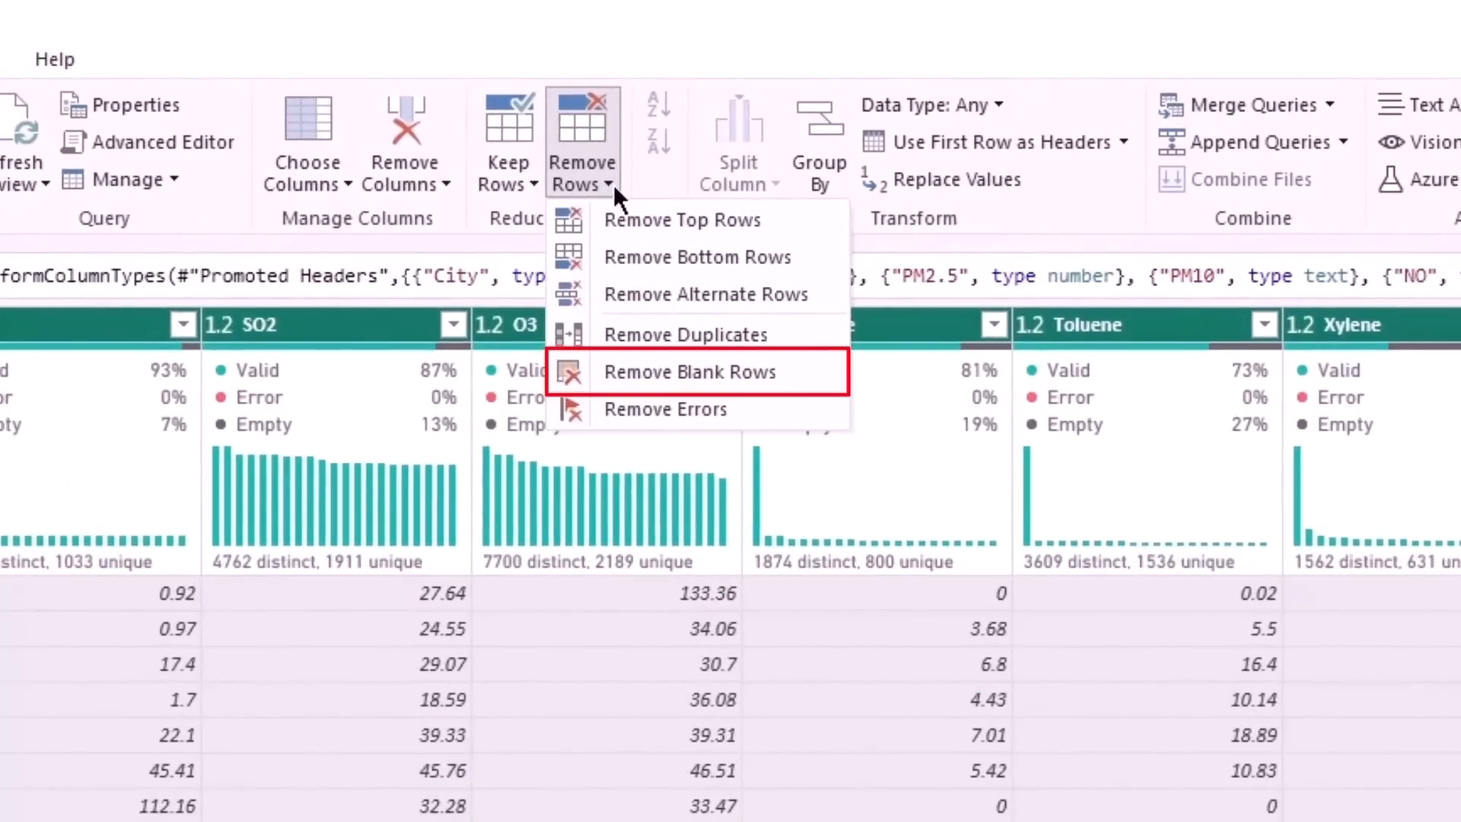
{"action": "left_click", "coordinate": [676, 373]}
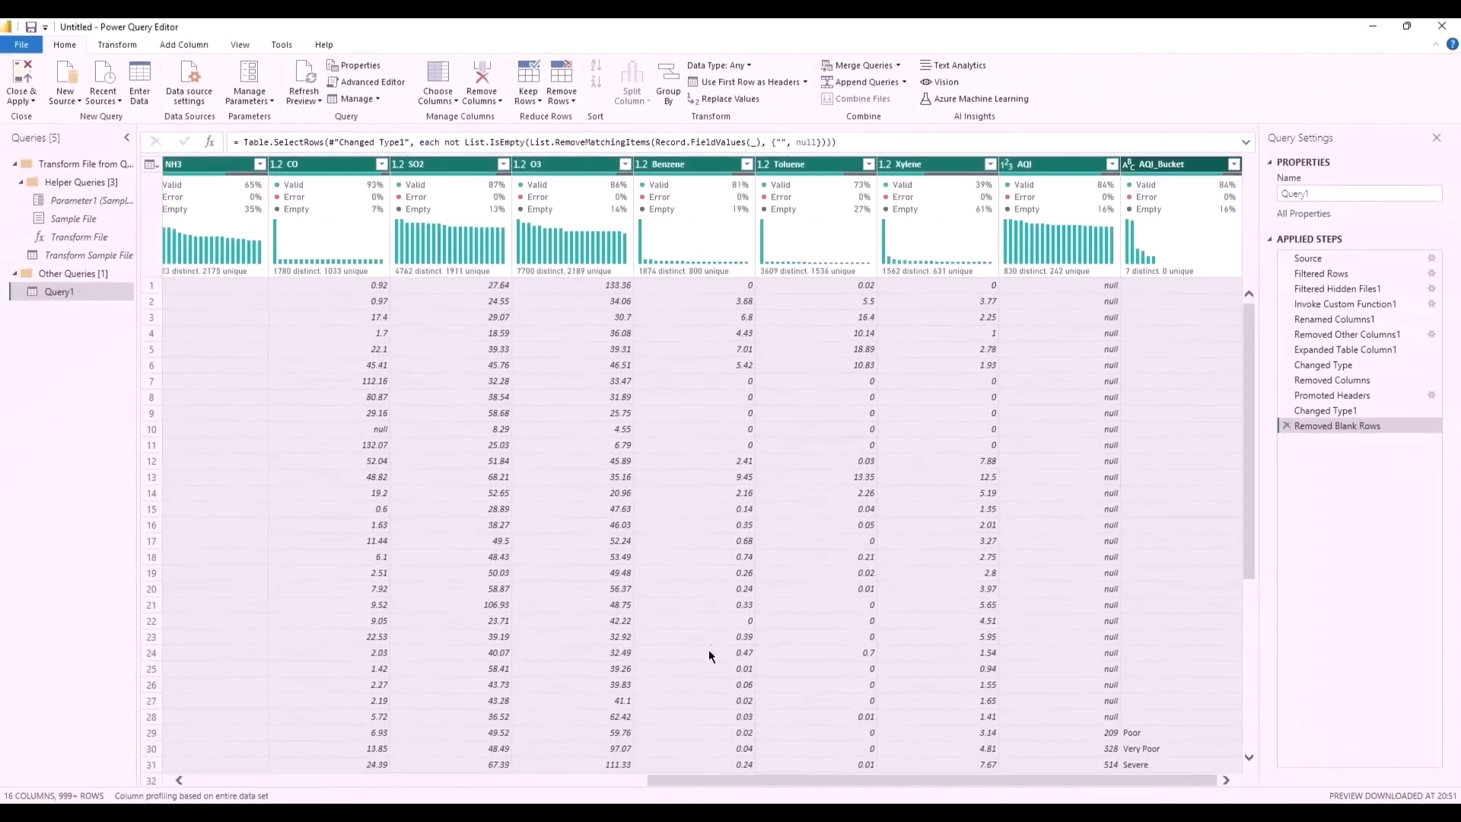
- Close the query editor, applying its changes to load the table into the model, and go to the report view
{"action": "left_click_drag", "start_coordinate": [733, 783], "coordinate": [167, 744]}
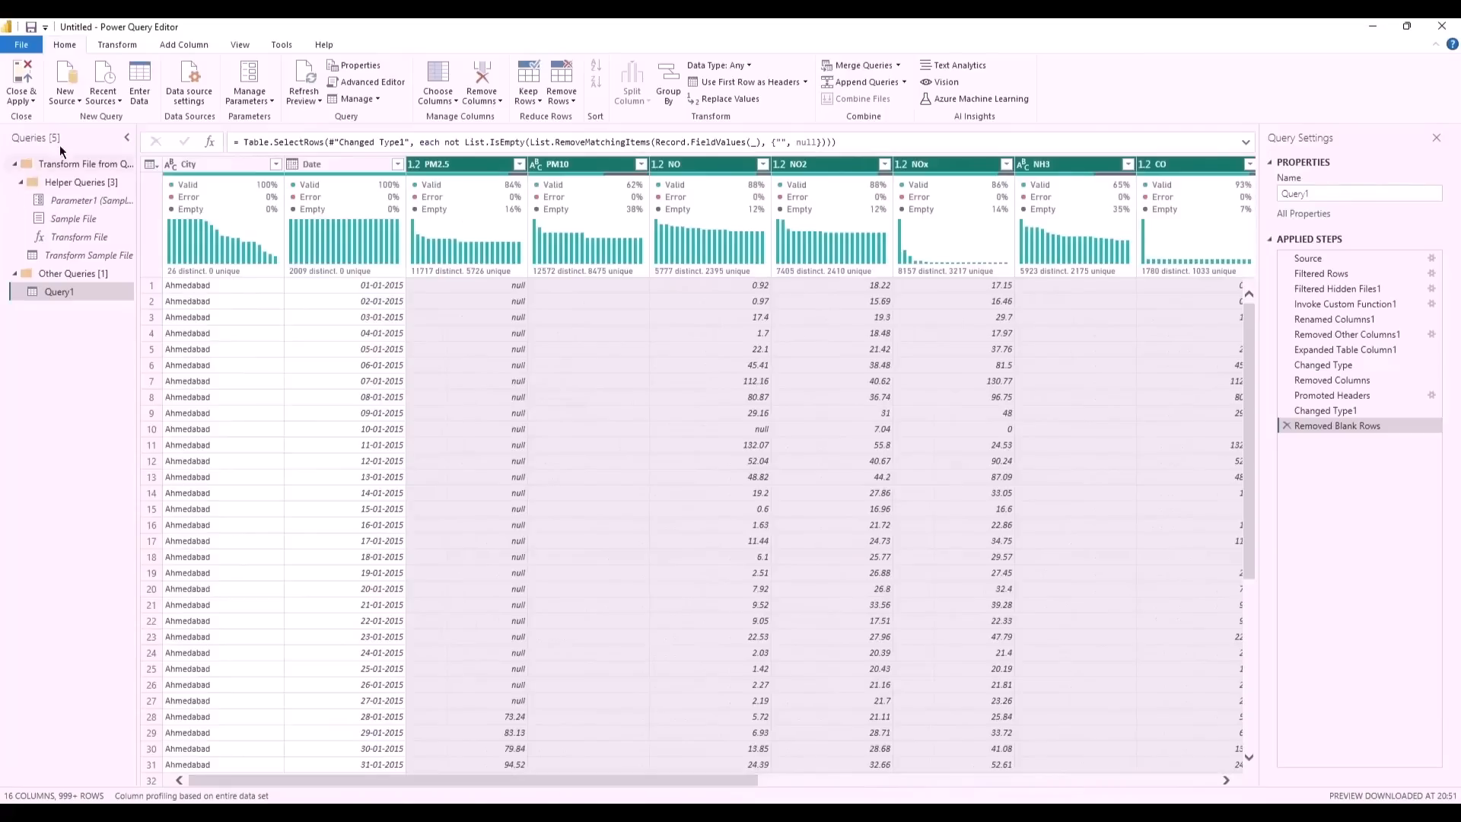
{"action": "left_click", "coordinate": [23, 76]}
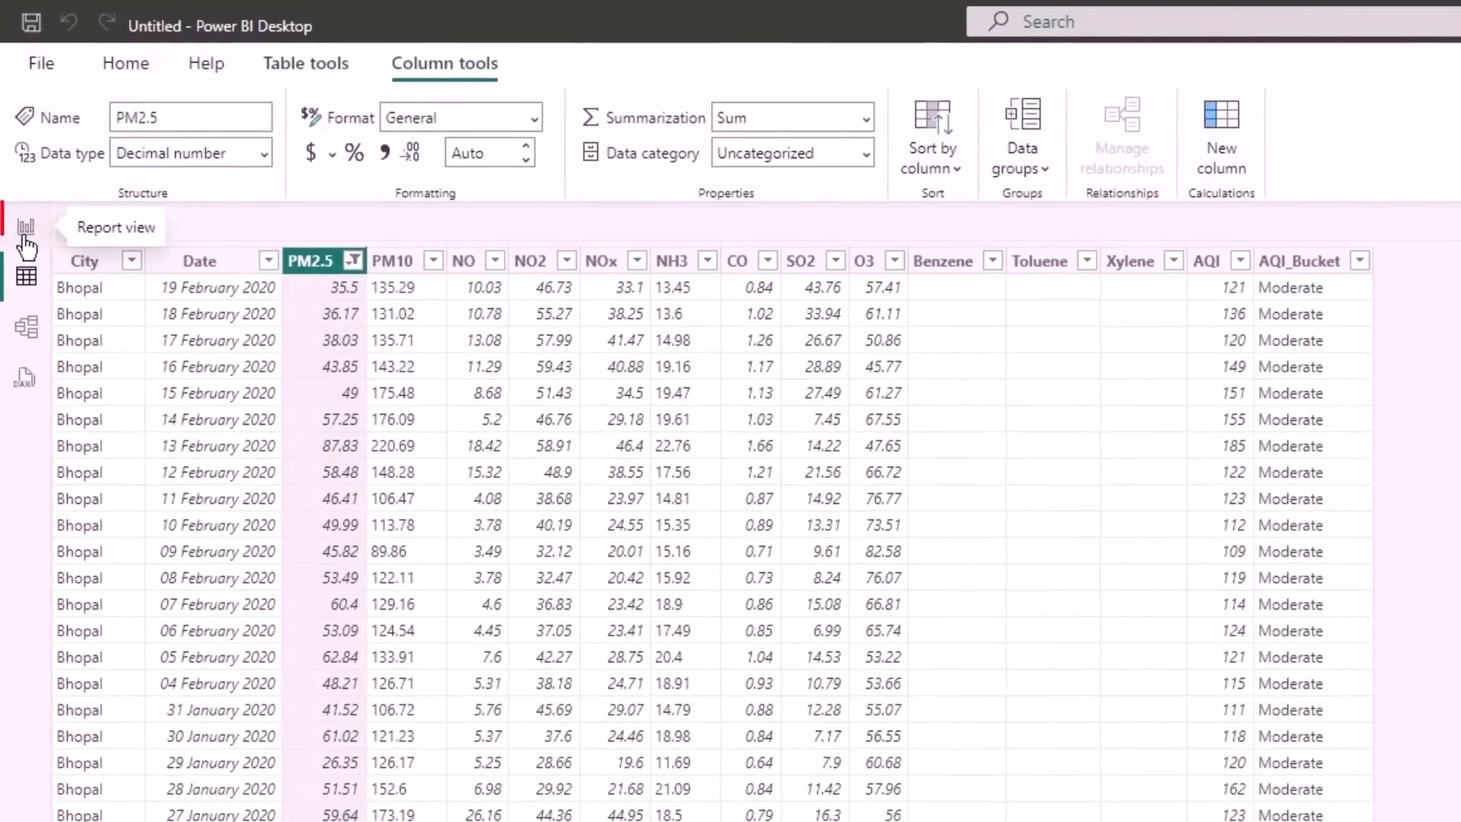
{"action": "left_click", "coordinate": [26, 228]}
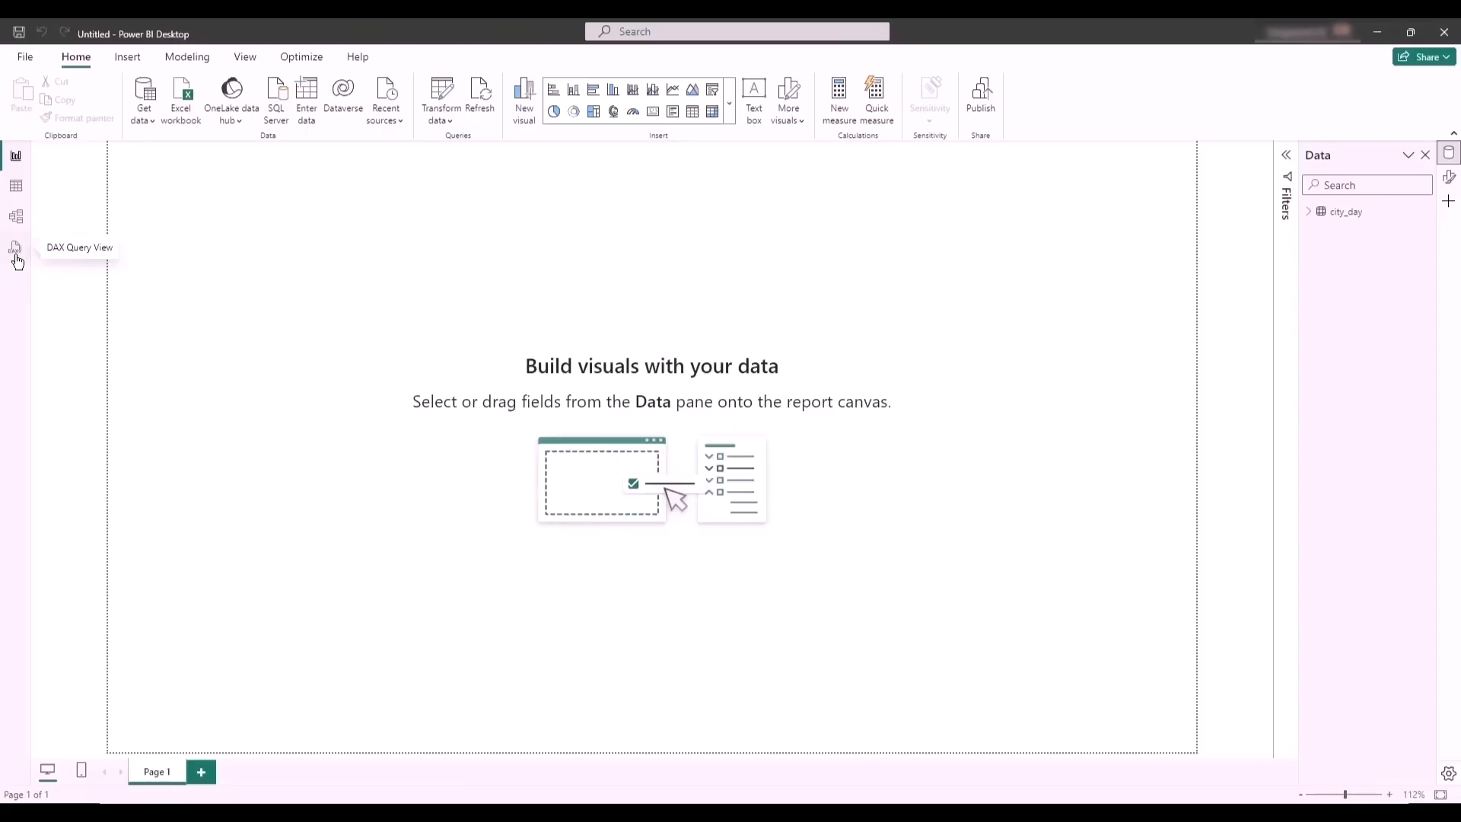
- Check in the global preview features options that DAX query view is enabled, and accept the options
{"action": "left_click", "coordinate": [37, 56]}
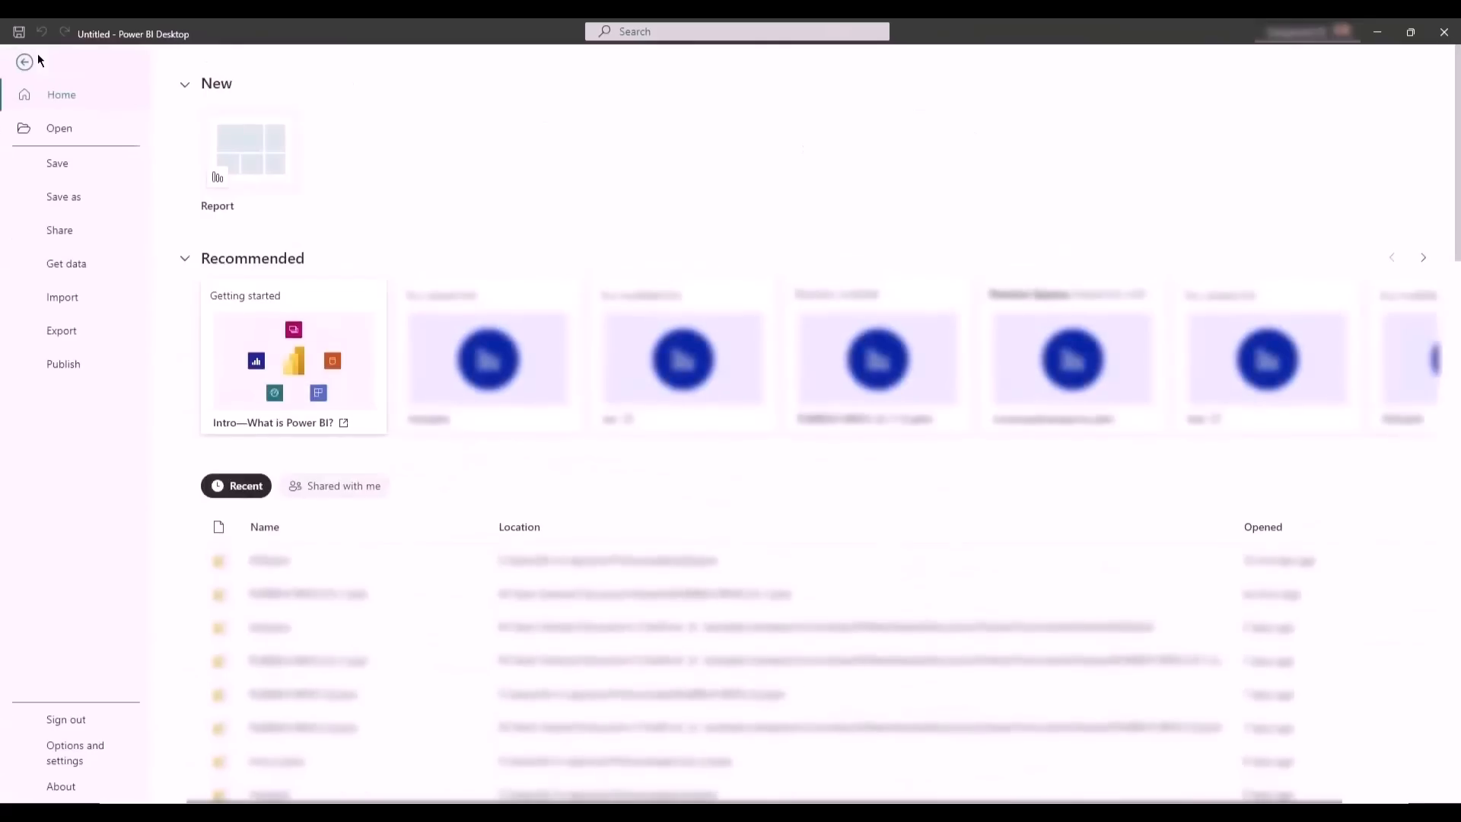
{"action": "left_click", "coordinate": [81, 763]}
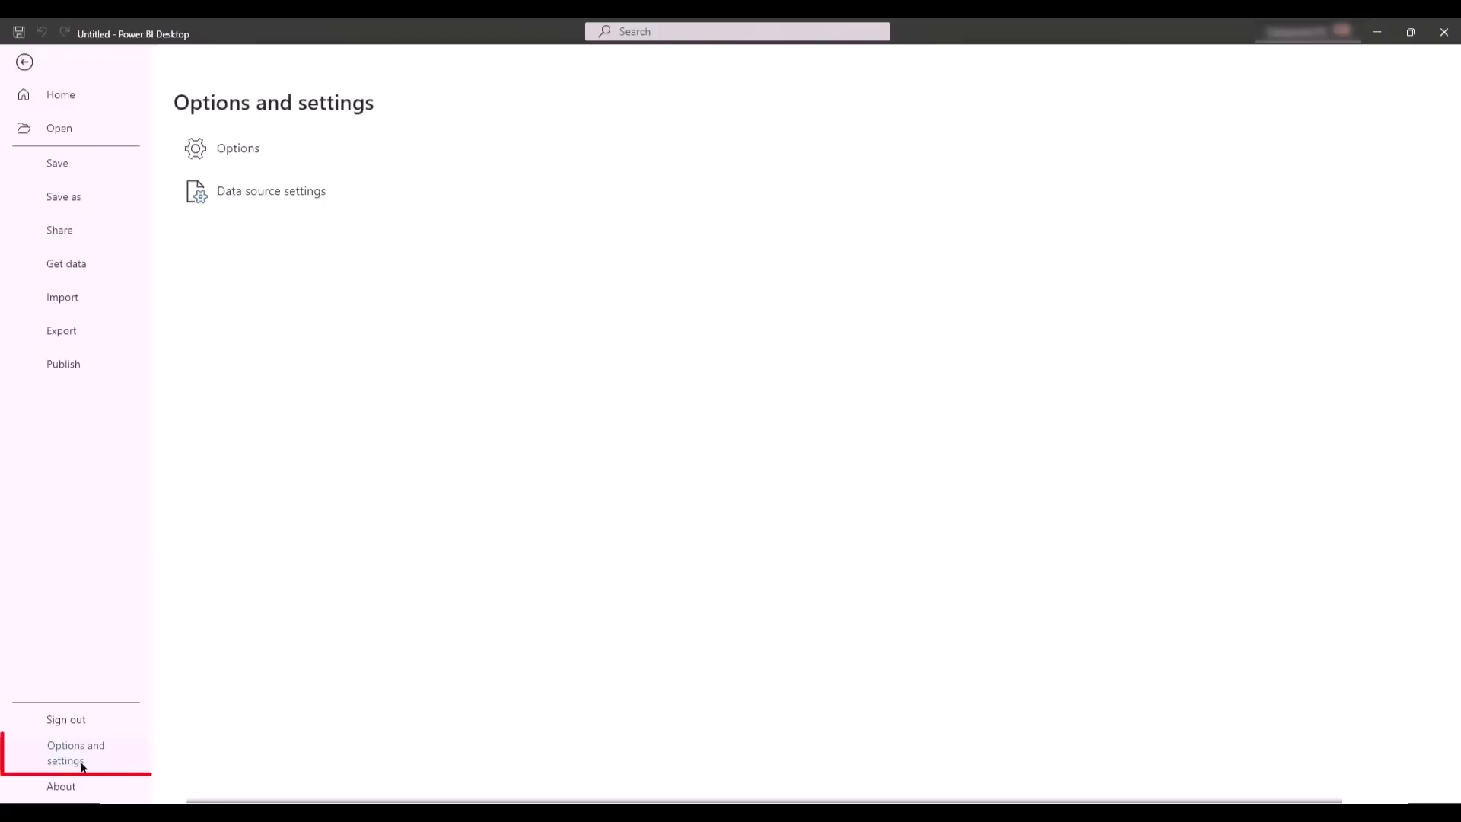
{"action": "left_click", "coordinate": [299, 147]}
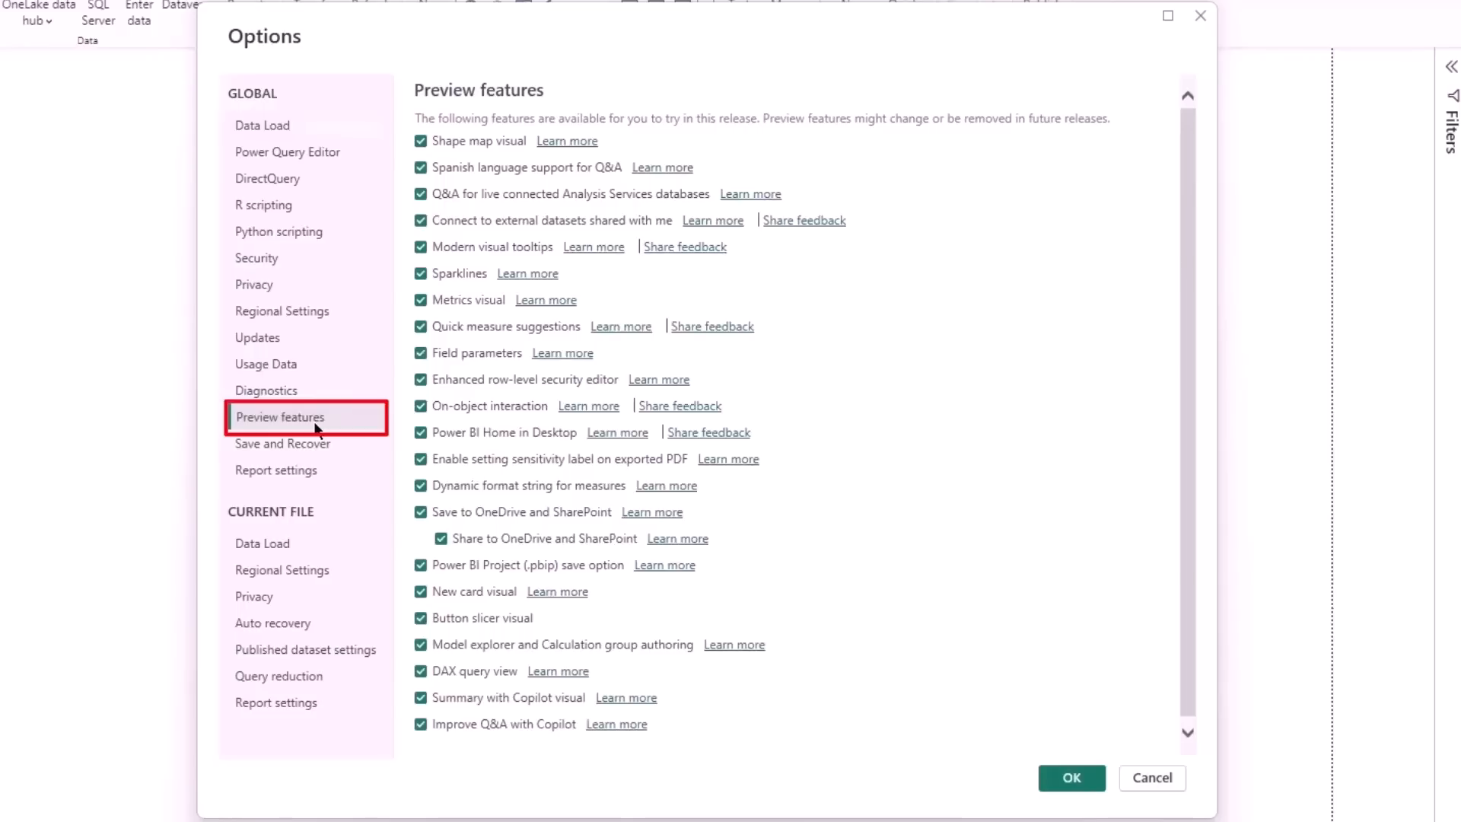
{"action": "left_click", "coordinate": [317, 427]}
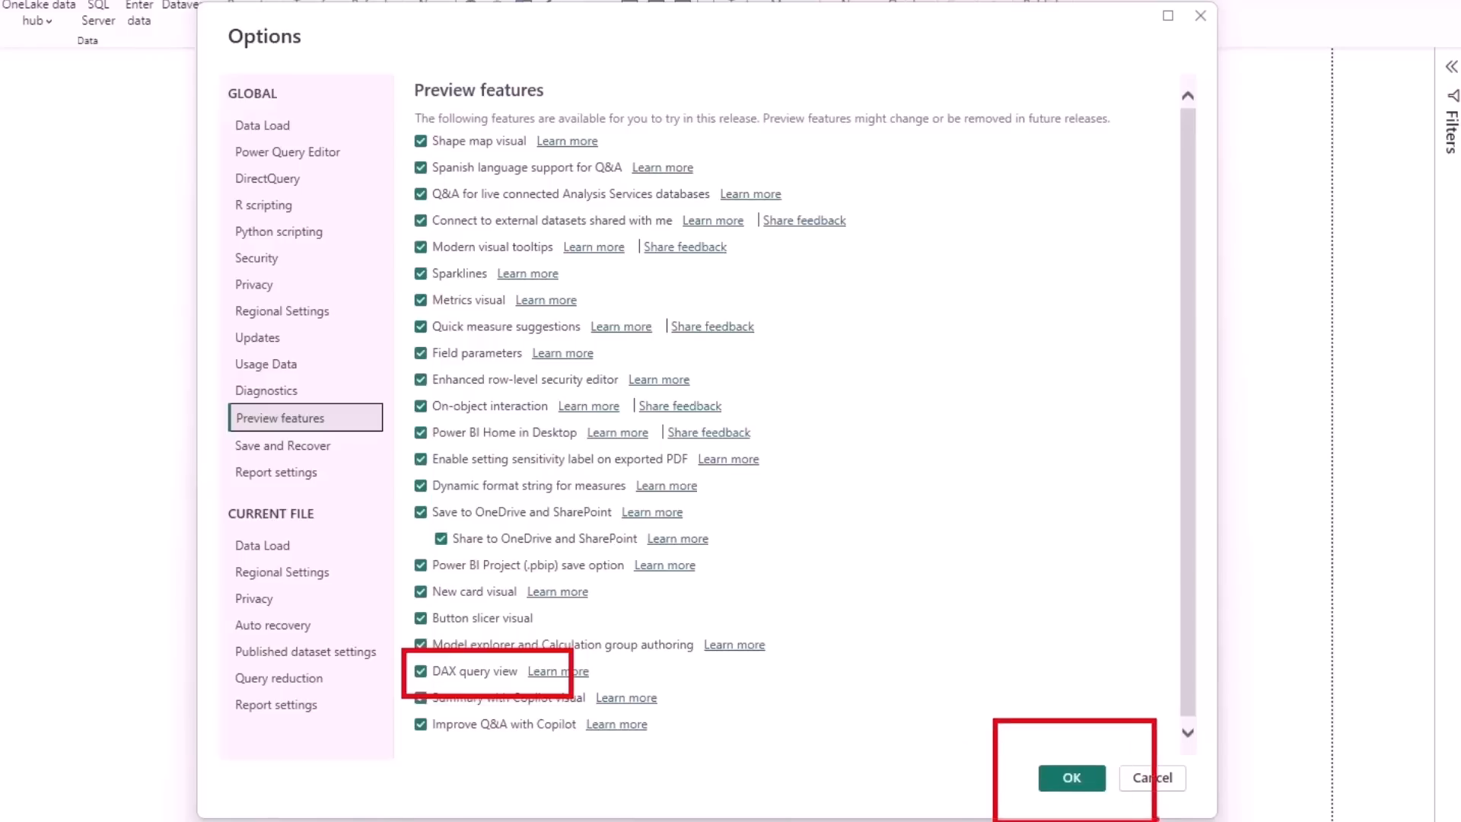
{"action": "left_click", "coordinate": [1071, 777]}
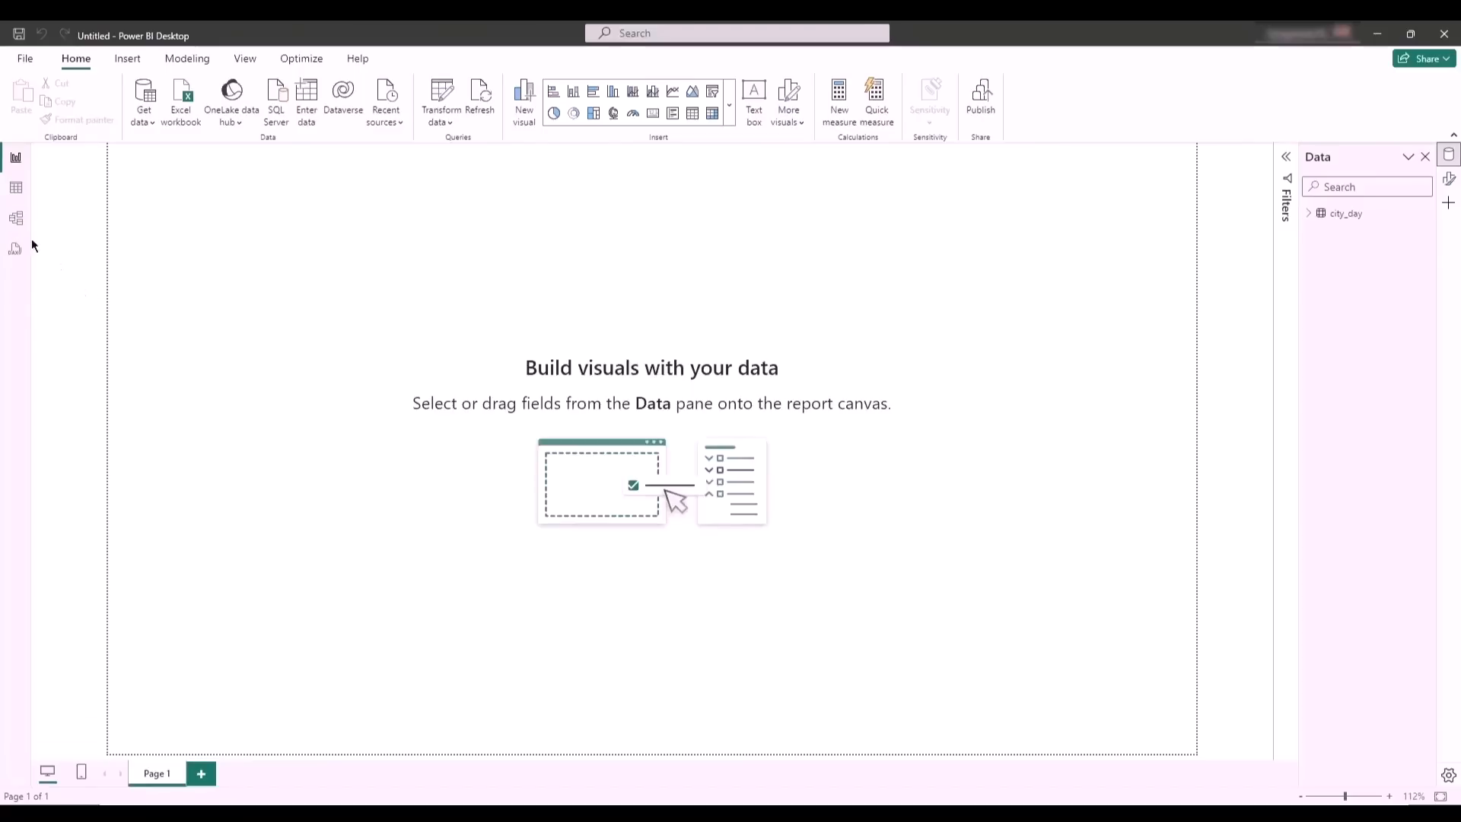
- Check the loaded rows in the table view, then insert an enlarged line chart in the upper-left part of the report page
{"action": "left_click", "coordinate": [16, 188]}
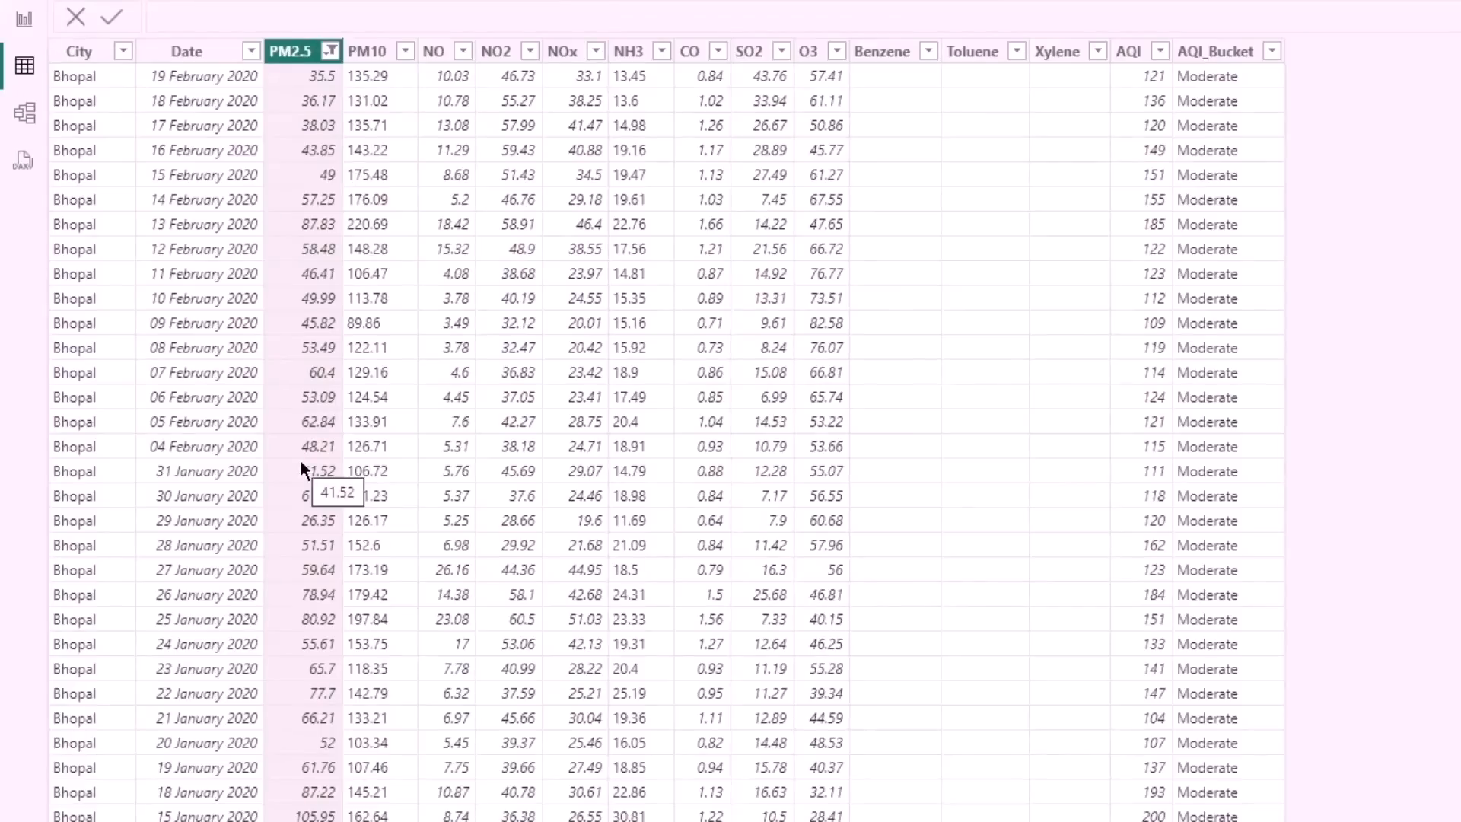
{"action": "left_click", "coordinate": [23, 19]}
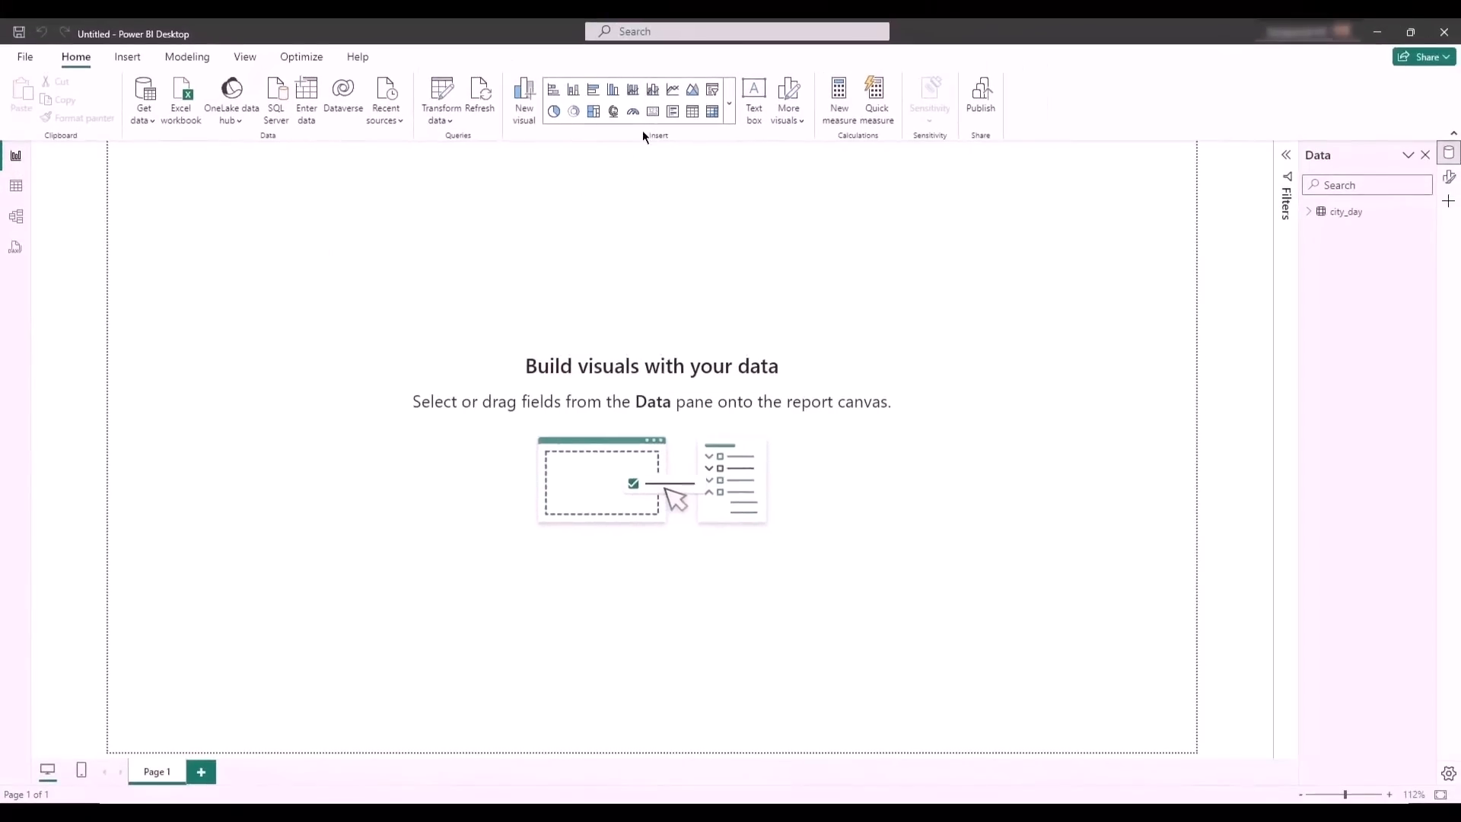
{"action": "left_click", "coordinate": [672, 90]}
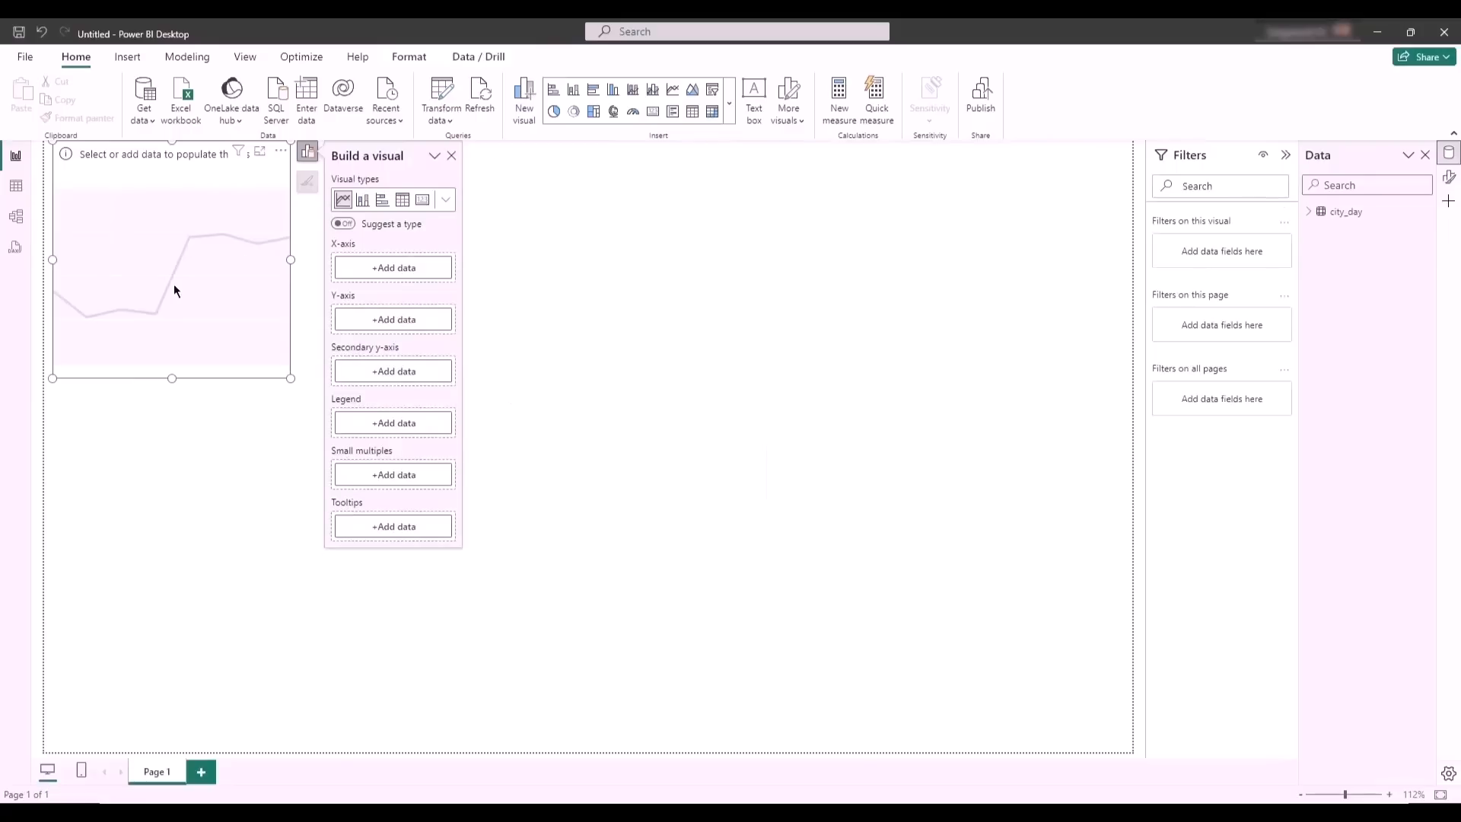
{"action": "left_click_drag", "start_coordinate": [174, 284], "coordinate": [208, 317]}
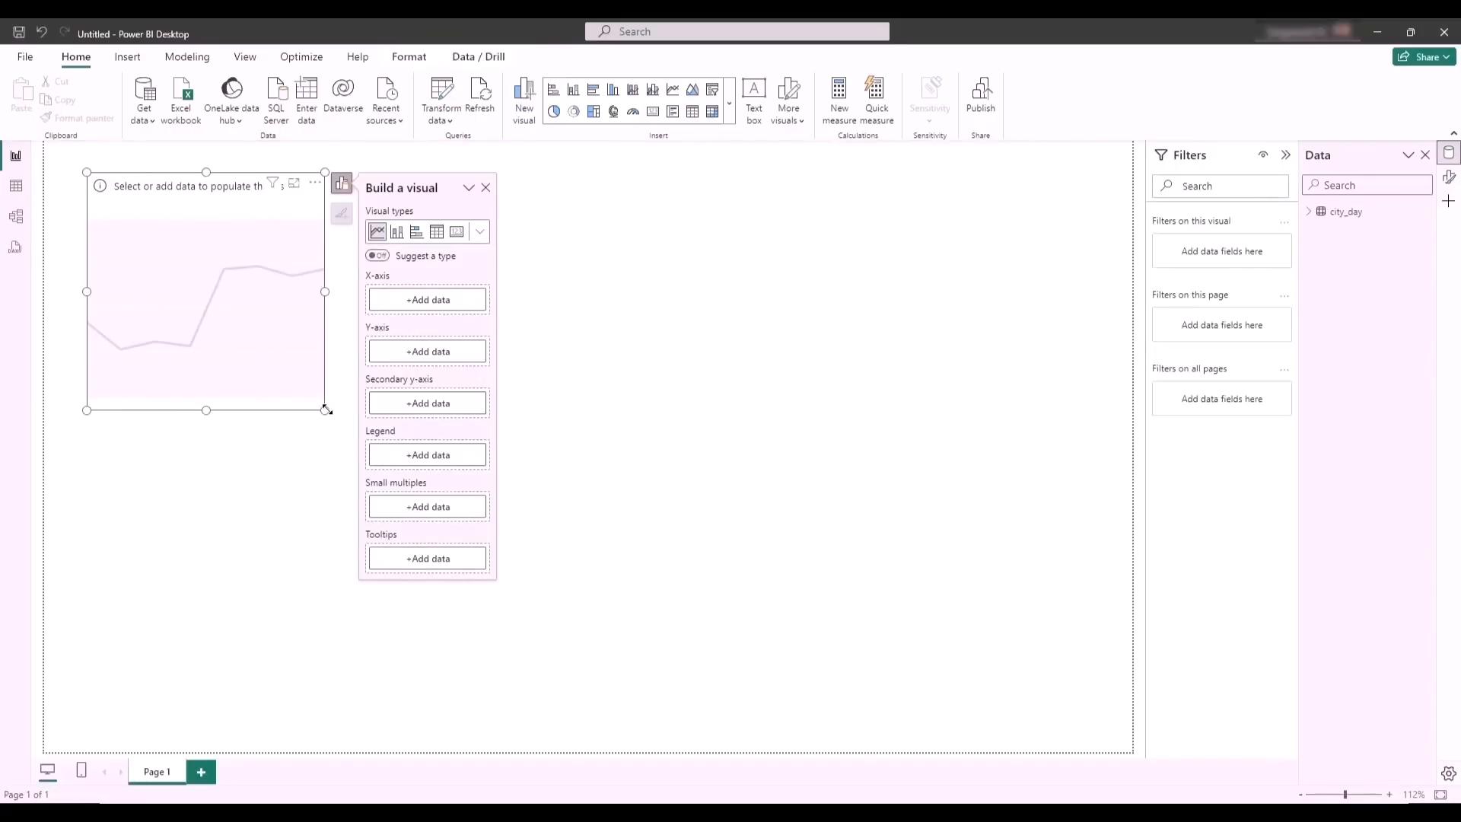
{"action": "left_click_drag", "start_coordinate": [326, 409], "coordinate": [654, 494]}
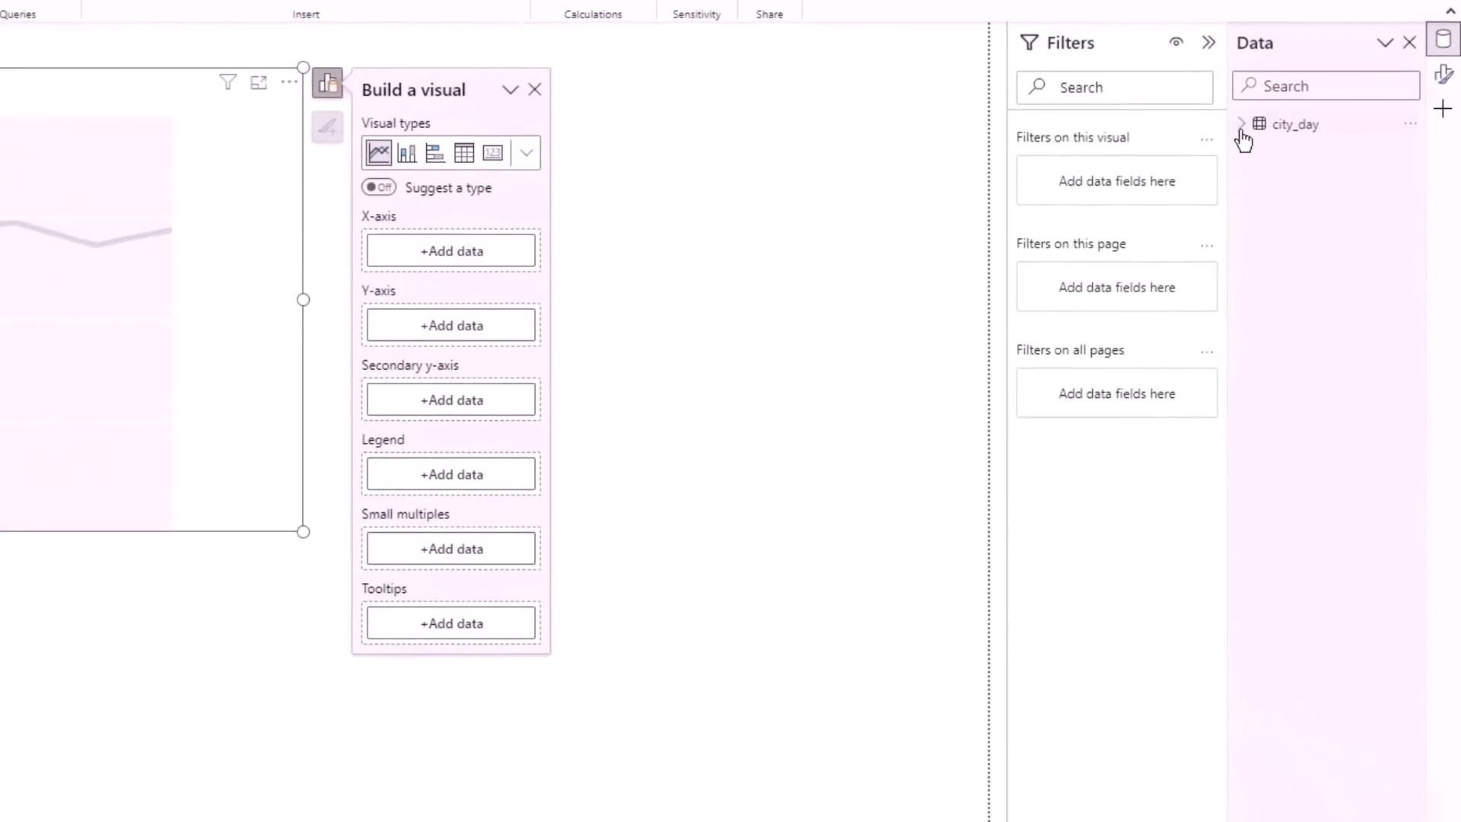
- Assign the city_day Date field to the line chart's X-axis and AQI to its Y-axis
{"action": "left_click", "coordinate": [1243, 139]}
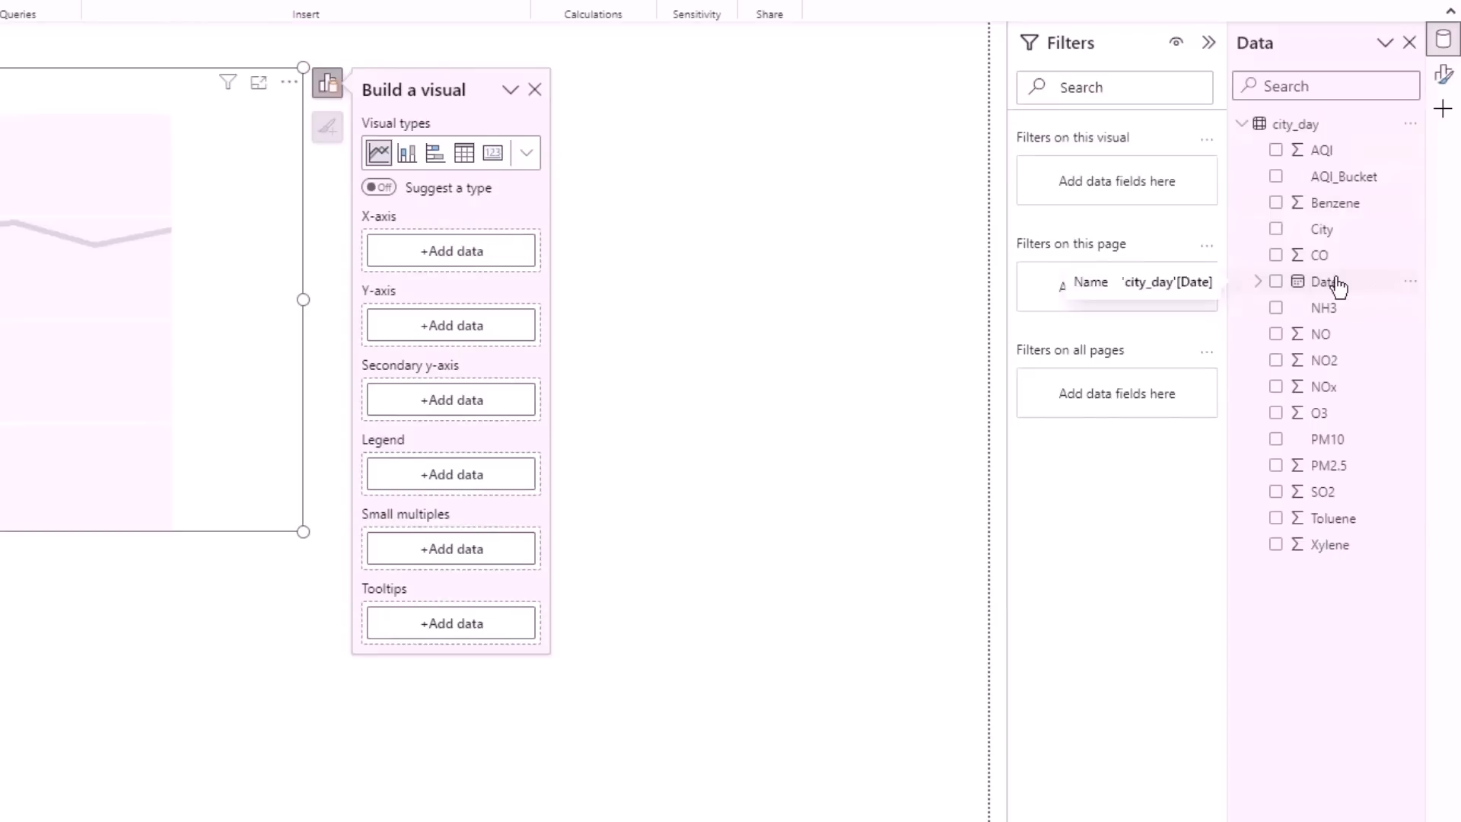
{"action": "left_click_drag", "start_coordinate": [1337, 286], "coordinate": [456, 255]}
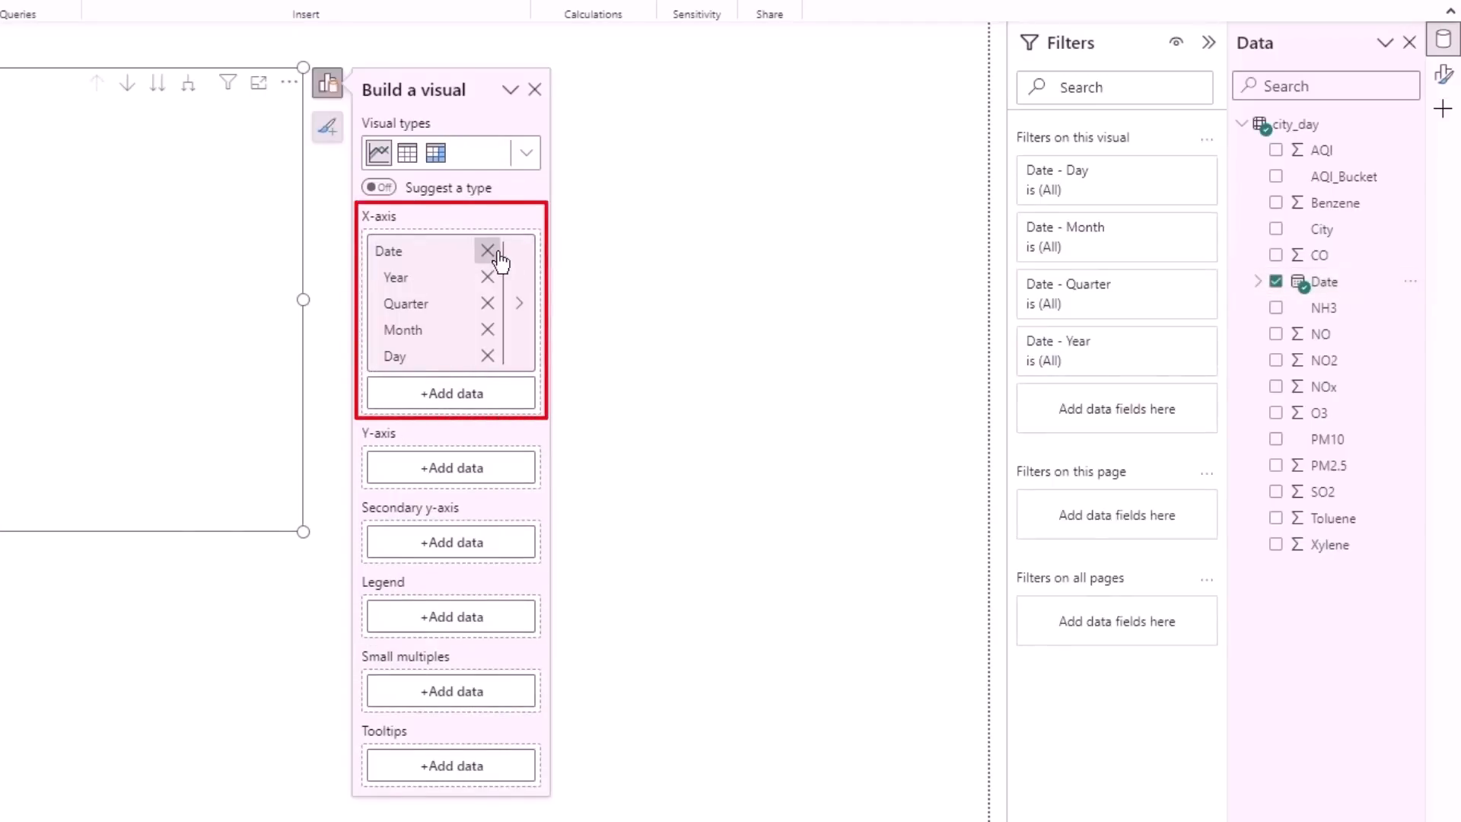
{"action": "left_click", "coordinate": [494, 254]}
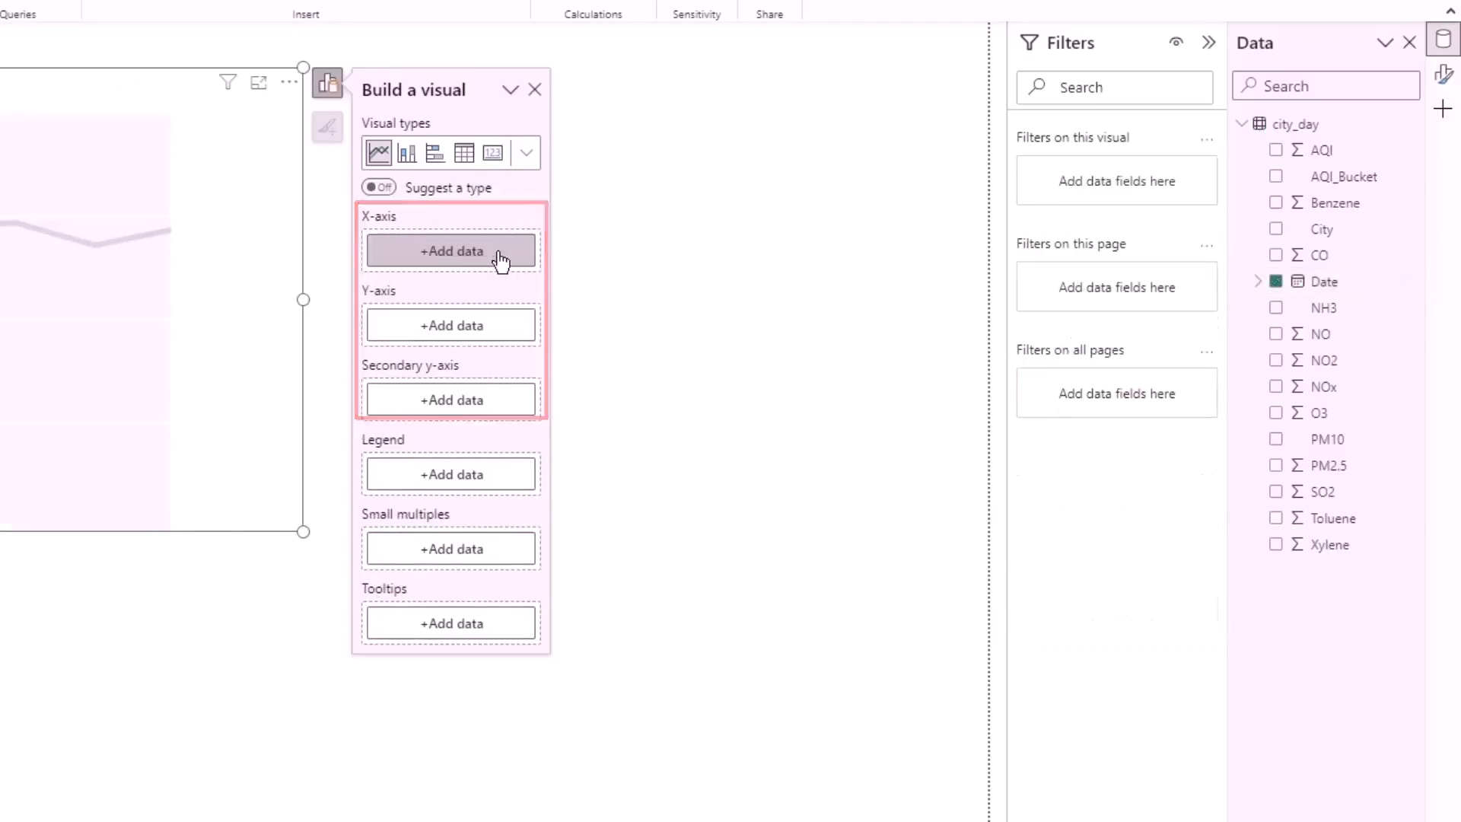
{"action": "left_click", "coordinate": [439, 266]}
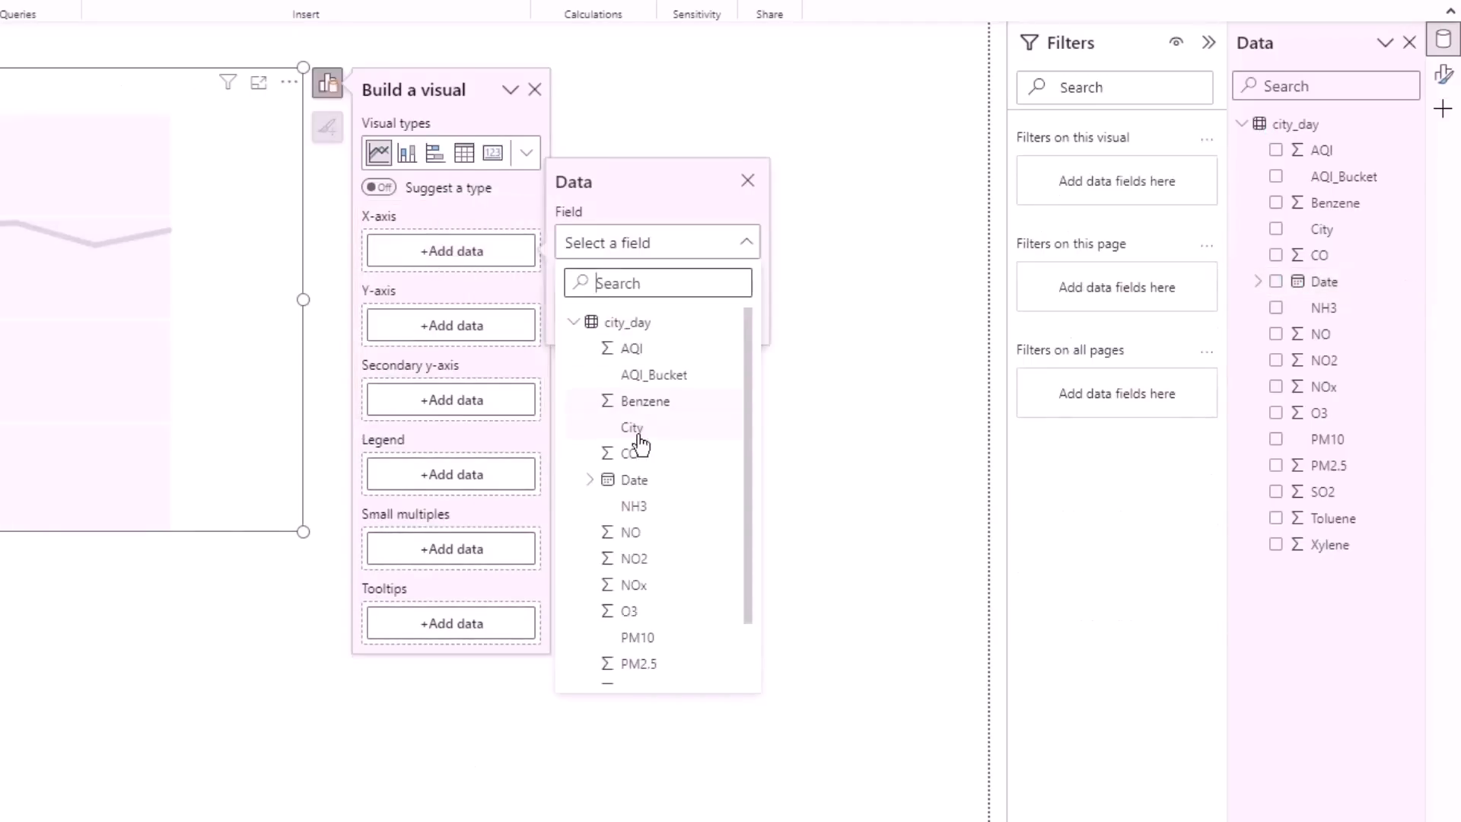
{"action": "left_click", "coordinate": [647, 479]}
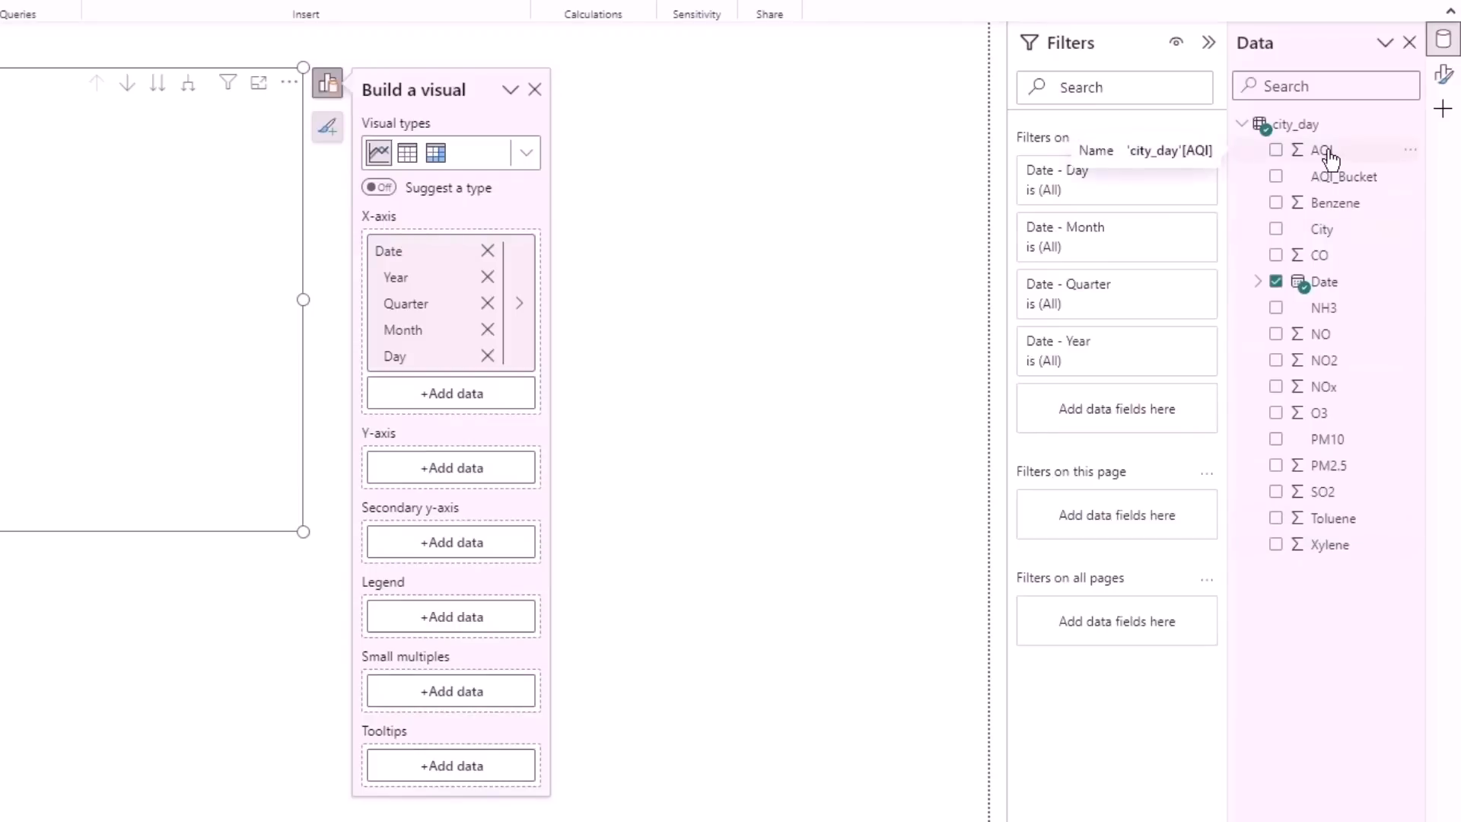
{"action": "left_click_drag", "start_coordinate": [1330, 158], "coordinate": [439, 471]}
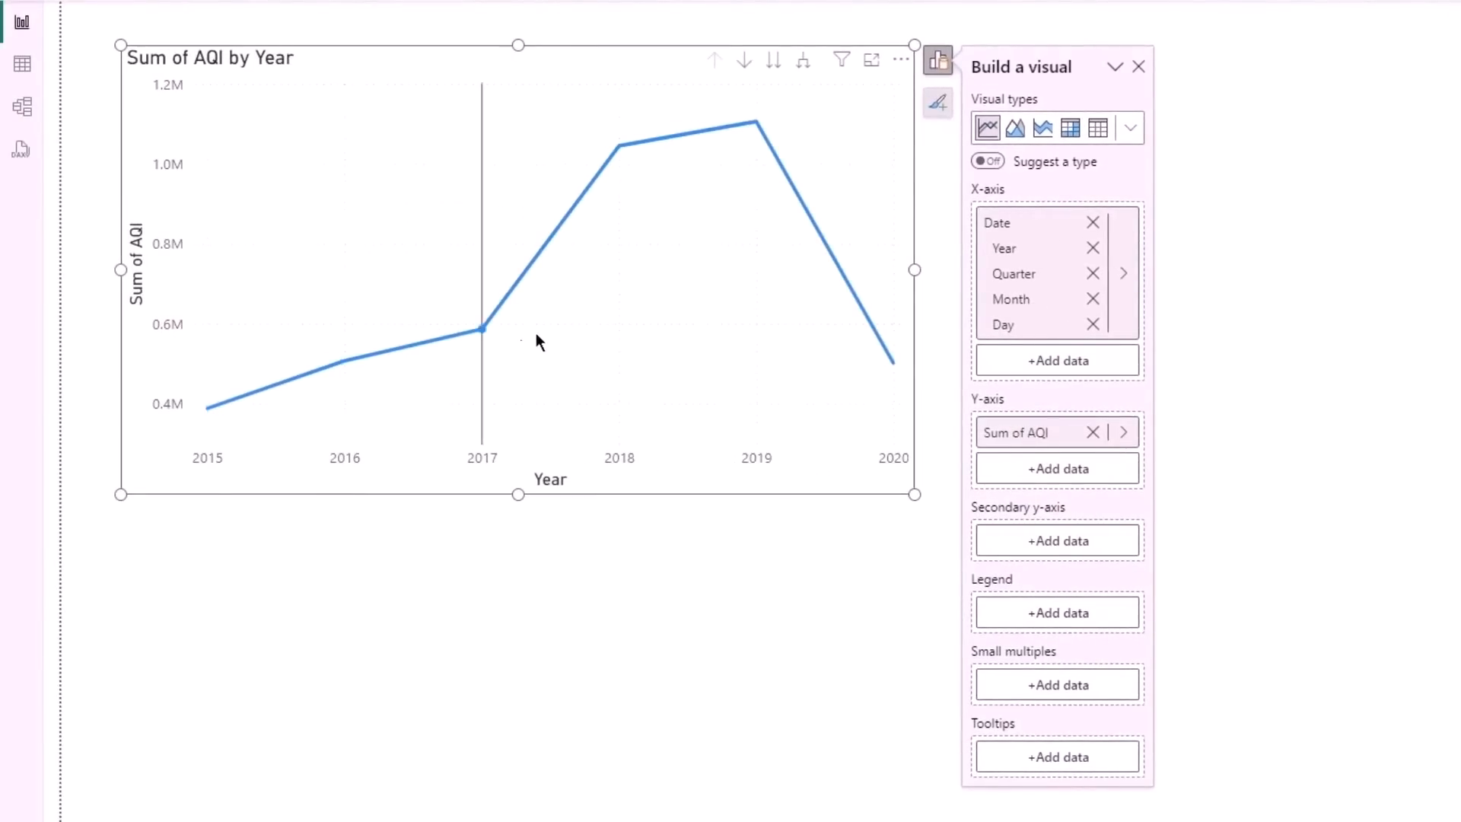
- Compare the line chart with the table rows and set the Y-axis aggregation of AQI to Average
{"action": "mouse_move", "coordinate": [876, 348]}
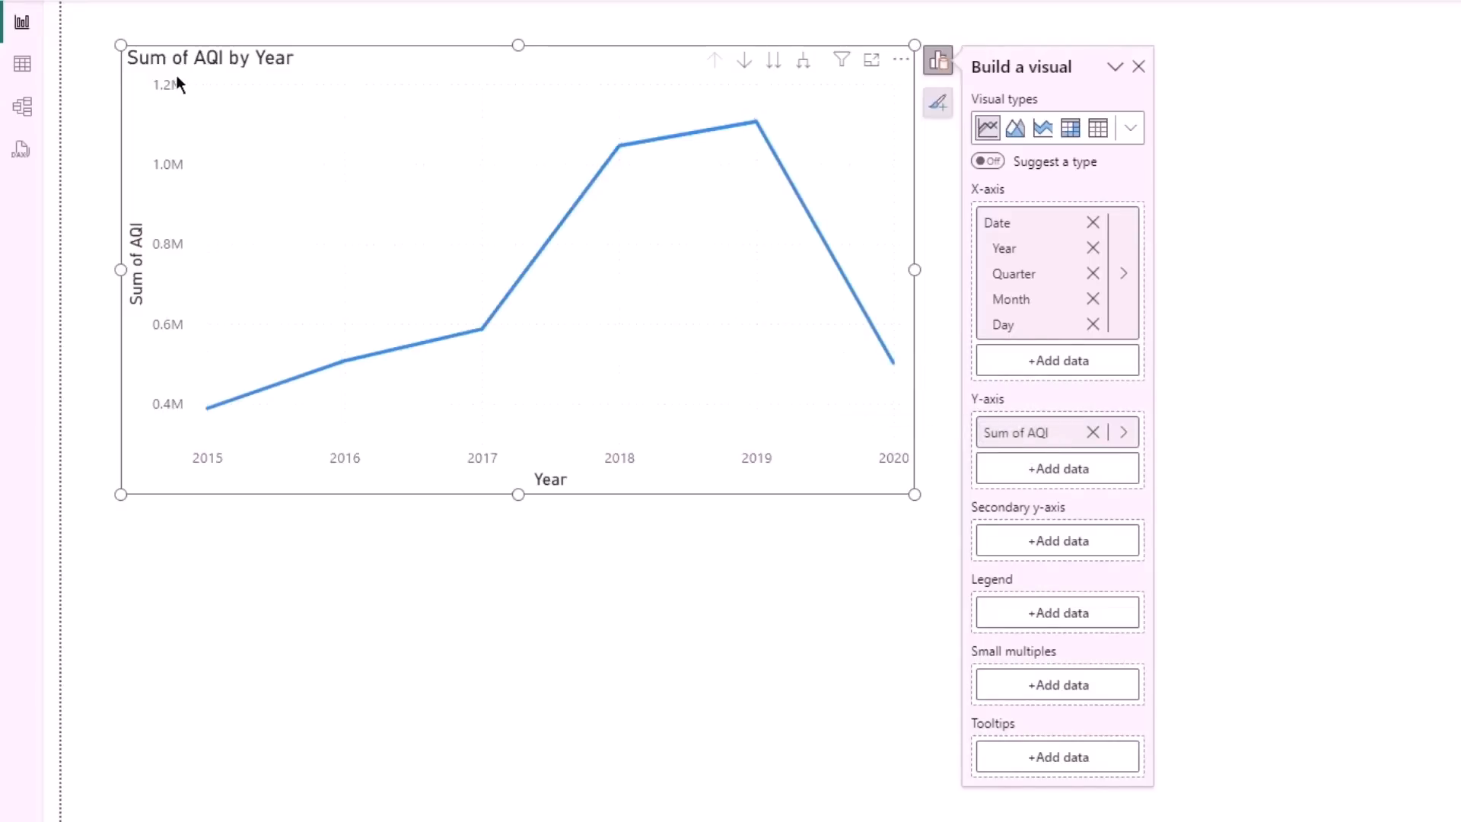
{"action": "left_click", "coordinate": [22, 64]}
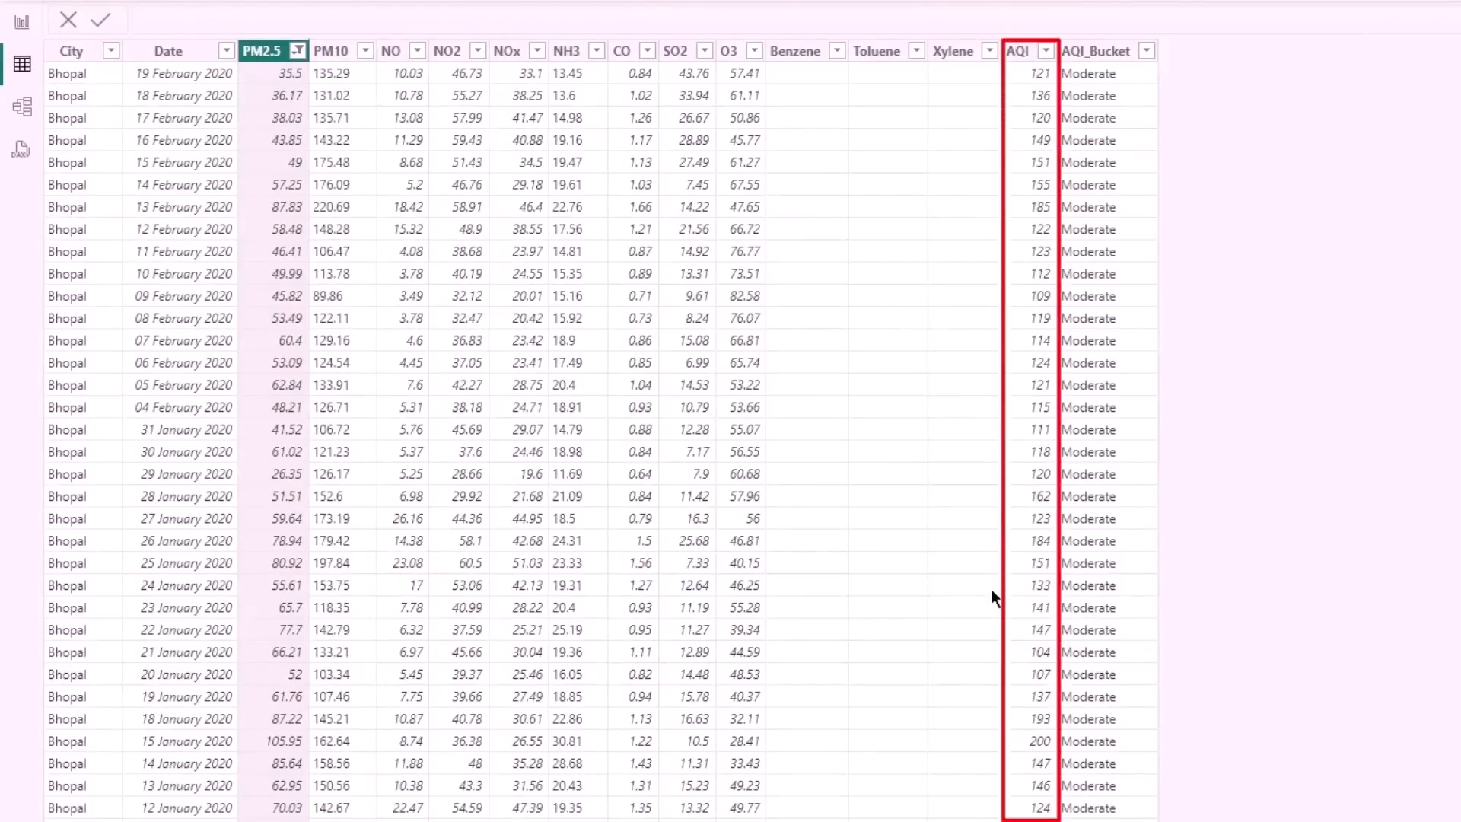
{"action": "left_click", "coordinate": [22, 22]}
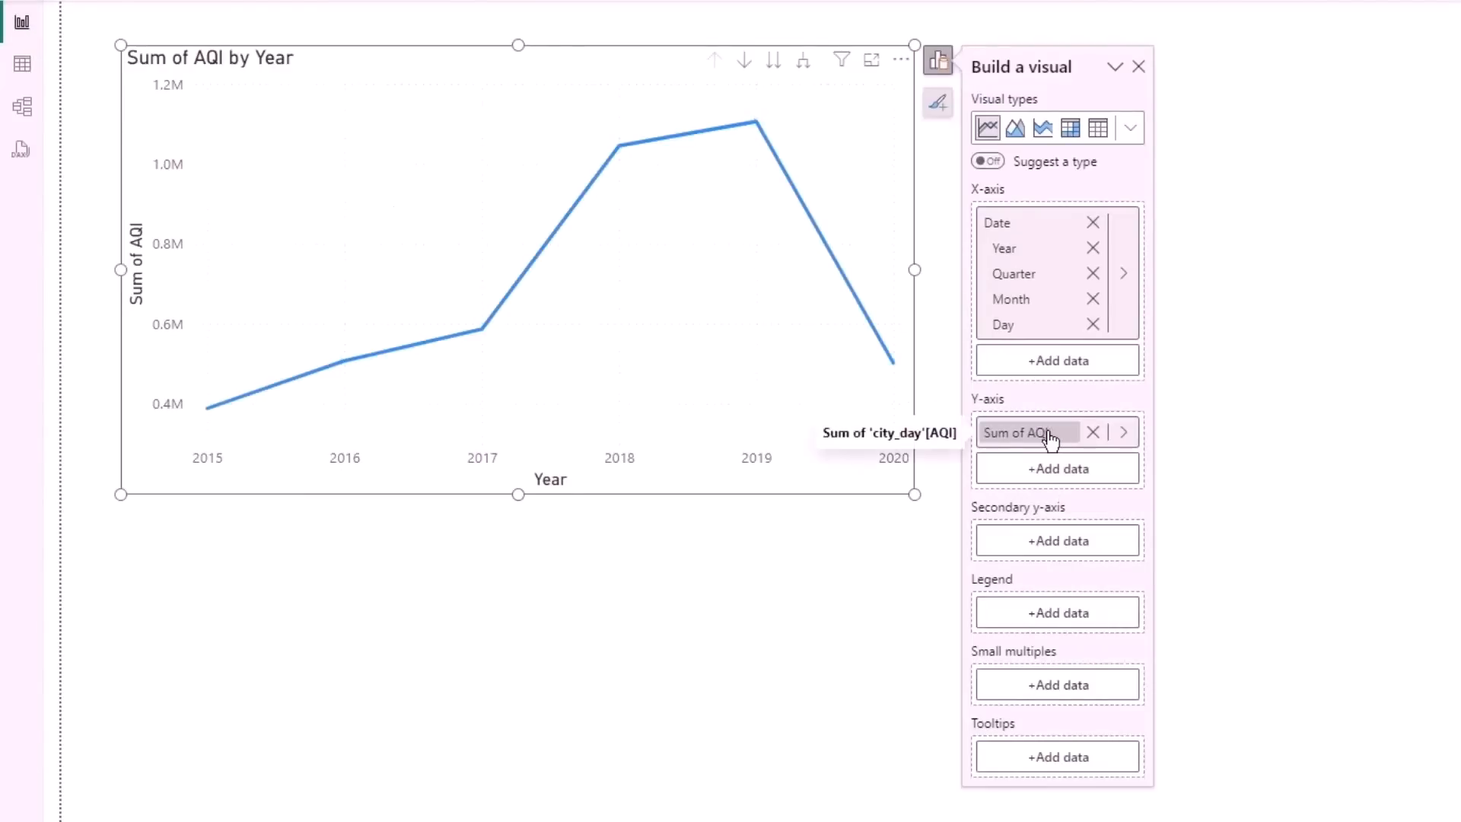
{"action": "left_click", "coordinate": [23, 65]}
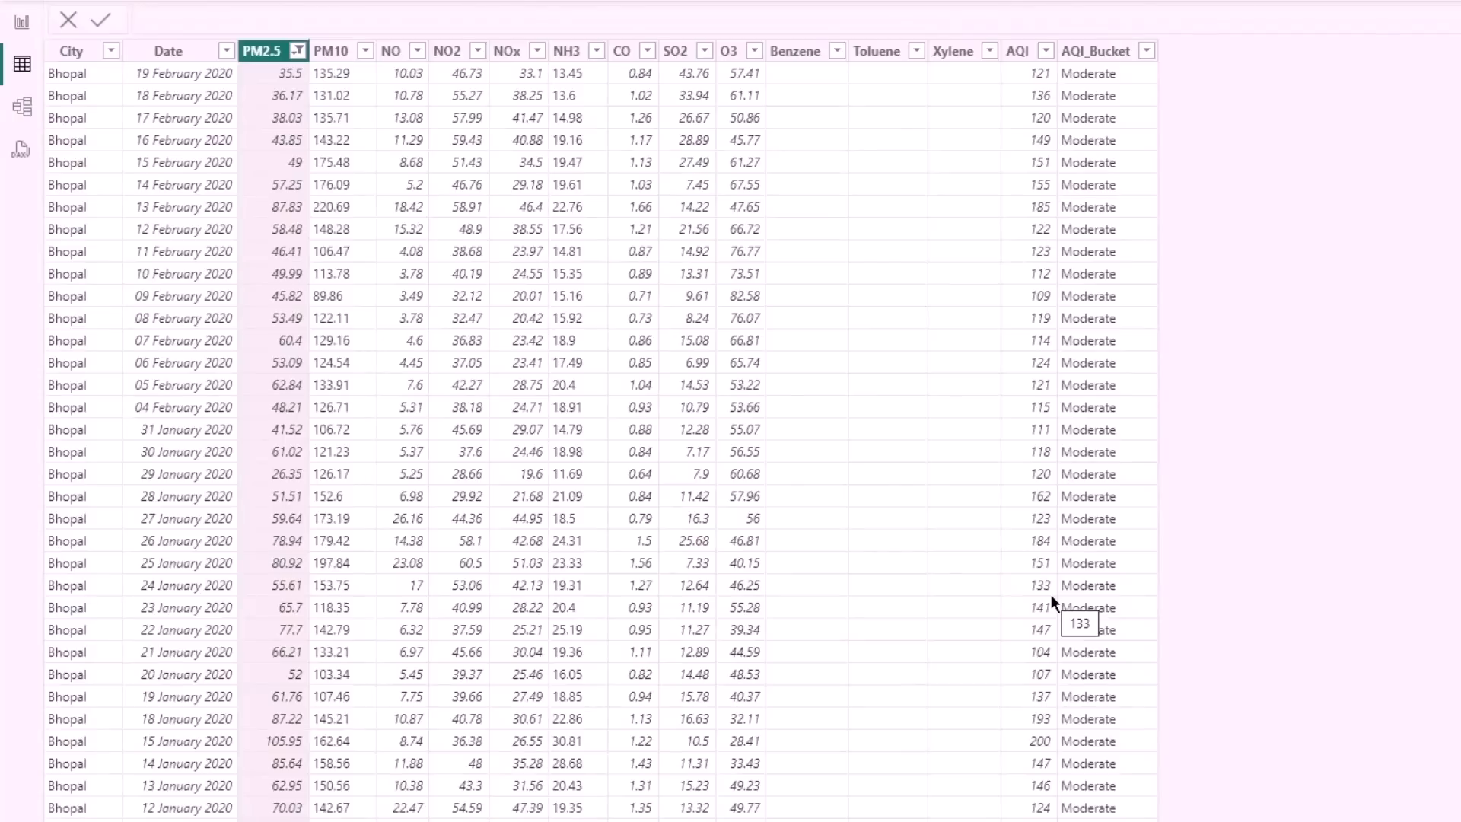
{"action": "left_click", "coordinate": [22, 19]}
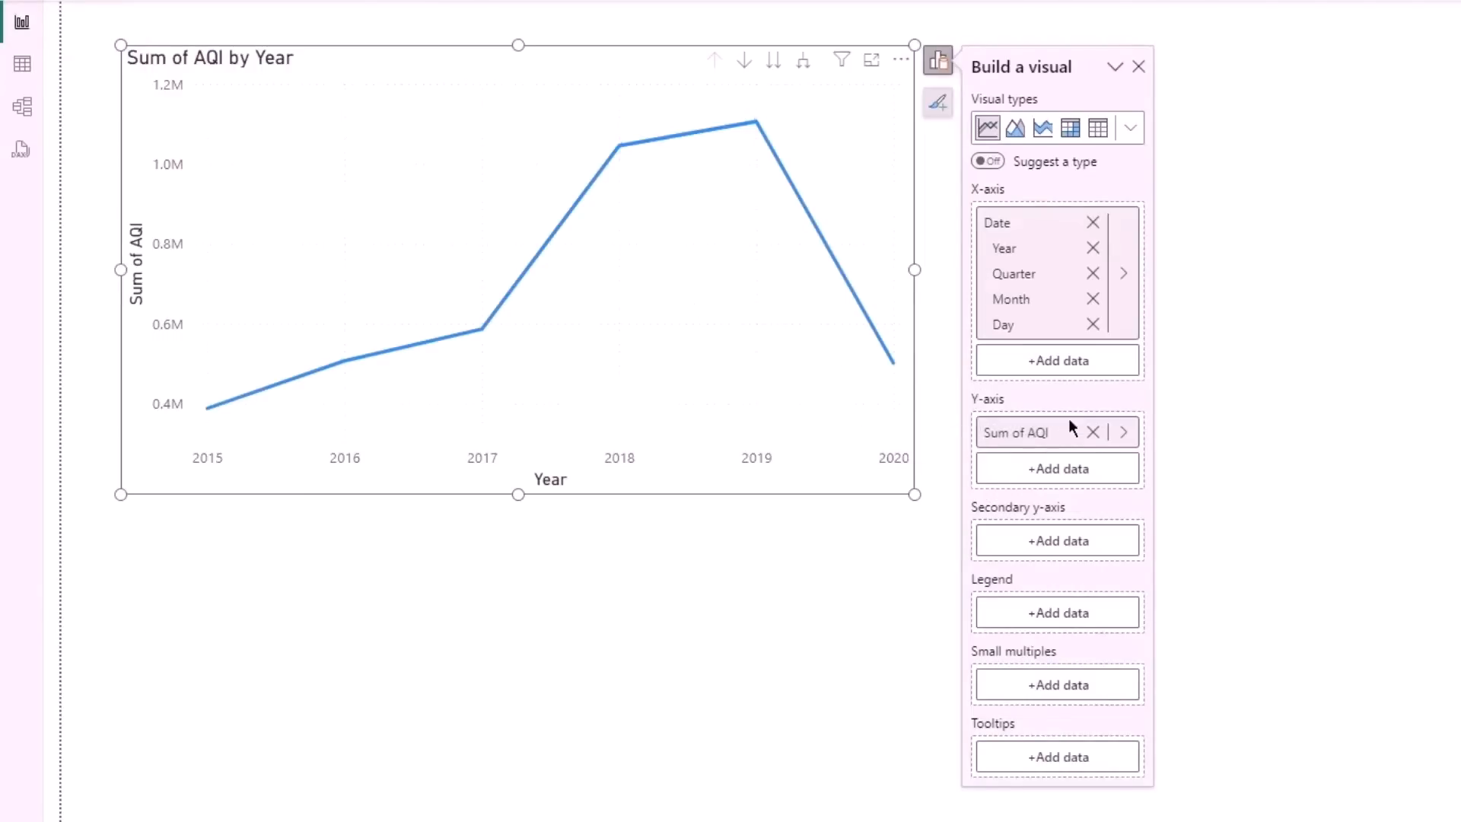
{"action": "left_click", "coordinate": [1132, 442]}
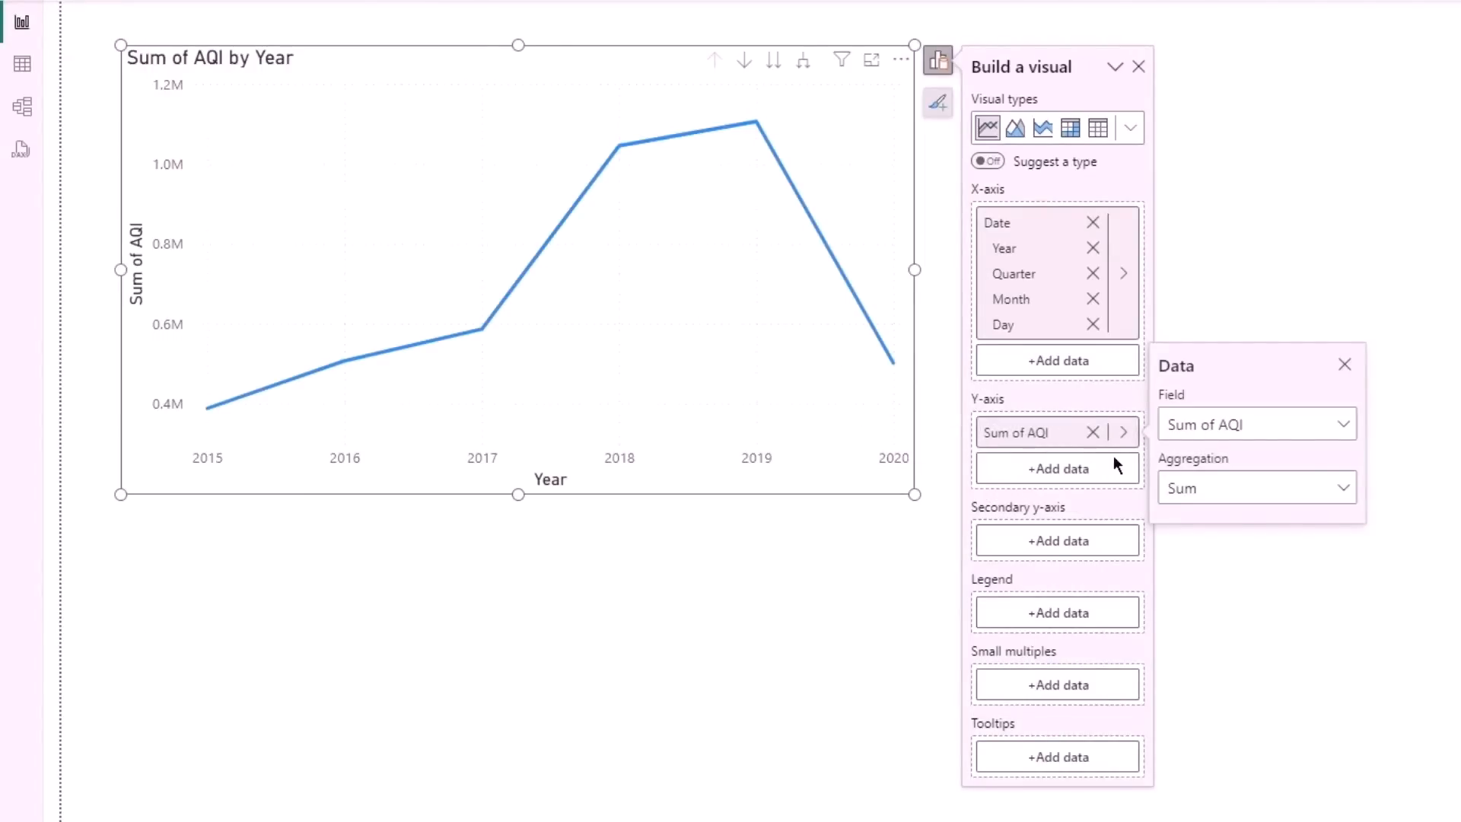
{"action": "left_click", "coordinate": [1213, 487]}
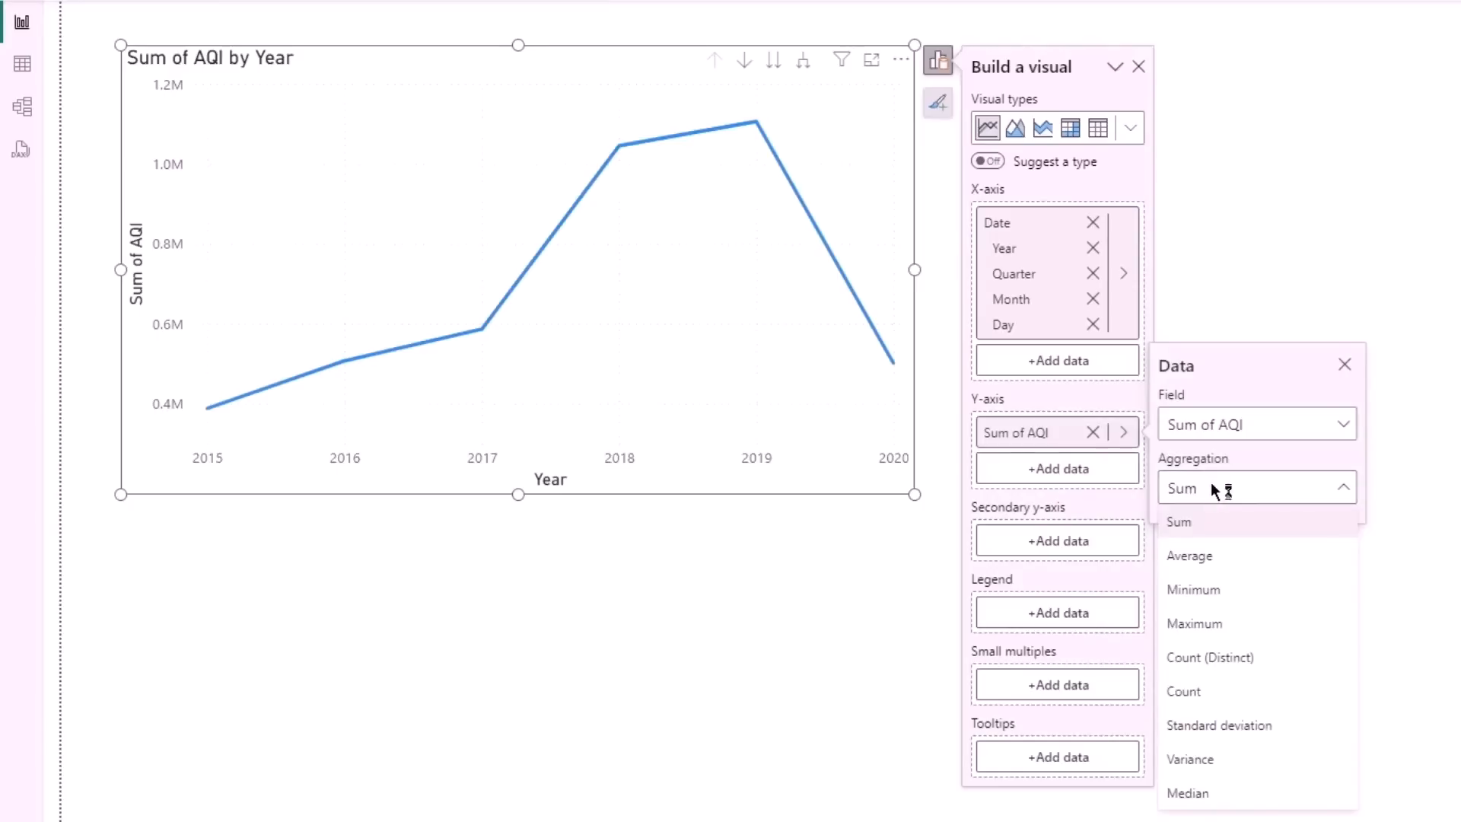
{"action": "left_click", "coordinate": [1234, 554]}
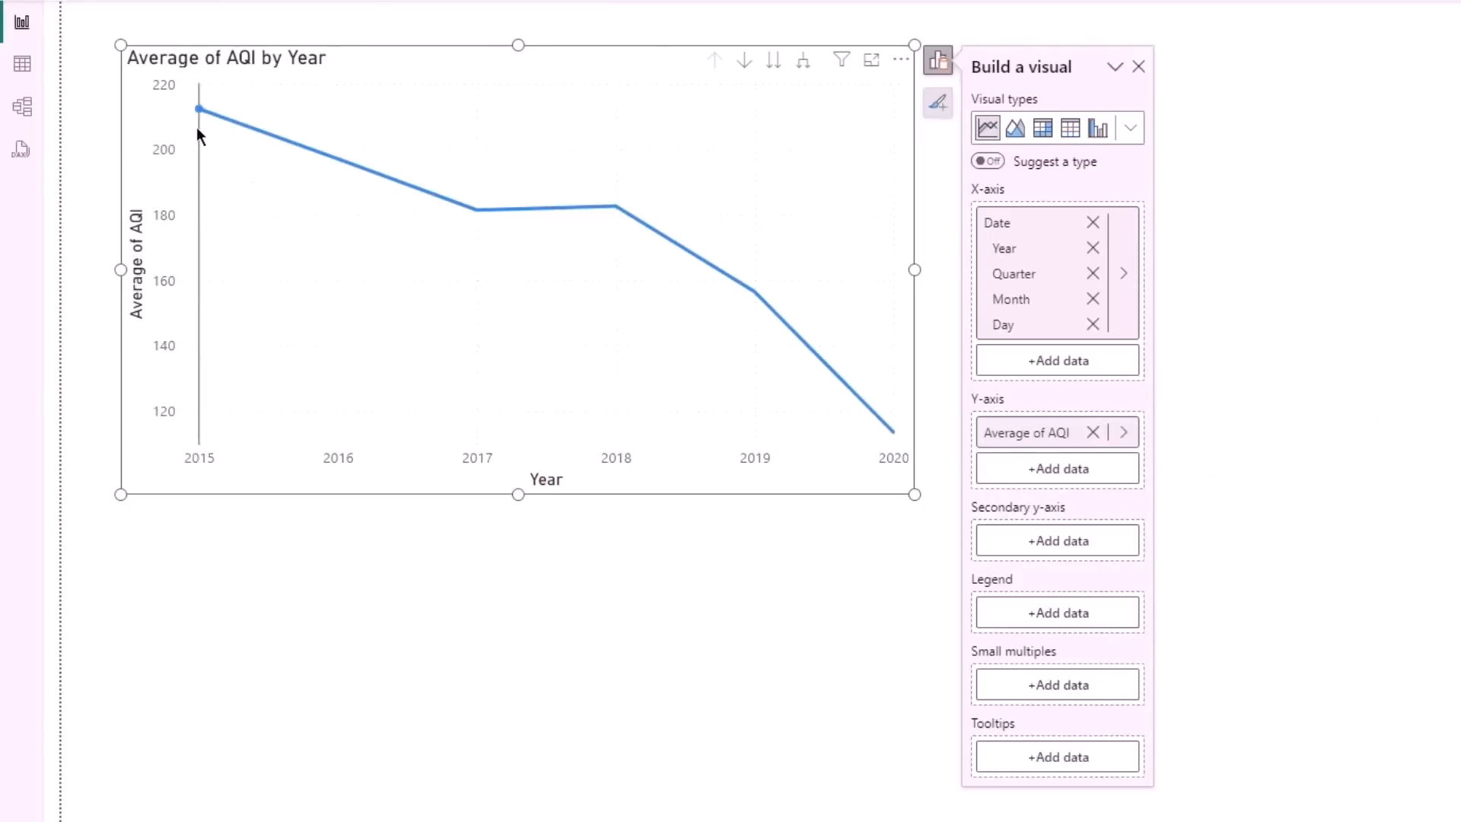
{"action": "mouse_move", "coordinate": [197, 124]}
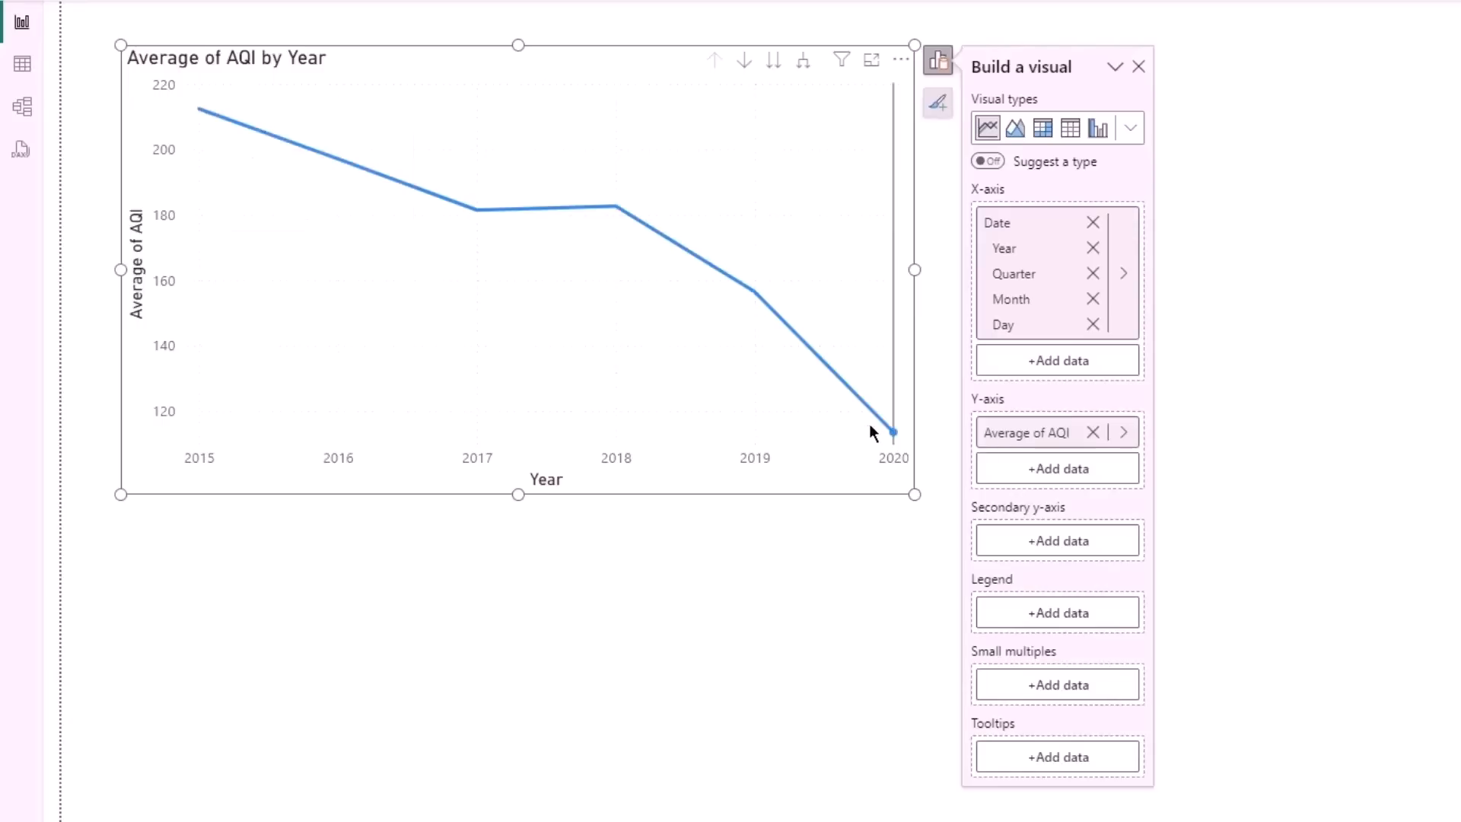
{"action": "mouse_move", "coordinate": [872, 428]}
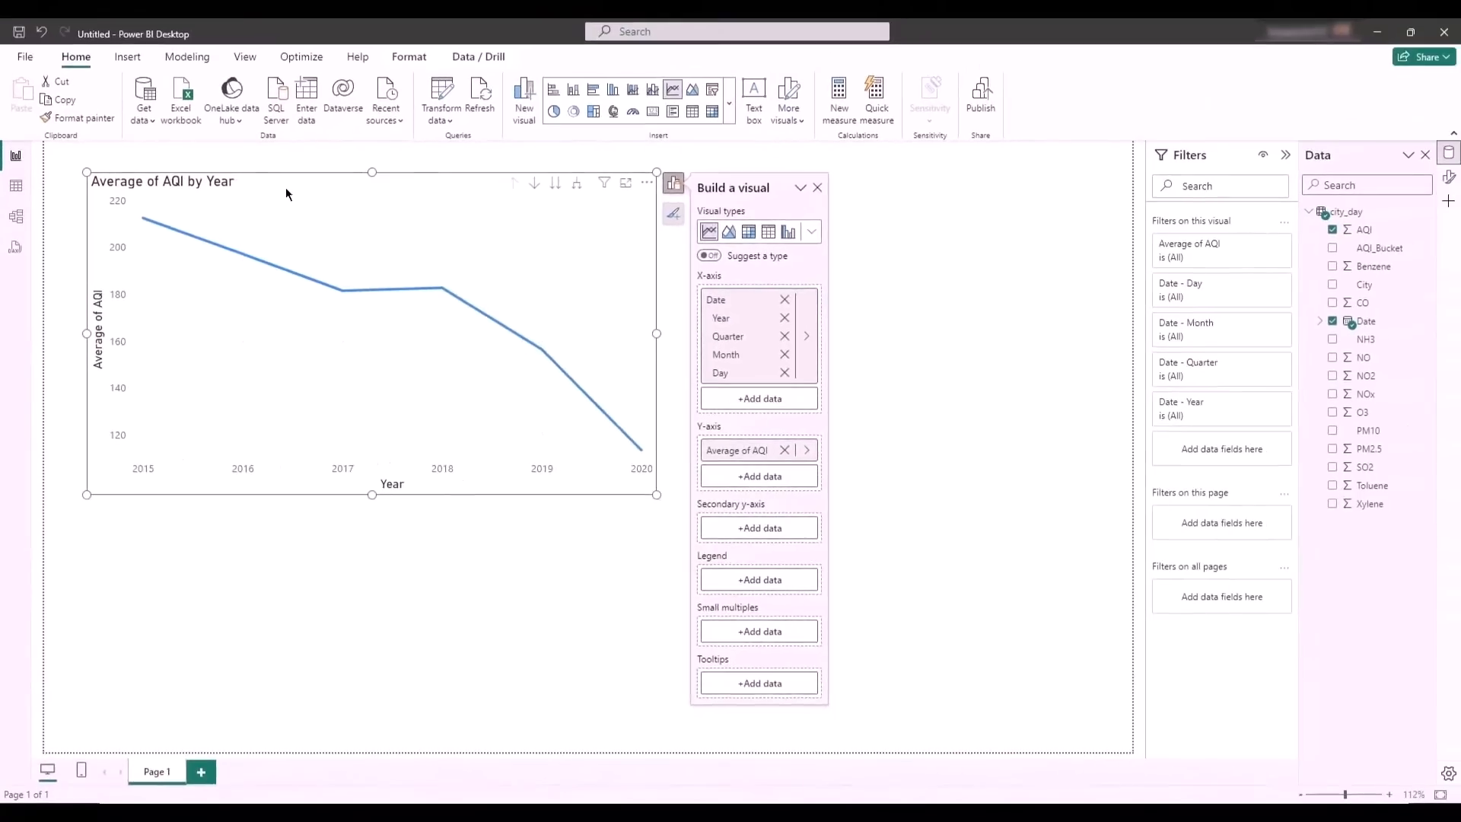
- Move the line chart to the lower-left area of the report page and deselect it
{"action": "left_click_drag", "start_coordinate": [286, 193], "coordinate": [261, 420]}
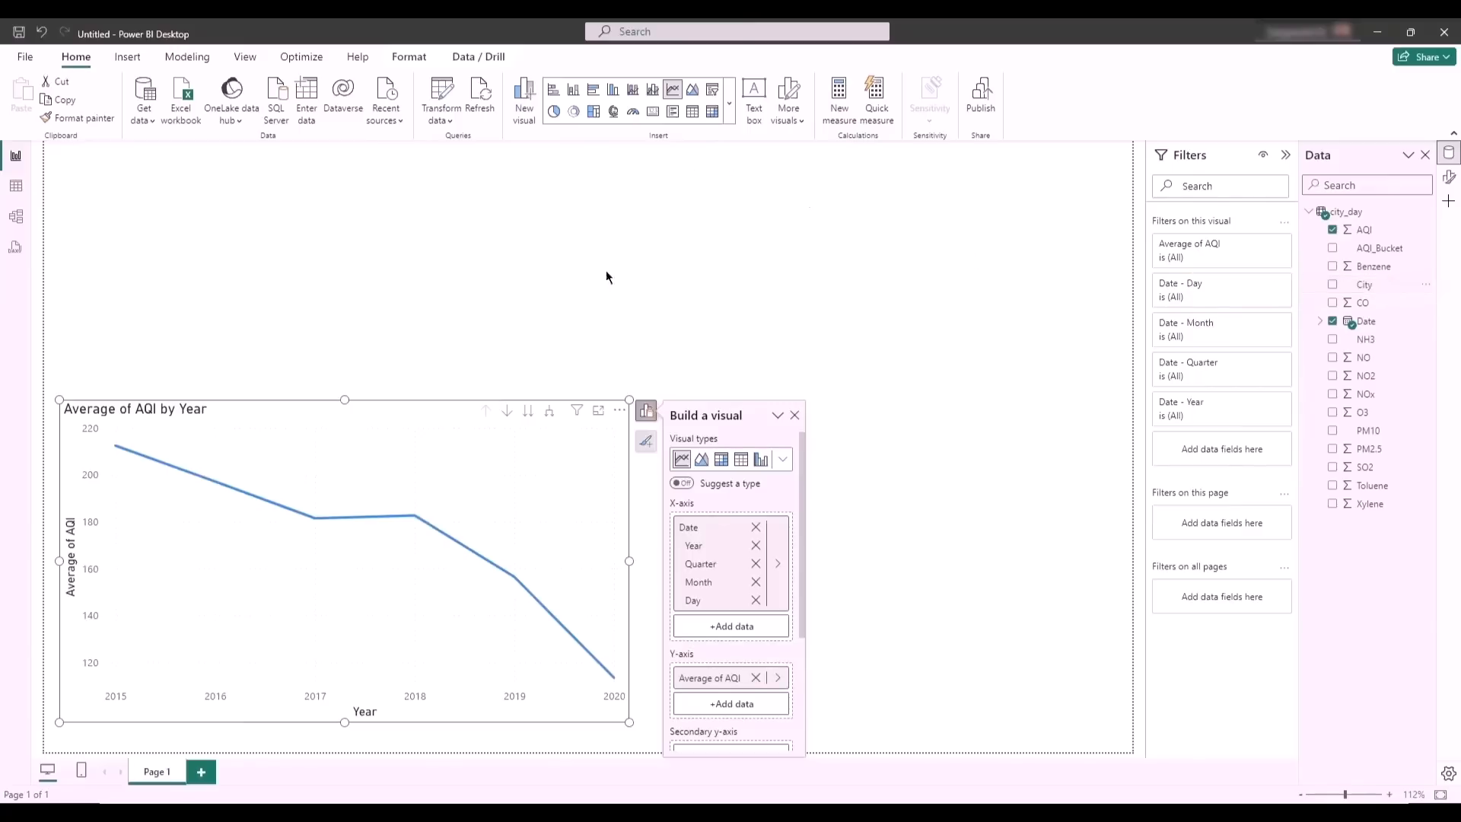
{"action": "left_click", "coordinate": [581, 334]}
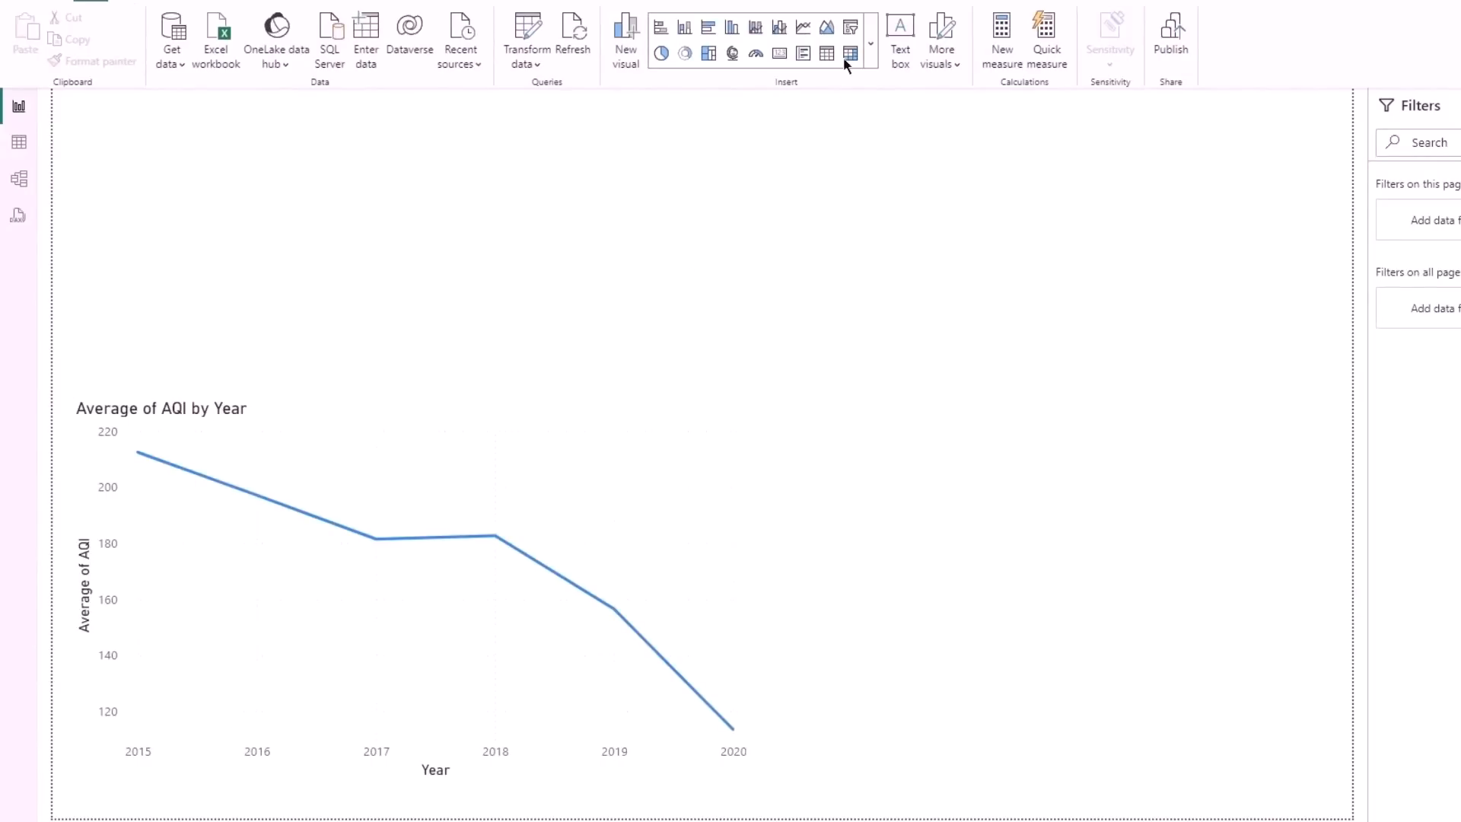
- Try changing the selected line chart into a slicer, undo the conversion, and deselect the chart
{"action": "left_click", "coordinate": [852, 26]}
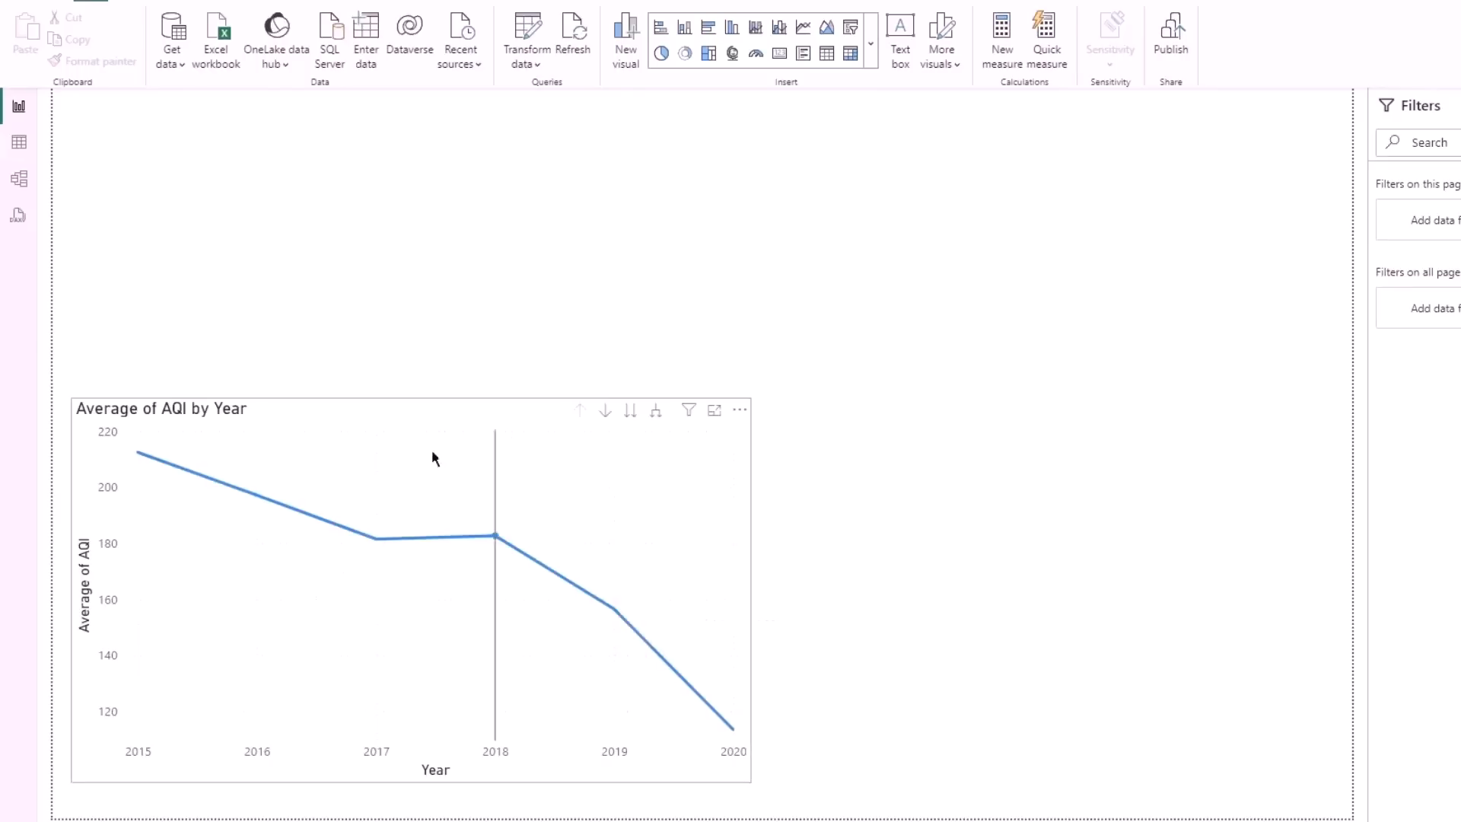
{"action": "left_click", "coordinate": [446, 415]}
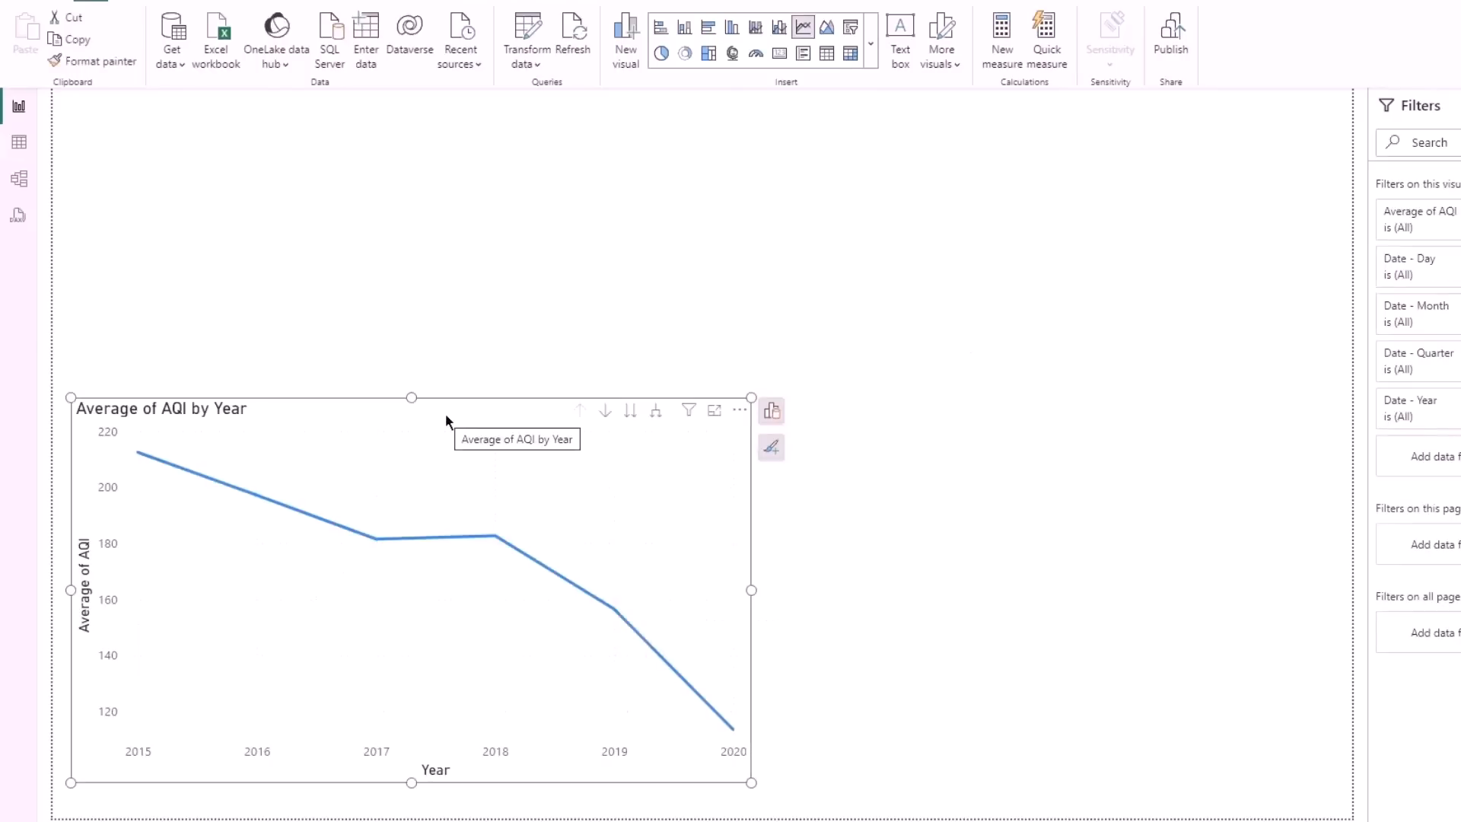
{"action": "left_click", "coordinate": [851, 28]}
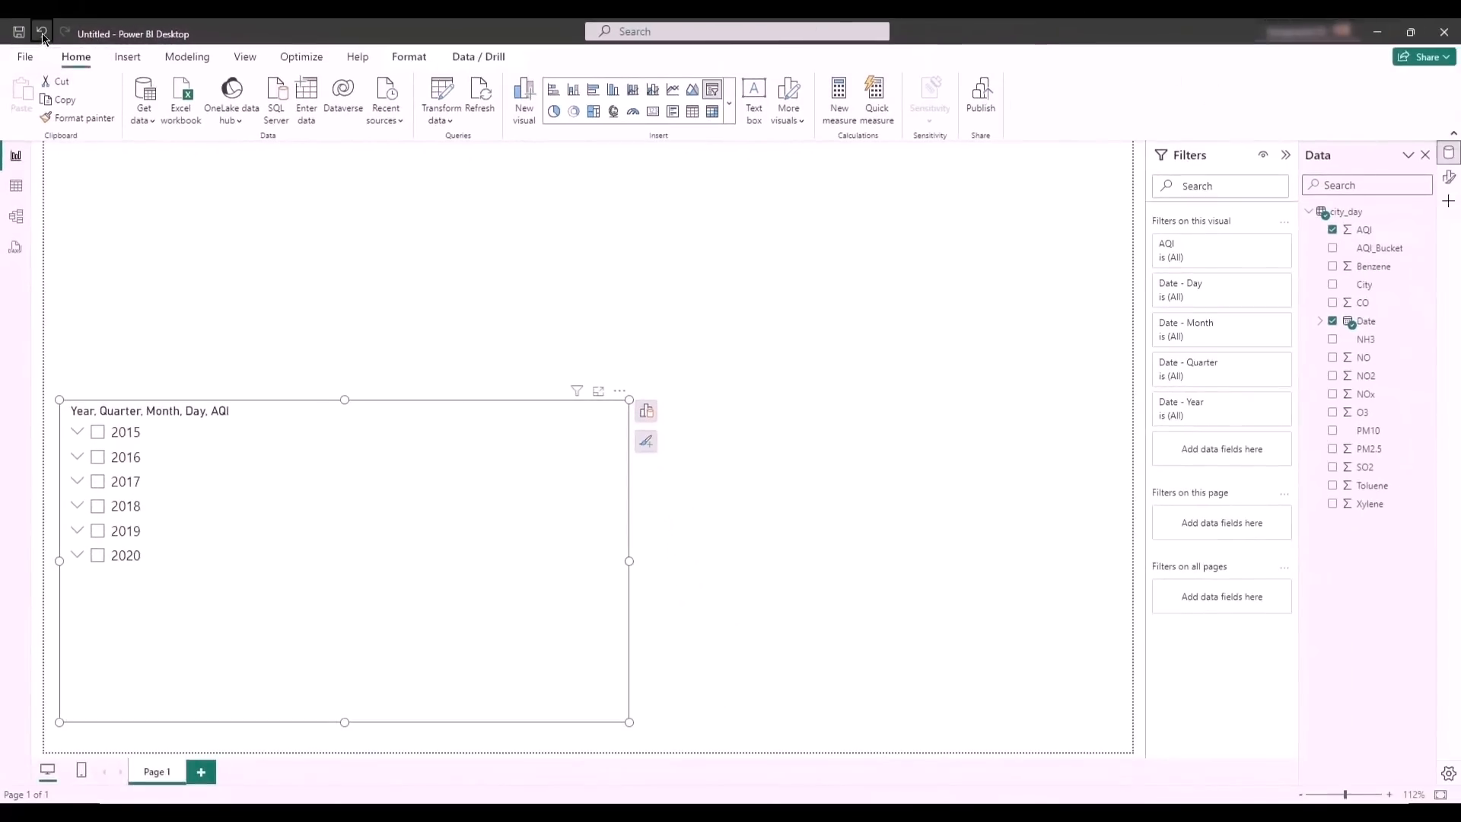
{"action": "left_click", "coordinate": [42, 34]}
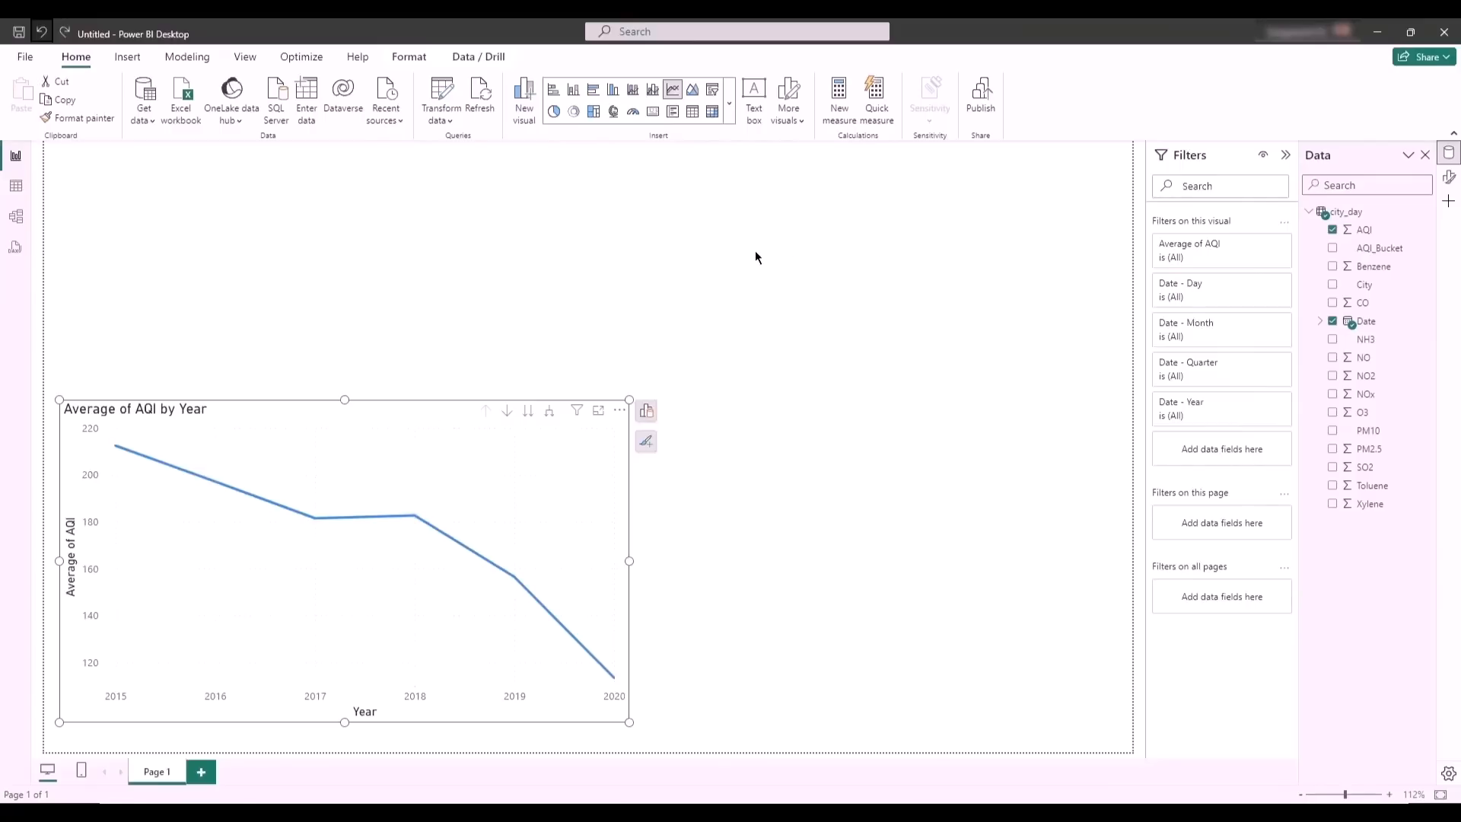
{"action": "left_click", "coordinate": [734, 332]}
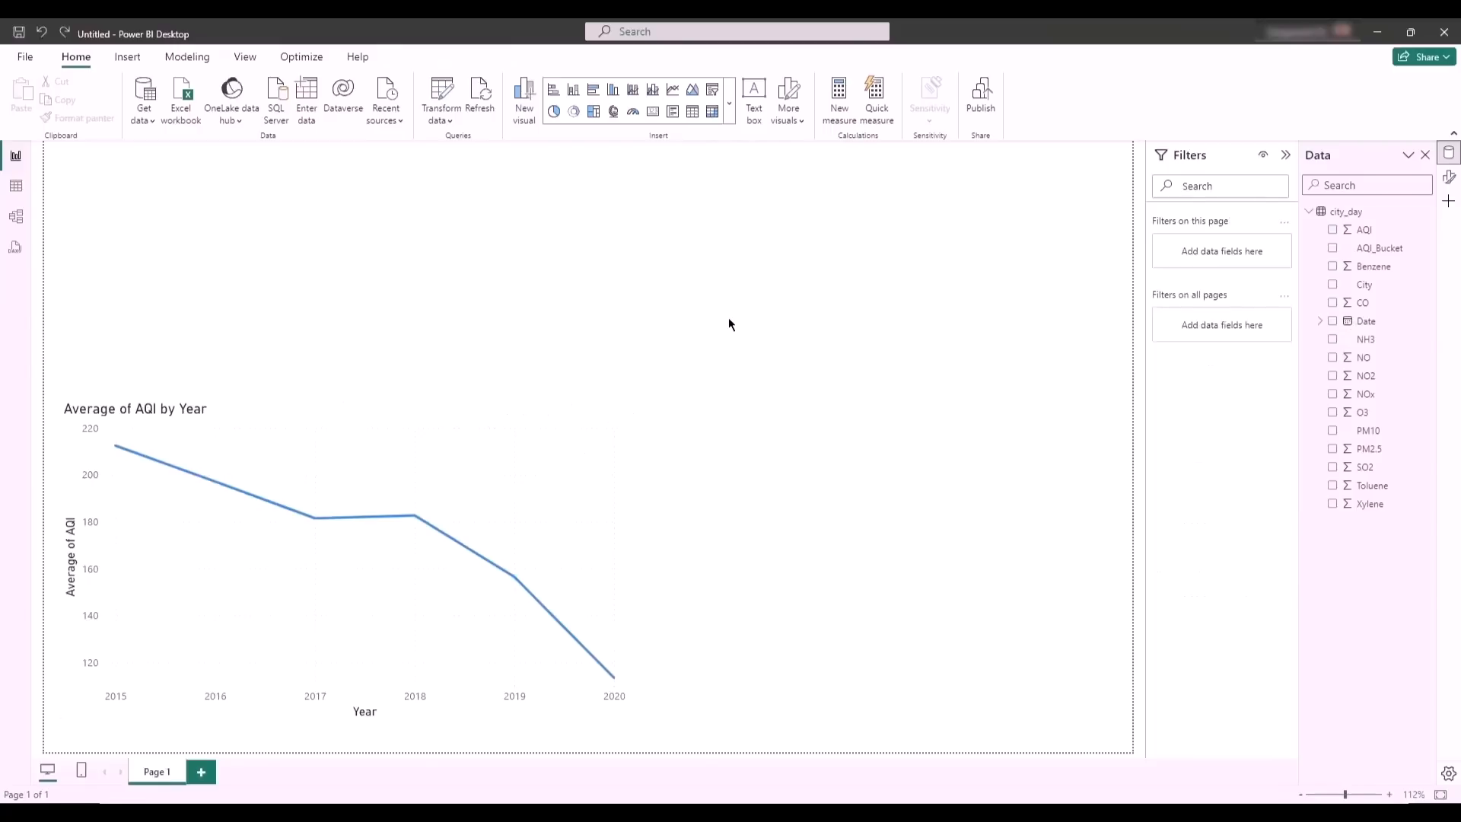
- Insert a separate slicer in the upper-right area of the report page and assign the City field to it
{"action": "left_click", "coordinate": [713, 93]}
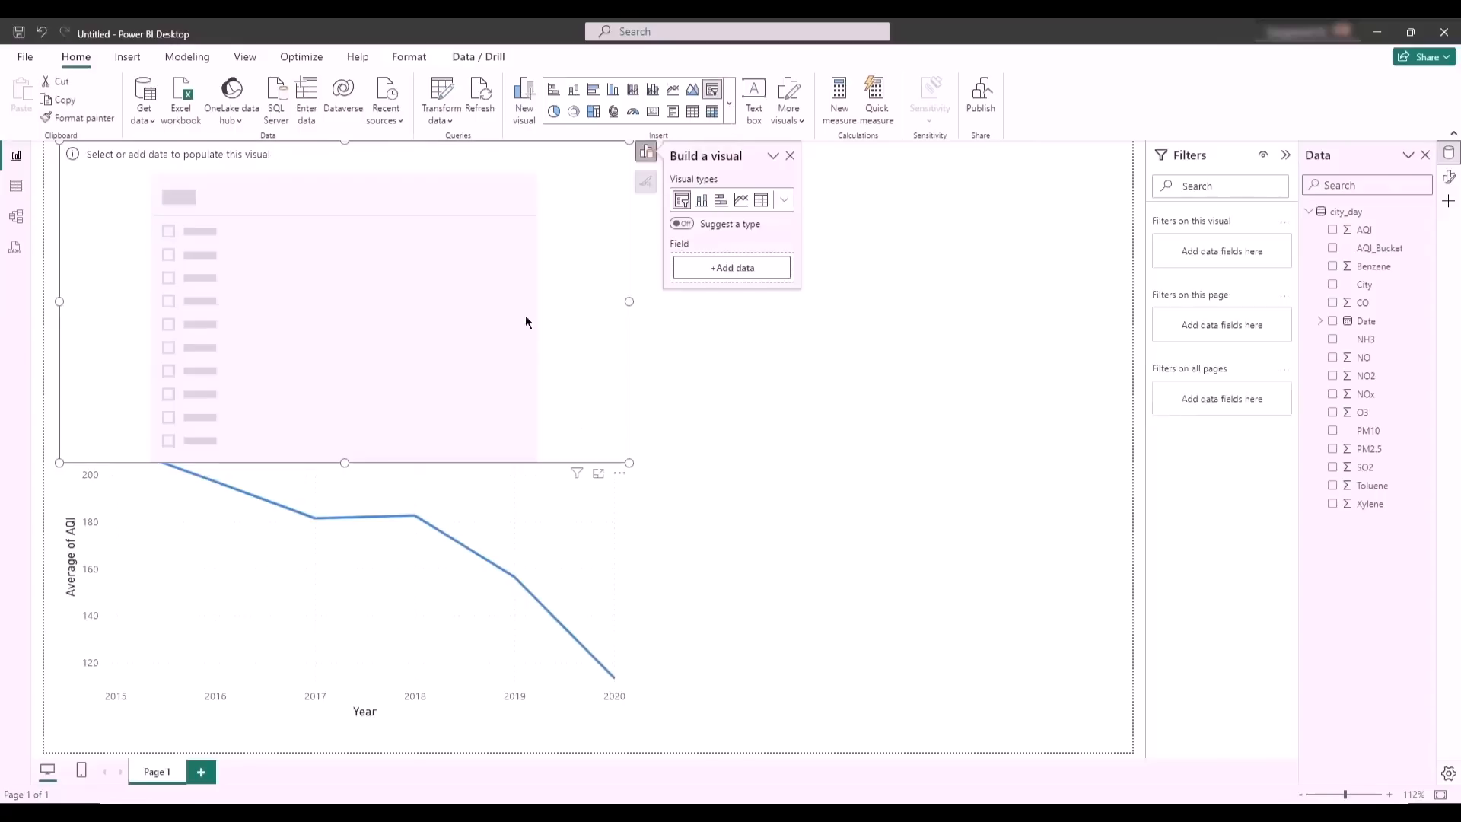
{"action": "left_click_drag", "start_coordinate": [405, 368], "coordinate": [829, 463]}
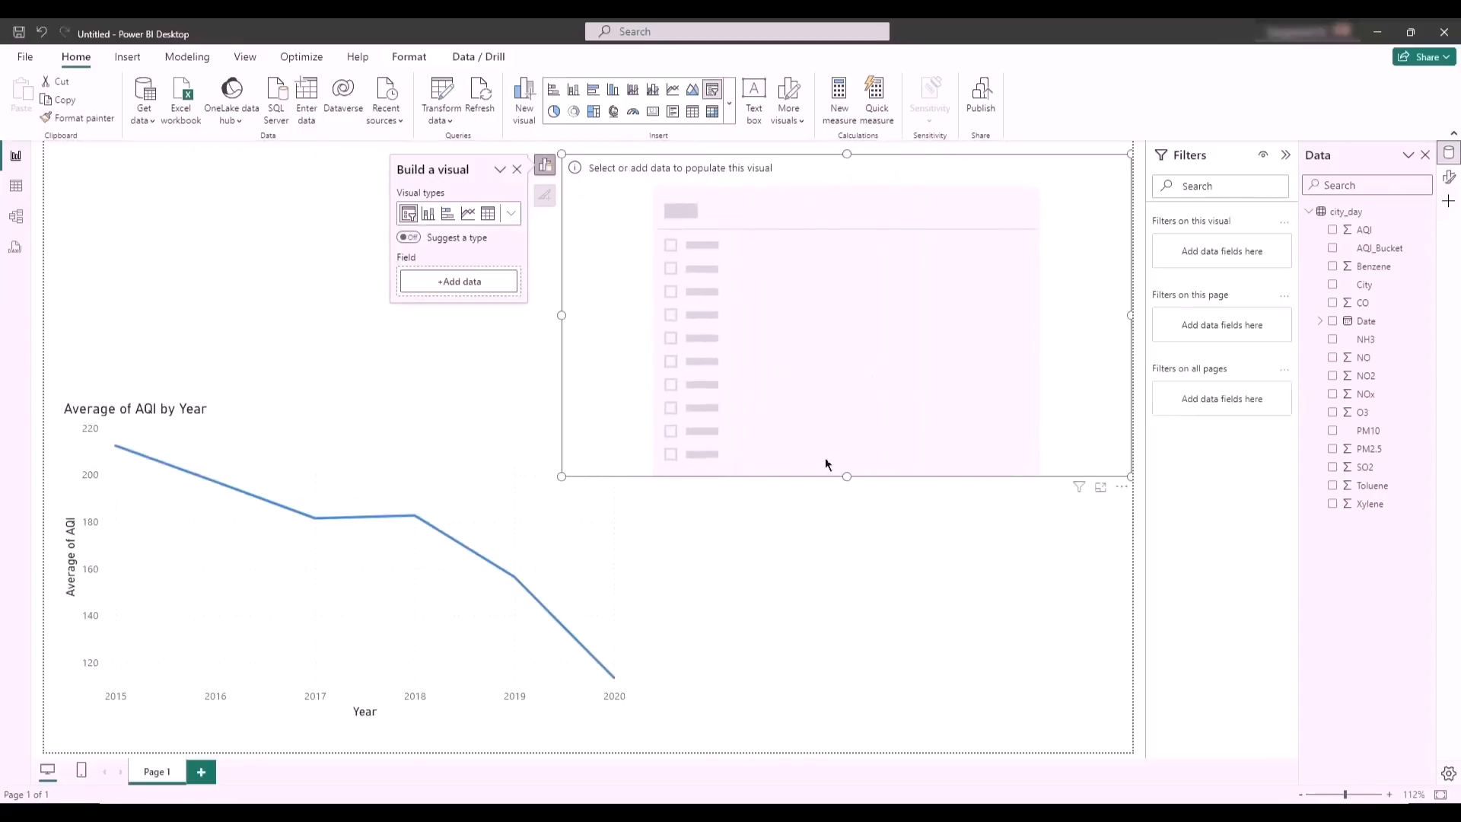
{"action": "left_click_drag", "start_coordinate": [562, 476], "coordinate": [619, 240]}
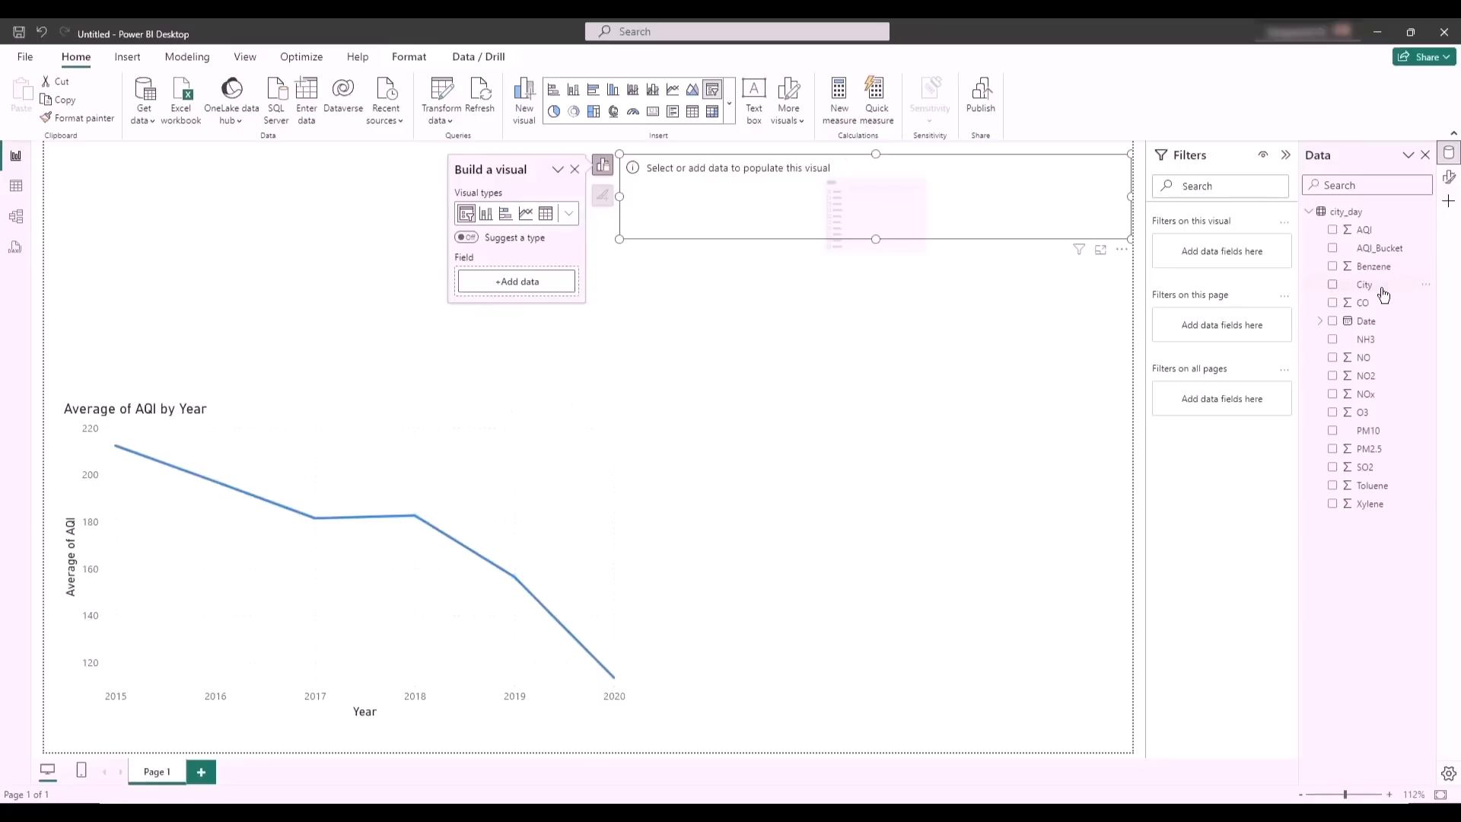
{"action": "left_click_drag", "start_coordinate": [1369, 288], "coordinate": [873, 194]}
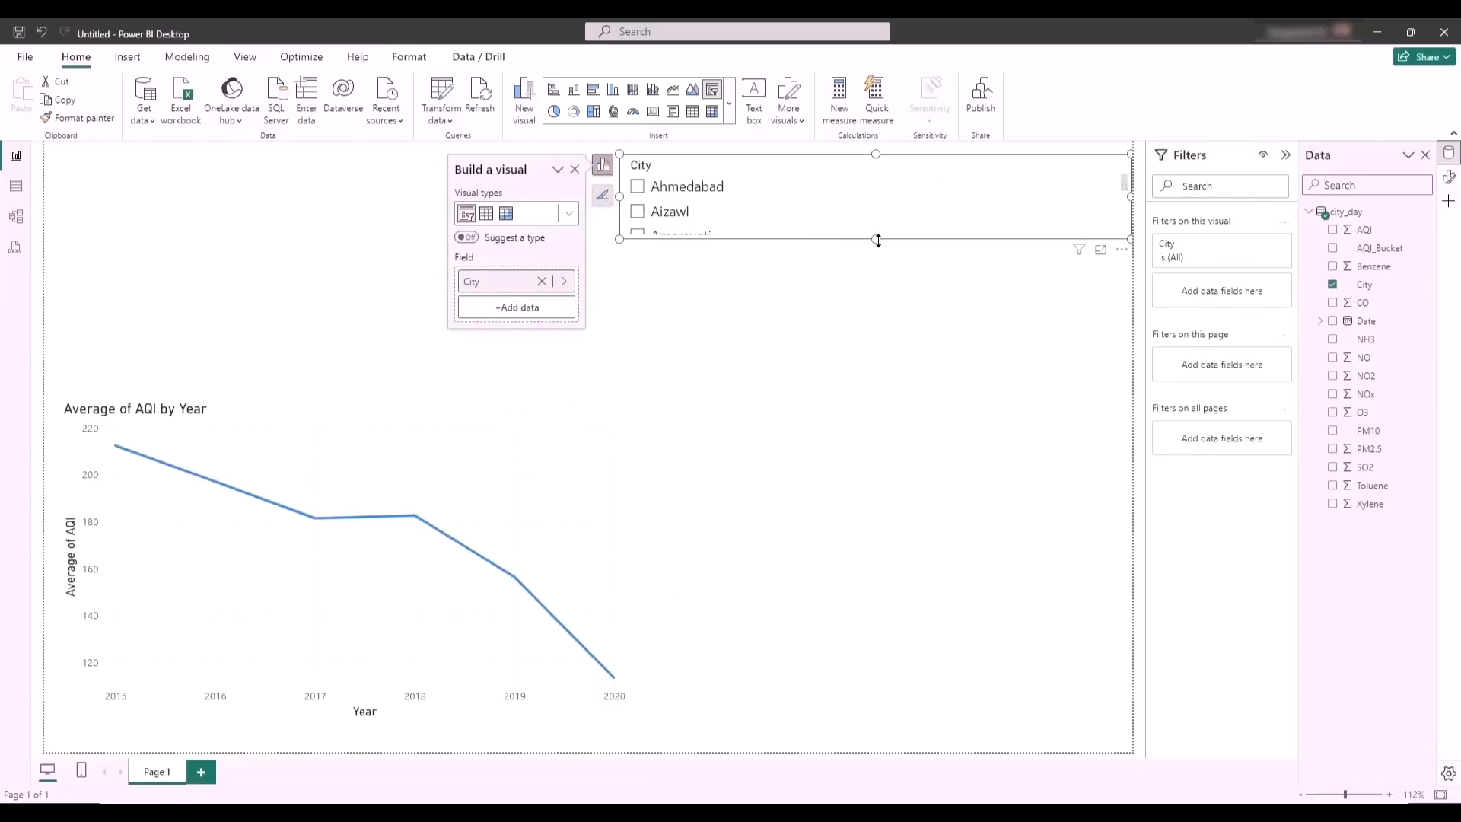
- Resize the City slicer into a narrow column along the page's right edge, reaching down to the page bottom
{"action": "left_click_drag", "start_coordinate": [879, 248], "coordinate": [868, 753]}
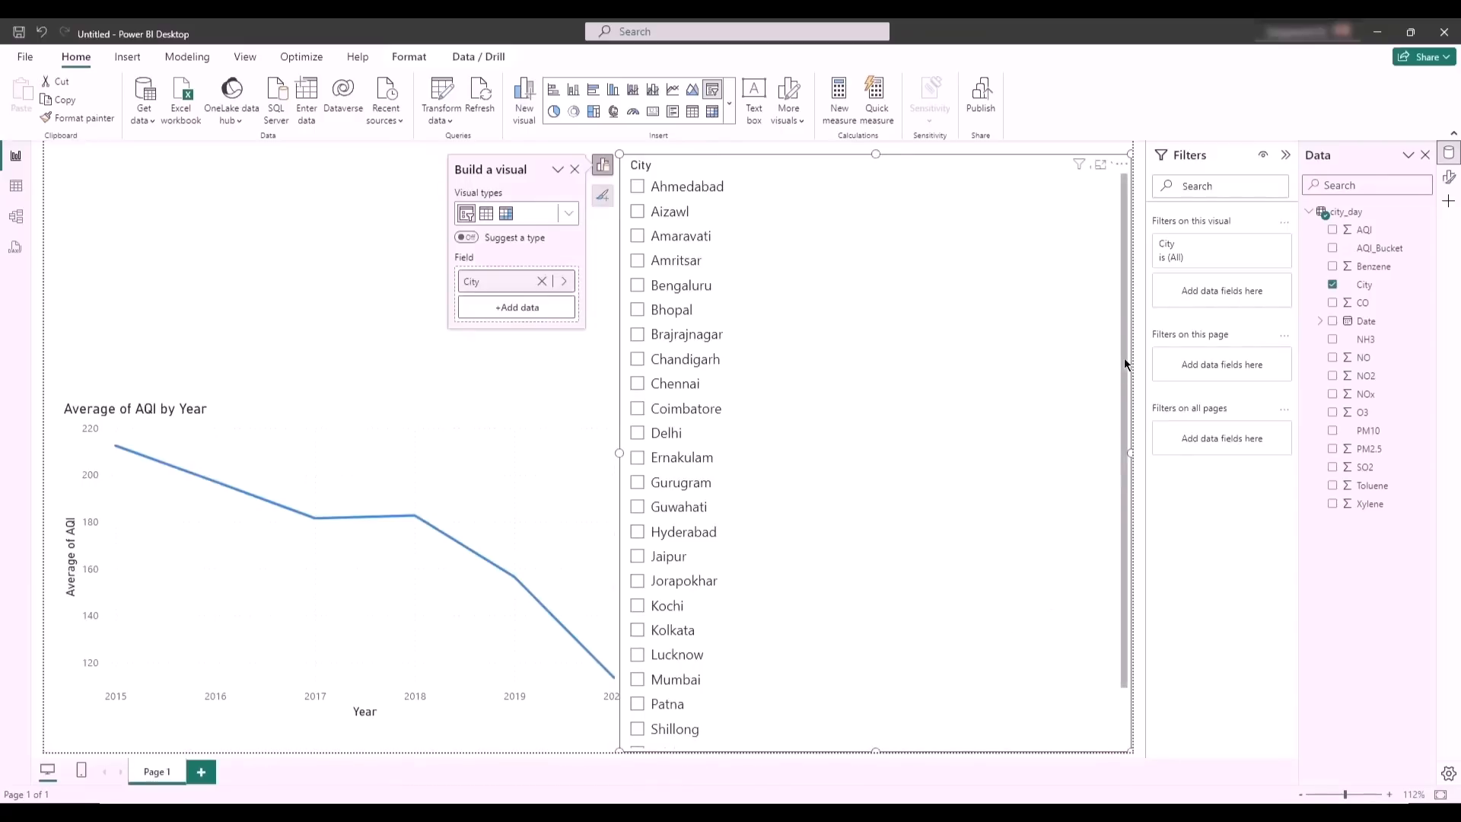
{"action": "left_click_drag", "start_coordinate": [1125, 366], "coordinate": [1119, 479]}
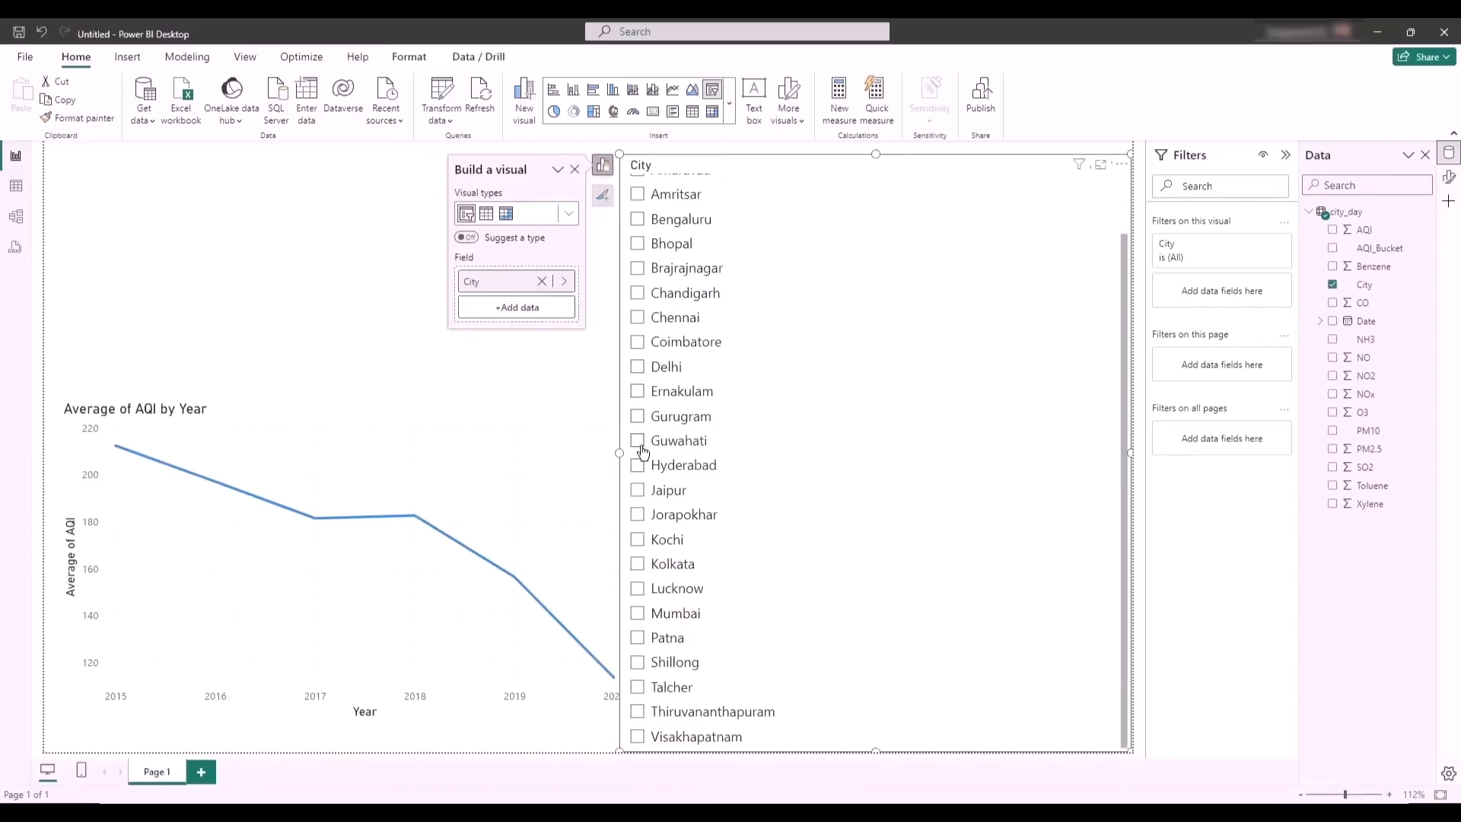
{"action": "left_click_drag", "start_coordinate": [620, 453], "coordinate": [903, 465]}
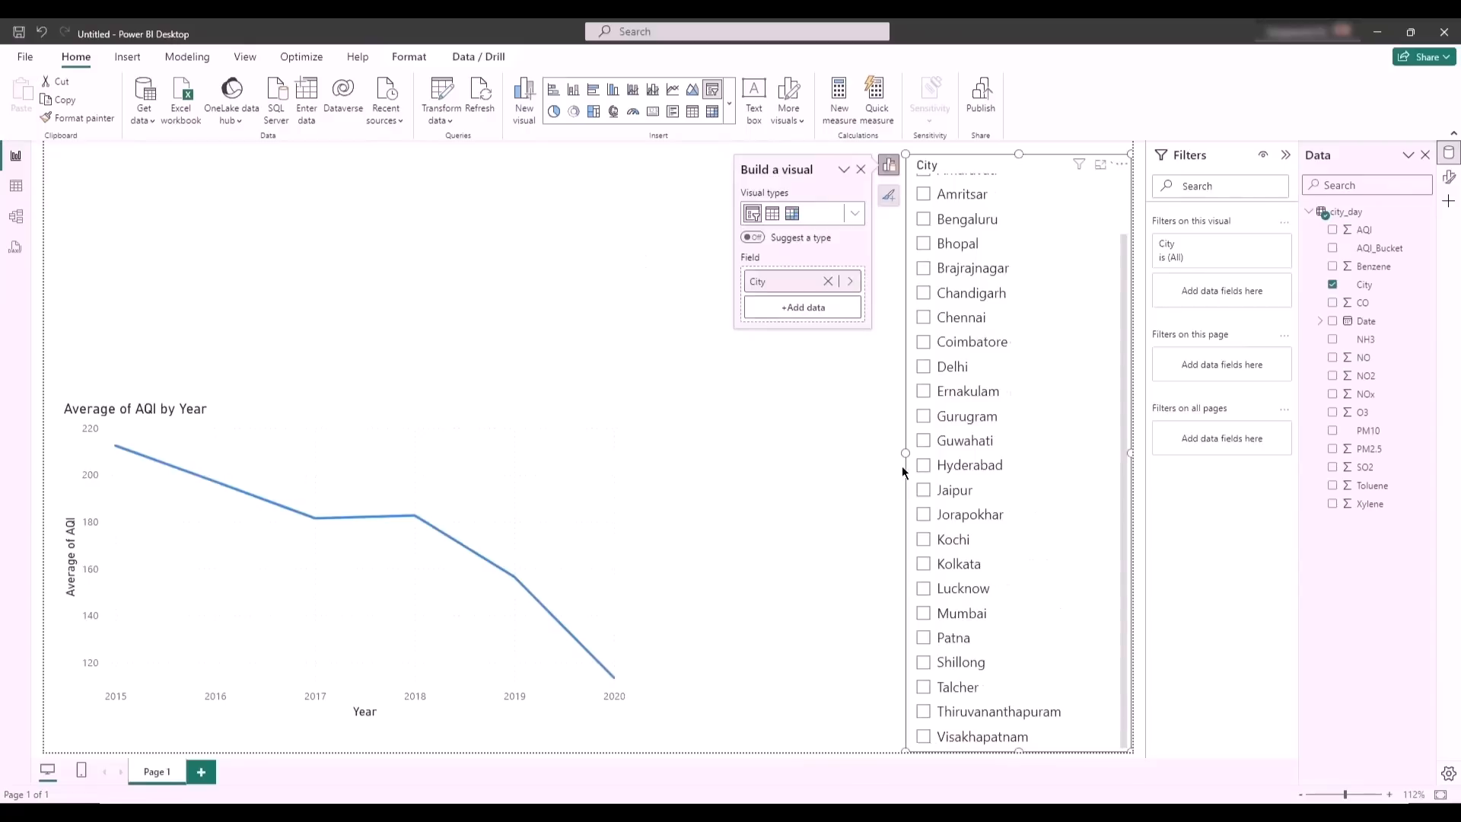
- Deselect the City slicer and look through its full list of cities
{"action": "left_click", "coordinate": [715, 545]}
{"action": "scroll", "coordinate": [979, 323], "scroll_direction": "up", "scroll_amount": 2}
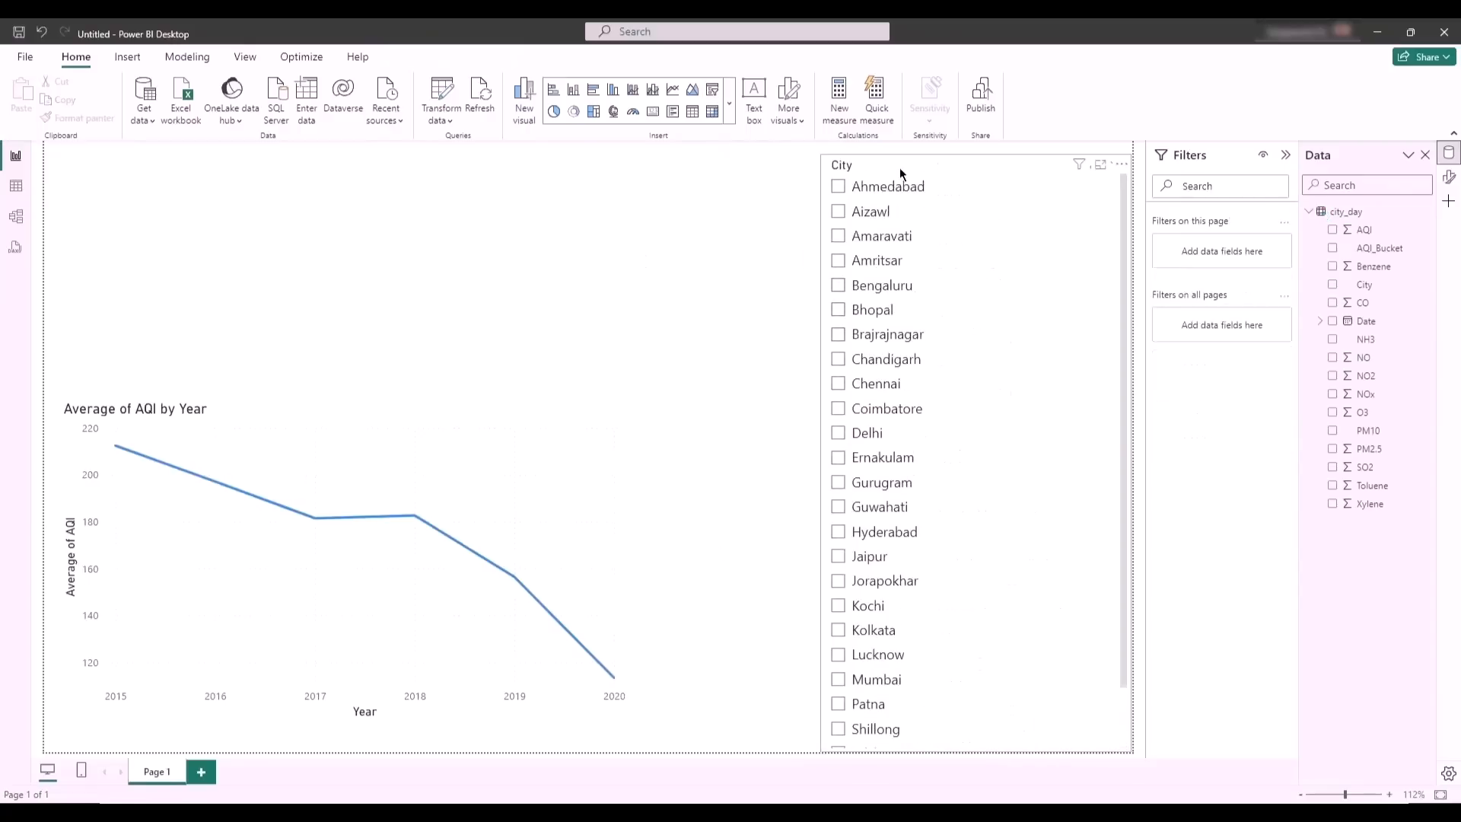
{"action": "scroll", "coordinate": [916, 619], "scroll_direction": "down", "scroll_amount": 2}
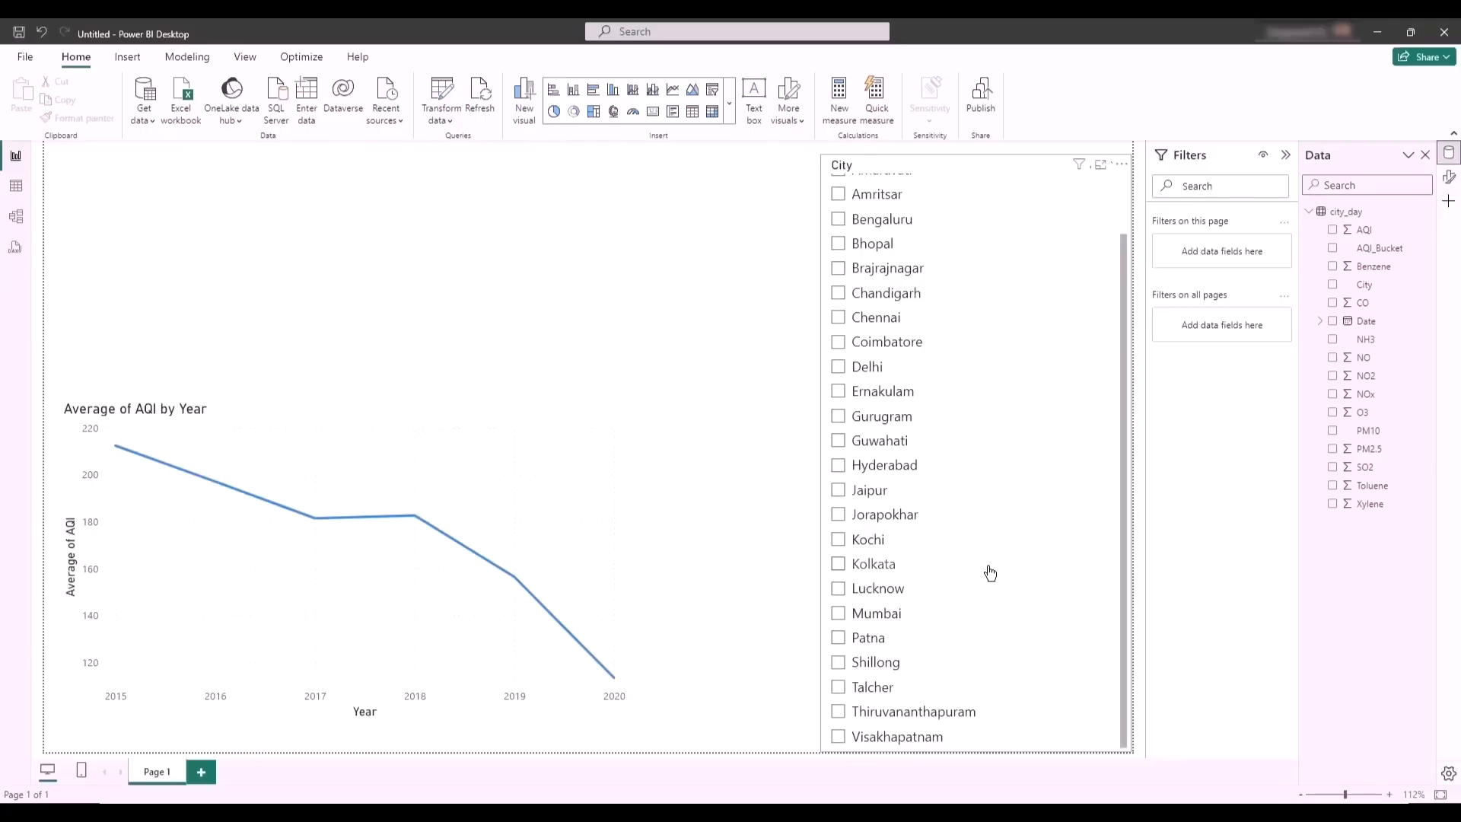
{"action": "scroll", "coordinate": [989, 572], "scroll_direction": "up", "scroll_amount": 2}
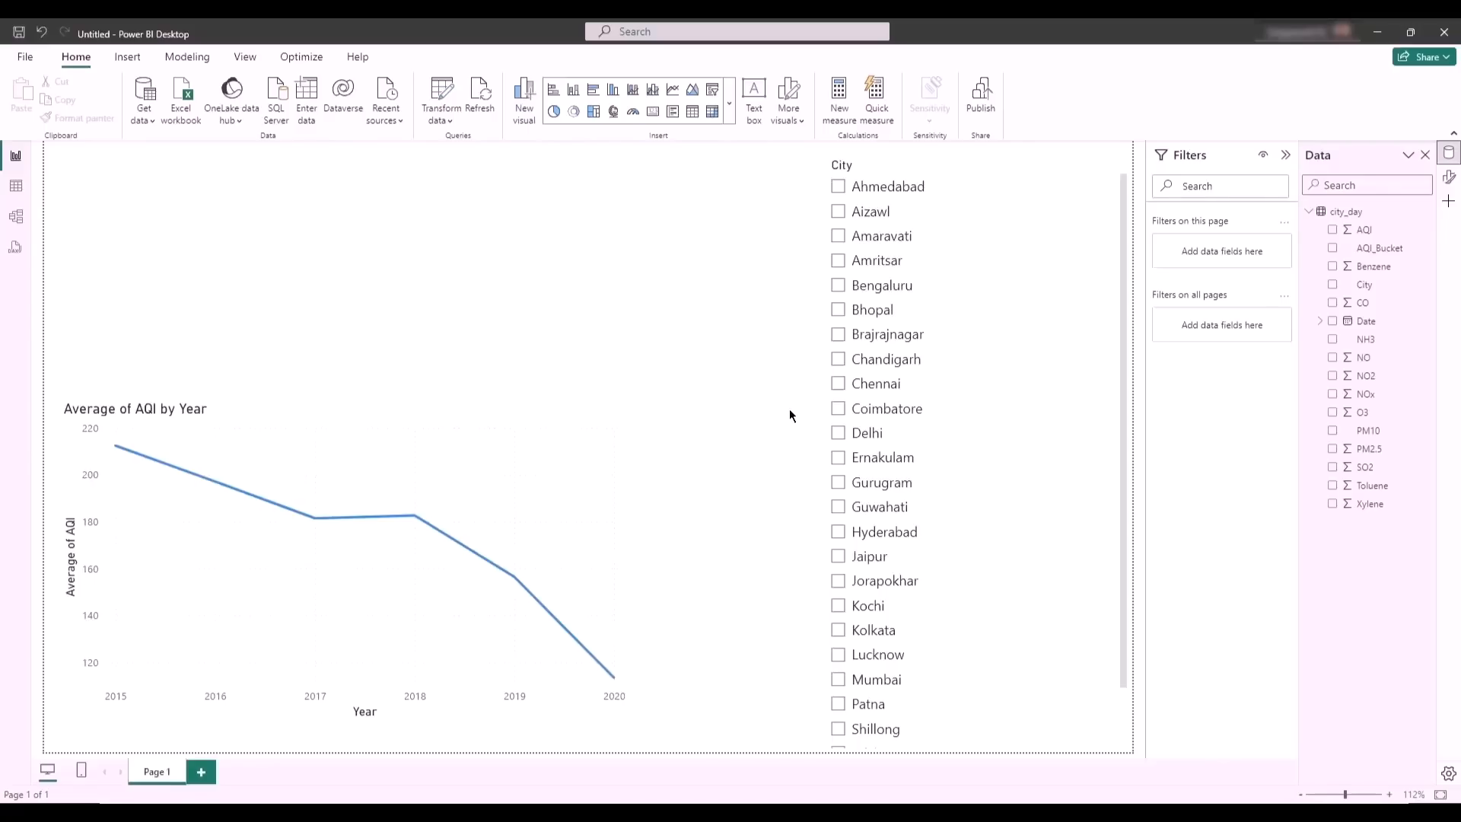
- Try the Tile style in the City slicer's settings, and set the slicer style to Dropdown
{"action": "left_click", "coordinate": [911, 154]}
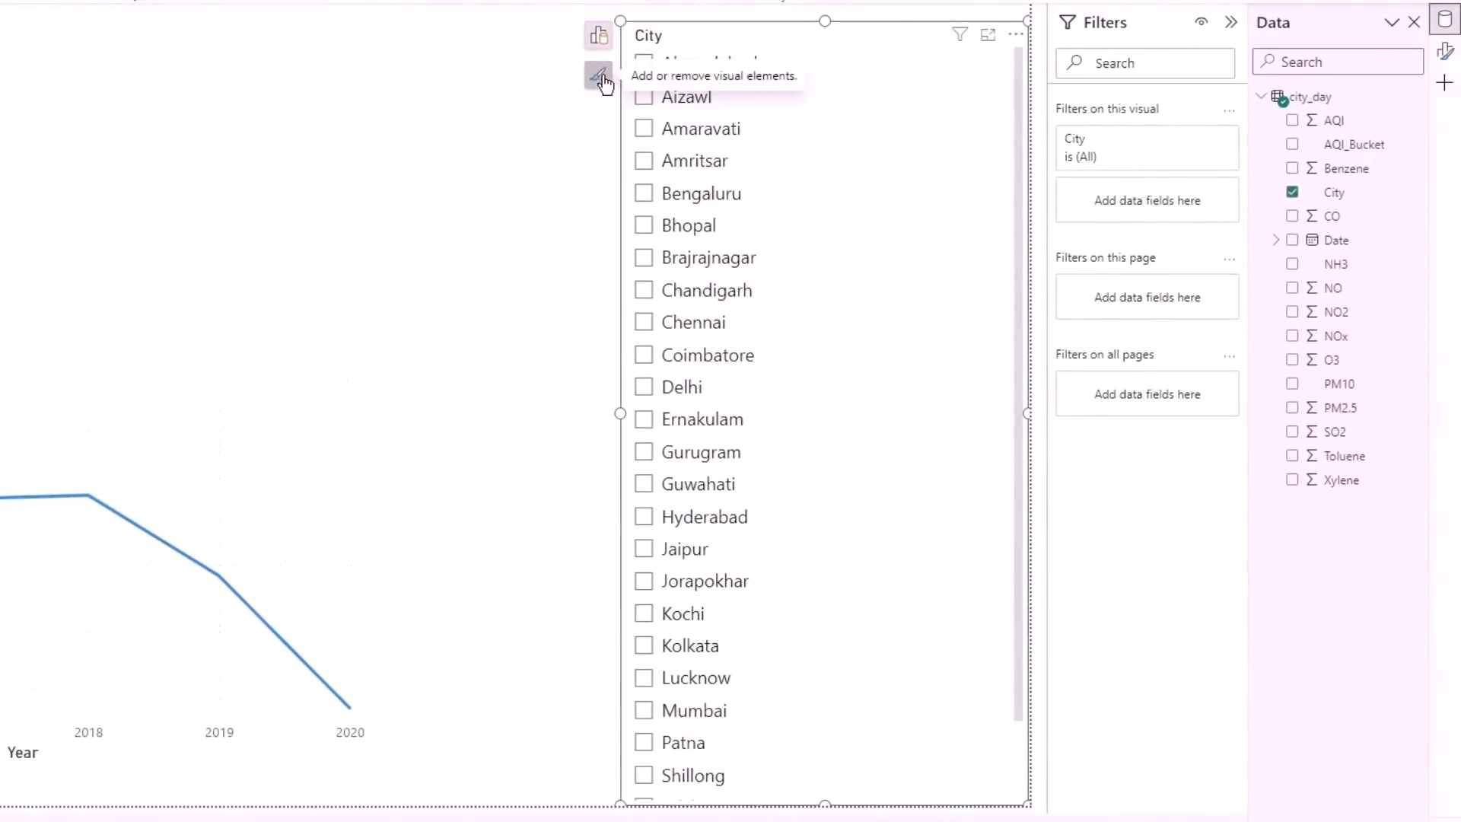
{"action": "left_click", "coordinate": [601, 78]}
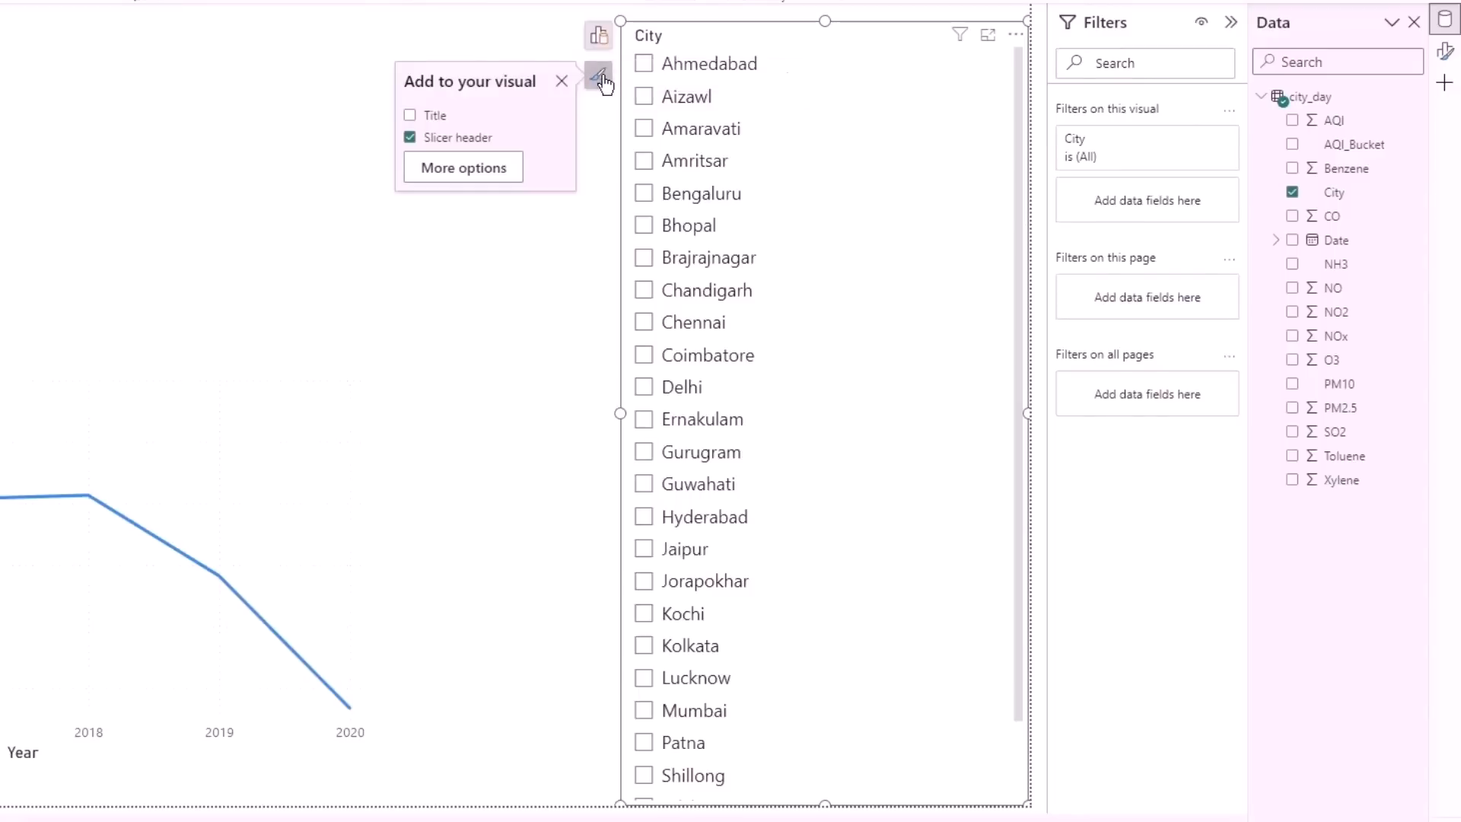
{"action": "left_click", "coordinate": [450, 169]}
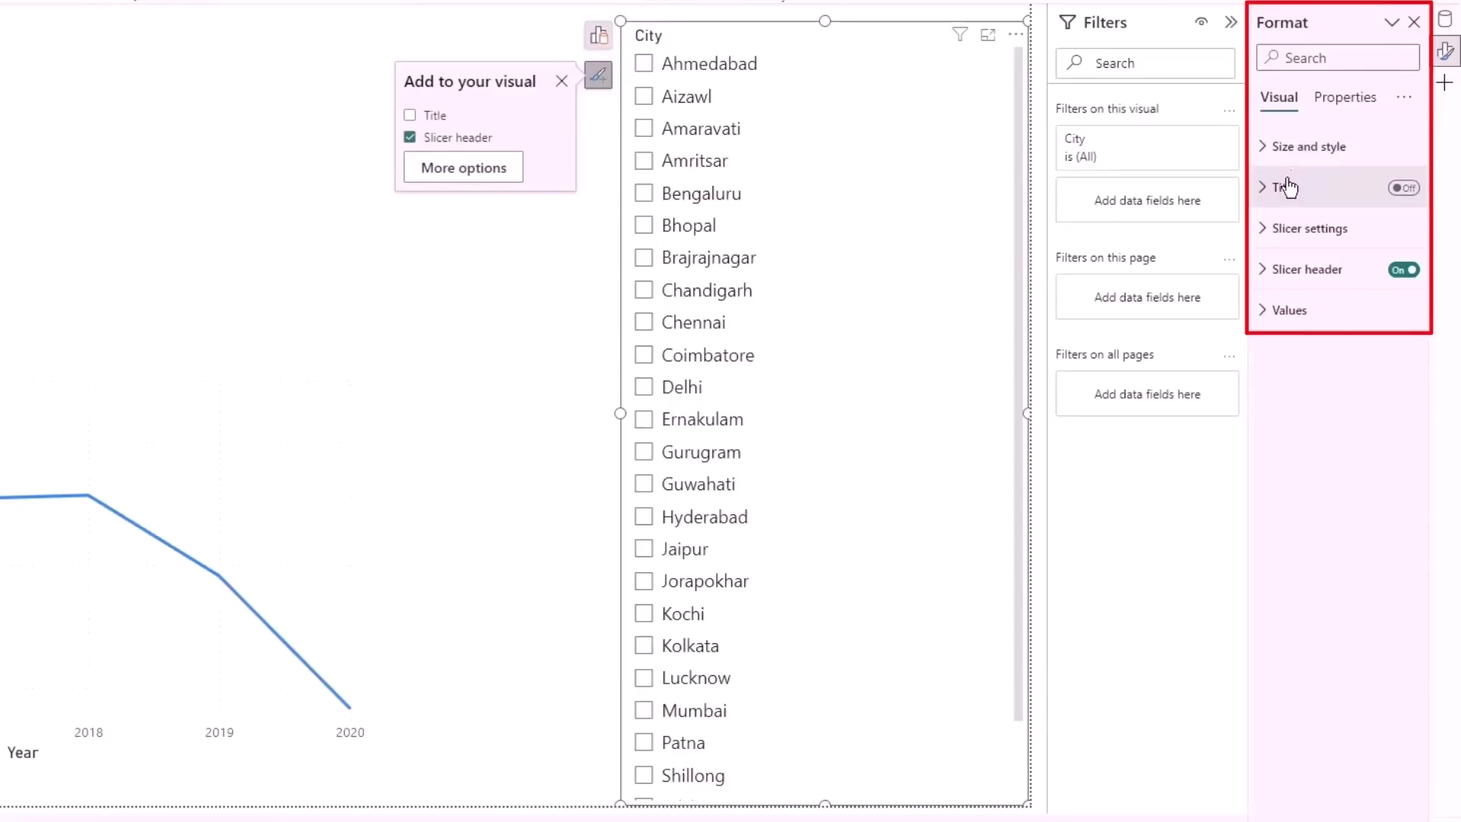
{"action": "left_click", "coordinate": [1271, 242]}
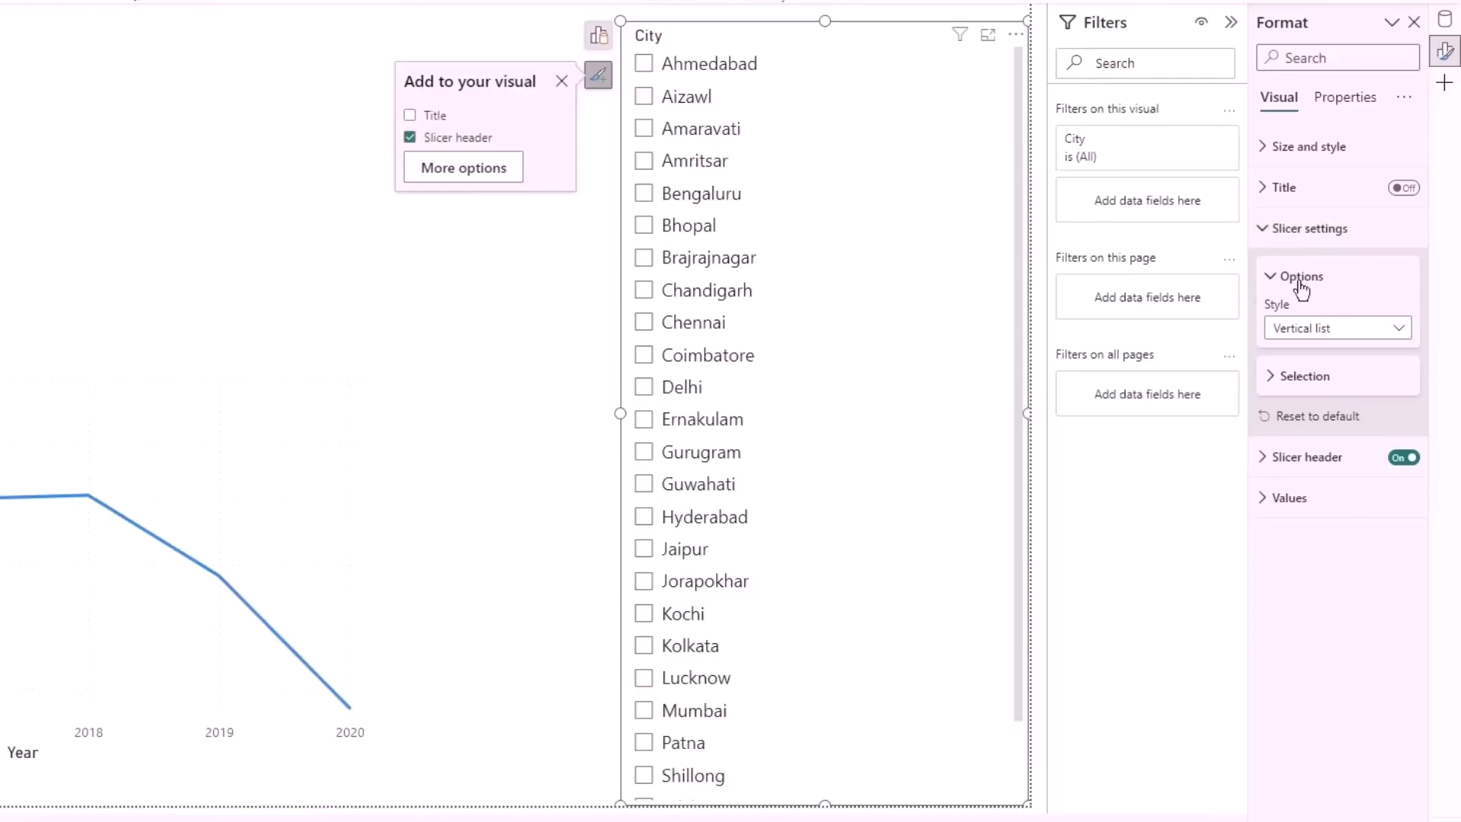
{"action": "left_click", "coordinate": [1326, 335]}
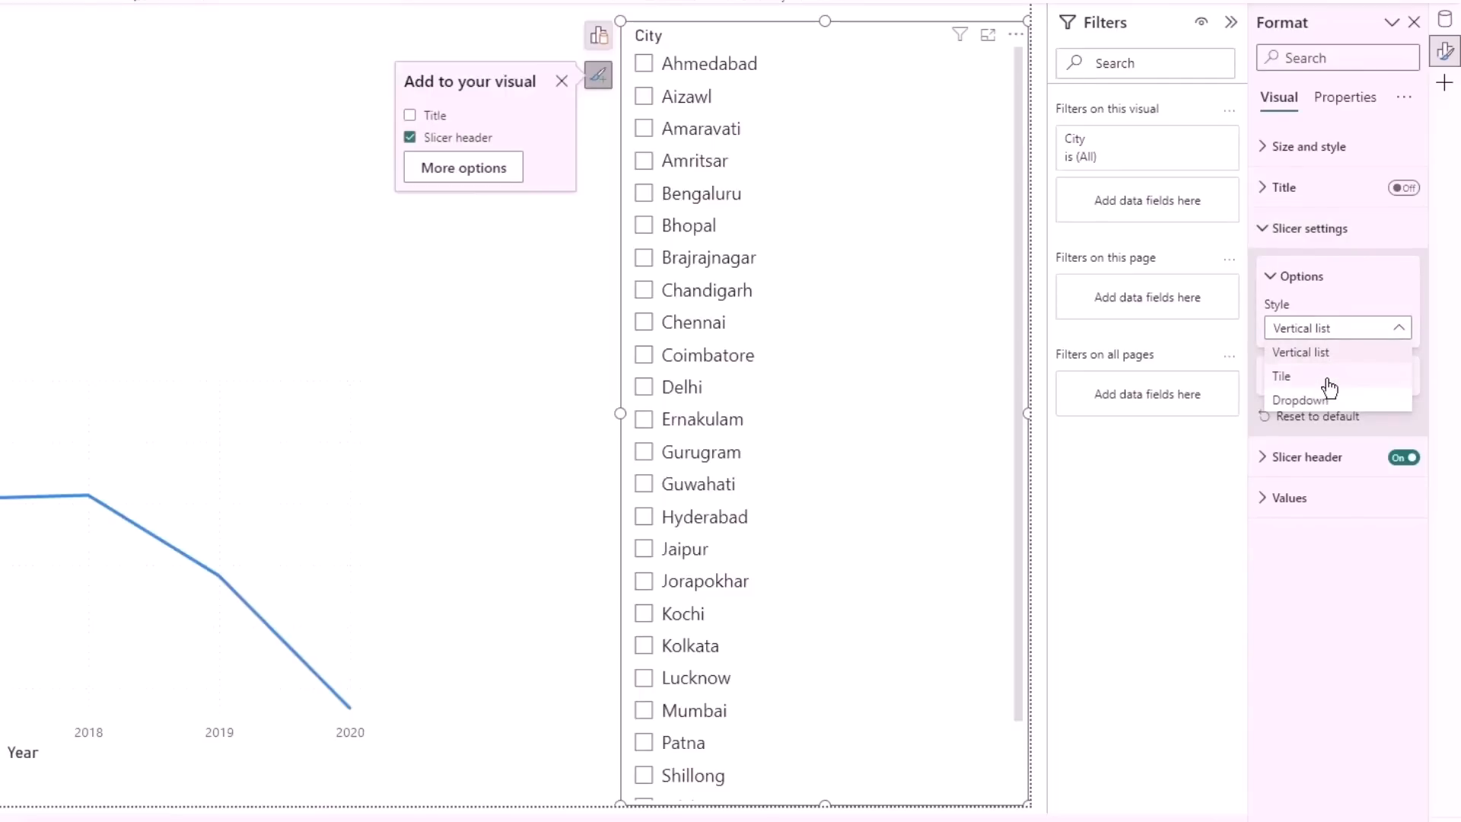
{"action": "left_click", "coordinate": [1328, 378]}
{"action": "left_click", "coordinate": [1327, 327]}
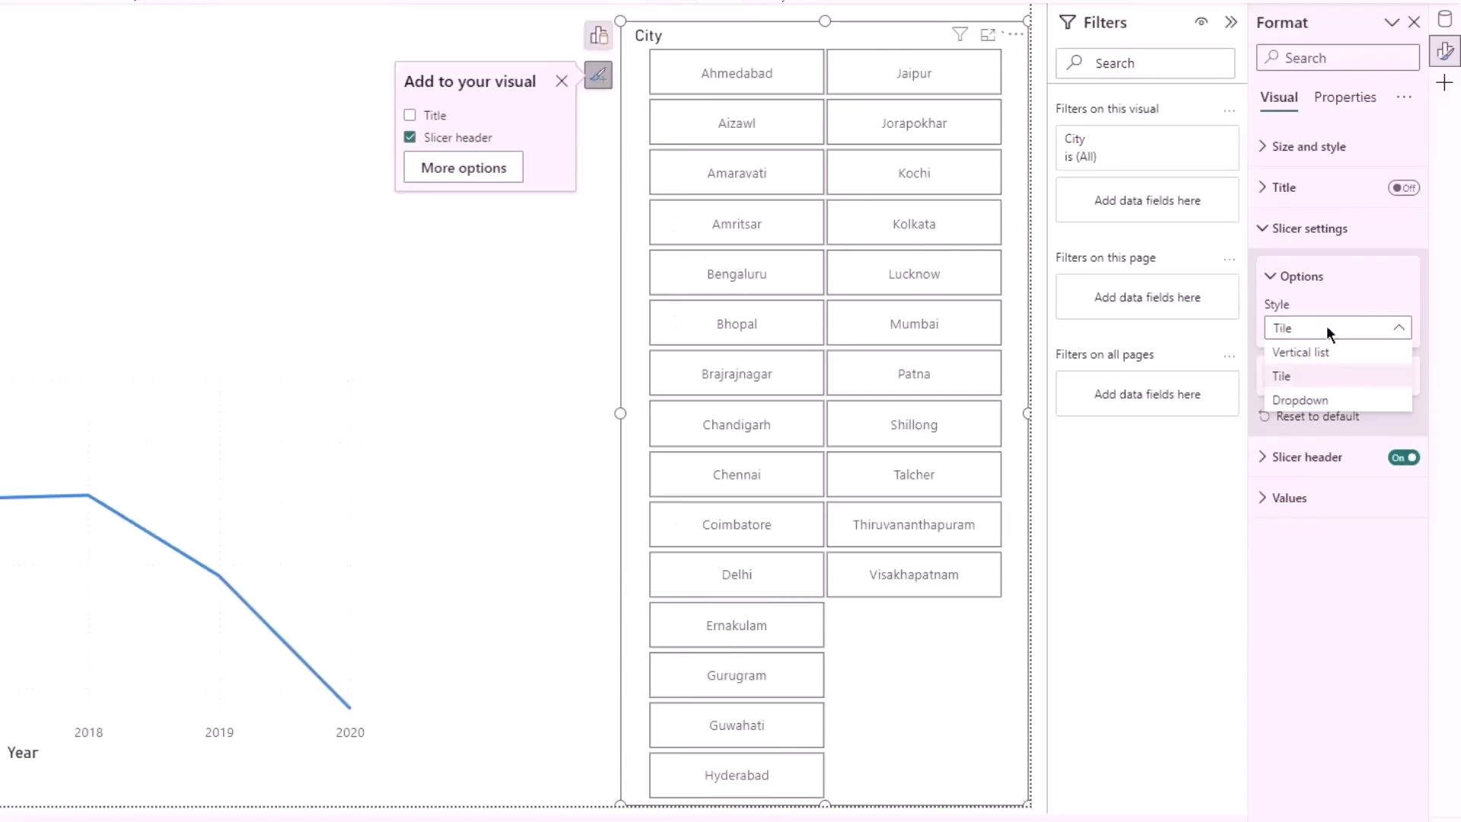
{"action": "left_click", "coordinate": [1333, 400]}
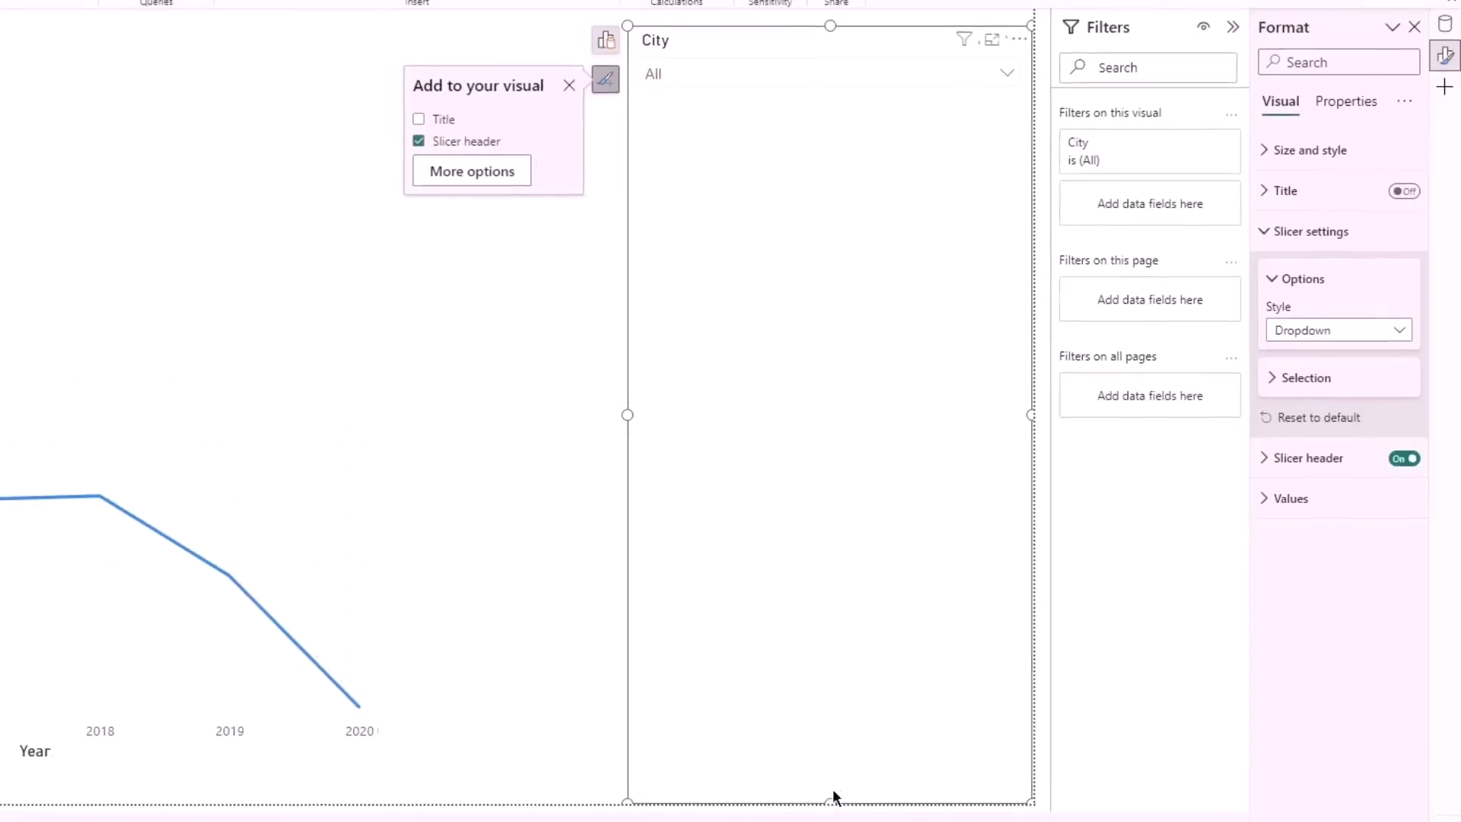
- Shrink the City slicer to a small box and move it above the line chart in the page's upper-left area
{"action": "left_click_drag", "start_coordinate": [830, 800], "coordinate": [817, 114]}
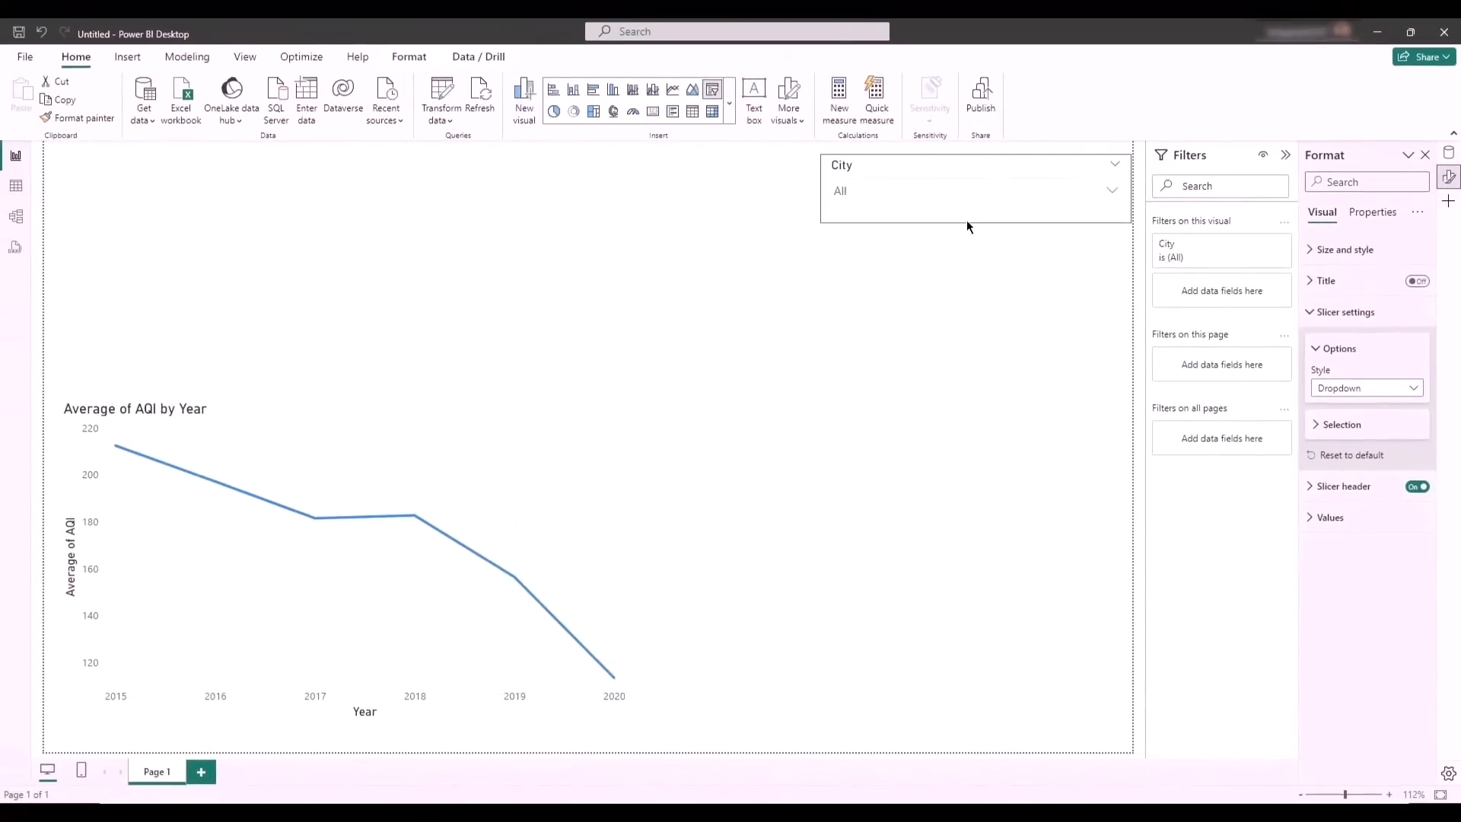
{"action": "left_click_drag", "start_coordinate": [966, 222], "coordinate": [225, 209]}
- Filter the line chart by Ahmedabad, Aizawl, Amaravati, Amritsar, Bengaluru and Bhopal one at a time with the City slicer
{"action": "left_click", "coordinate": [170, 229]}
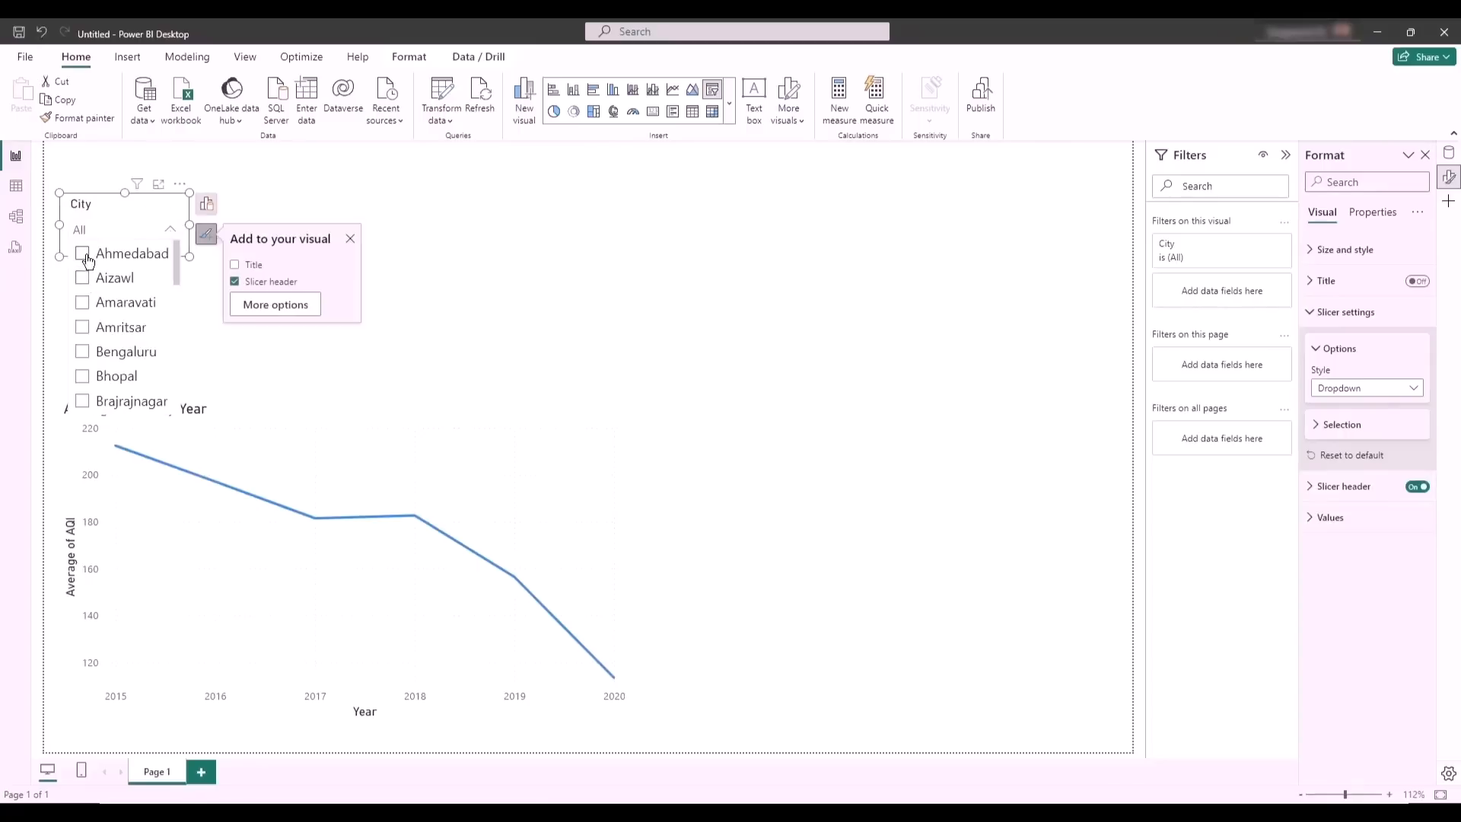
{"action": "left_click", "coordinate": [82, 253]}
{"action": "left_click", "coordinate": [84, 280]}
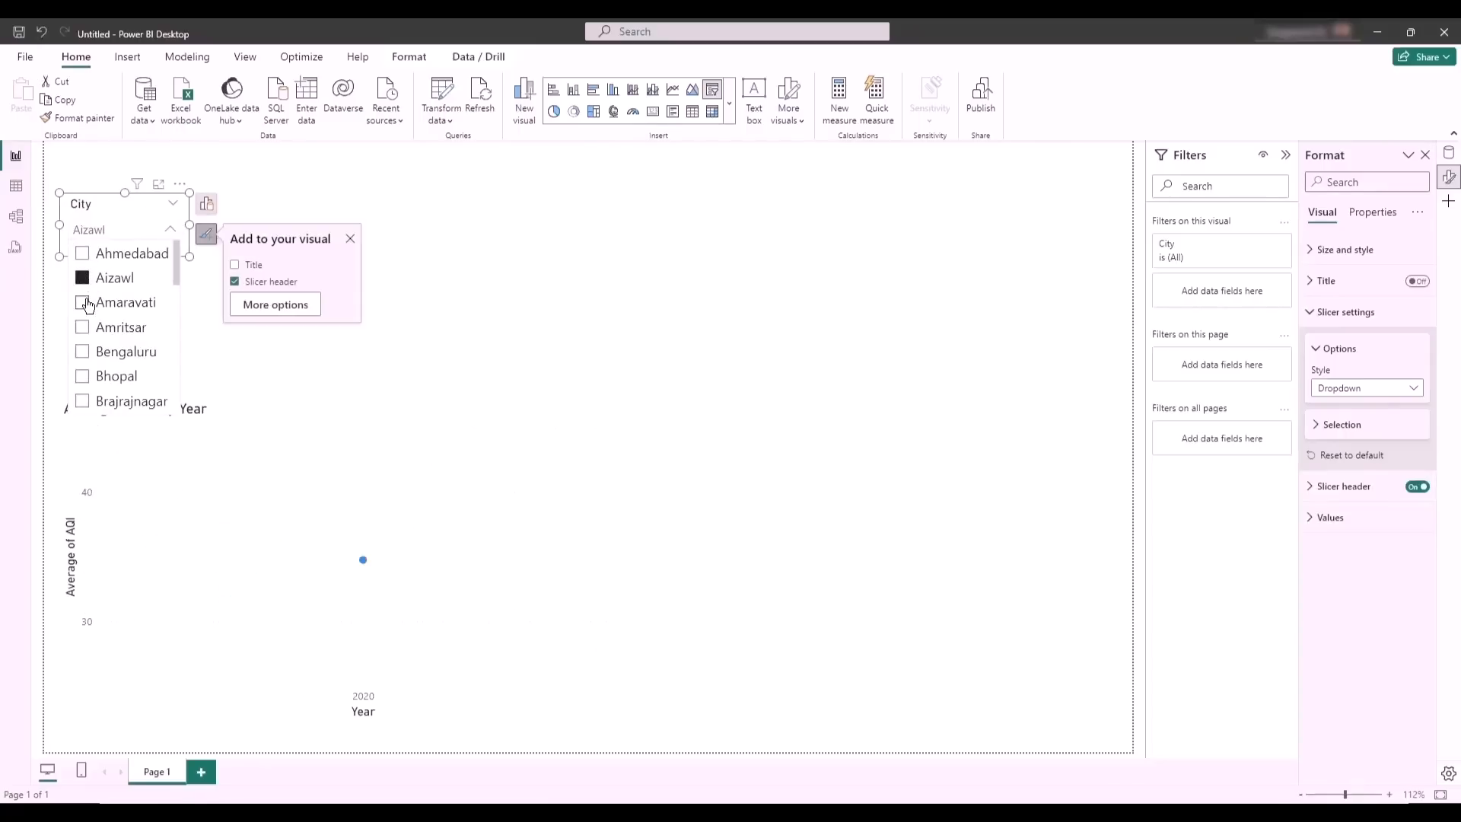
{"action": "left_click", "coordinate": [82, 302]}
{"action": "left_click", "coordinate": [81, 329]}
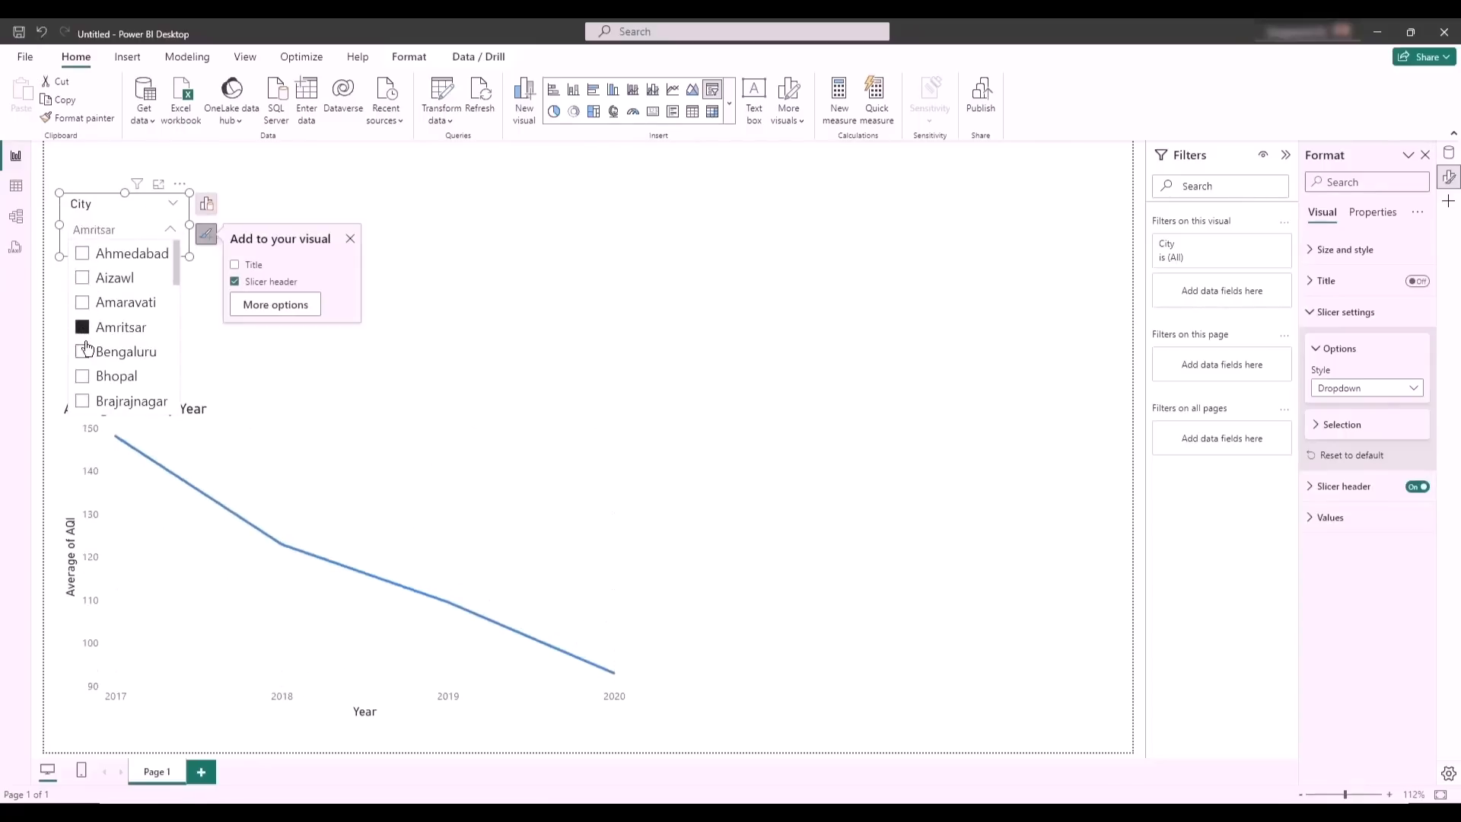
{"action": "left_click", "coordinate": [83, 353]}
{"action": "left_click", "coordinate": [84, 378]}
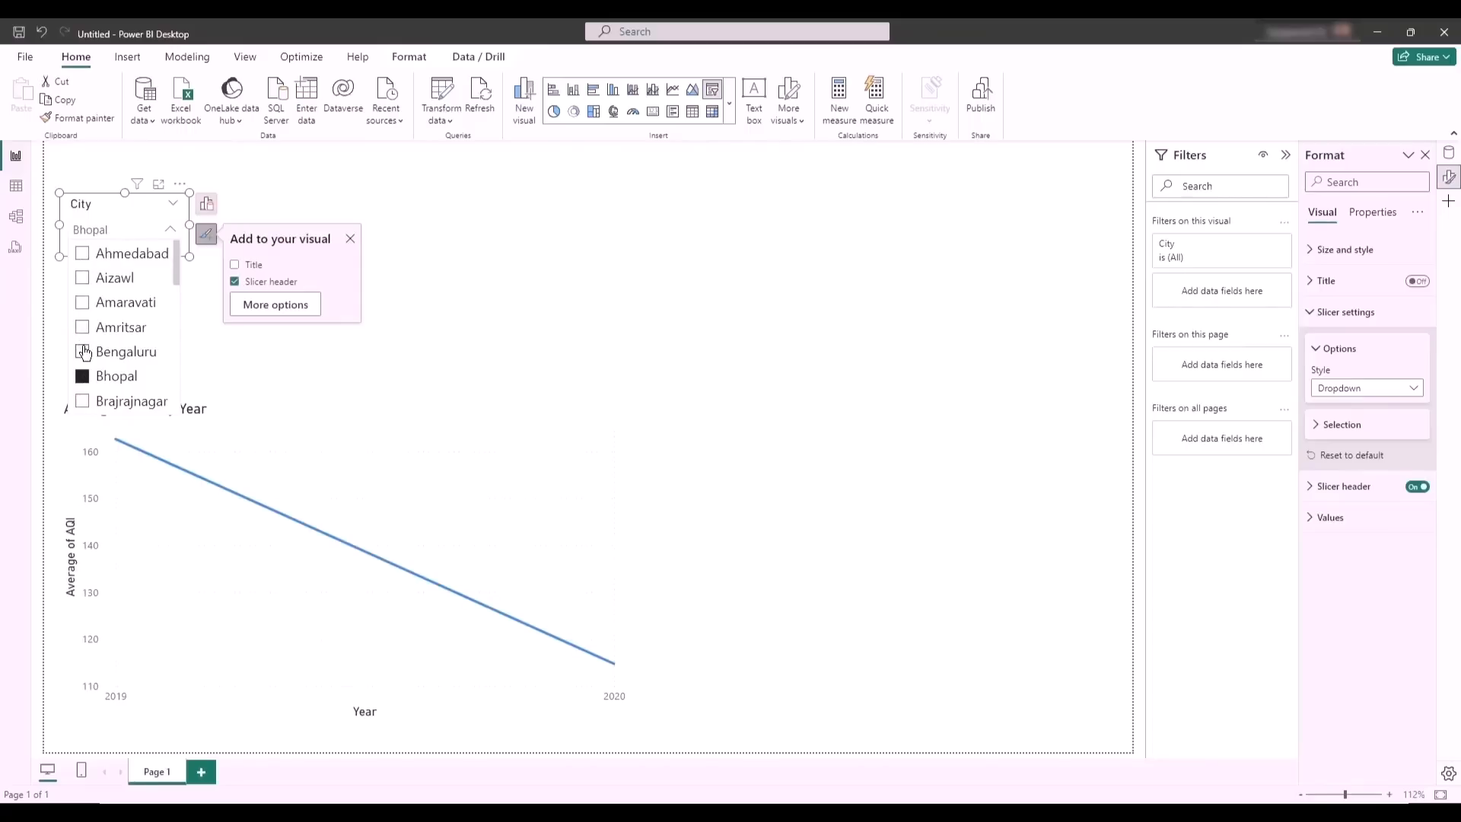
- Add Bengaluru, Amritsar, Amaravati and Aizawl to the Bhopal selection in the City slicer as a multiple selection
{"action": "left_click", "coordinate": [84, 352], "text": "ctrl"}
{"action": "left_click", "coordinate": [83, 327], "text": "ctrl"}
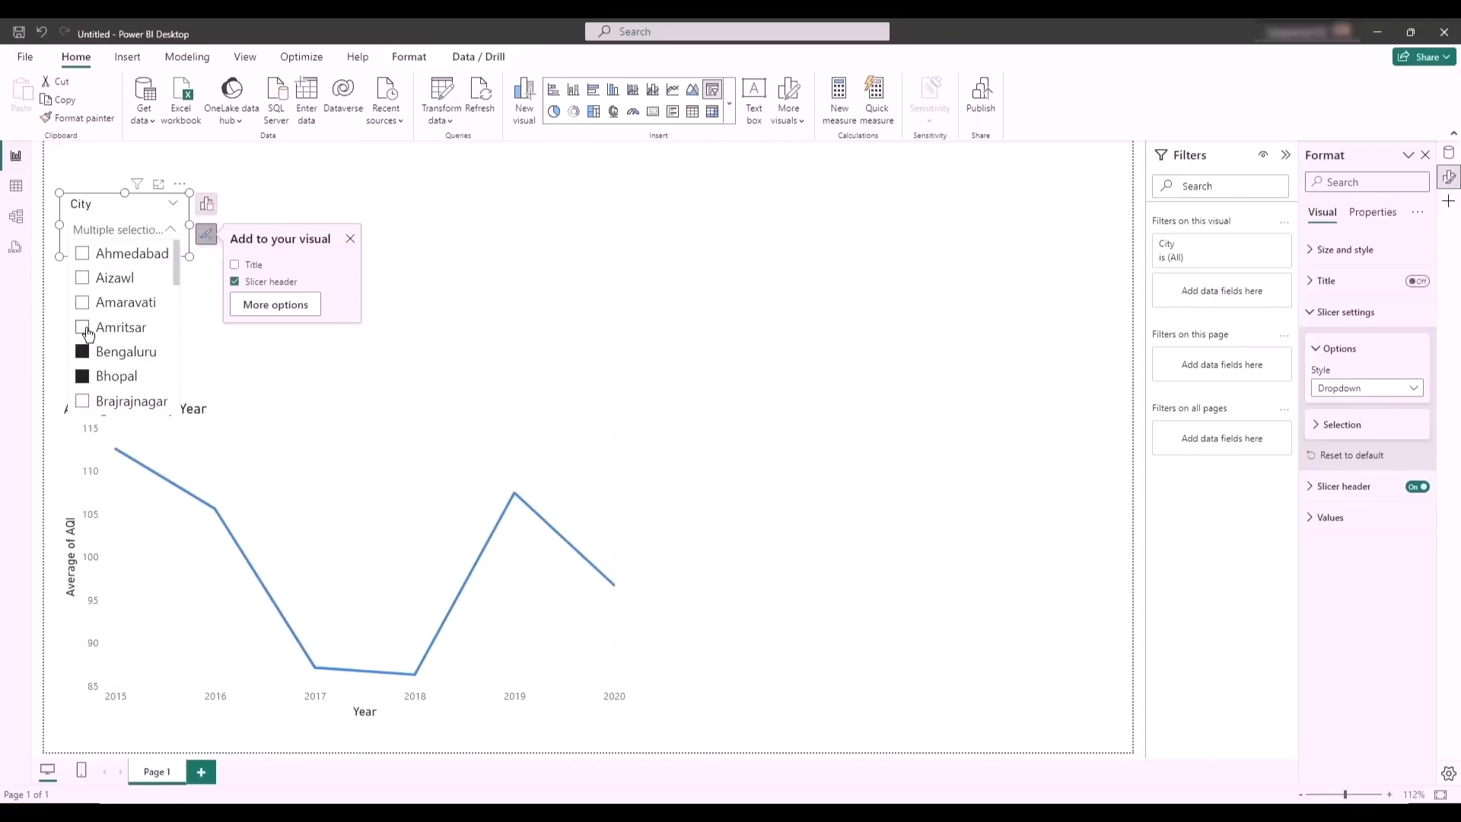
{"action": "left_click", "coordinate": [85, 304], "text": "ctrl"}
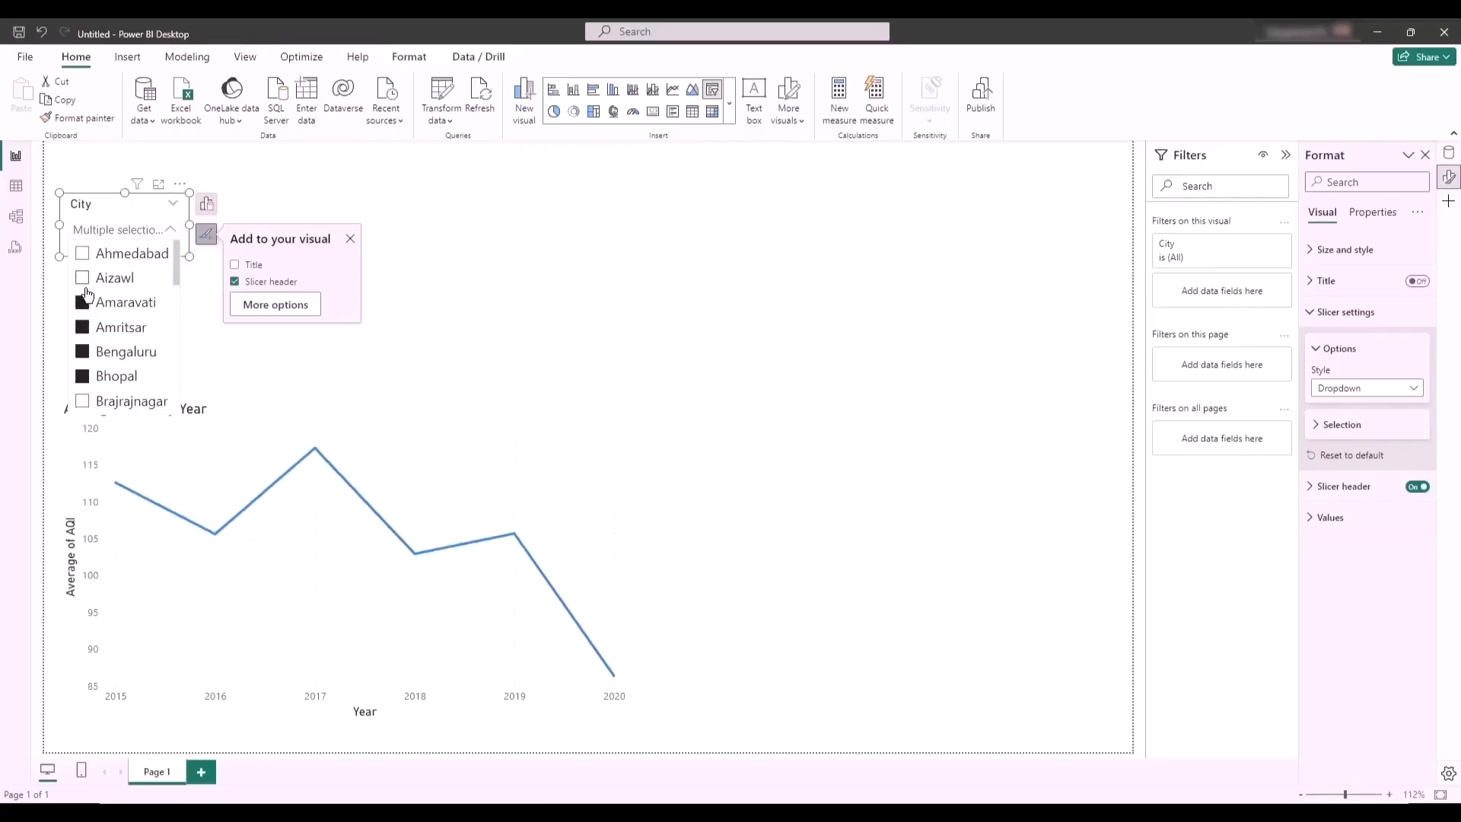
{"action": "left_click", "coordinate": [84, 280], "text": "ctrl"}
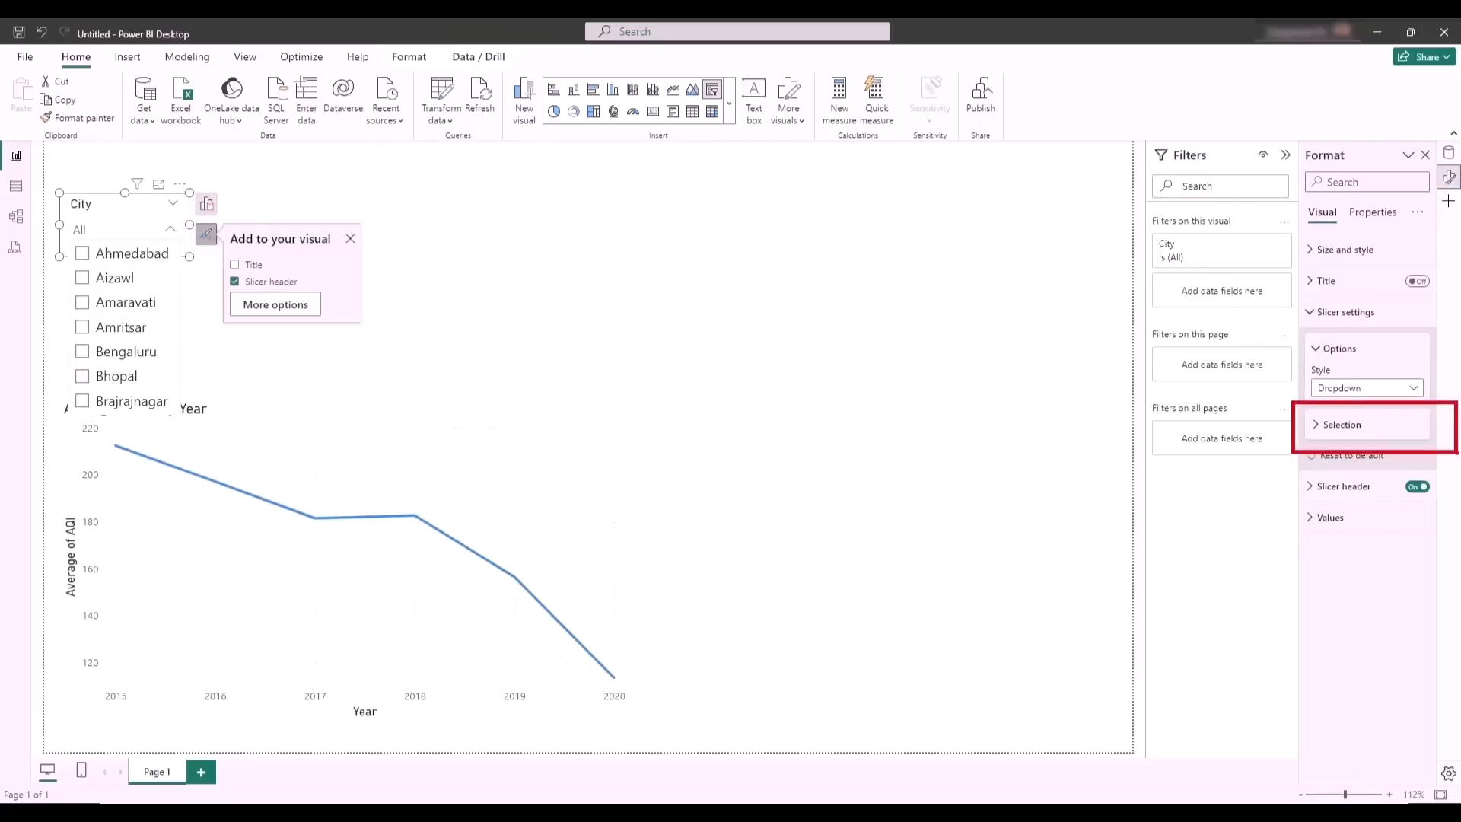
- Turn on Single select for the City slicer and filter by Aizawl, Amaravati and Amritsar in turn
{"action": "left_click", "coordinate": [1317, 430]}
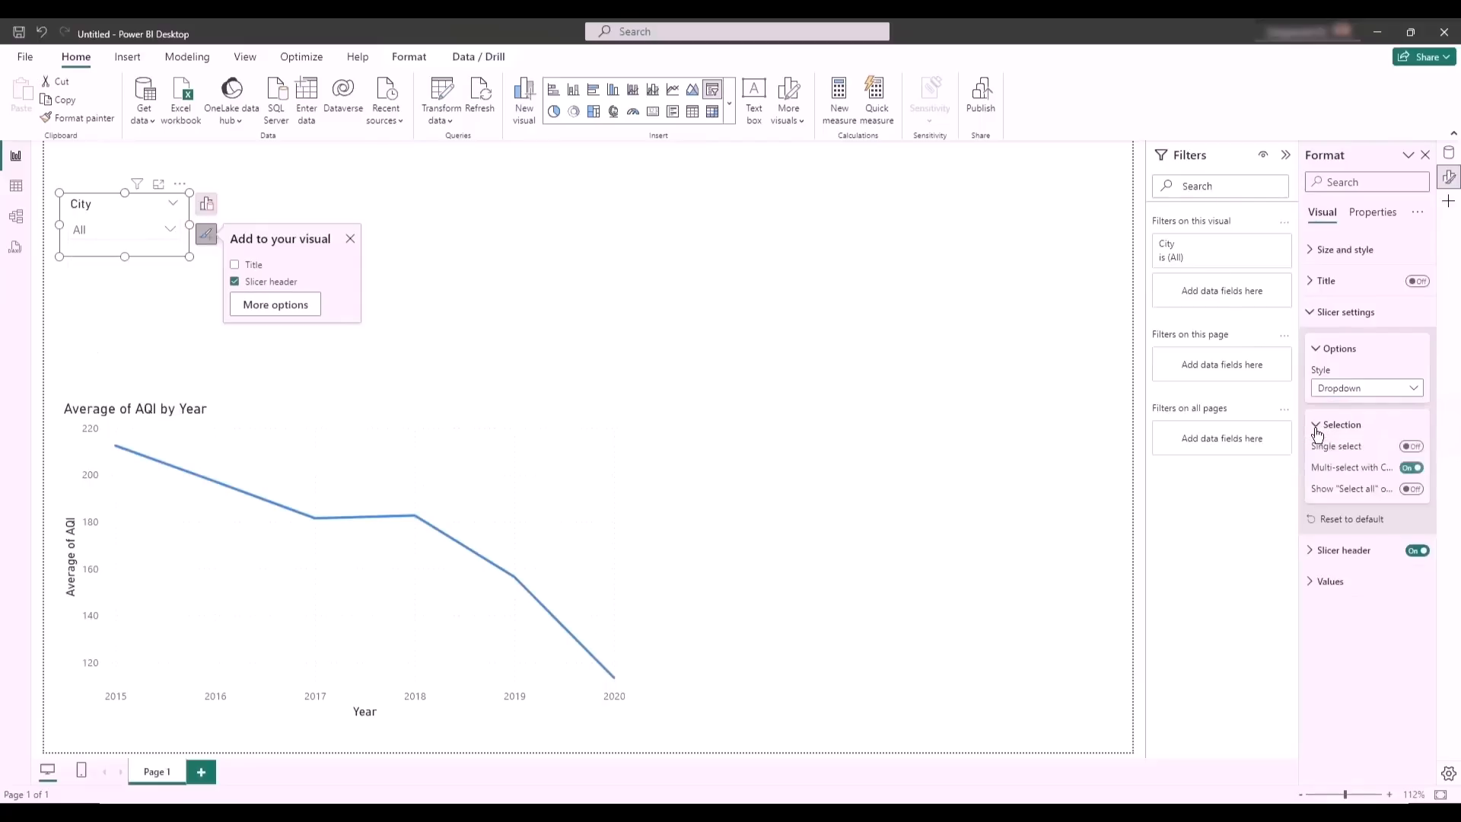
{"action": "left_click", "coordinate": [1413, 446]}
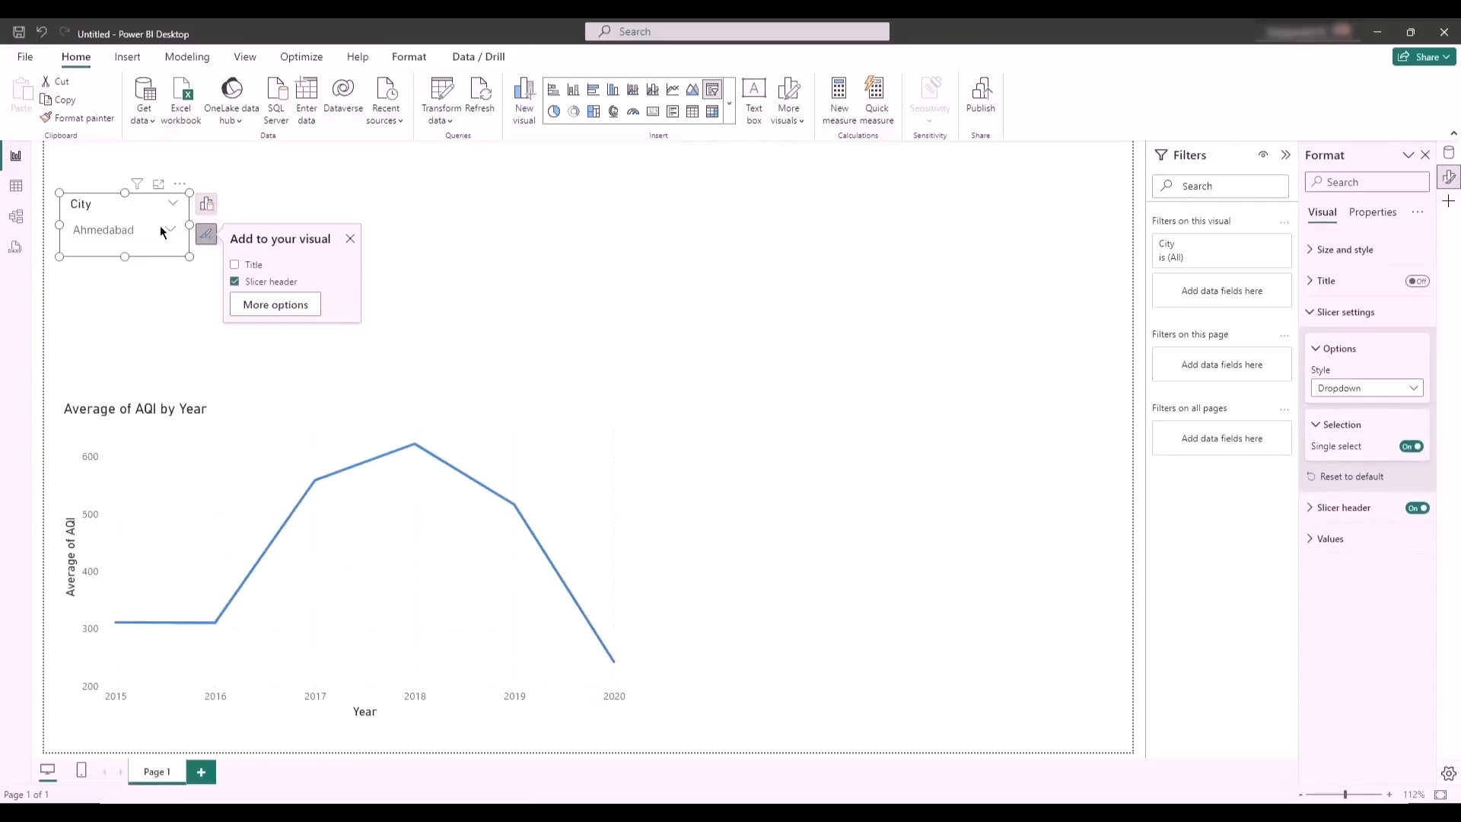
{"action": "left_click", "coordinate": [160, 226]}
{"action": "left_click", "coordinate": [91, 279]}
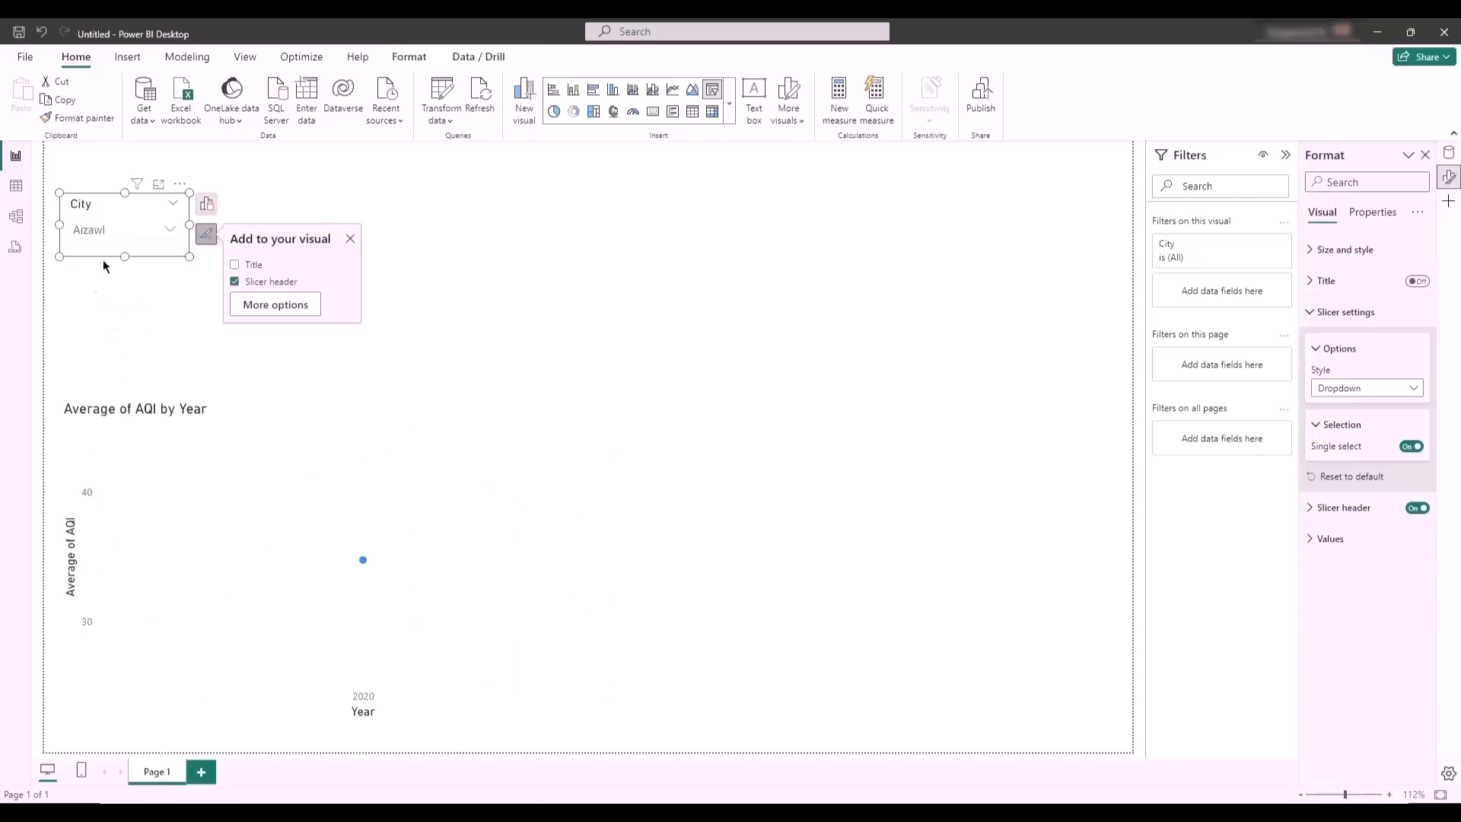
{"action": "left_click", "coordinate": [125, 230]}
{"action": "left_click", "coordinate": [84, 303]}
{"action": "left_click", "coordinate": [129, 232]}
{"action": "left_click", "coordinate": [88, 328]}
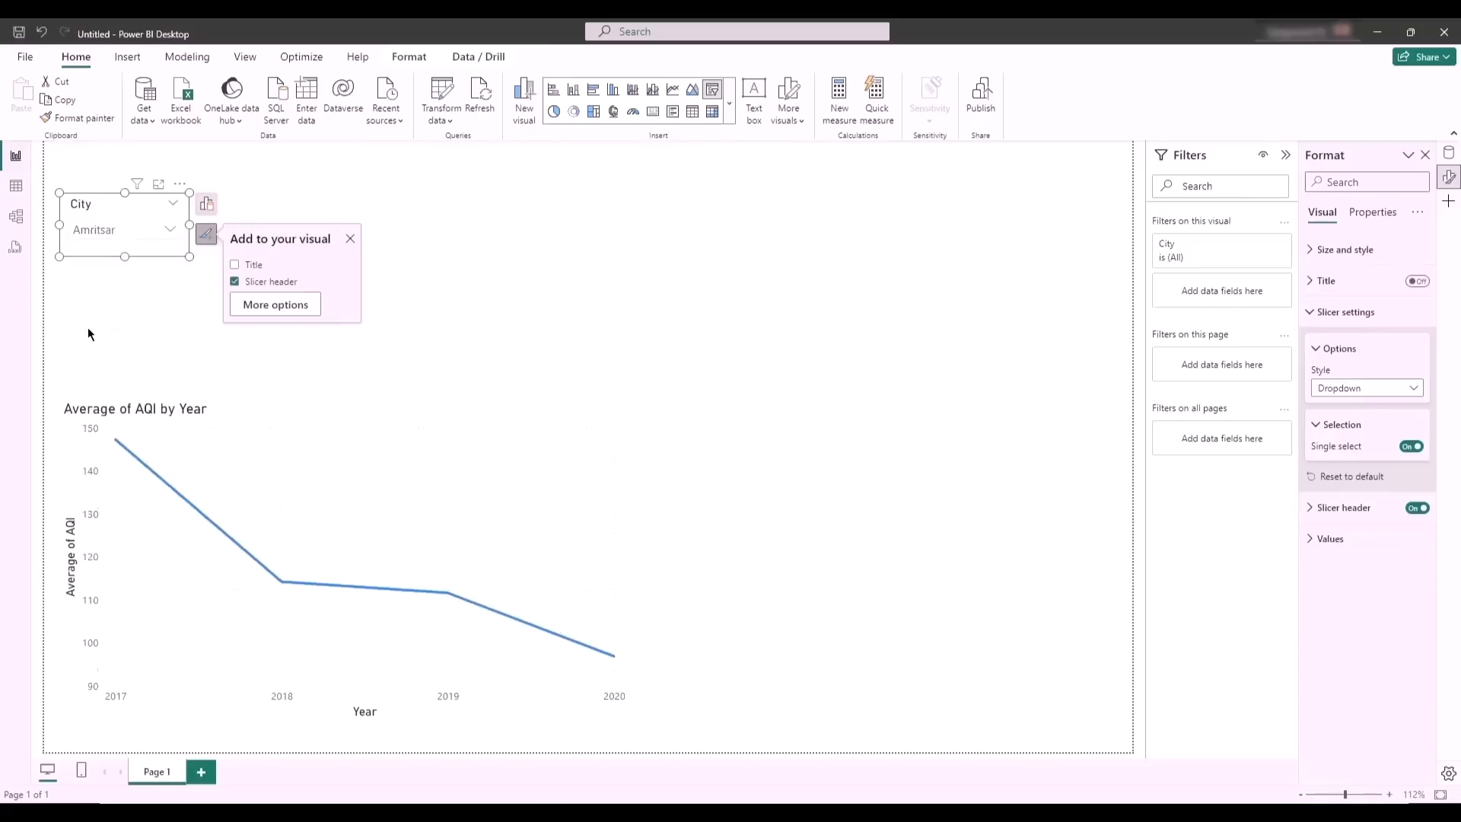
- Turn off Single select and add Amaravati, Aizawl and Bengaluru to the Amritsar selection in the City slicer
{"action": "left_click", "coordinate": [1411, 446]}
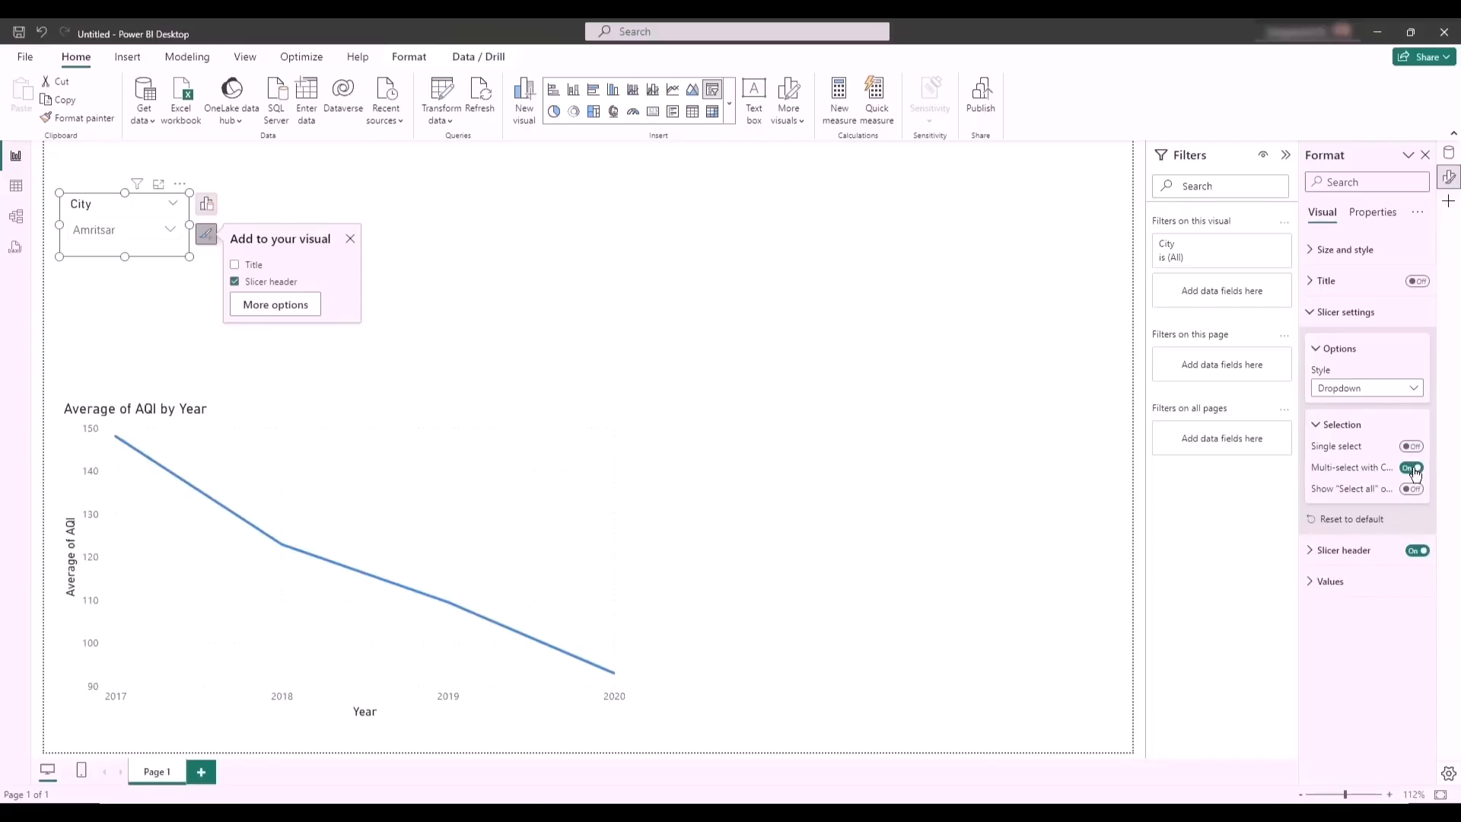
{"action": "left_click", "coordinate": [106, 225]}
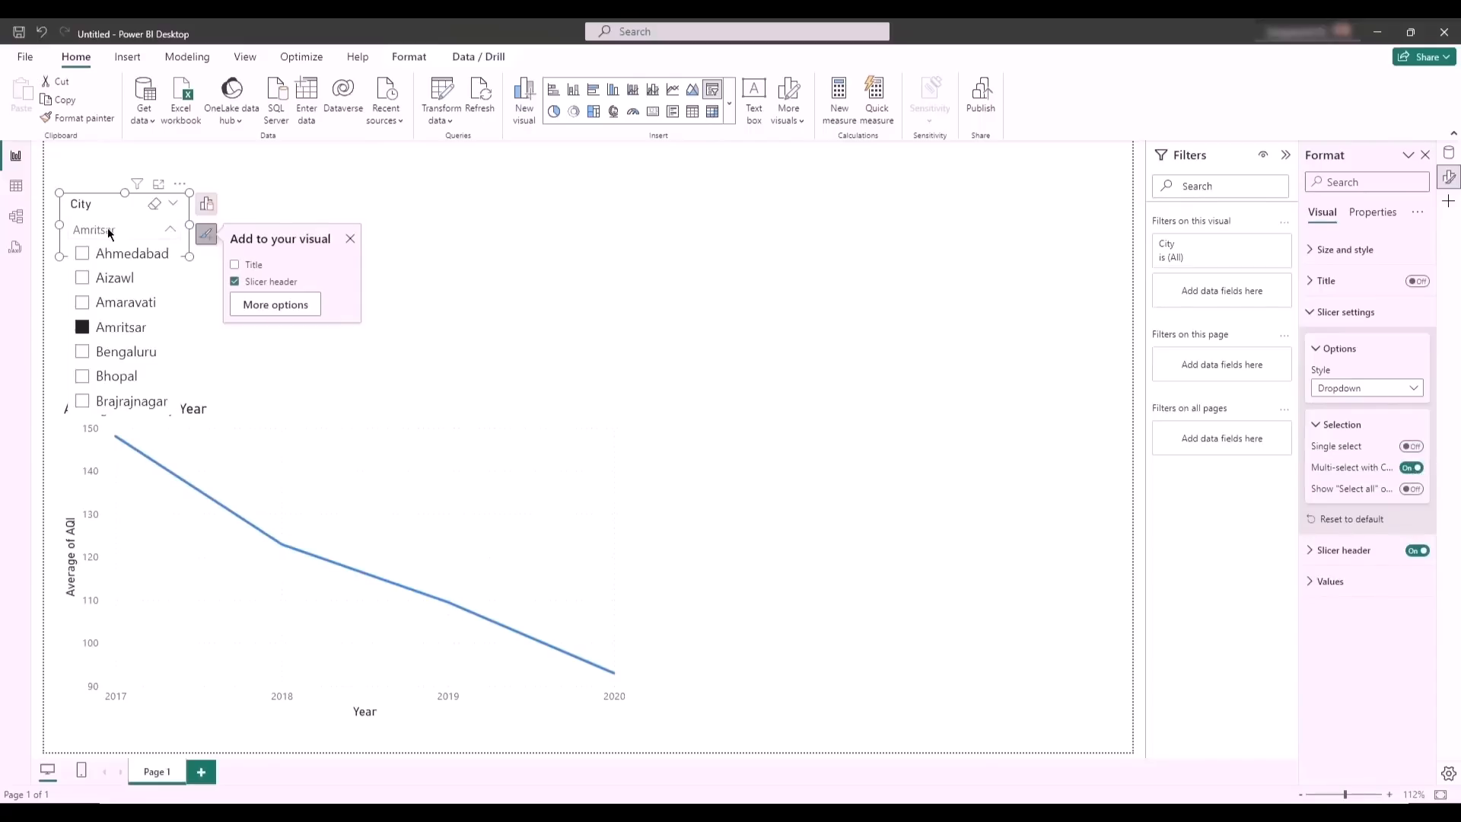
{"action": "left_click", "coordinate": [85, 301], "text": "ctrl"}
{"action": "left_click", "coordinate": [83, 276], "text": "ctrl"}
{"action": "left_click", "coordinate": [84, 354], "text": "ctrl"}
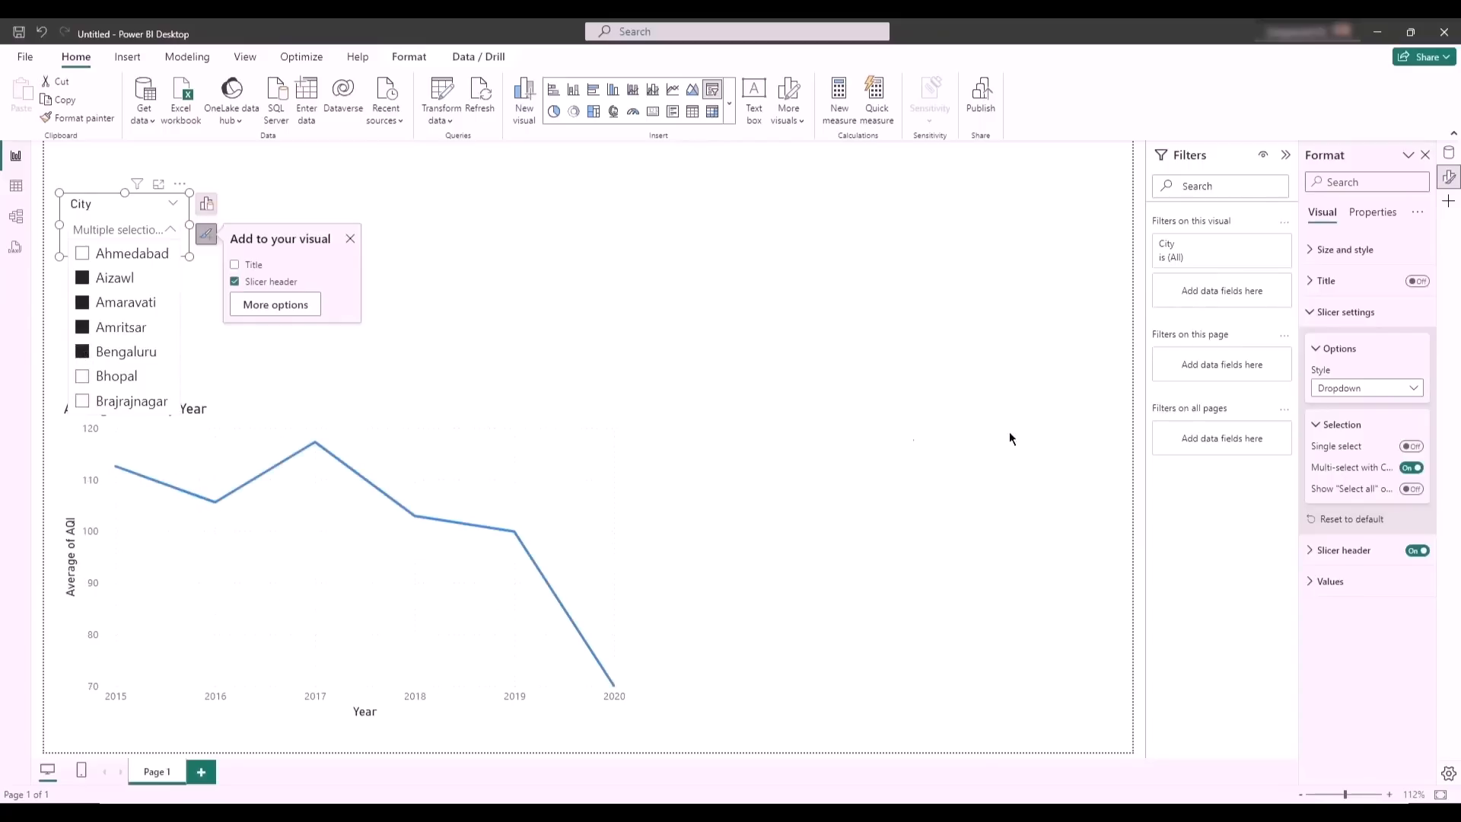
- Turn off Multi-select with CTRL, deselect the chosen cities, toggle Bhopal, Brajrajnagar and Bengaluru, and clear the slicer selection
{"action": "left_click", "coordinate": [1413, 468]}
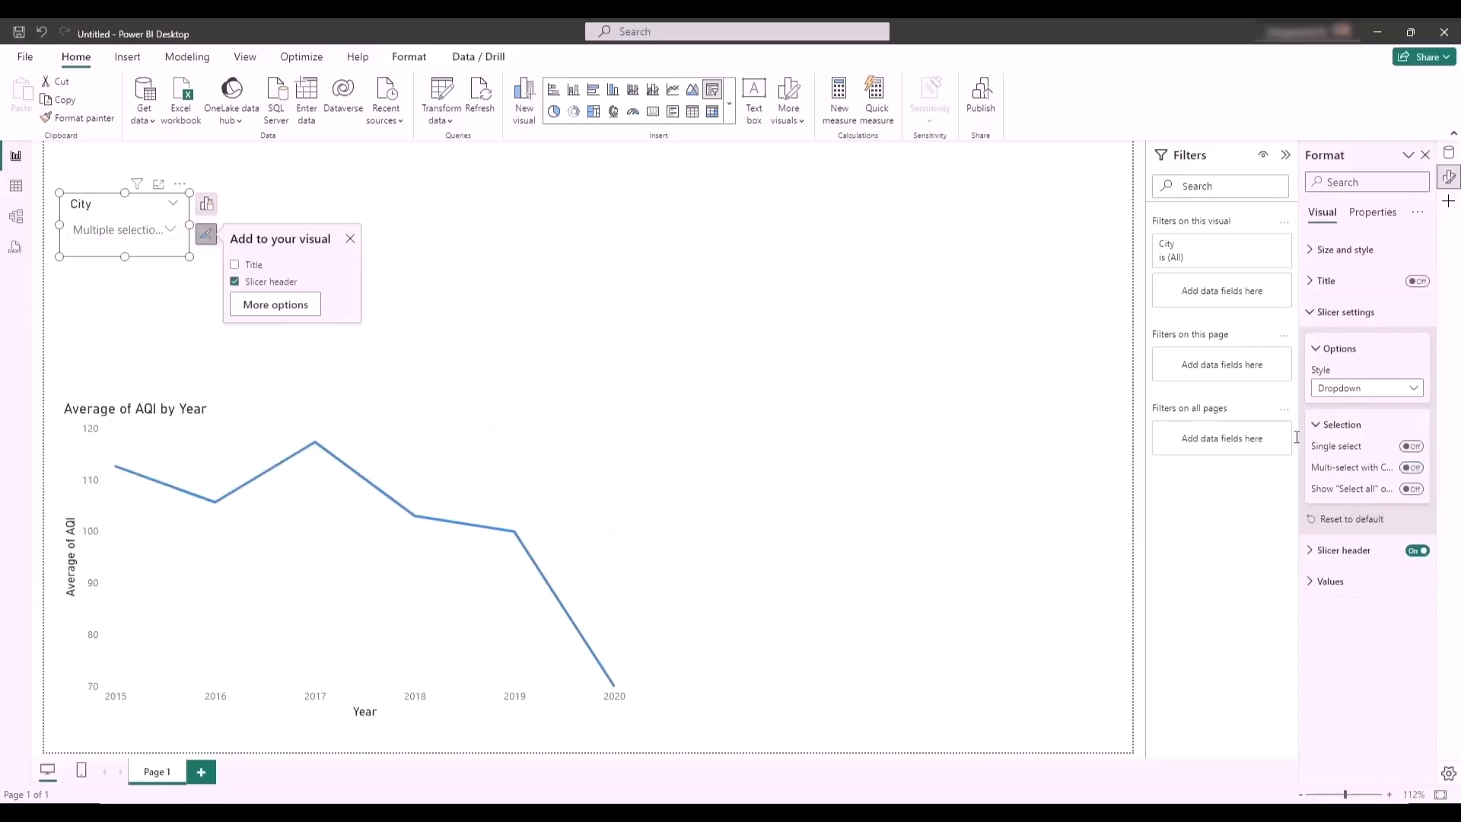
{"action": "left_click", "coordinate": [113, 231]}
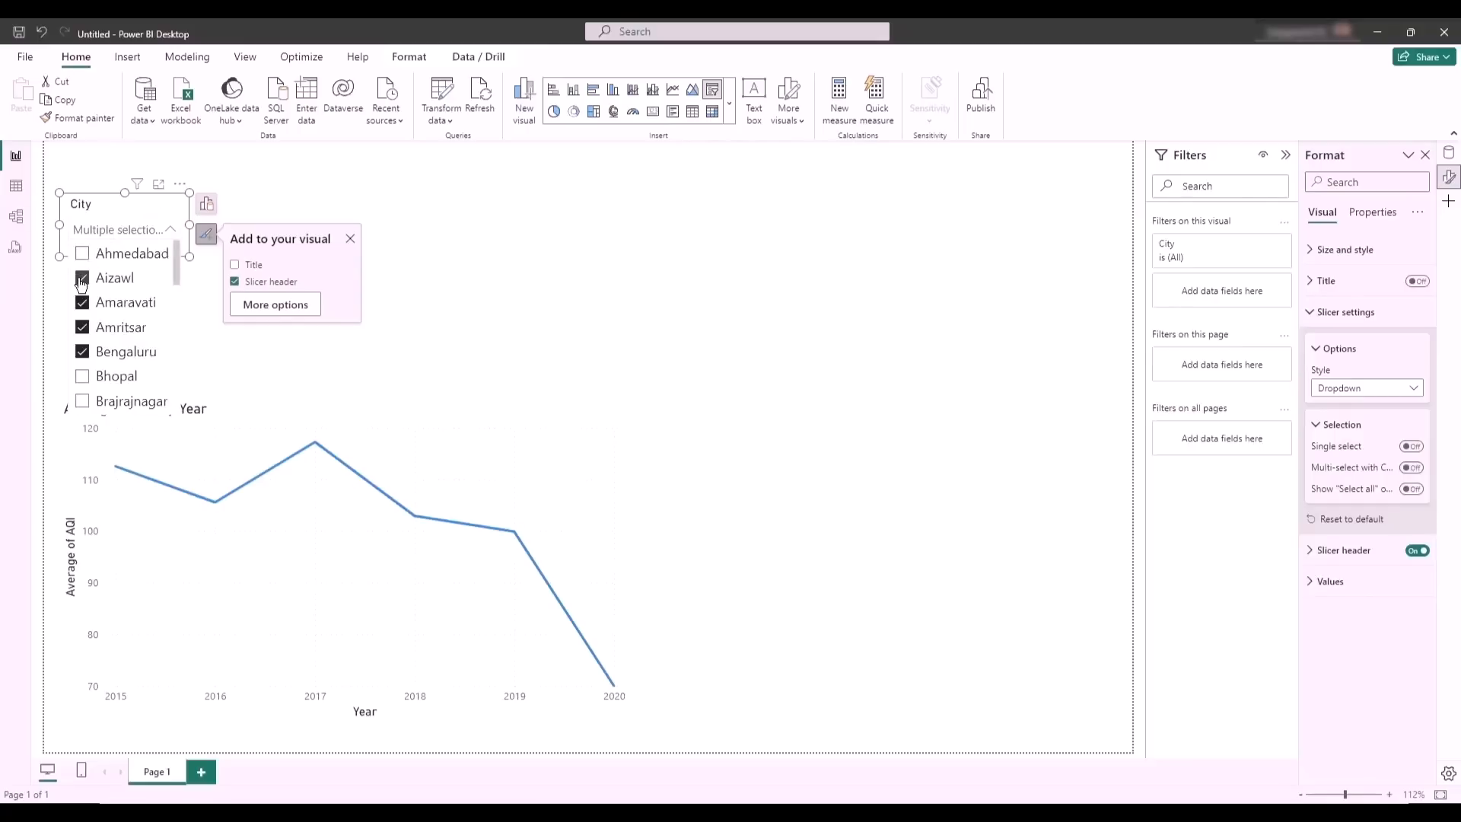
{"action": "left_click", "coordinate": [83, 303]}
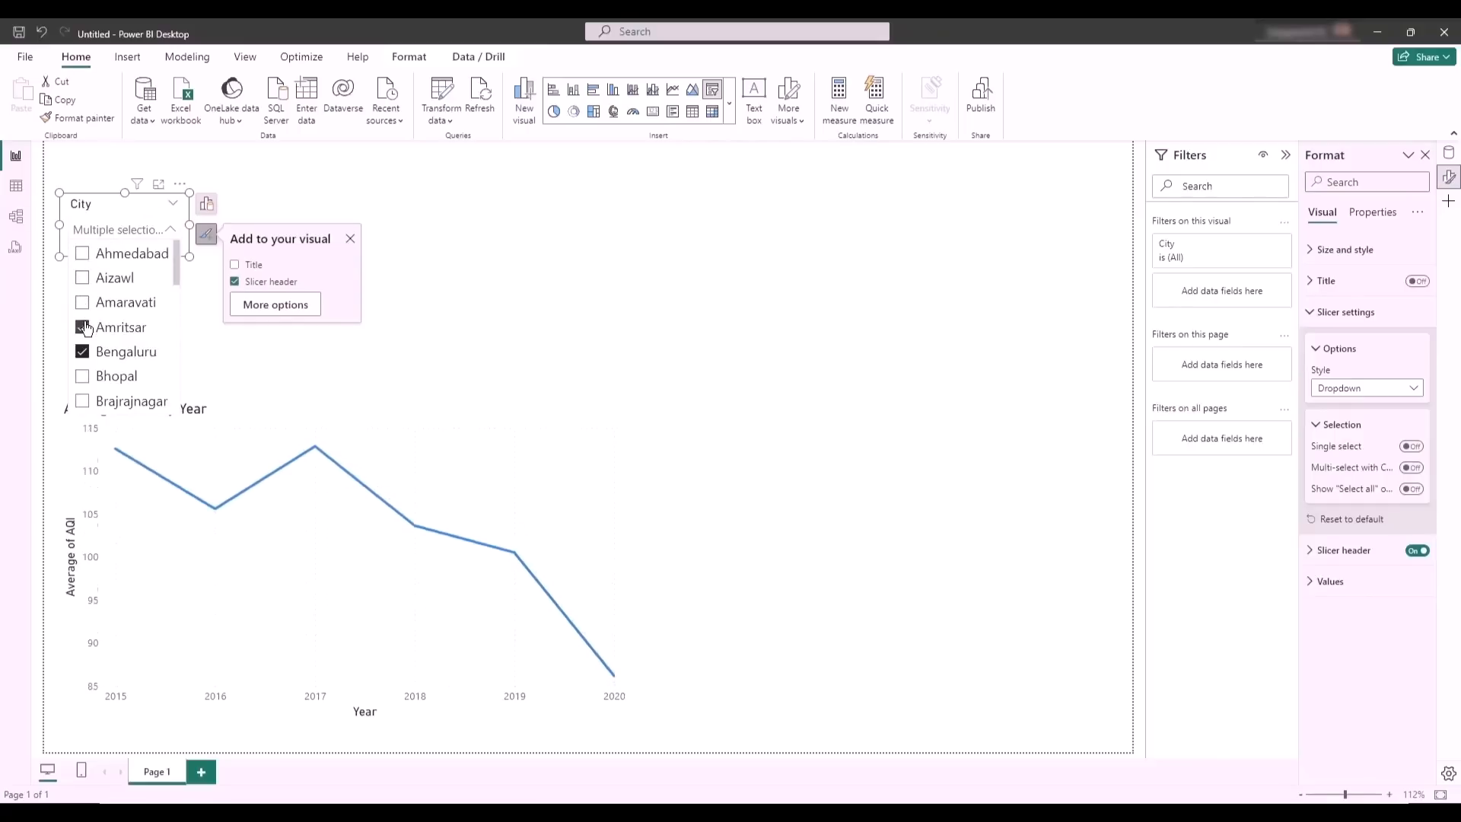
{"action": "left_click", "coordinate": [85, 327]}
{"action": "left_click", "coordinate": [82, 352]}
{"action": "left_click", "coordinate": [82, 376]}
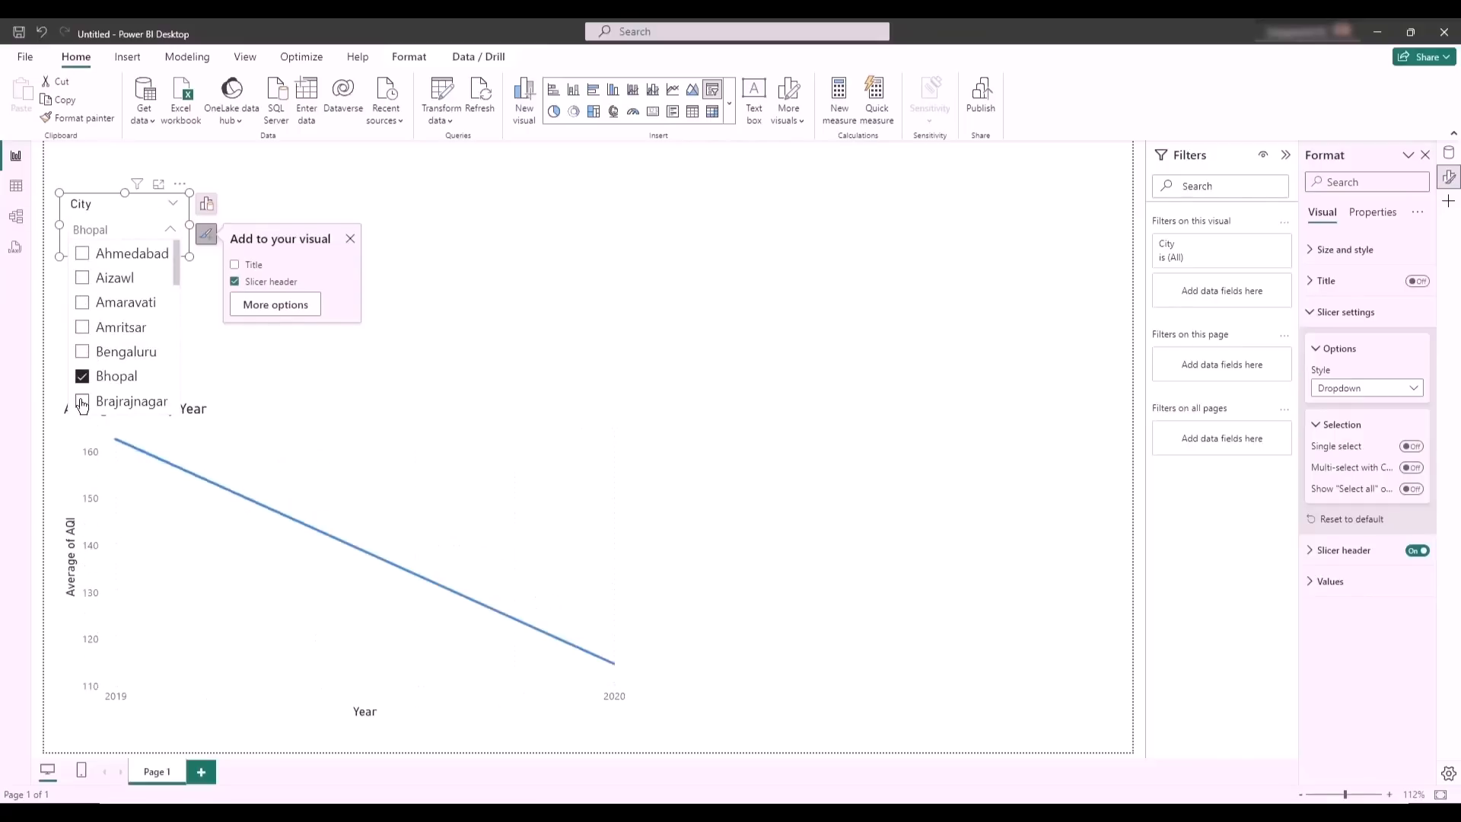
{"action": "left_click", "coordinate": [82, 401]}
{"action": "left_click", "coordinate": [82, 401]}
{"action": "left_click", "coordinate": [82, 351]}
{"action": "left_click", "coordinate": [84, 376]}
{"action": "left_click", "coordinate": [83, 353]}
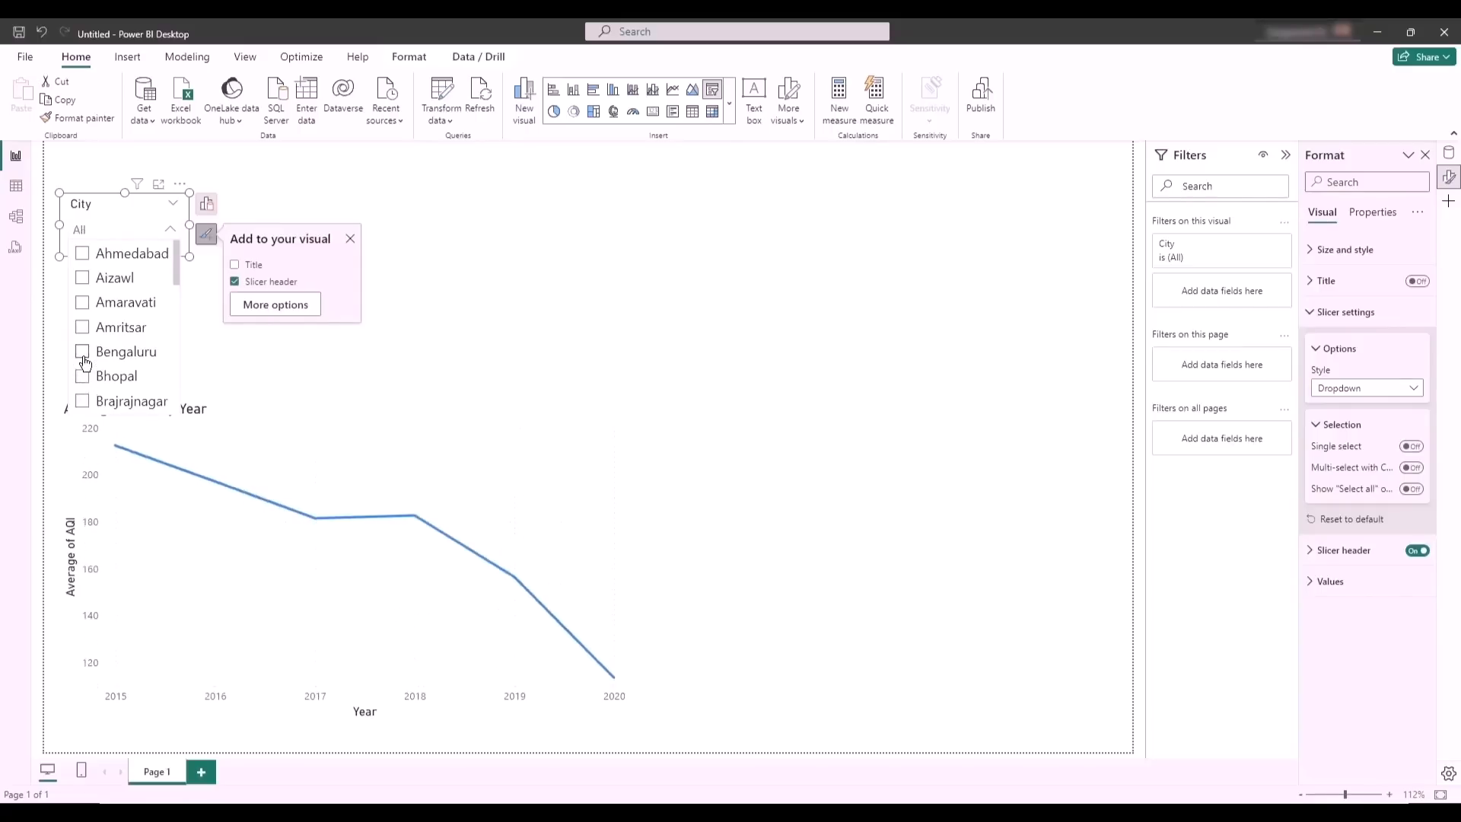
- Turn on the Show "Select all" option for the City slicer and toggle Select all on and off
{"action": "left_click", "coordinate": [1411, 492]}
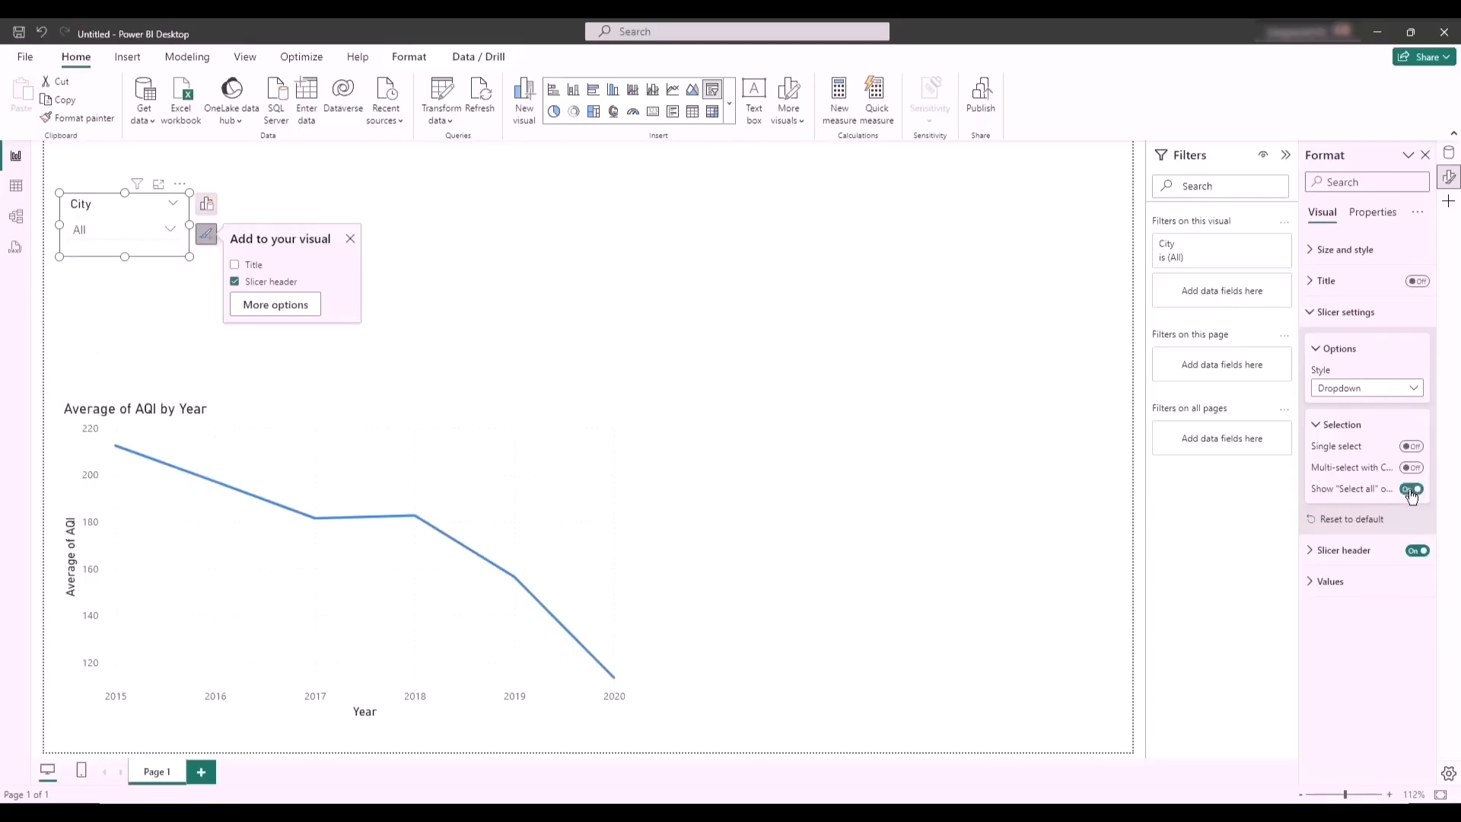
{"action": "left_click", "coordinate": [151, 227]}
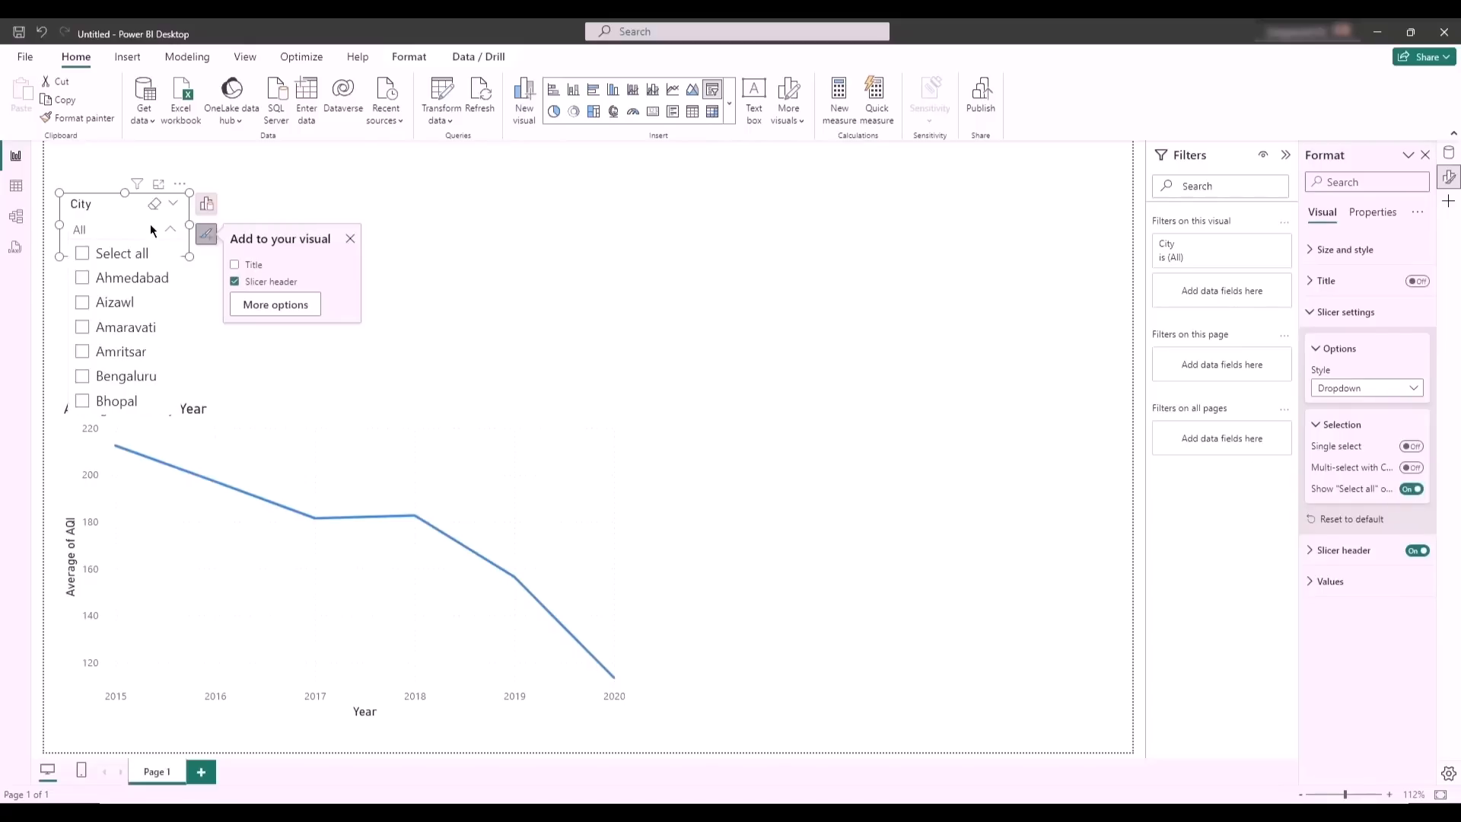
{"action": "left_click", "coordinate": [83, 255]}
{"action": "left_click", "coordinate": [84, 256]}
{"action": "left_click", "coordinate": [84, 257]}
{"action": "left_click", "coordinate": [85, 257]}
- Turn Multi-select with CTRL back on and the Show "Select all" option off for the City slicer
{"action": "left_click", "coordinate": [1411, 468]}
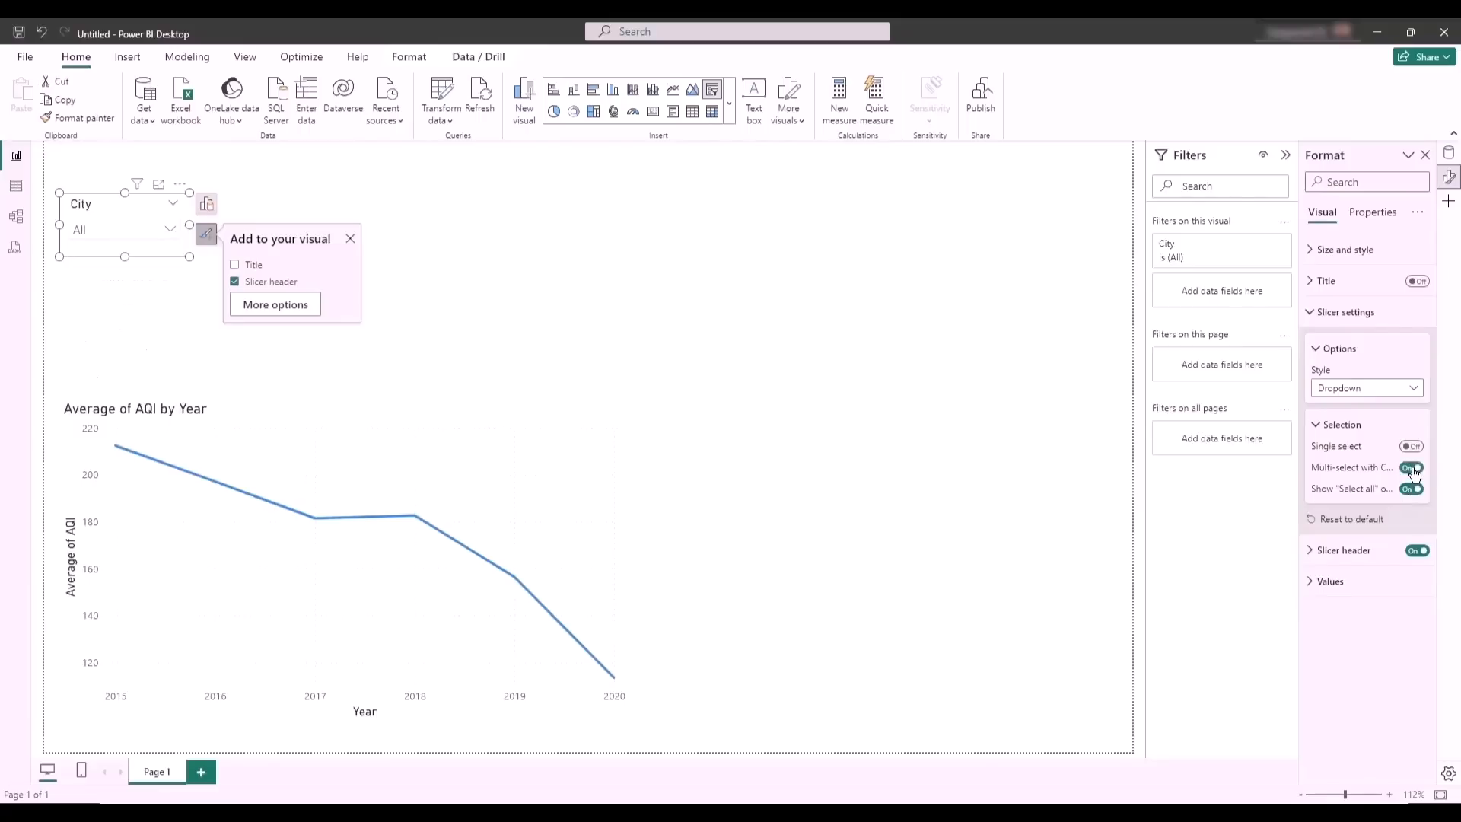
{"action": "left_click", "coordinate": [1411, 491]}
- Deselect the slicer and create a new table visual from the City field in the blank area of the report page
{"action": "left_click", "coordinate": [744, 267]}
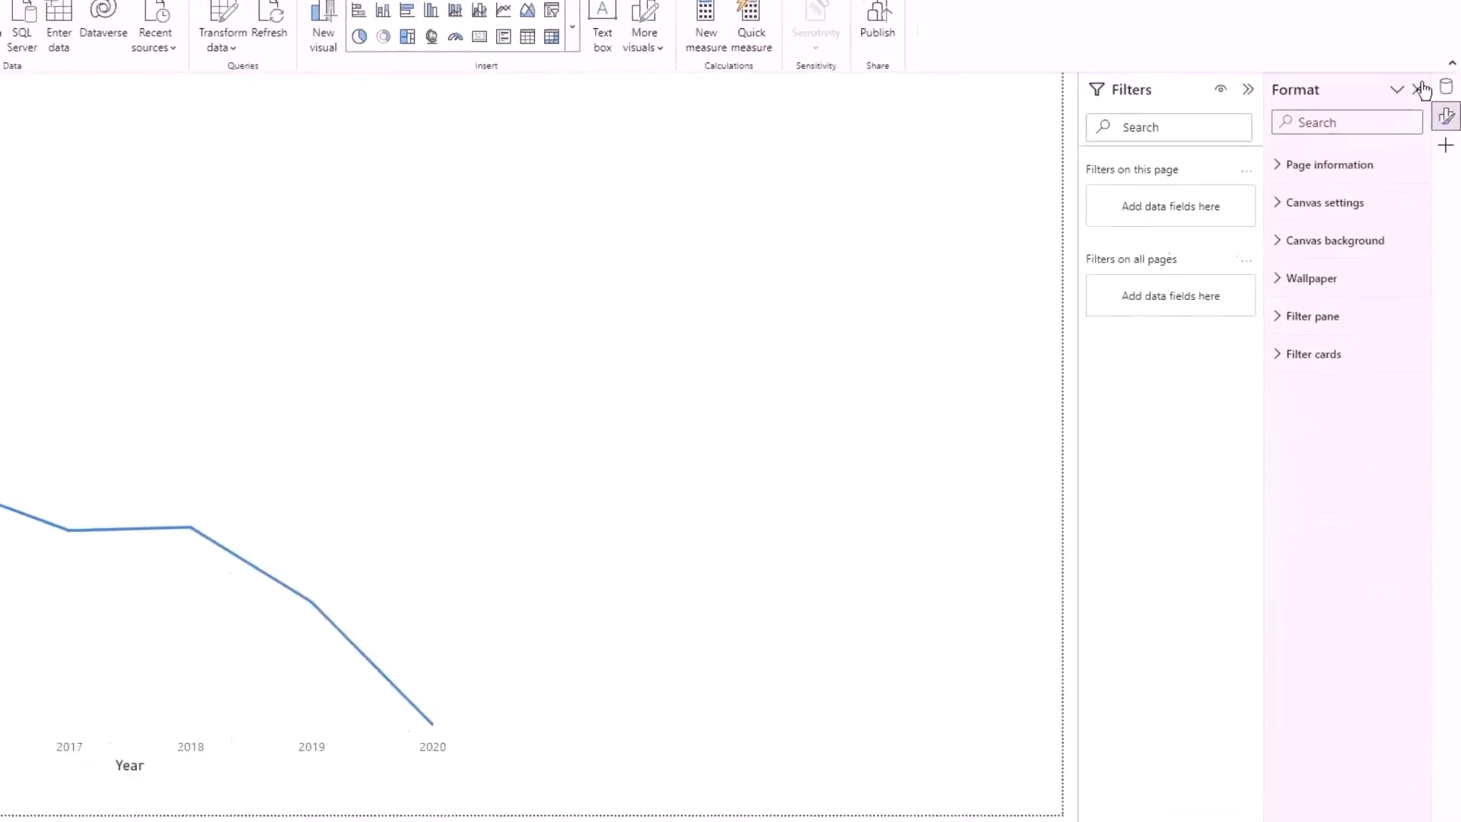
{"action": "left_click", "coordinate": [1446, 86]}
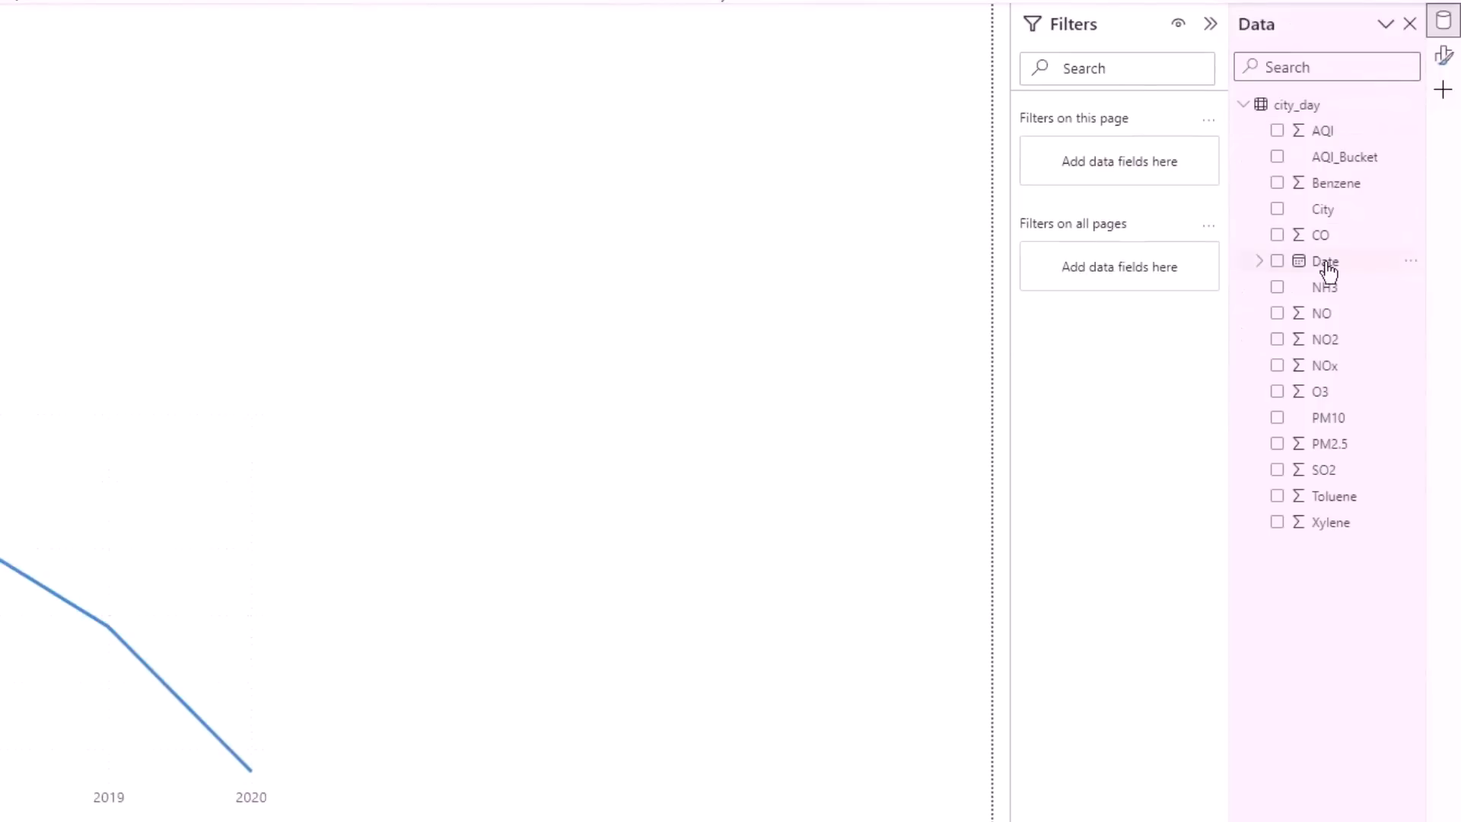
{"action": "left_click_drag", "start_coordinate": [1326, 208], "coordinate": [541, 193]}
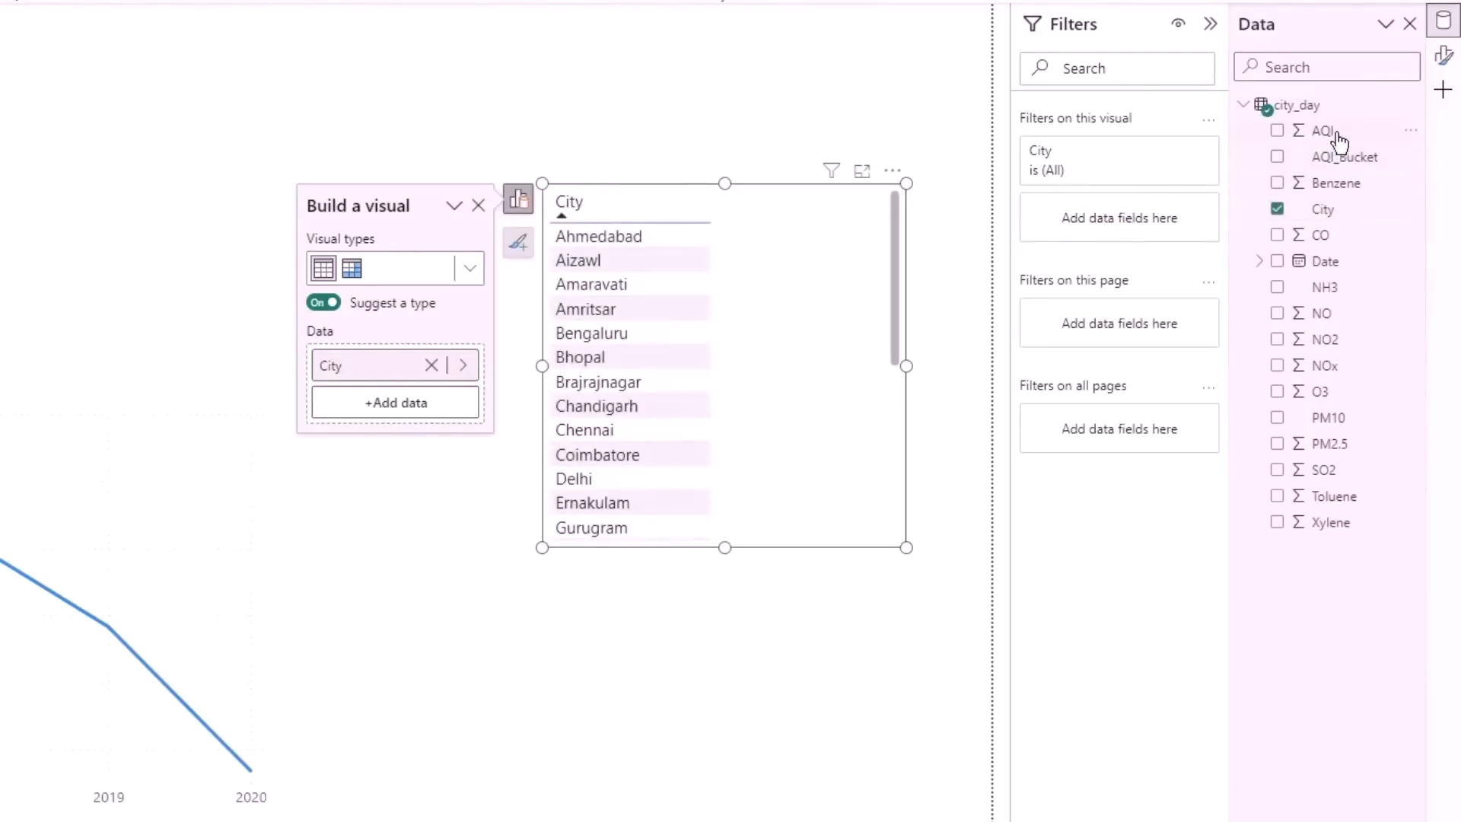
- Add AQI to the City visual, set its aggregation to Average, and shift the chart slightly down and left on the page
{"action": "left_click_drag", "start_coordinate": [1337, 136], "coordinate": [756, 407]}
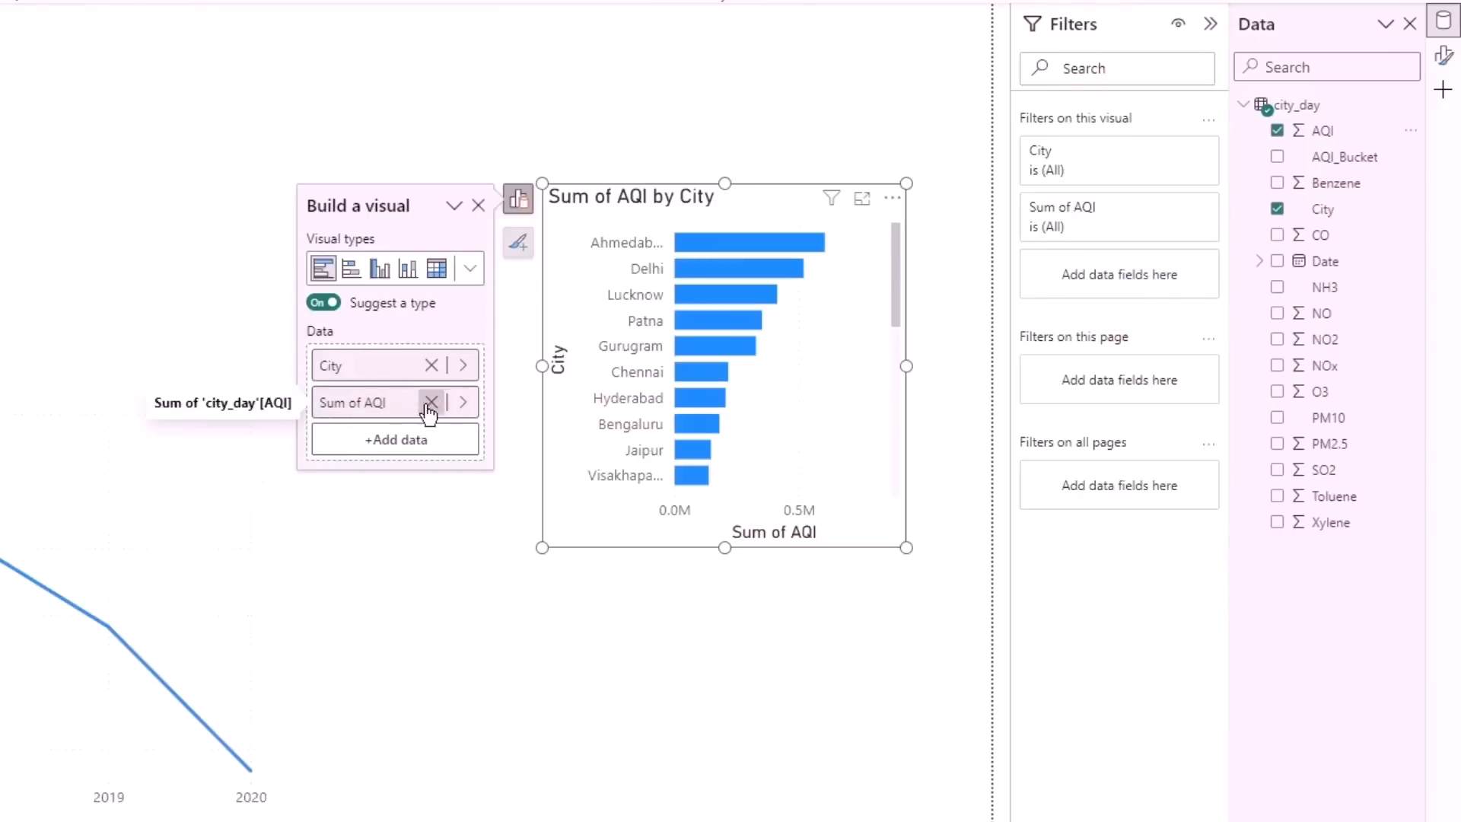
{"action": "left_click", "coordinate": [462, 402]}
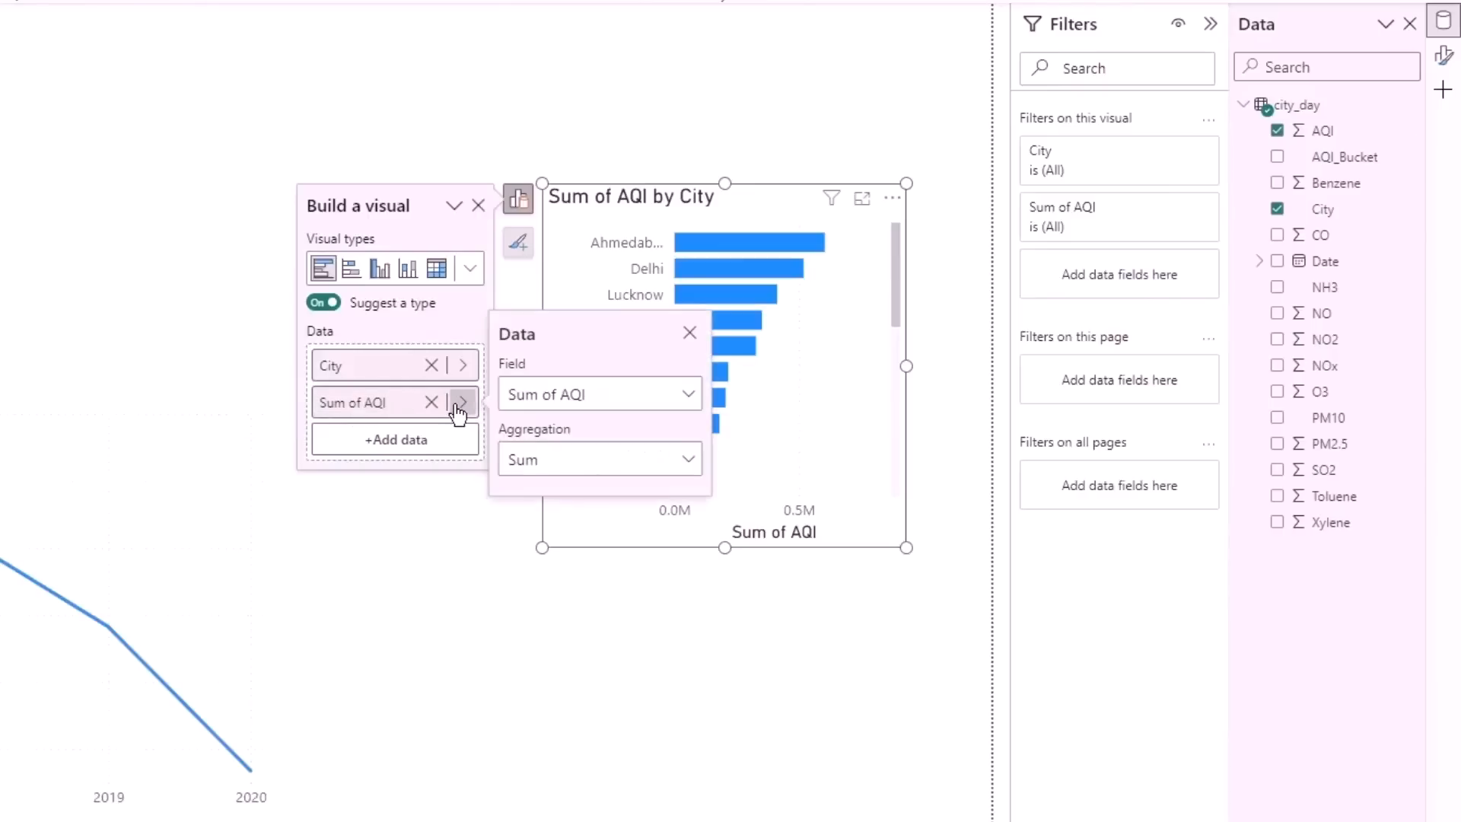
{"action": "left_click", "coordinate": [523, 456]}
{"action": "left_click", "coordinate": [531, 564]}
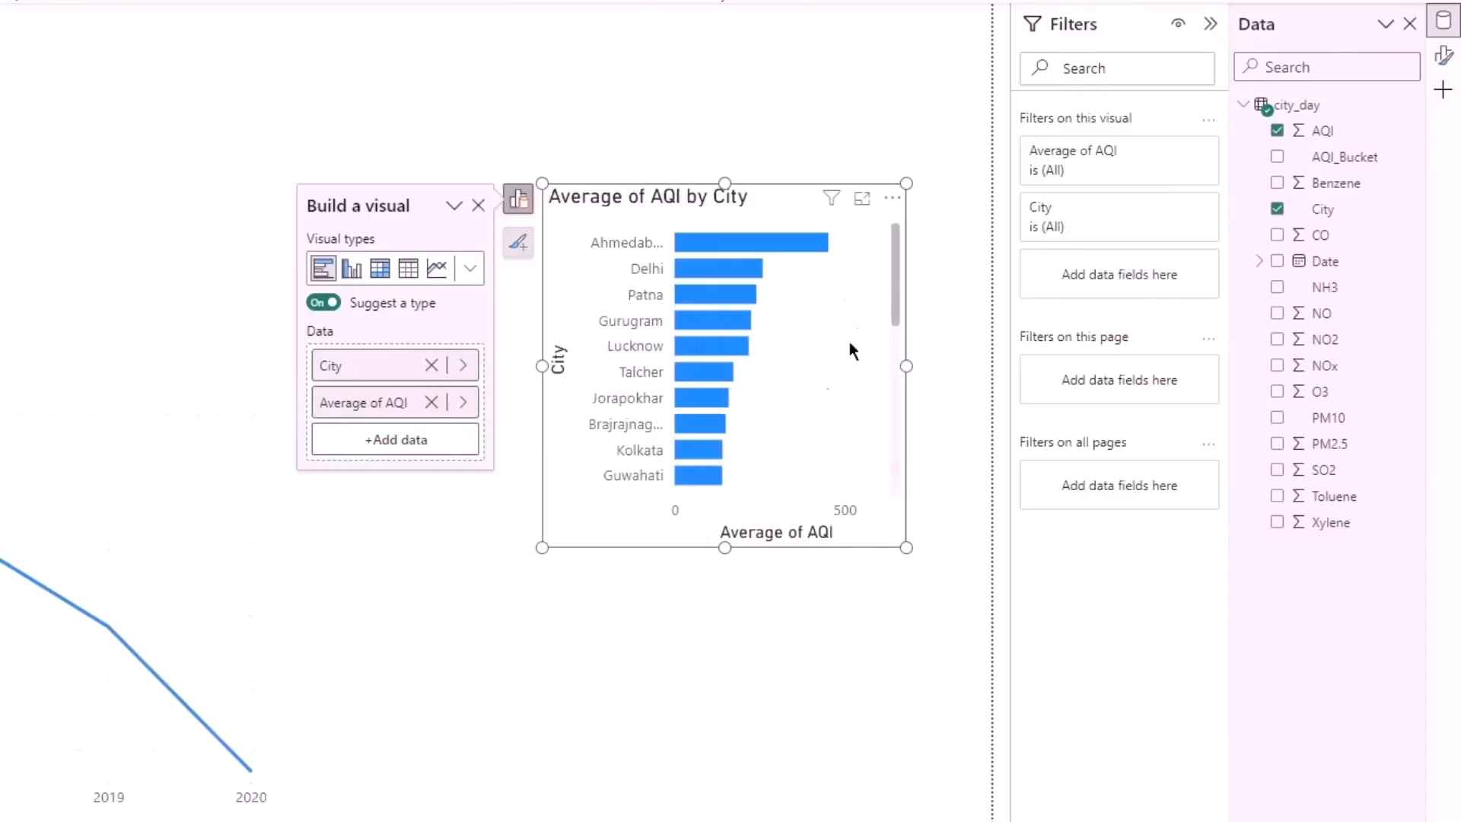
{"action": "mouse_move", "coordinate": [815, 245]}
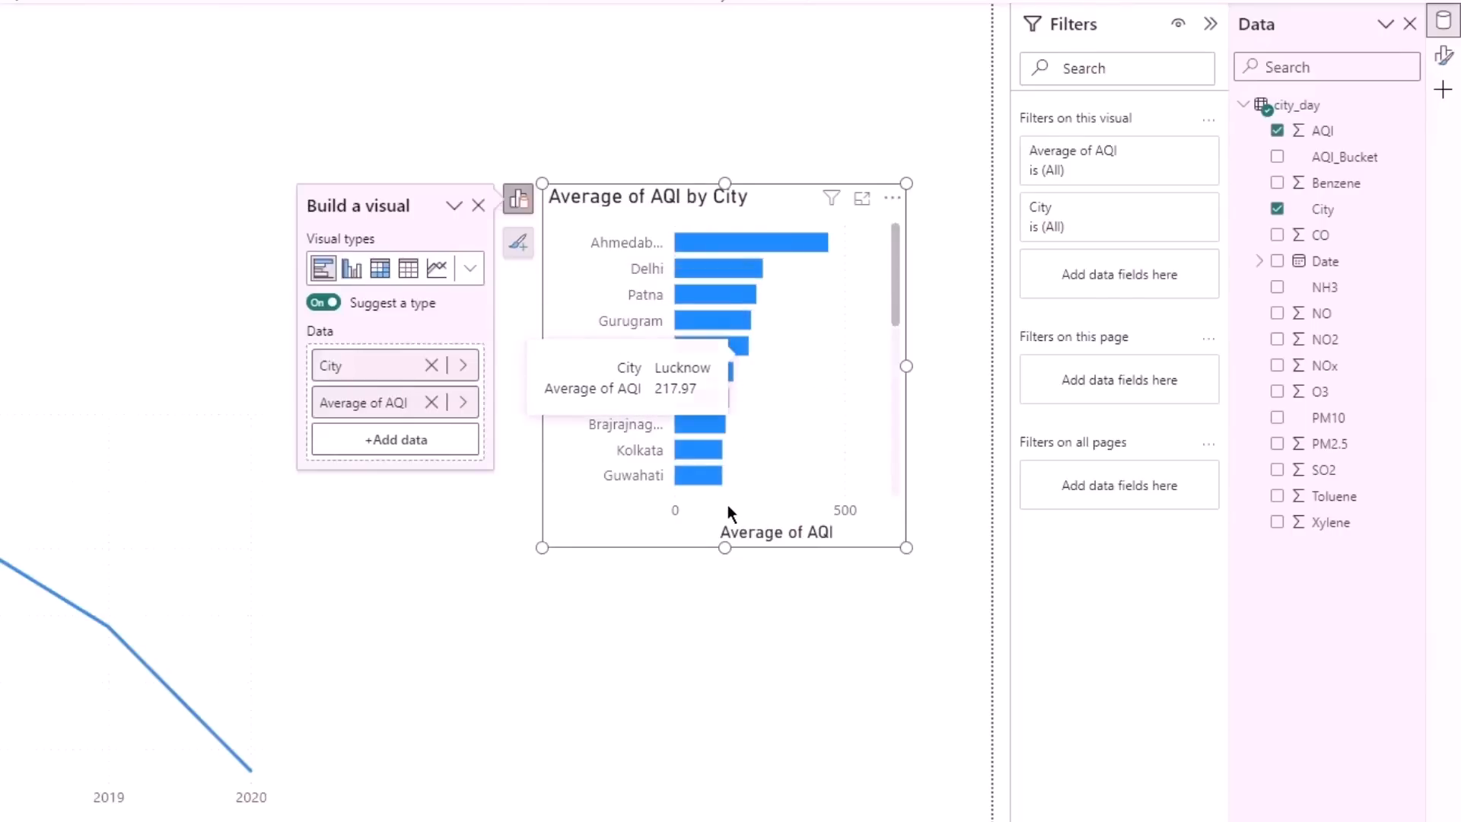
{"action": "left_click_drag", "start_coordinate": [728, 506], "coordinate": [641, 539]}
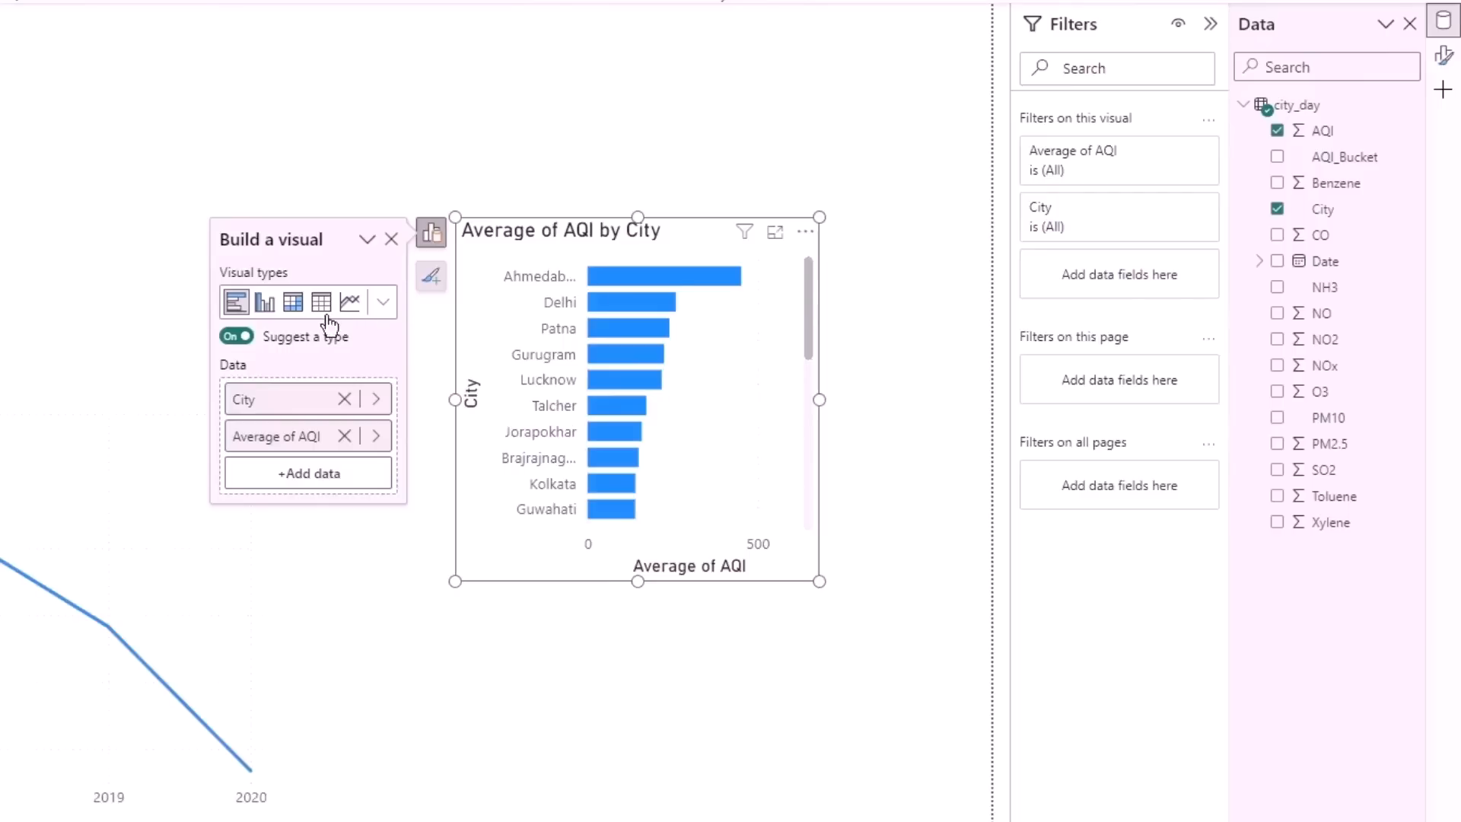
- With type suggestion turned off, add City as the chart's legend and change the visual to a stacked bar chart
{"action": "left_click", "coordinate": [239, 341]}
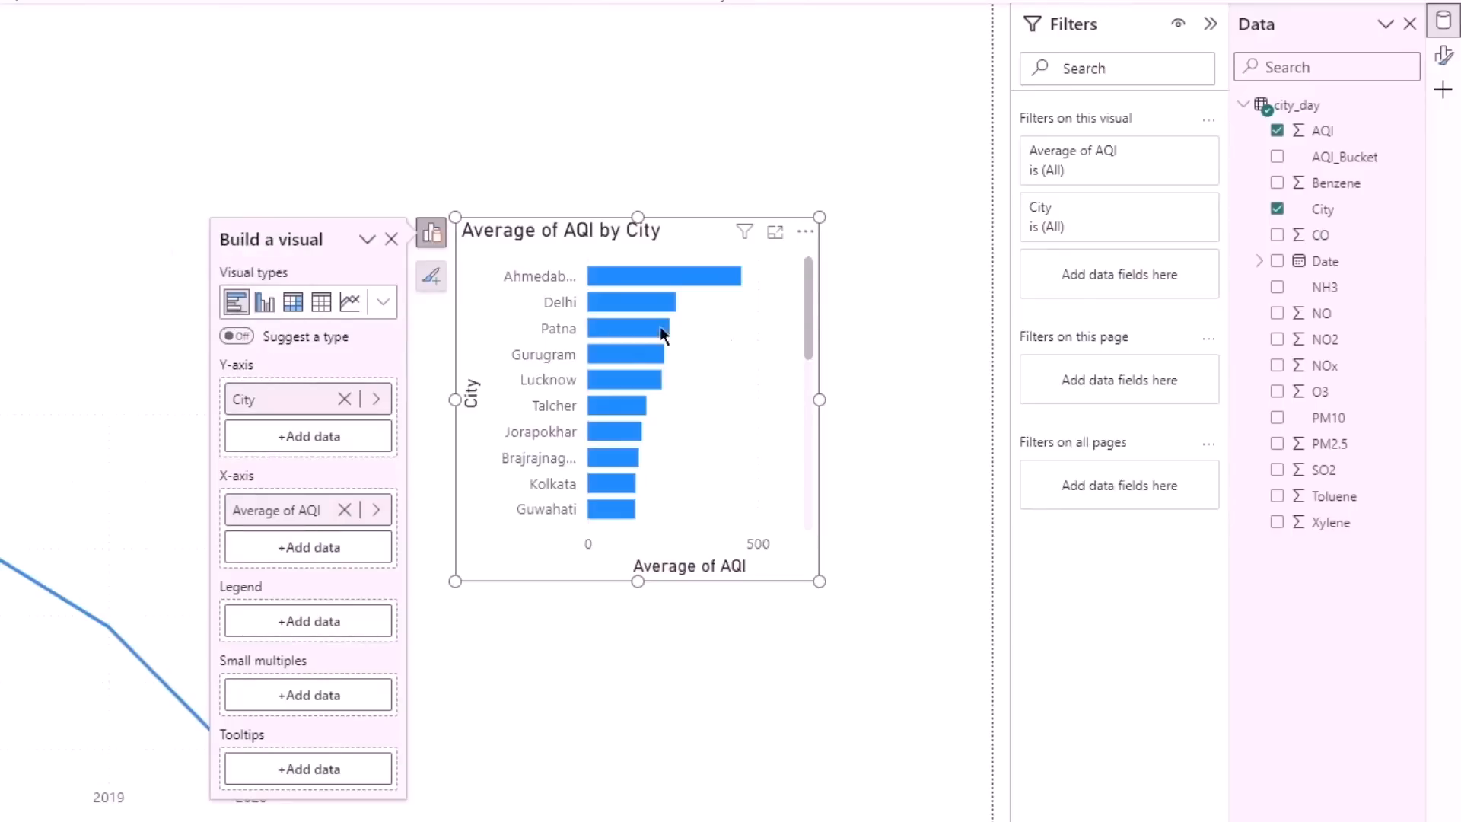
{"action": "left_click_drag", "start_coordinate": [1355, 218], "coordinate": [322, 614]}
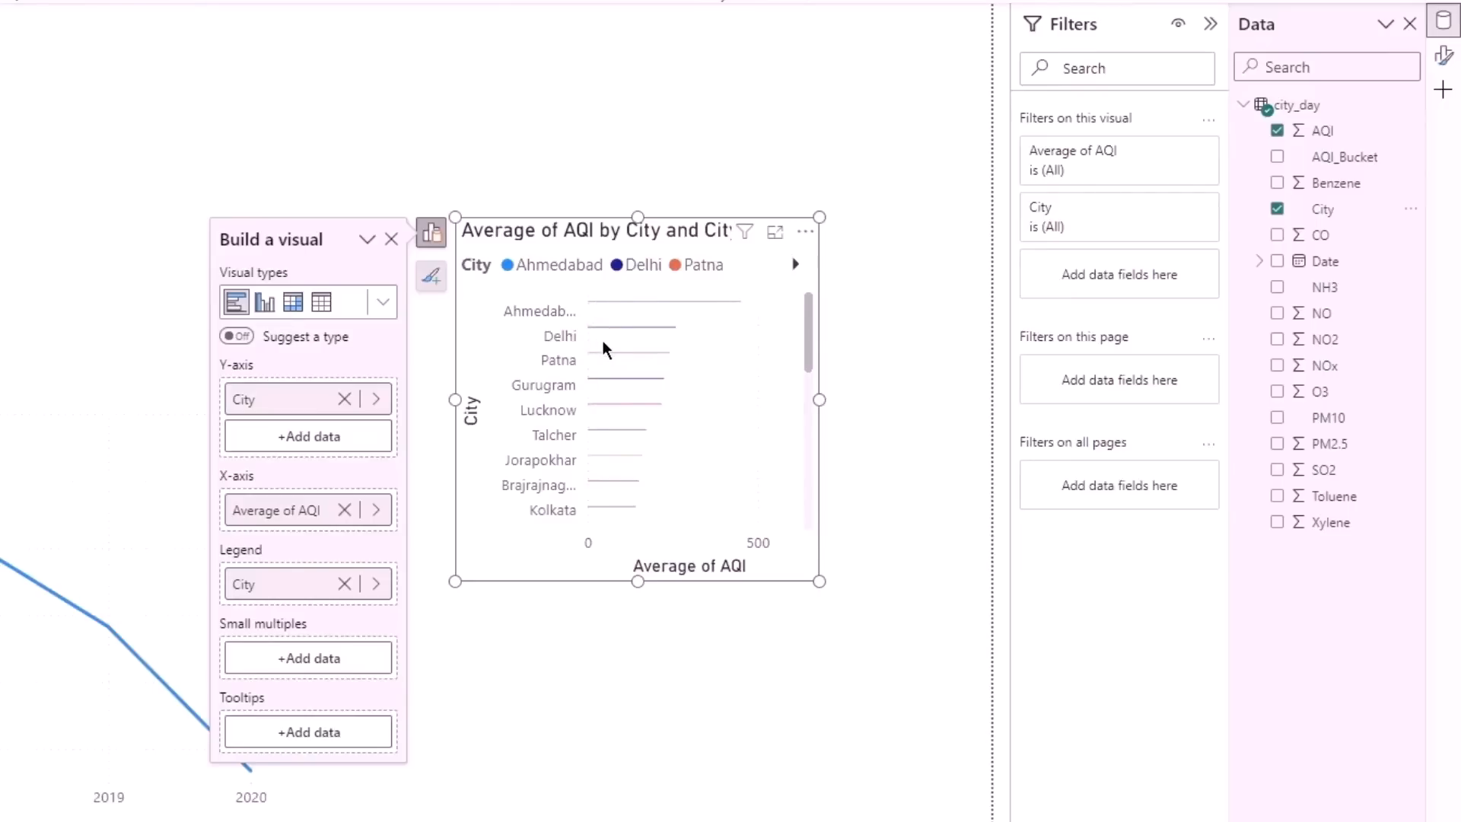
{"action": "left_click", "coordinate": [384, 304]}
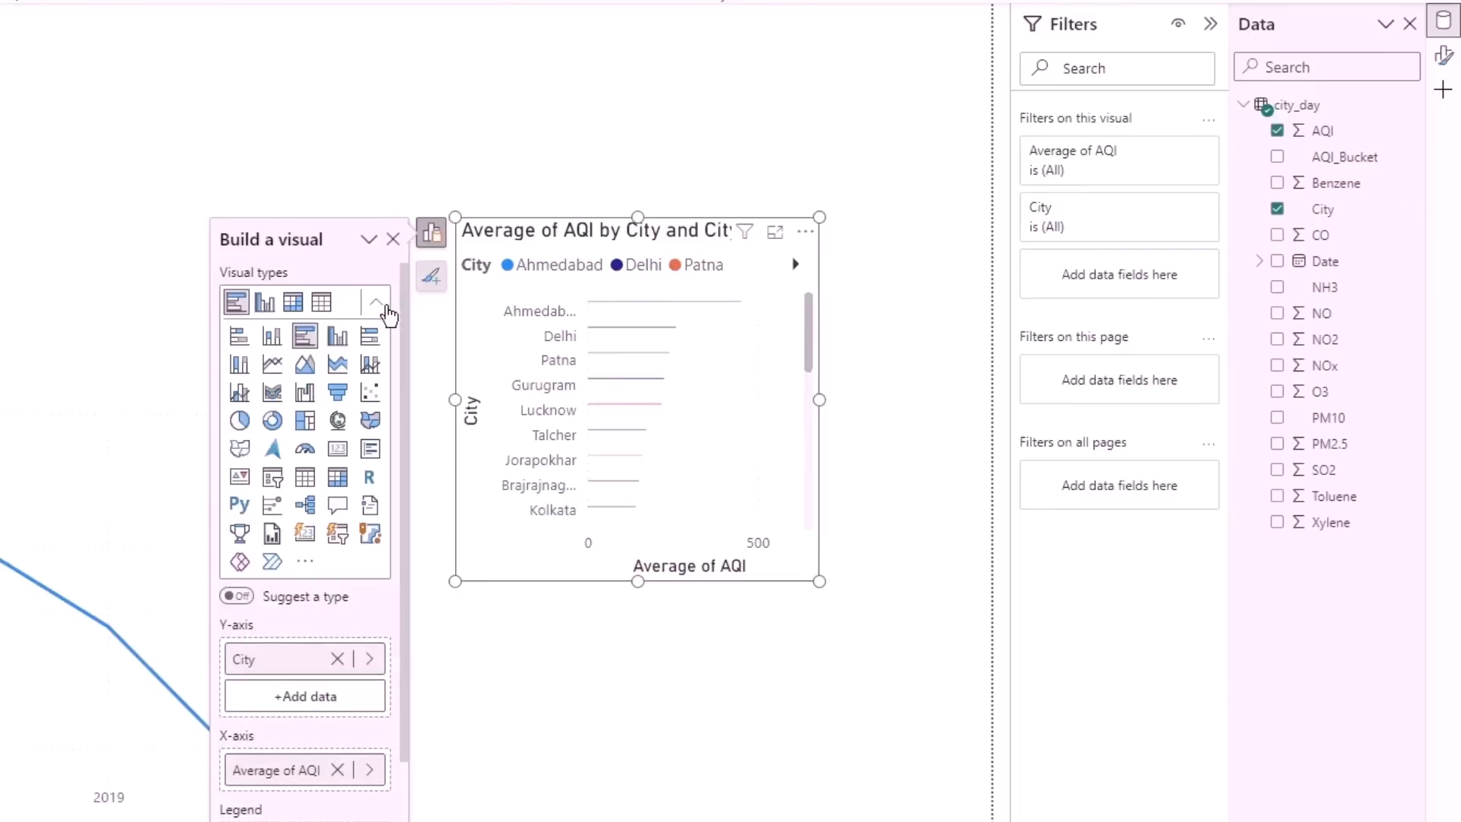
{"action": "left_click", "coordinate": [238, 338]}
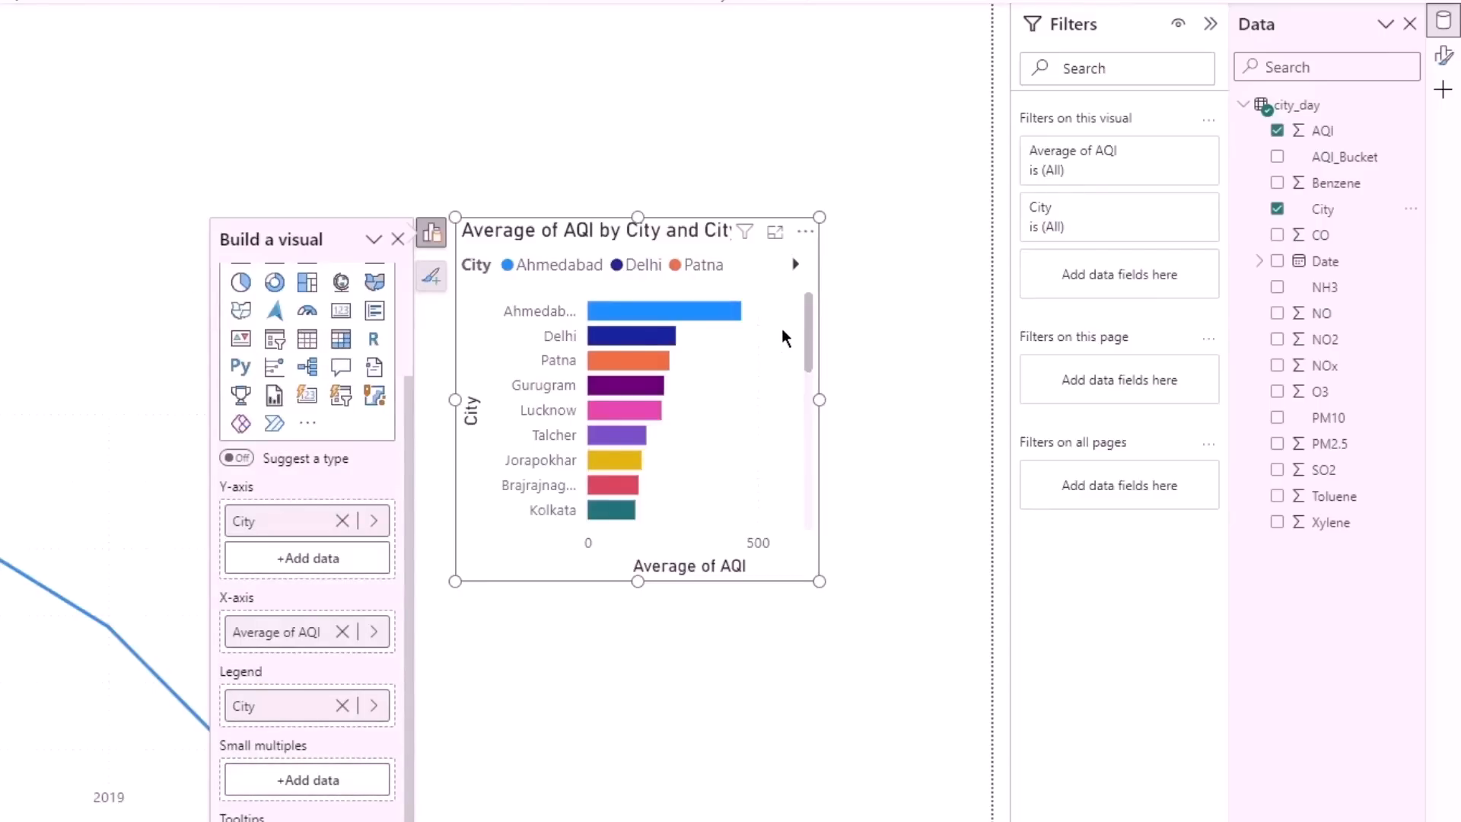
- Turn on data labels for the bar chart and look through the bars of all cities
{"action": "left_click", "coordinate": [440, 279]}
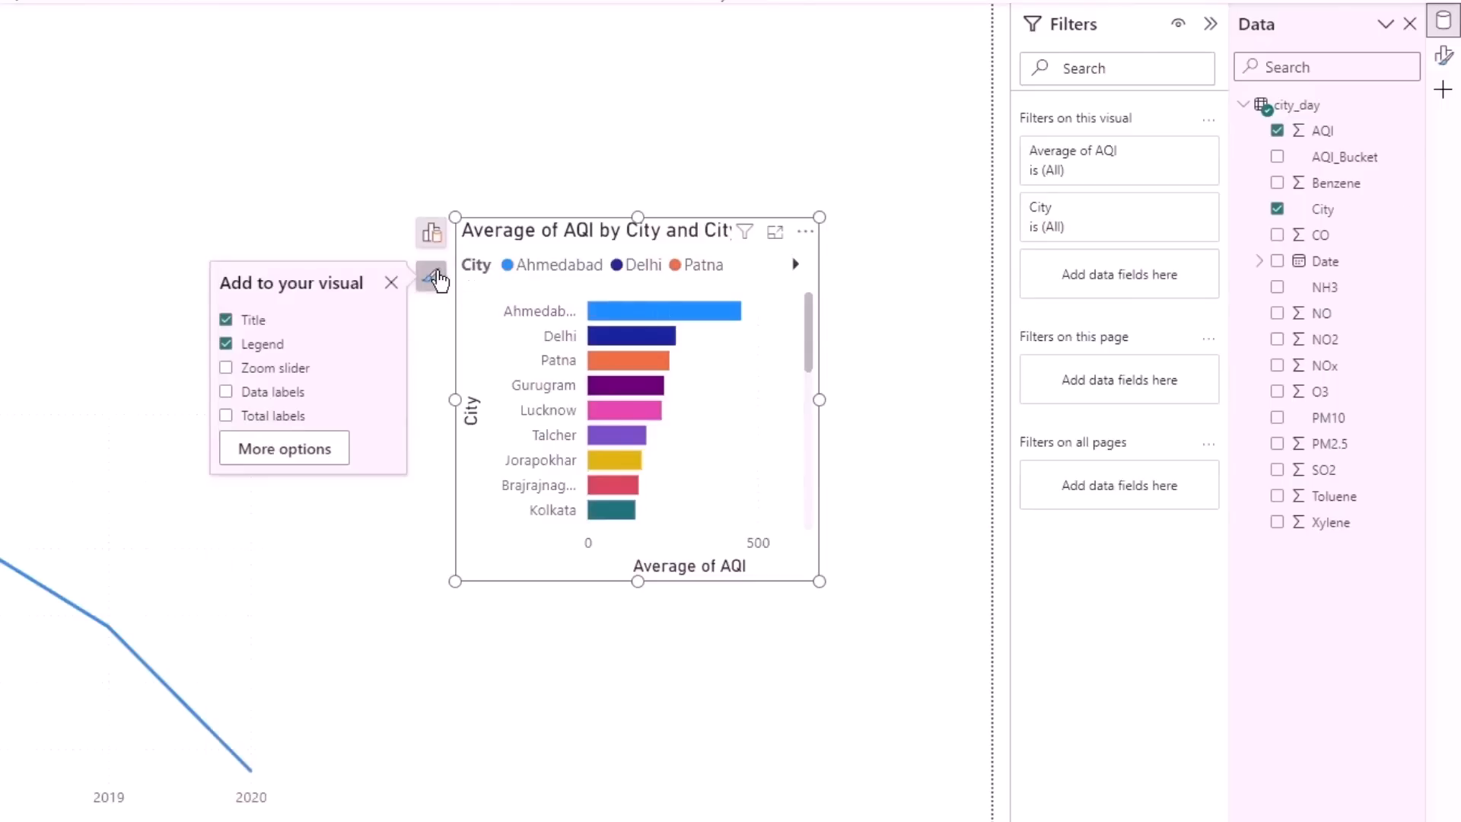
{"action": "left_click", "coordinate": [226, 392]}
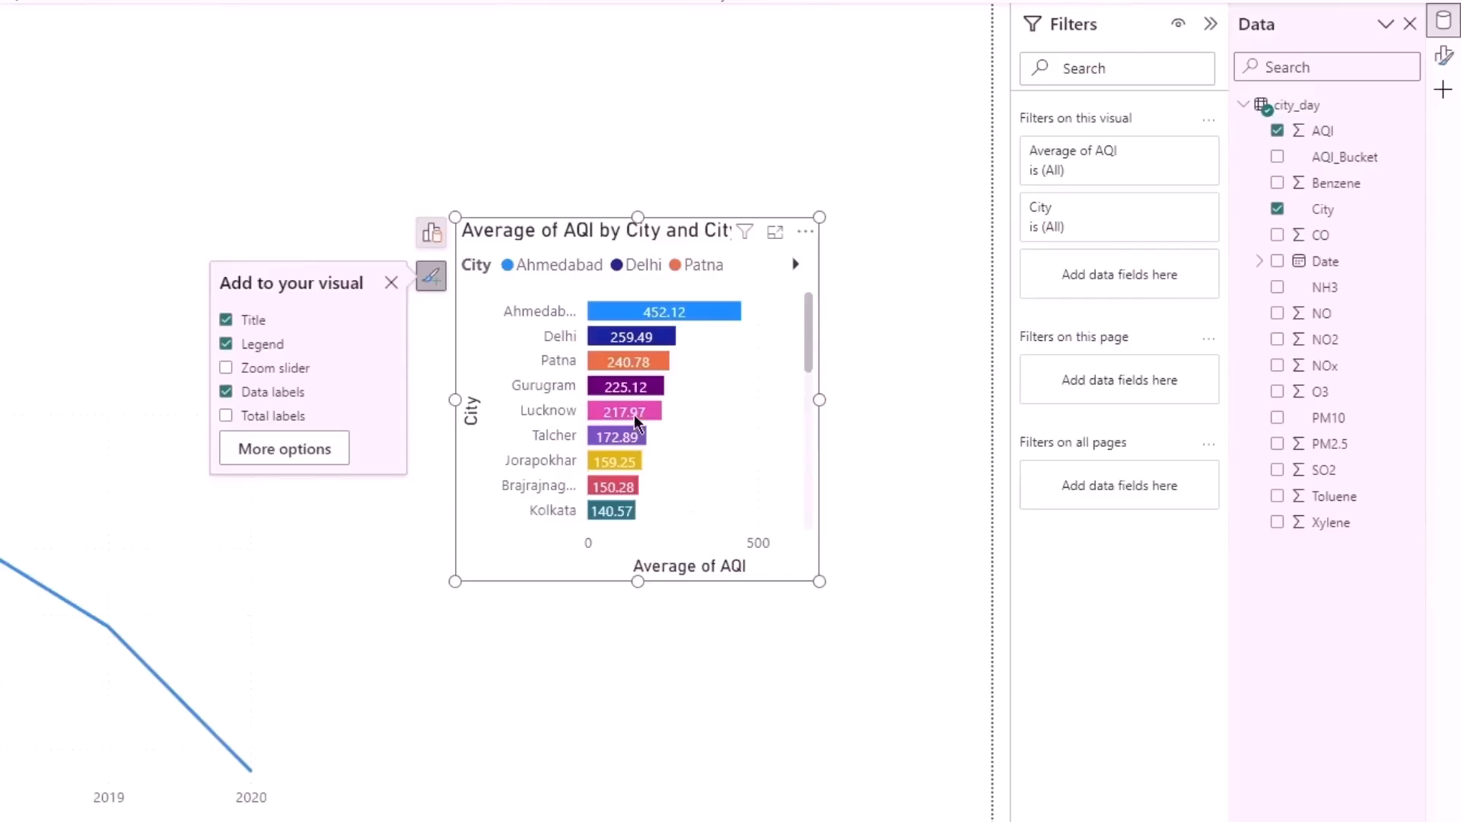
{"action": "scroll", "coordinate": [634, 414], "scroll_direction": "down", "scroll_amount": 5}
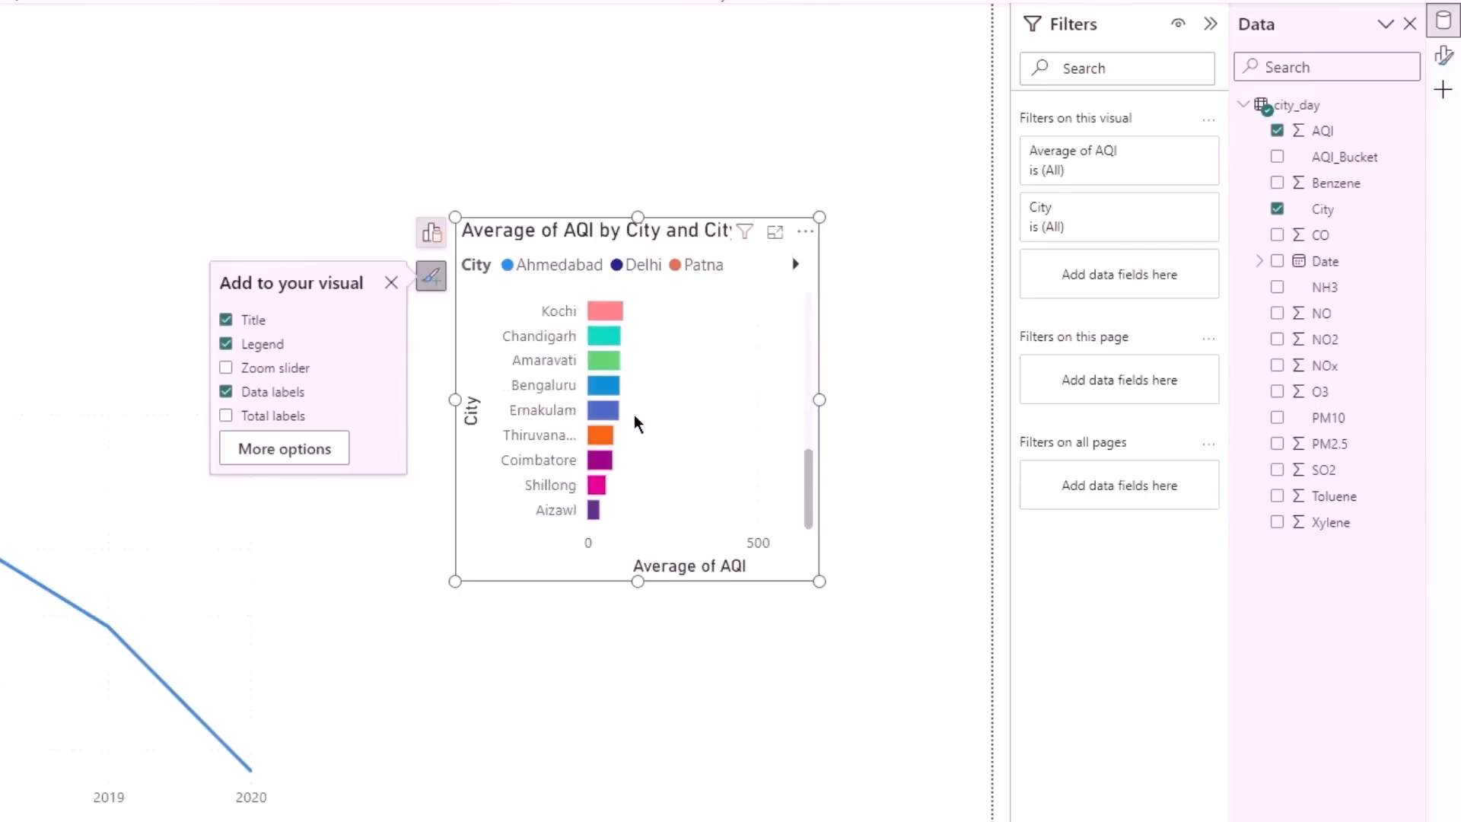
{"action": "scroll", "coordinate": [634, 417], "scroll_direction": "up", "scroll_amount": 5}
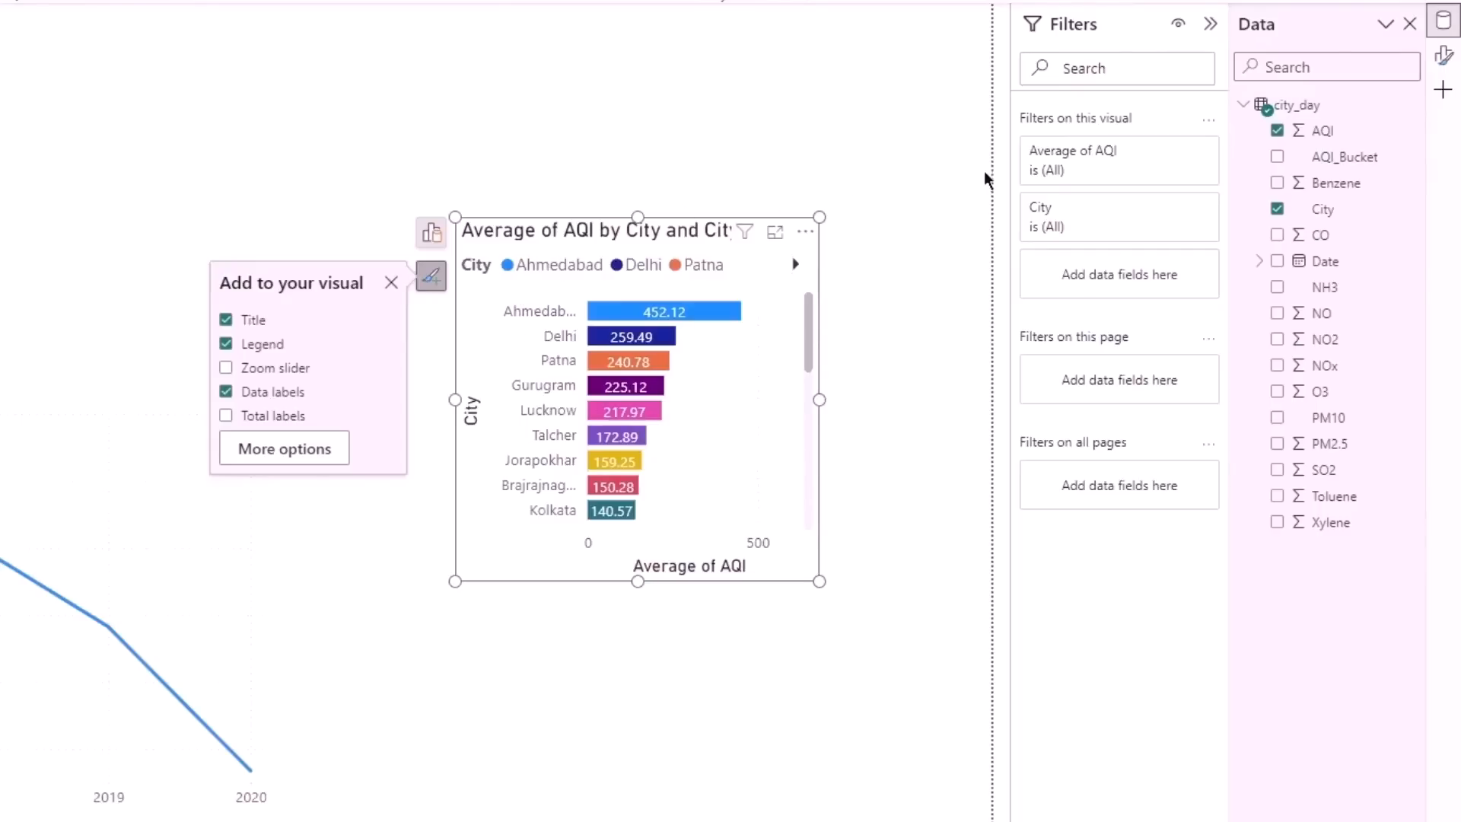
- Try basic filtering of the bar chart by Ahmedabad and Aizawl, and deselect both cities again
{"action": "left_click", "coordinate": [1106, 219]}
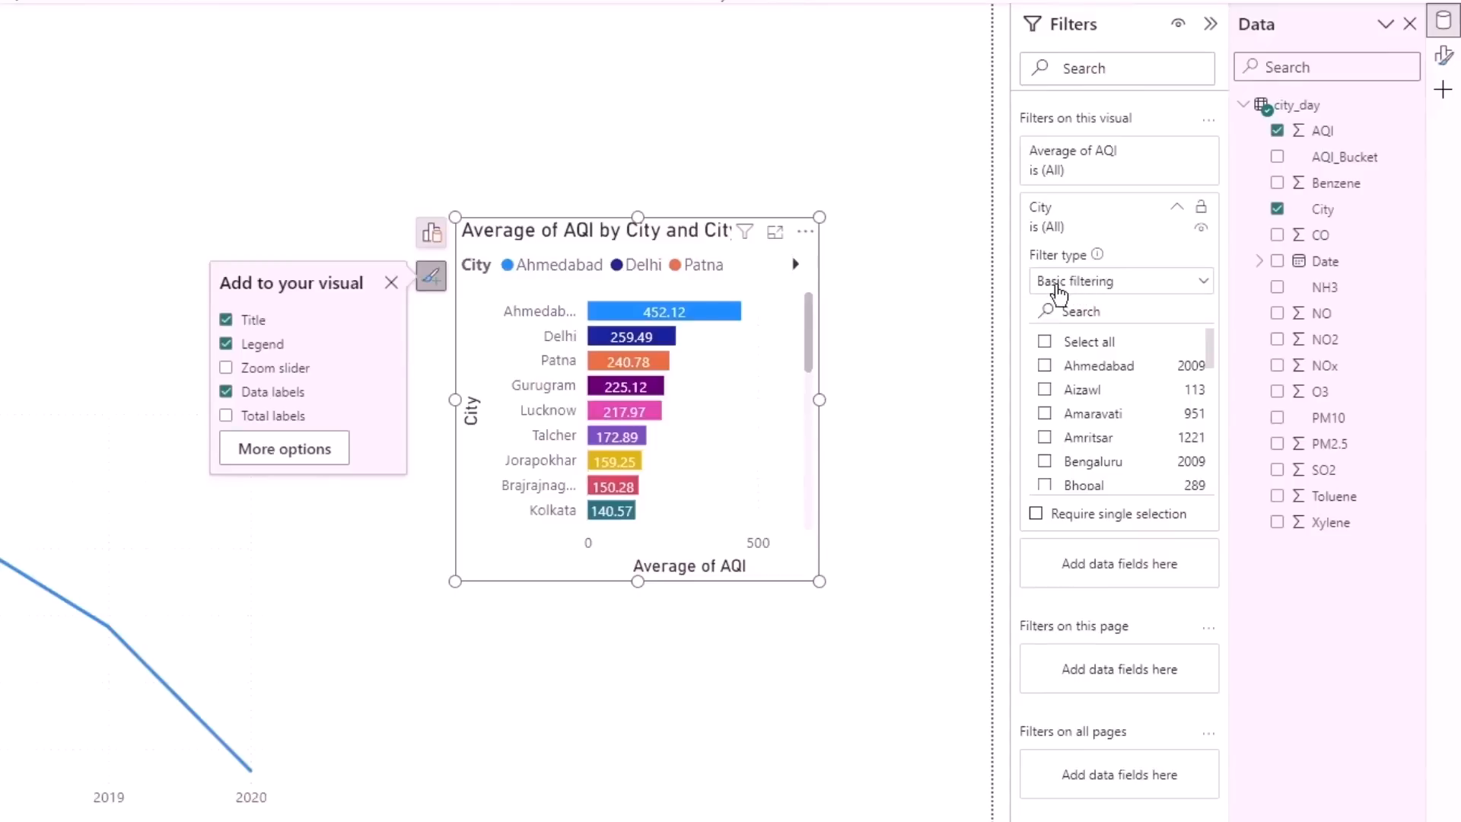
{"action": "left_click", "coordinate": [1045, 369]}
{"action": "left_click", "coordinate": [1044, 392]}
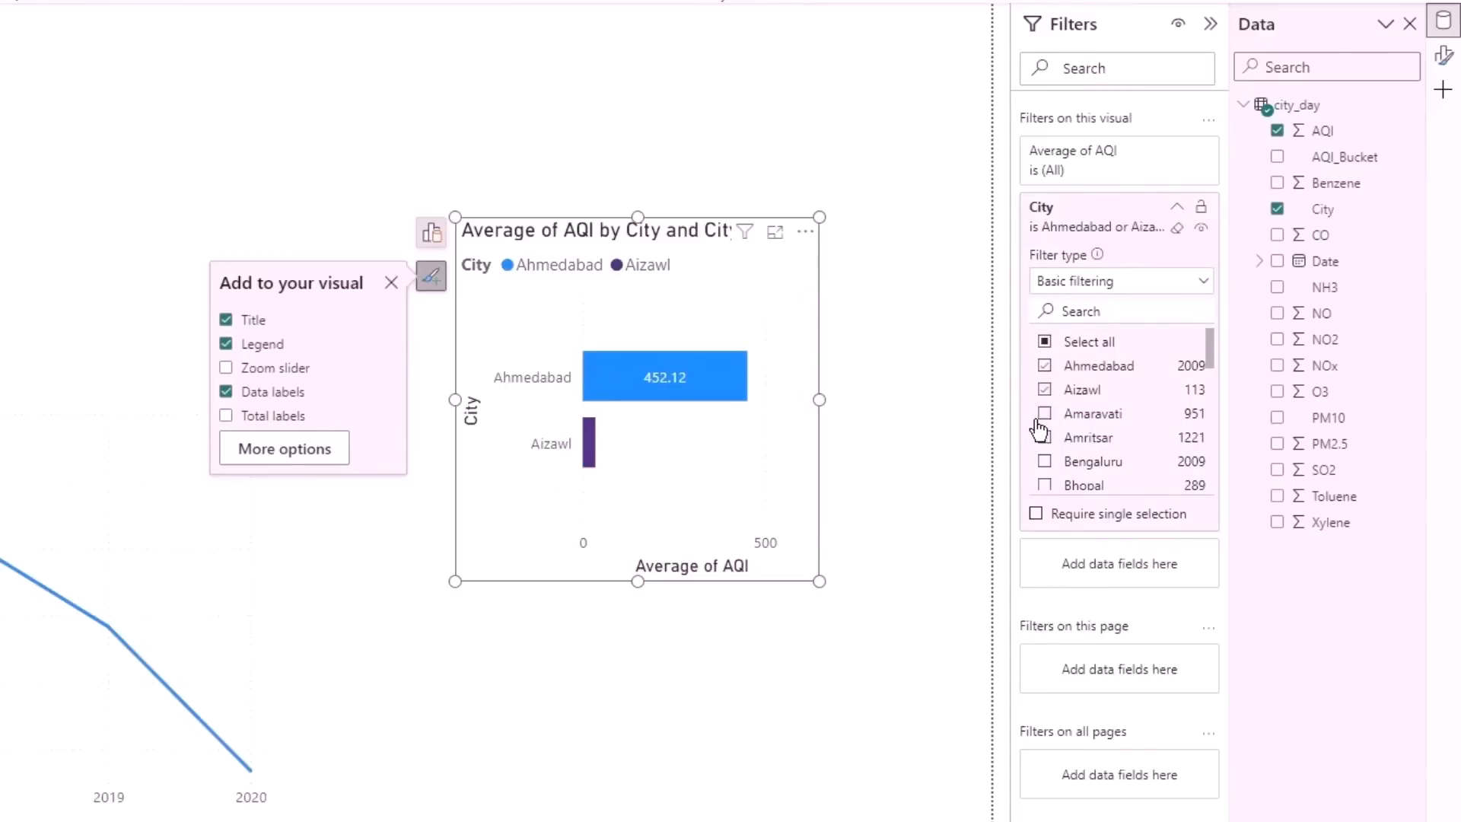
{"action": "left_click", "coordinate": [1045, 390]}
{"action": "left_click", "coordinate": [1047, 367]}
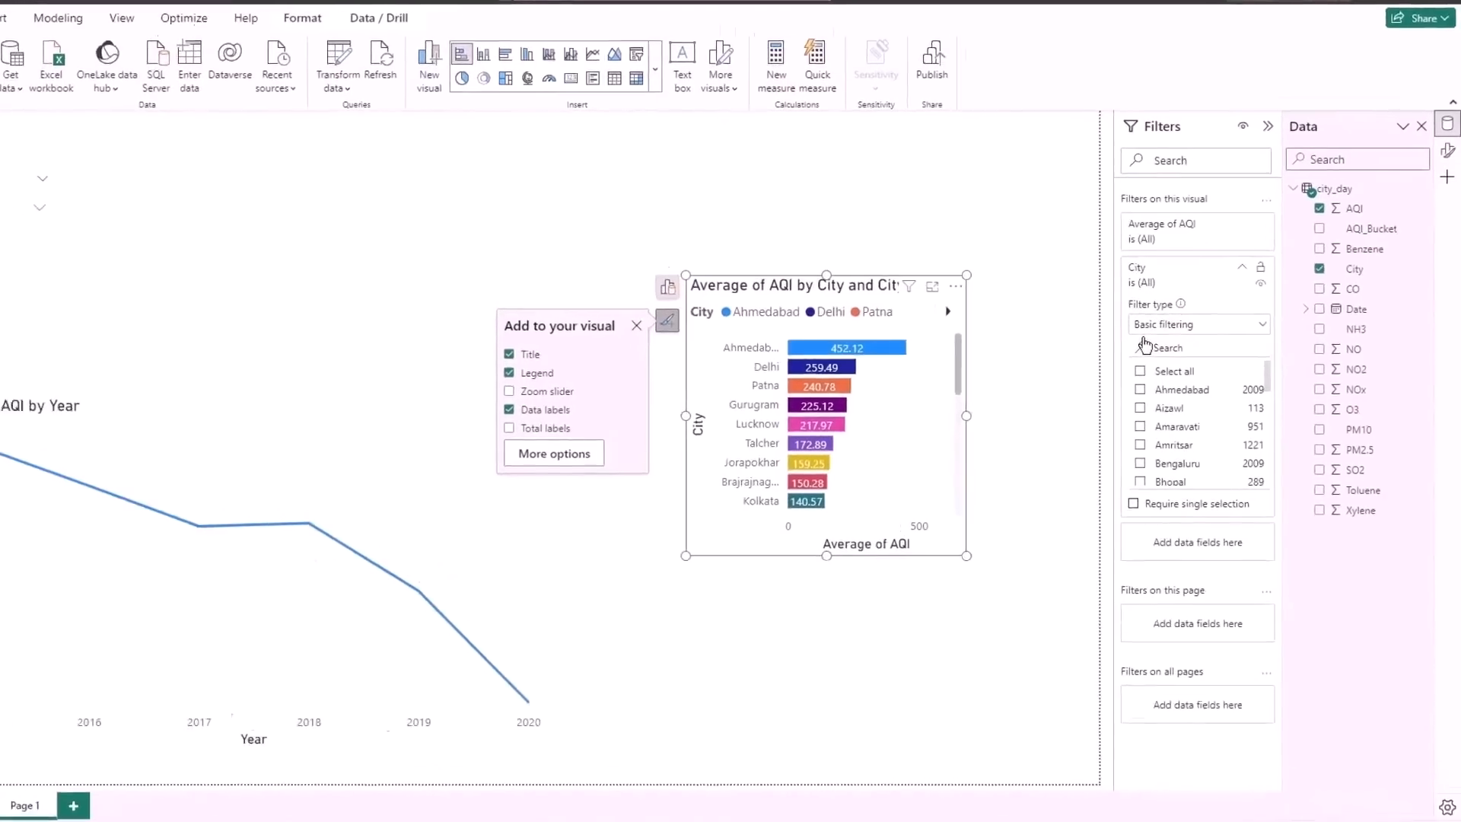
- Switch the chart's City filter to the Top N type and set it to show the top 3 items
{"action": "left_click", "coordinate": [1159, 328]}
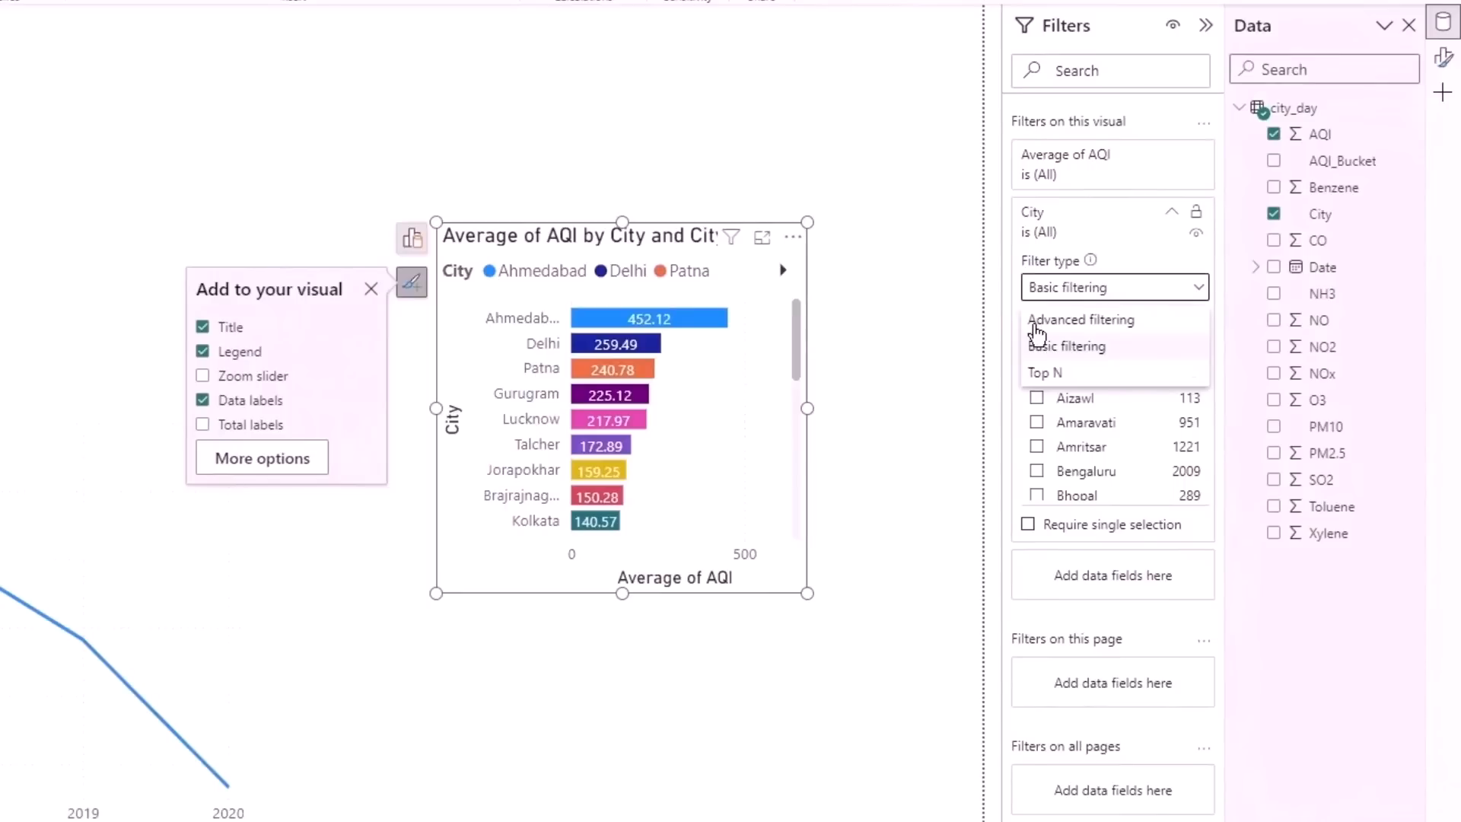
{"action": "left_click", "coordinate": [1047, 374]}
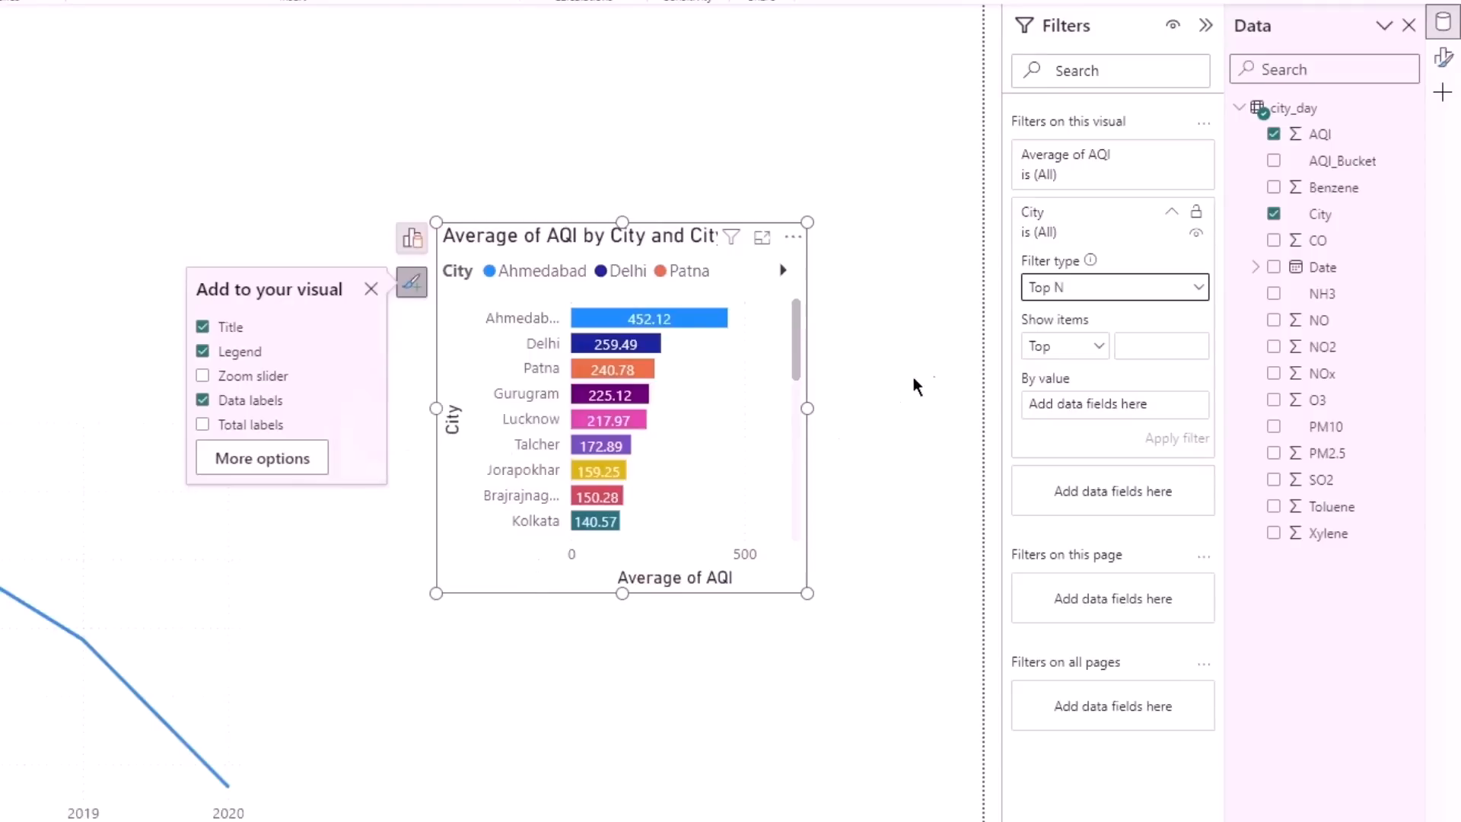
{"action": "left_click", "coordinate": [1188, 346]}
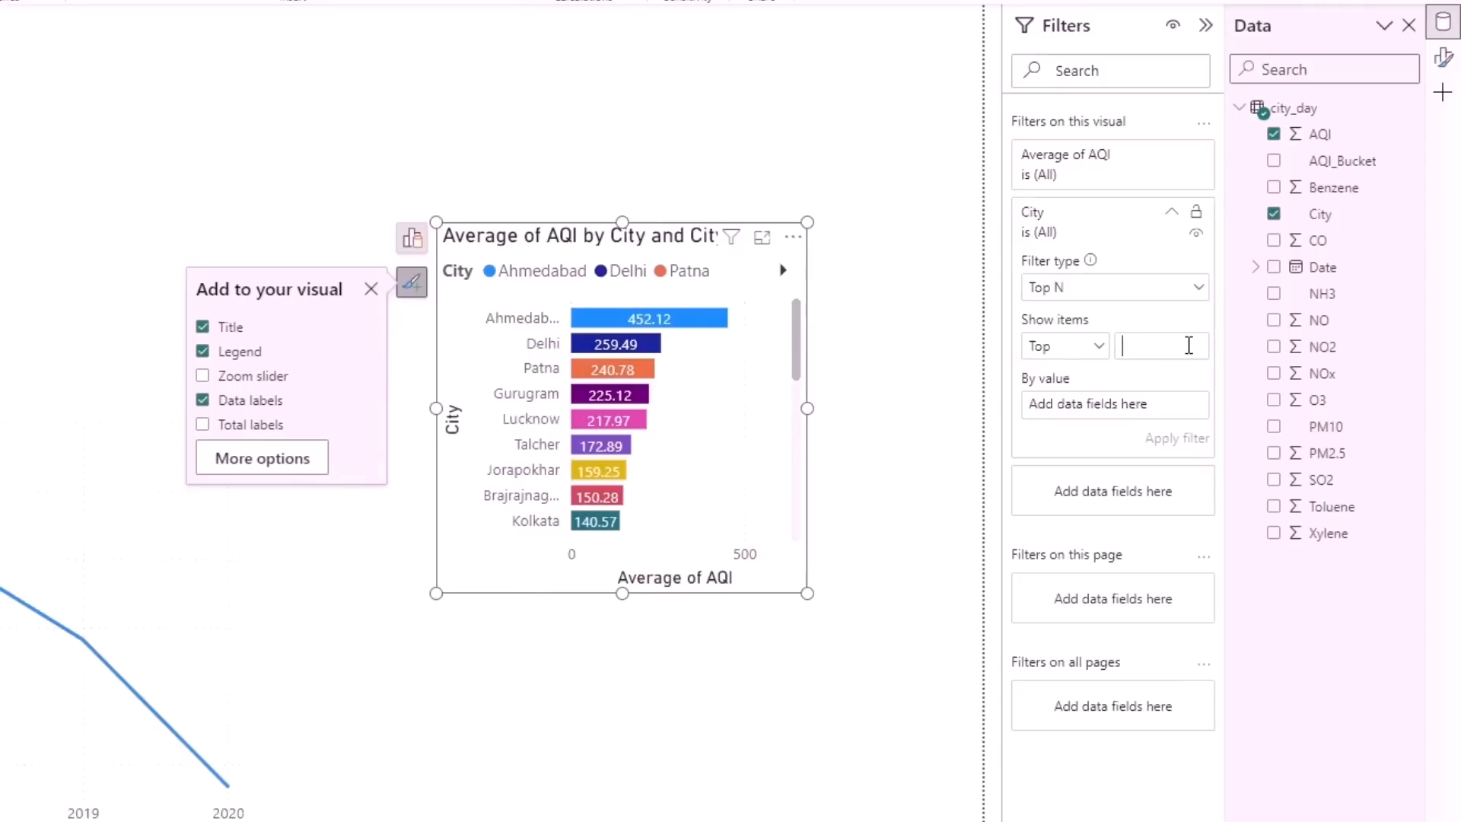
{"action": "type", "text": "3"}
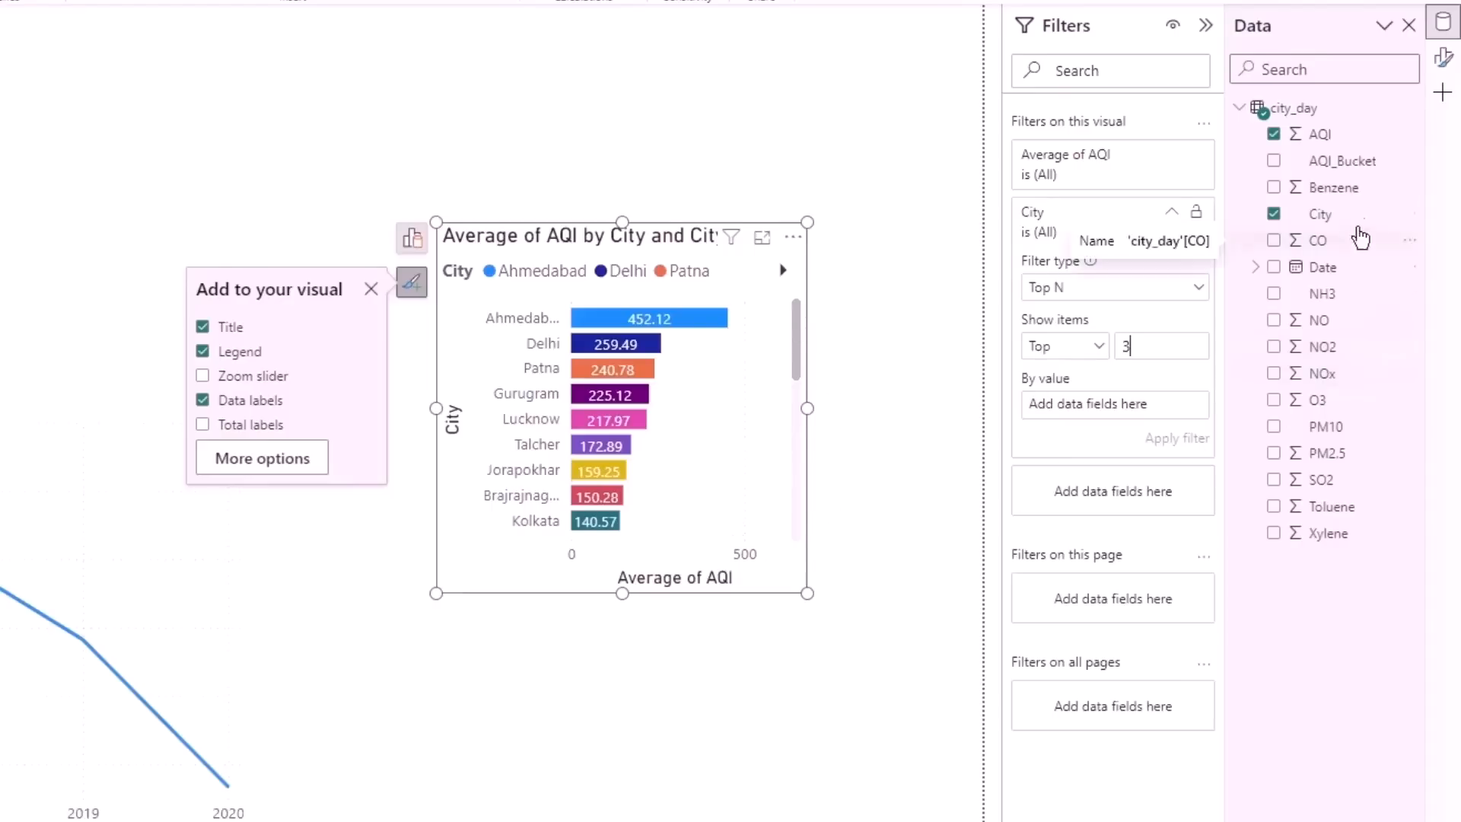
- Use AQI aggregated as Average as the Top N filter's value and apply the filter
{"action": "left_click", "coordinate": [1344, 137]}
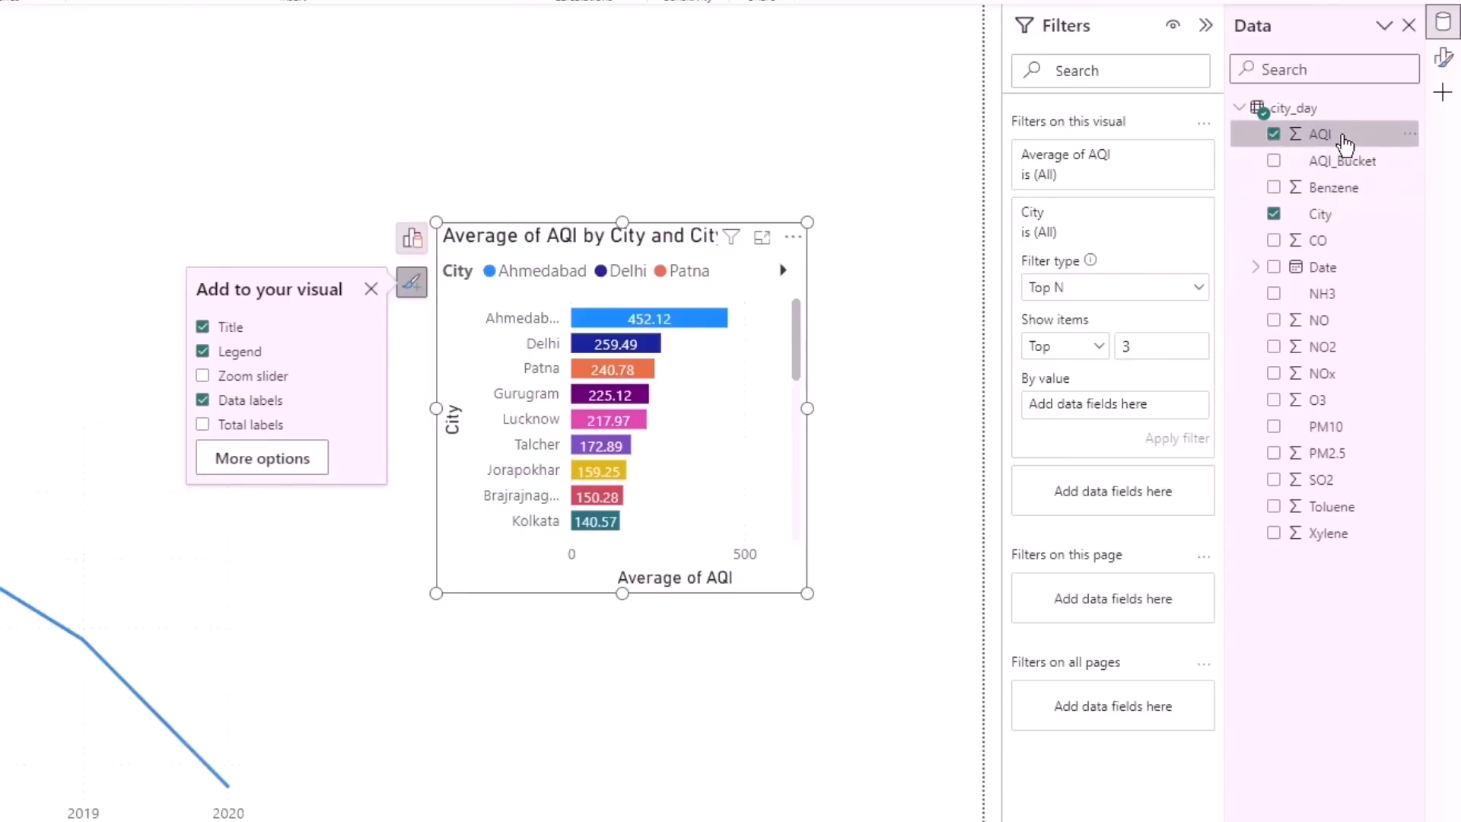
{"action": "left_click_drag", "start_coordinate": [1343, 143], "coordinate": [1243, 242]}
{"action": "left_click_drag", "start_coordinate": [1181, 335], "coordinate": [1121, 413]}
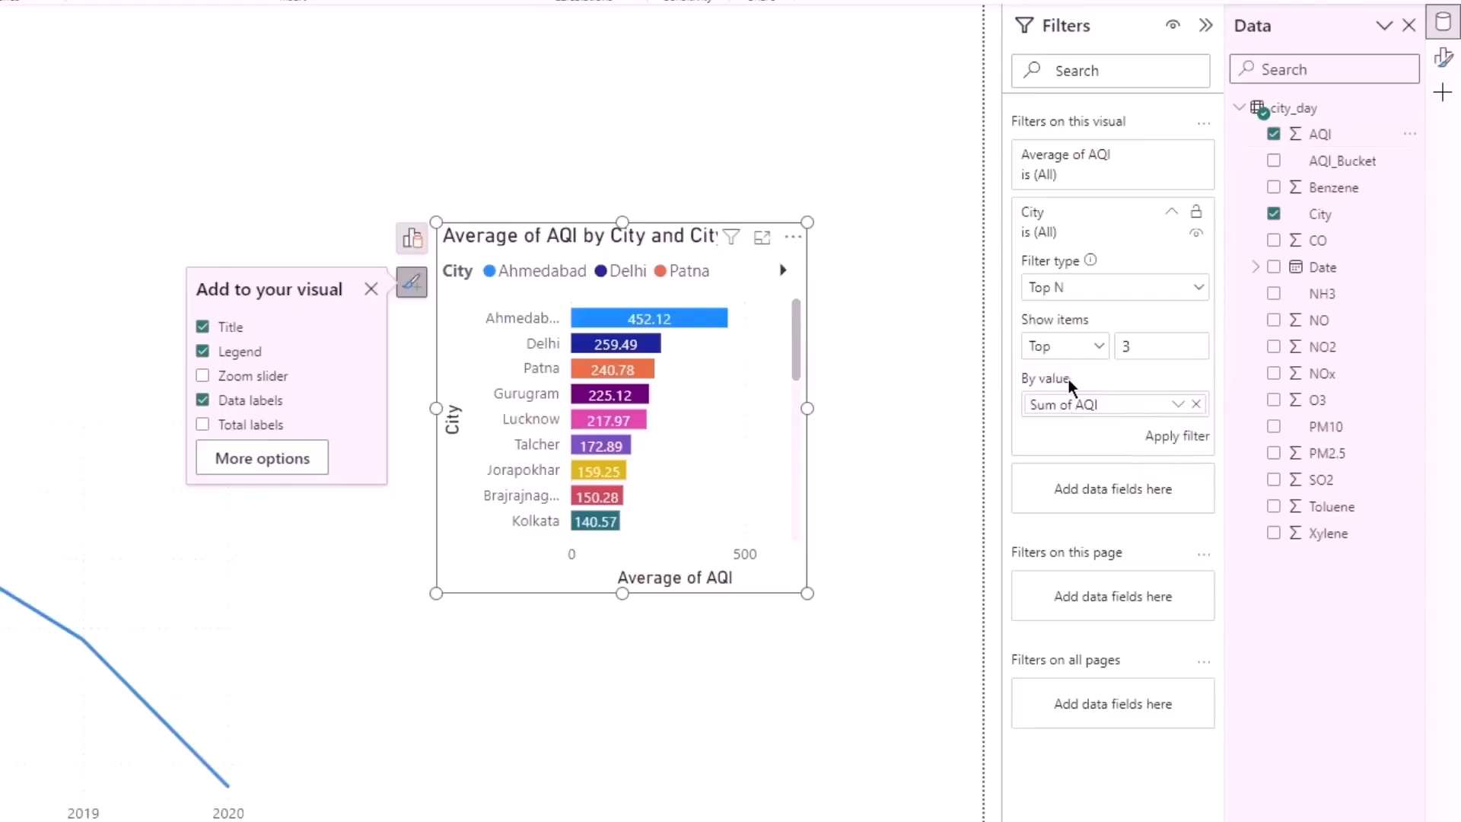
{"action": "left_click", "coordinate": [1175, 404]}
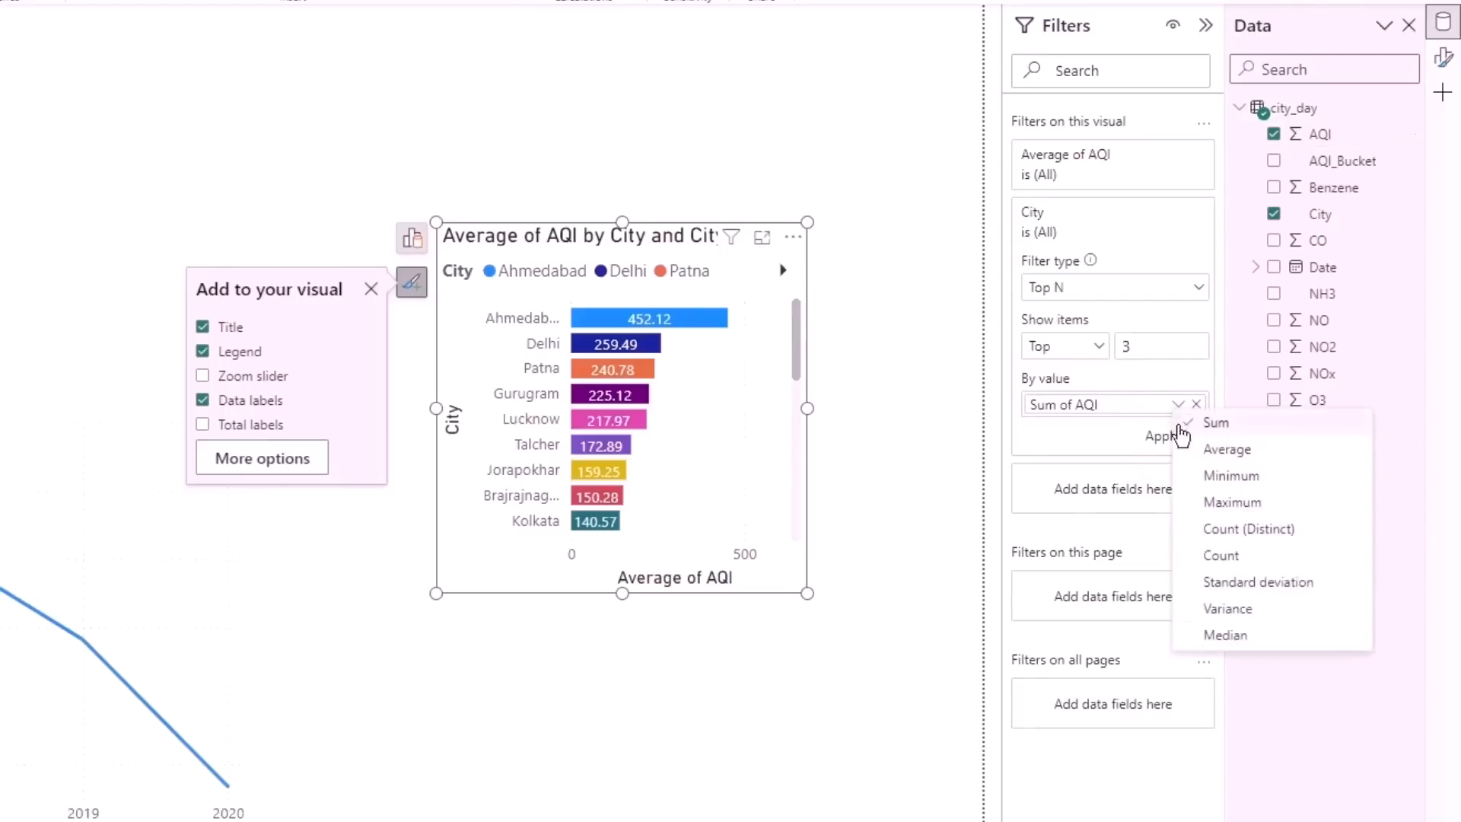
{"action": "left_click", "coordinate": [1193, 455]}
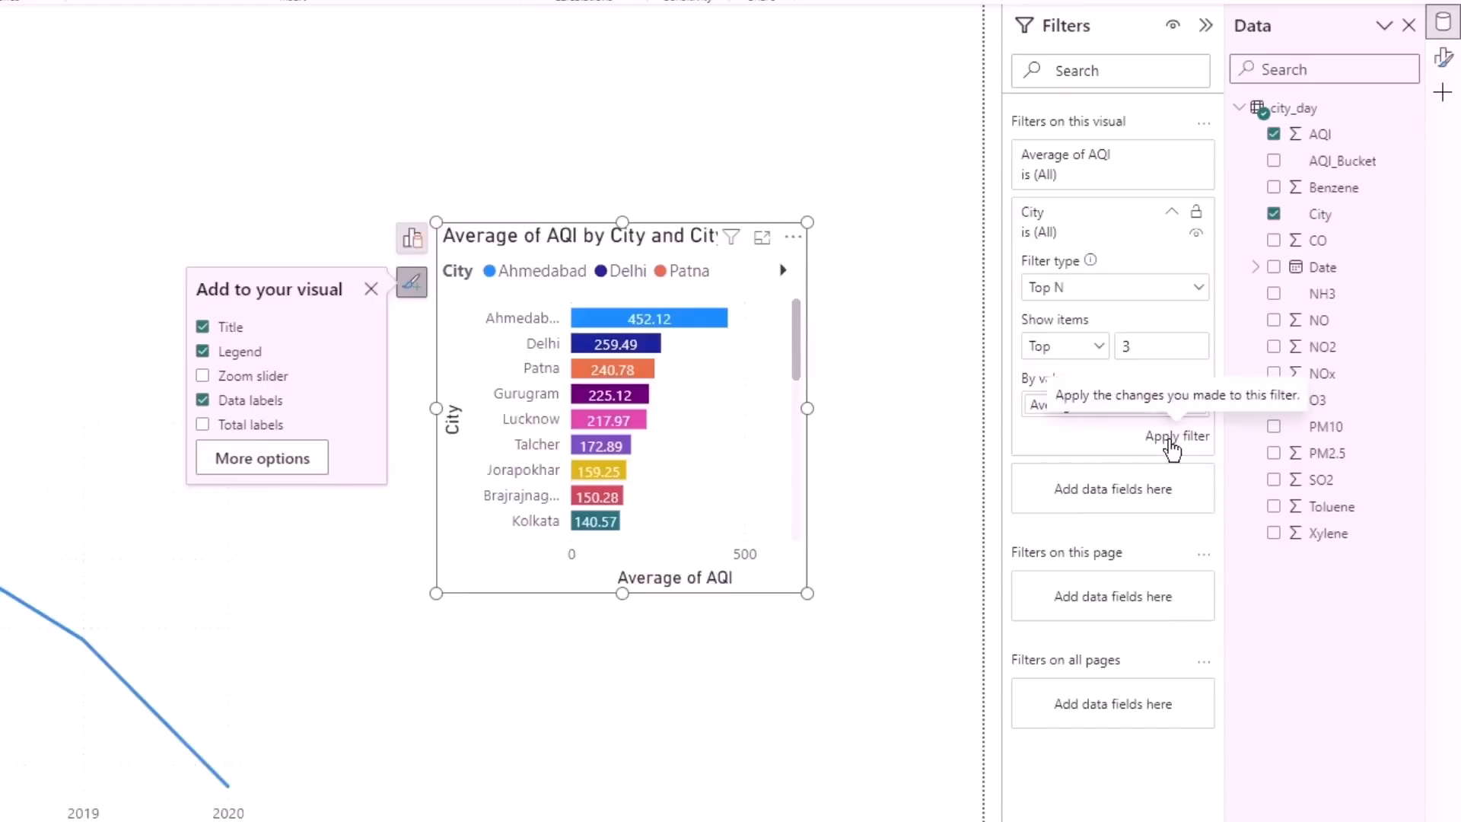
{"action": "left_click", "coordinate": [1170, 440]}
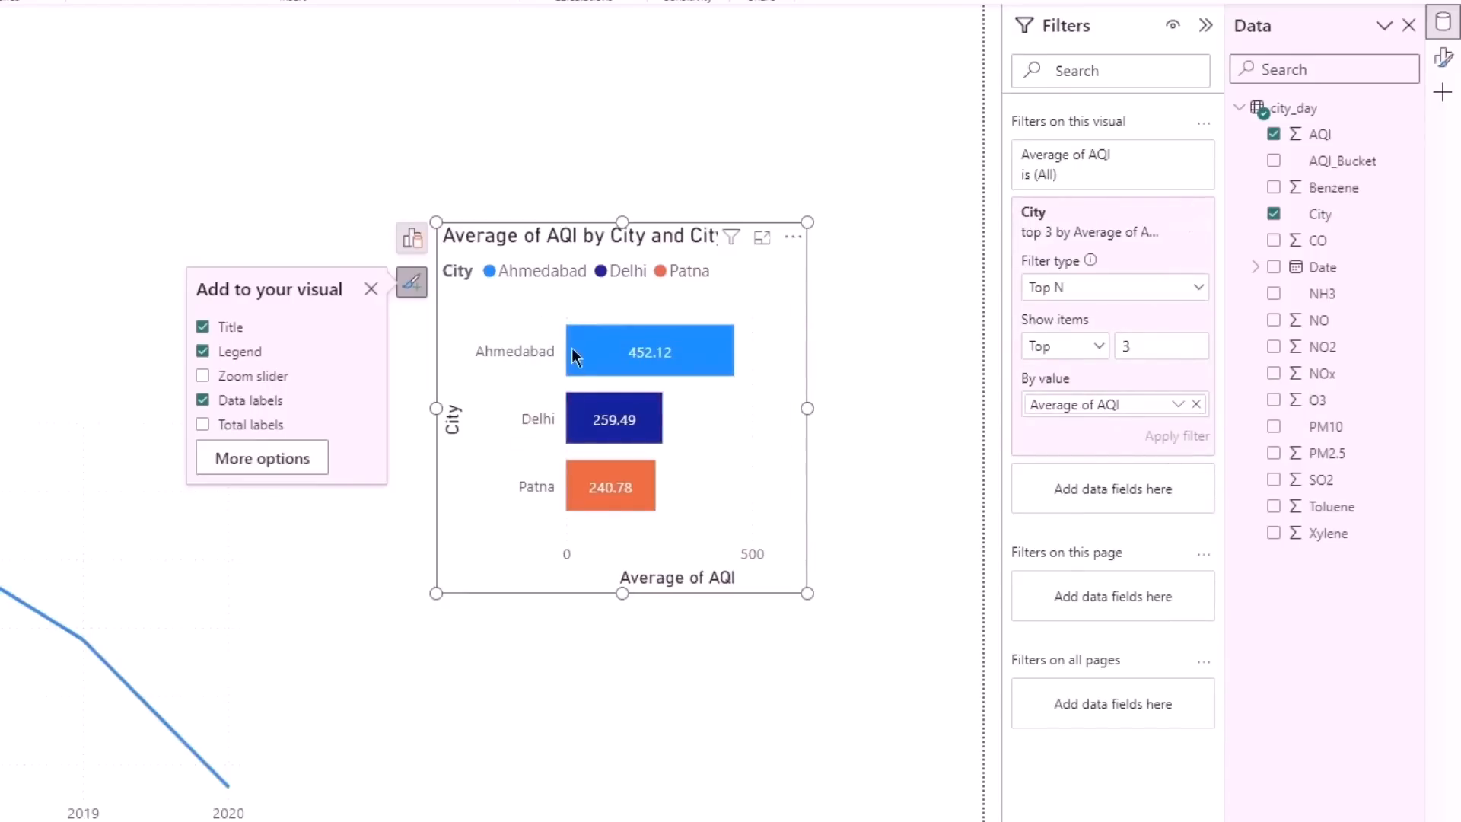
- Change the bar chart's title to "Top 3 Polluted City"
{"action": "double_click", "coordinate": [487, 495]}
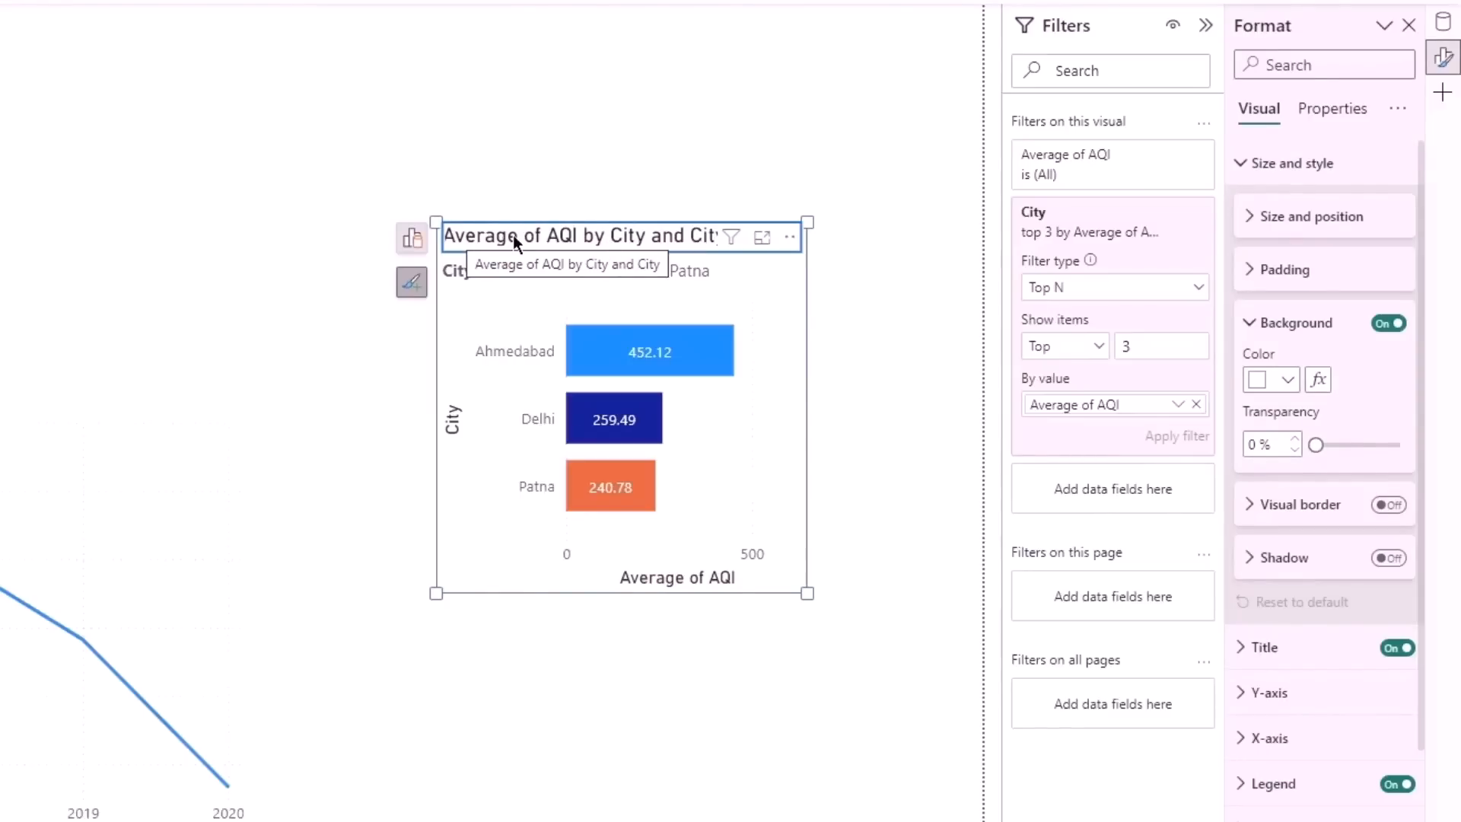
{"action": "double_click", "coordinate": [632, 233]}
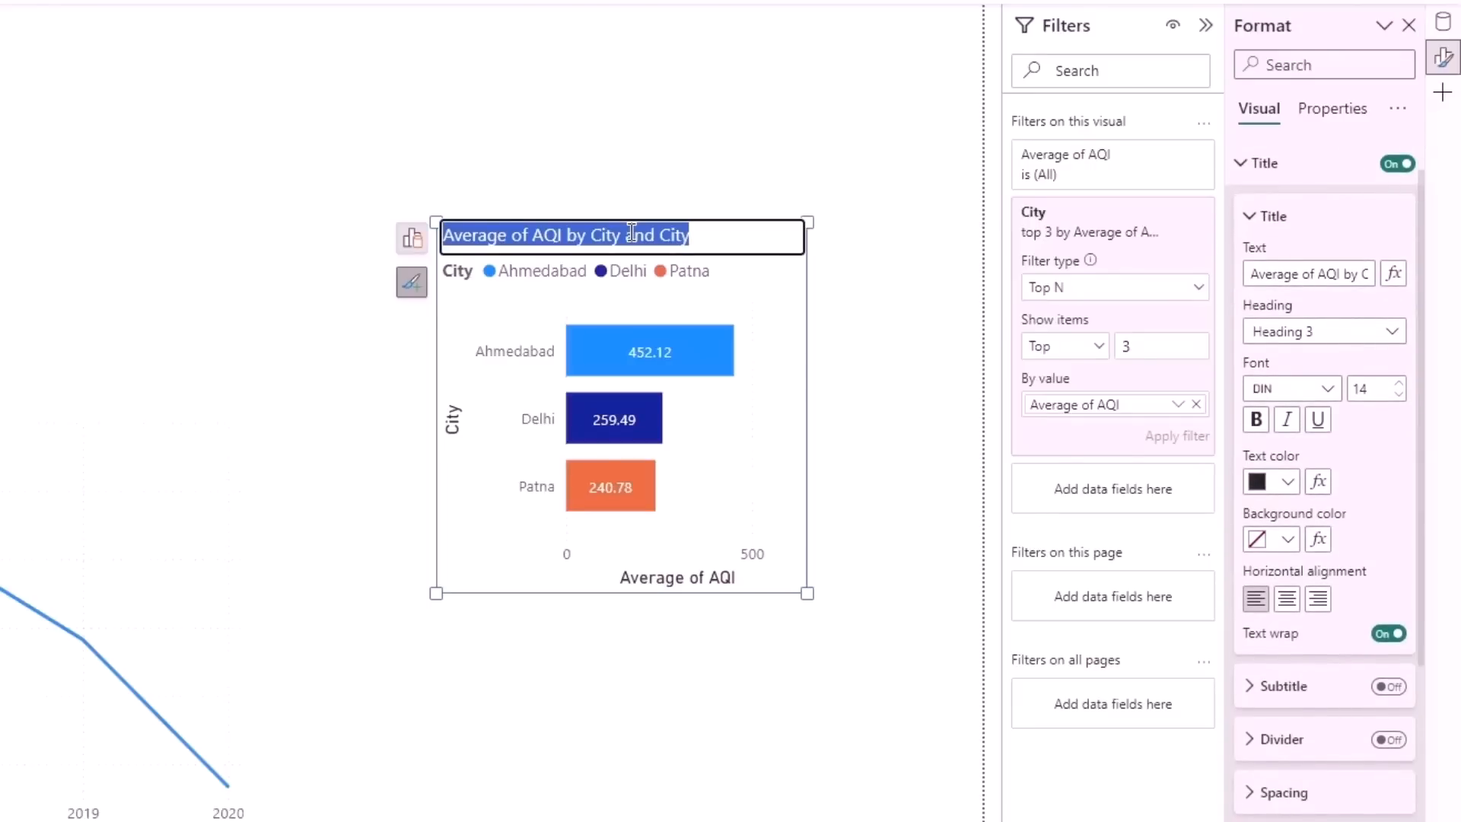
{"action": "type", "text": "Top 3 Polluted"}
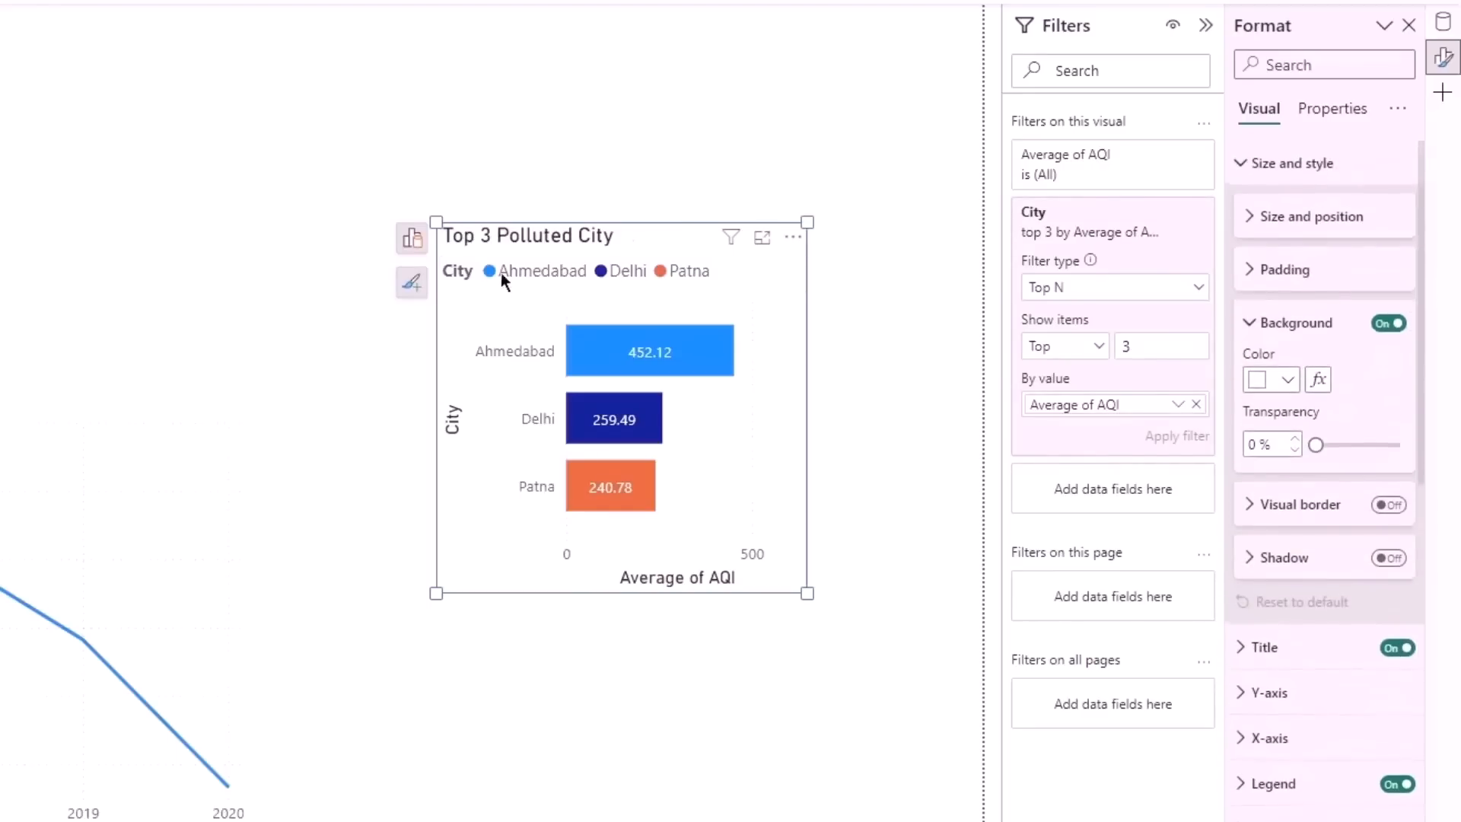
{"action": "double_click", "coordinate": [637, 241]}
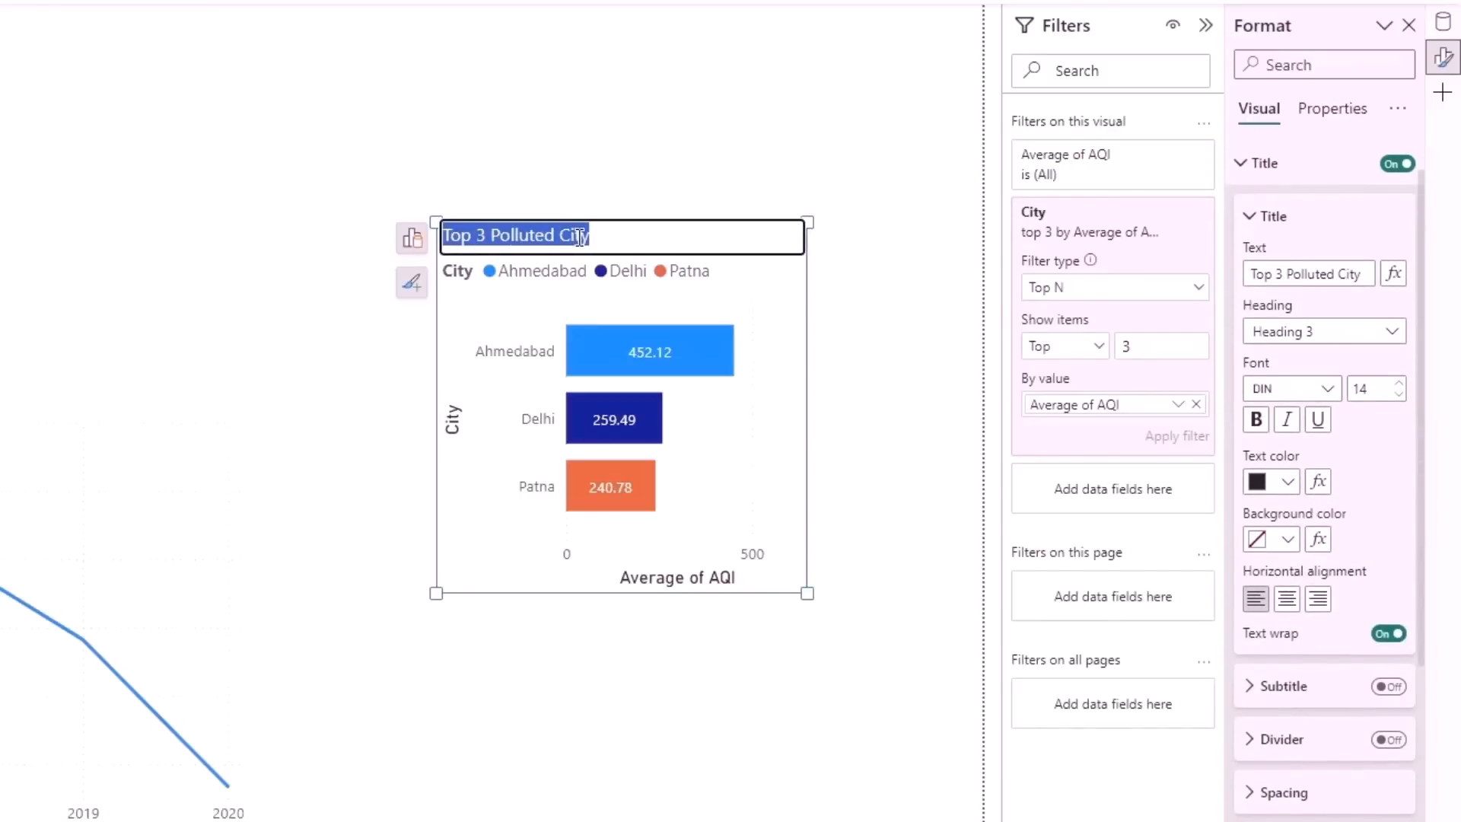
{"action": "left_click", "coordinate": [460, 334]}
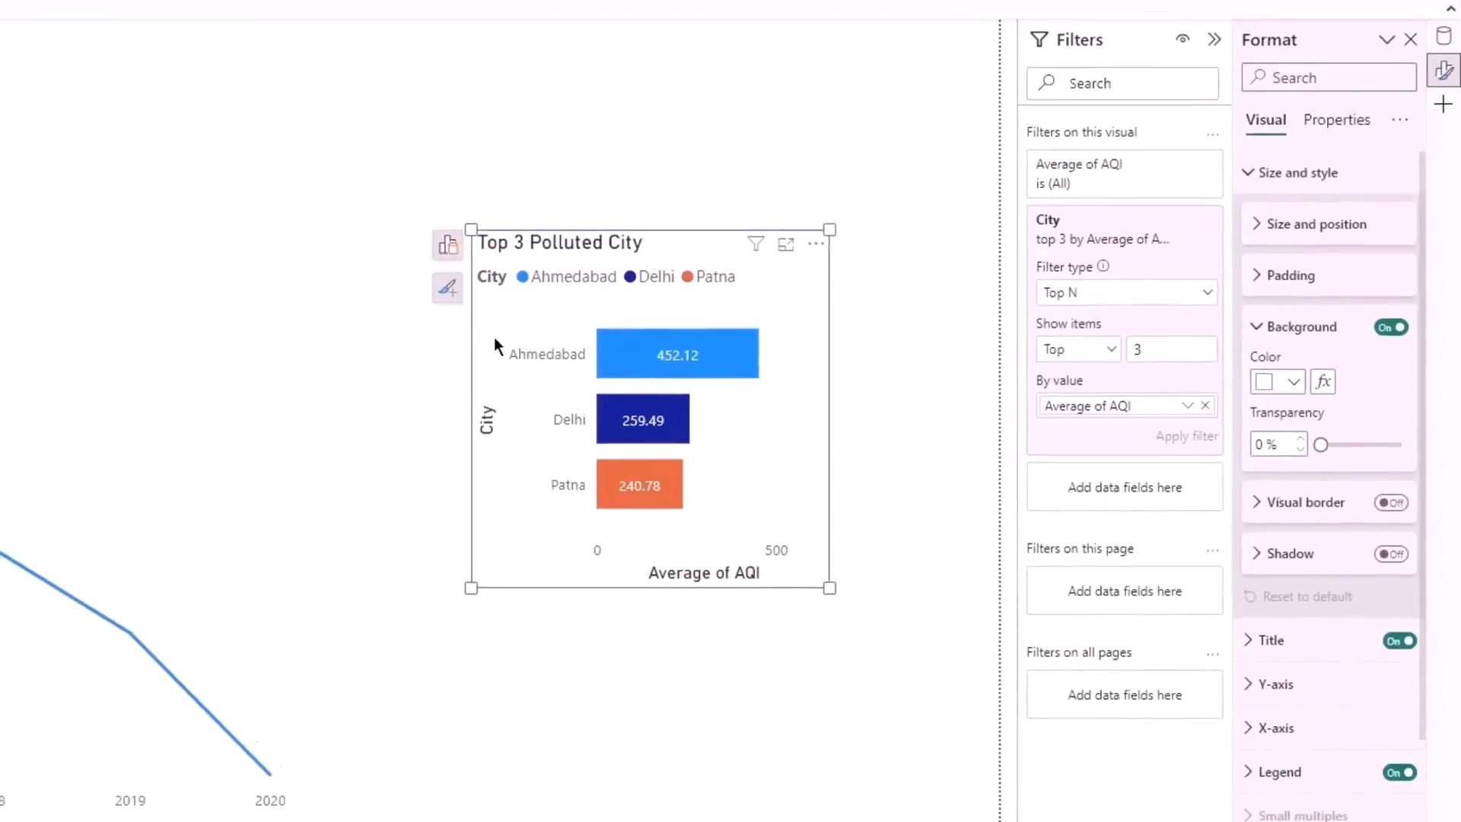
- Move the Top 3 Polluted City chart to the top of the page beside the City slicer and reduce its height
{"action": "left_click_drag", "start_coordinate": [460, 315], "coordinate": [297, 201]}
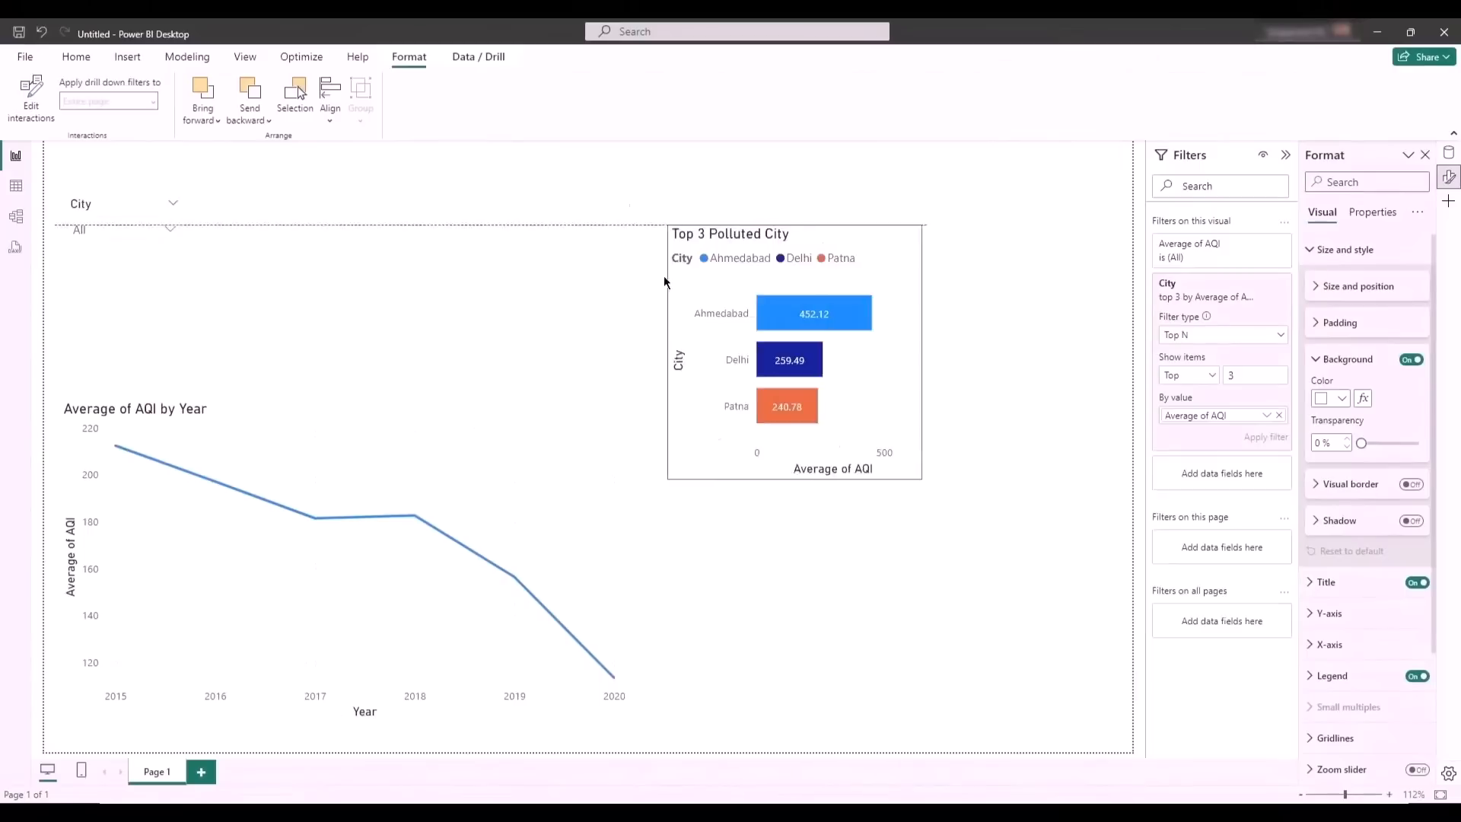
{"action": "left_click_drag", "start_coordinate": [663, 279], "coordinate": [450, 213]}
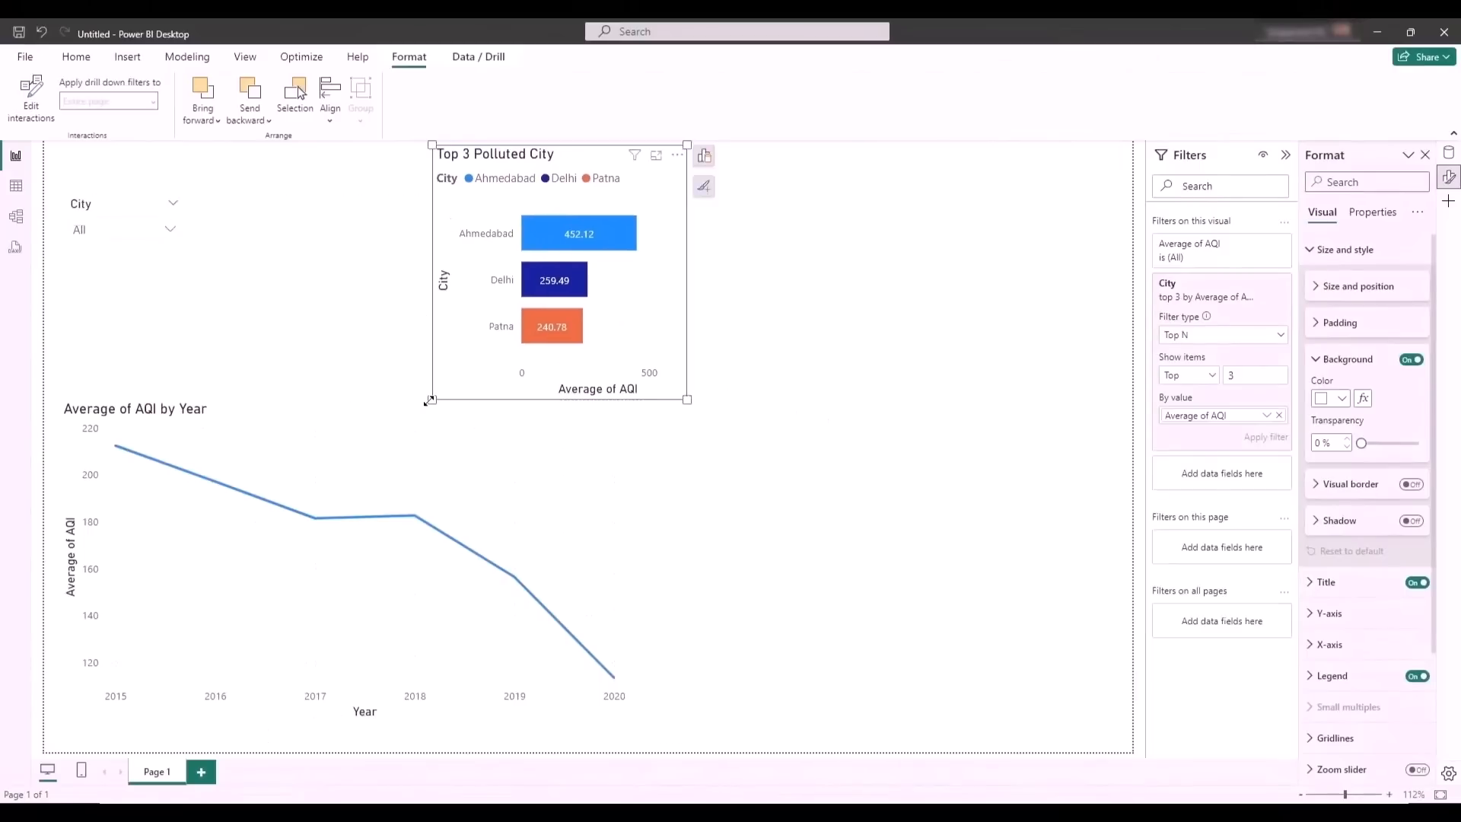
{"action": "left_click_drag", "start_coordinate": [426, 388], "coordinate": [422, 349]}
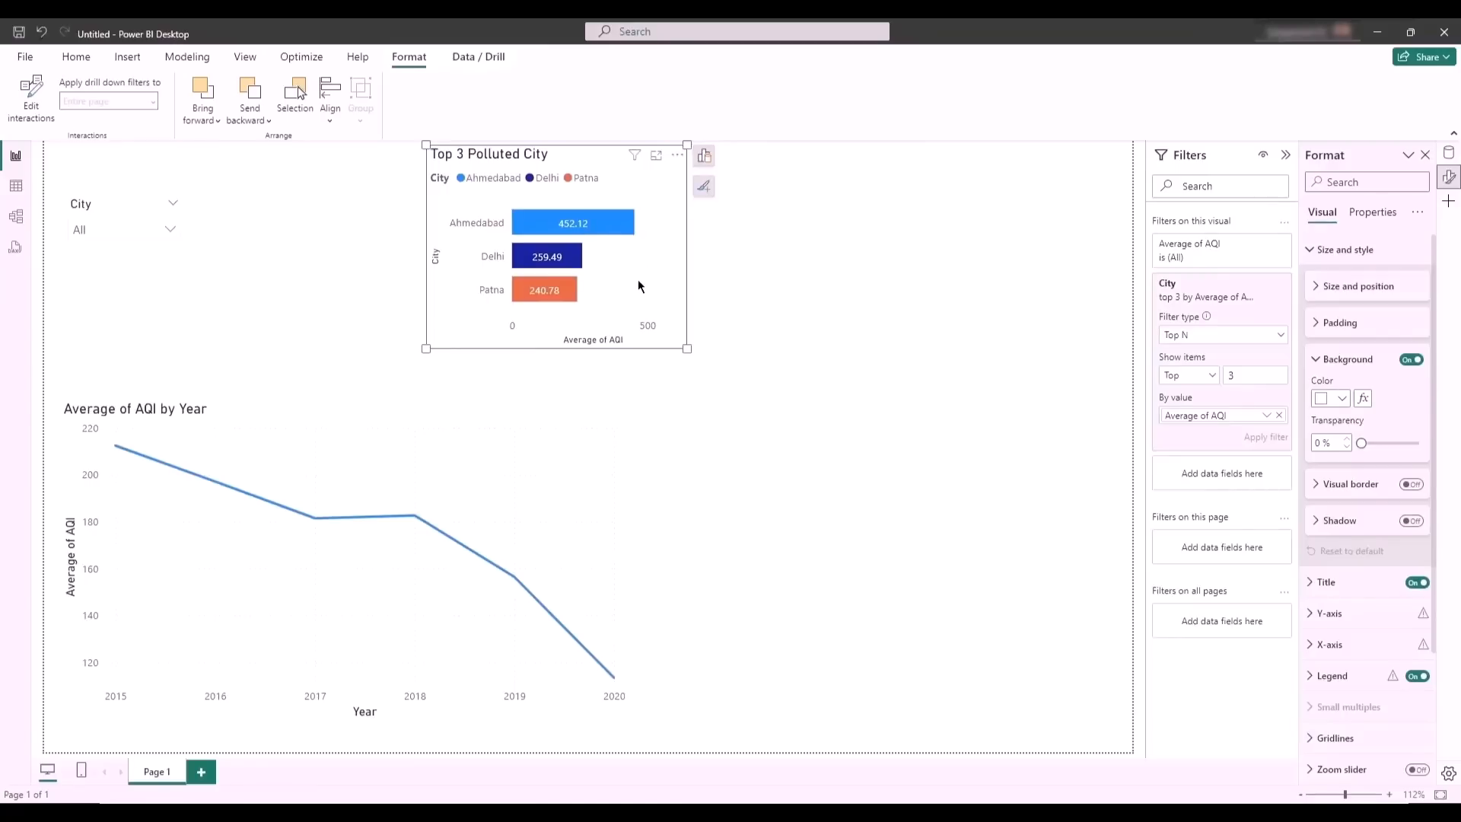
- Duplicate the Top 3 Polluted City chart and place the copy level with the original on its right
{"action": "key", "text": "ctrl+v"}
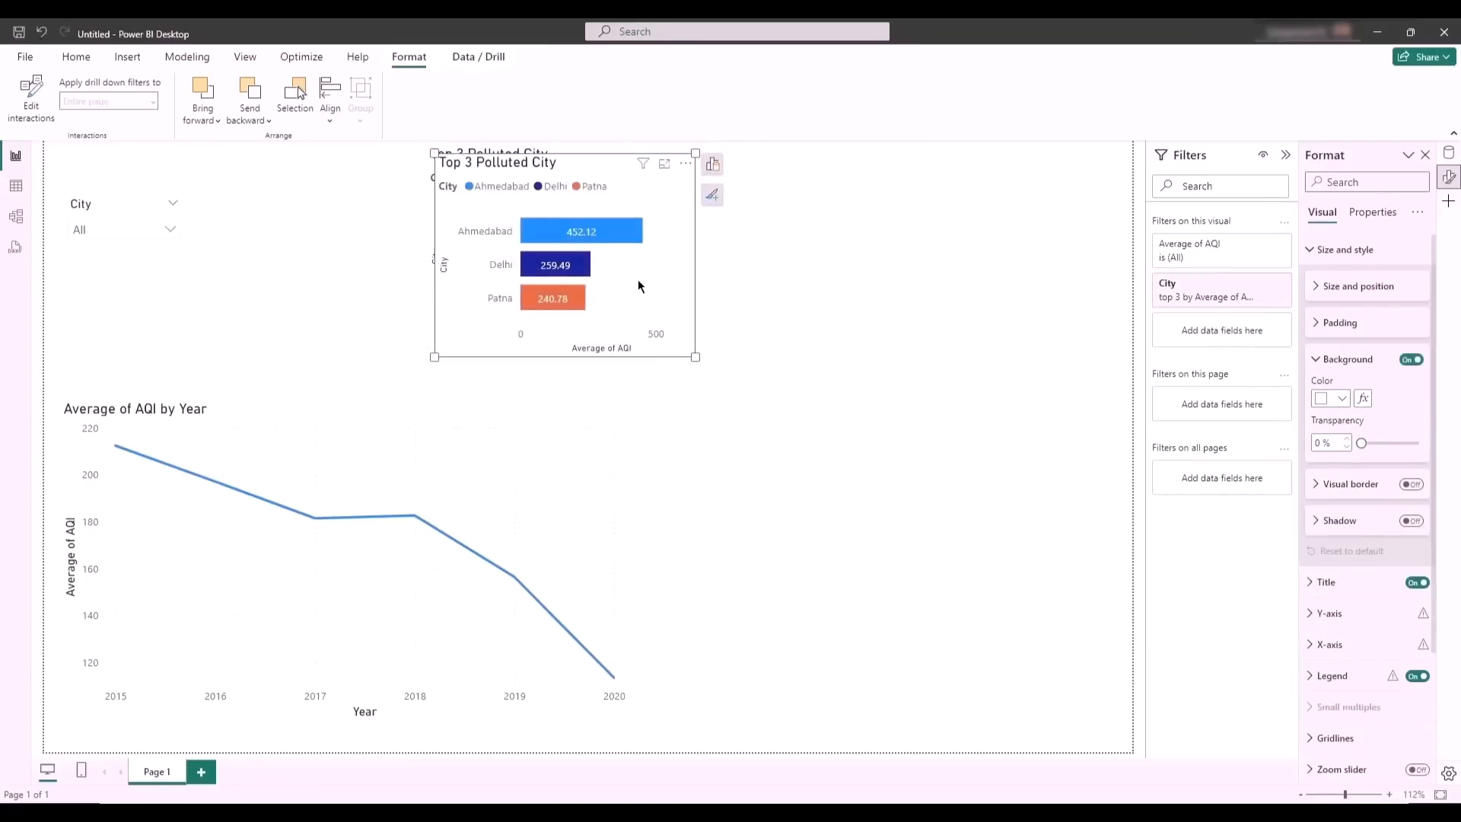
{"action": "left_click_drag", "start_coordinate": [638, 286], "coordinate": [938, 270]}
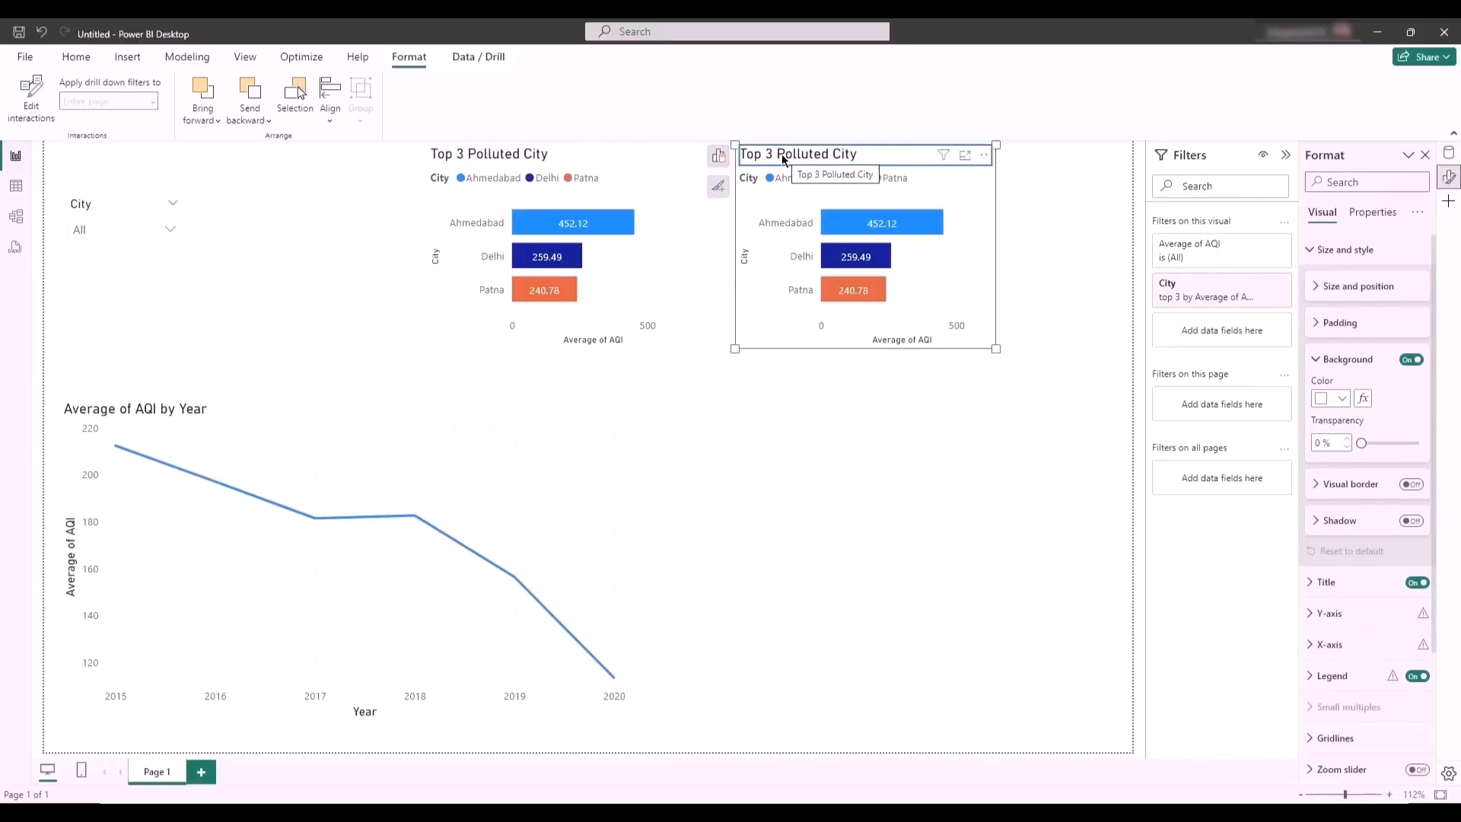
- Change the copied bar chart's title to "Least Polluted Cities" and the original's to "Top 3 Polluted Cities"
{"action": "double_click", "coordinate": [760, 162]}
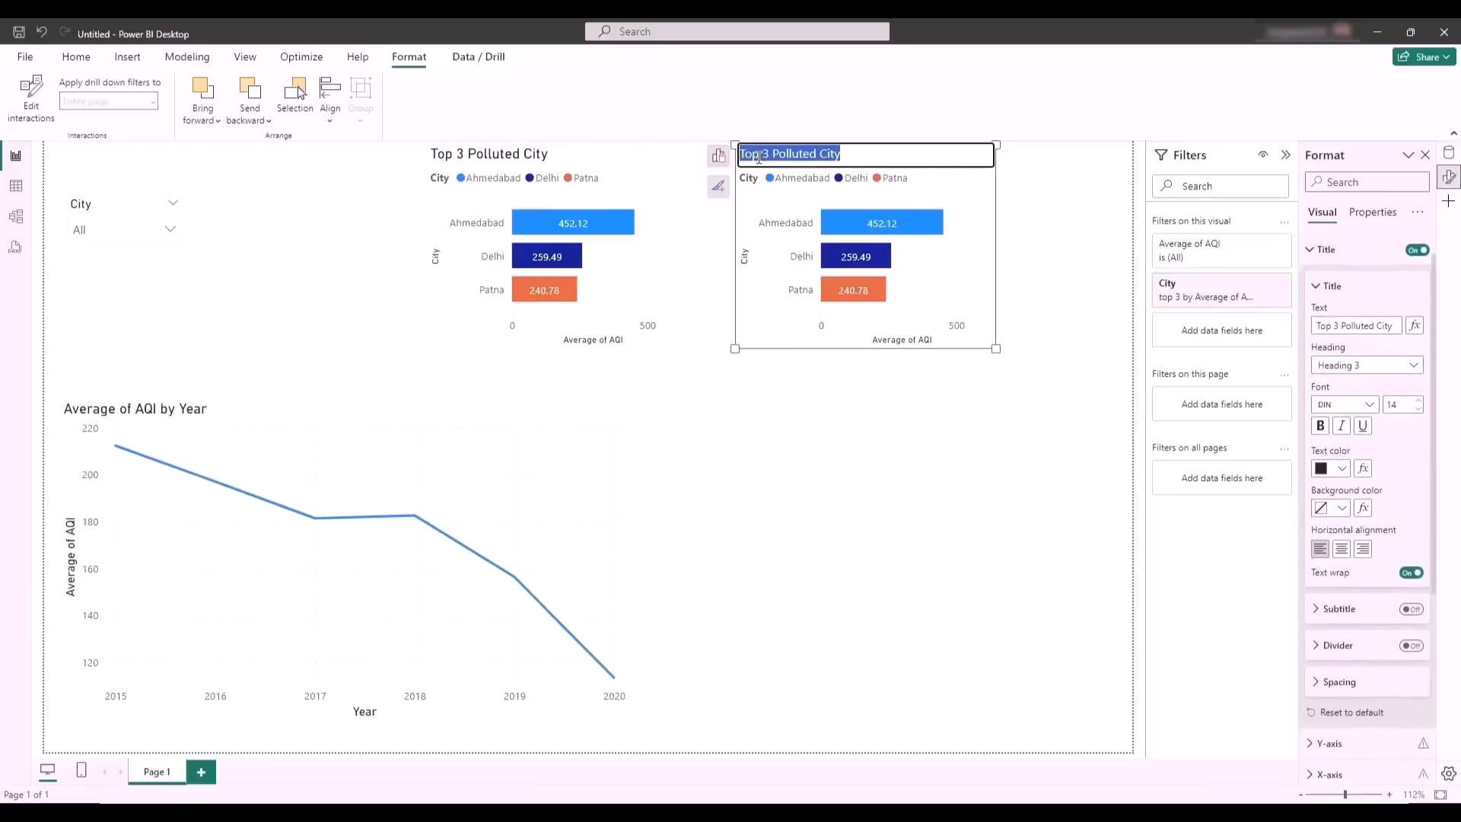
{"action": "left_click", "coordinate": [763, 160]}
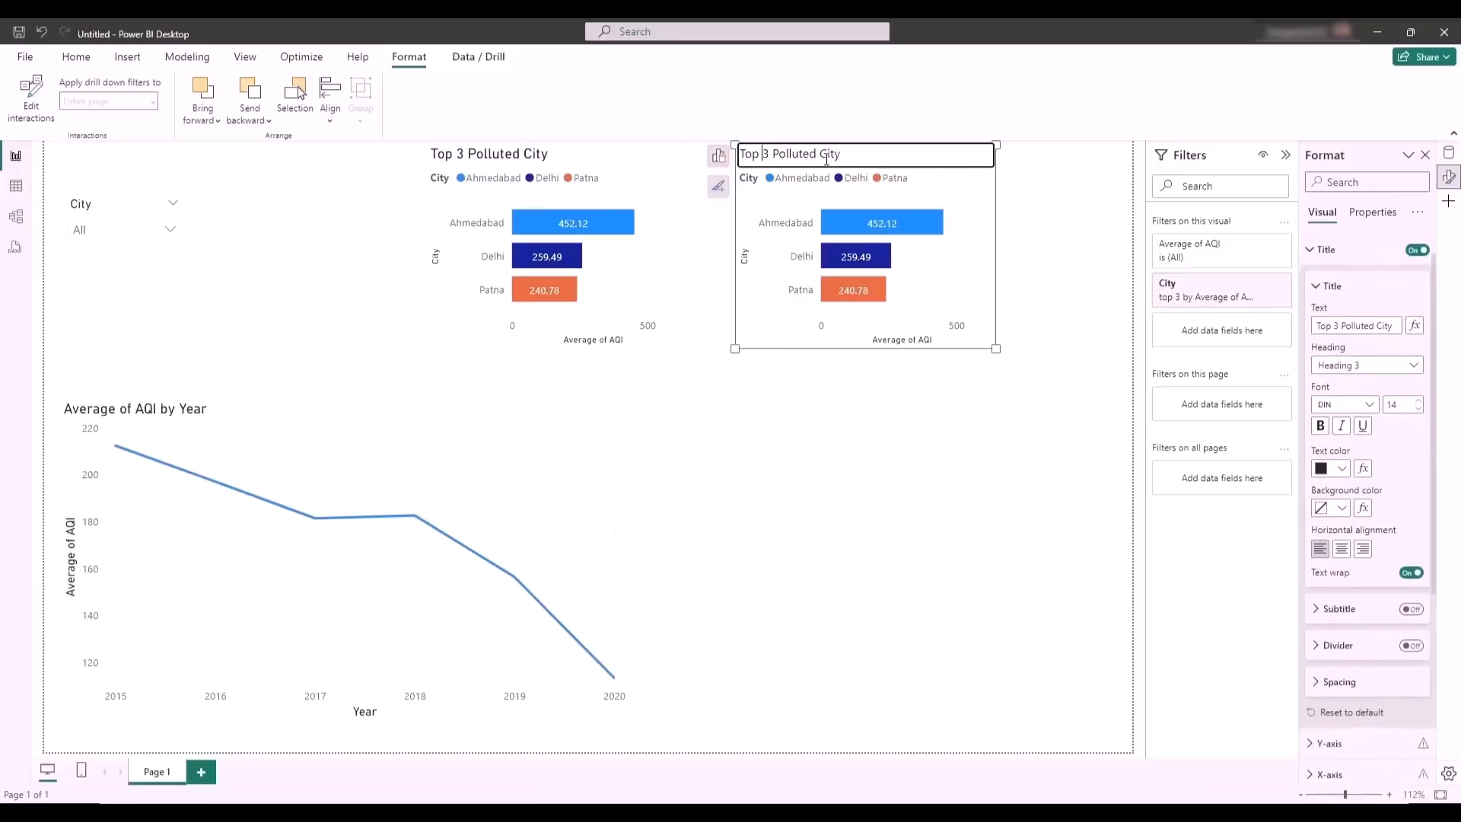
{"action": "key", "text": "BackSpace"}
{"action": "key", "text": "BackSpace"}
{"action": "key", "text": "BackSpace"}
{"action": "key", "text": "BackSpace"}
{"action": "type", "text": "Least"}
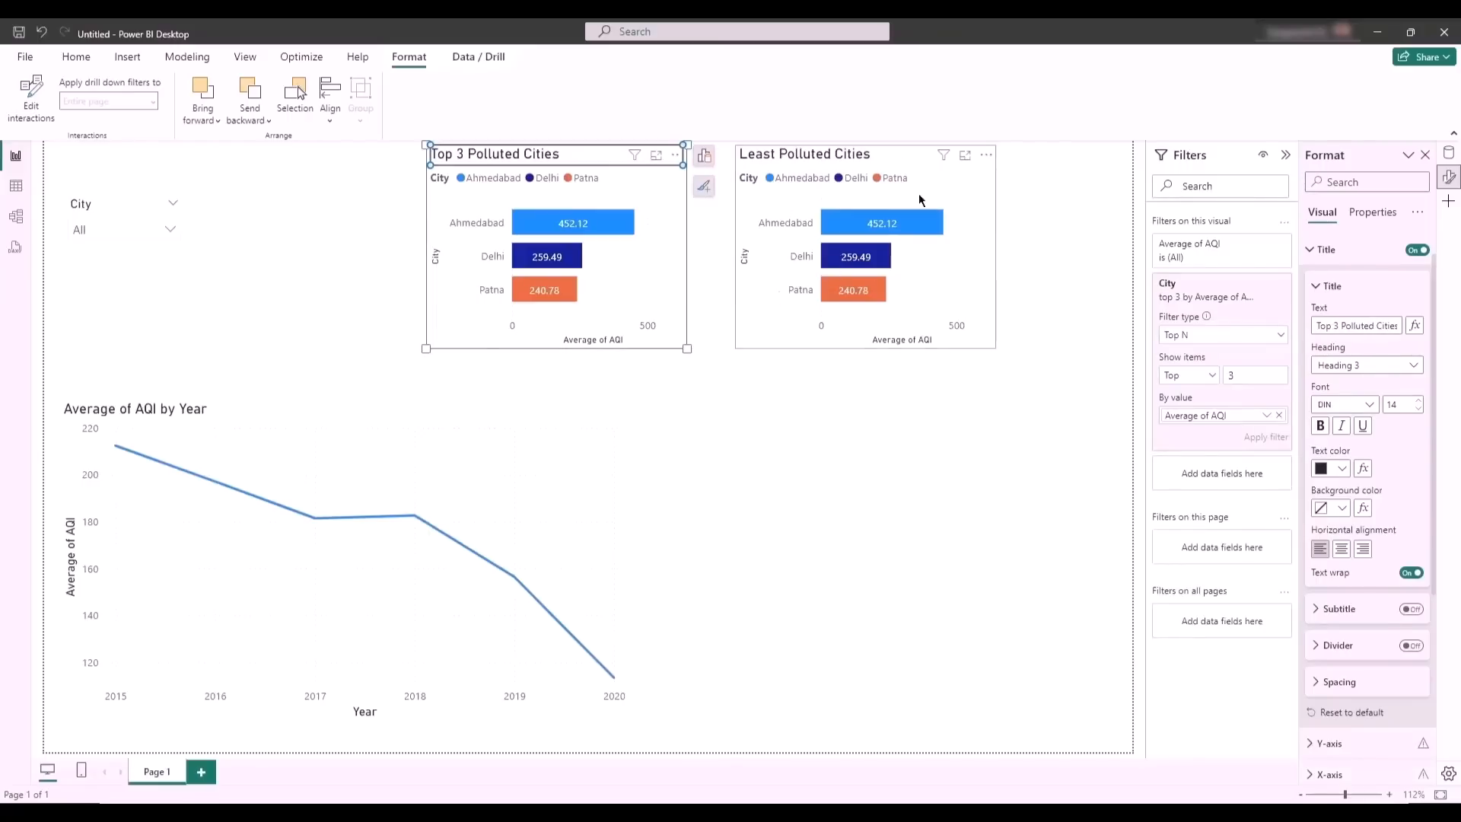
- Set the Least Polluted Cities chart's City filter to show the Bottom 3 by average AQI and apply it
{"action": "left_click", "coordinate": [762, 305]}
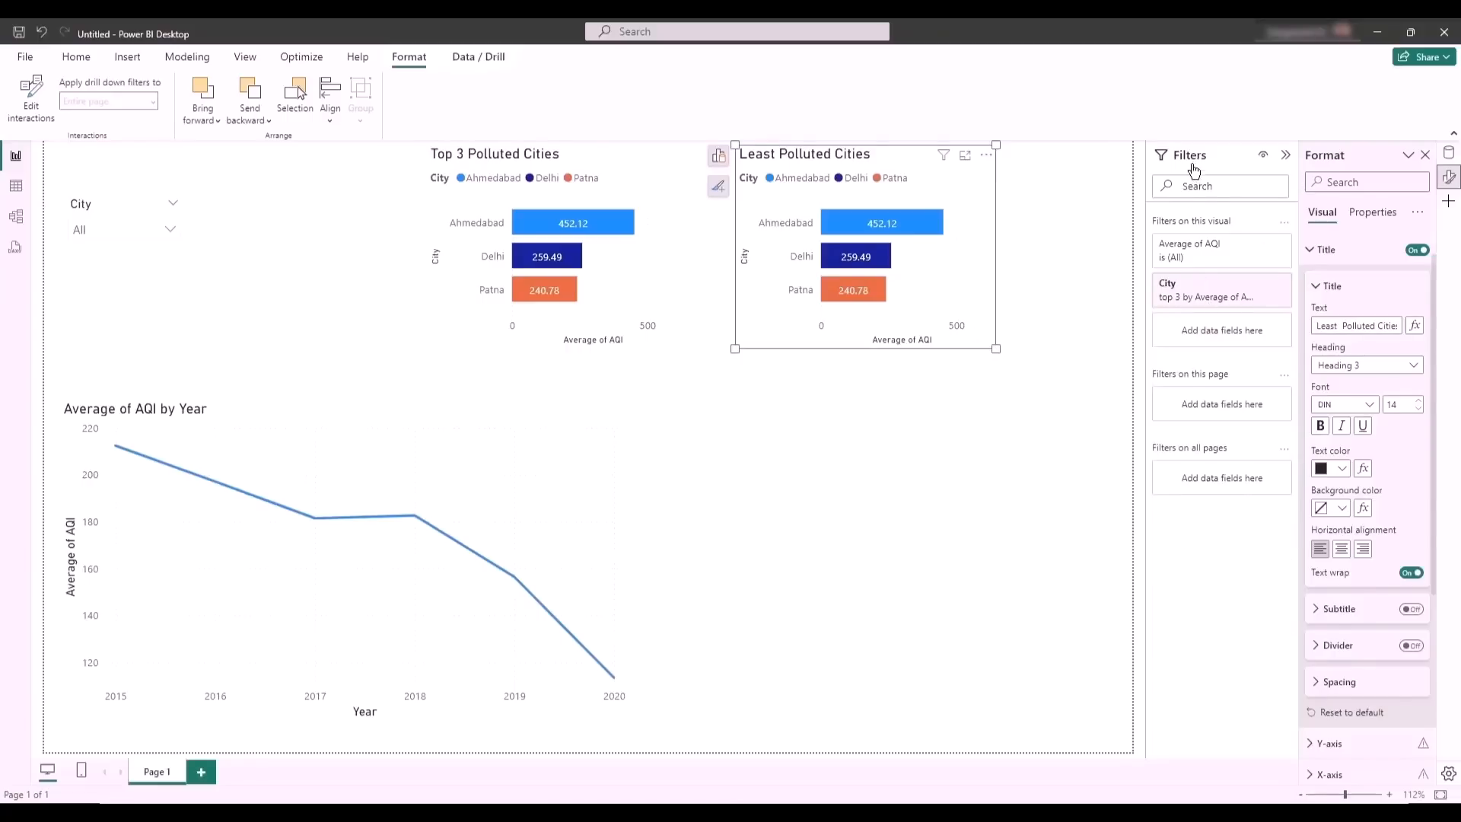
{"action": "left_click", "coordinate": [1191, 288]}
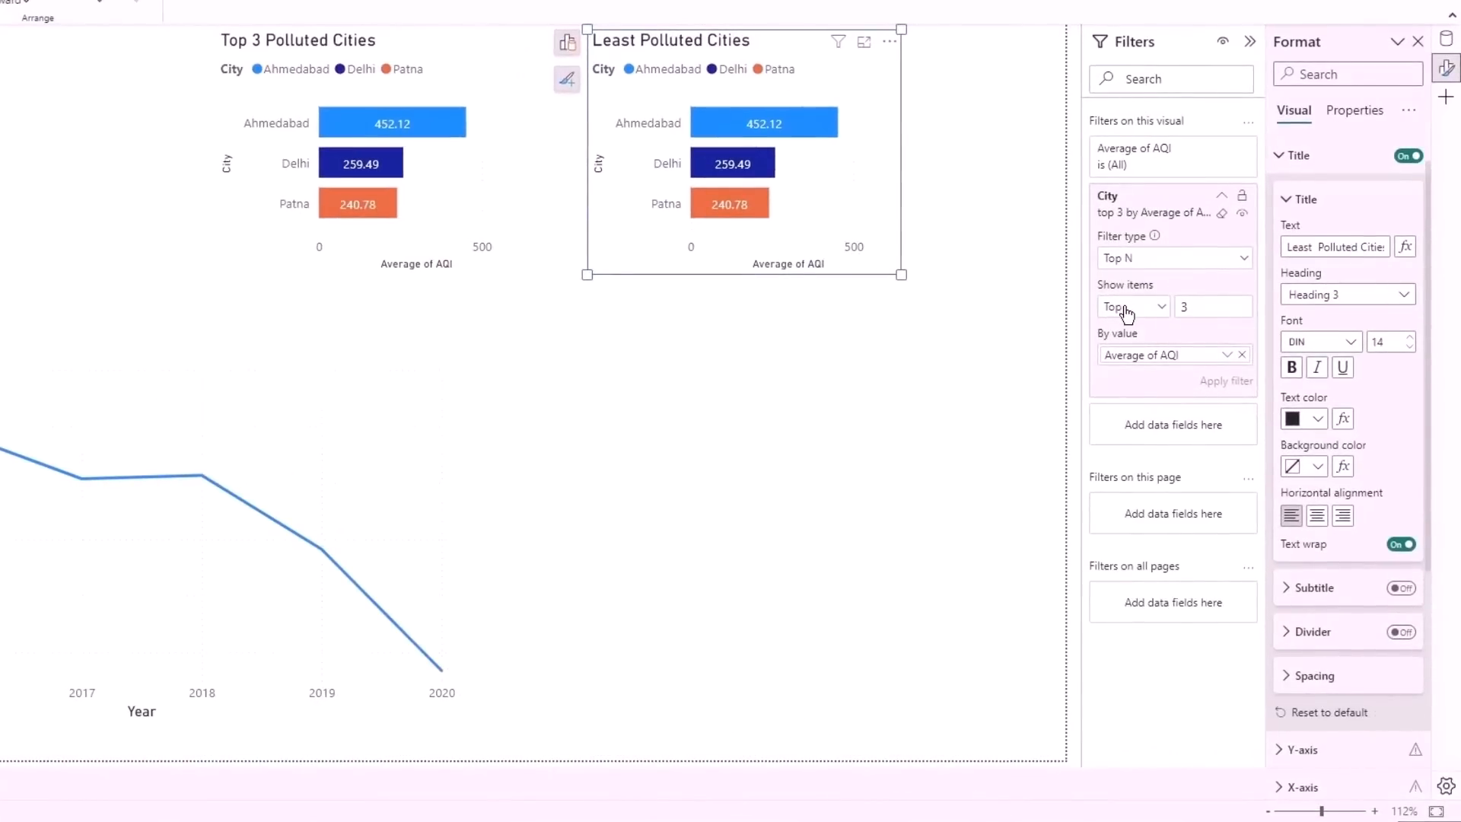
{"action": "left_click", "coordinate": [1125, 305]}
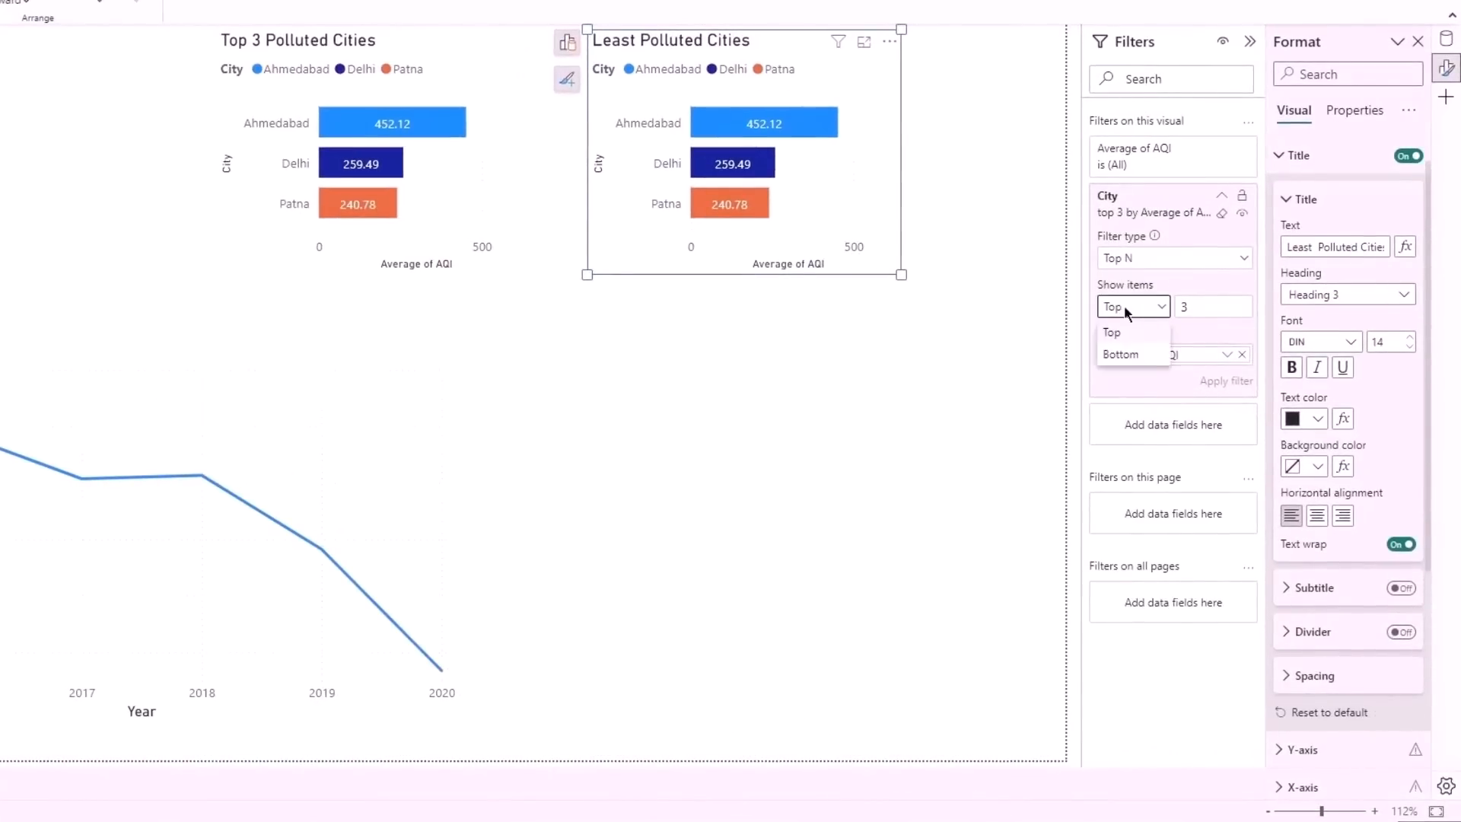
{"action": "left_click", "coordinate": [1134, 353]}
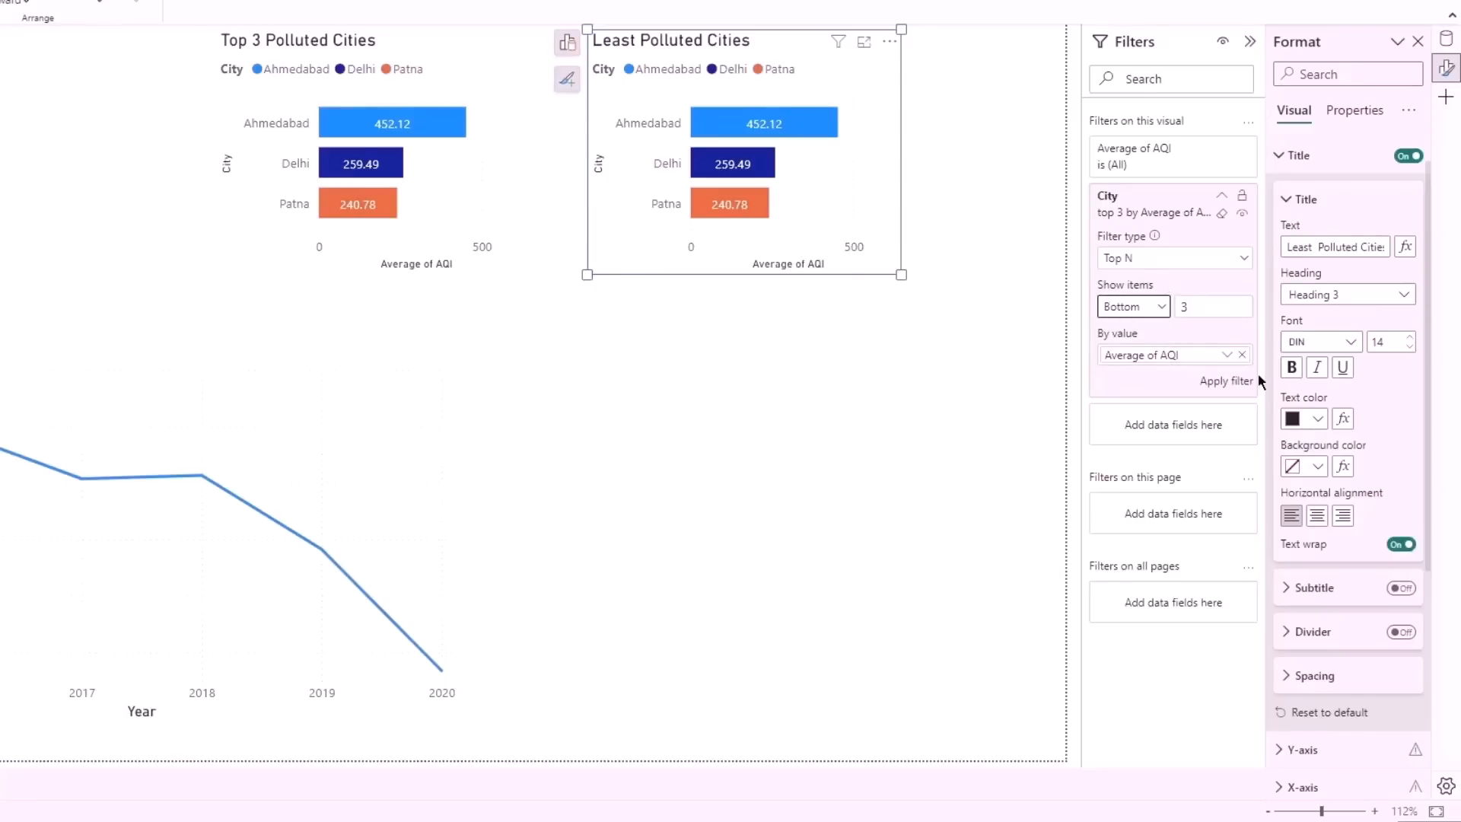
{"action": "left_click", "coordinate": [1212, 383]}
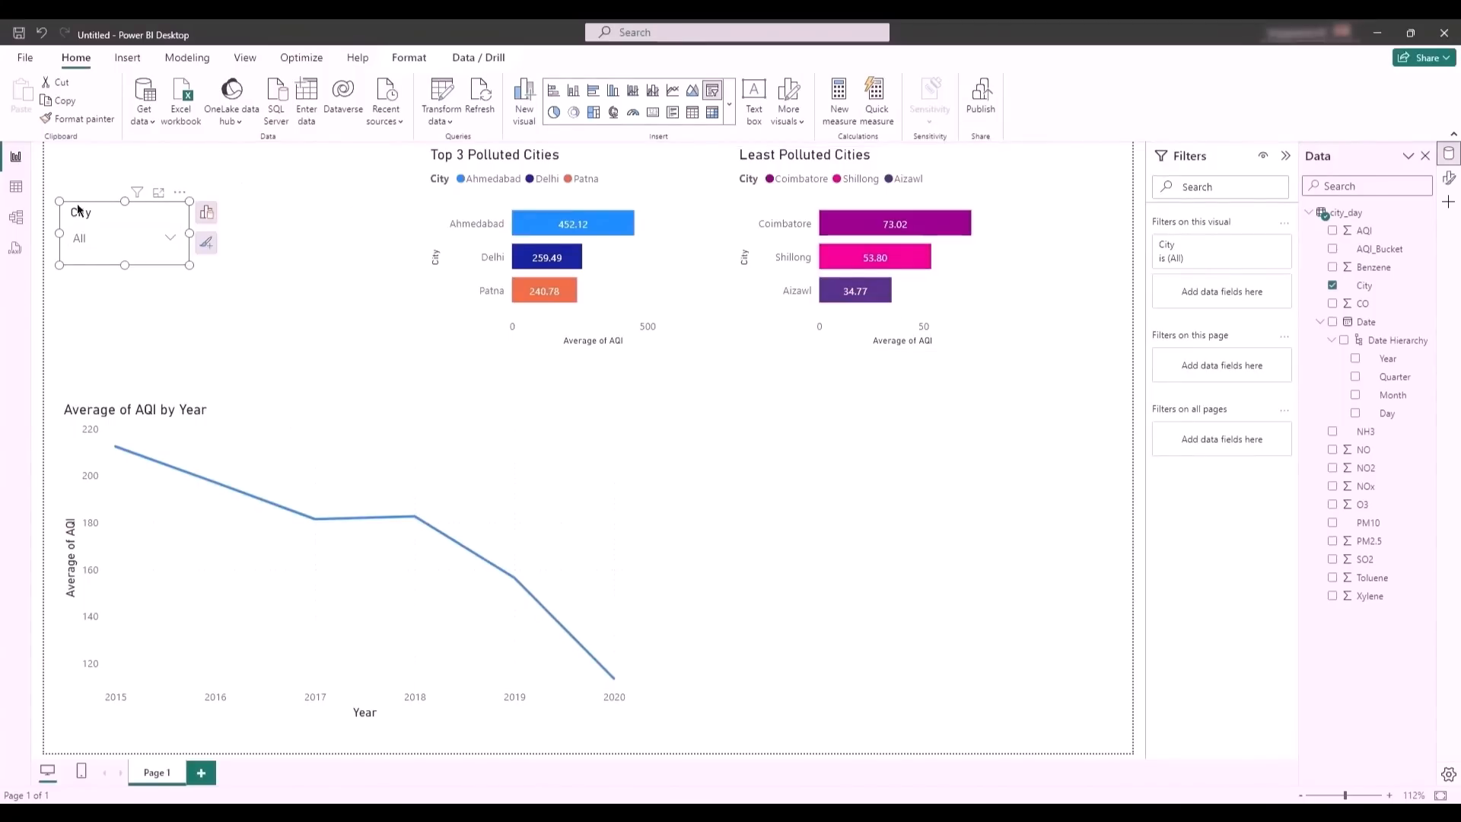
- Examine the city_day table rows filtered to blank AQI values and return to the report page
{"action": "left_click", "coordinate": [18, 194]}
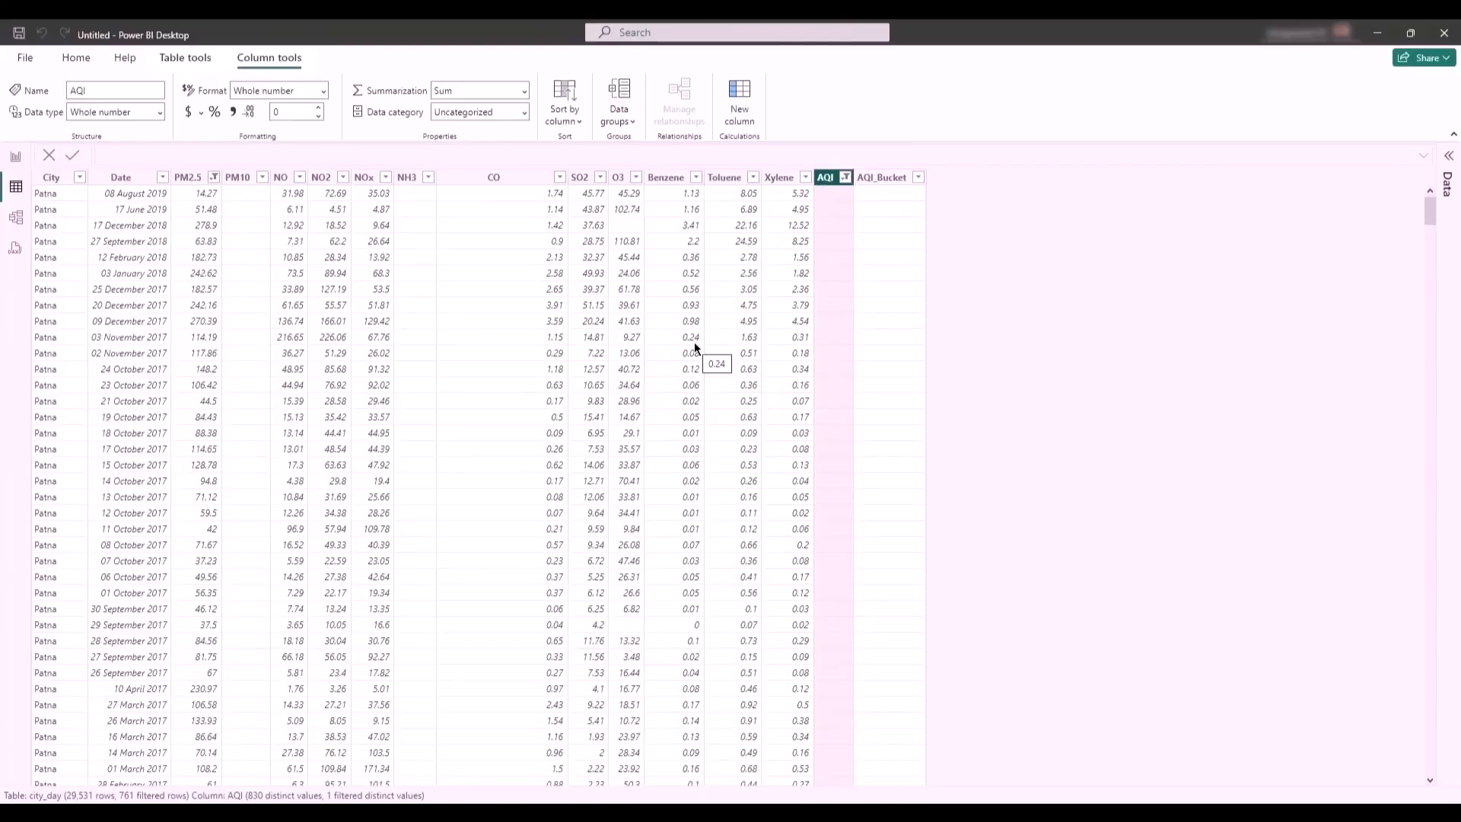
{"action": "left_click", "coordinate": [19, 156]}
- Move the Top 3 Polluted Cities chart to the lower part of the page, with the Least Polluted Cities chart directly above it
{"action": "left_click", "coordinate": [525, 200]}
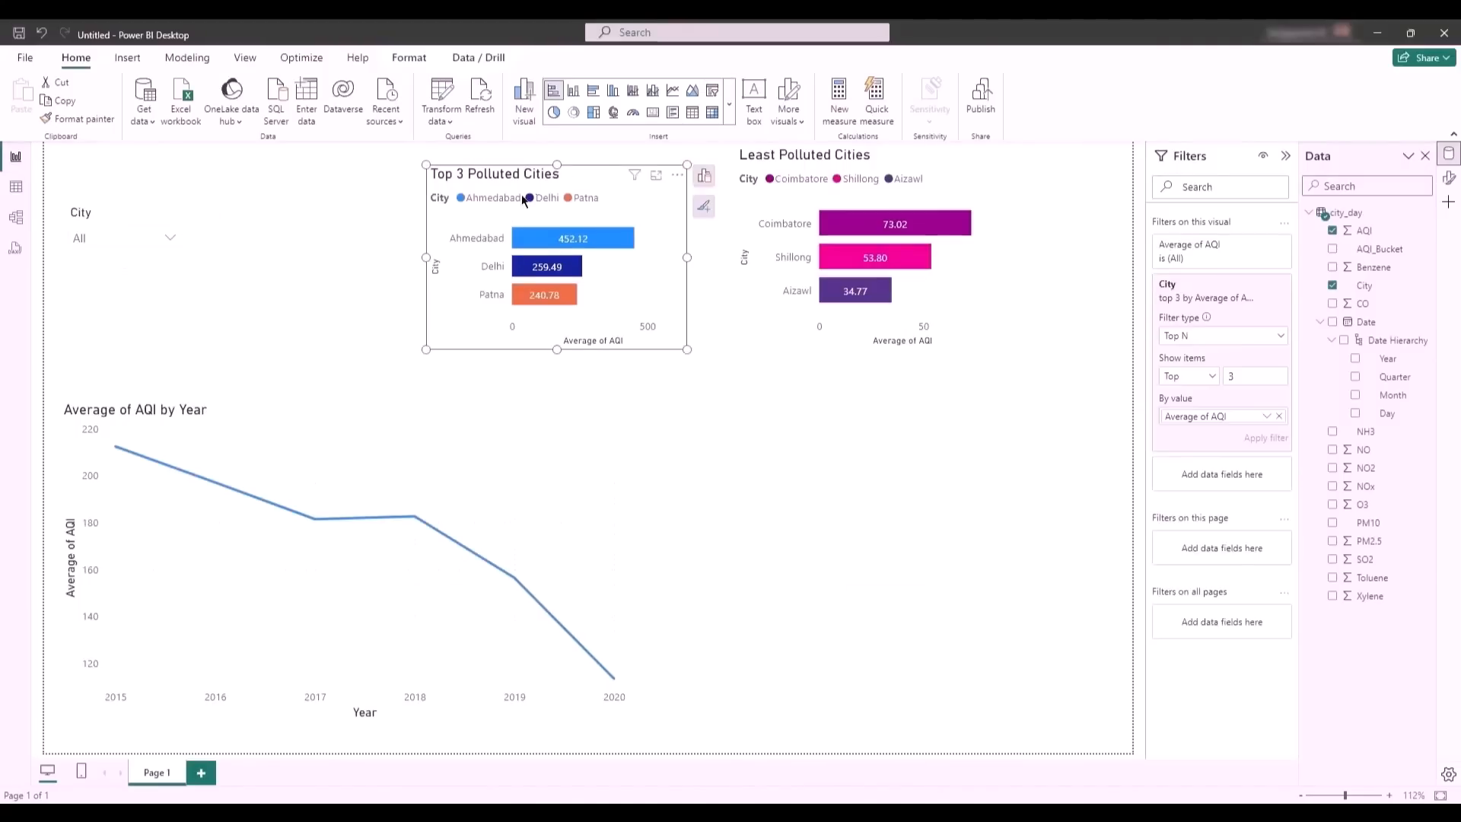
{"action": "left_click_drag", "start_coordinate": [493, 191], "coordinate": [801, 540]}
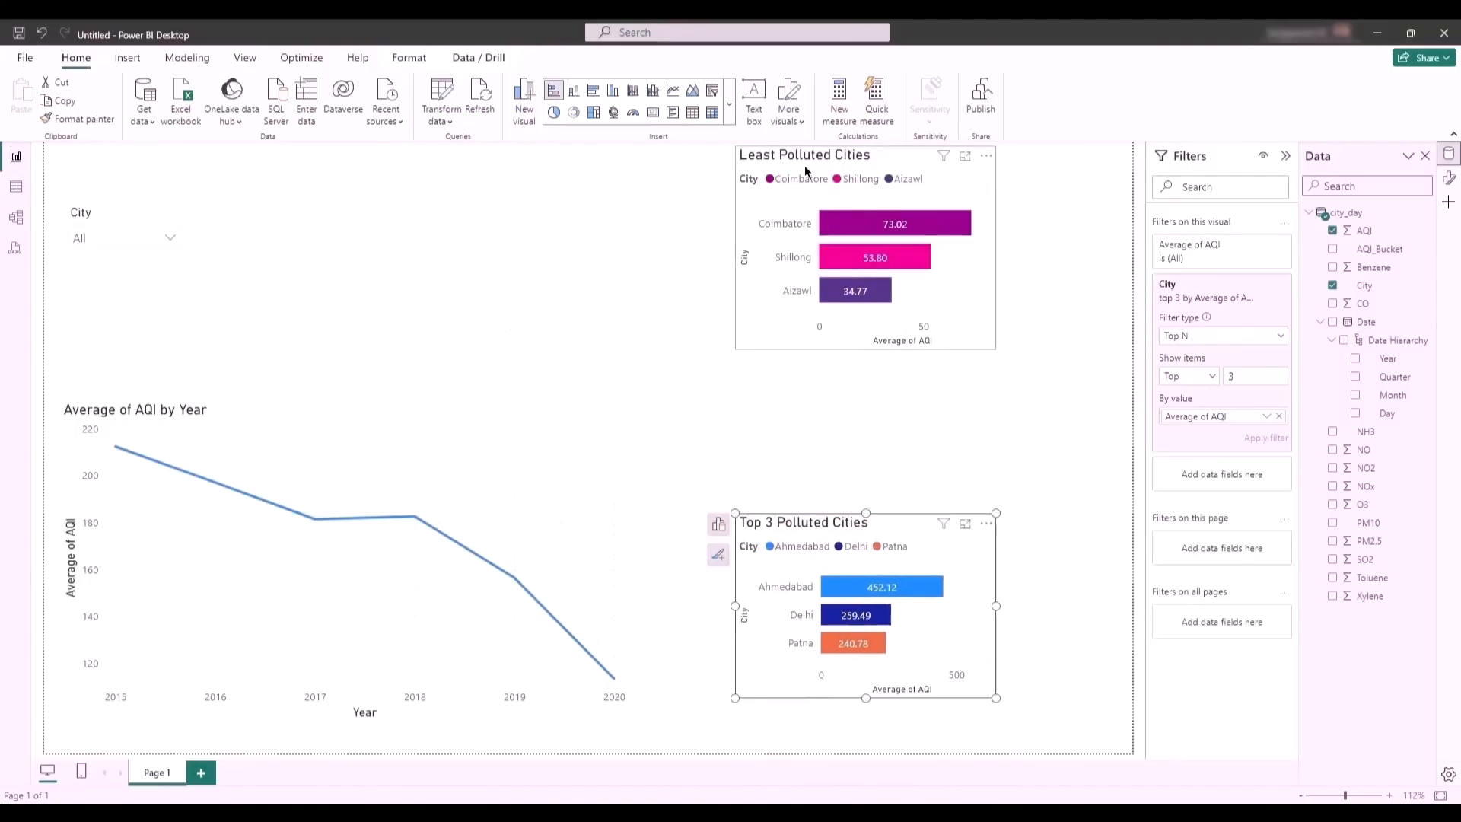
{"action": "left_click_drag", "start_coordinate": [809, 164], "coordinate": [811, 294]}
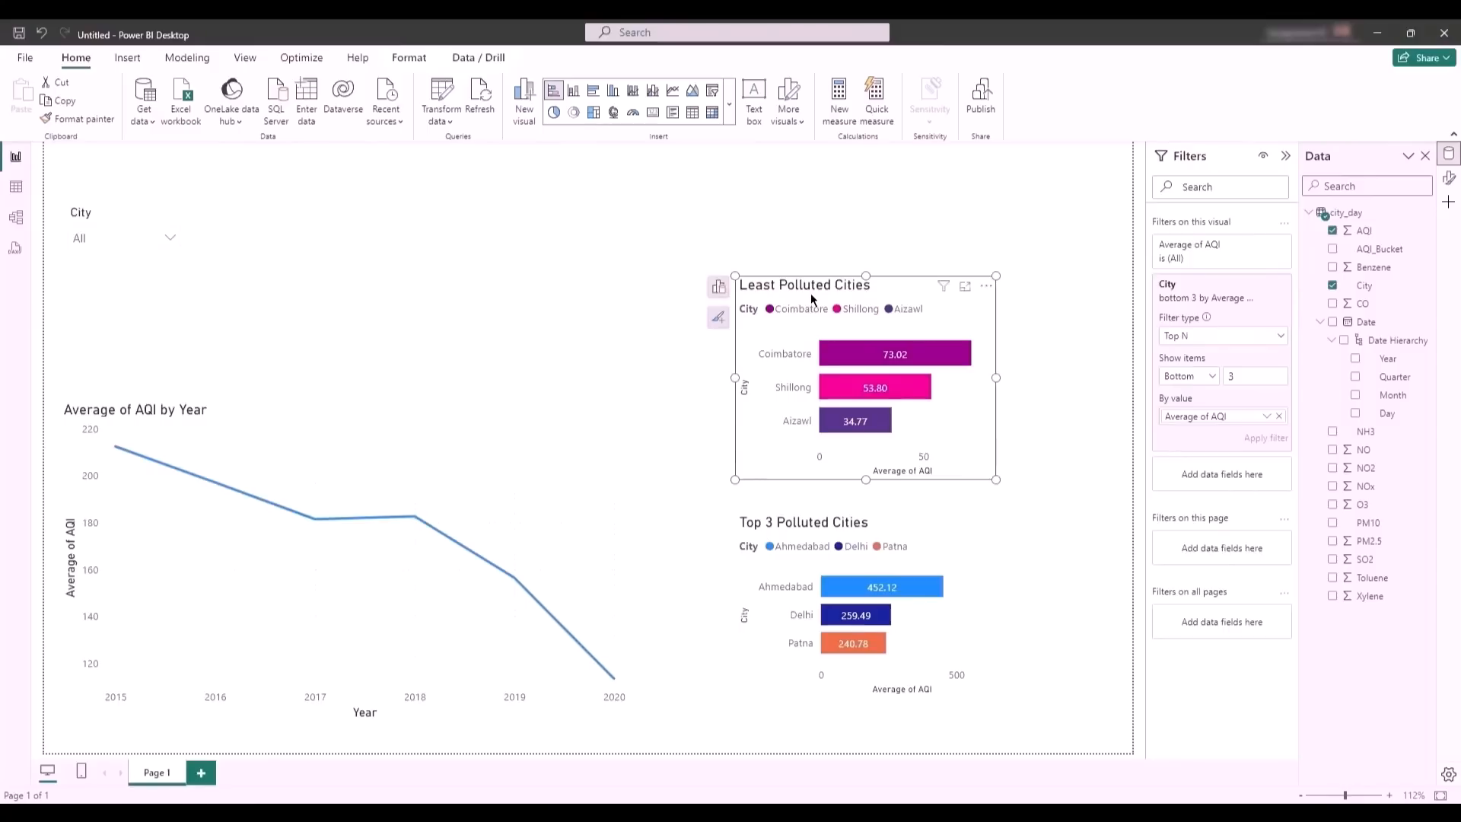
- Add a card showing the average of CO beside the City slicer and widen it
{"action": "left_click", "coordinate": [445, 205]}
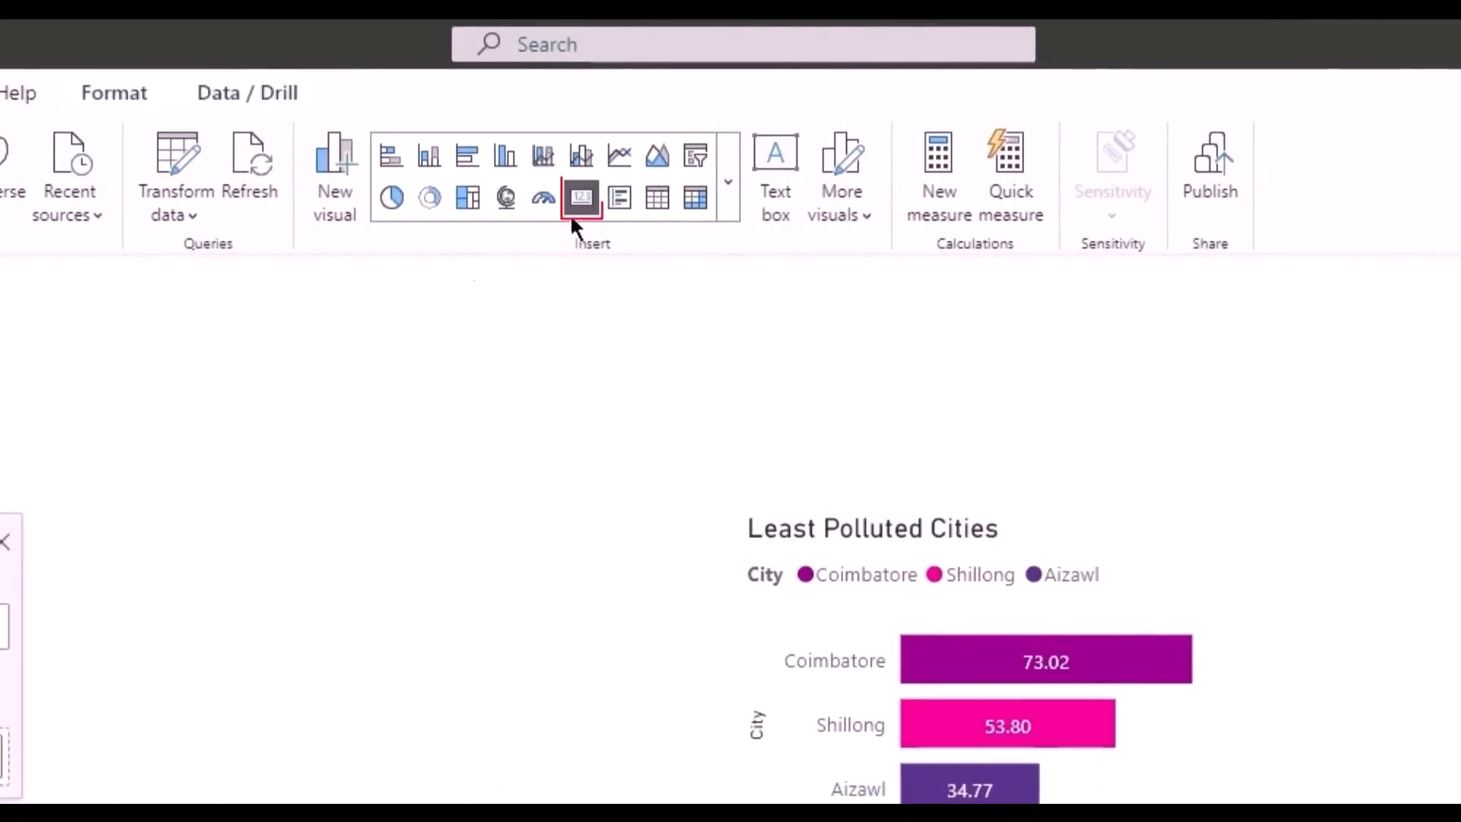
{"action": "left_click", "coordinate": [580, 207]}
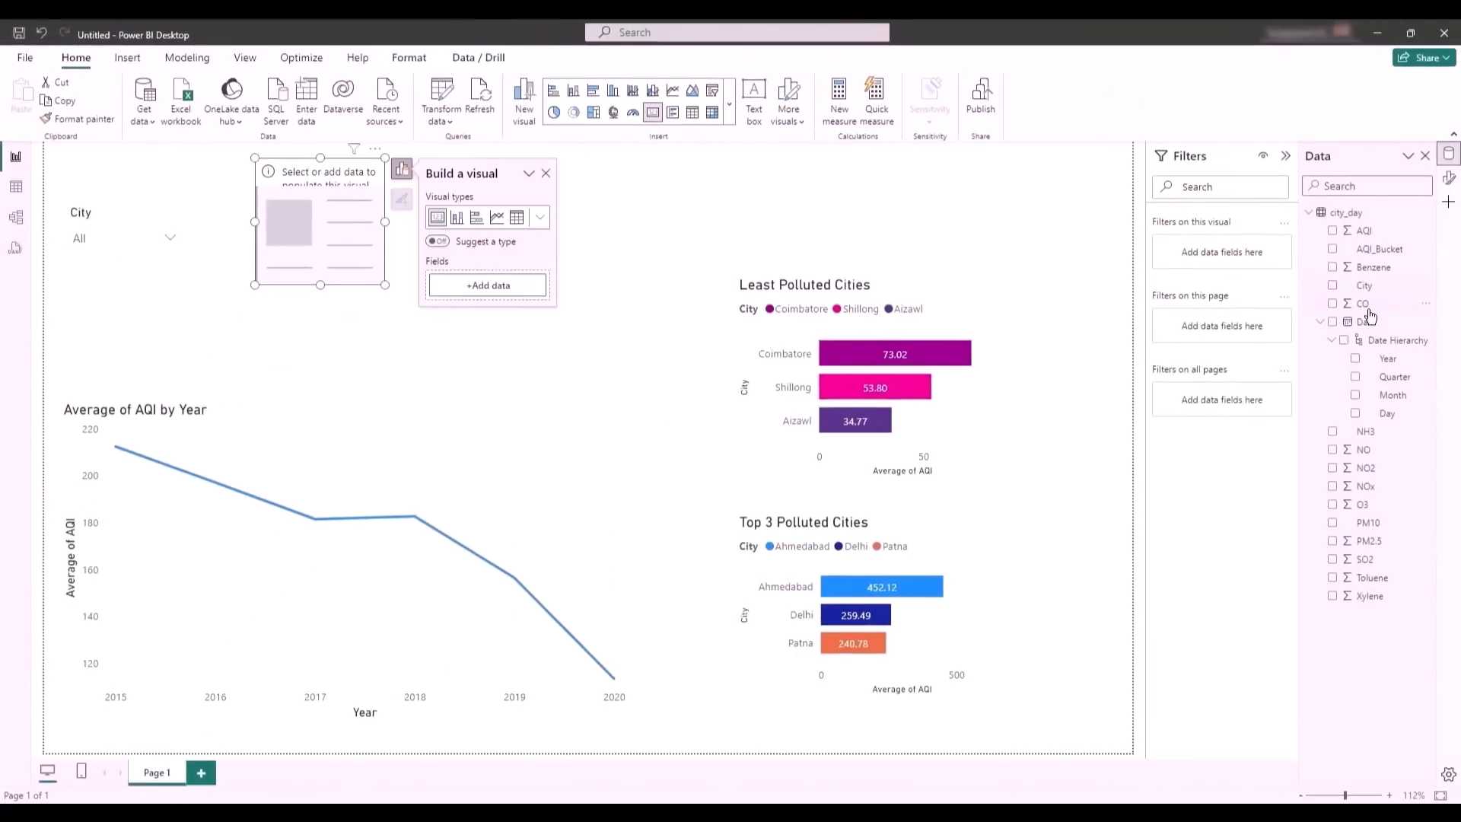
{"action": "left_click_drag", "start_coordinate": [1368, 308], "coordinate": [310, 228]}
{"action": "left_click_drag", "start_coordinate": [385, 284], "coordinate": [453, 285]}
{"action": "left_click_drag", "start_coordinate": [359, 237], "coordinate": [354, 237]}
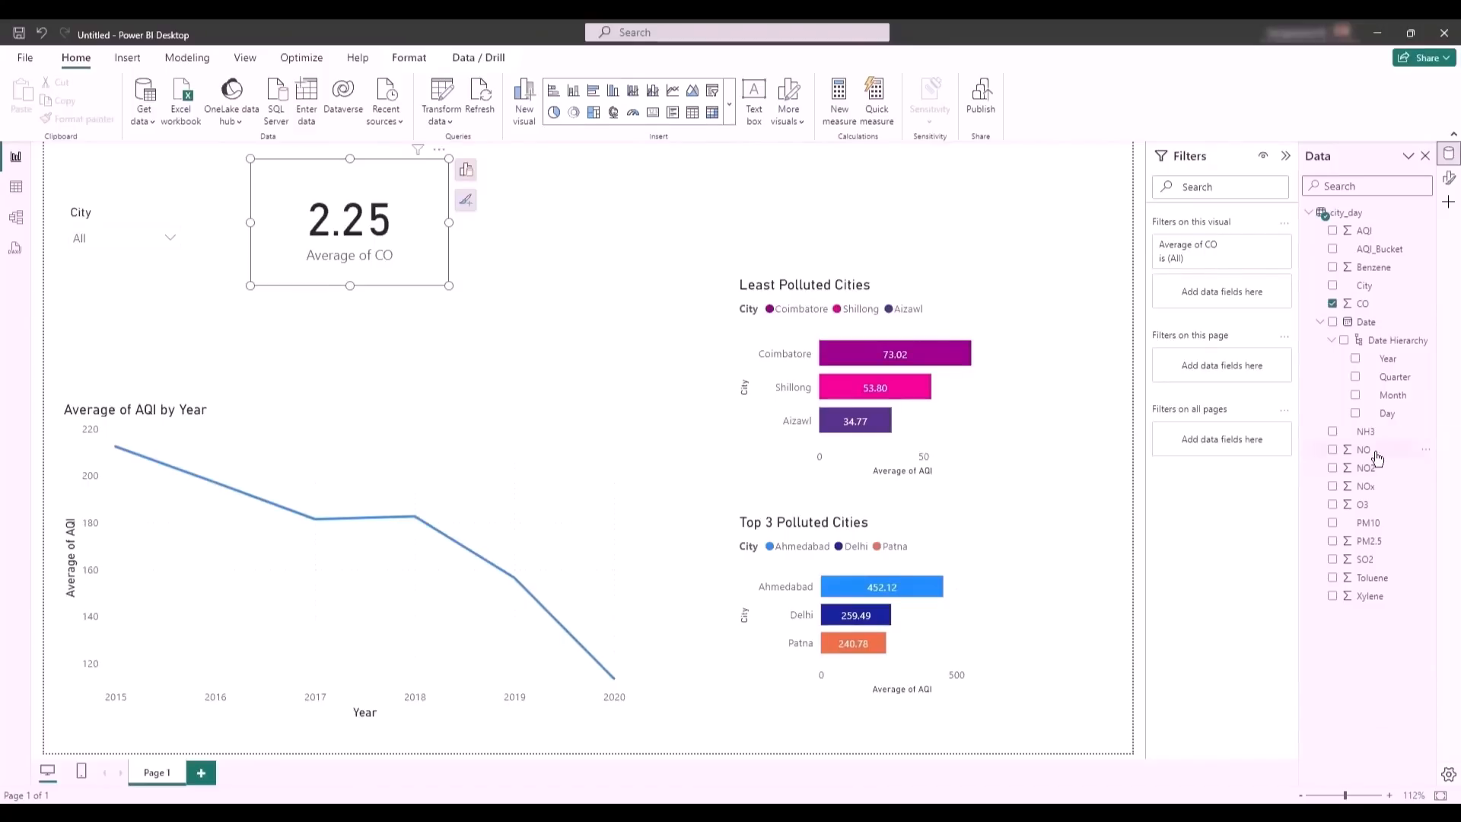
- Add a card for NO aggregated as Average and place it directly beside the CO card
{"action": "left_click_drag", "start_coordinate": [1376, 455], "coordinate": [592, 238]}
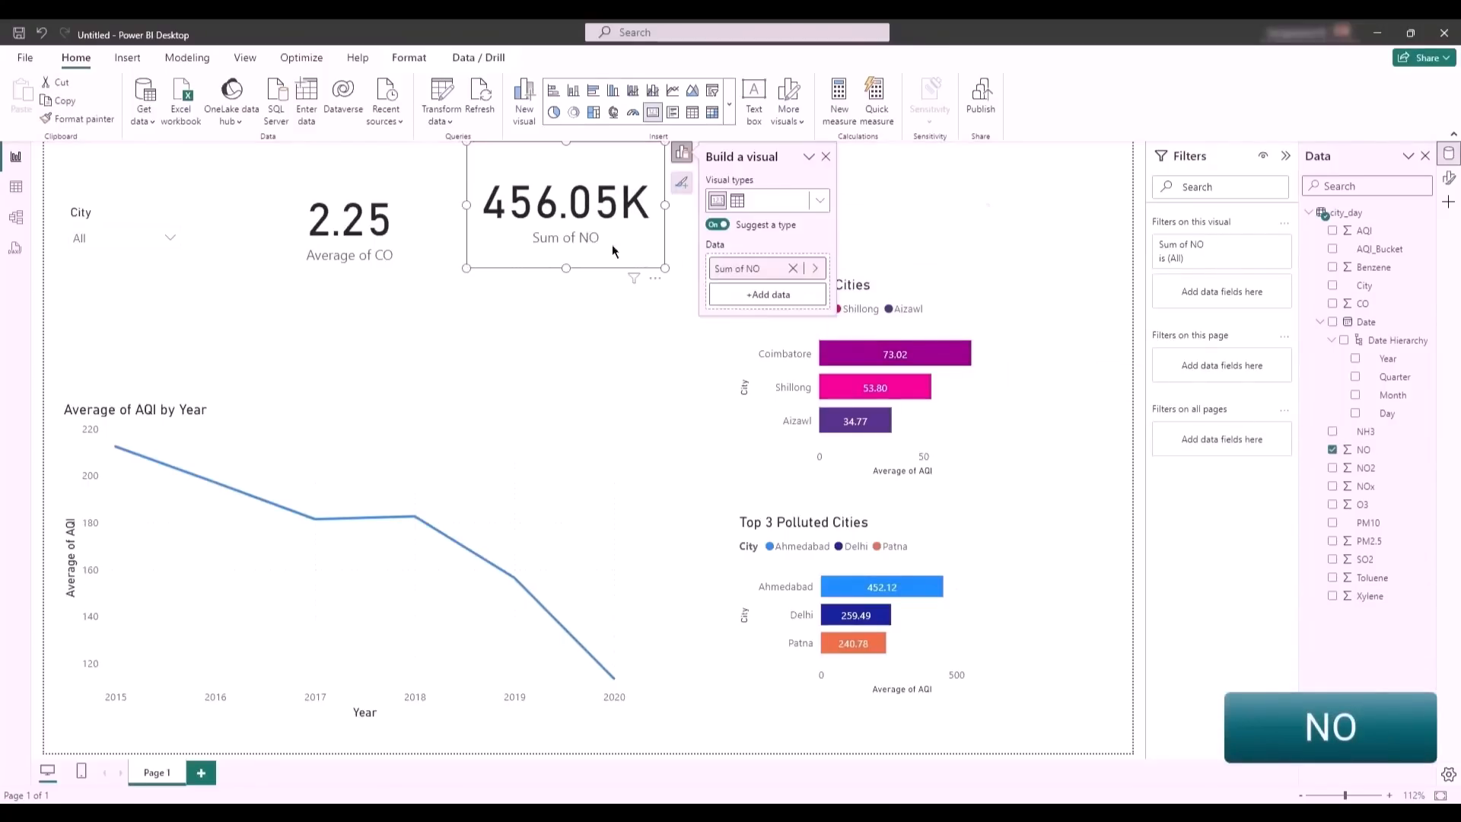
{"action": "left_click", "coordinate": [815, 268]}
{"action": "left_click", "coordinate": [928, 326]}
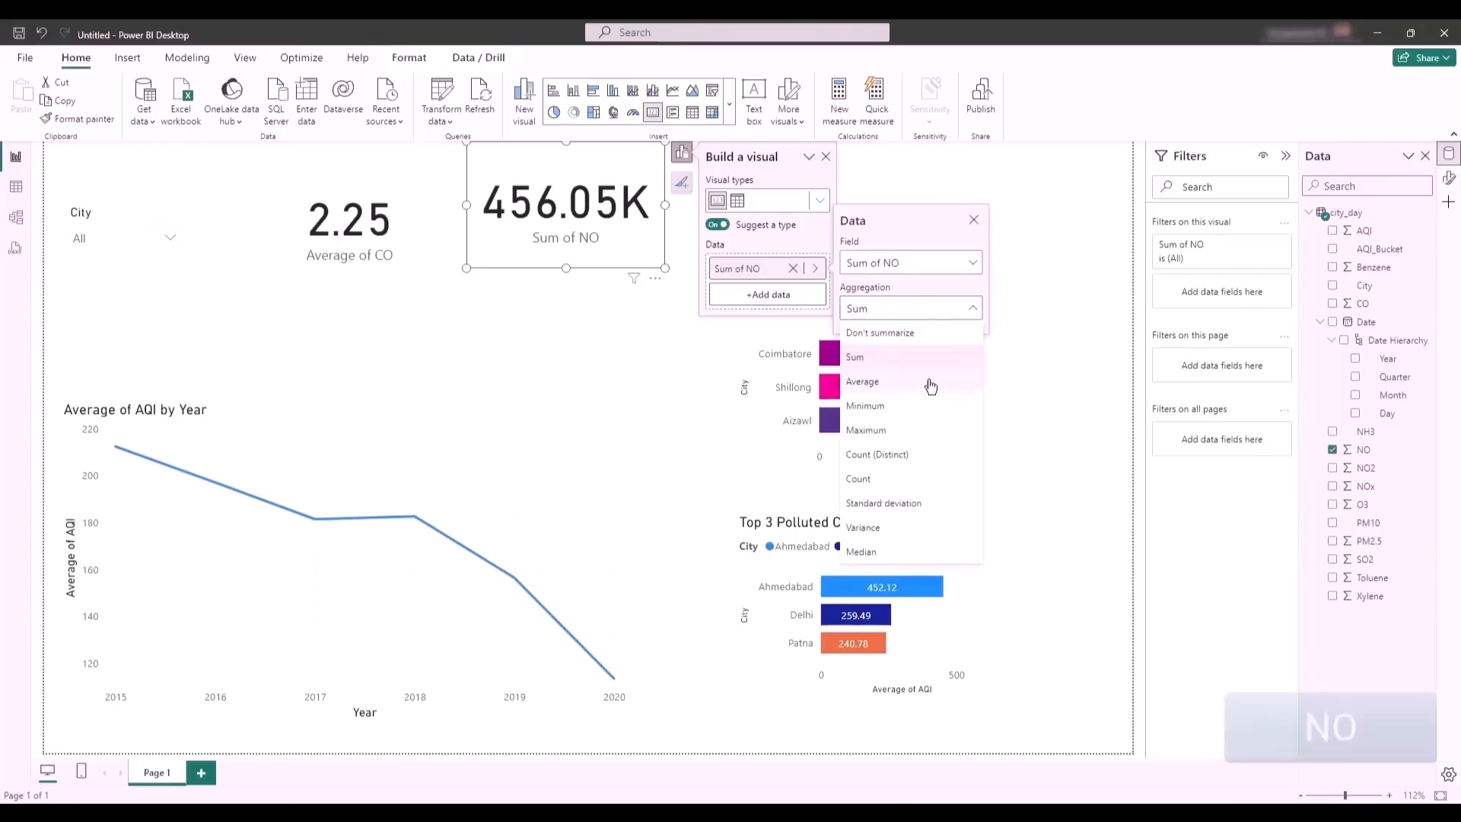
{"action": "left_click", "coordinate": [905, 386]}
{"action": "left_click_drag", "start_coordinate": [559, 245], "coordinate": [537, 268]}
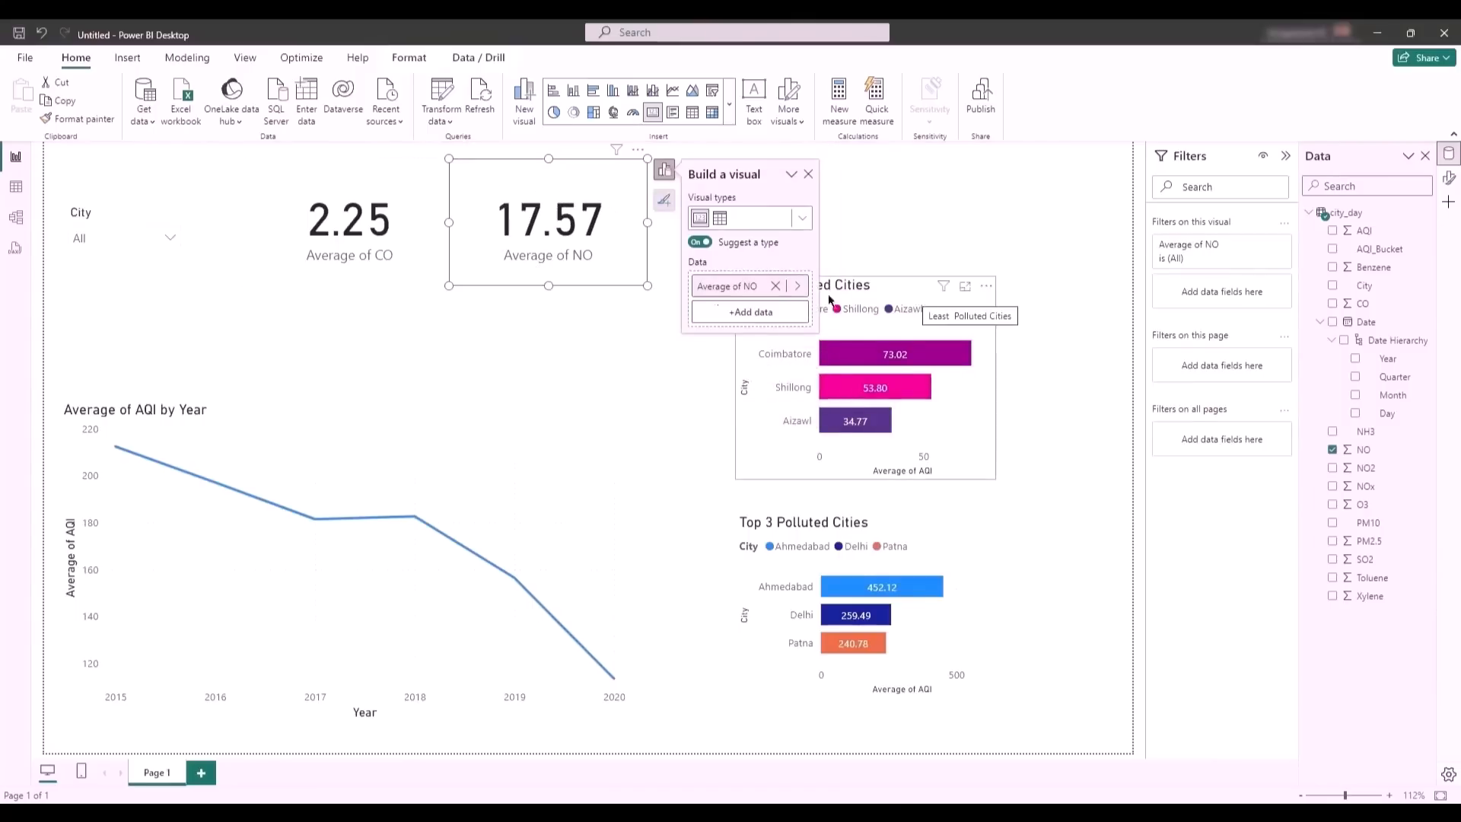
- Add a card for SO2 aggregated as Average above the Least Polluted Cities chart
{"action": "left_click", "coordinate": [838, 231]}
{"action": "left_click_drag", "start_coordinate": [1394, 568], "coordinate": [777, 226]}
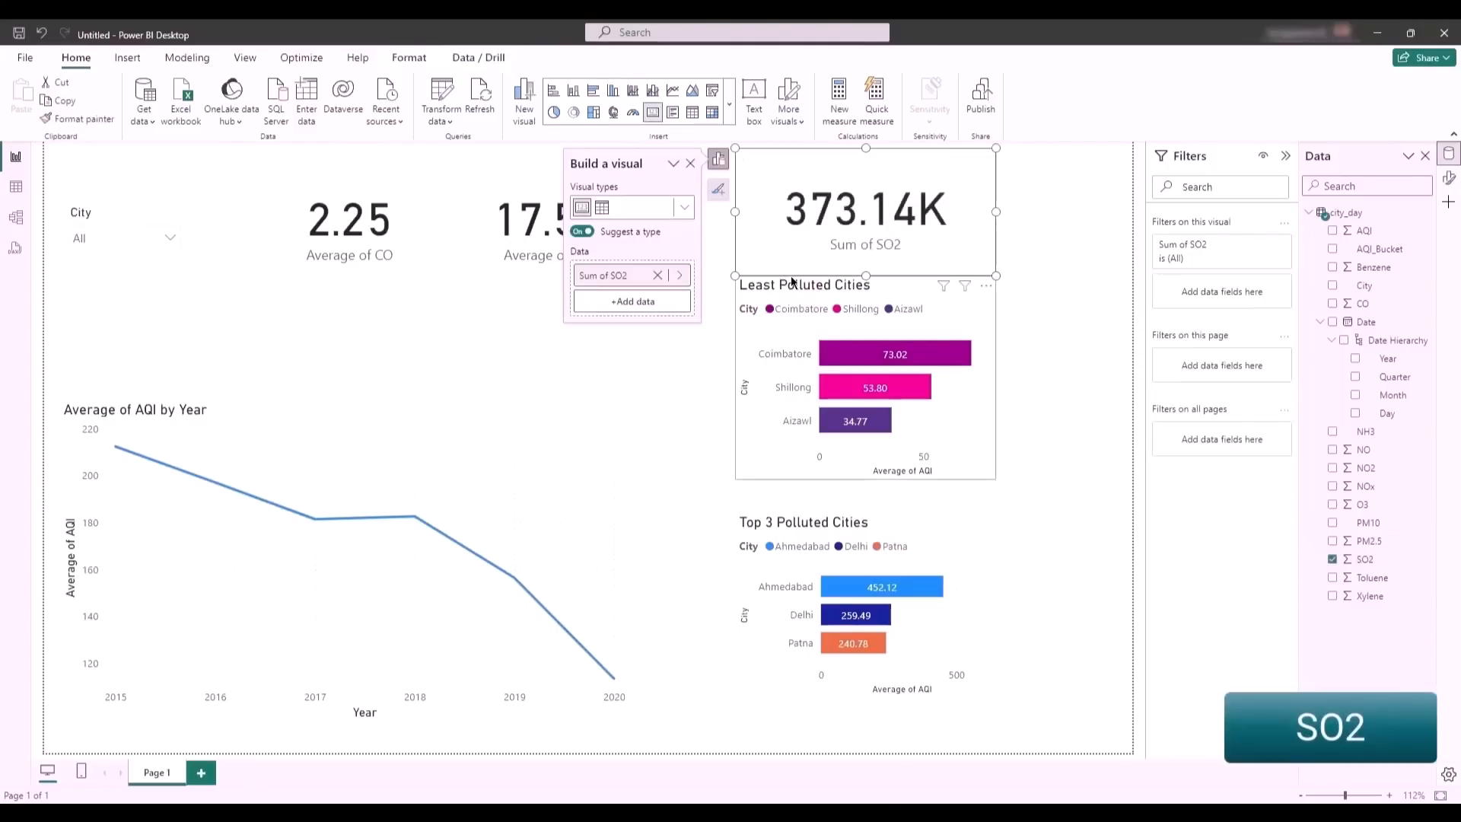
{"action": "left_click", "coordinate": [678, 276]}
{"action": "left_click", "coordinate": [753, 315]}
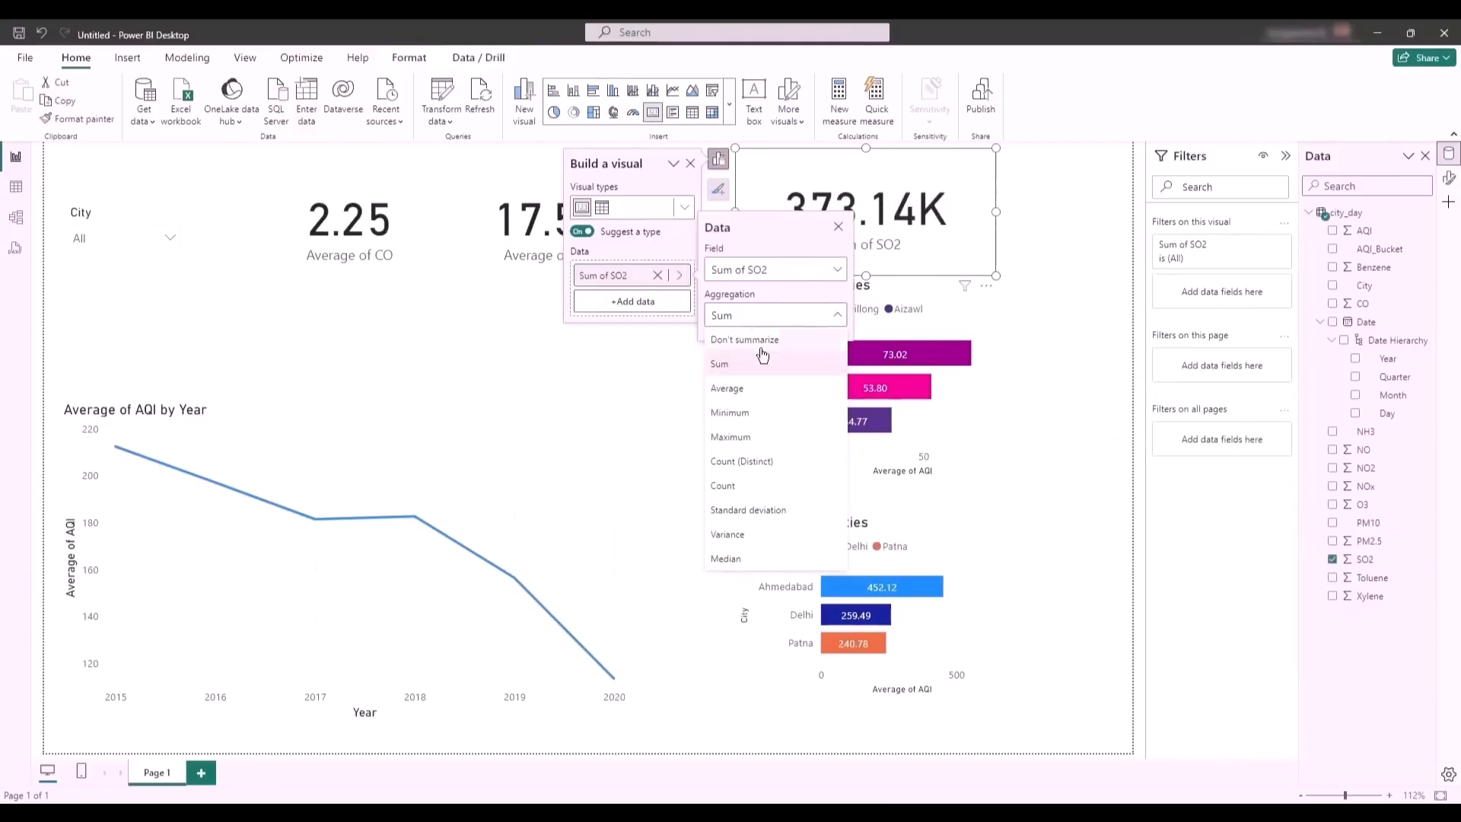
{"action": "left_click", "coordinate": [767, 389]}
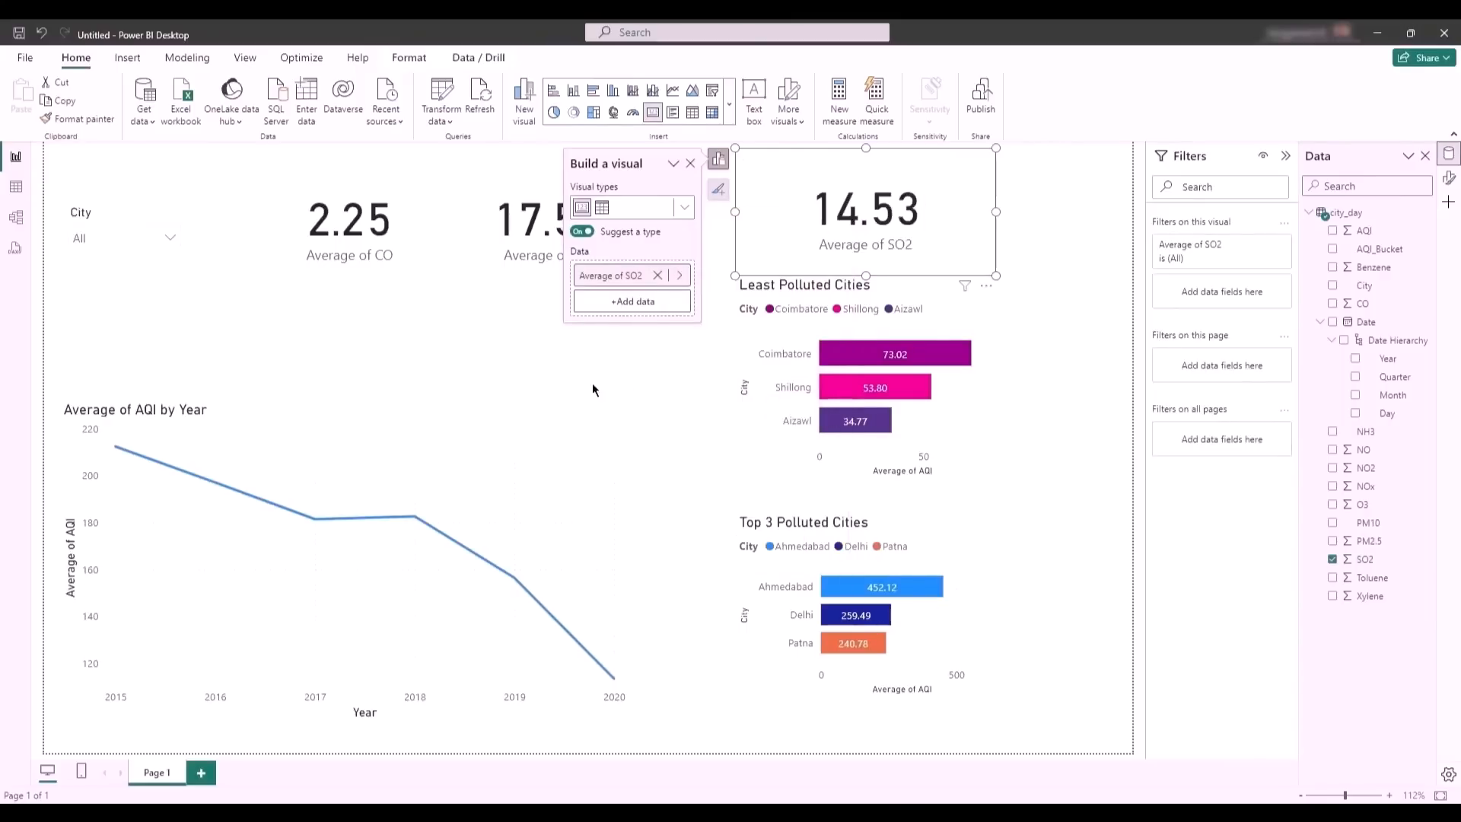
- Add a card for PM2.5 aggregated as Average and place it just below the CO and NO cards
{"action": "left_click", "coordinate": [504, 371]}
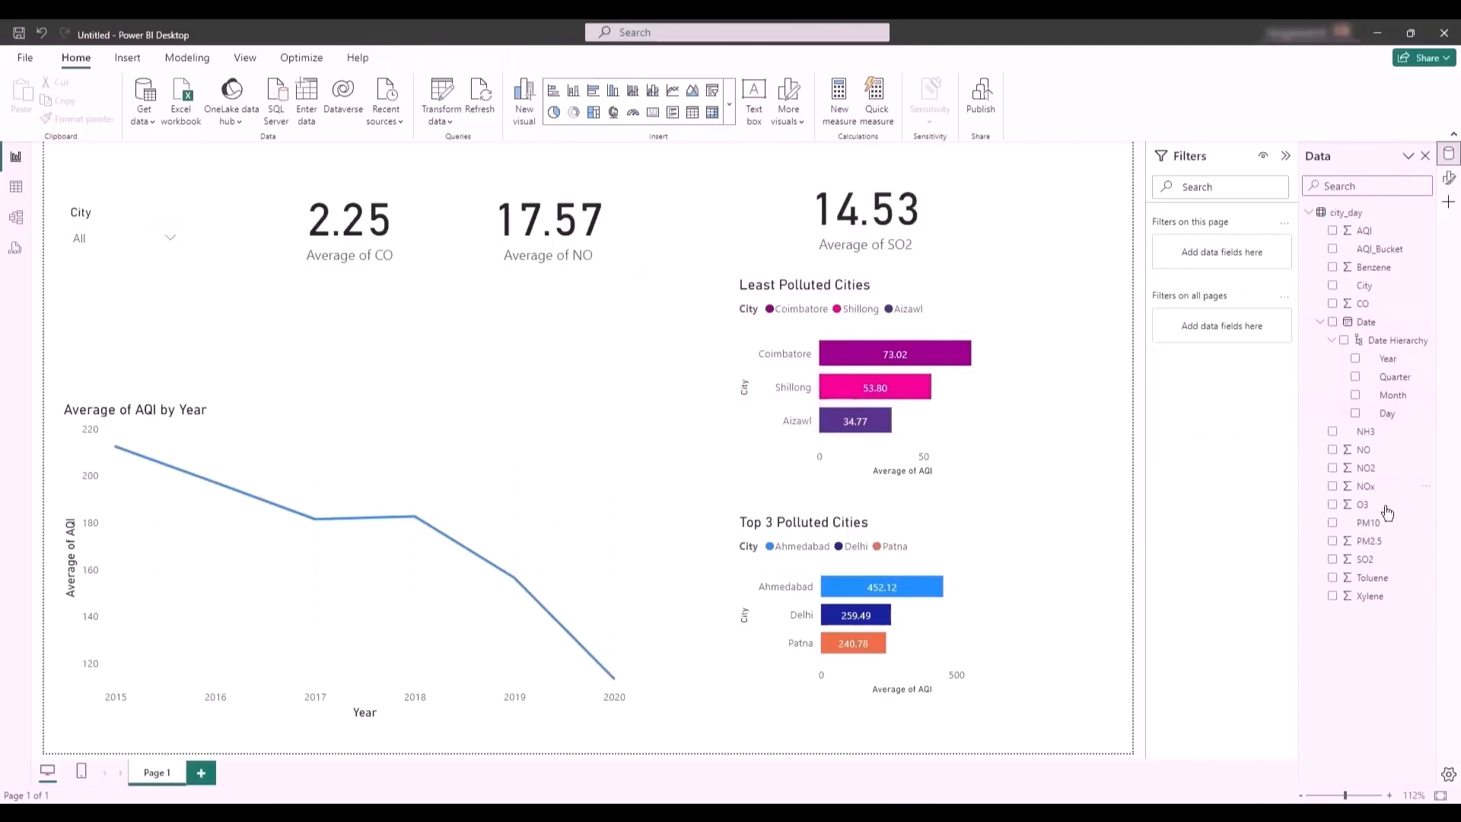
{"action": "left_click_drag", "start_coordinate": [1391, 545], "coordinate": [517, 377]}
{"action": "left_click_drag", "start_coordinate": [515, 355], "coordinate": [521, 353]}
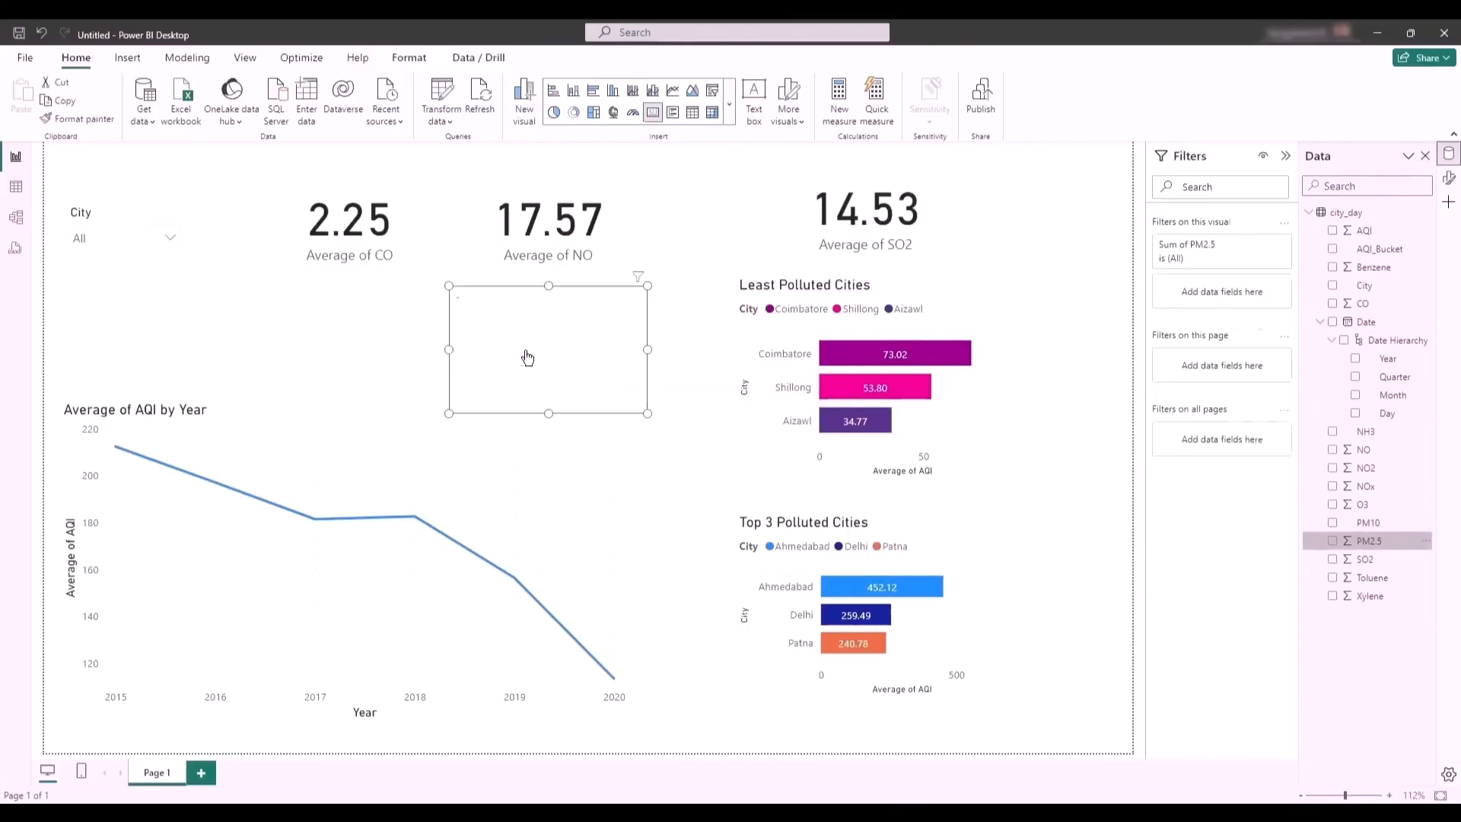
{"action": "left_click", "coordinate": [689, 388]}
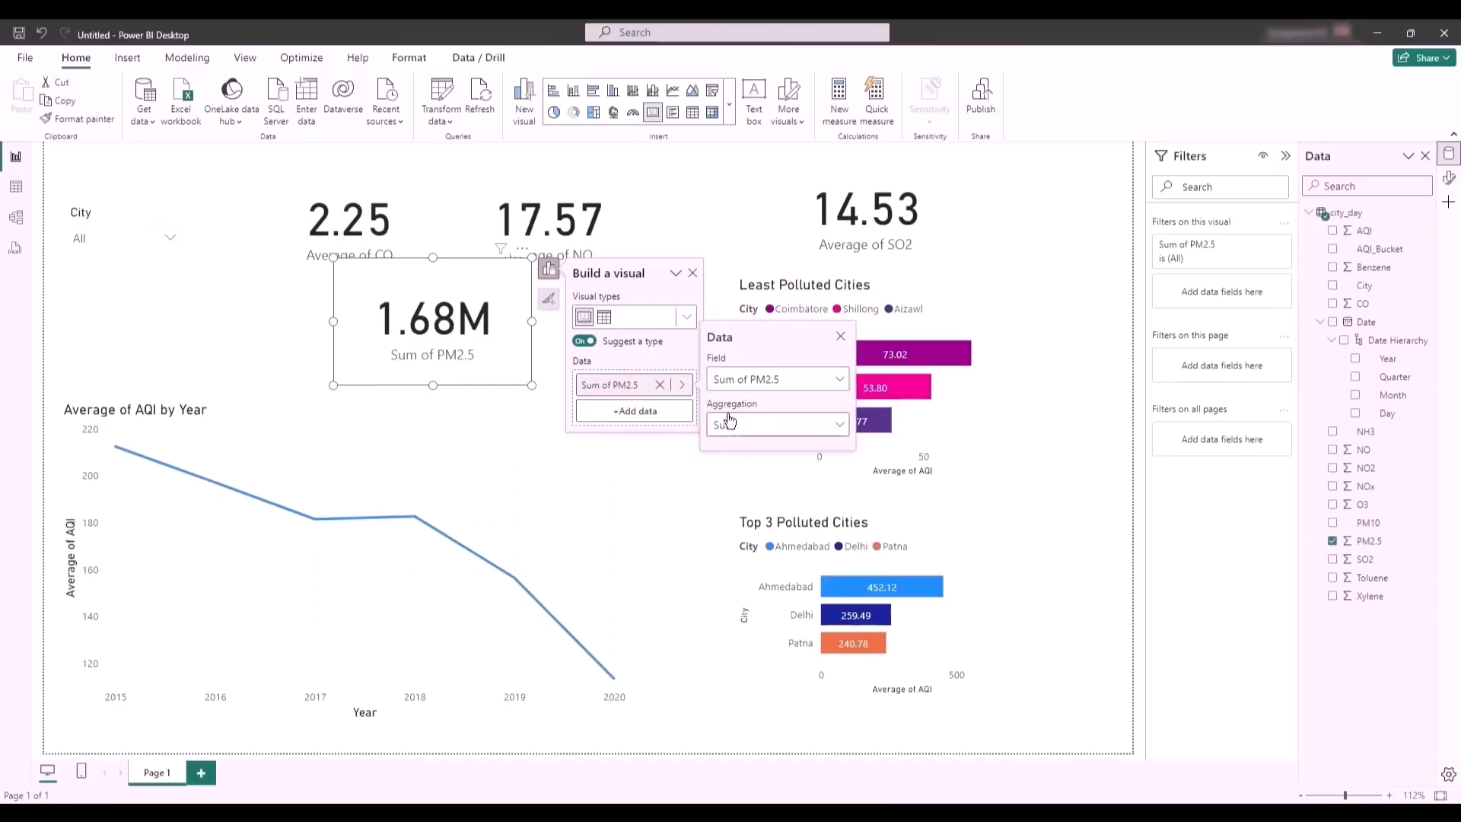
{"action": "left_click", "coordinate": [732, 422]}
{"action": "left_click", "coordinate": [732, 498]}
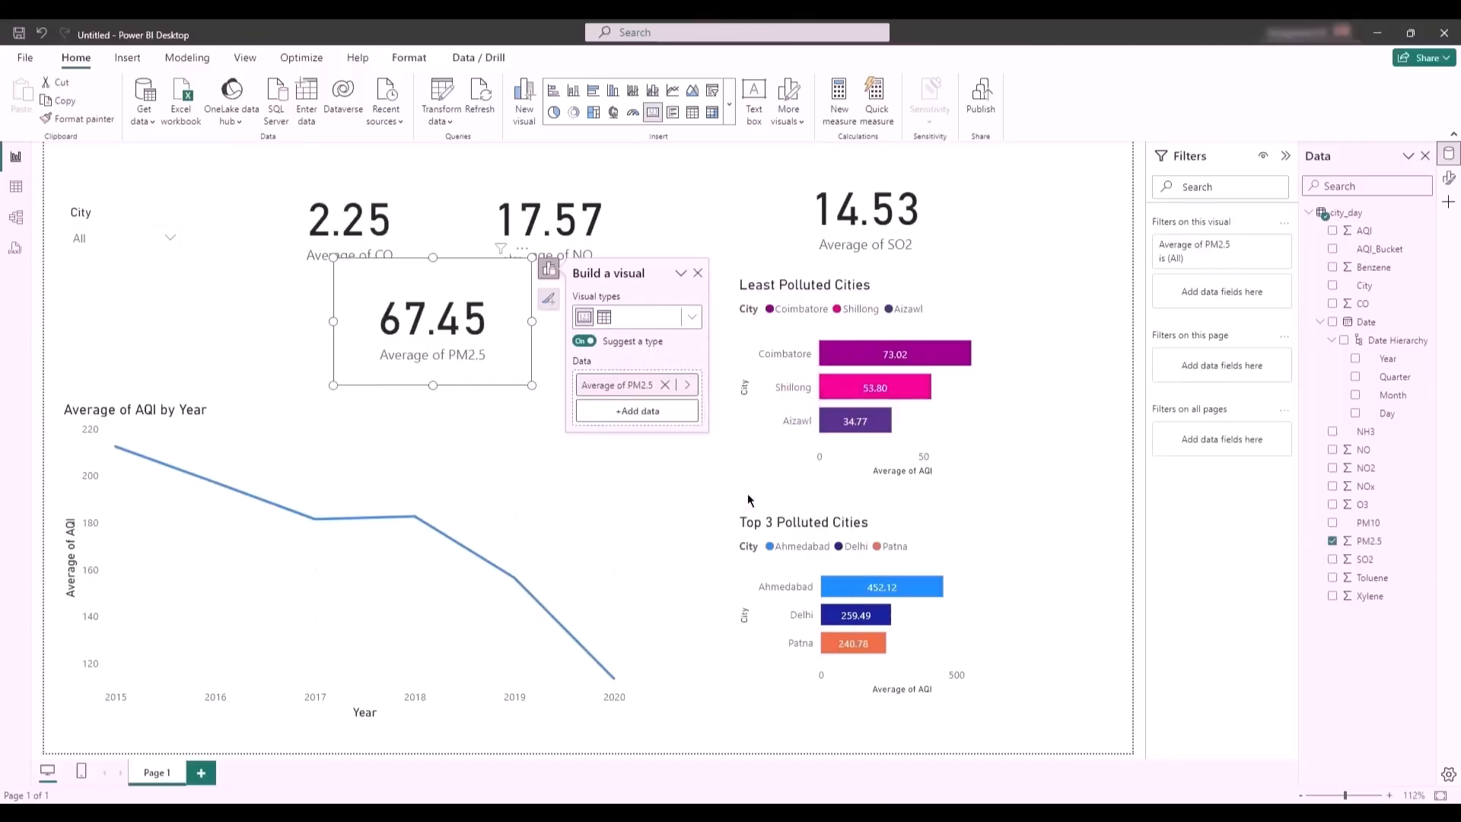
{"action": "left_click_drag", "start_coordinate": [424, 350], "coordinate": [410, 377]}
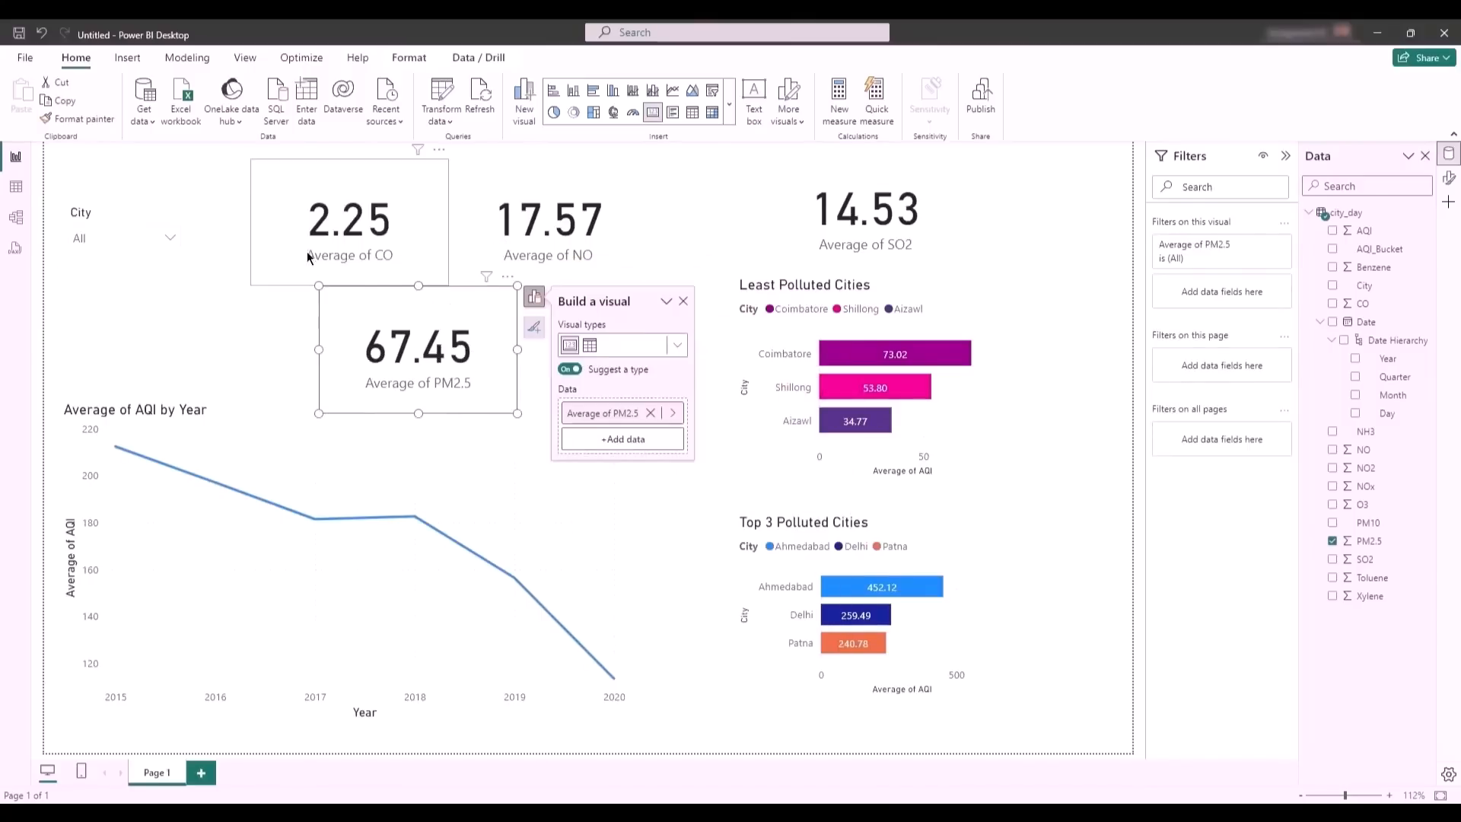
- Reduce the heights of the CO, SO2 and PM2.5 cards and bring the NO card level with the CO card
{"action": "left_click", "coordinate": [312, 252]}
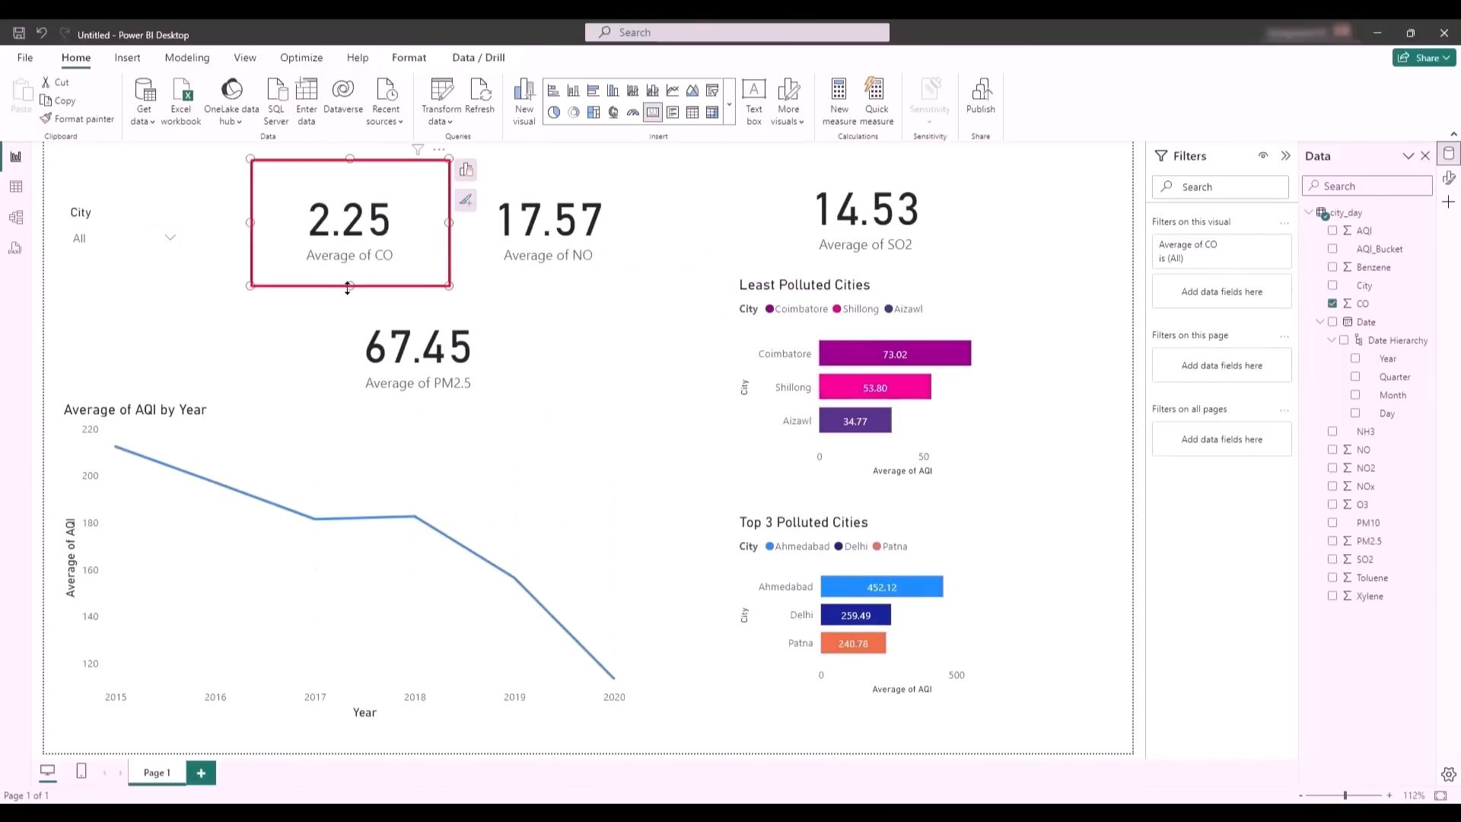
{"action": "left_click_drag", "start_coordinate": [357, 255], "coordinate": [358, 264]}
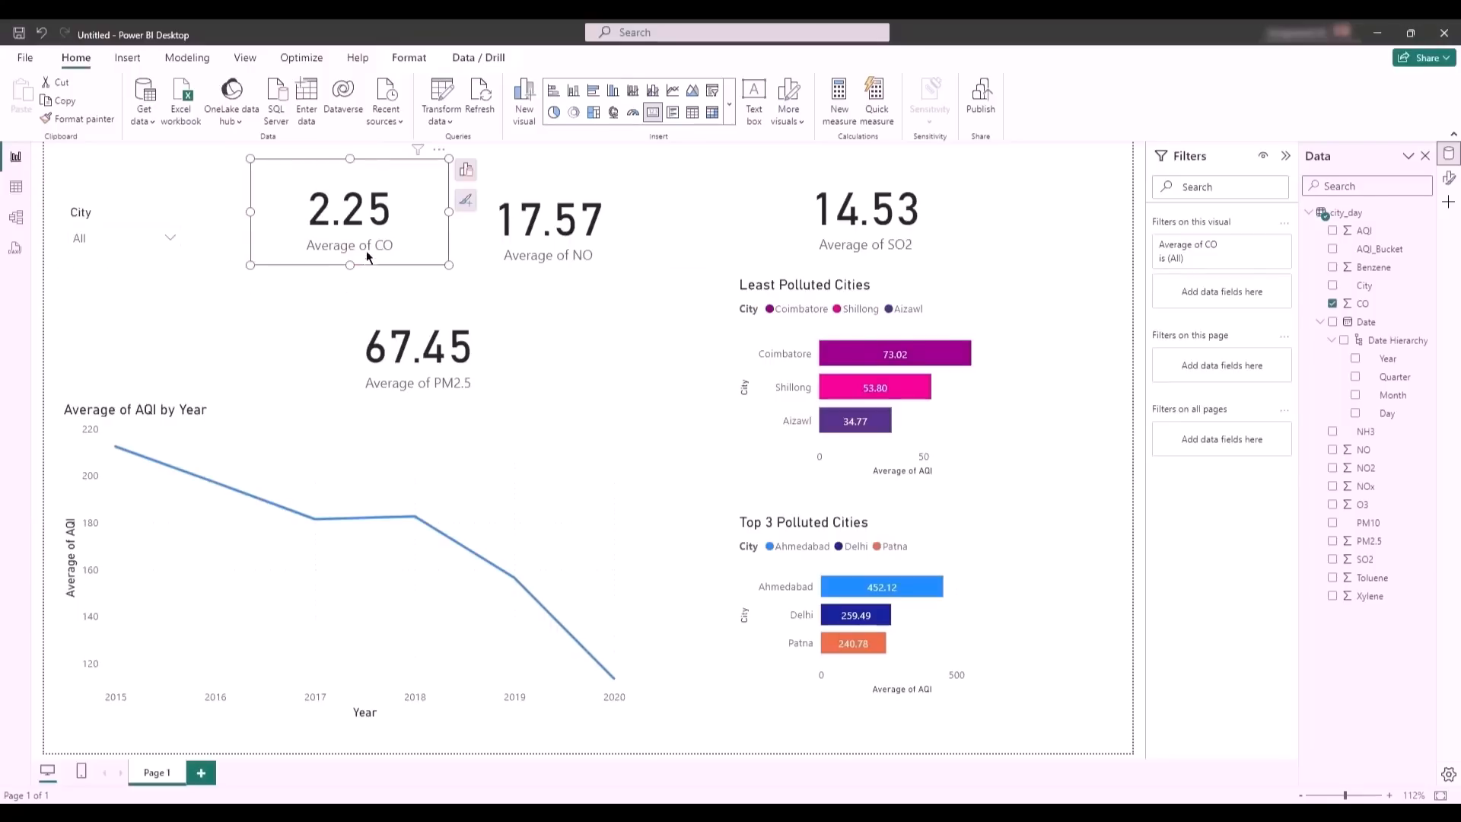
{"action": "left_click_drag", "start_coordinate": [557, 240], "coordinate": [568, 231]}
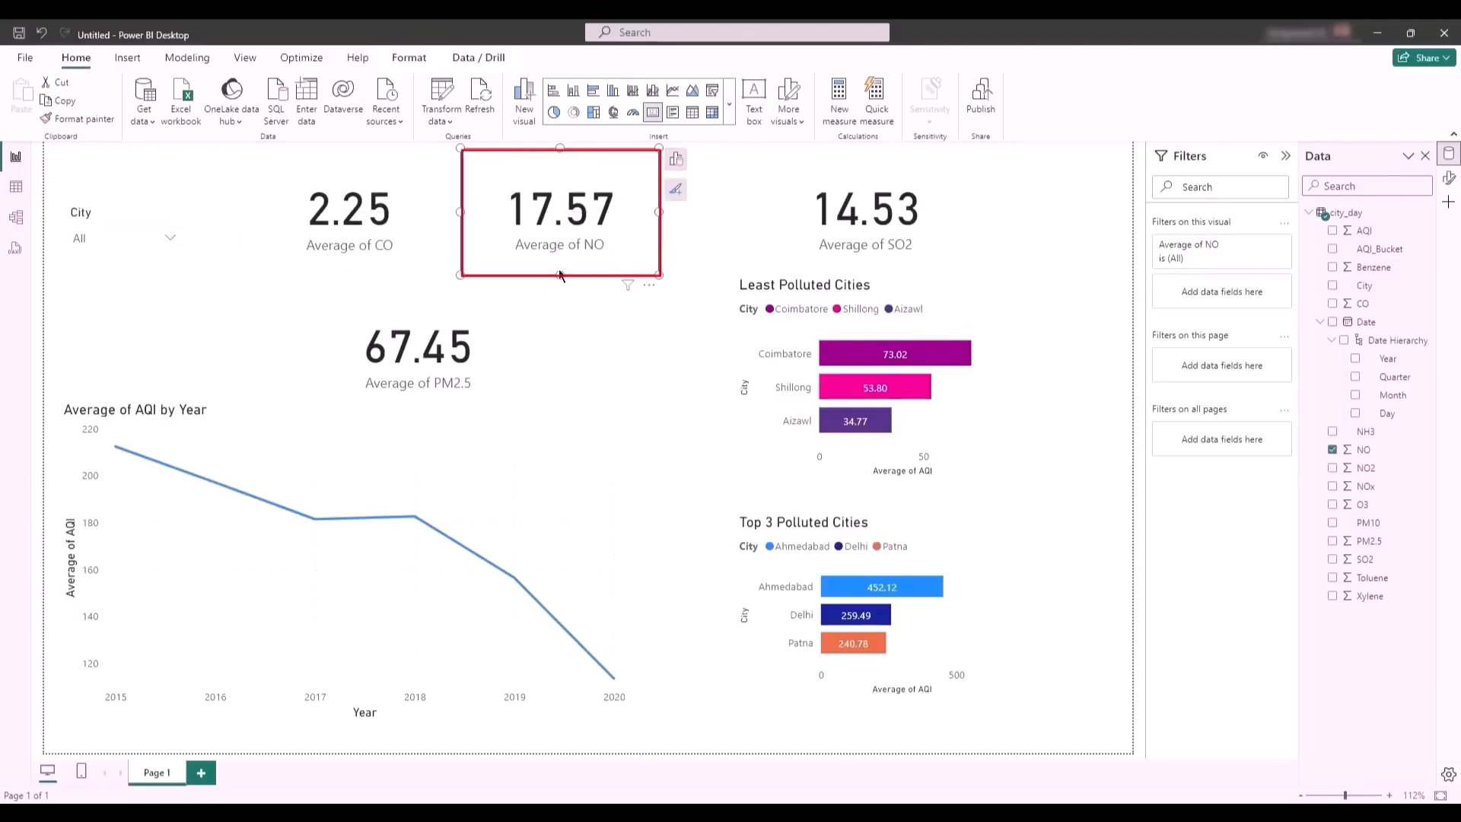
{"action": "left_click", "coordinate": [896, 266]}
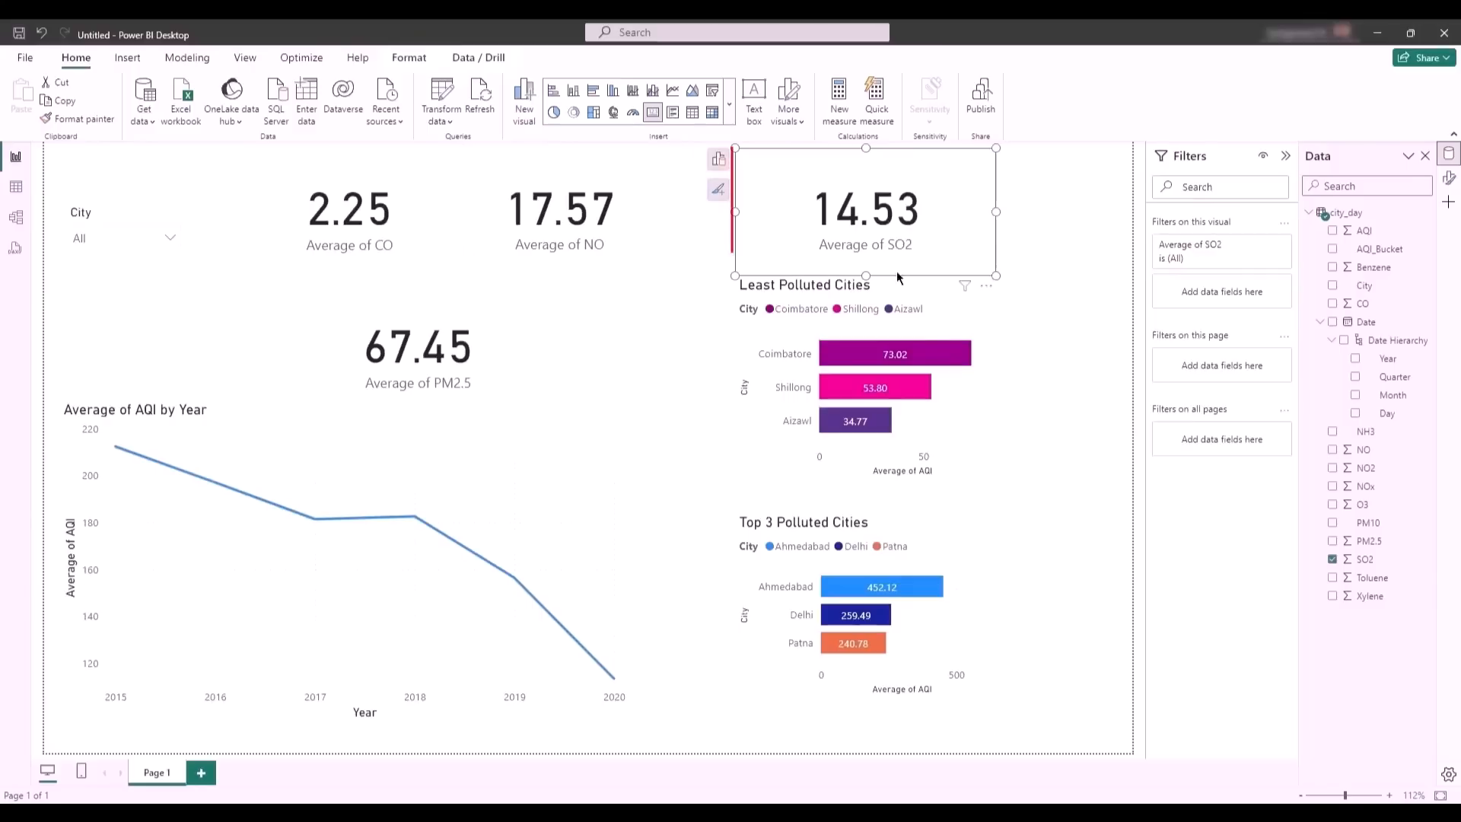
{"action": "left_click_drag", "start_coordinate": [865, 274], "coordinate": [870, 243]}
{"action": "left_click", "coordinate": [418, 300]}
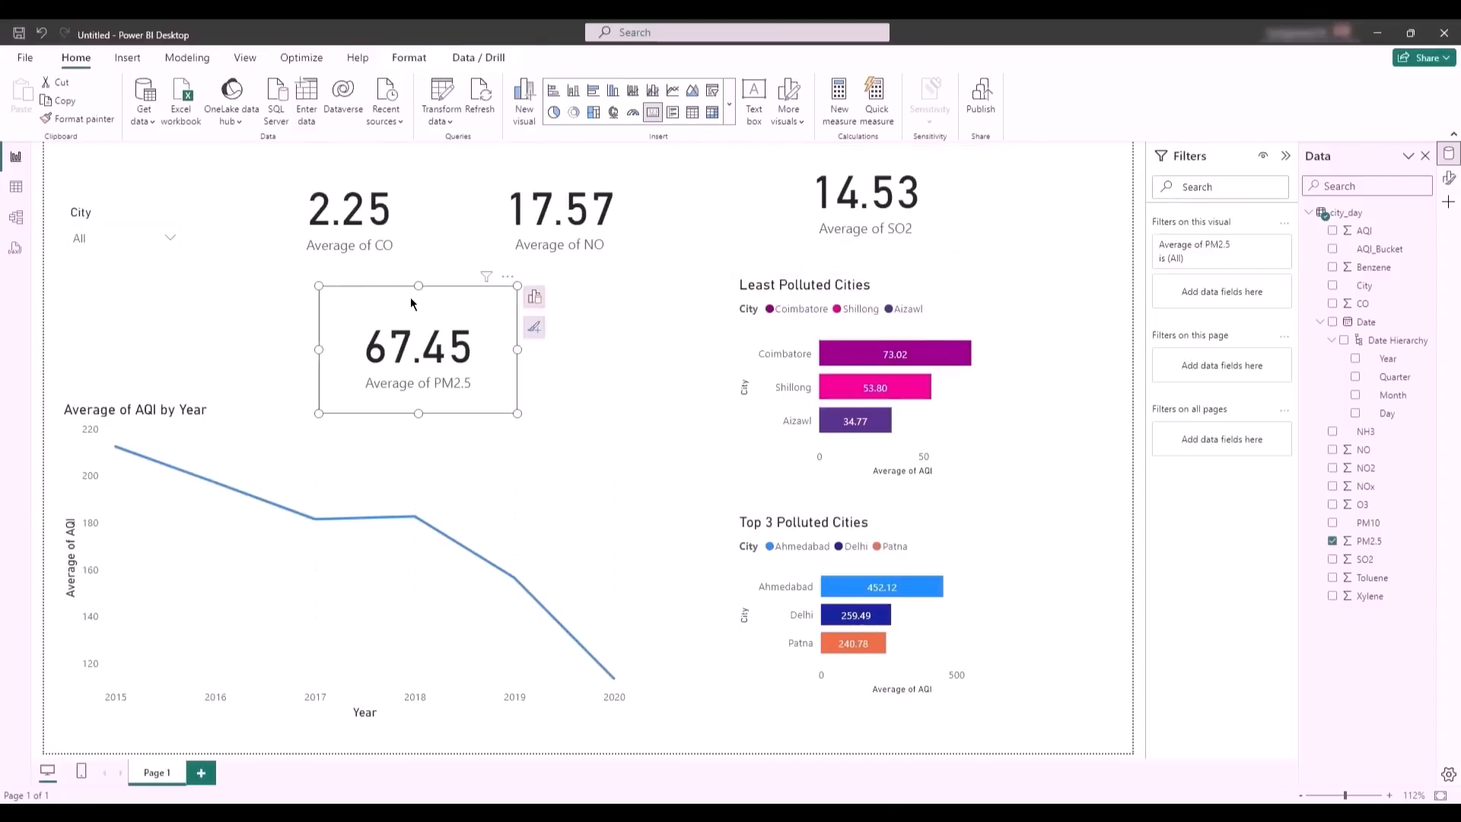
{"action": "left_click_drag", "start_coordinate": [416, 286], "coordinate": [410, 313]}
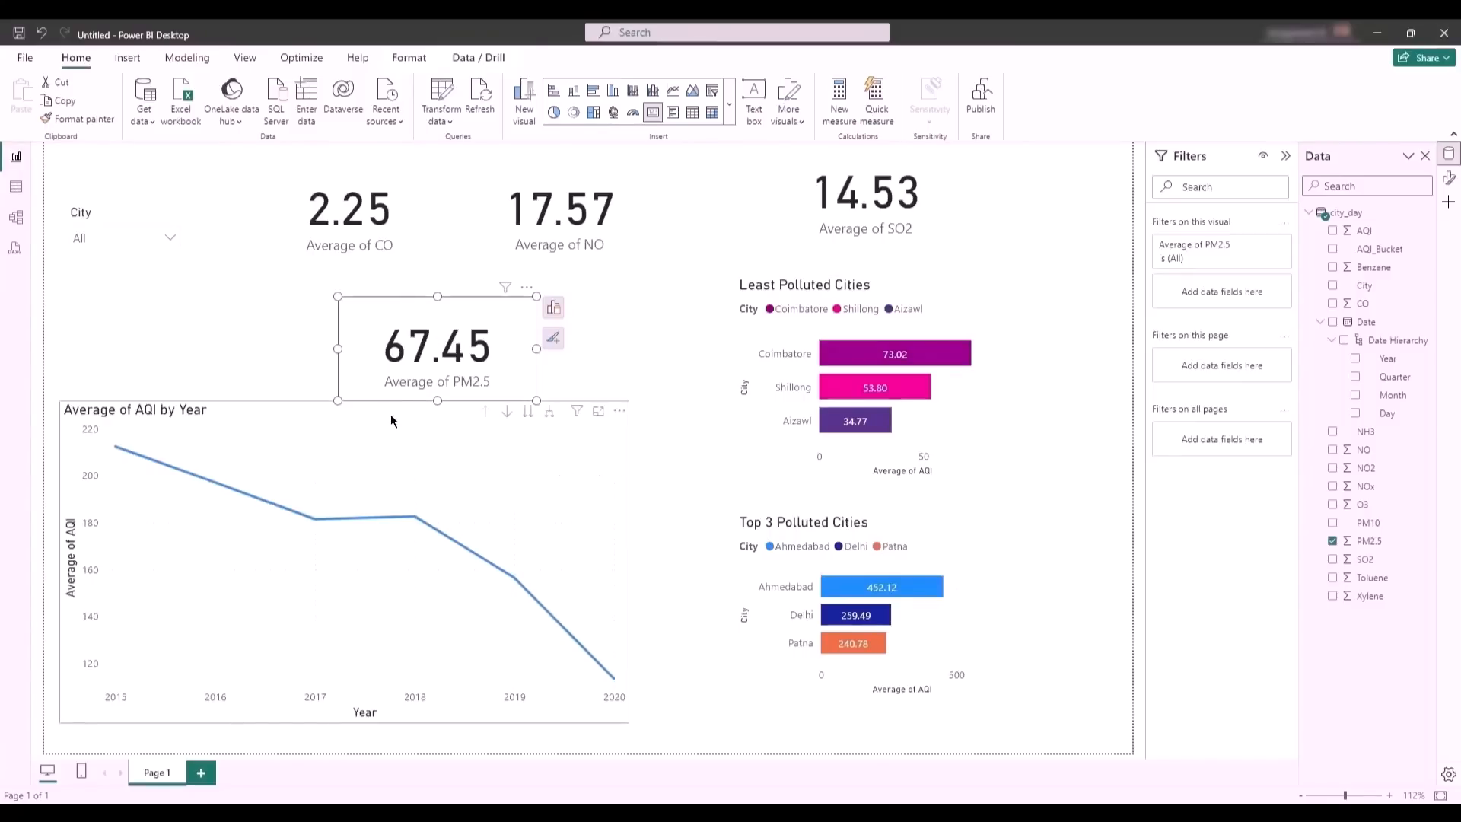
- Shrink the Average of AQI by Year line chart to about half its width and a lower height, keeping its lower-left corner in place
{"action": "left_click", "coordinate": [431, 441]}
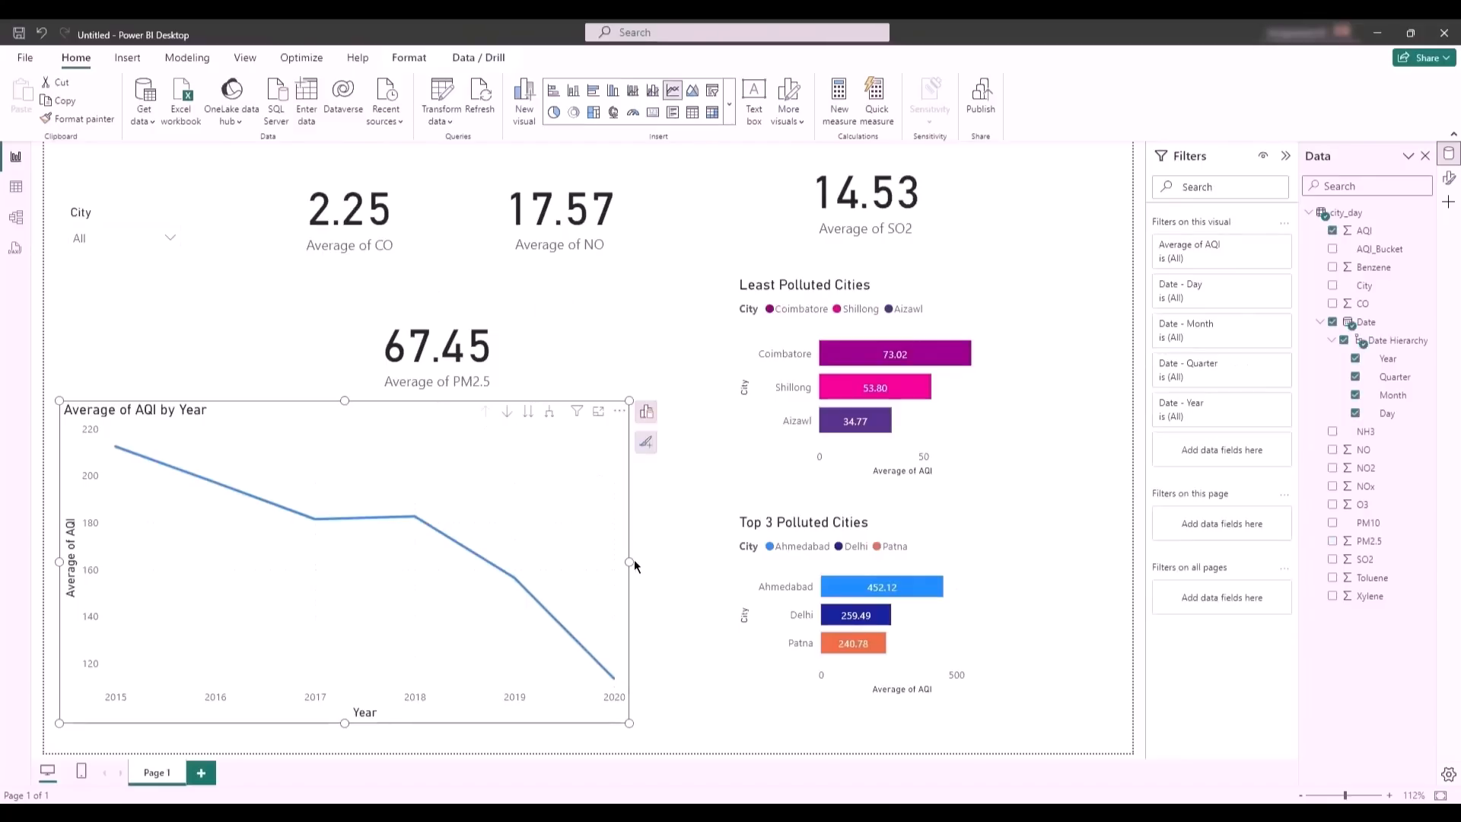
{"action": "left_click_drag", "start_coordinate": [632, 562], "coordinate": [332, 555]}
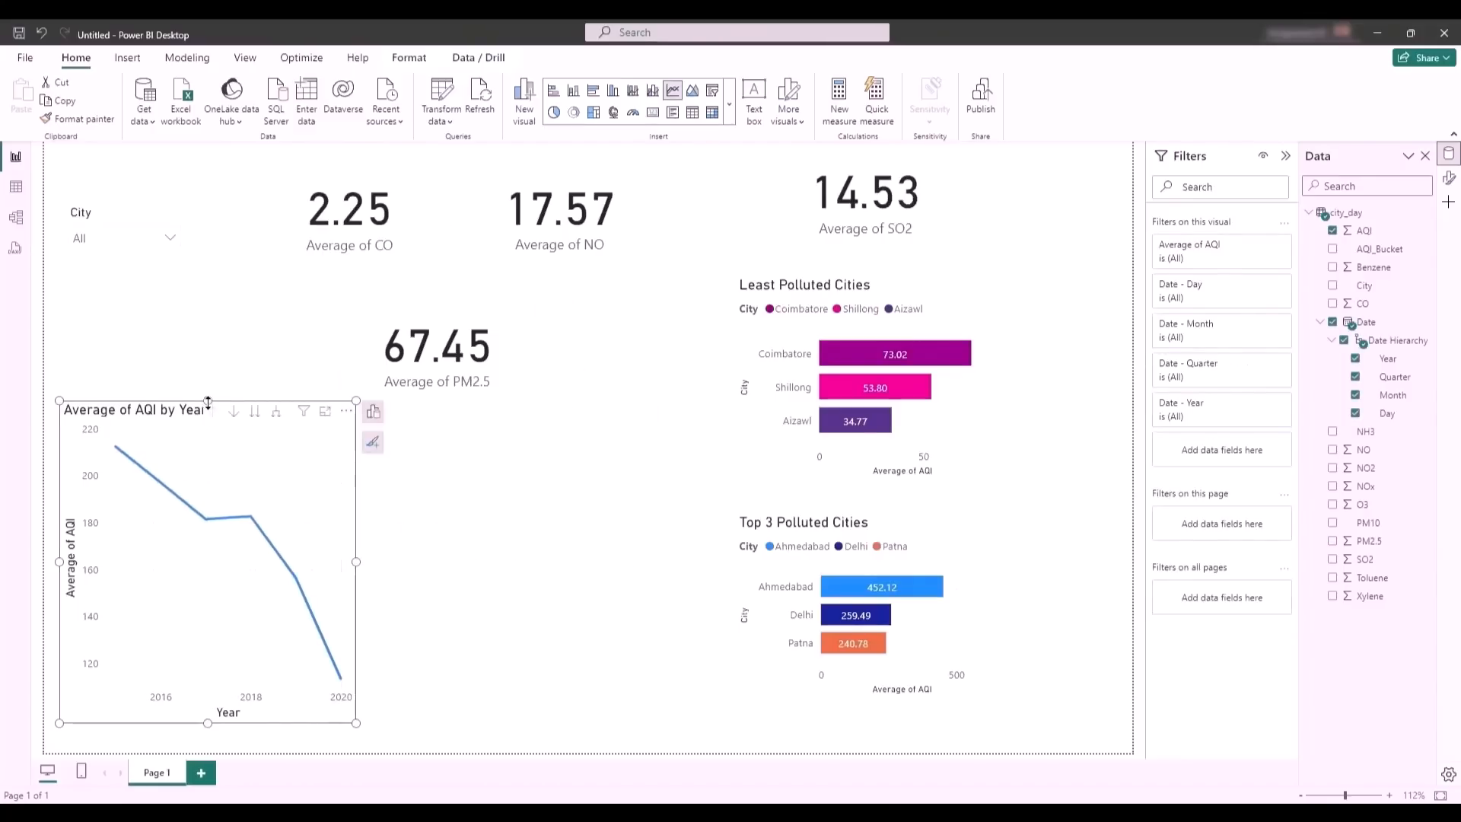
{"action": "left_click_drag", "start_coordinate": [207, 401], "coordinate": [208, 513]}
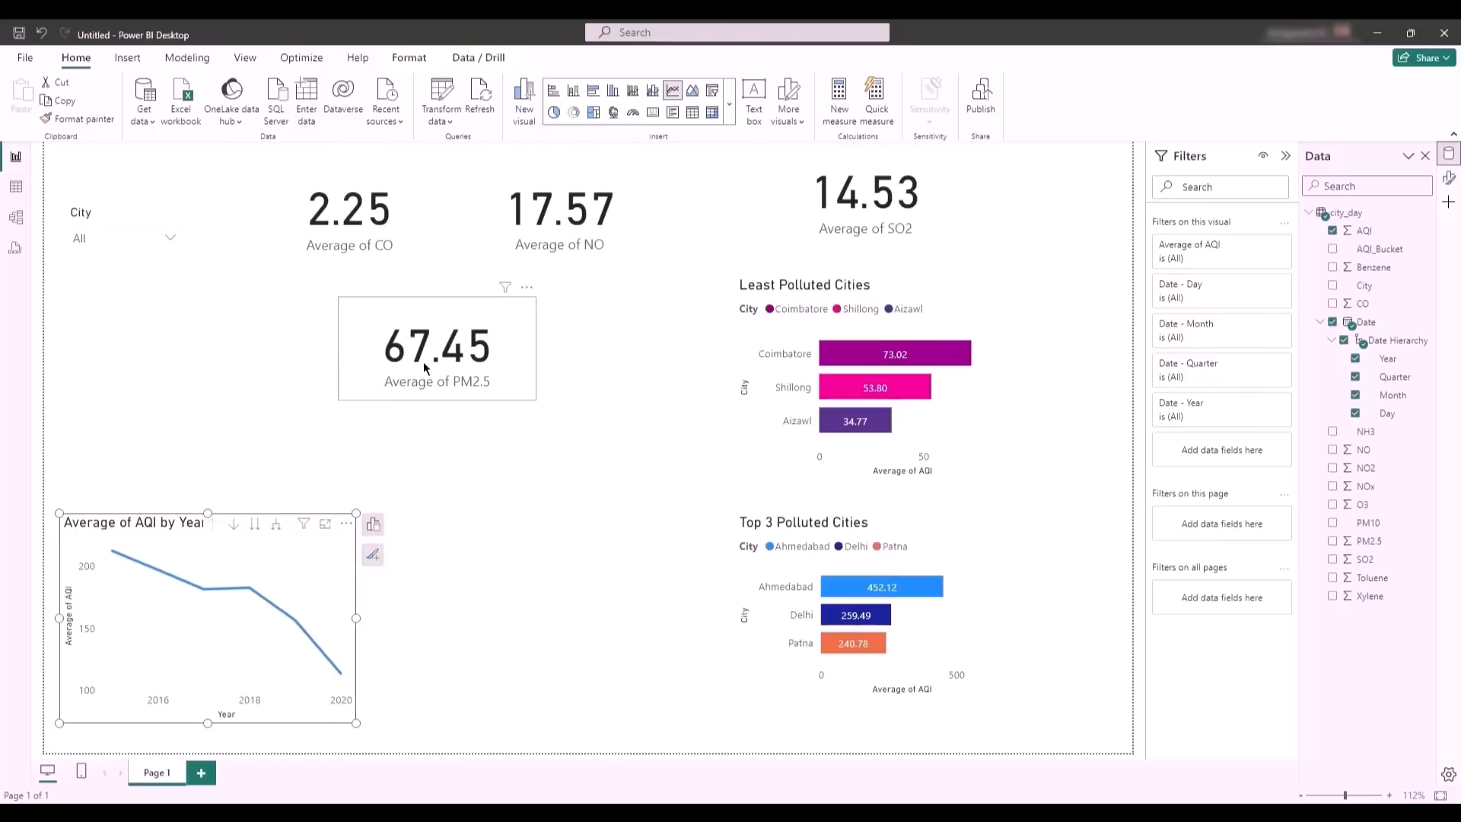
- Move the PM2.5 card below the City slicer and shift both polluted-cities bar charts to the right
{"action": "left_click", "coordinate": [394, 325]}
{"action": "left_click_drag", "start_coordinate": [392, 322], "coordinate": [124, 302]}
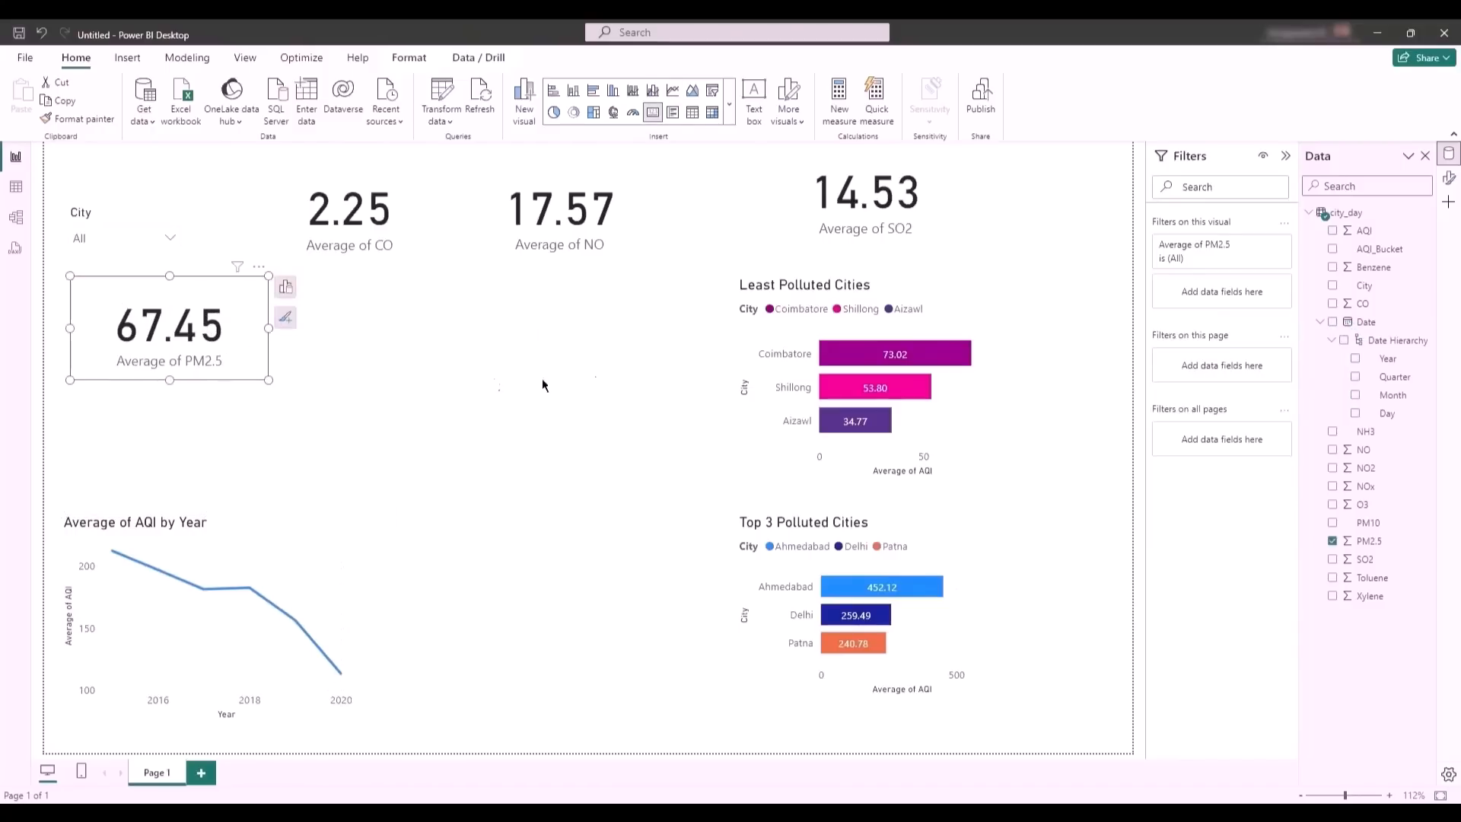
{"action": "left_click_drag", "start_coordinate": [925, 295], "coordinate": [1000, 296]}
{"action": "left_click_drag", "start_coordinate": [902, 521], "coordinate": [980, 516]}
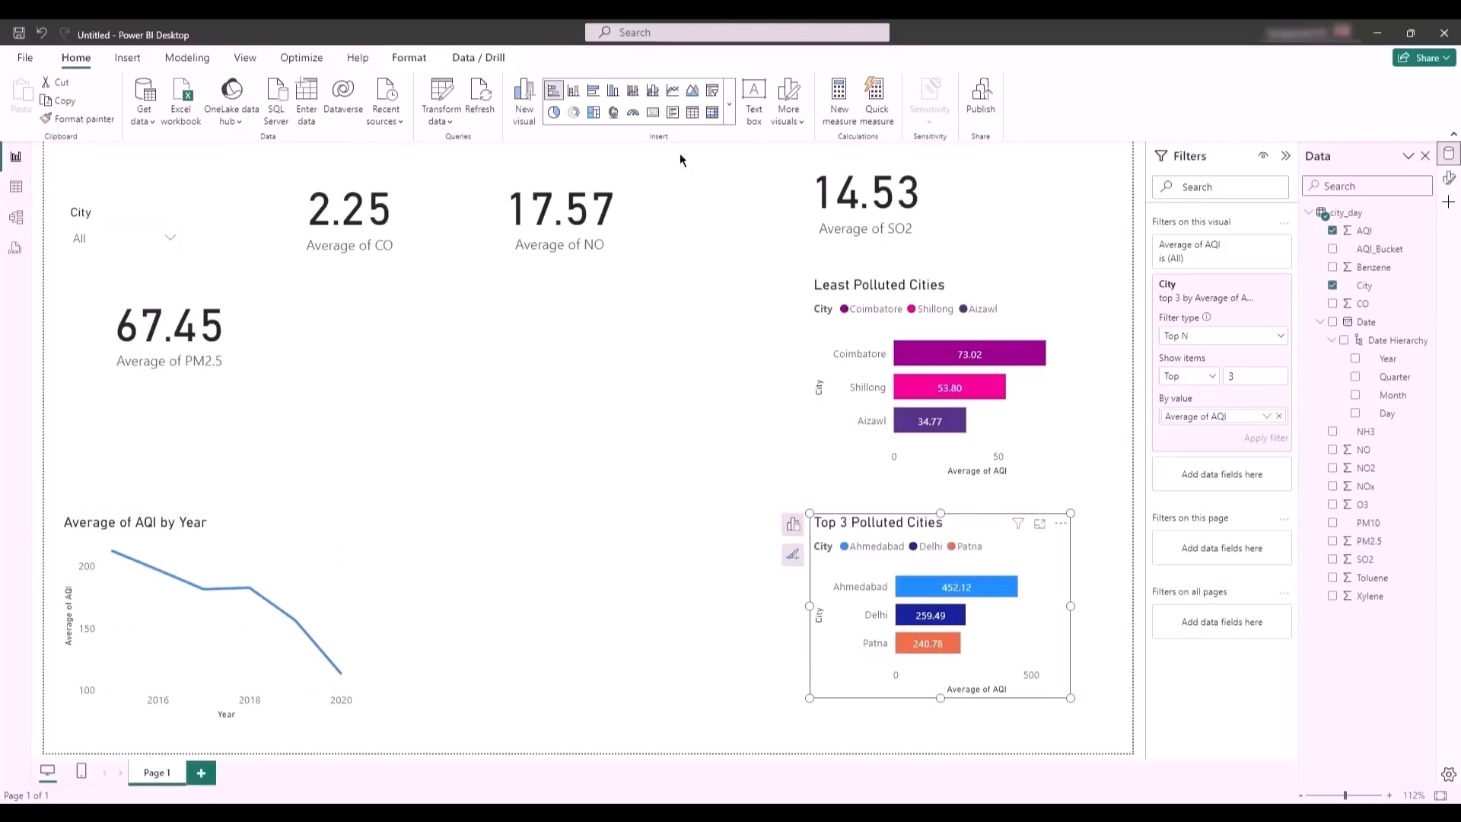
{"action": "left_click", "coordinate": [649, 387]}
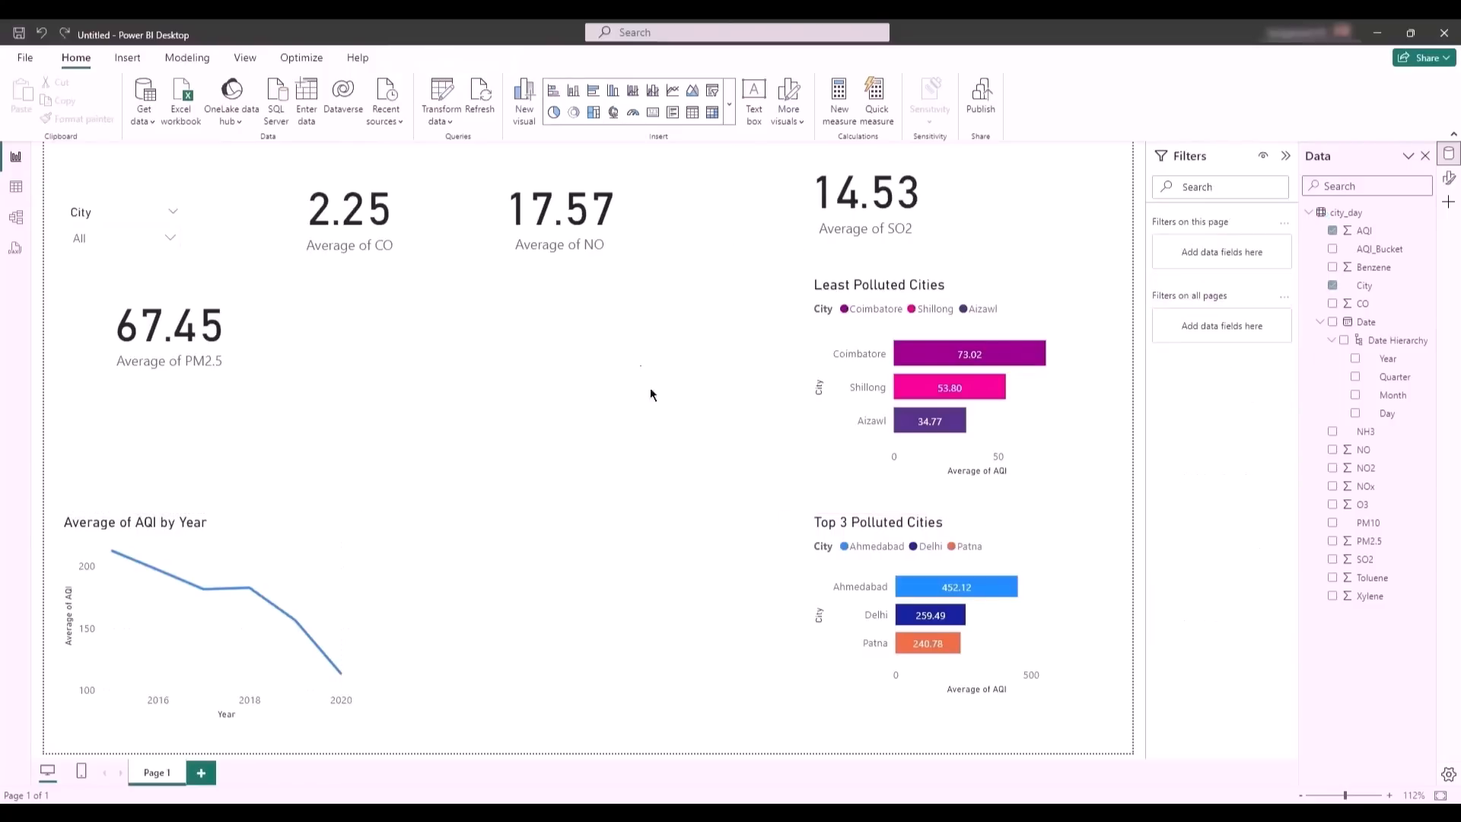
- Add a map visual in the middle of the report and enlarge it to fill the space between the line chart and bar charts
{"action": "left_click", "coordinate": [613, 113]}
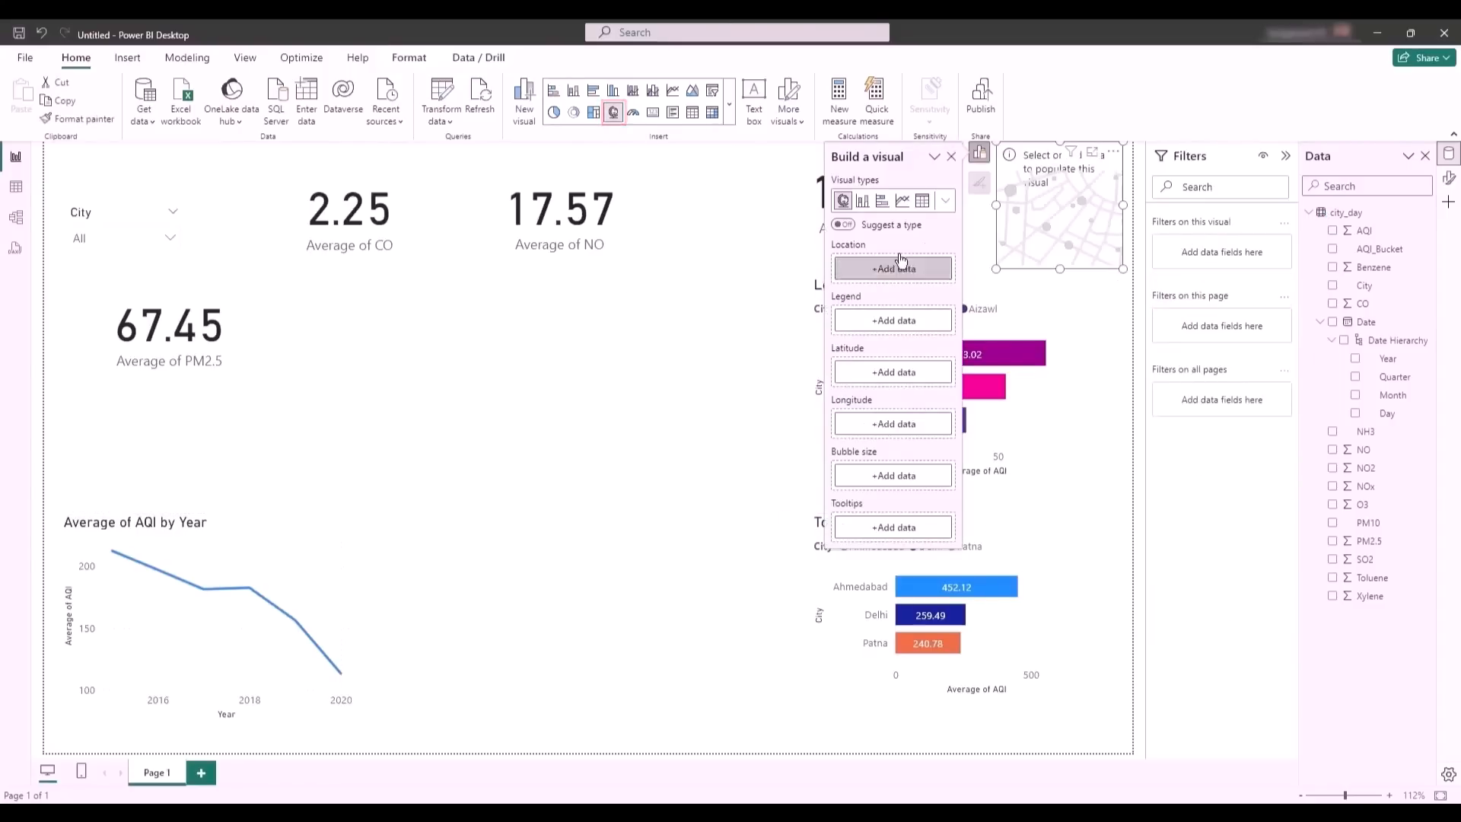
{"action": "left_click_drag", "start_coordinate": [1052, 200], "coordinate": [463, 358]}
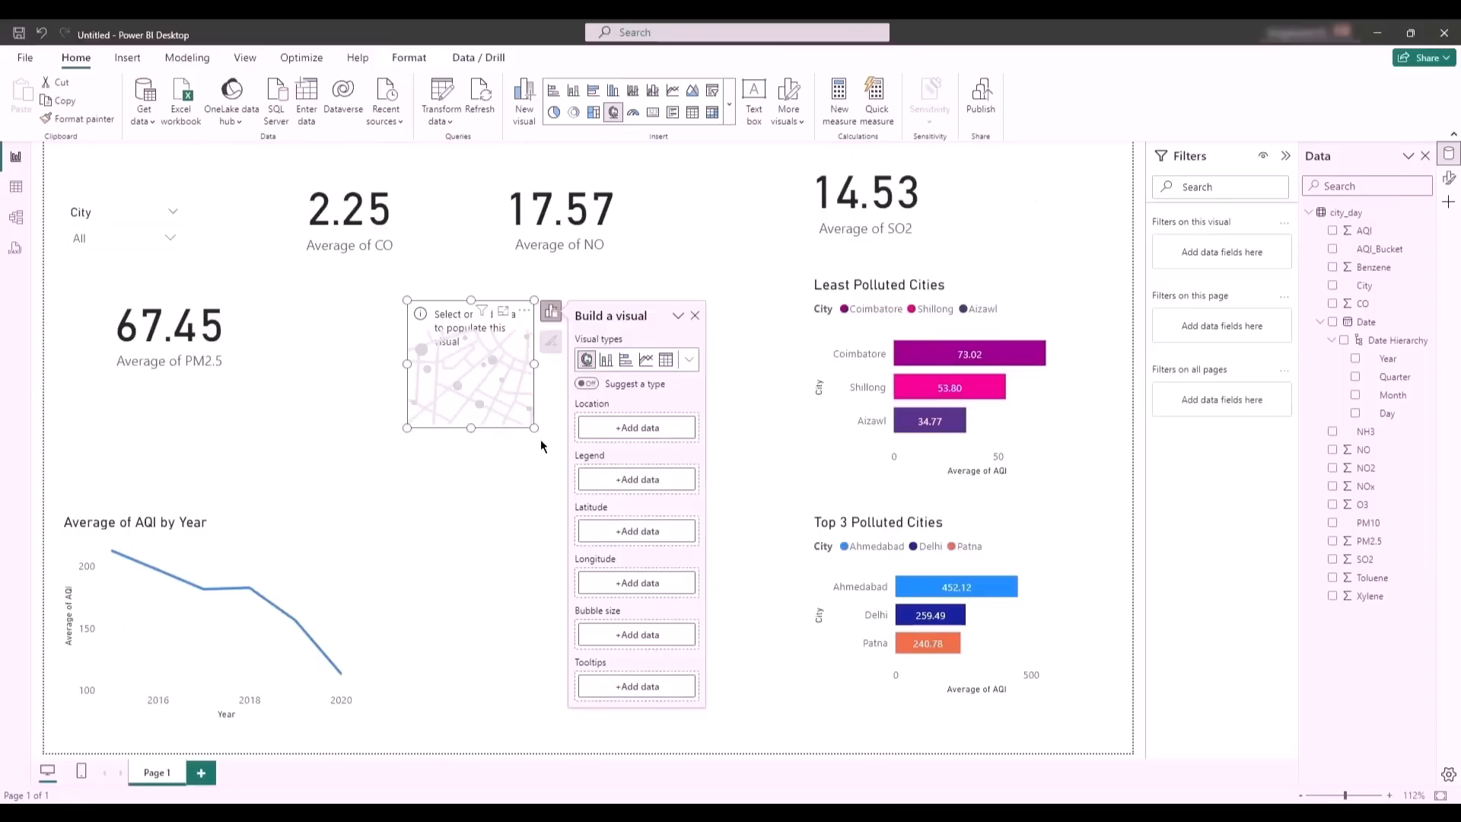
{"action": "left_click_drag", "start_coordinate": [533, 430], "coordinate": [747, 700]}
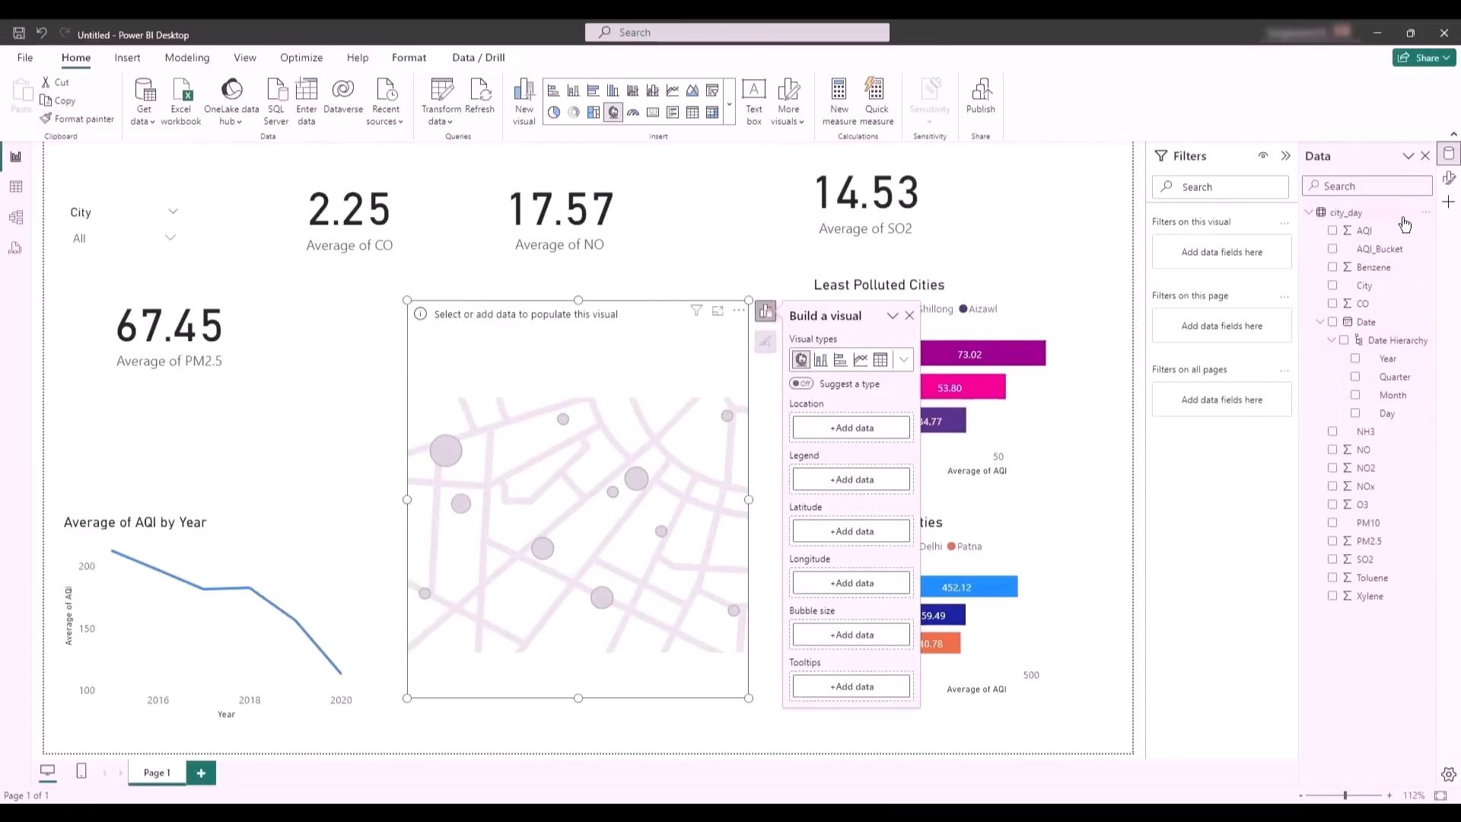
- Set the map's location and legend to City and its bubble size to AQI aggregated as Average
{"action": "left_click_drag", "start_coordinate": [1362, 288], "coordinate": [850, 427]}
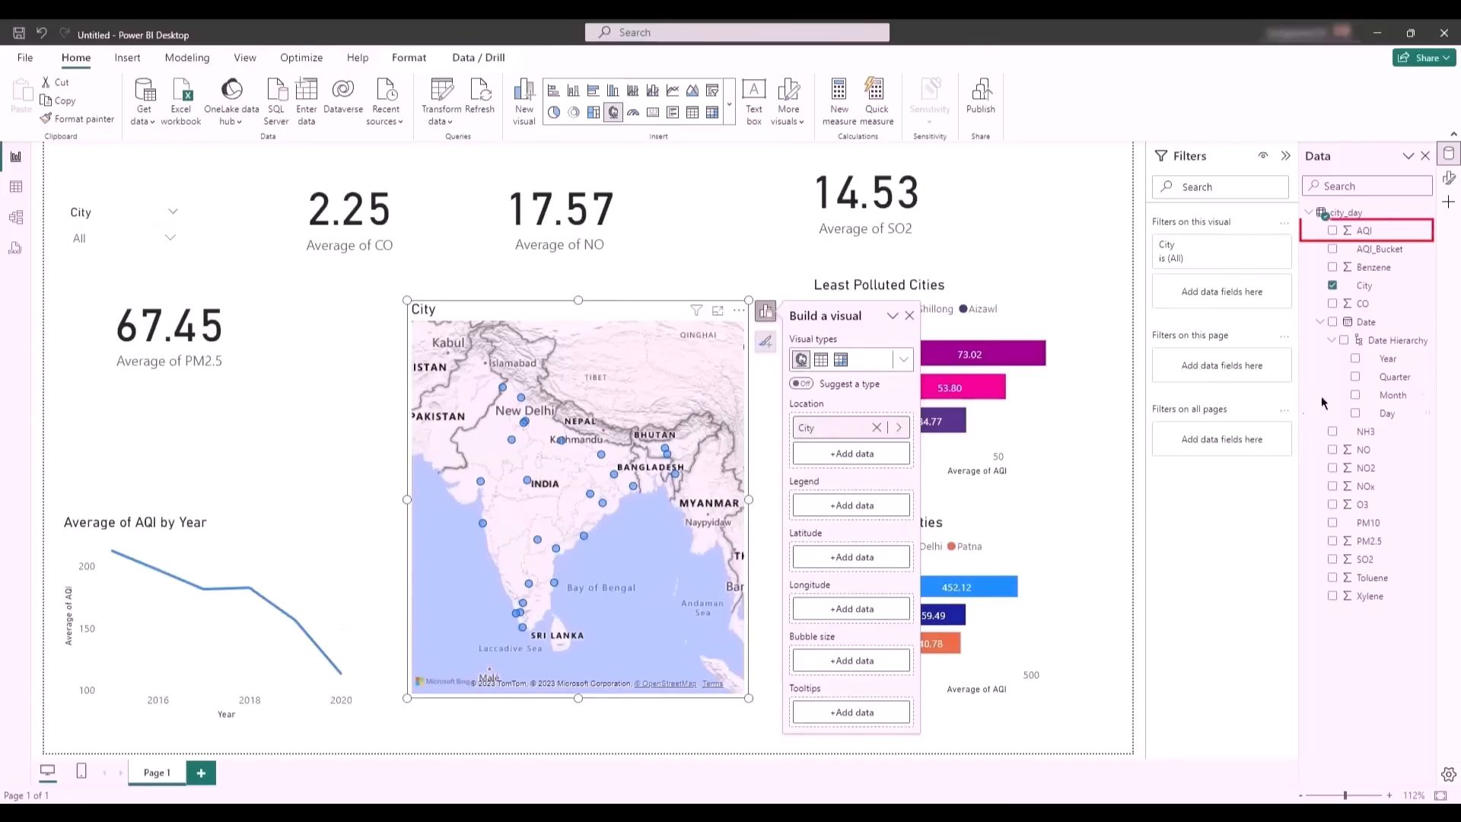
{"action": "left_click_drag", "start_coordinate": [1355, 235], "coordinate": [833, 664]}
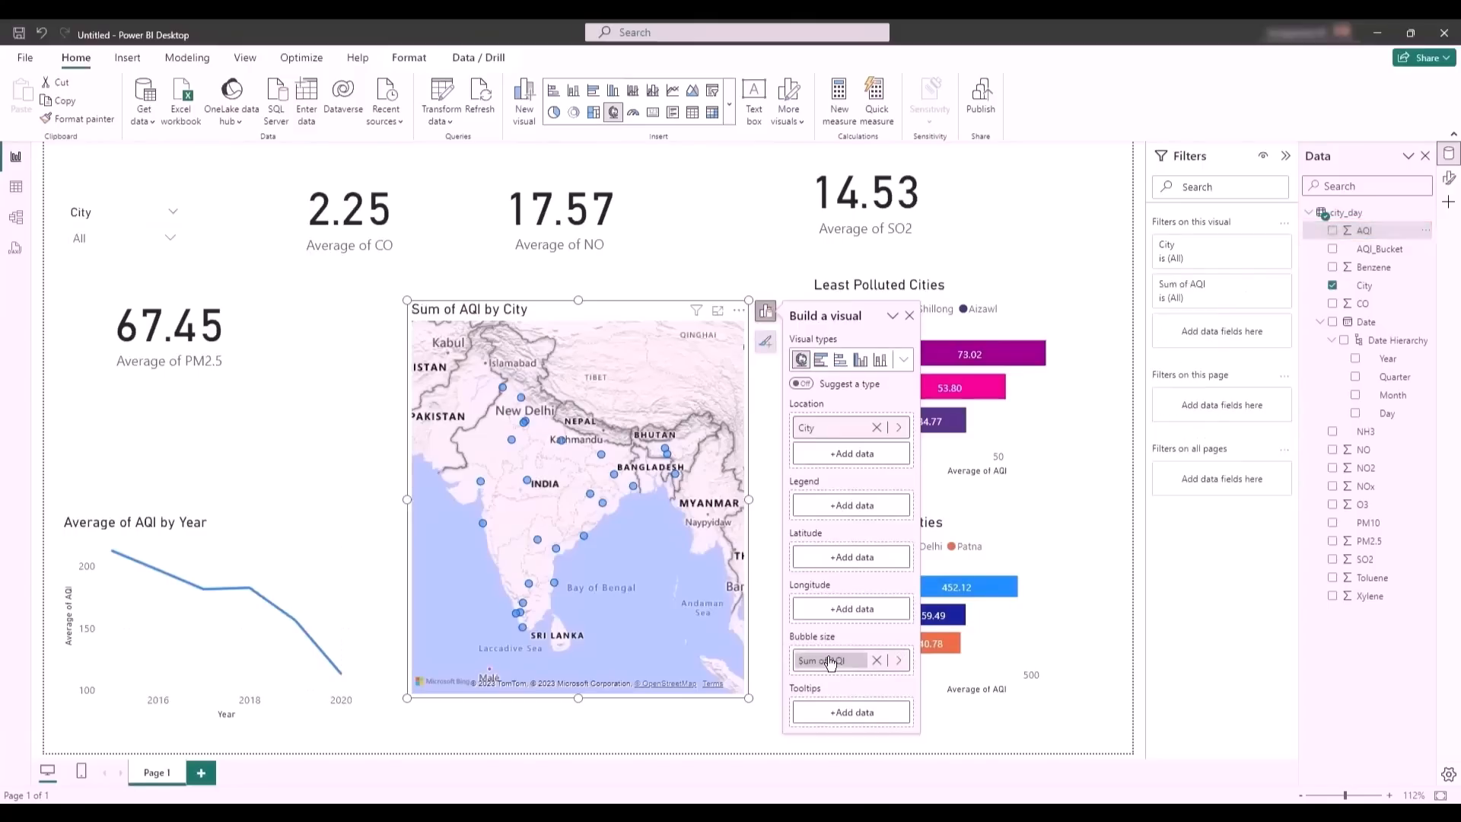
{"action": "left_click", "coordinate": [900, 662]}
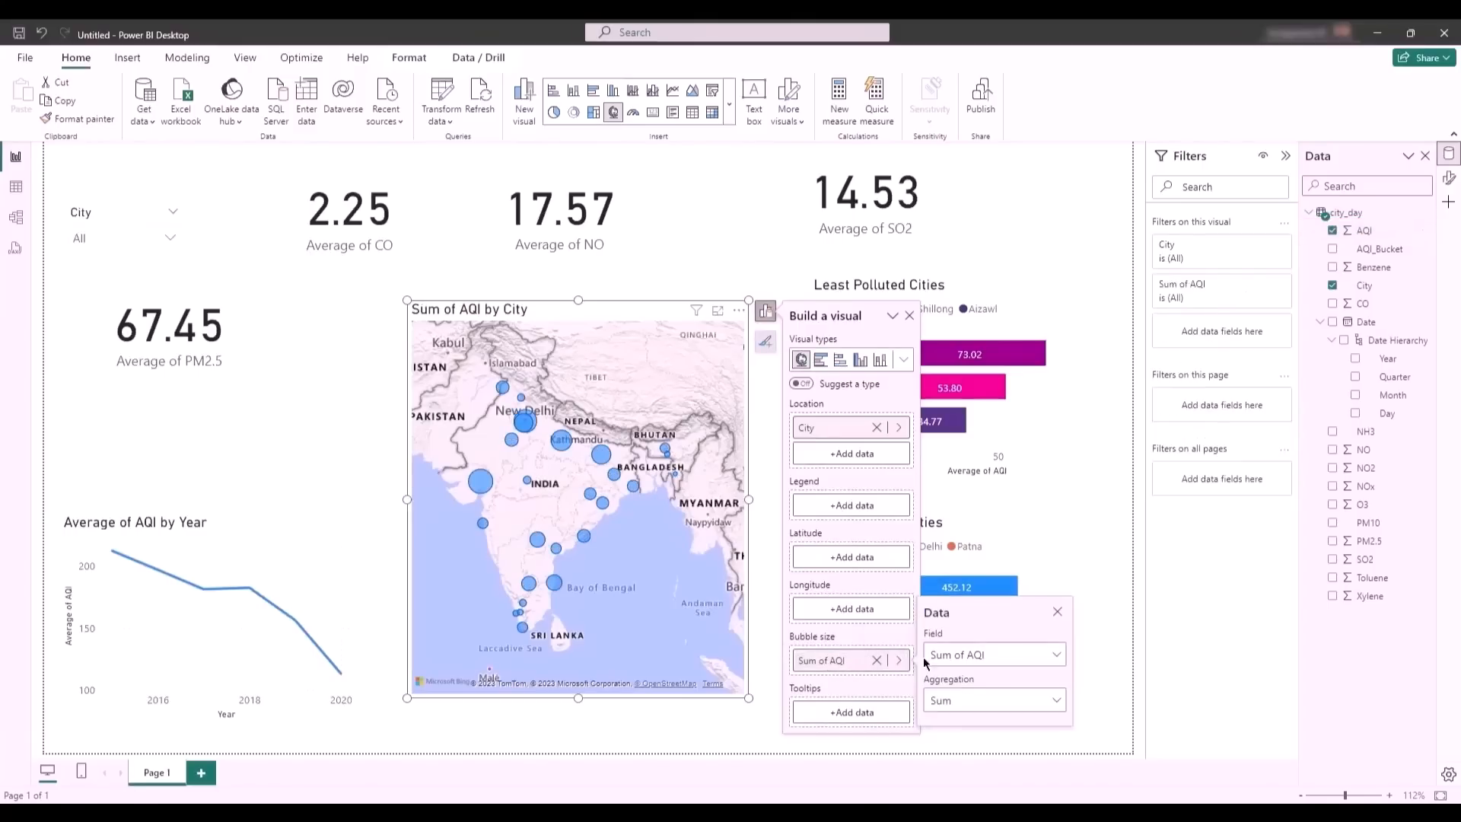
{"action": "left_click", "coordinate": [965, 701]}
{"action": "left_click", "coordinate": [1012, 505]}
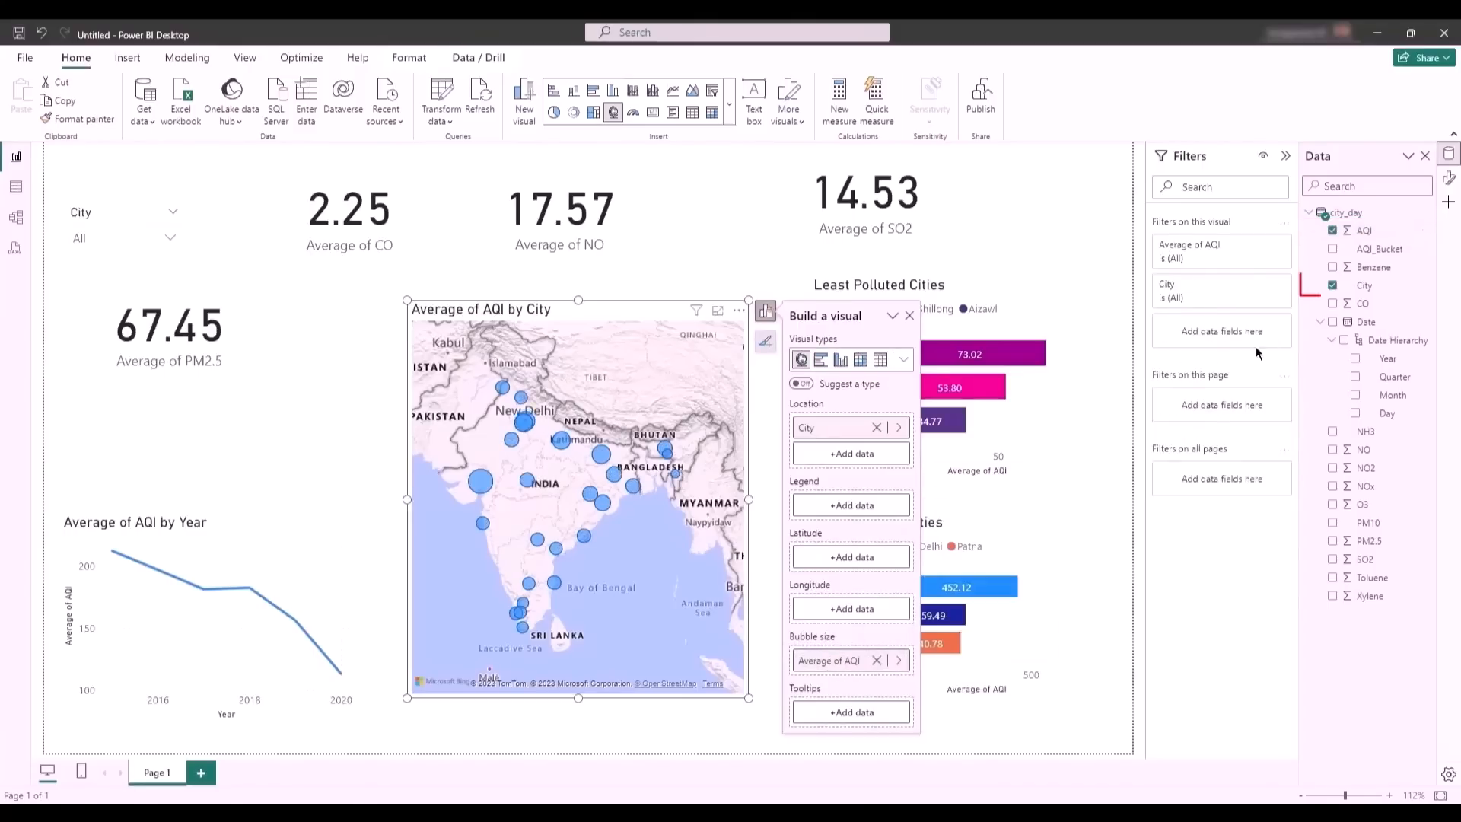
{"action": "left_click_drag", "start_coordinate": [1359, 289], "coordinate": [829, 509]}
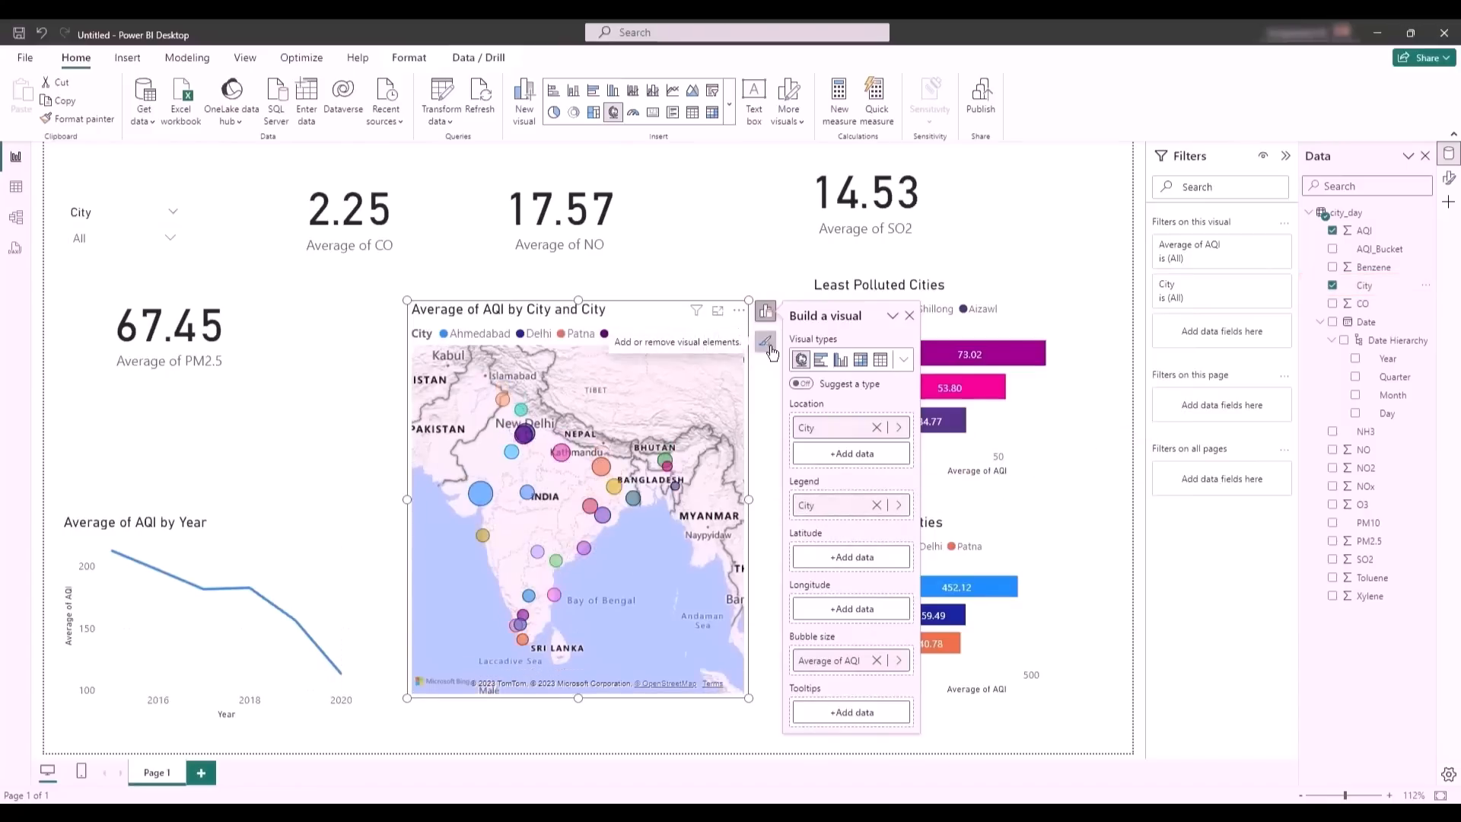
- Try category labels on the map and turn them back off
{"action": "left_click", "coordinate": [767, 344]}
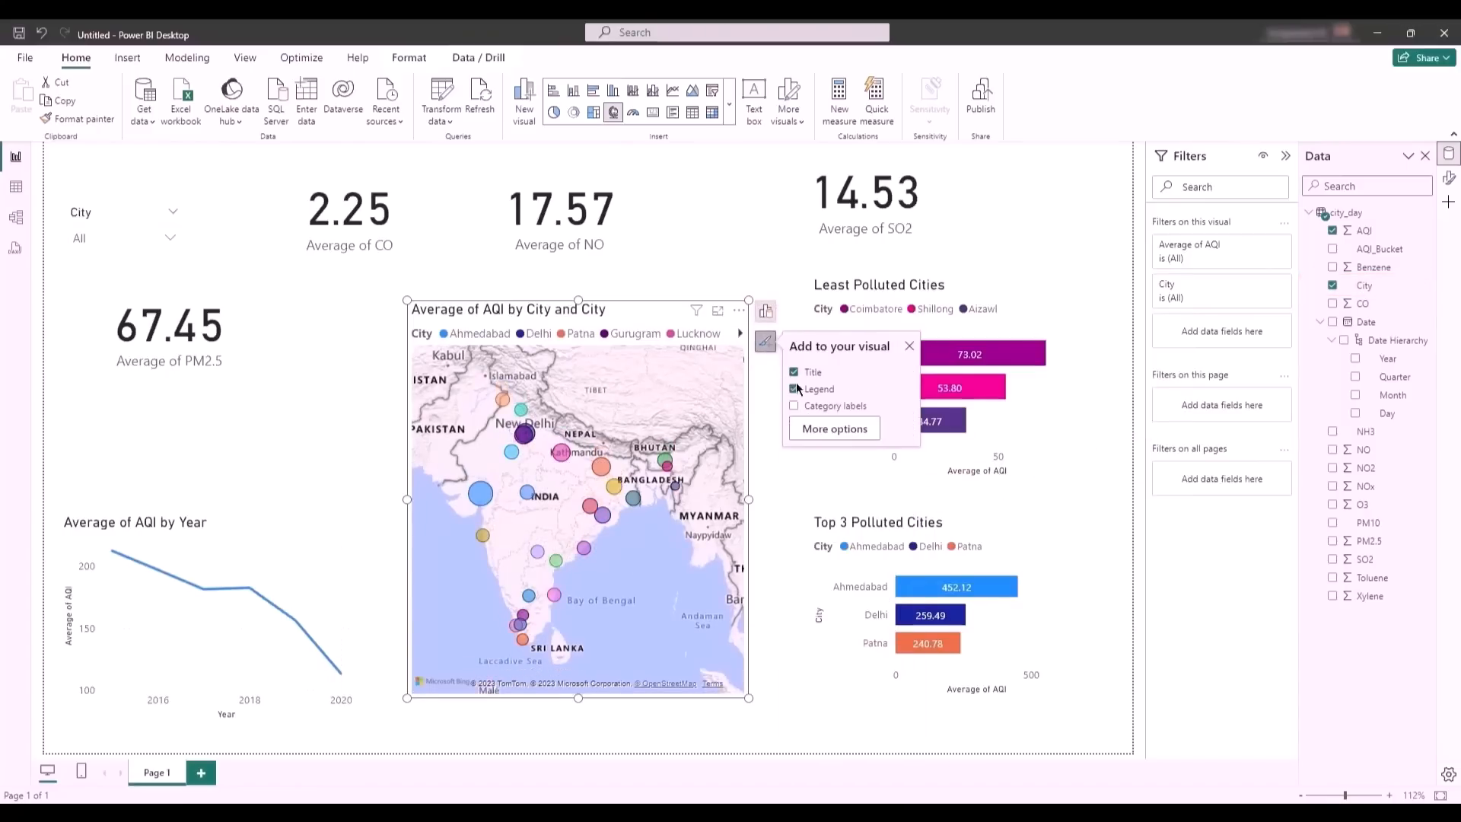
{"action": "left_click", "coordinate": [794, 406]}
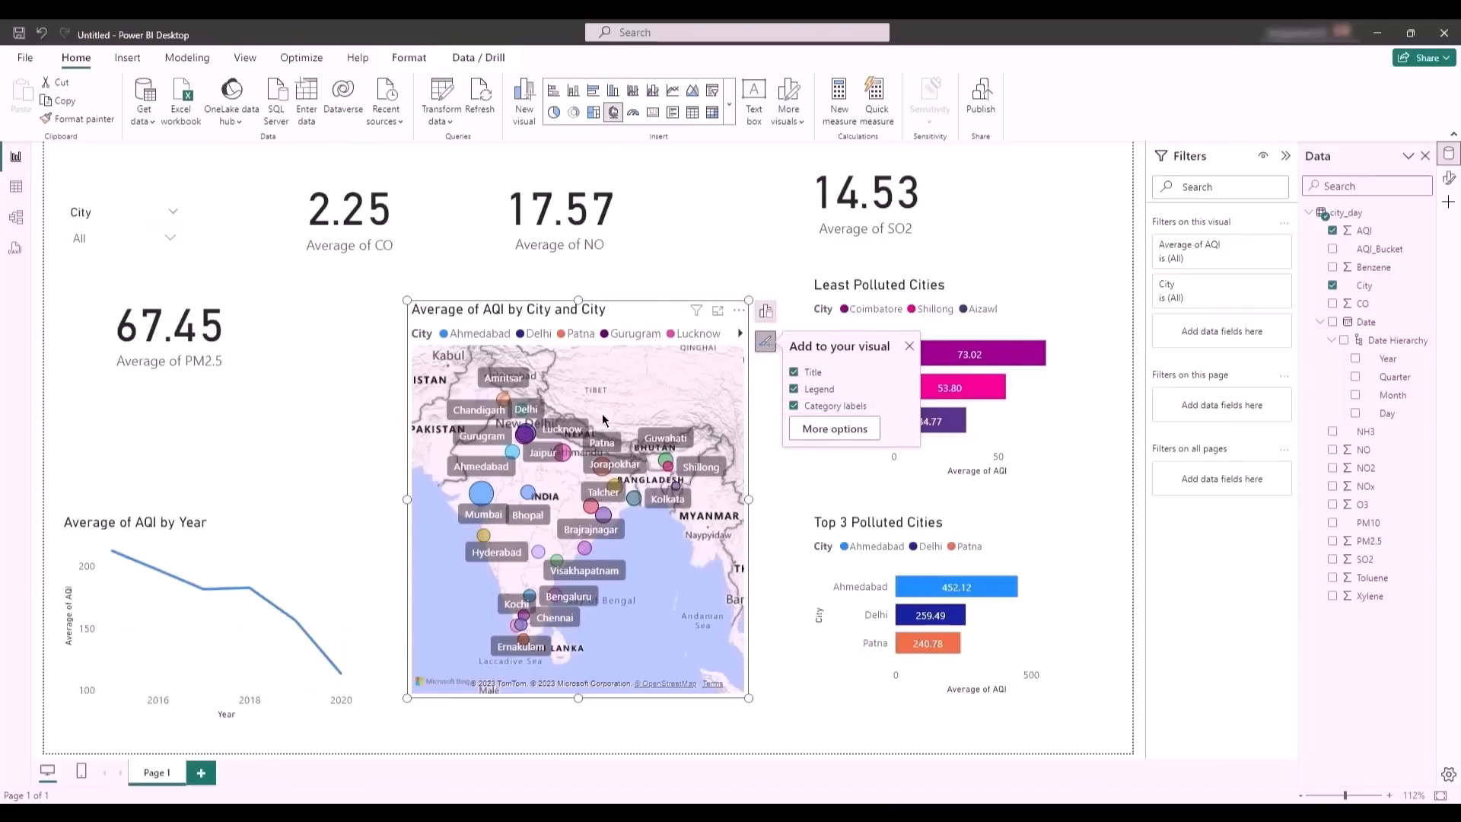
{"action": "left_click", "coordinate": [795, 406]}
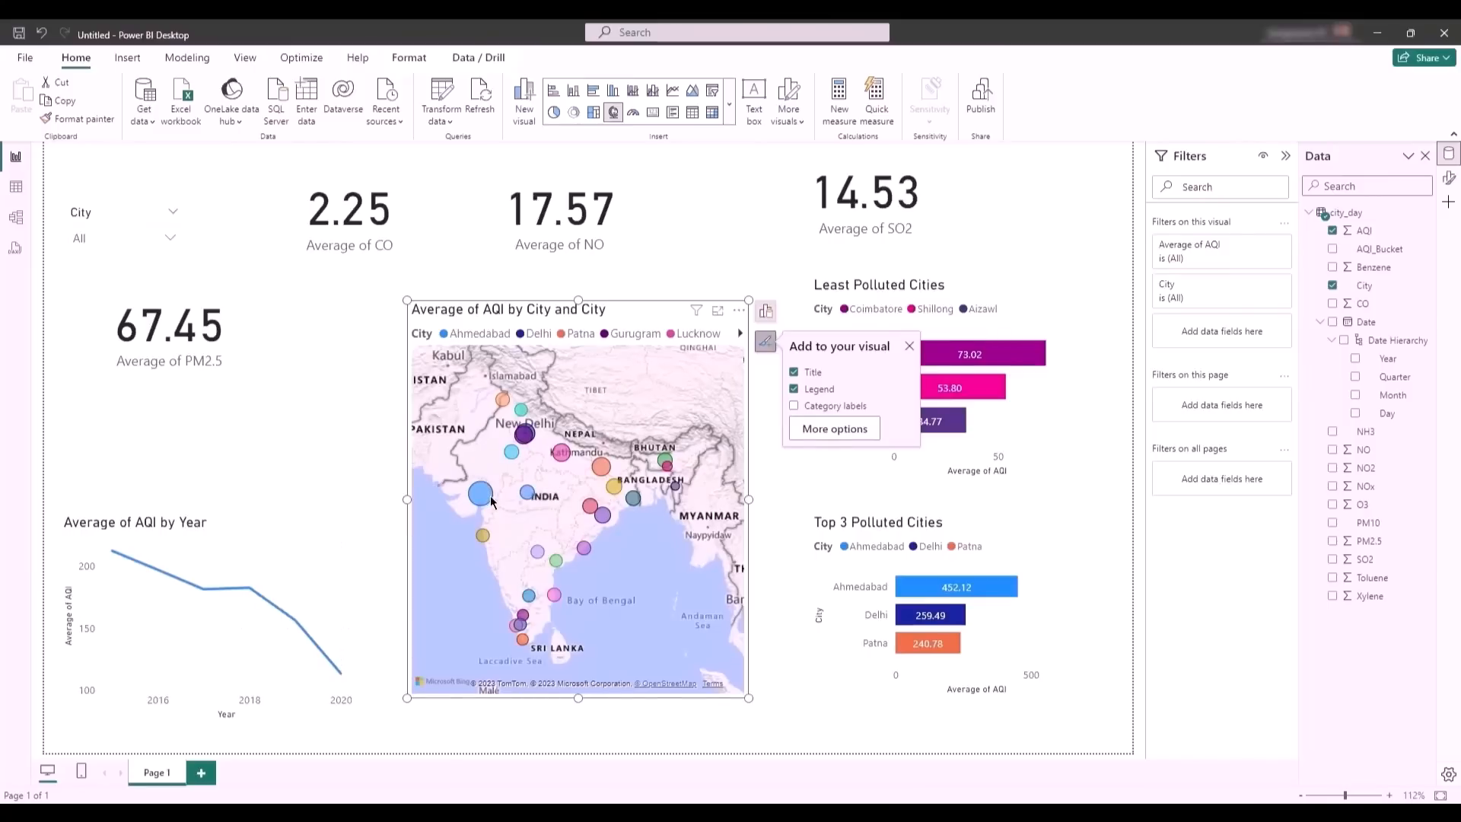
{"action": "mouse_move", "coordinate": [491, 501]}
- Add Xylene, Toluene, SO2, CO, PM2.5, O3, NOx, NO2 and NO to the map's tooltips
{"action": "left_click", "coordinate": [765, 309]}
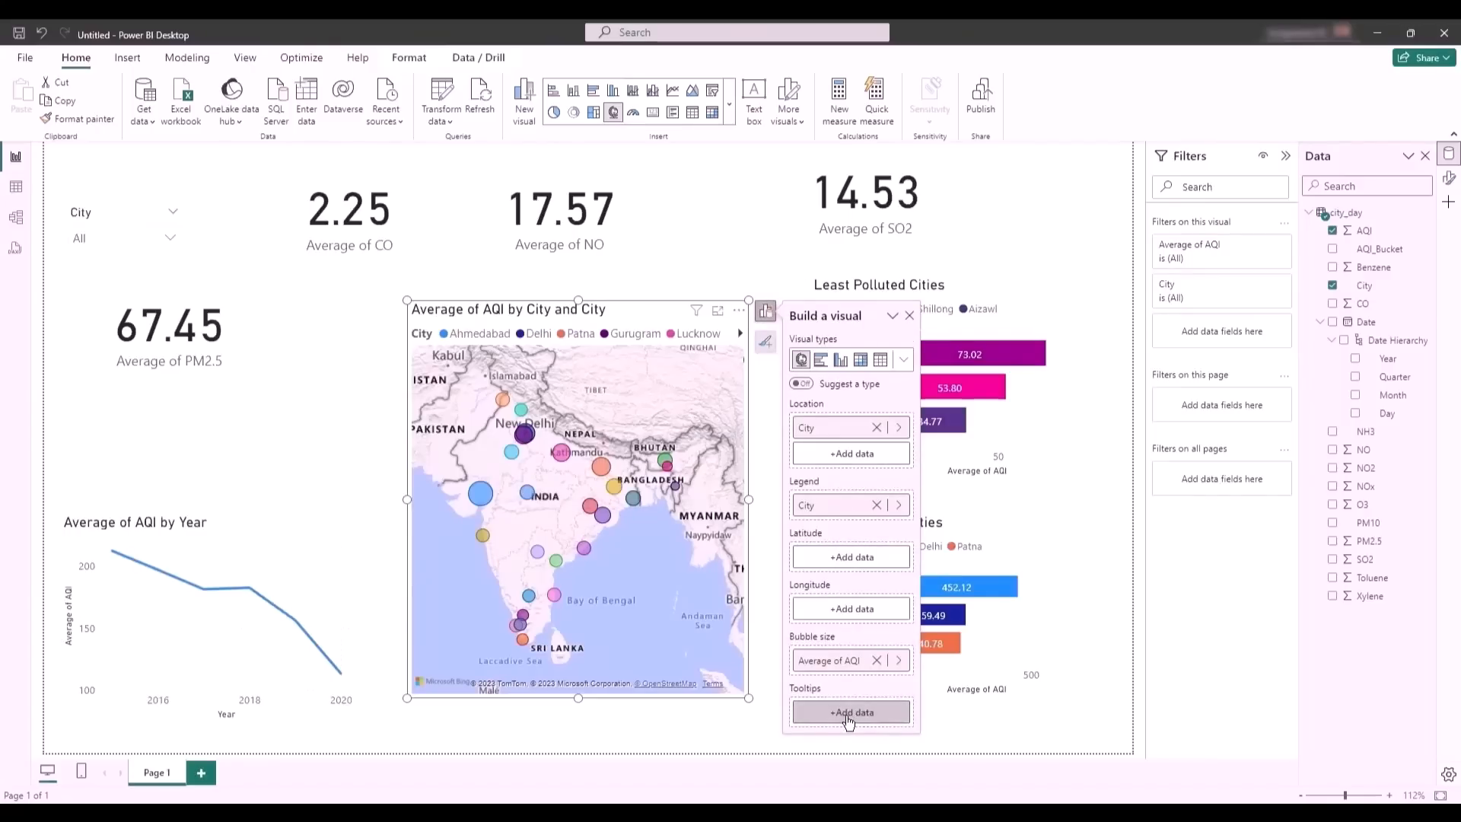
{"action": "left_click_drag", "start_coordinate": [1374, 596], "coordinate": [868, 714]}
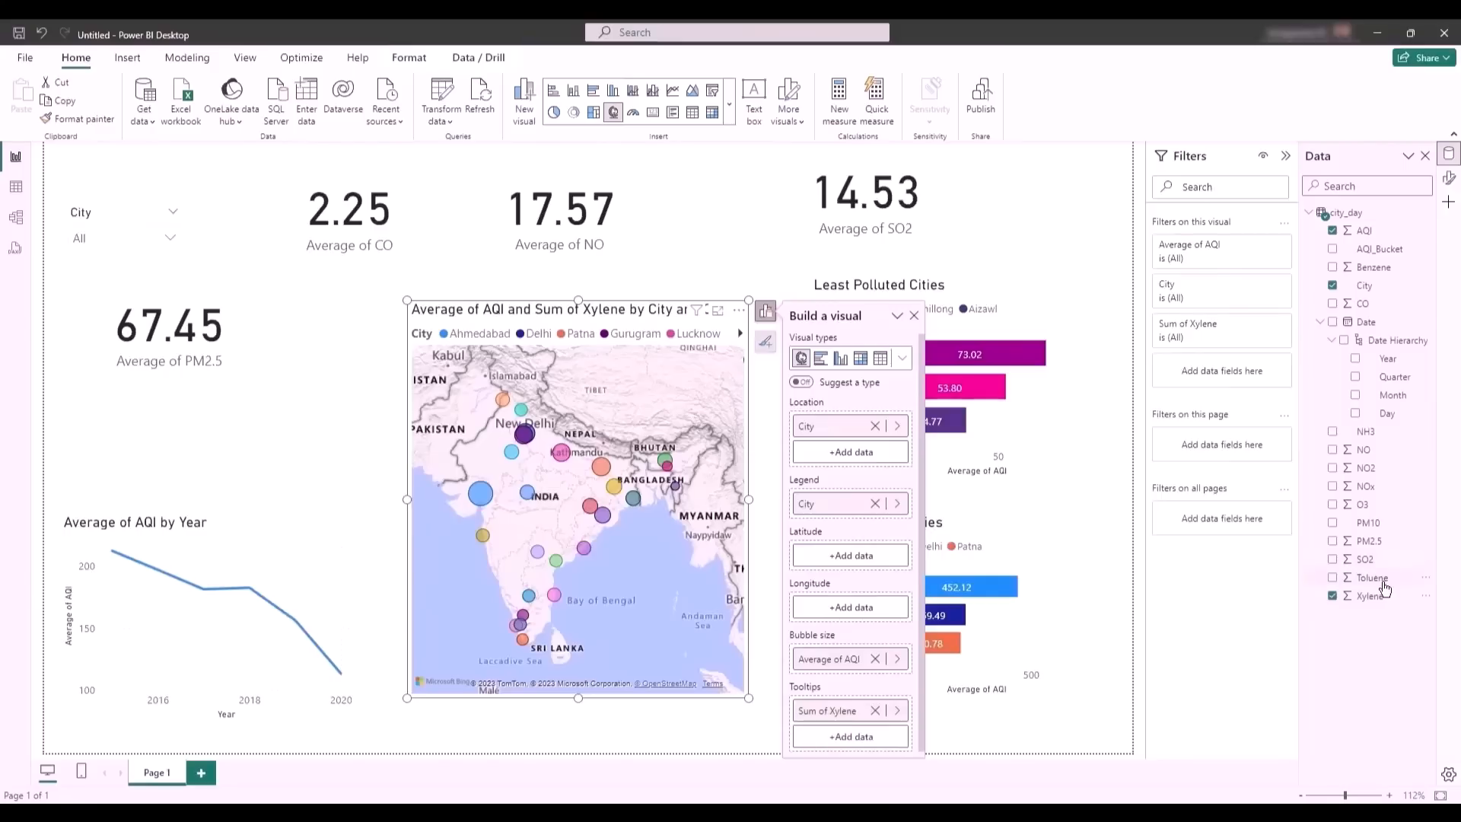
{"action": "left_click_drag", "start_coordinate": [1374, 577], "coordinate": [867, 735]}
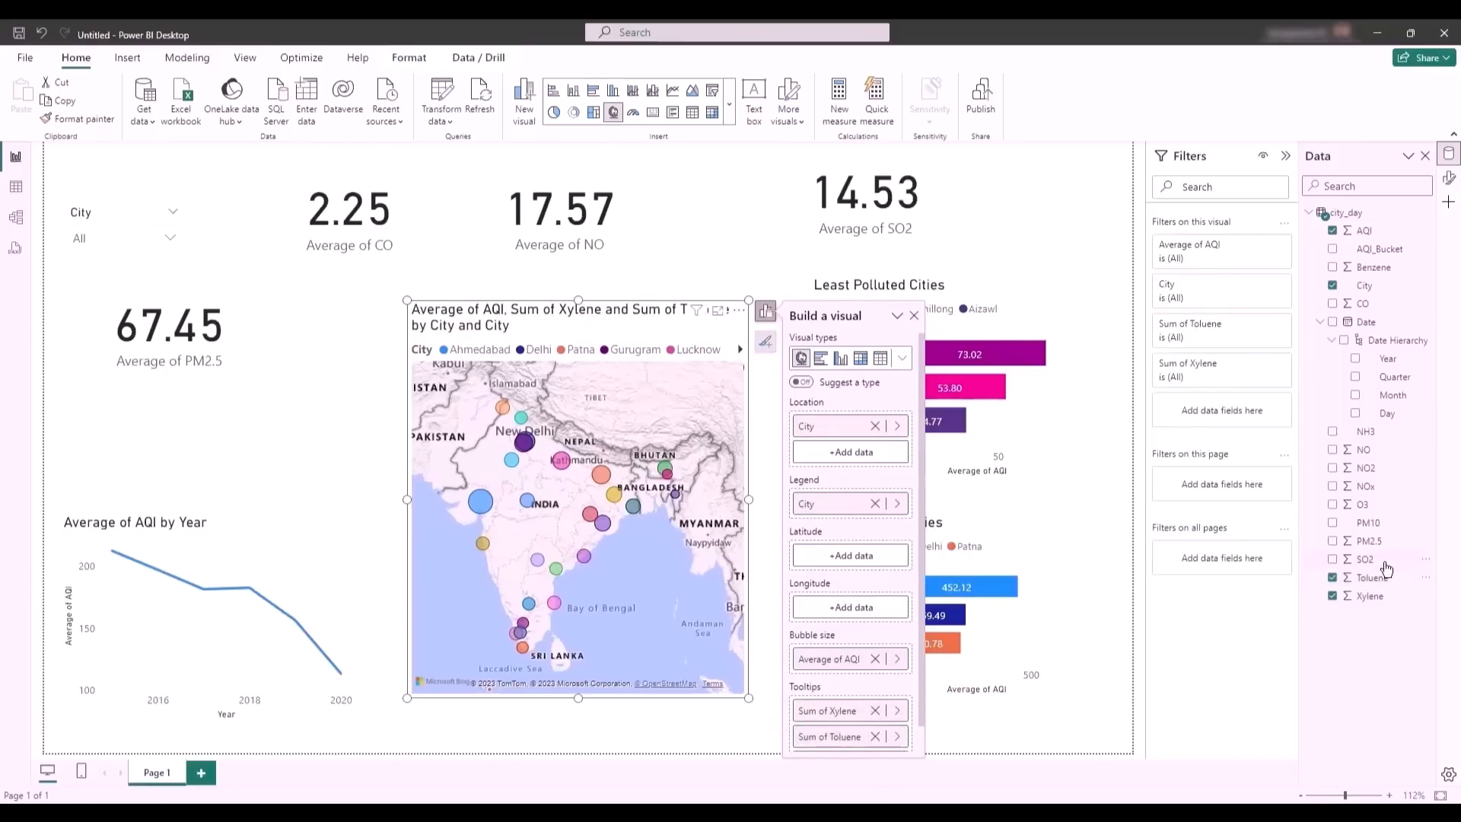
{"action": "left_click_drag", "start_coordinate": [1369, 559], "coordinate": [852, 734]}
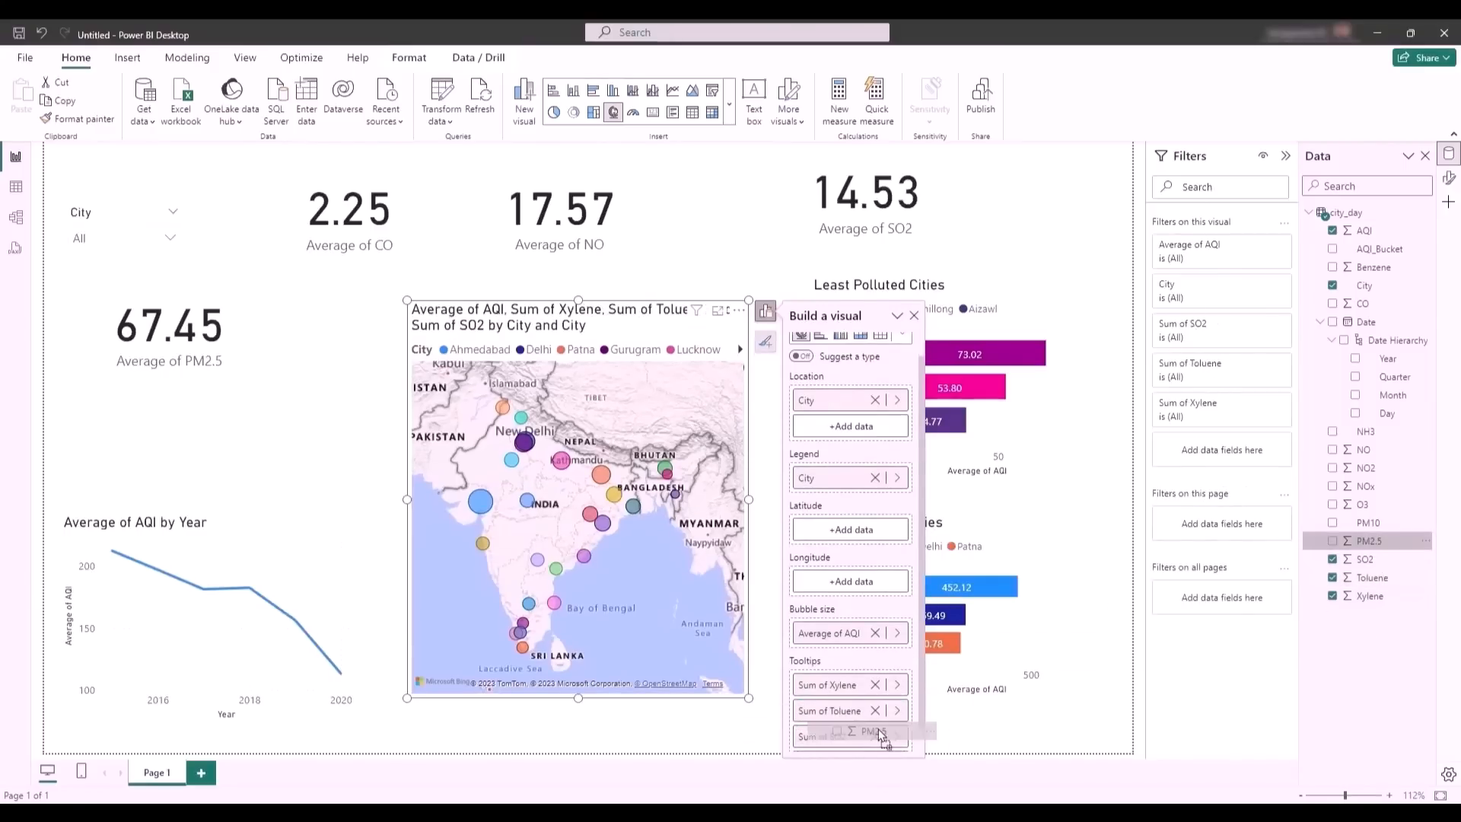
{"action": "left_click_drag", "start_coordinate": [1346, 545], "coordinate": [844, 741]}
{"action": "left_click_drag", "start_coordinate": [1363, 303], "coordinate": [851, 723]}
{"action": "left_click_drag", "start_coordinate": [1363, 504], "coordinate": [854, 744]}
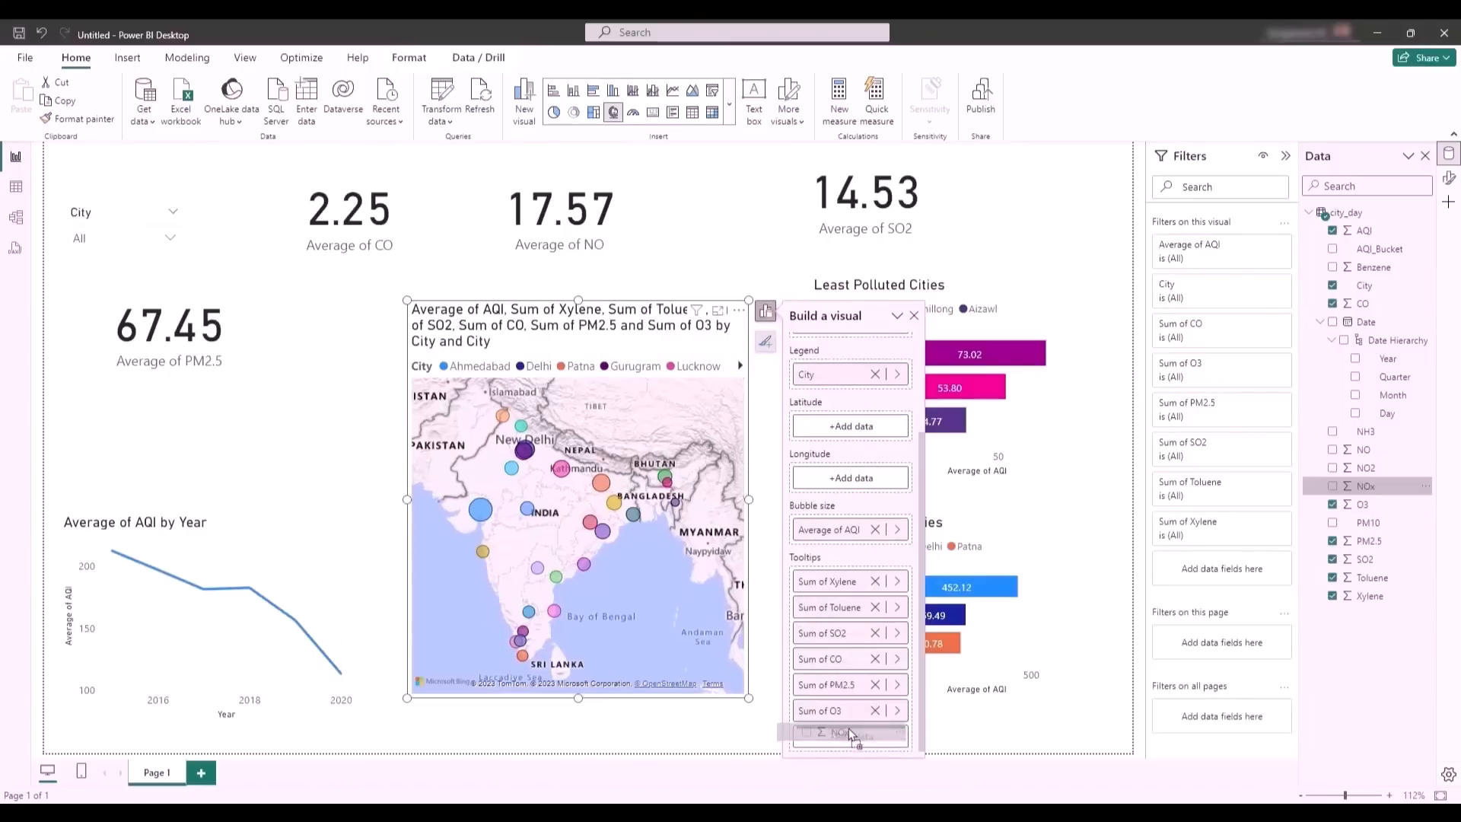
{"action": "left_click_drag", "start_coordinate": [1366, 468], "coordinate": [873, 734]}
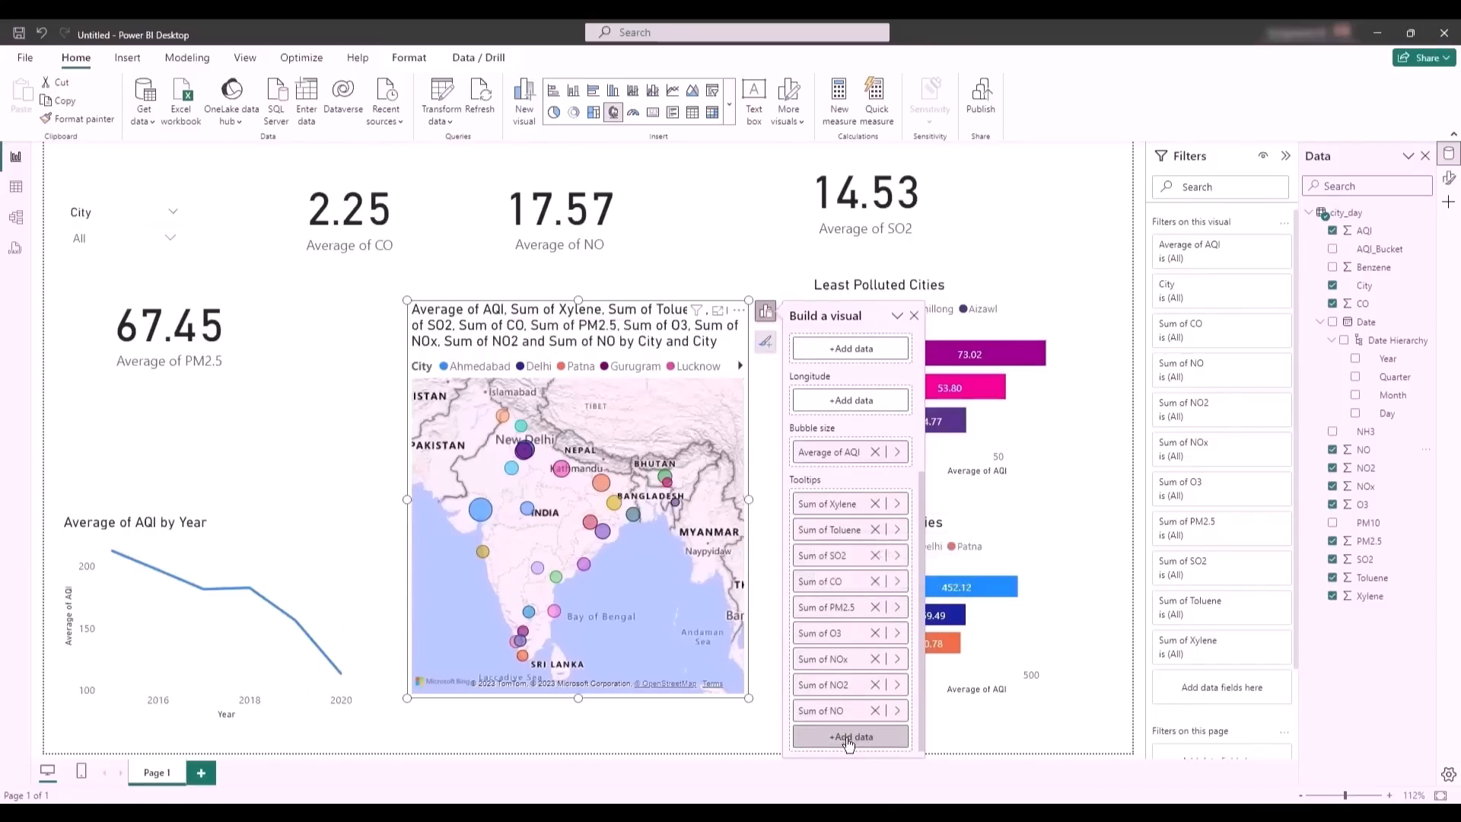
- Change the aggregation of the map's Xylene and Toluene tooltips to Average
{"action": "left_click", "coordinate": [898, 505]}
{"action": "left_click", "coordinate": [966, 545]}
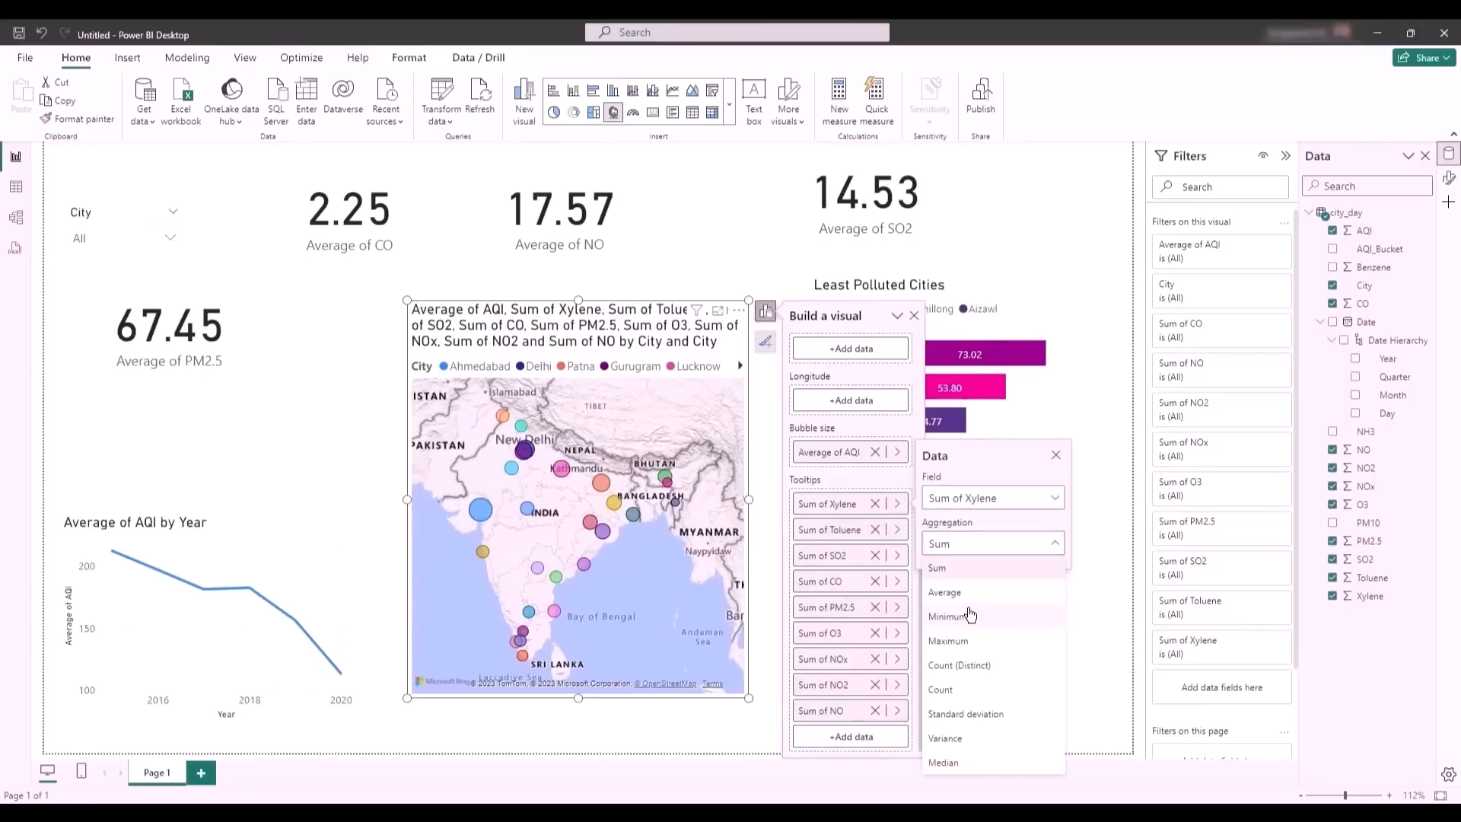
{"action": "left_click", "coordinate": [970, 605]}
{"action": "left_click", "coordinate": [899, 530]}
{"action": "left_click", "coordinate": [990, 569]}
{"action": "left_click", "coordinate": [967, 618]}
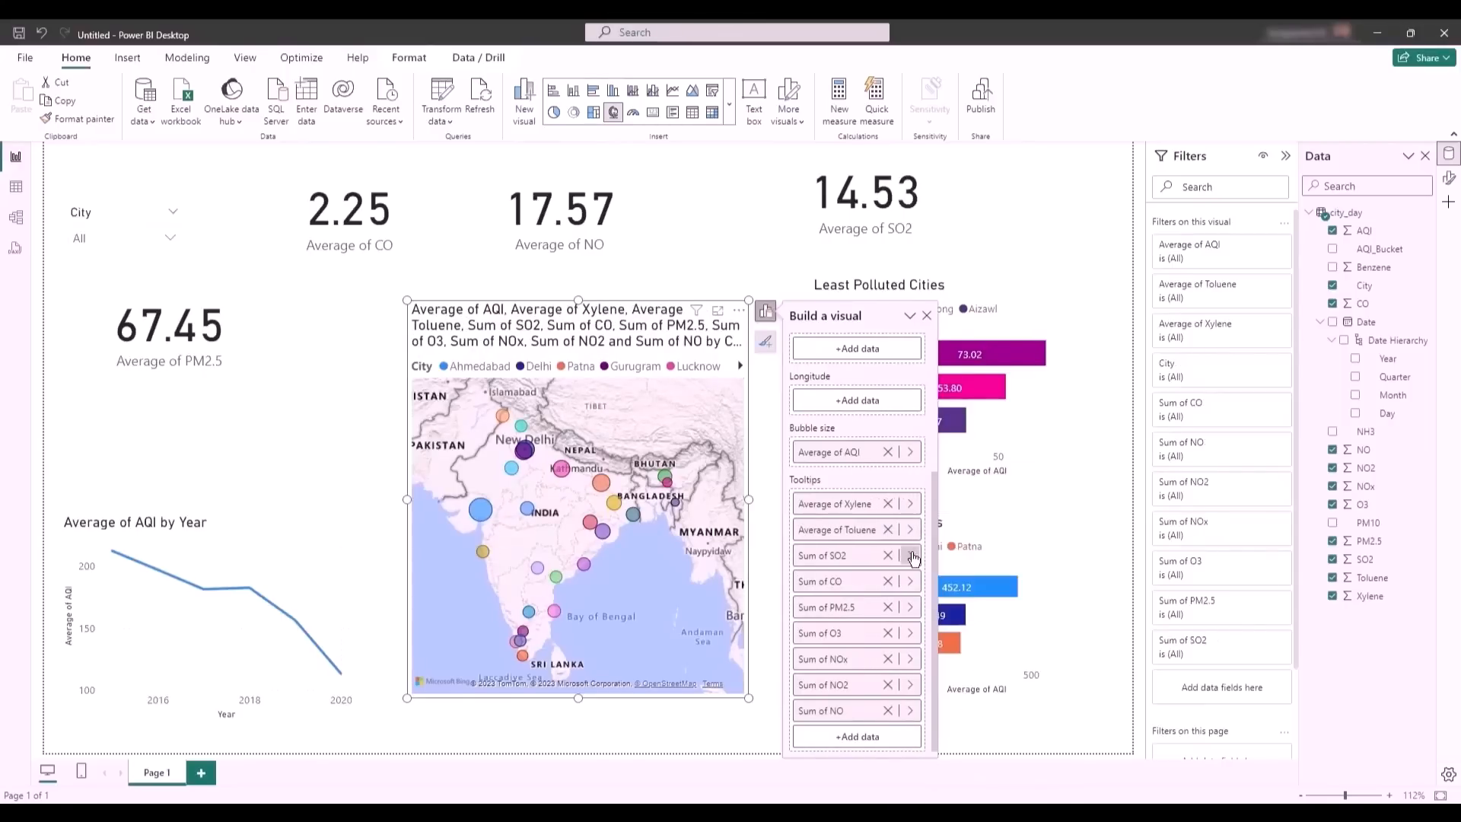
- Change the aggregation of the map's SO2 and CO tooltips to Average
{"action": "left_click", "coordinate": [909, 556]}
{"action": "left_click", "coordinate": [1005, 595]}
{"action": "left_click", "coordinate": [985, 399]}
{"action": "left_click", "coordinate": [910, 557]}
{"action": "left_click", "coordinate": [910, 583]}
{"action": "left_click", "coordinate": [1006, 621]}
{"action": "left_click", "coordinate": [997, 428]}
- Change the aggregation of the map's PM2.5, O3 and NOx tooltips to Average
{"action": "left_click", "coordinate": [911, 608]}
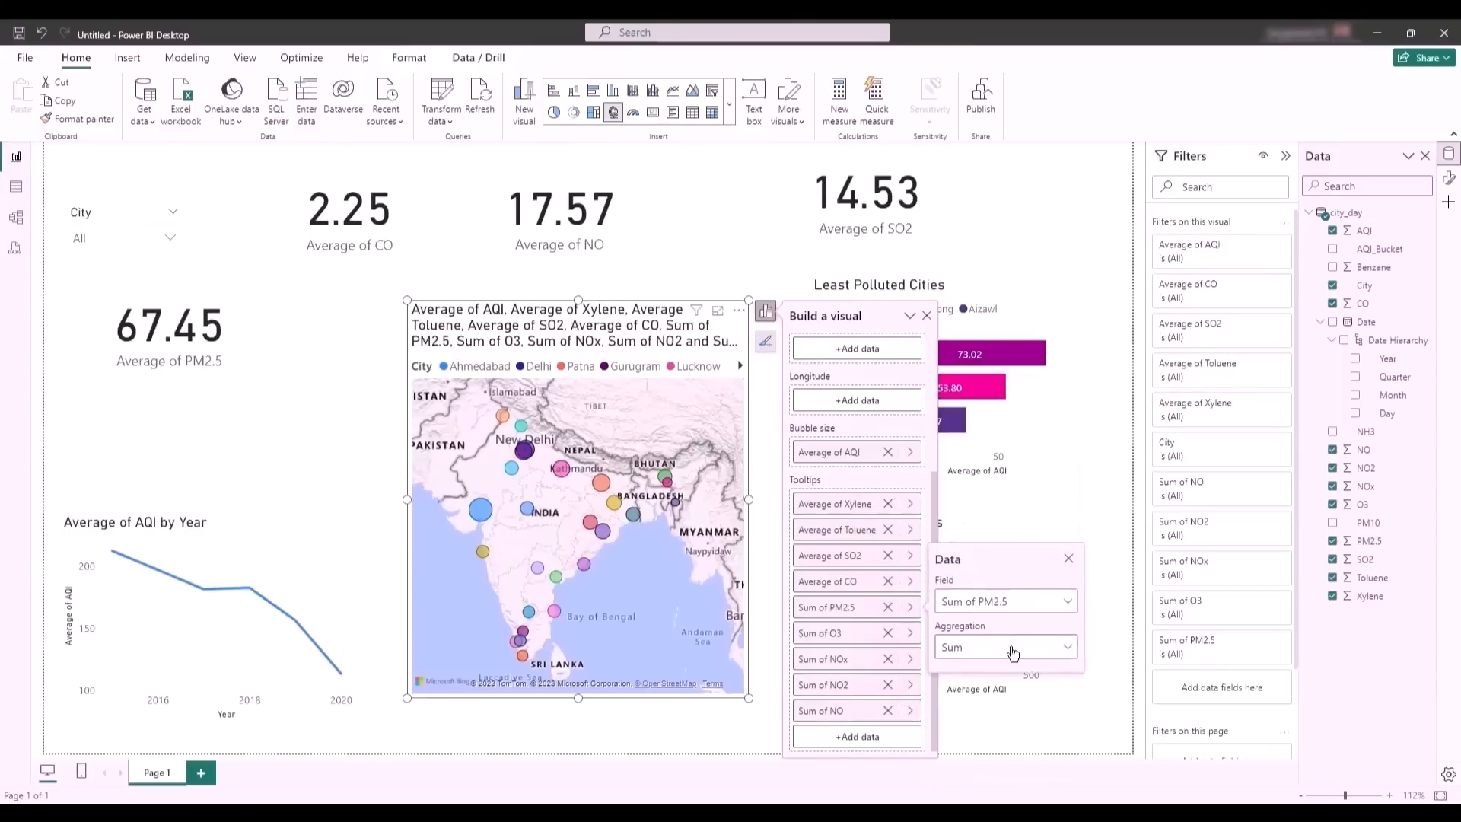
{"action": "left_click", "coordinate": [1011, 648]}
{"action": "left_click", "coordinate": [993, 453]}
{"action": "left_click", "coordinate": [912, 635]}
{"action": "left_click", "coordinate": [994, 673]}
{"action": "left_click", "coordinate": [990, 482]}
{"action": "left_click", "coordinate": [911, 660]}
{"action": "left_click", "coordinate": [987, 701]}
{"action": "left_click", "coordinate": [990, 505]}
- Change the aggregation of the map's NO and NO2 tooltips to Average
{"action": "left_click", "coordinate": [911, 711]}
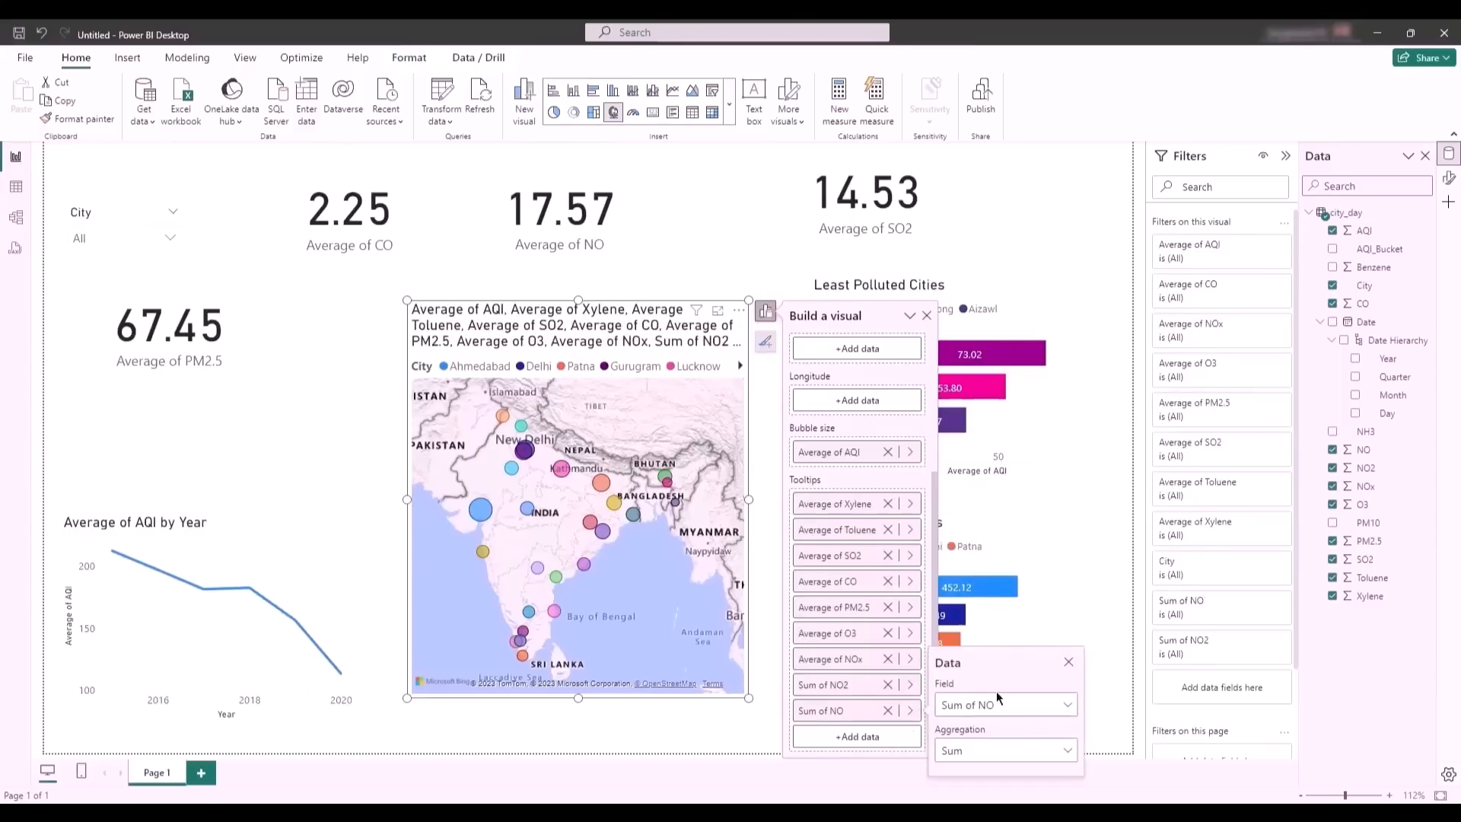
{"action": "left_click", "coordinate": [1003, 750]}
{"action": "left_click", "coordinate": [911, 685]}
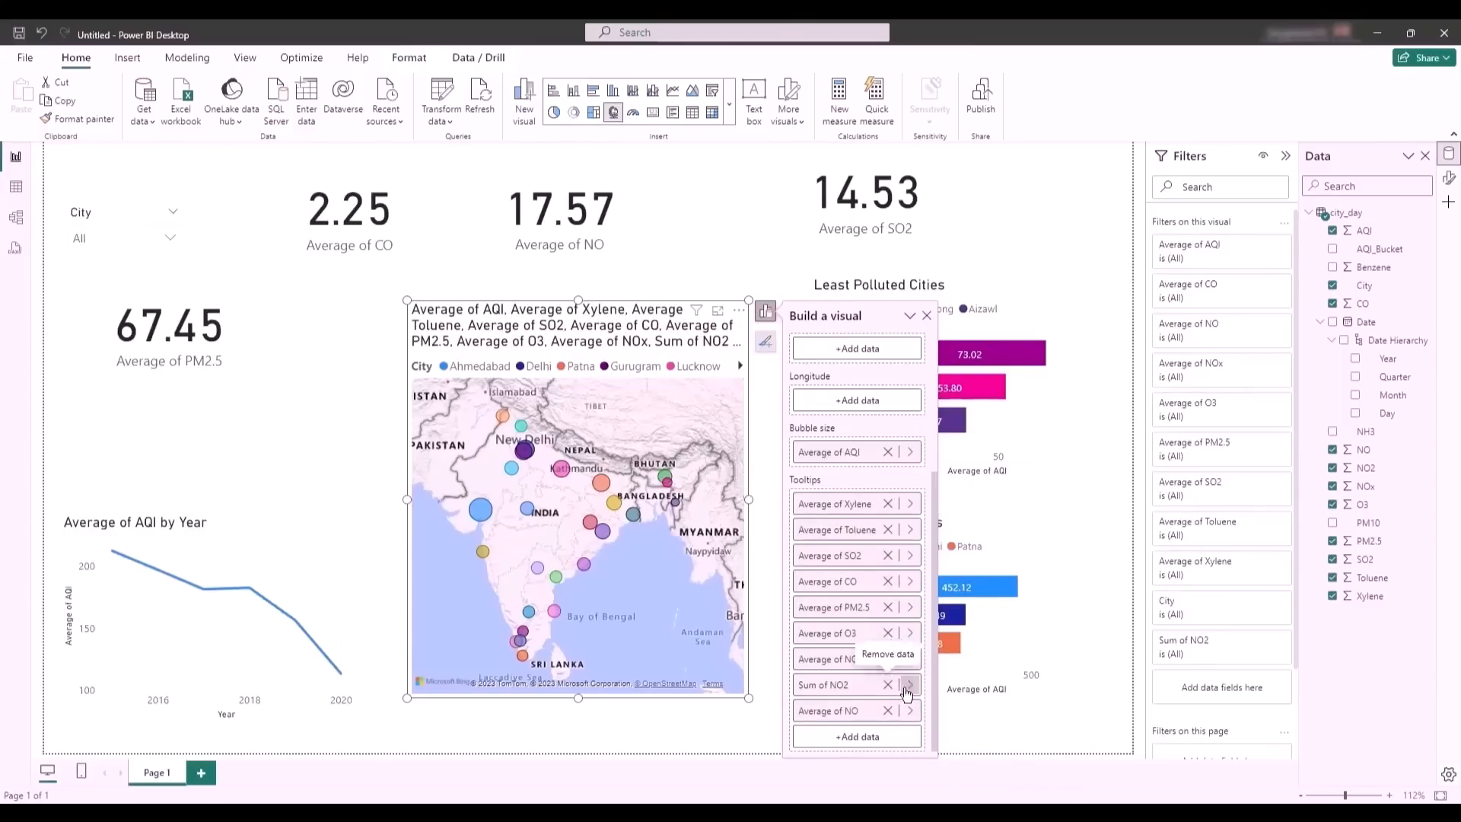
{"action": "left_click", "coordinate": [997, 725]}
{"action": "left_click", "coordinate": [990, 533]}
{"action": "left_click", "coordinate": [1089, 473]}
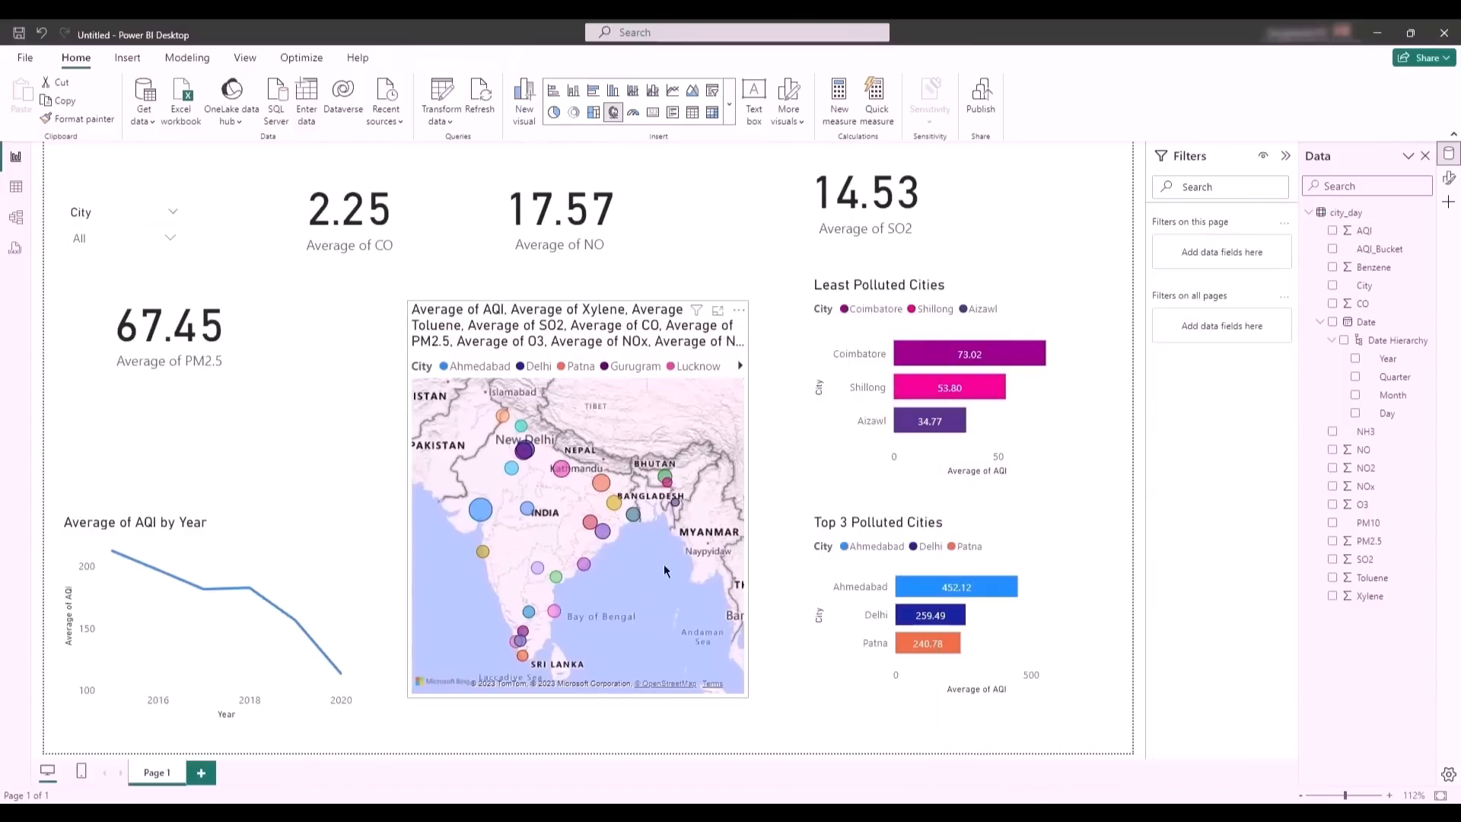
- Retitle the map "Area wise AQI Overview"
{"action": "mouse_move", "coordinate": [606, 537]}
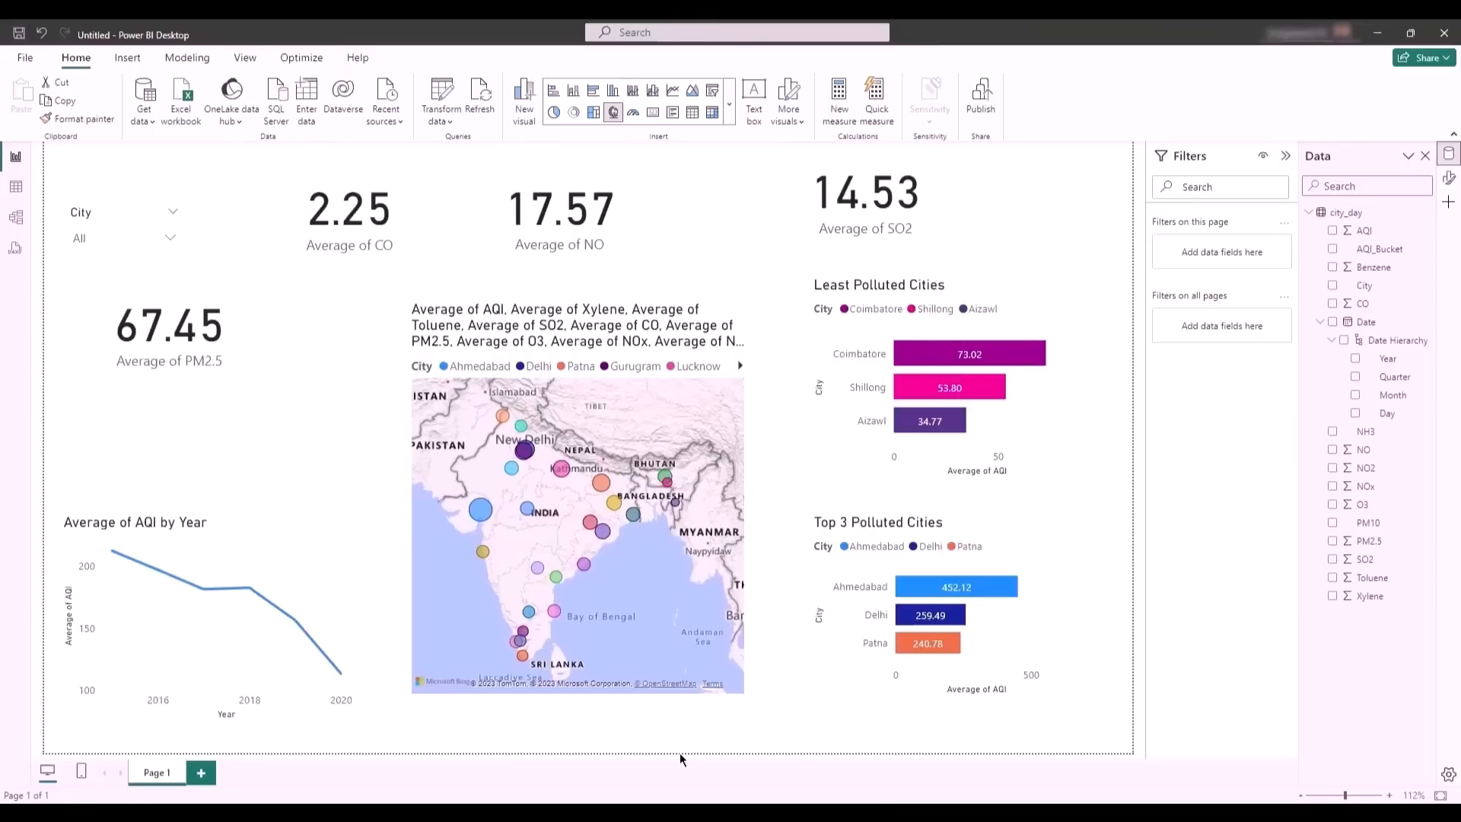
{"action": "left_click", "coordinate": [550, 330]}
{"action": "double_click", "coordinate": [549, 330]}
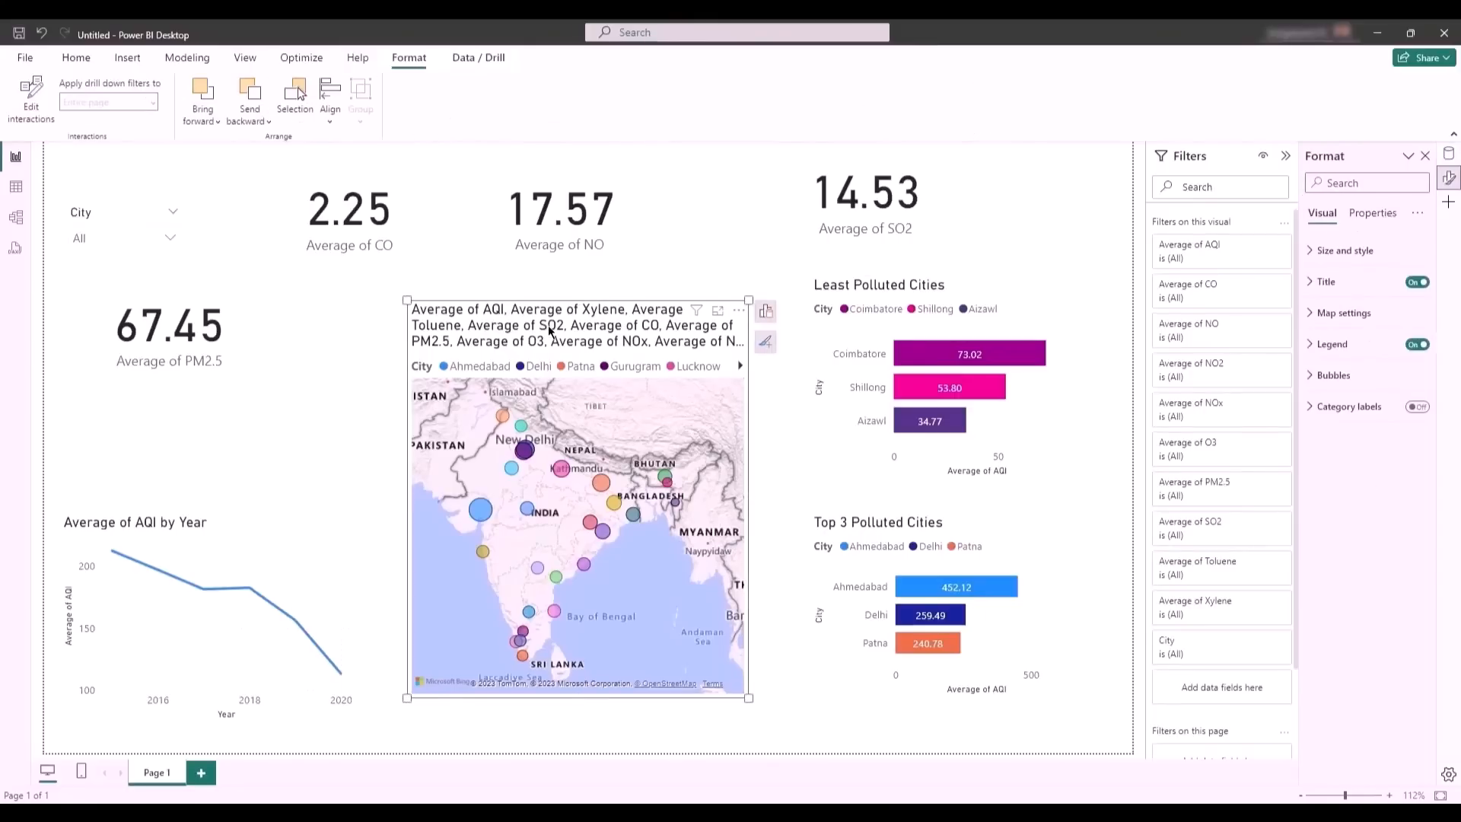
{"action": "double_click", "coordinate": [550, 330]}
{"action": "key", "text": "ctrl+a"}
{"action": "type", "text": "Area wise AQI Overview"}
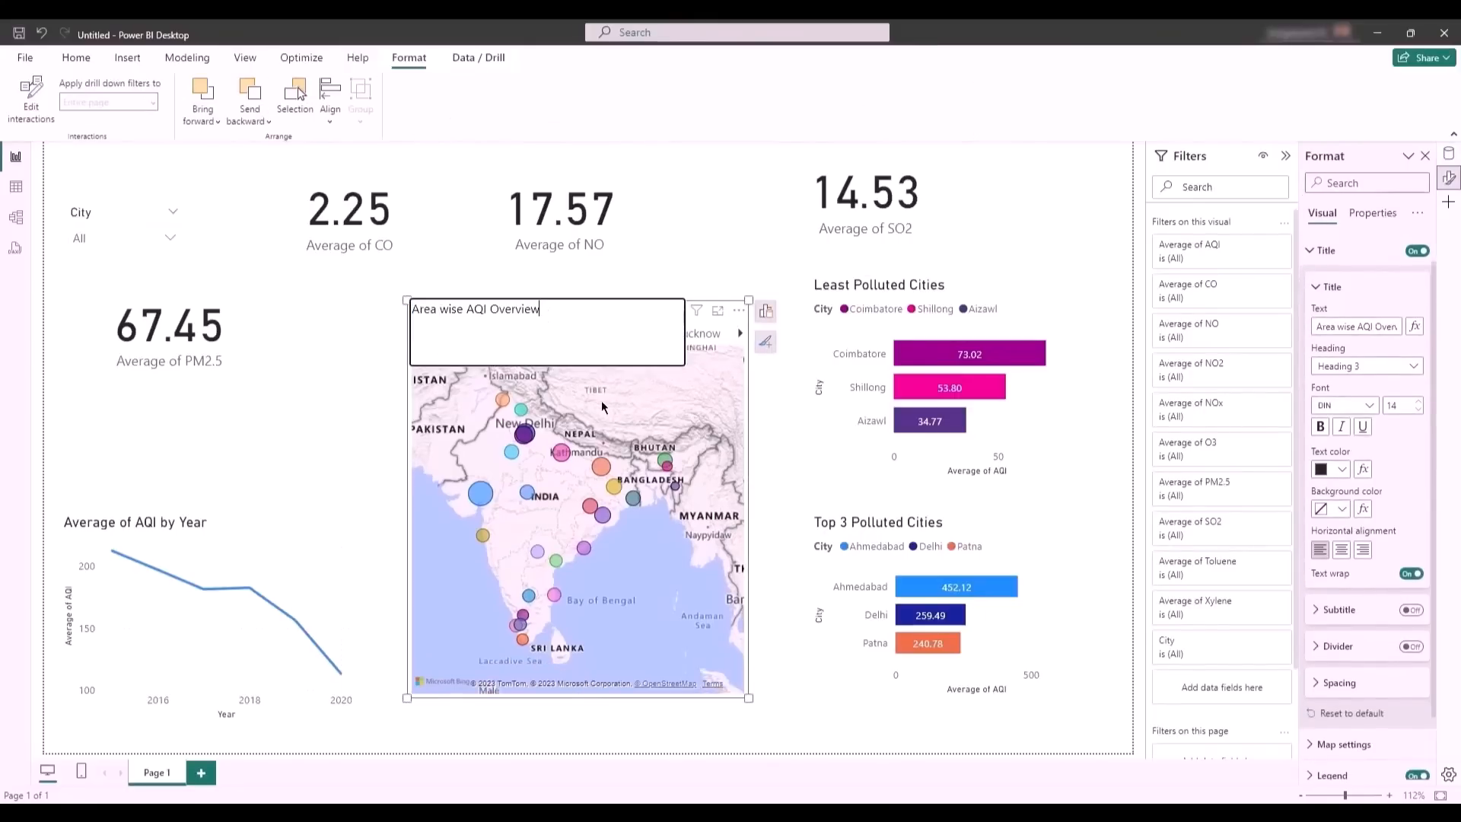
{"action": "left_click", "coordinate": [656, 394]}
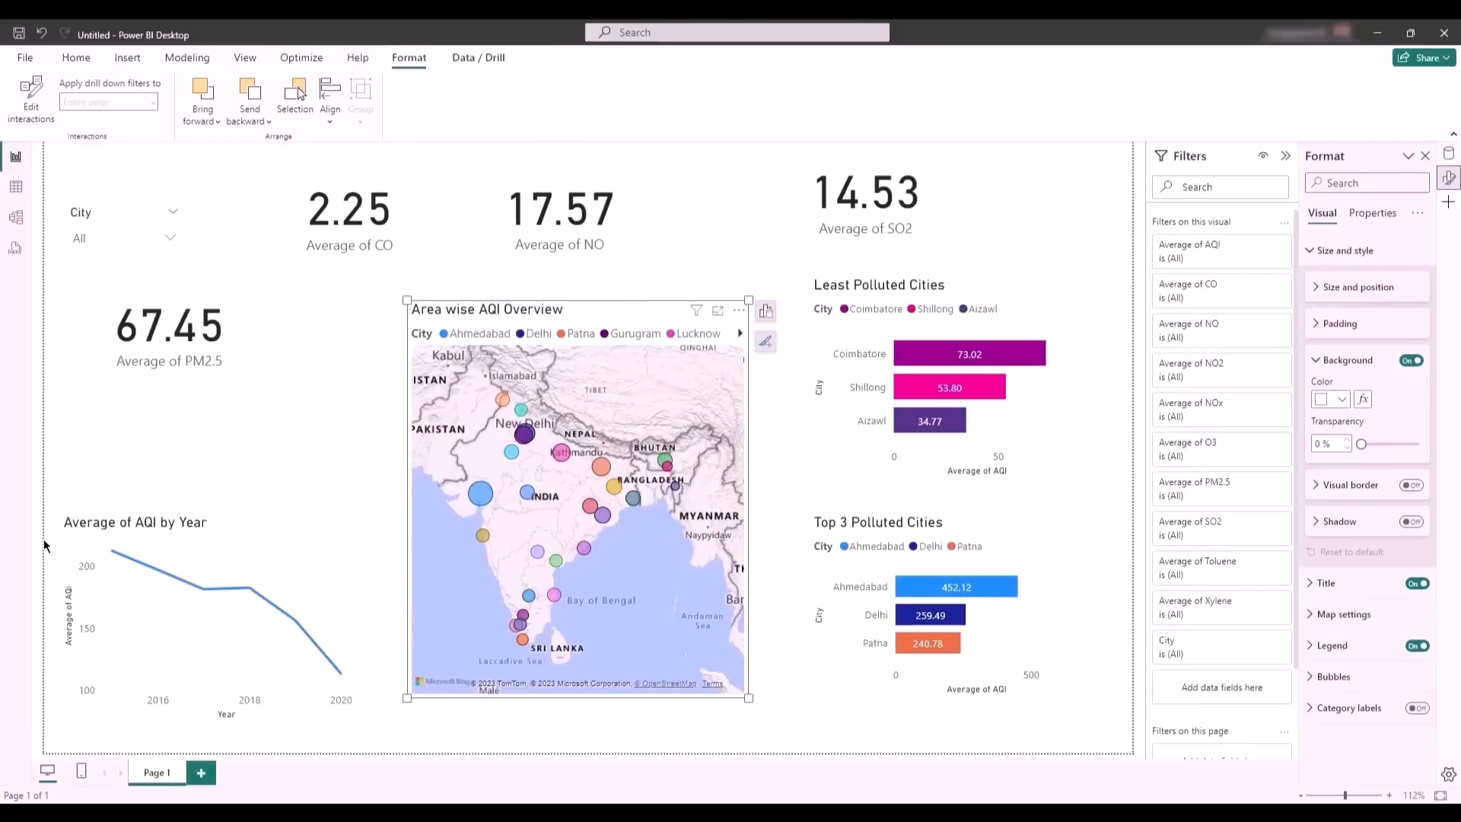
- Retitle the Average of AQI by Year line chart "AQI Trend Overview"
{"action": "left_click", "coordinate": [155, 522]}
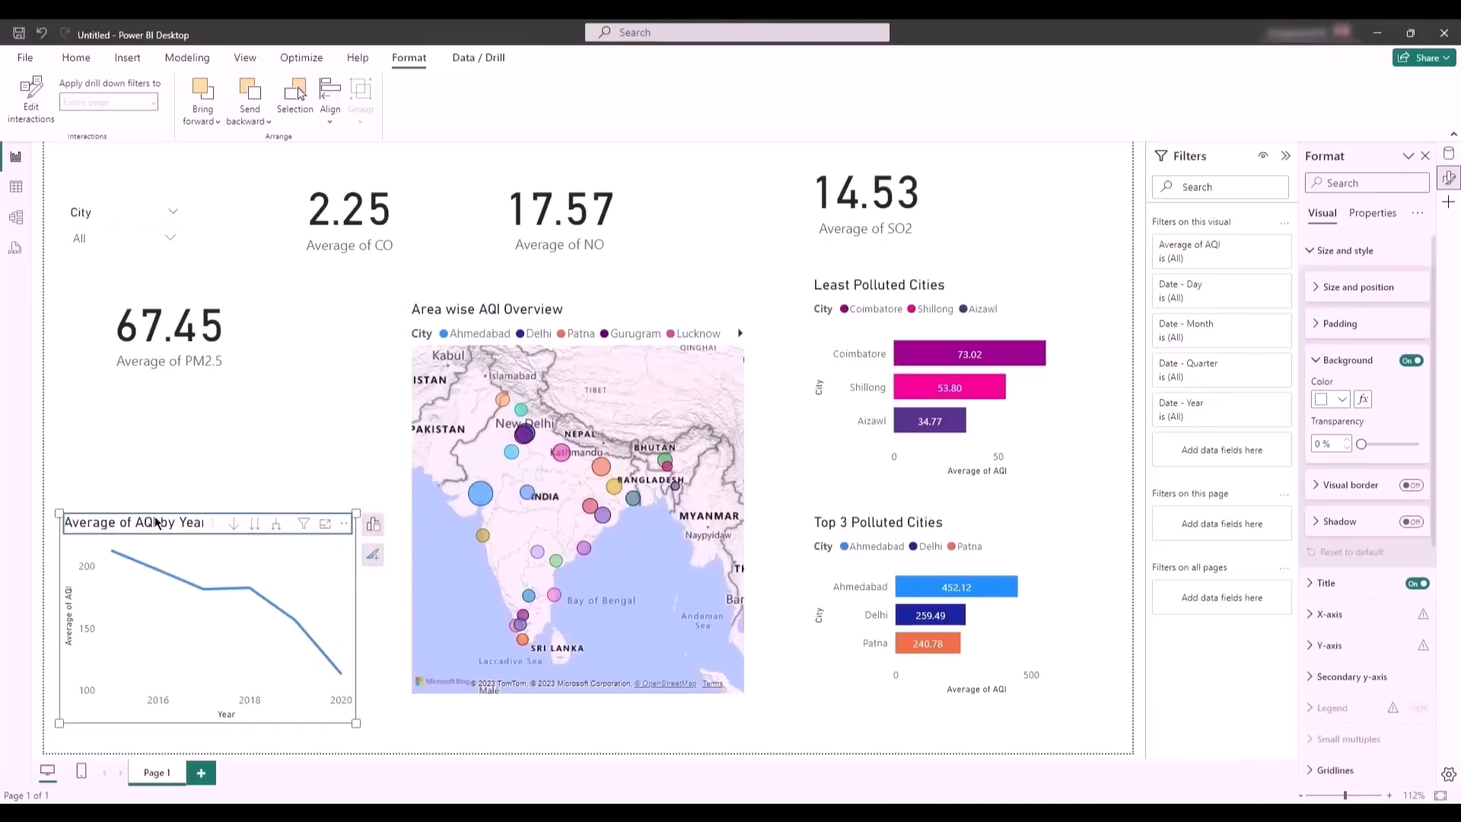
{"action": "double_click", "coordinate": [155, 522]}
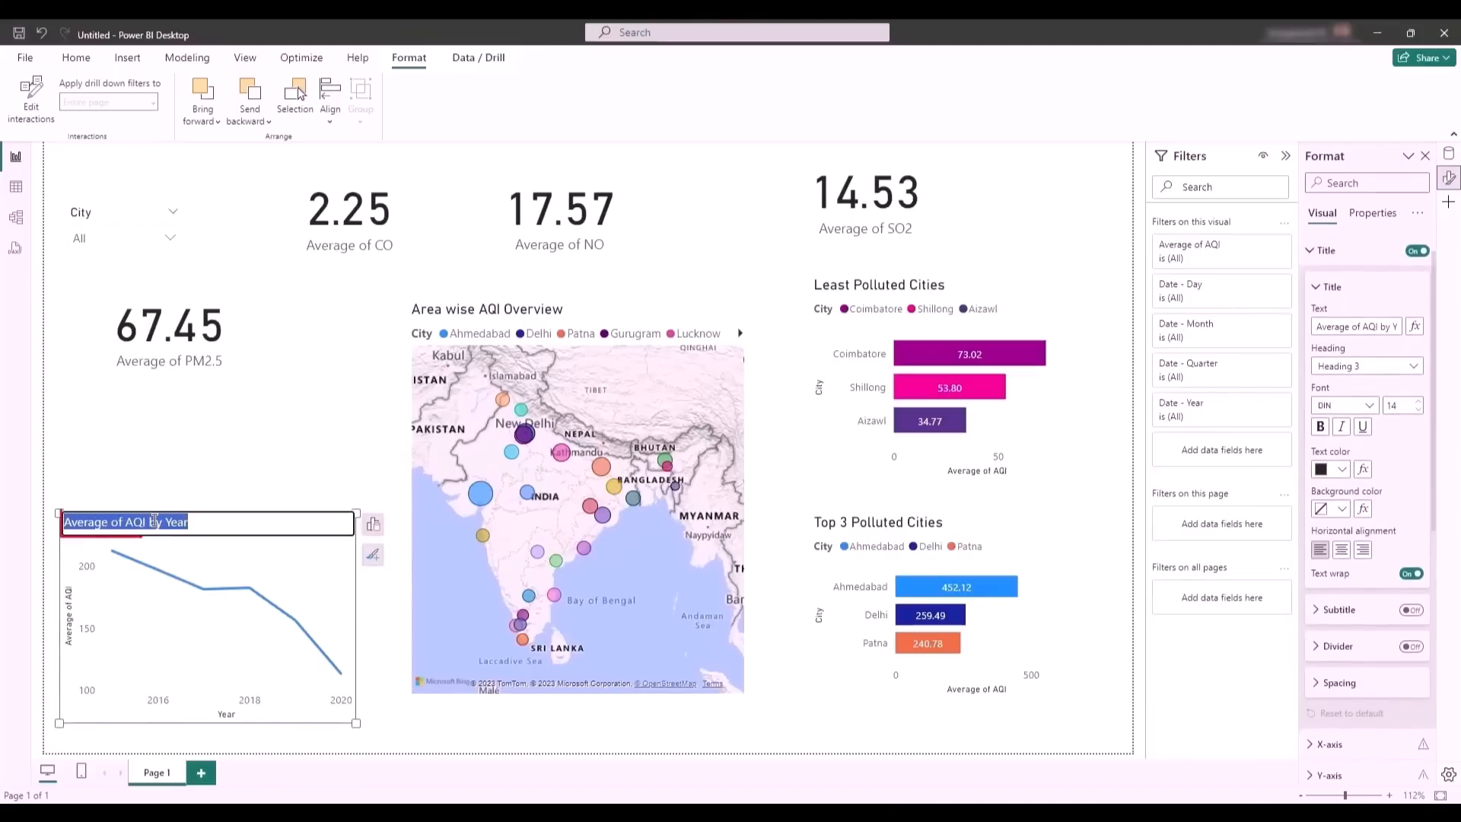
{"action": "type", "text": "AQI Trend Overview"}
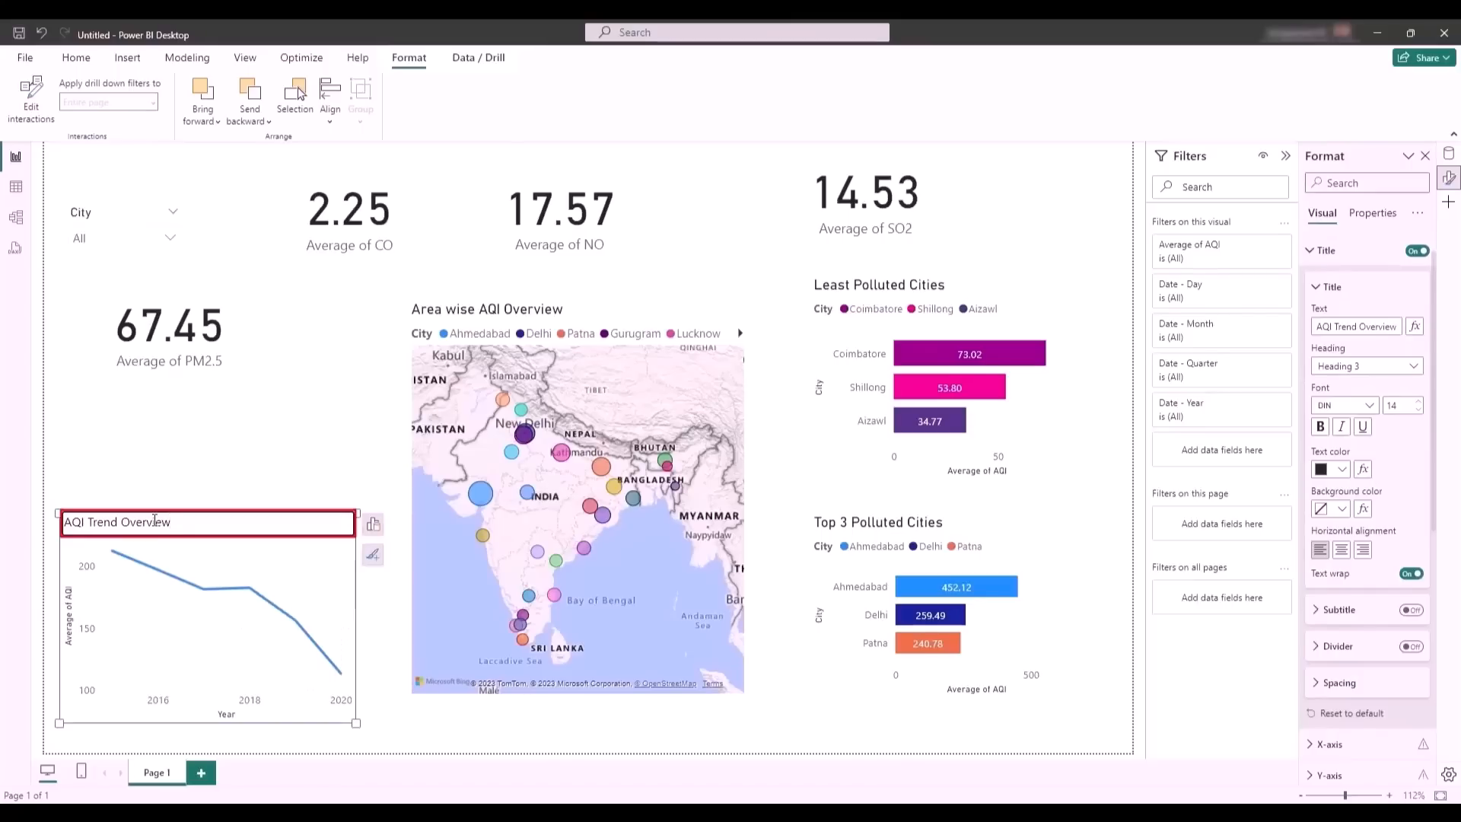
{"action": "key", "text": "Return"}
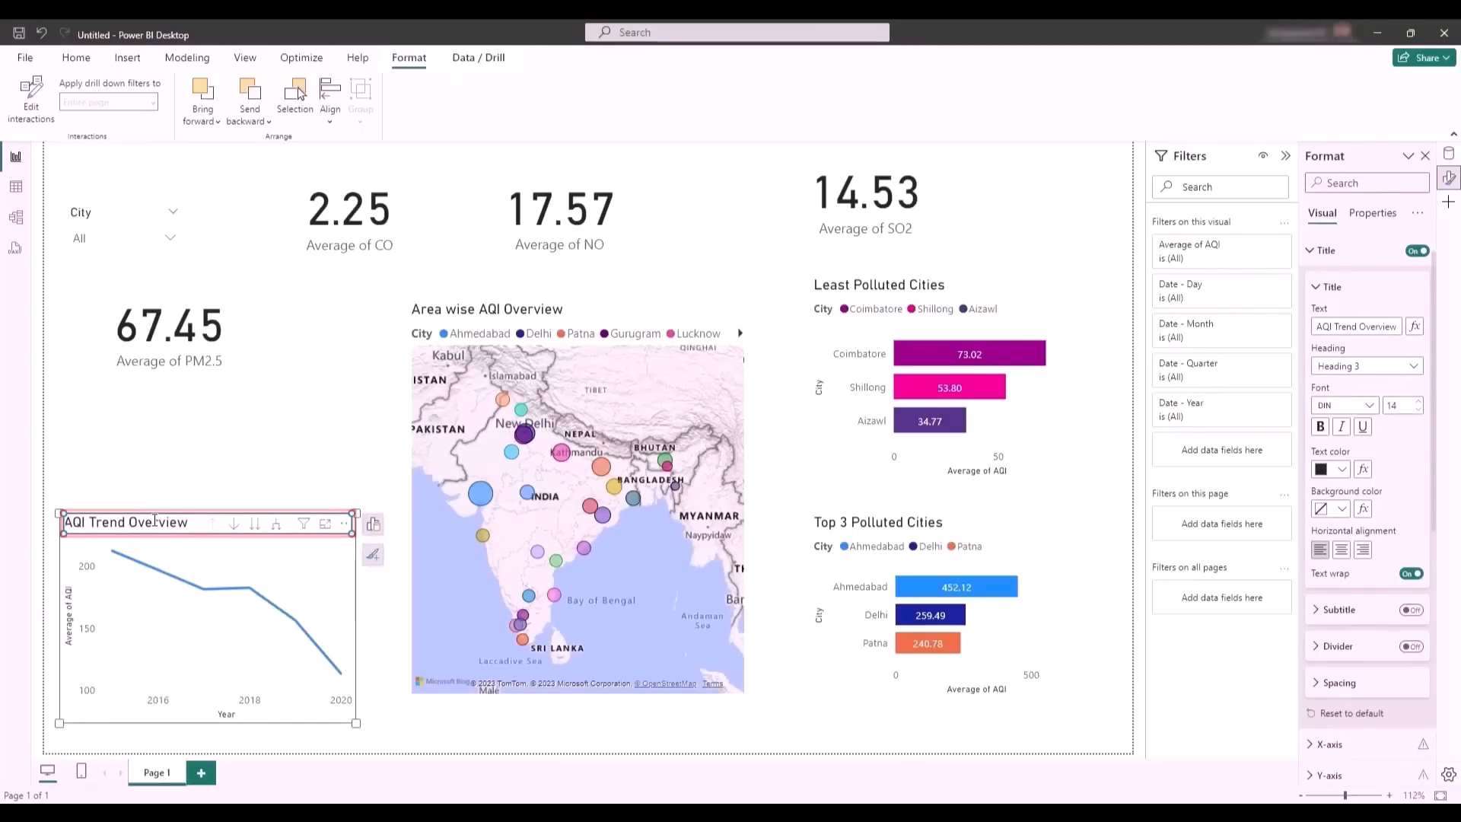
{"action": "left_click", "coordinate": [302, 557]}
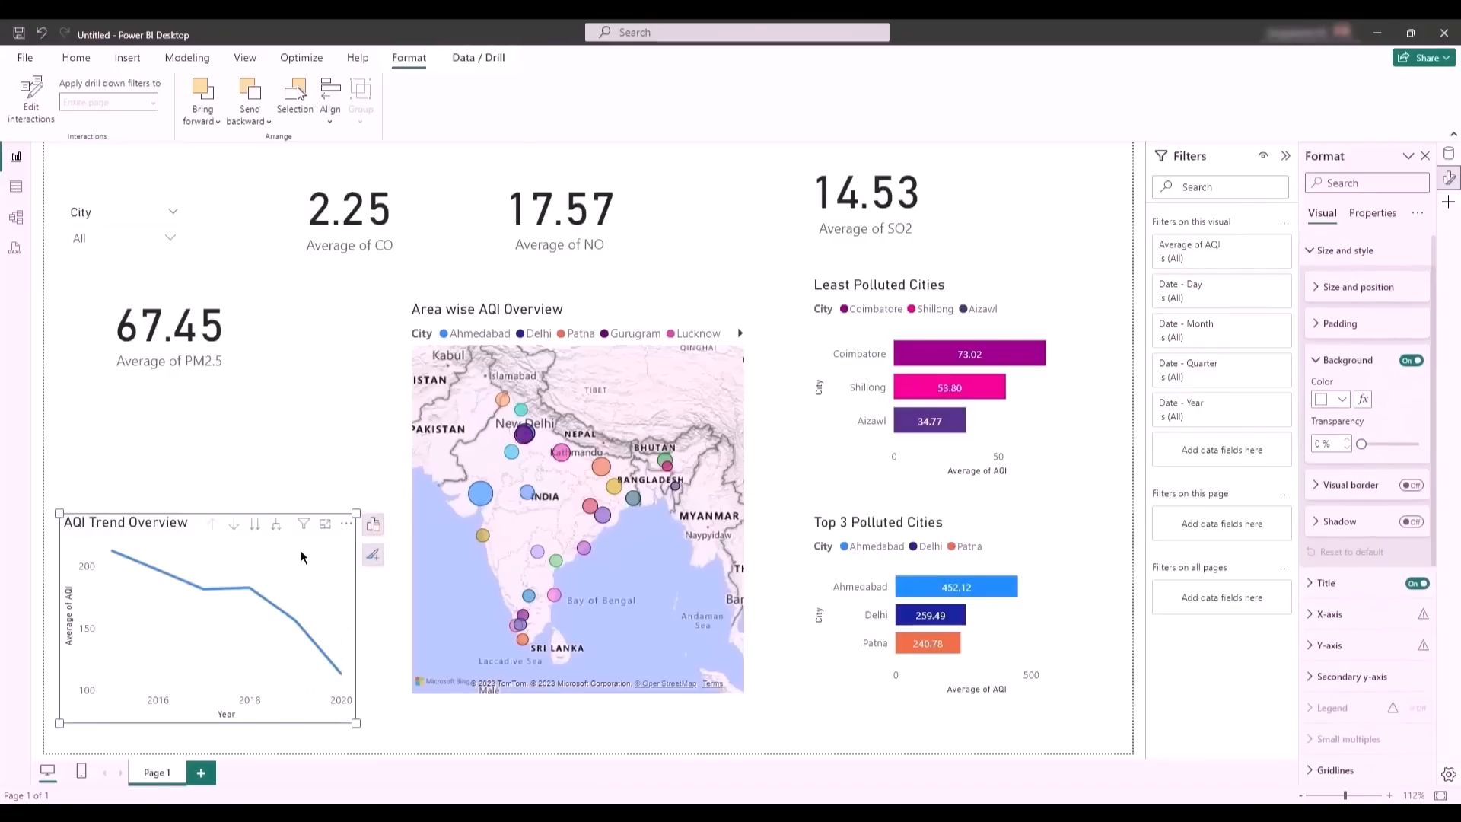
- Add a trend line to the AQI Trend Overview chart, trying out a forecast and turning it back off
{"action": "left_click", "coordinate": [367, 558]}
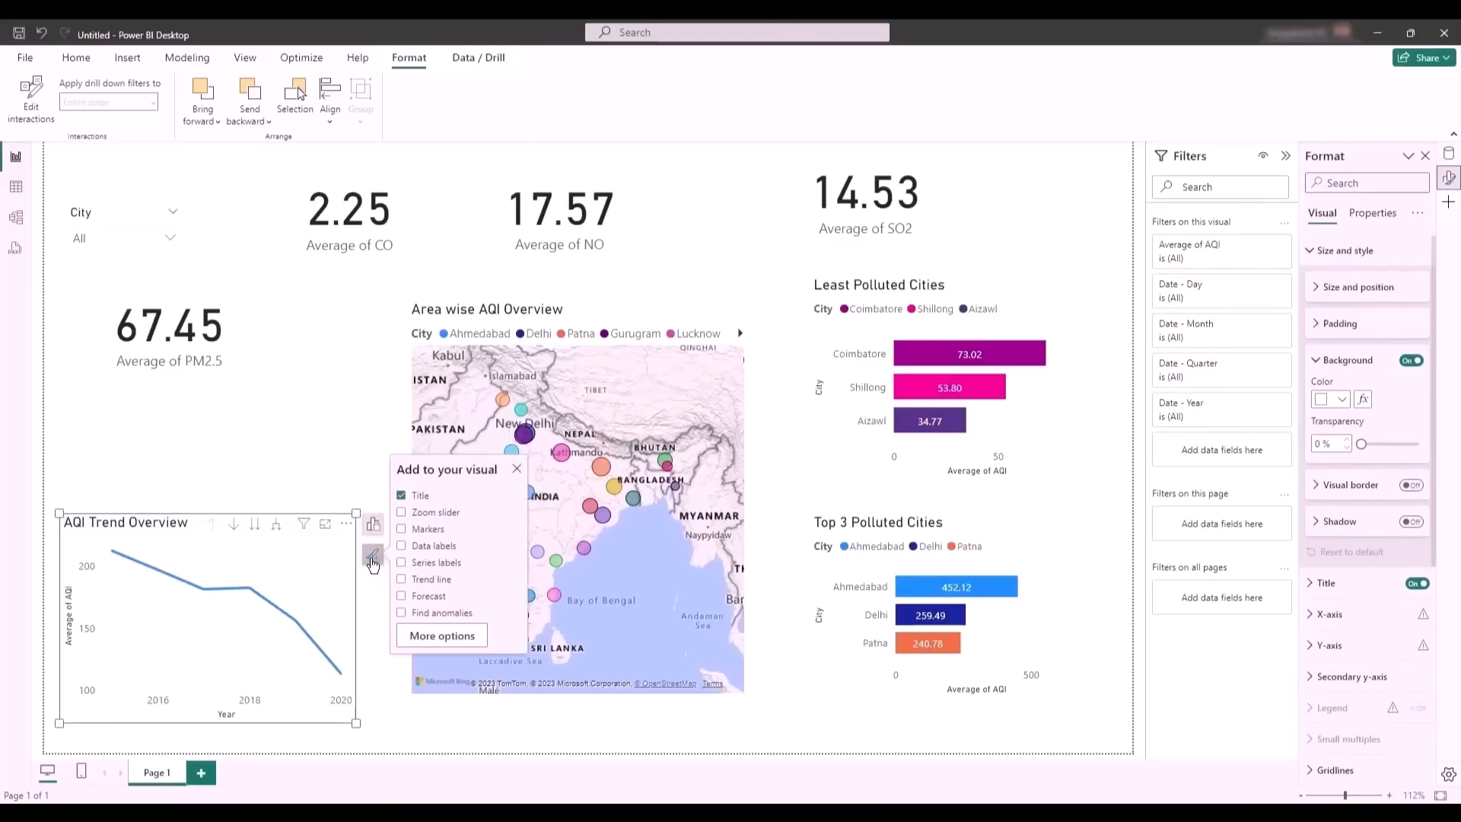
{"action": "left_click", "coordinate": [401, 598]}
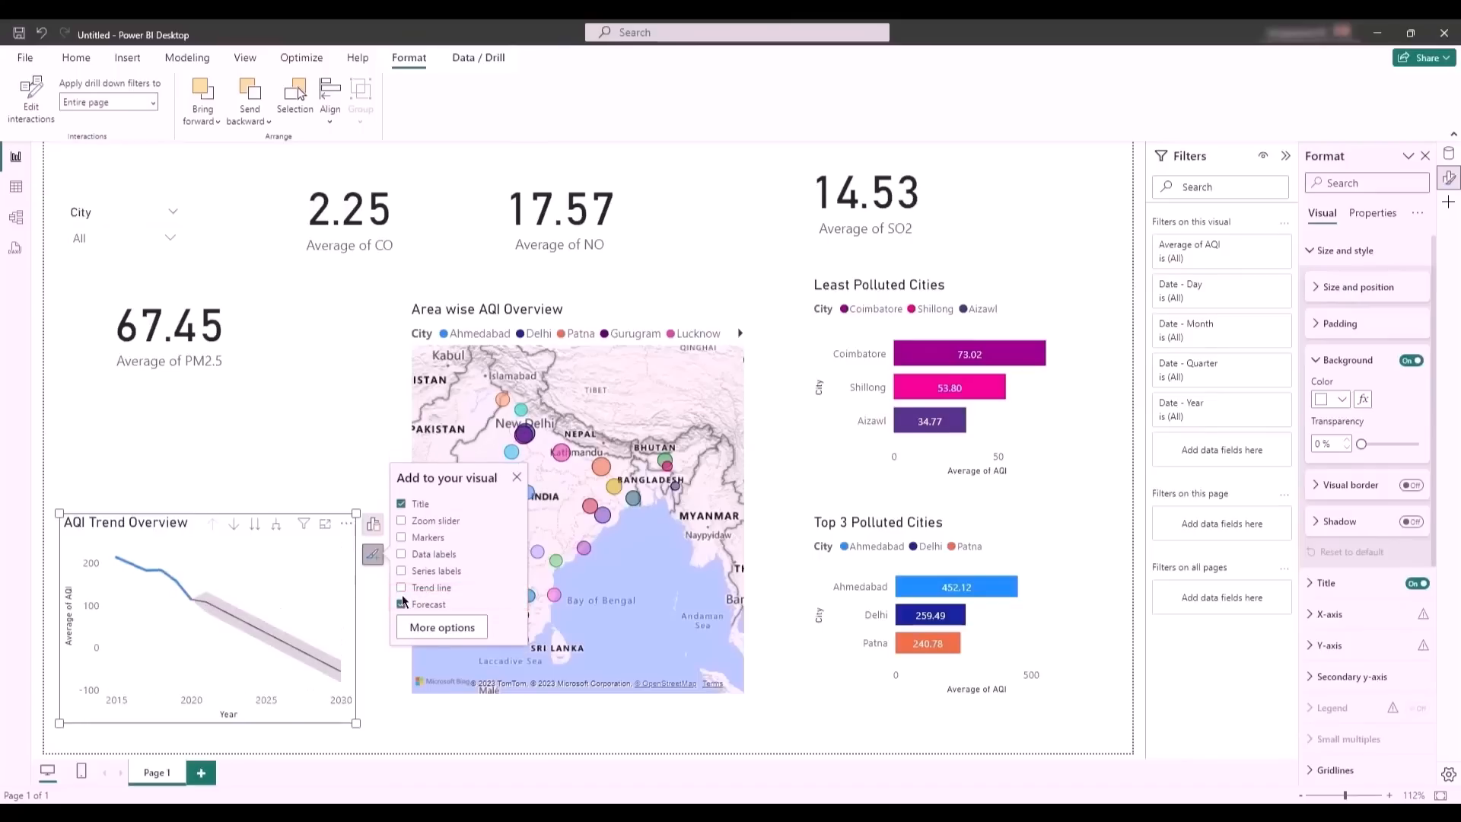
{"action": "left_click", "coordinate": [406, 589]}
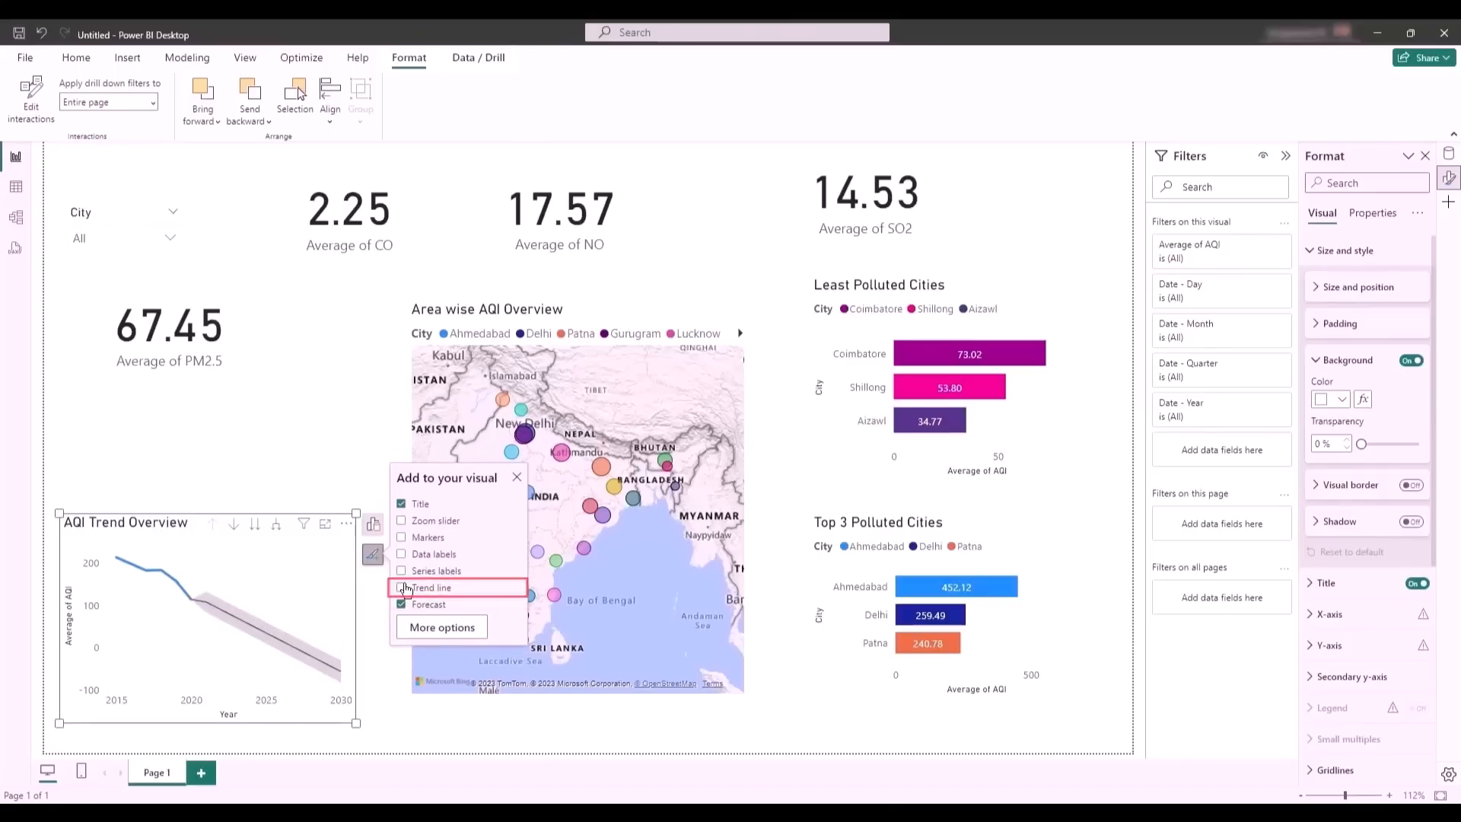
{"action": "left_click", "coordinate": [402, 604]}
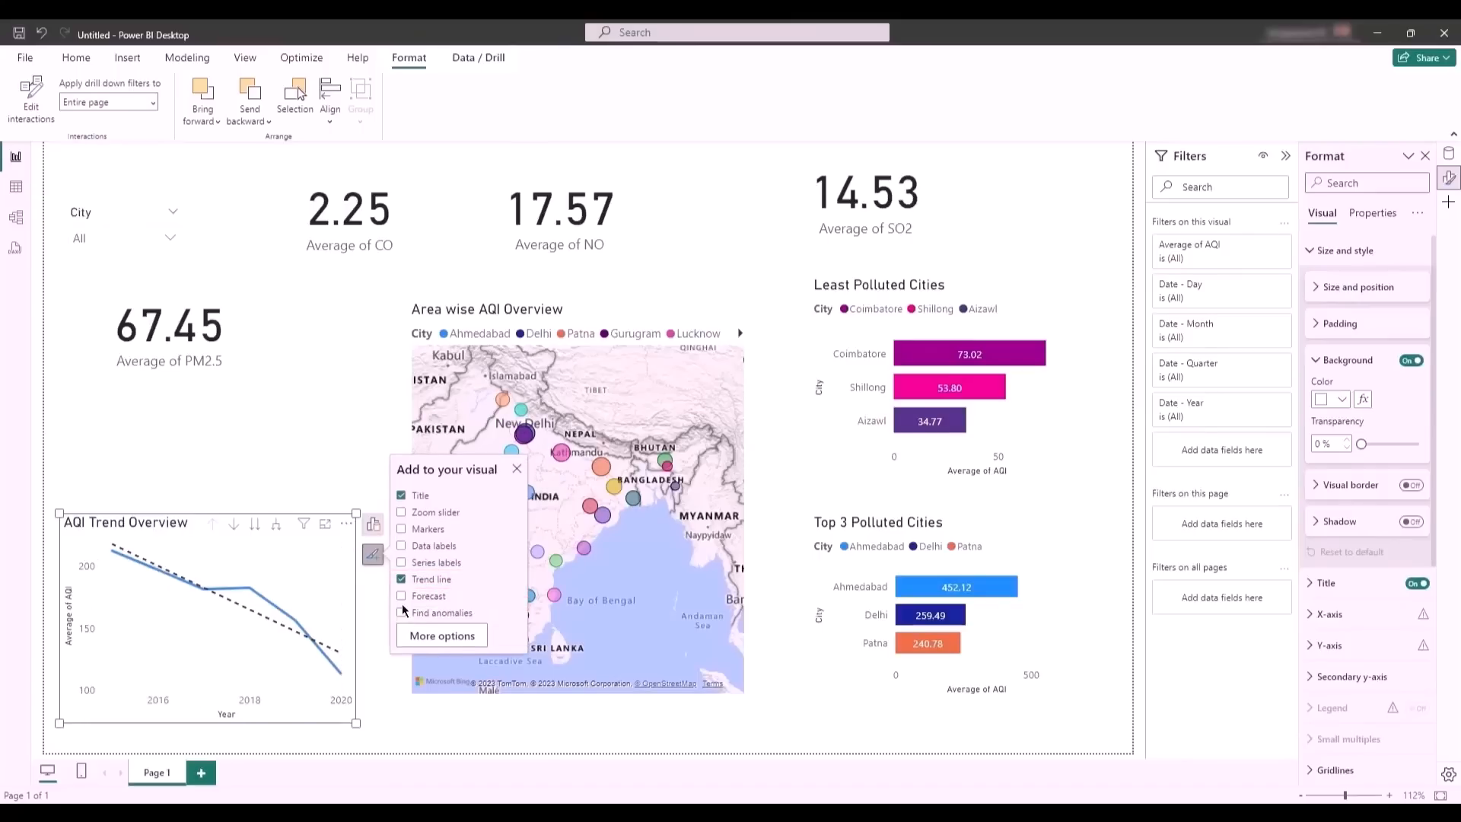
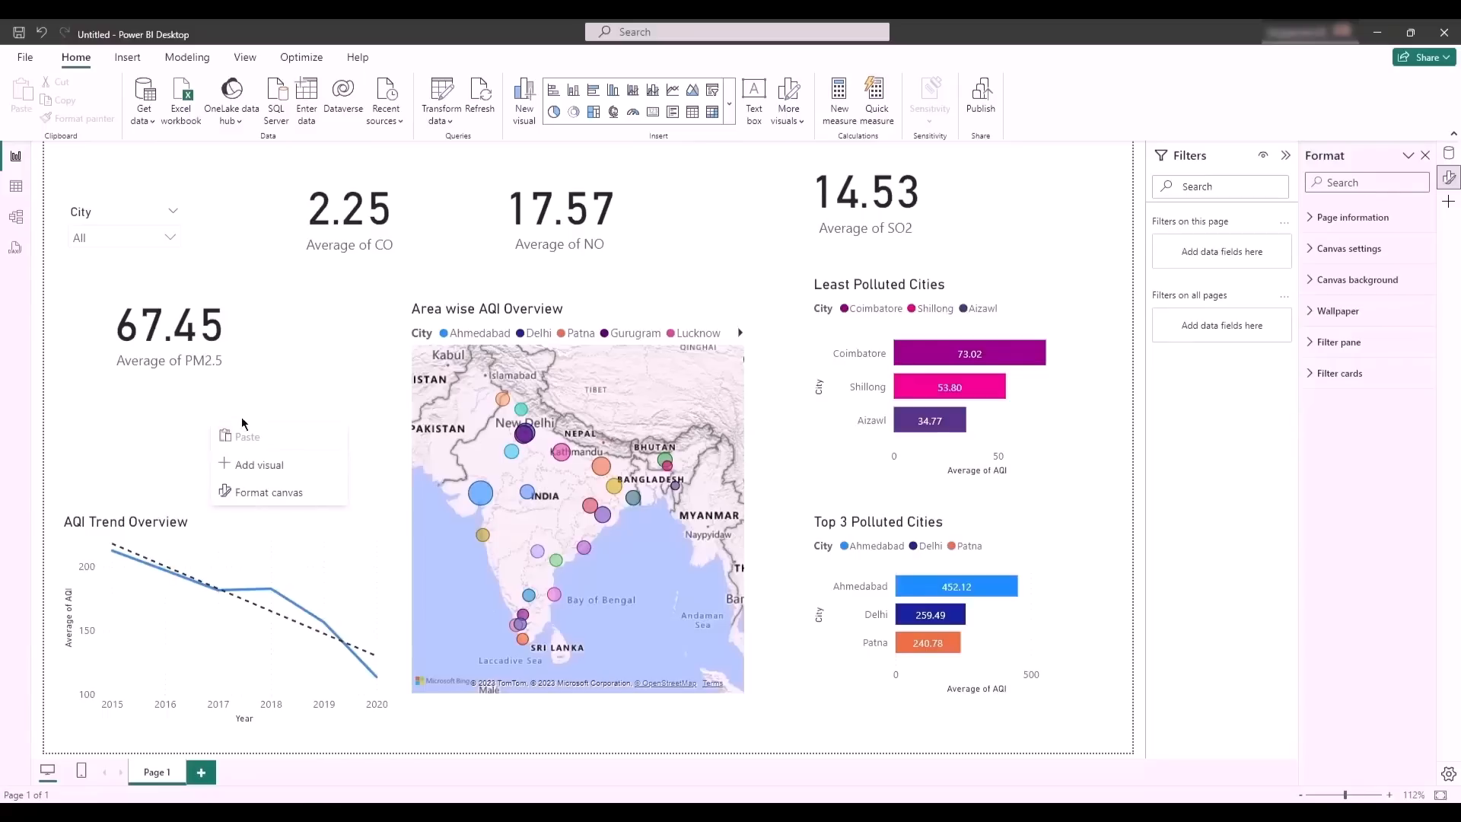
- Set the canvas background colour to White, 10% darker, with 14% transparency
{"action": "left_click", "coordinate": [280, 493]}
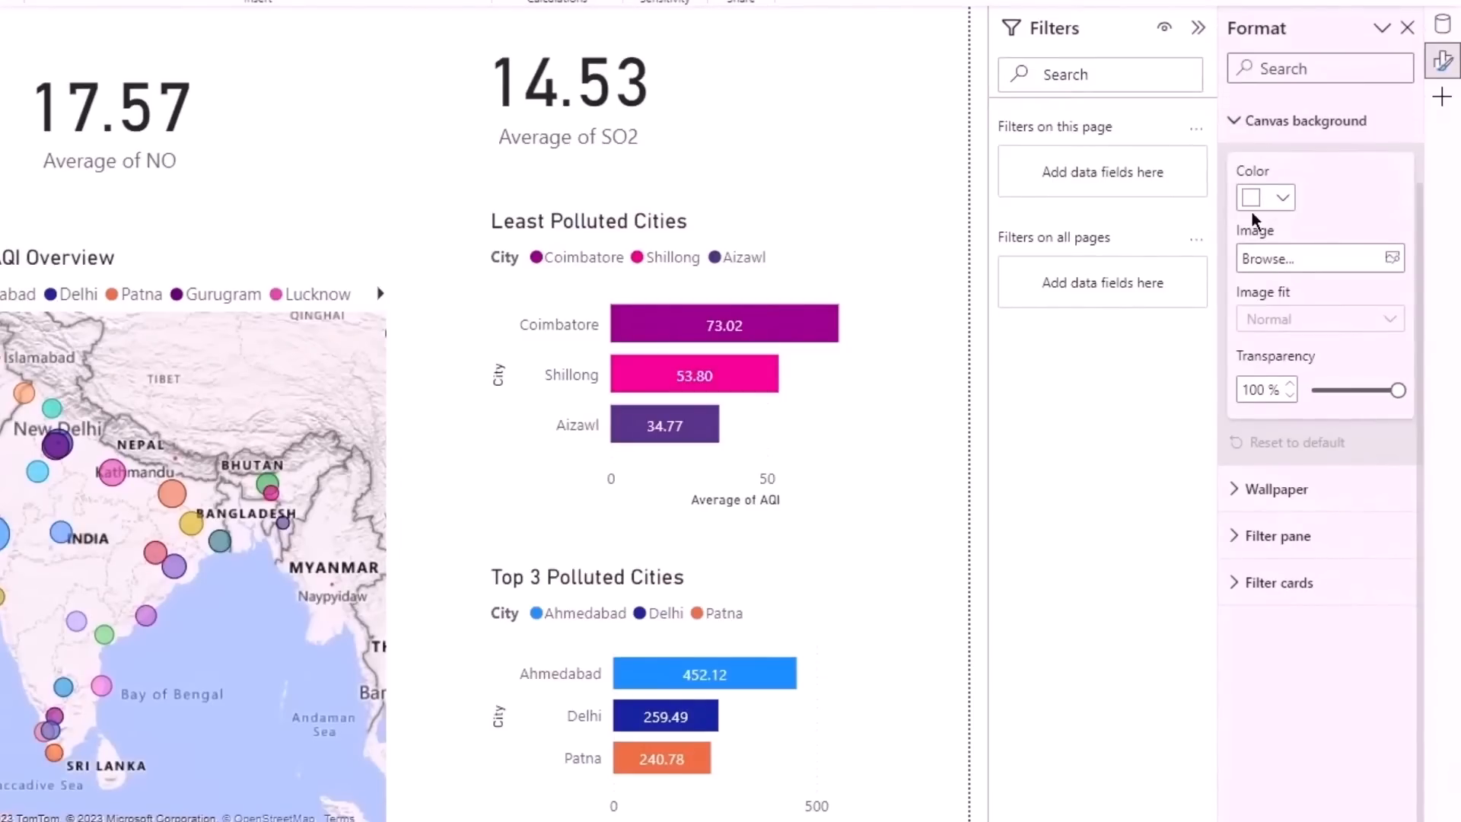
{"action": "left_click", "coordinate": [1286, 195]}
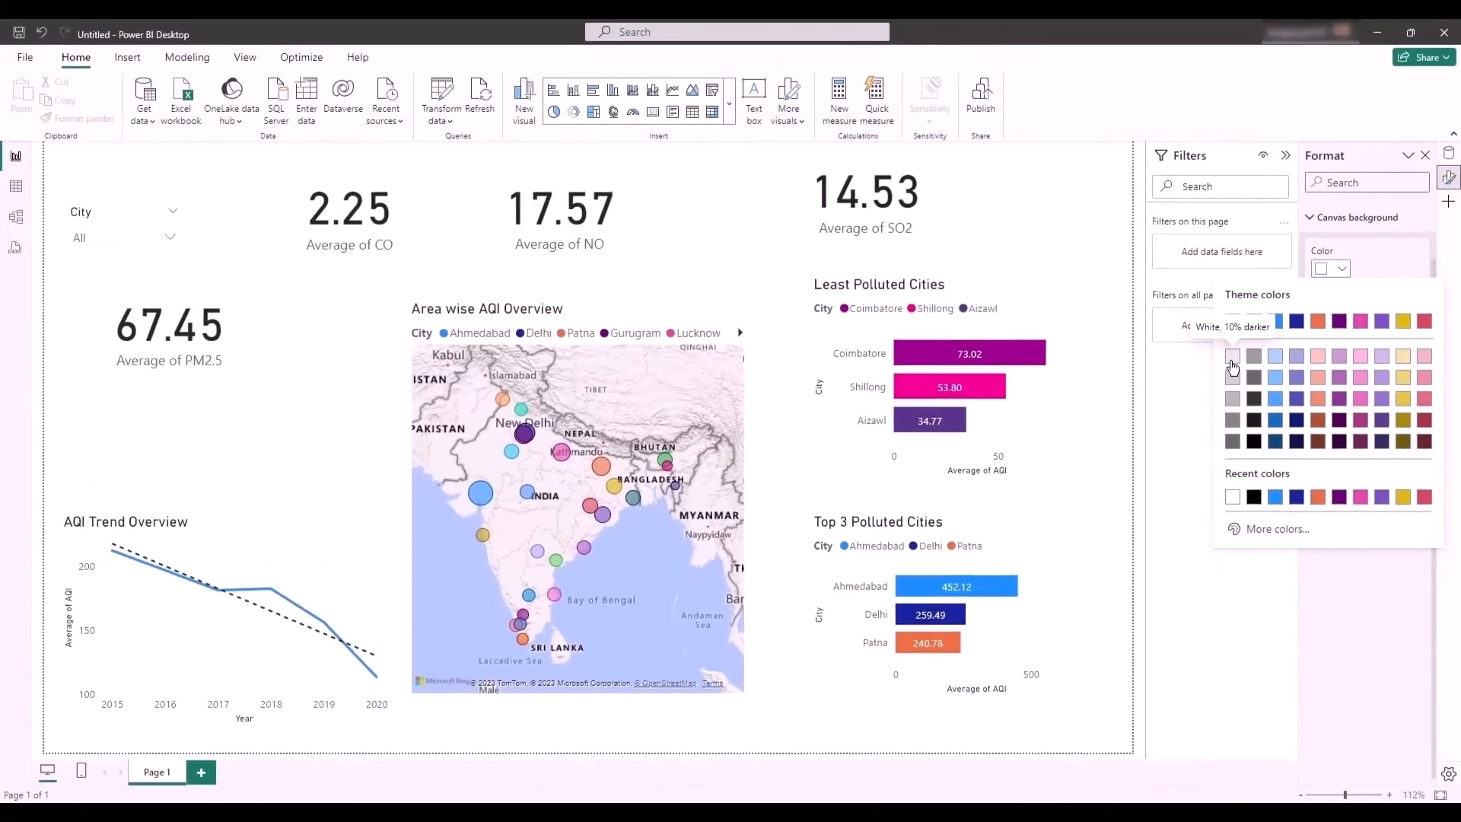
{"action": "left_click", "coordinate": [1232, 357]}
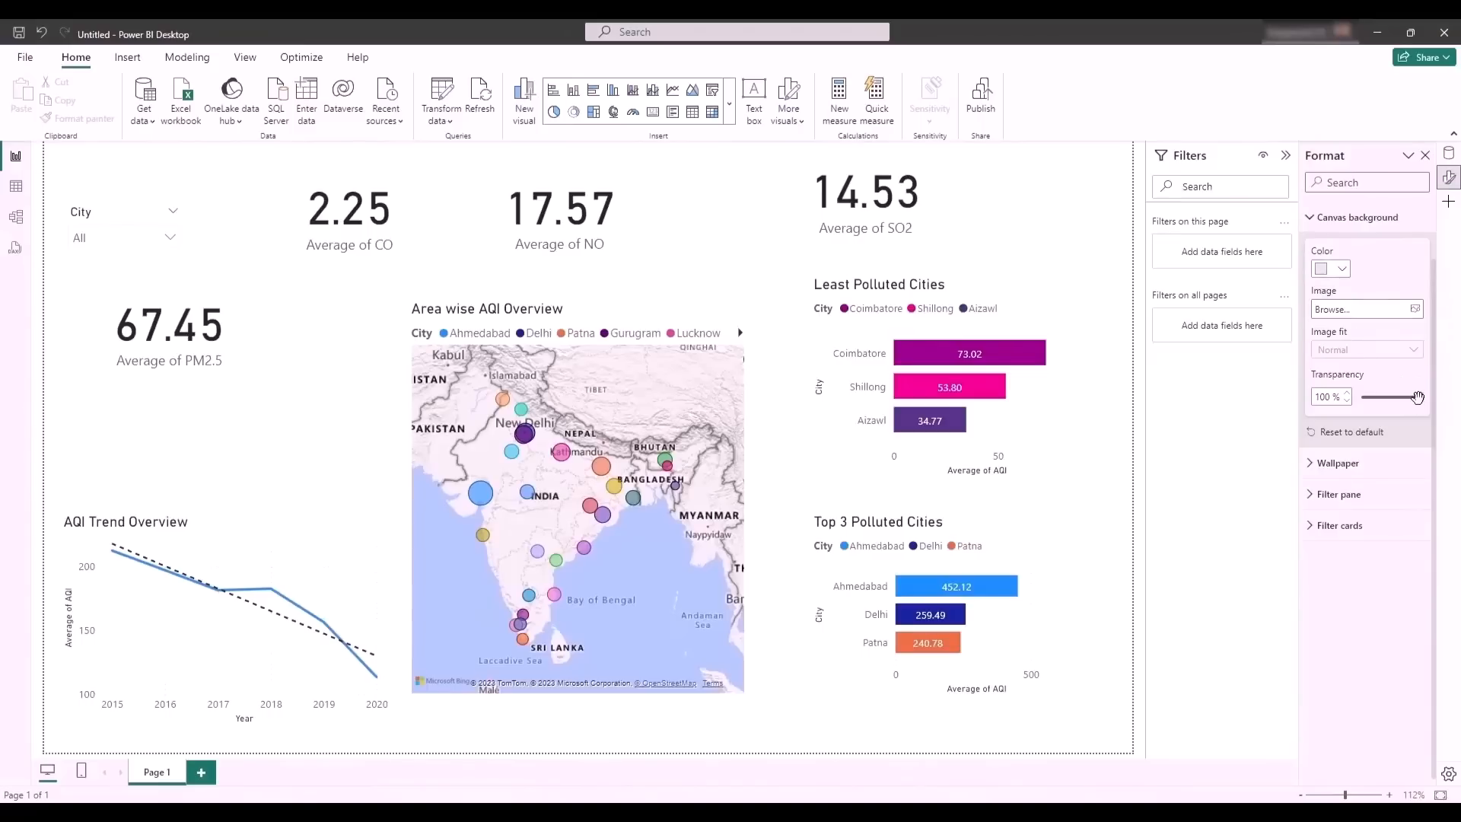
{"action": "left_click_drag", "start_coordinate": [1419, 398], "coordinate": [1369, 406]}
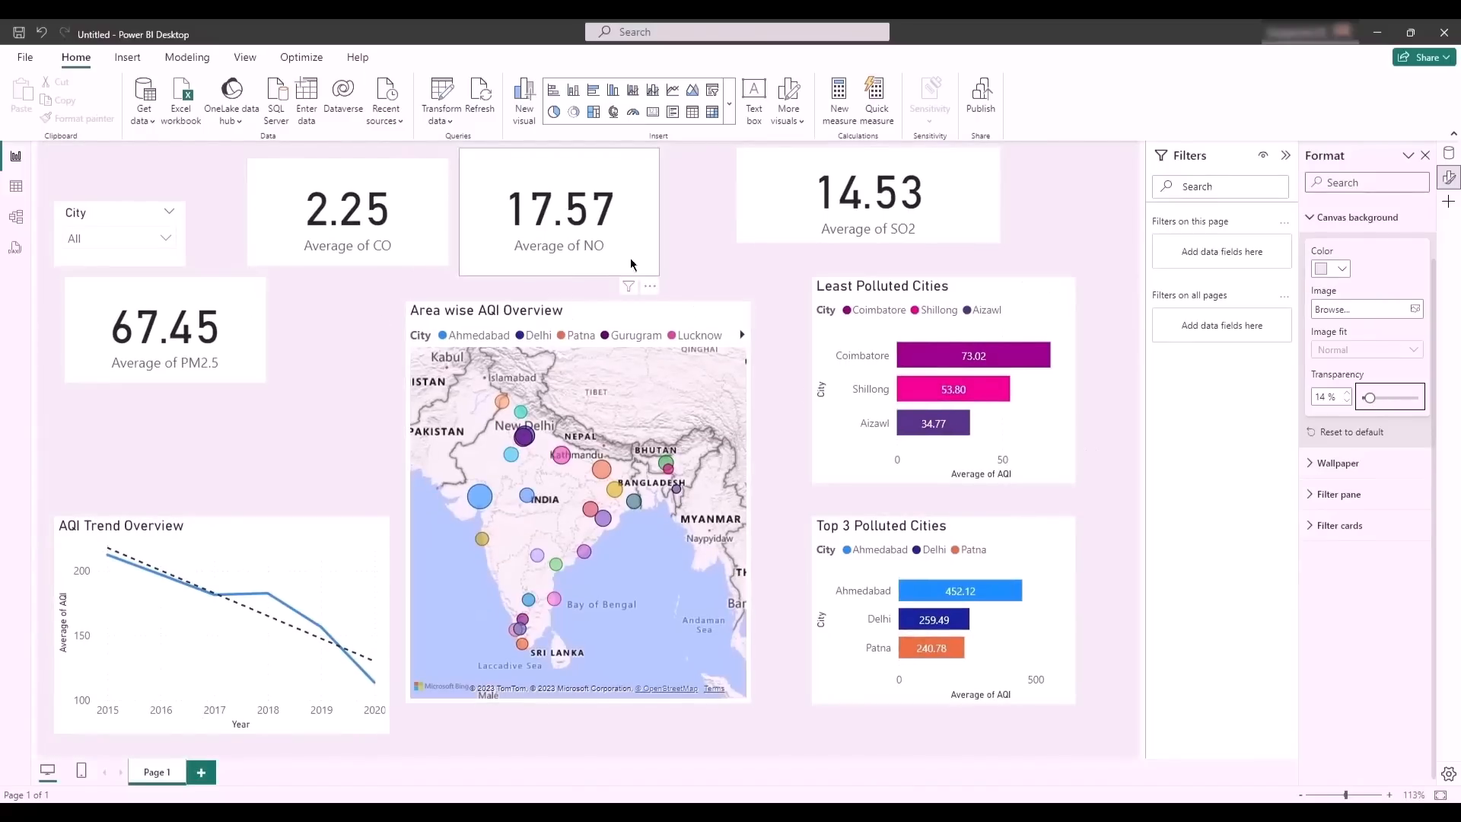
- Move the Top 3 Polluted Cities chart, the Least Polluted Cities chart and the map lower on the page
{"action": "mouse_move", "coordinate": [957, 599]}
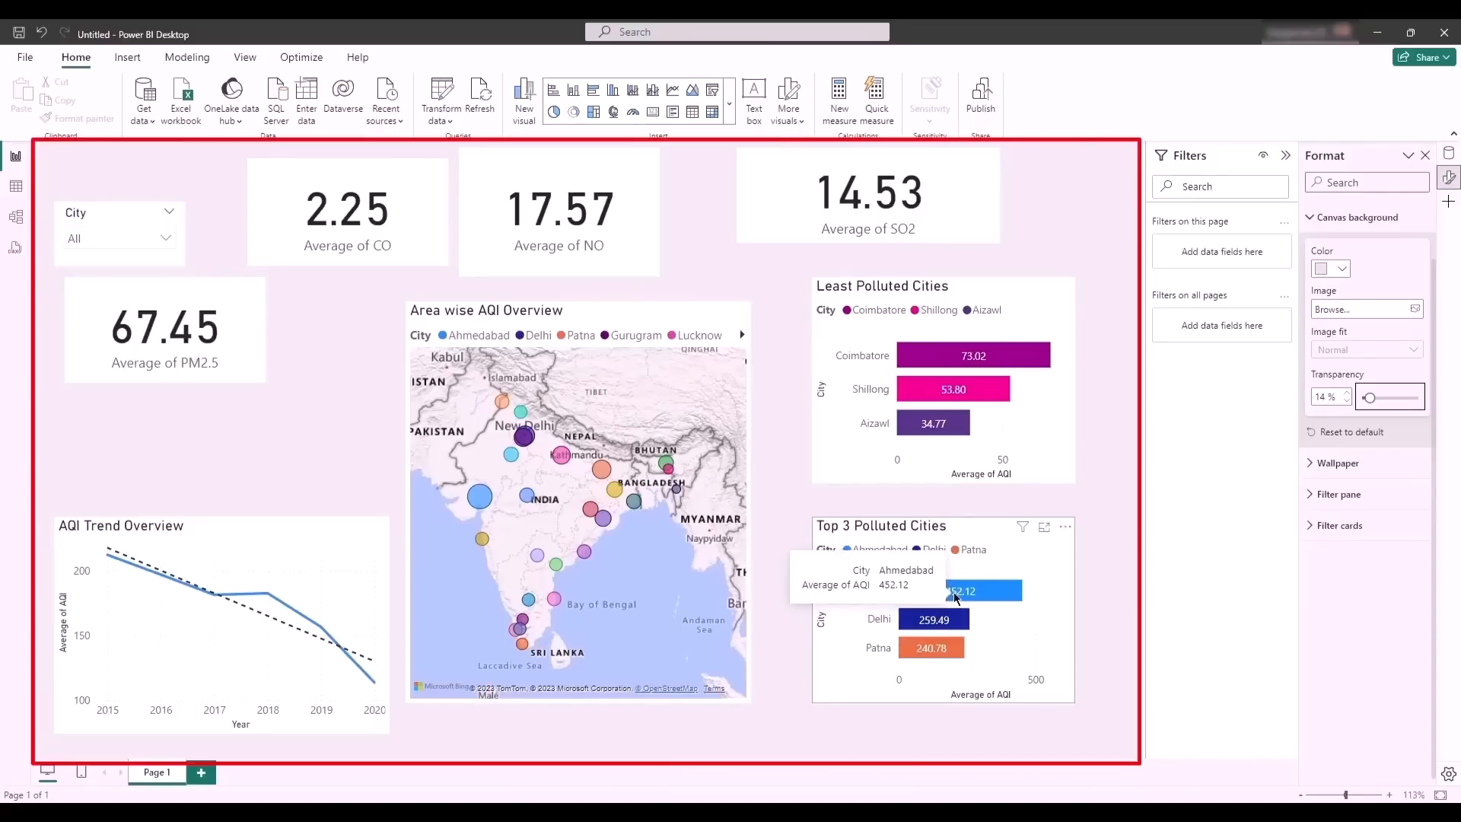
{"action": "left_click_drag", "start_coordinate": [976, 531], "coordinate": [986, 575]}
{"action": "left_click", "coordinate": [983, 289]}
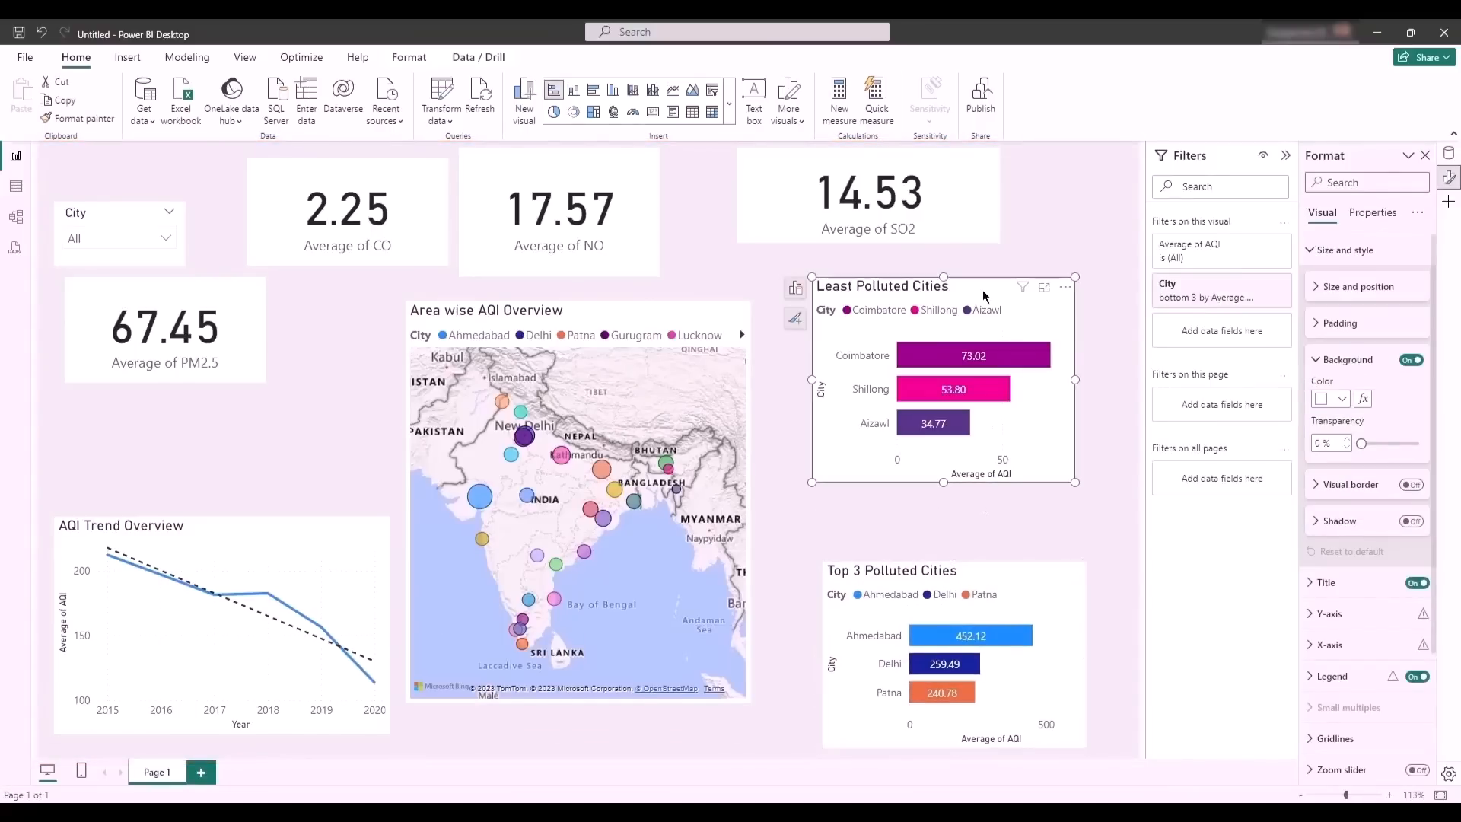
{"action": "left_click_drag", "start_coordinate": [983, 289], "coordinate": [995, 351]}
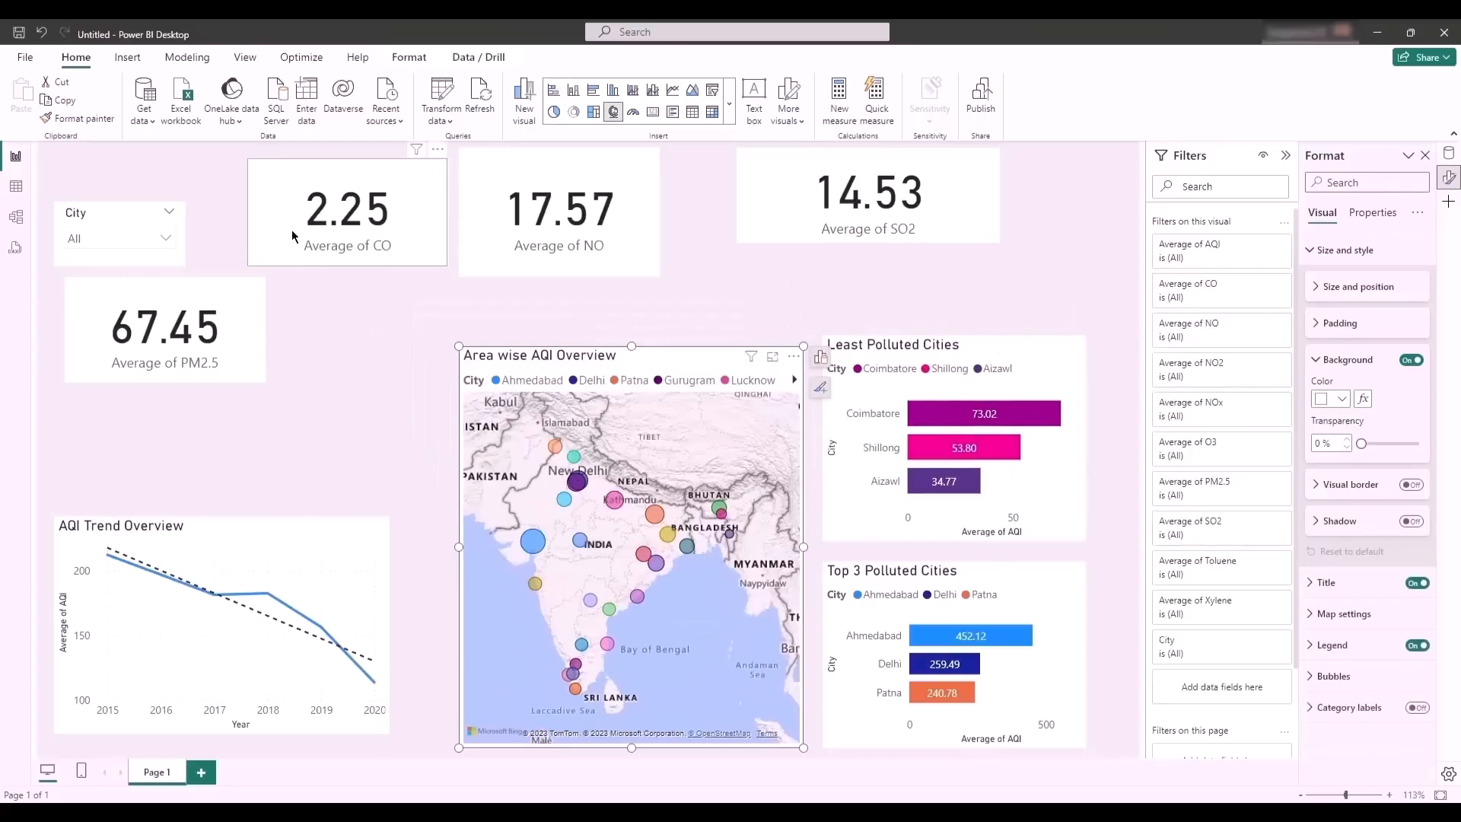
- Move the Average of CO, NO and SO2 cards together toward the right edge and slightly down, leaving space above the City slicer
{"action": "left_click", "coordinate": [306, 177]}
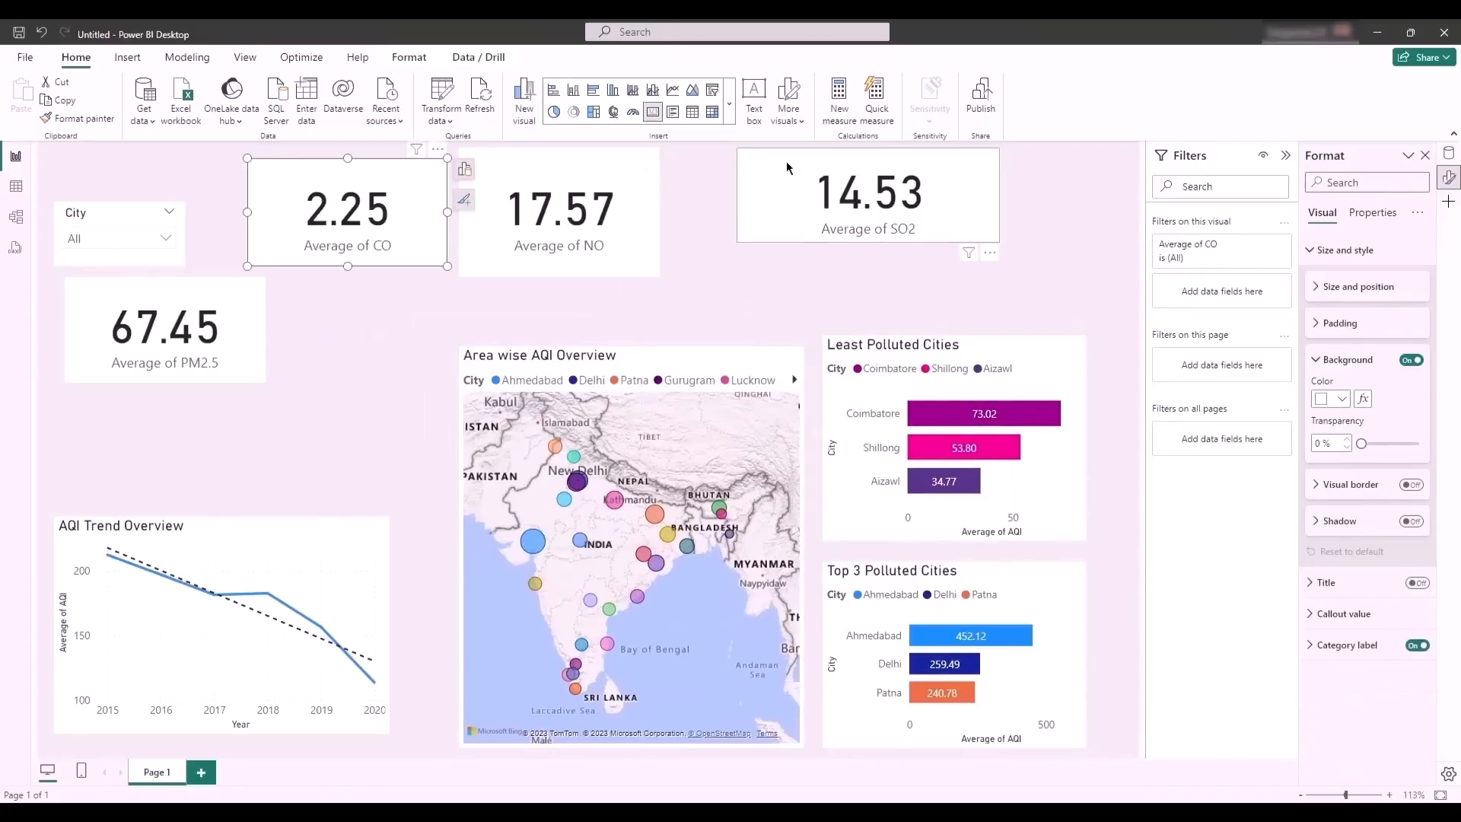
{"action": "left_click", "coordinate": [814, 169]}
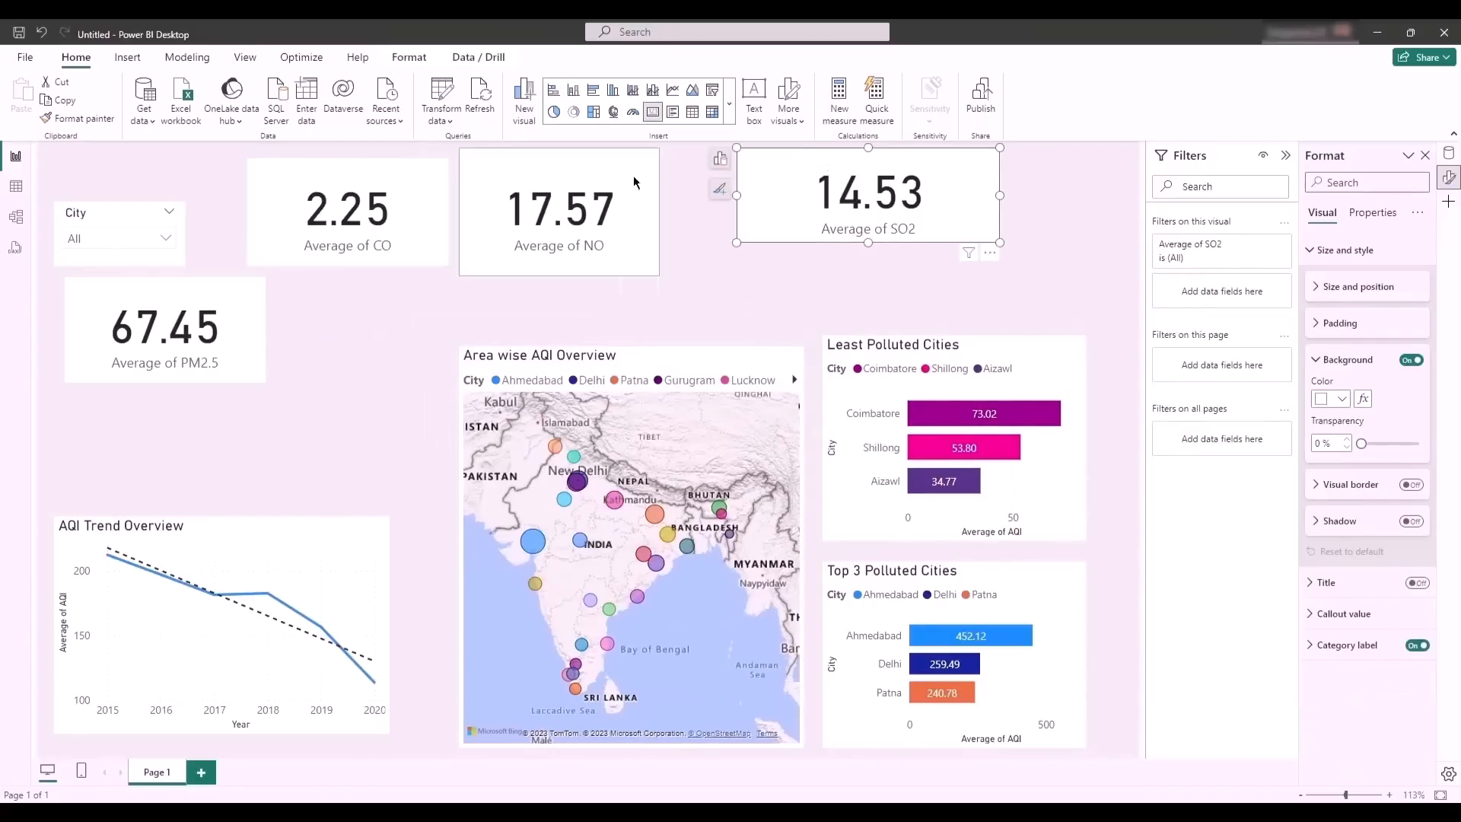
{"action": "left_click", "coordinate": [569, 184], "text": "ctrl"}
{"action": "left_click", "coordinate": [373, 177], "text": "ctrl"}
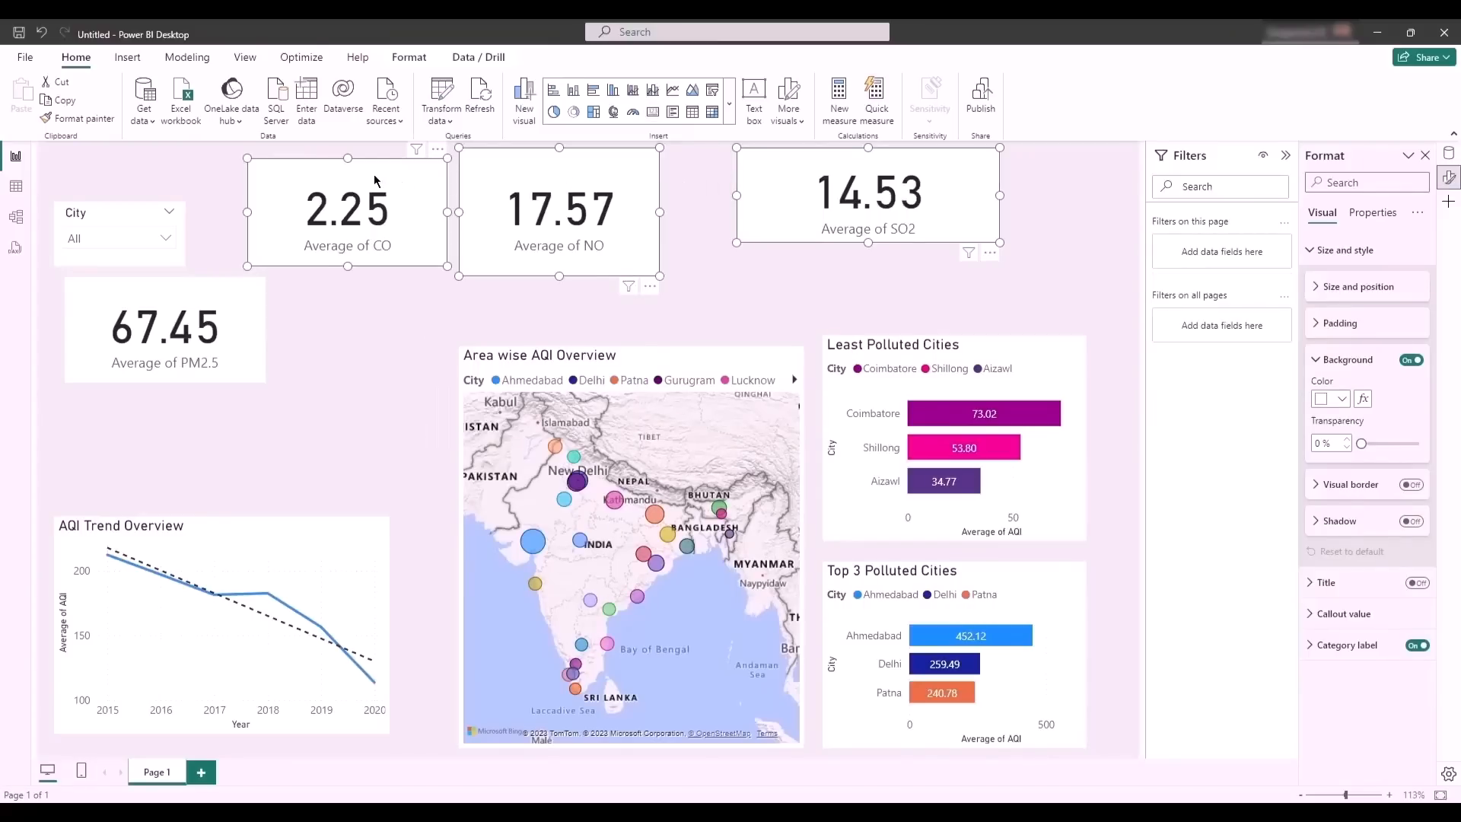
{"action": "left_click_drag", "start_coordinate": [374, 180], "coordinate": [504, 218]}
{"action": "left_click", "coordinate": [504, 213]}
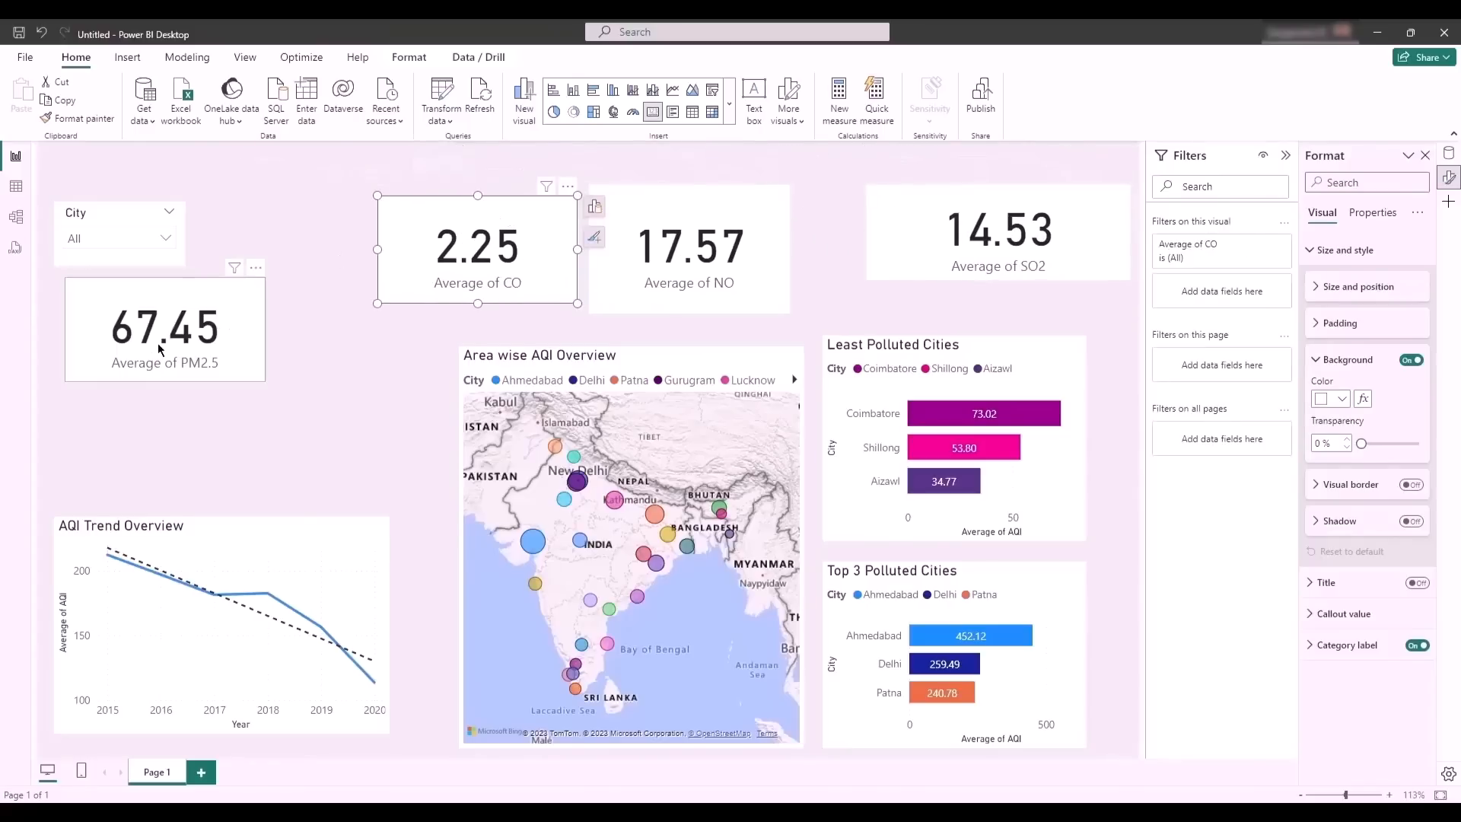
{"action": "left_click", "coordinate": [99, 181]}
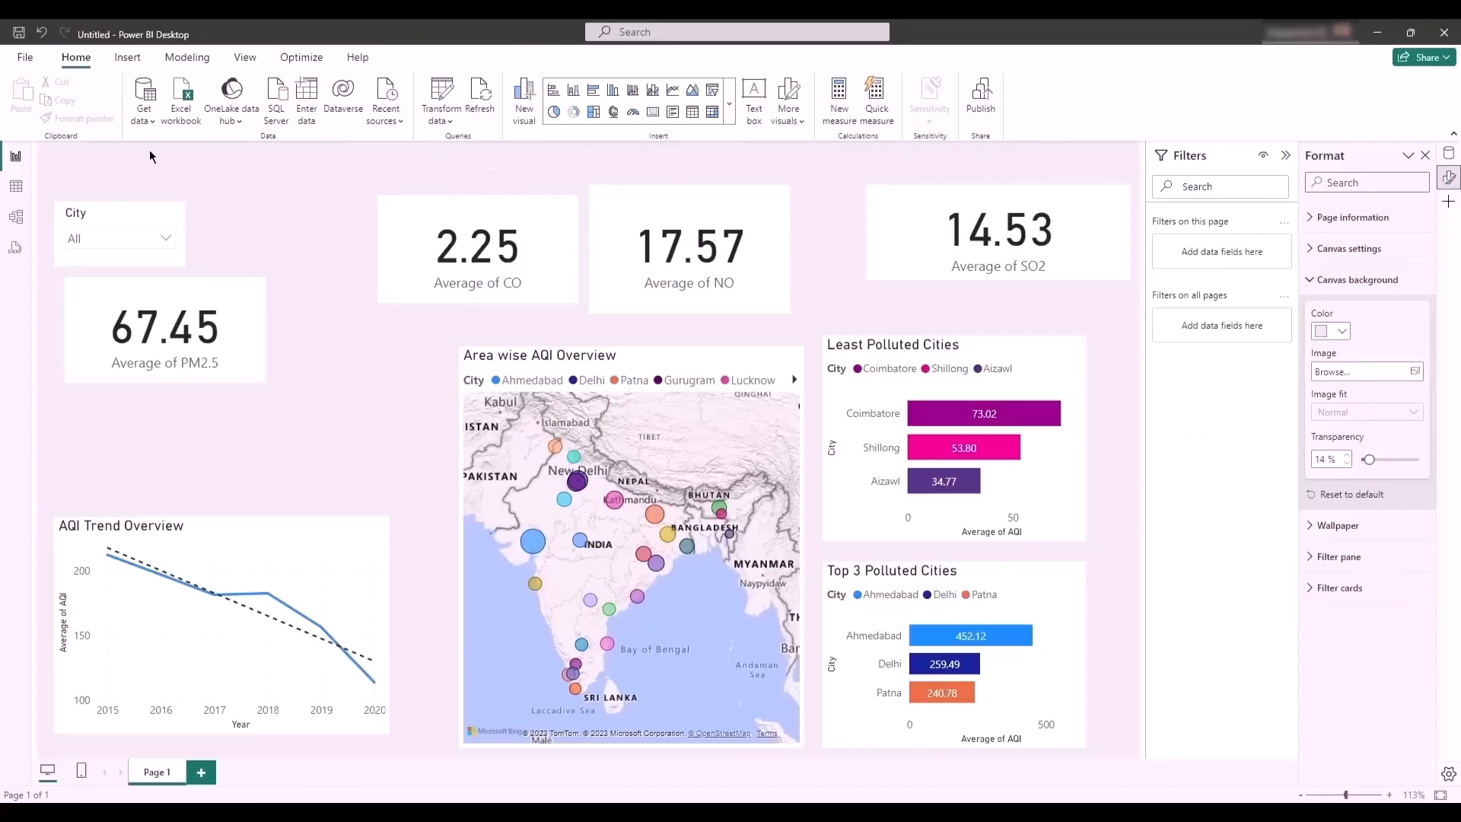
- Insert a text box and resize it to a narrow strip above the City slicer at the page's upper-left corner
{"action": "left_click", "coordinate": [122, 221]}
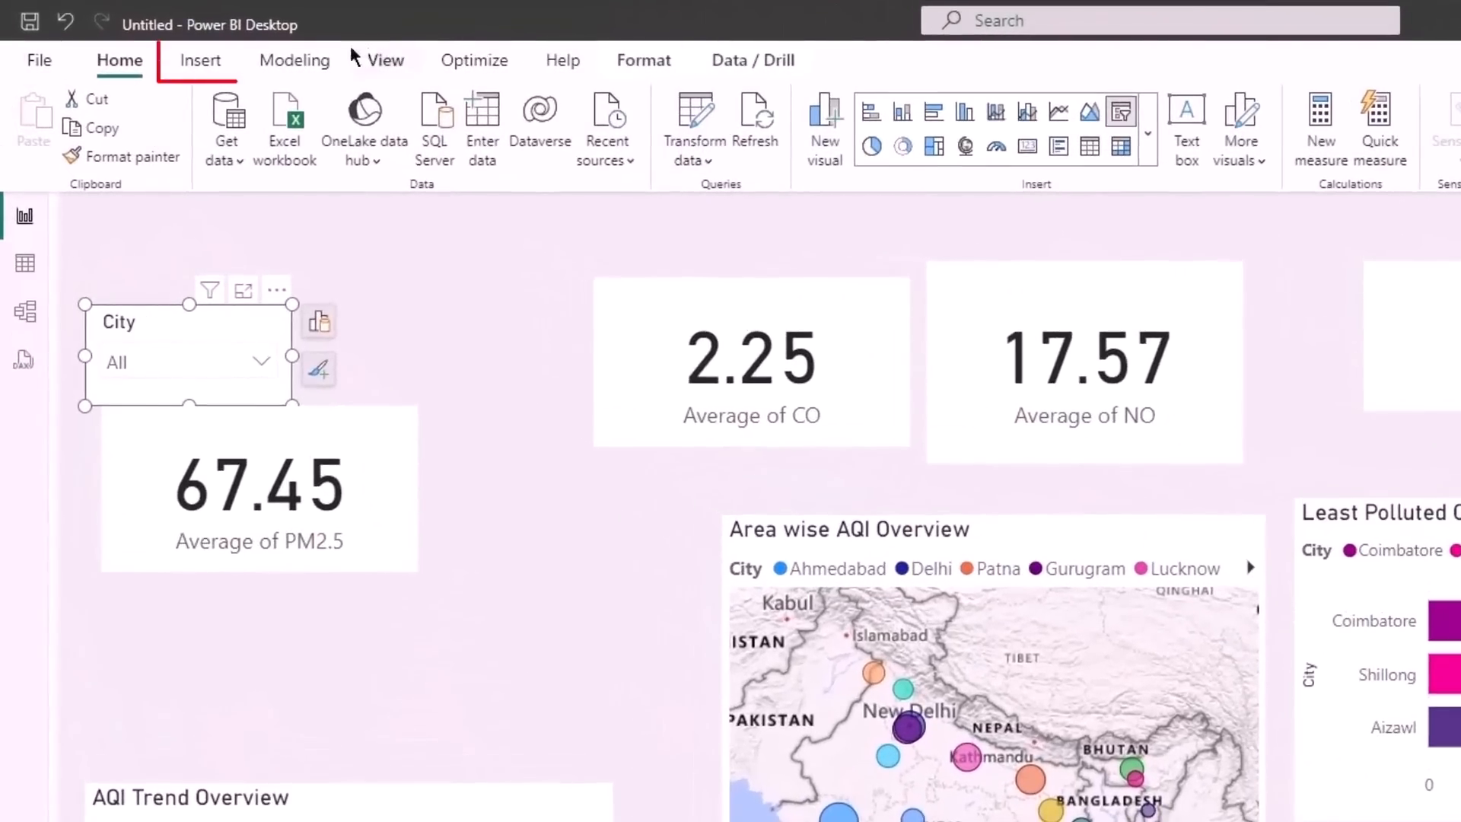
{"action": "left_click", "coordinate": [209, 75]}
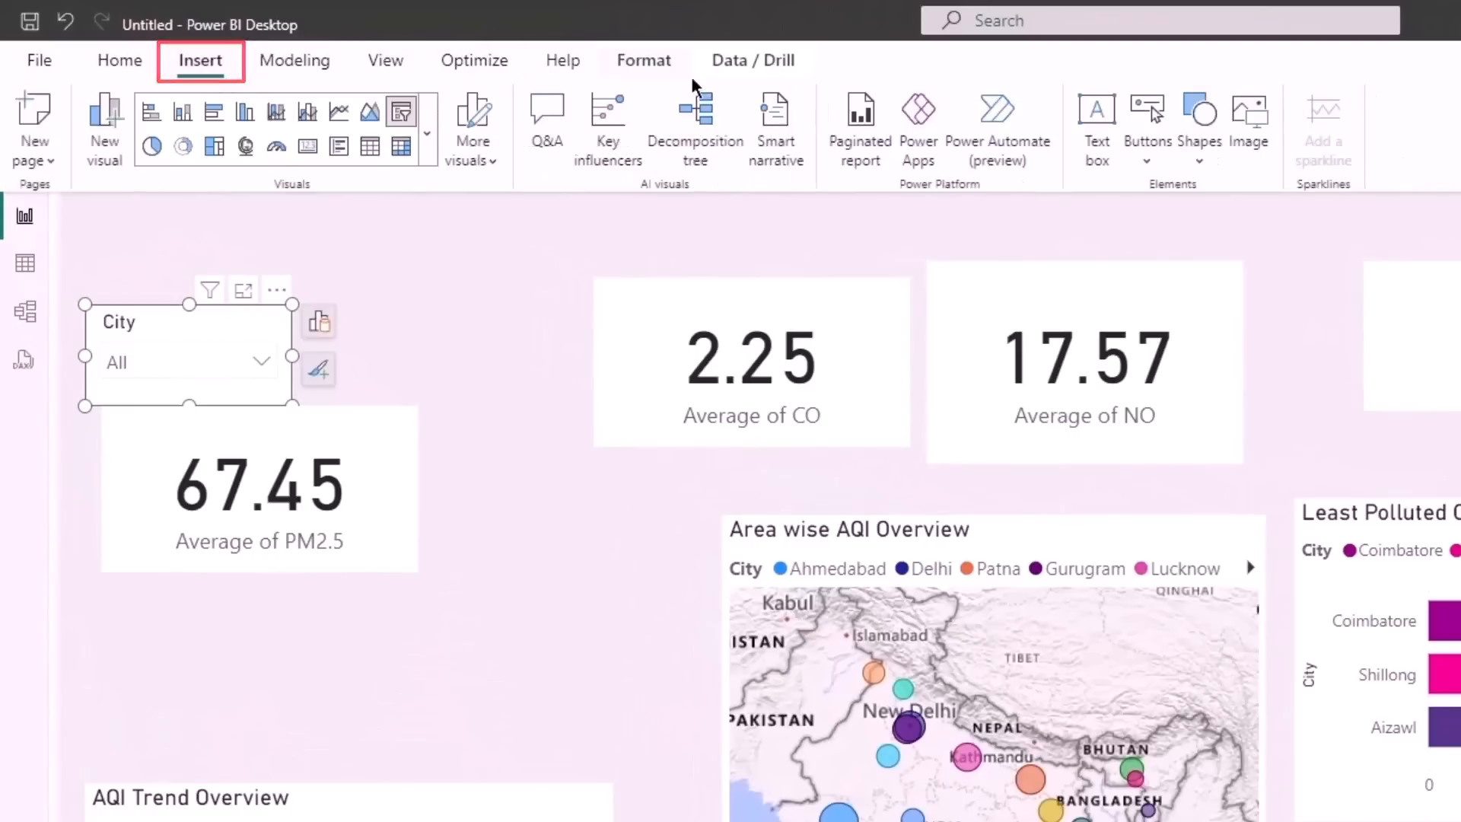
{"action": "left_click", "coordinate": [1097, 143]}
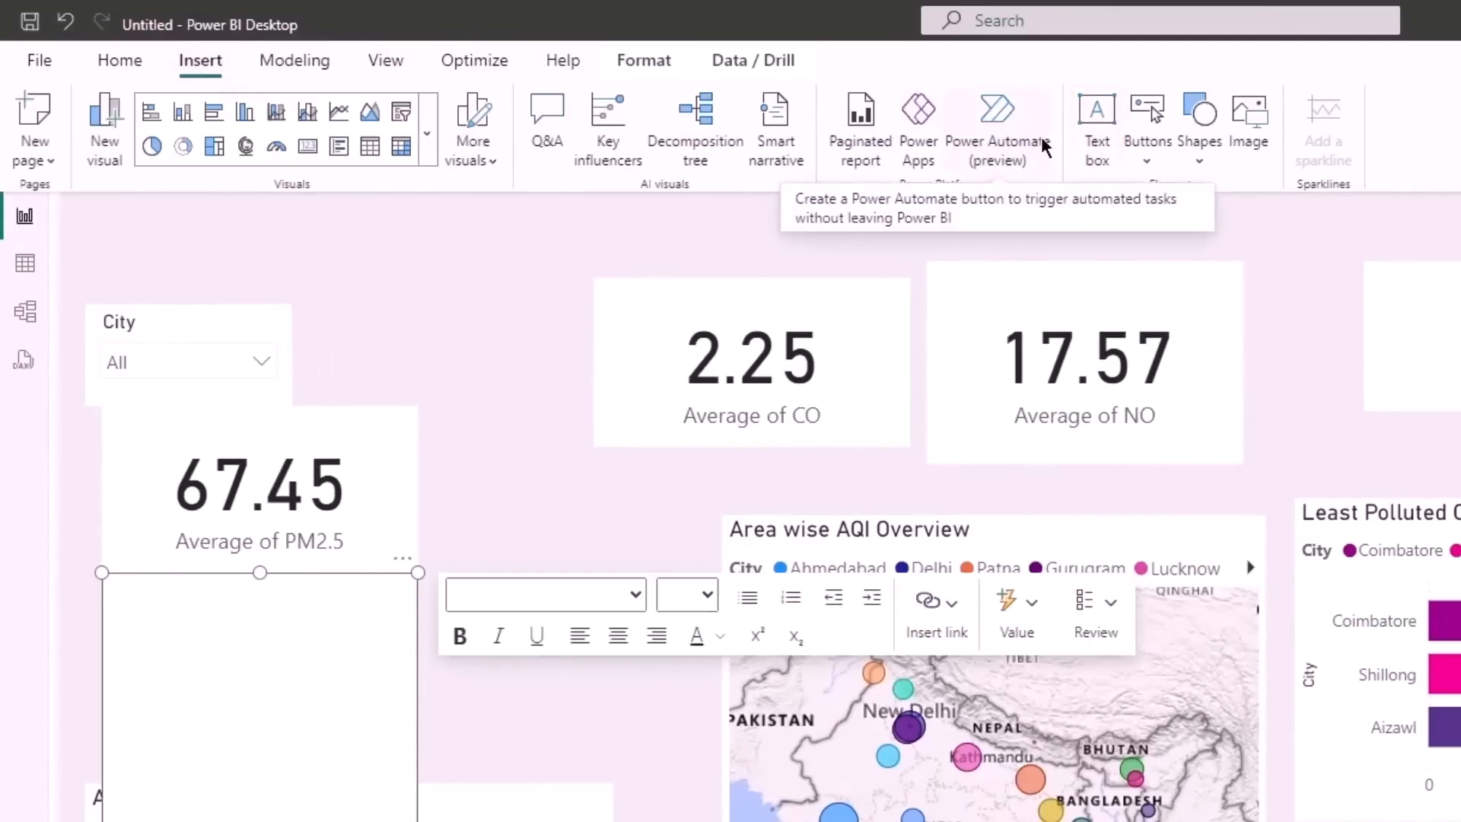
{"action": "left_click", "coordinate": [131, 77]}
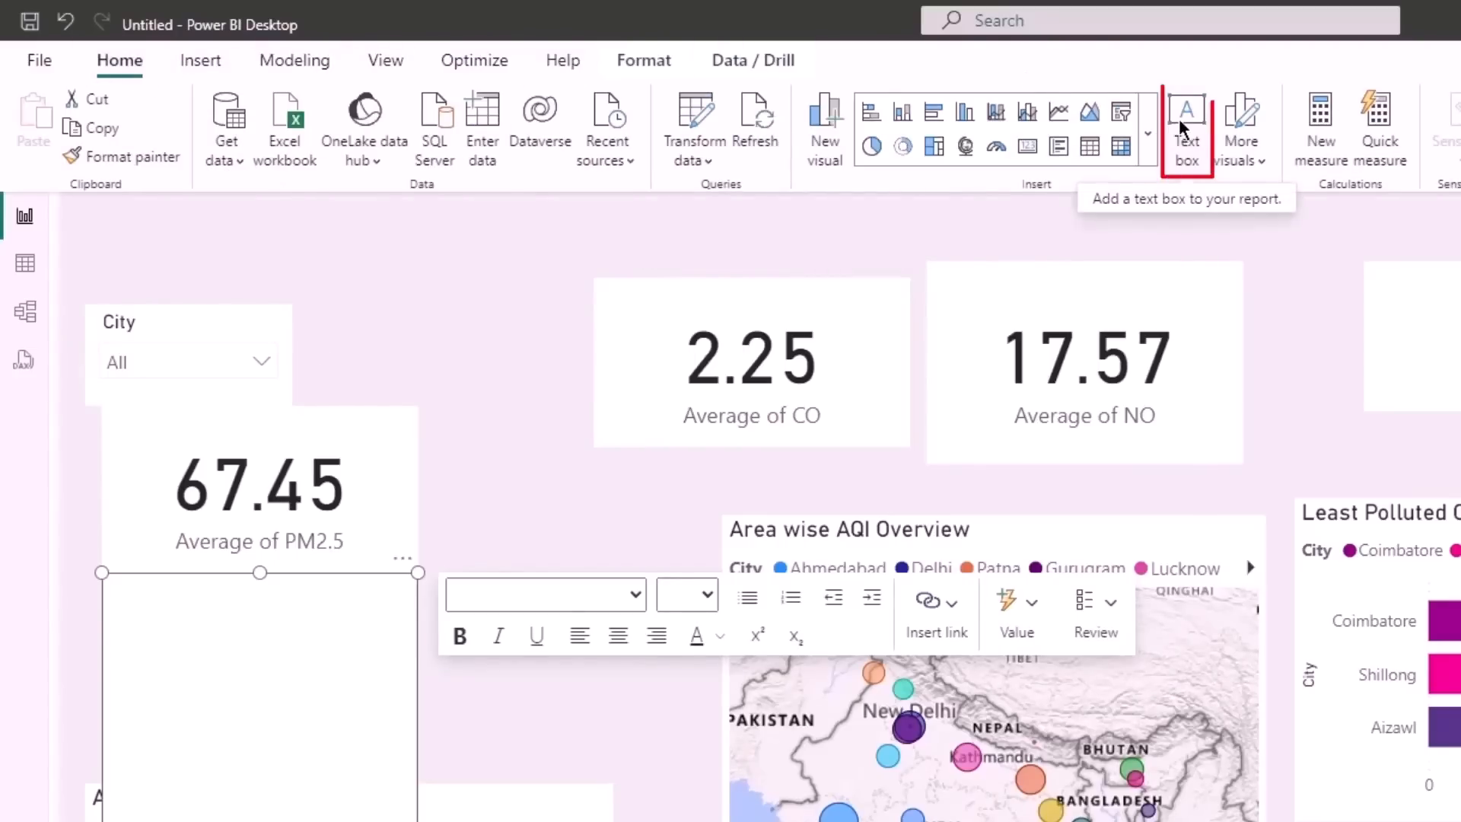
{"action": "left_click", "coordinate": [232, 696]}
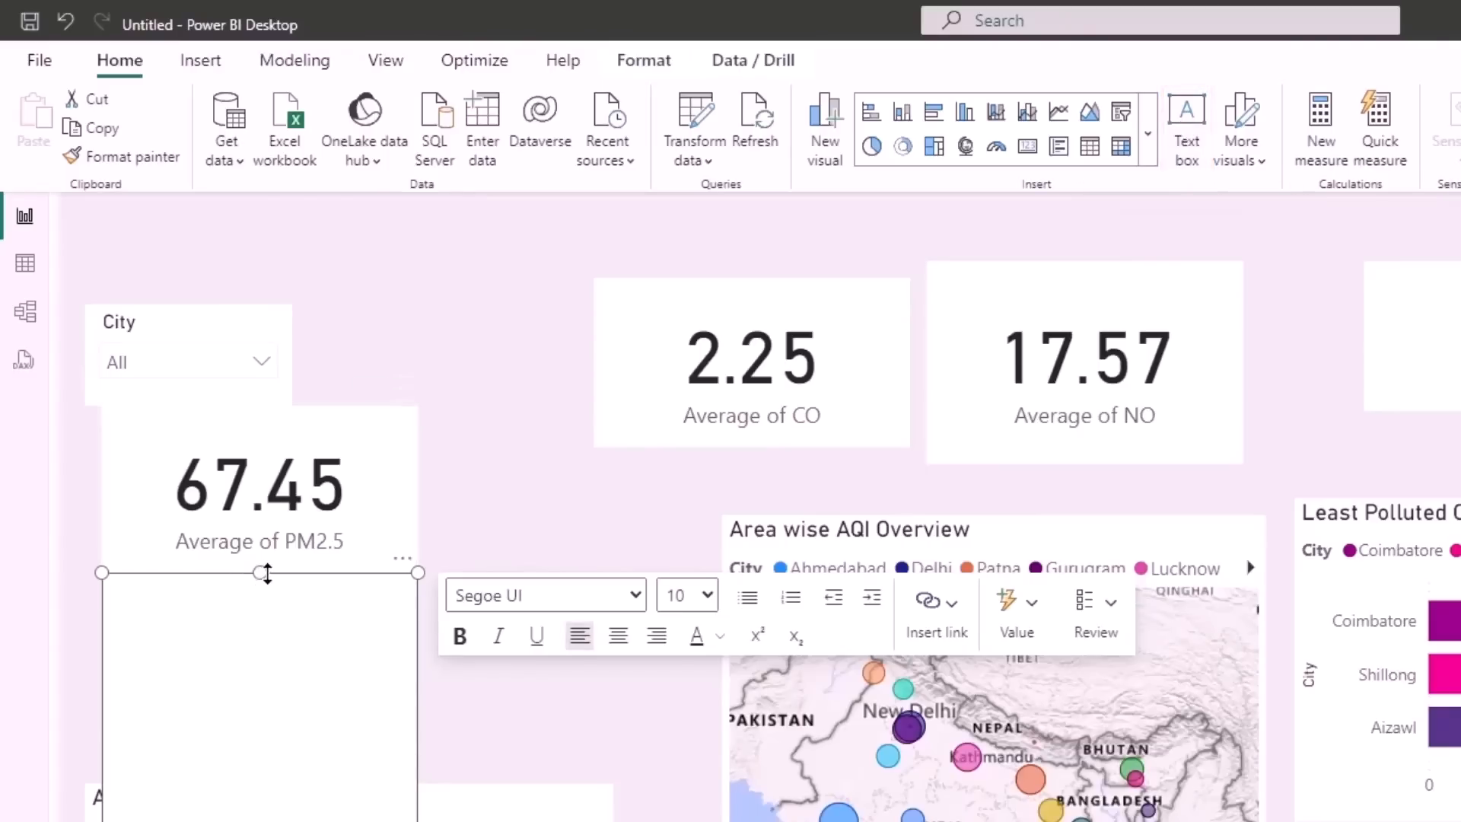
{"action": "left_click_drag", "start_coordinate": [257, 572], "coordinate": [146, 207]}
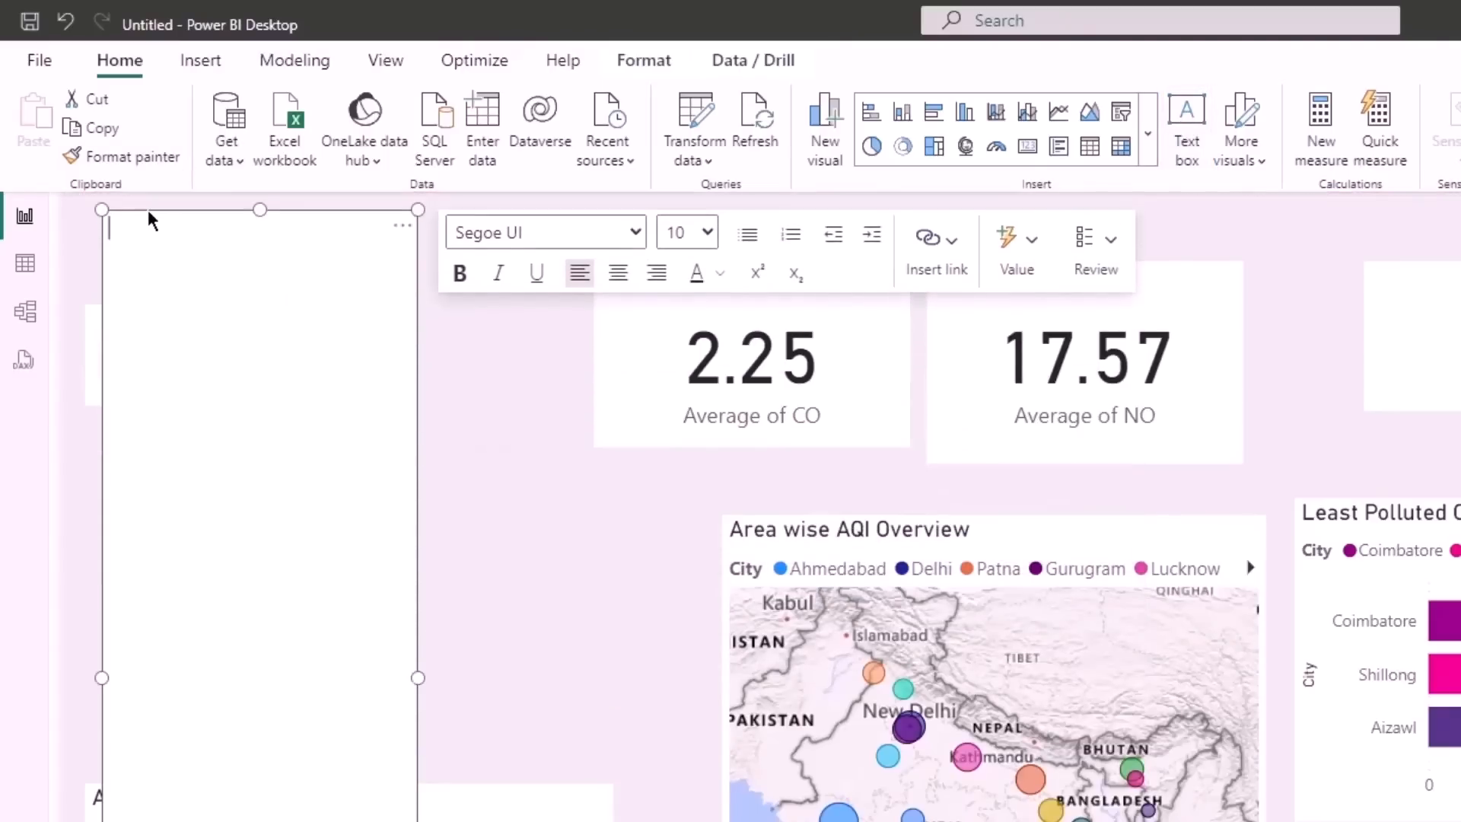
{"action": "left_click_drag", "start_coordinate": [272, 814], "coordinate": [250, 277]}
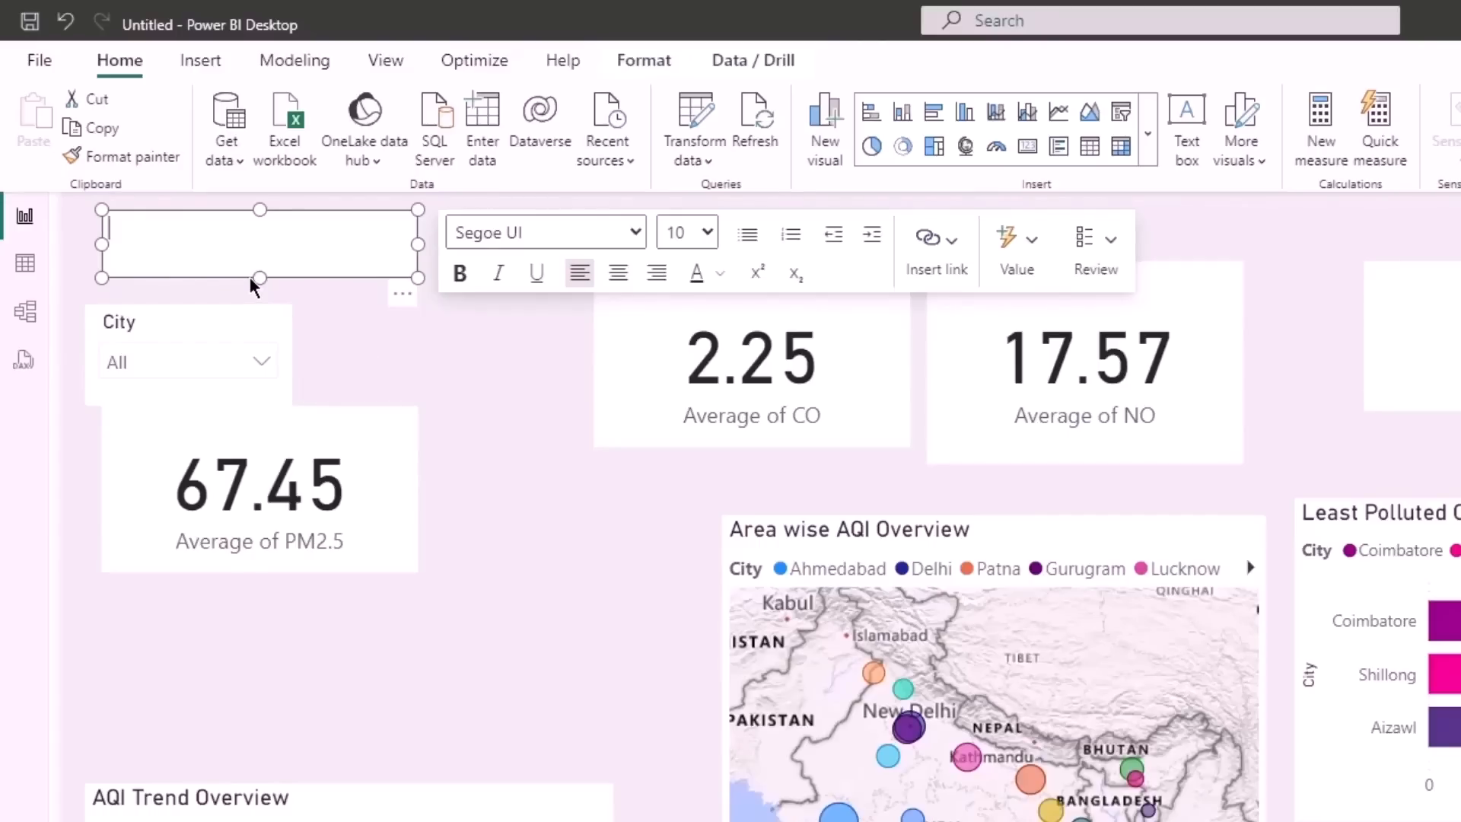
- Enter the title "Air Quality Report" in the text box and format it bold, size 24 and centred
{"action": "type", "text": "AQI"}
{"action": "left_click_drag", "start_coordinate": [259, 231], "coordinate": [47, 232]}
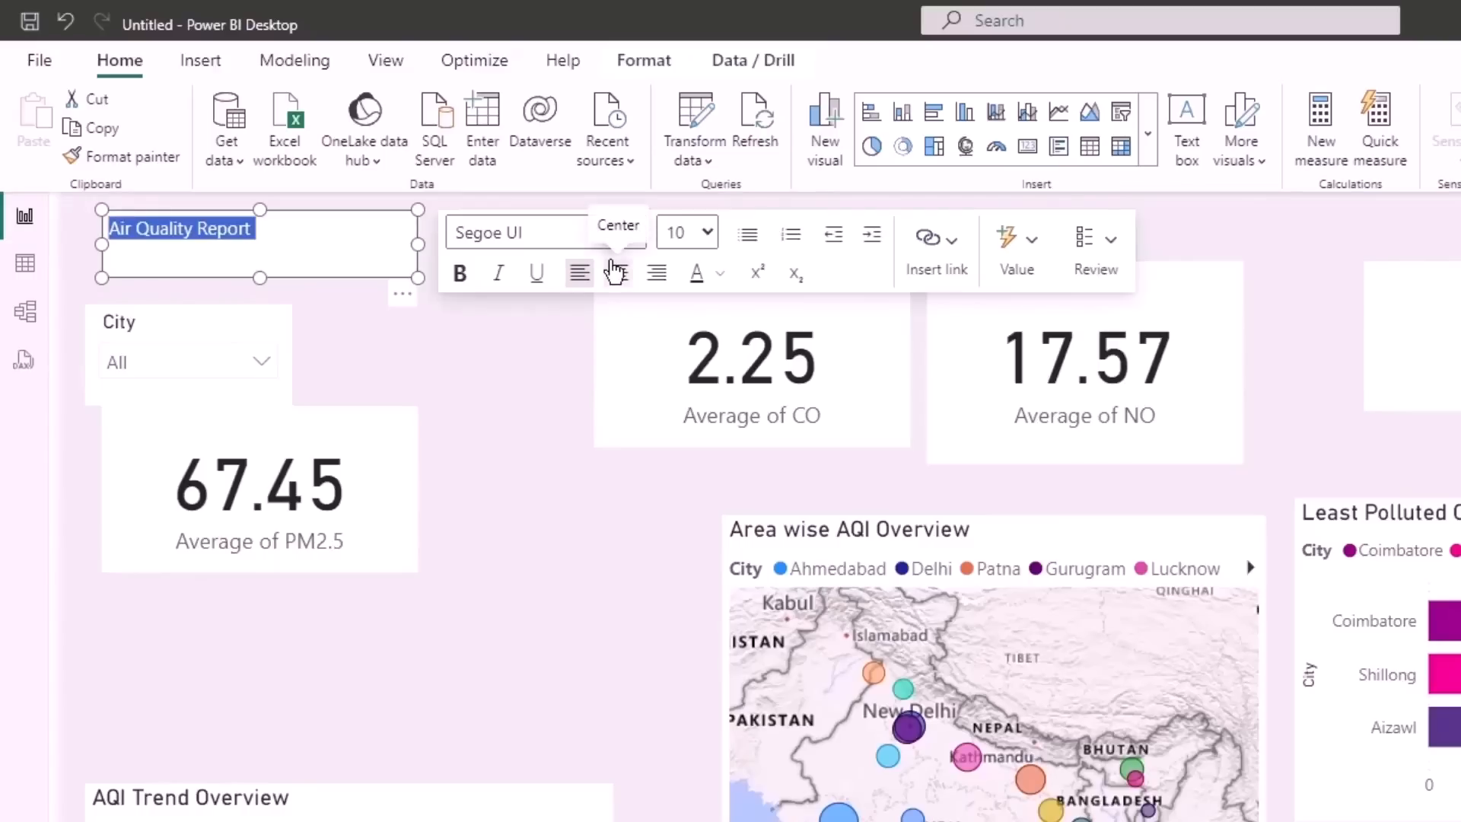
{"action": "left_click", "coordinate": [461, 283]}
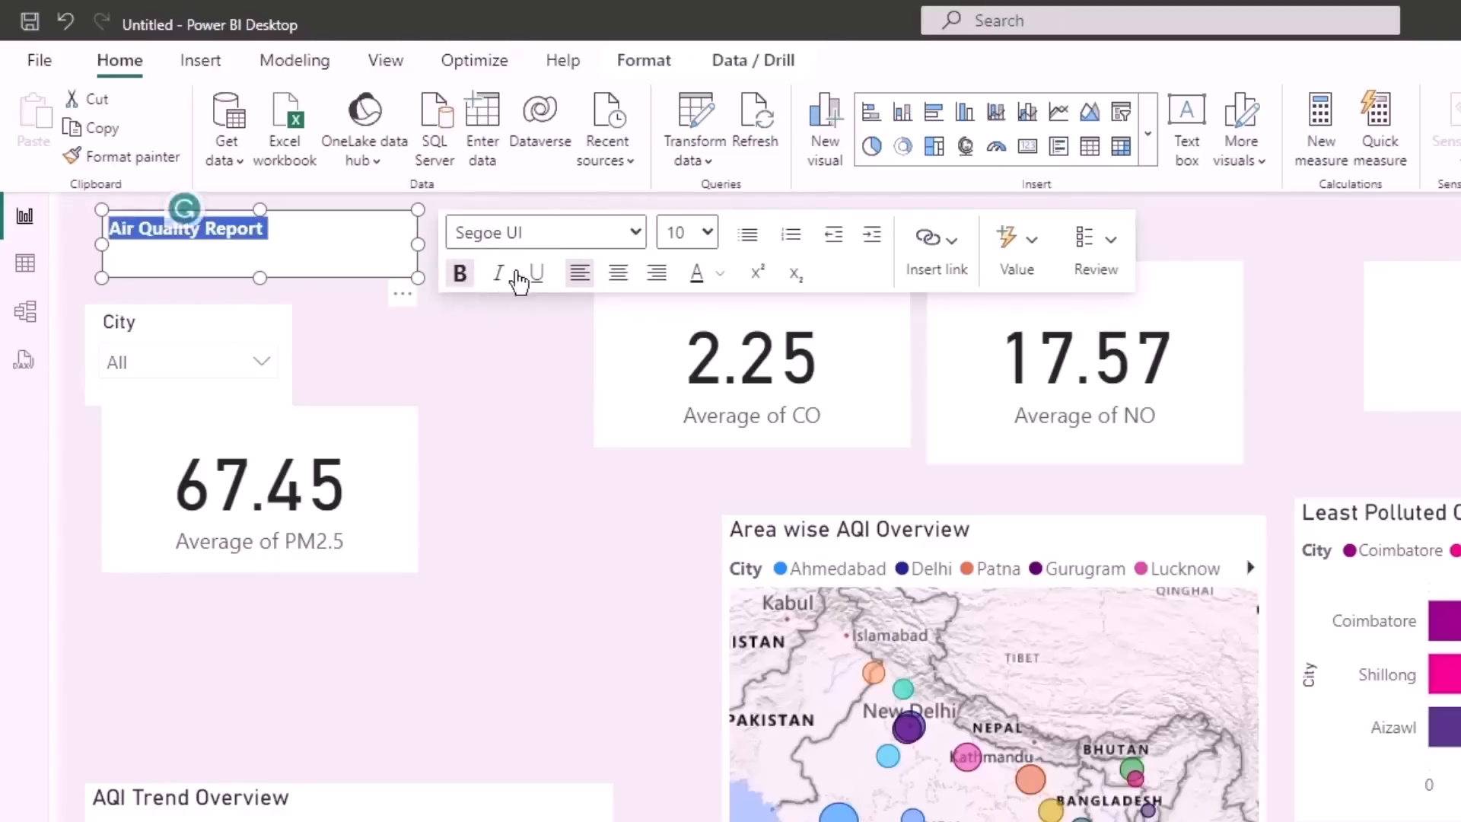
{"action": "left_click", "coordinate": [711, 236]}
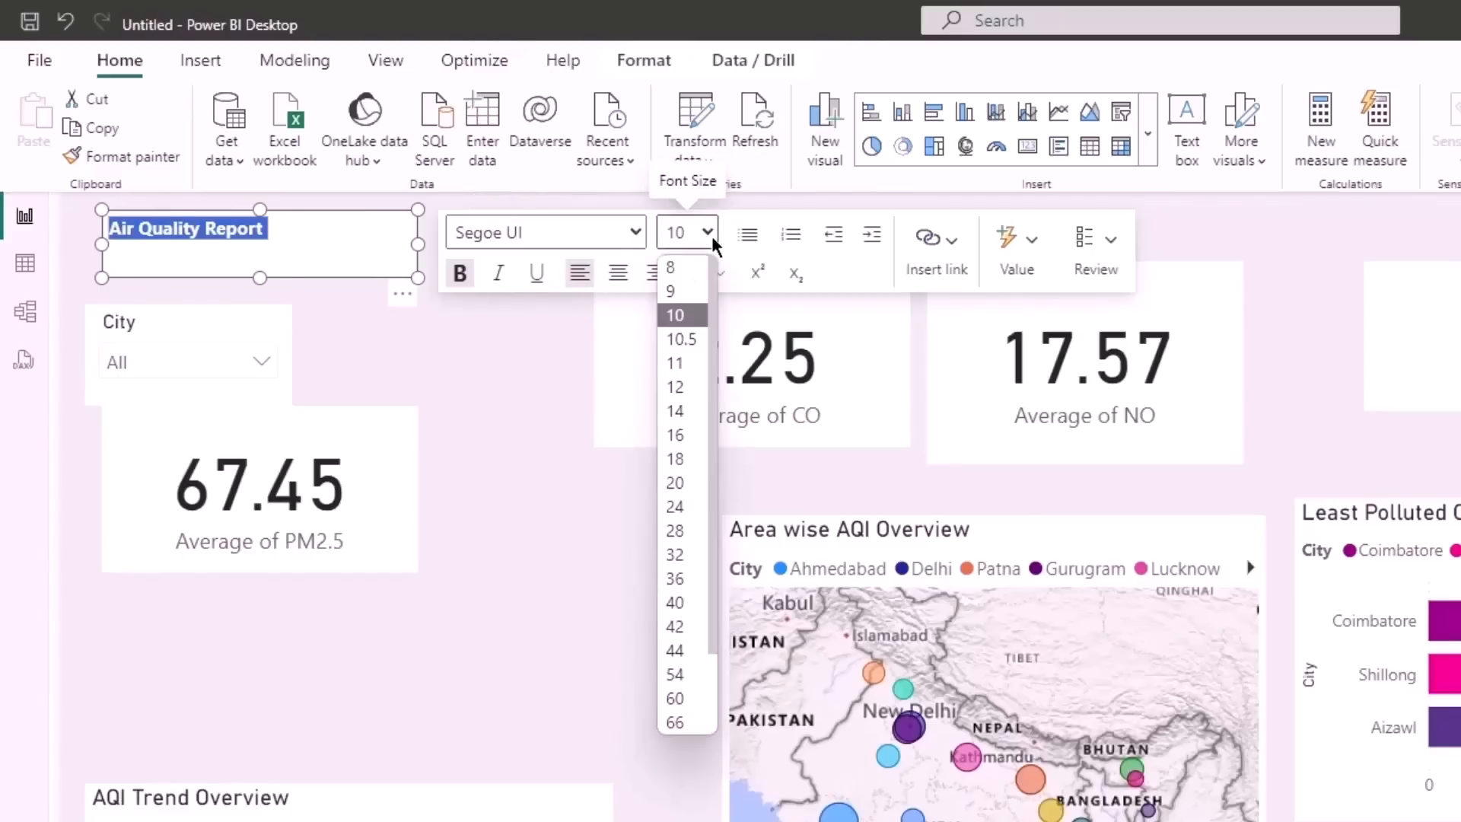
{"action": "left_click", "coordinate": [678, 512]}
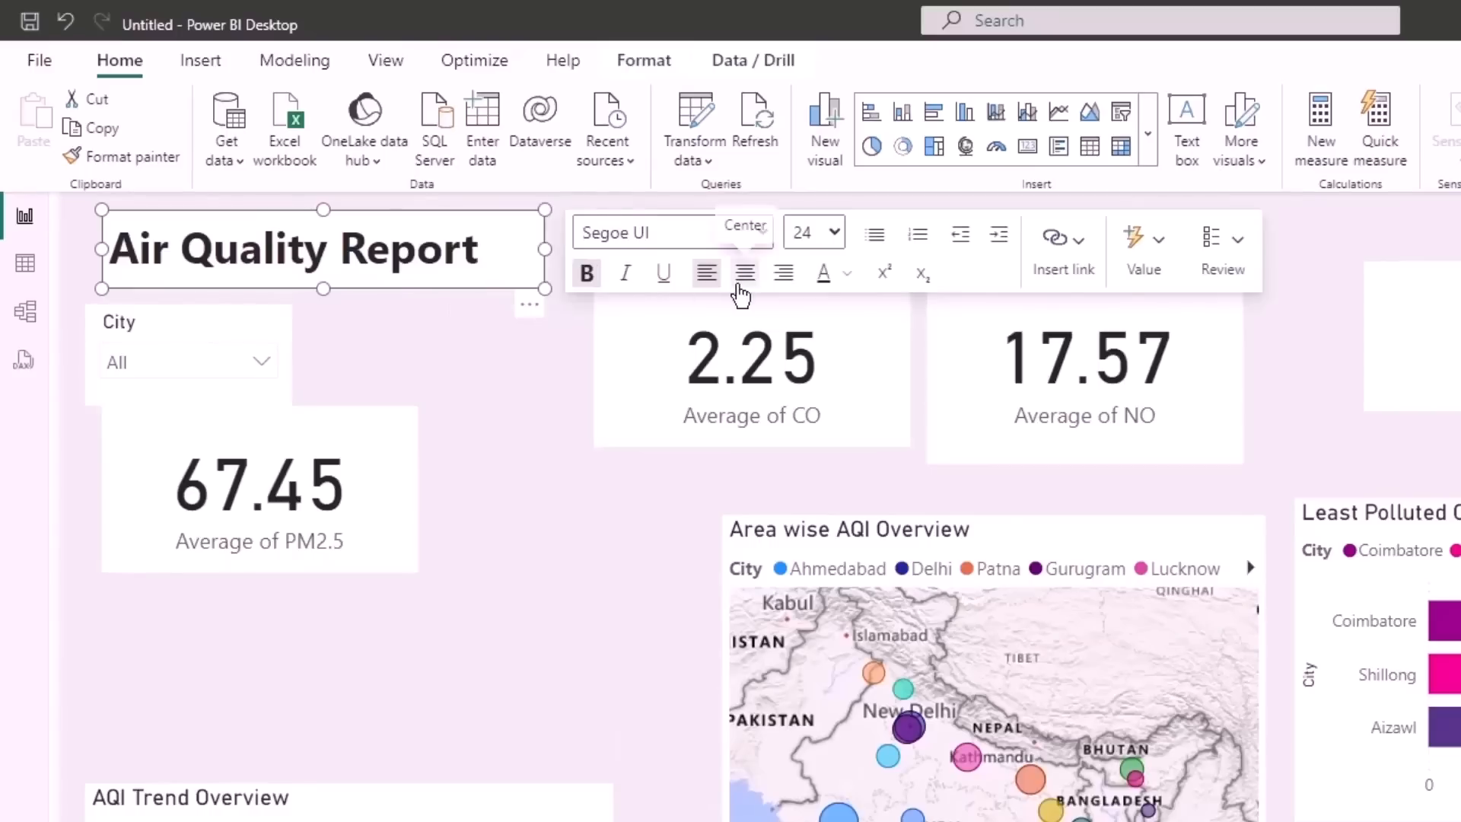
{"action": "left_click", "coordinate": [747, 290]}
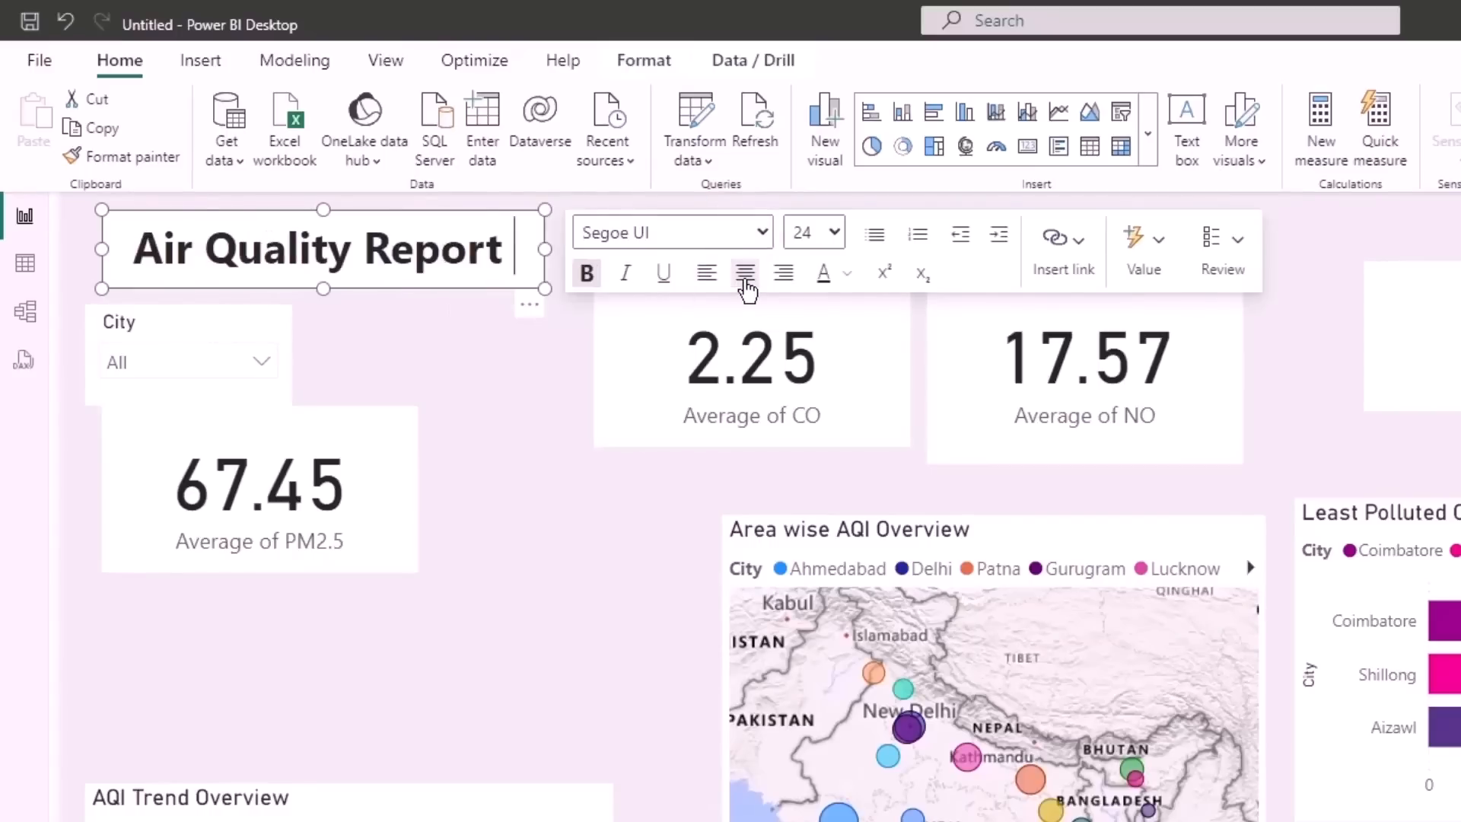
{"action": "left_click", "coordinate": [535, 345]}
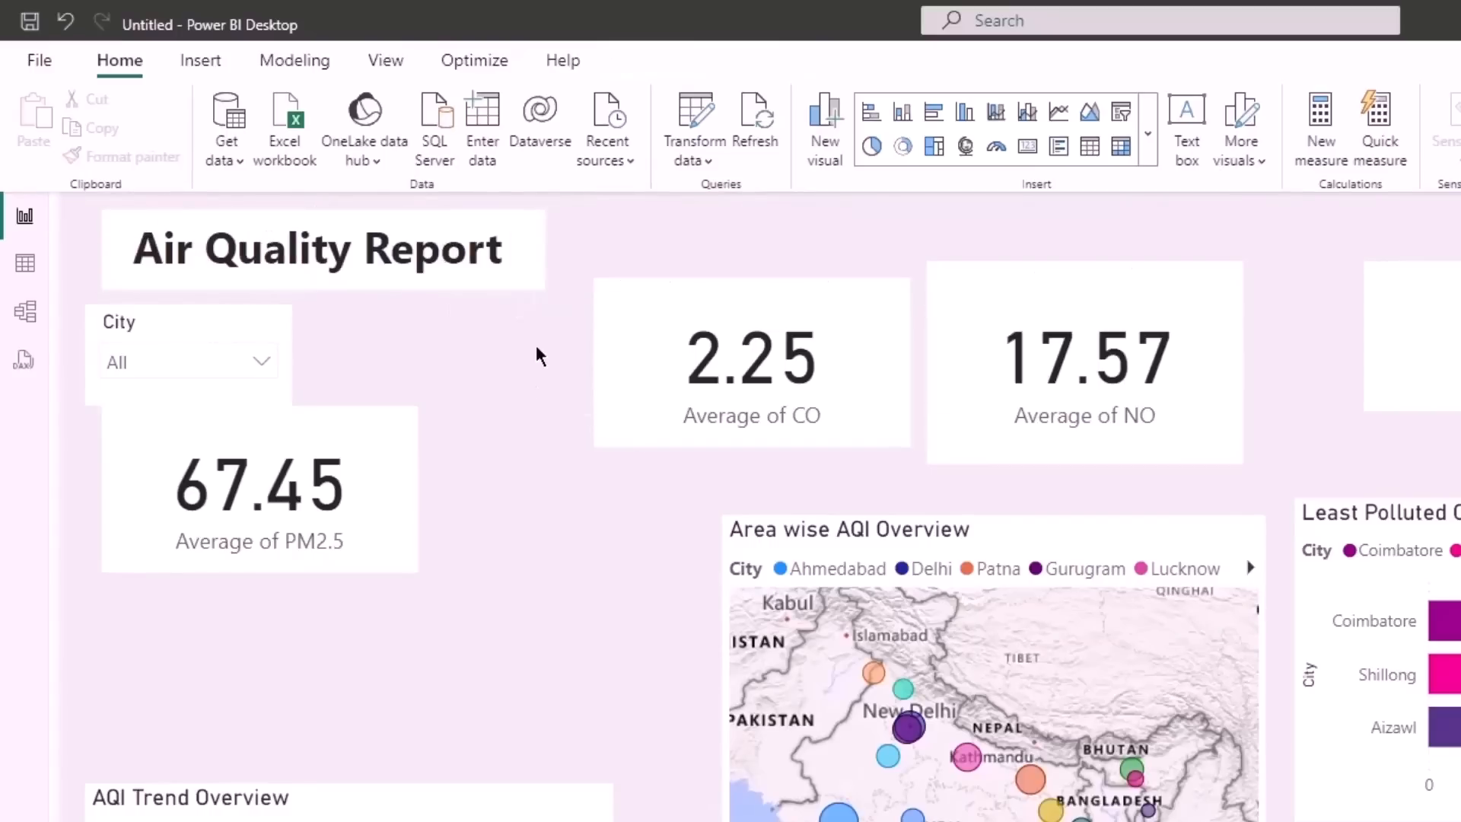
- Try out a visual border on the Air Quality Report text box and turn it back off
{"action": "left_click", "coordinate": [538, 284]}
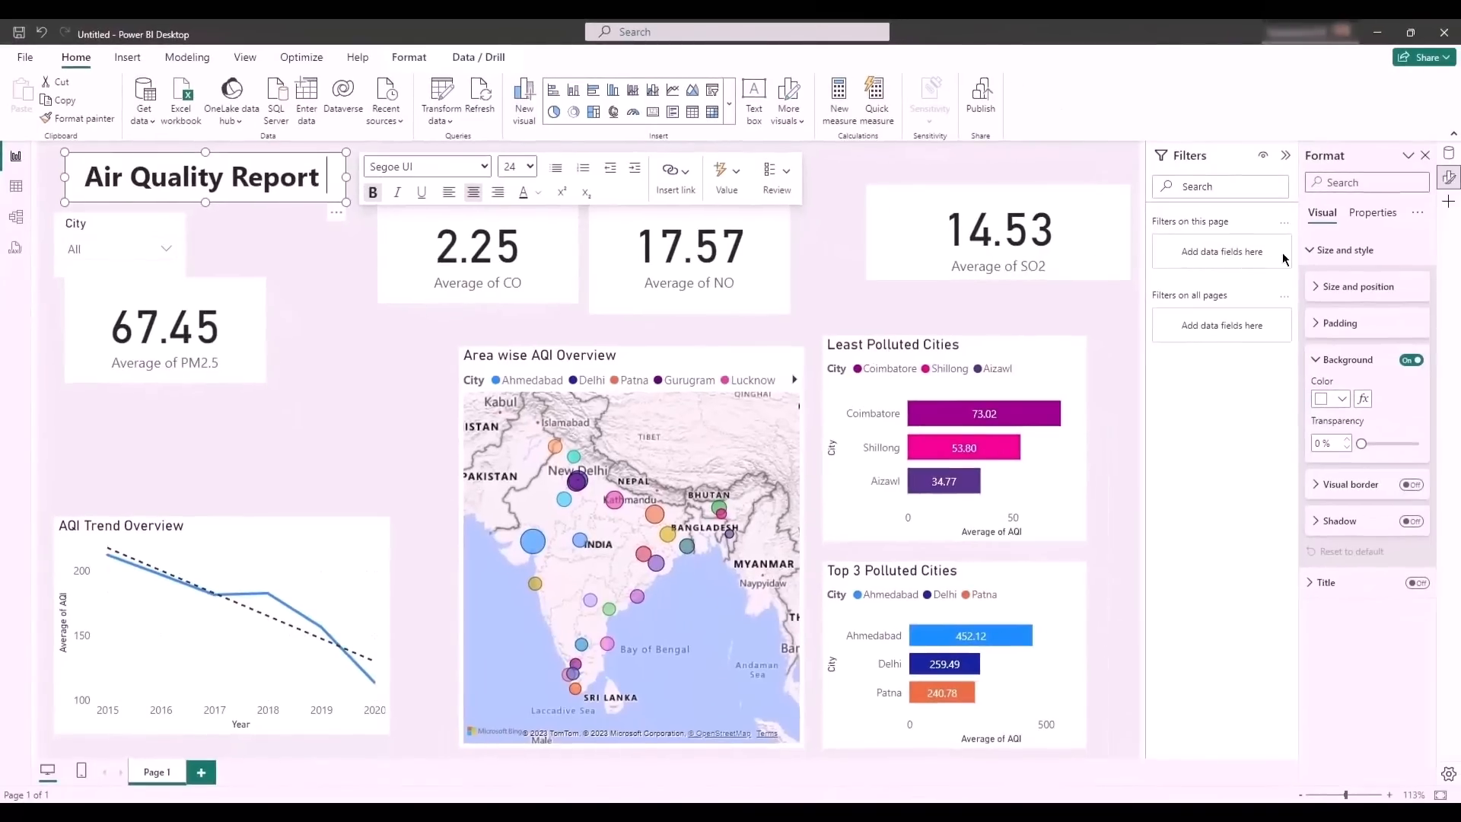
{"action": "left_click", "coordinate": [1364, 183]}
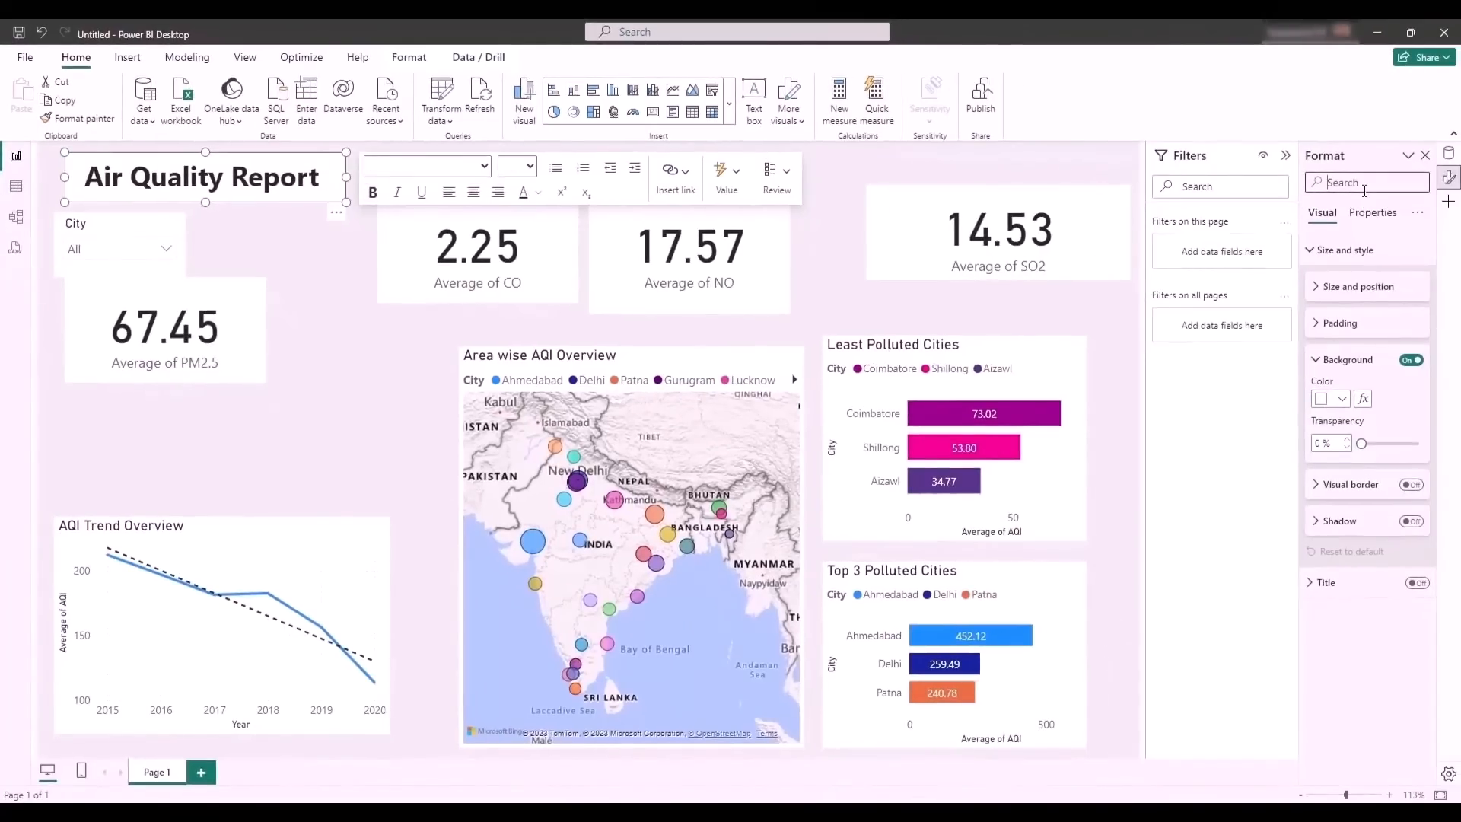
{"action": "type", "text": "b"}
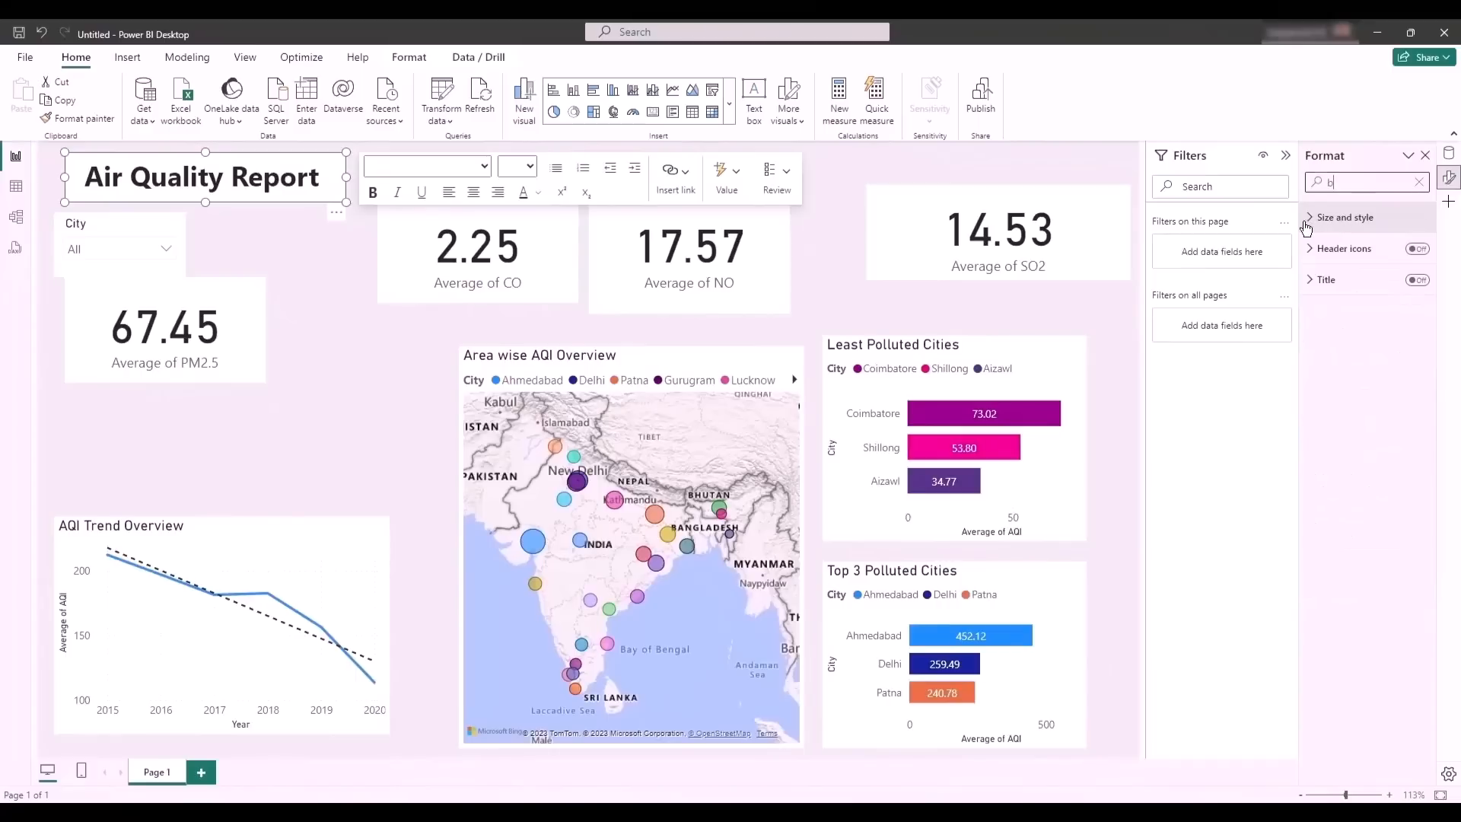
{"action": "left_click", "coordinate": [1308, 223]}
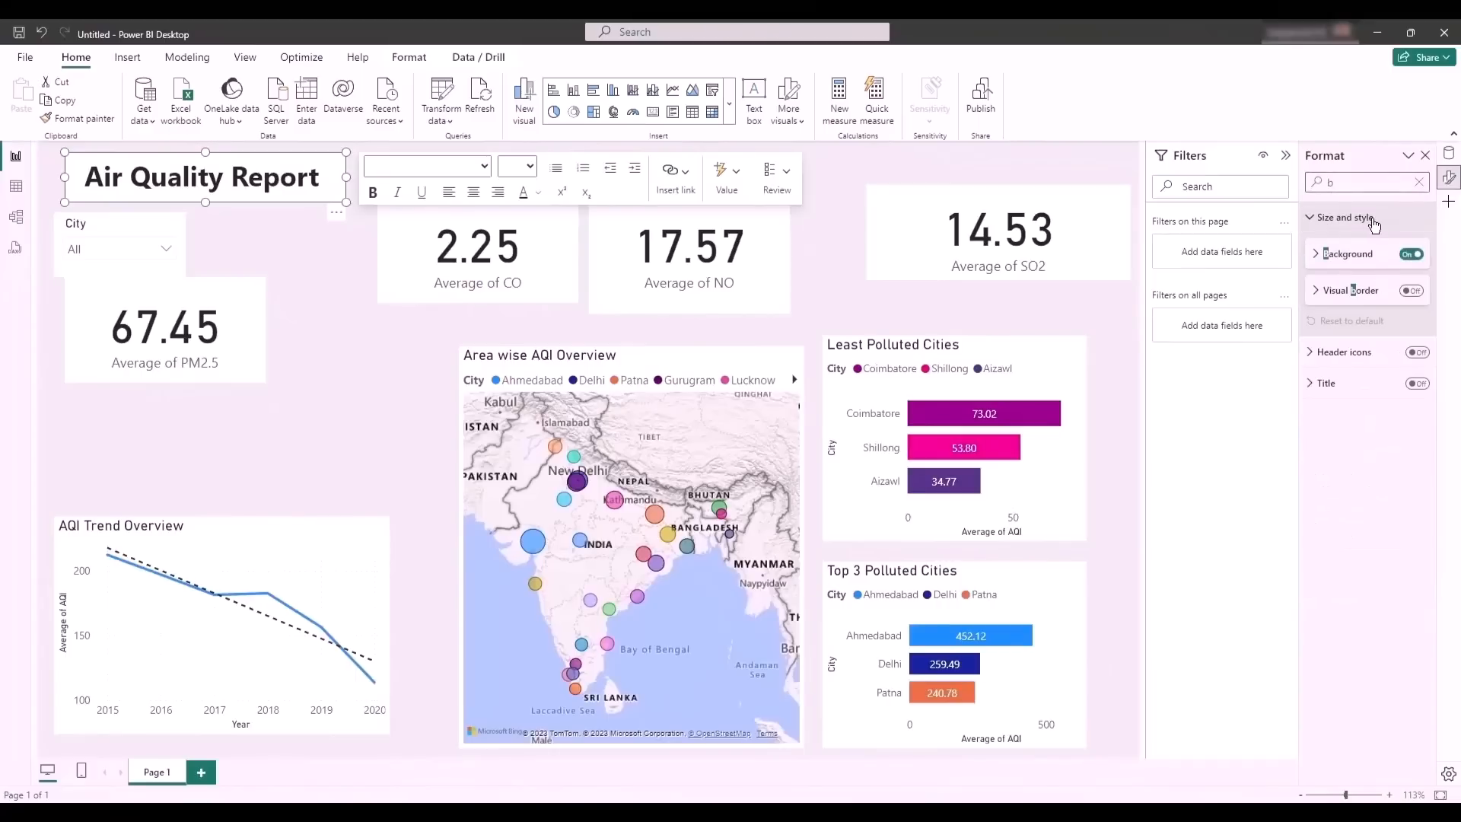
{"action": "left_click", "coordinate": [1413, 291]}
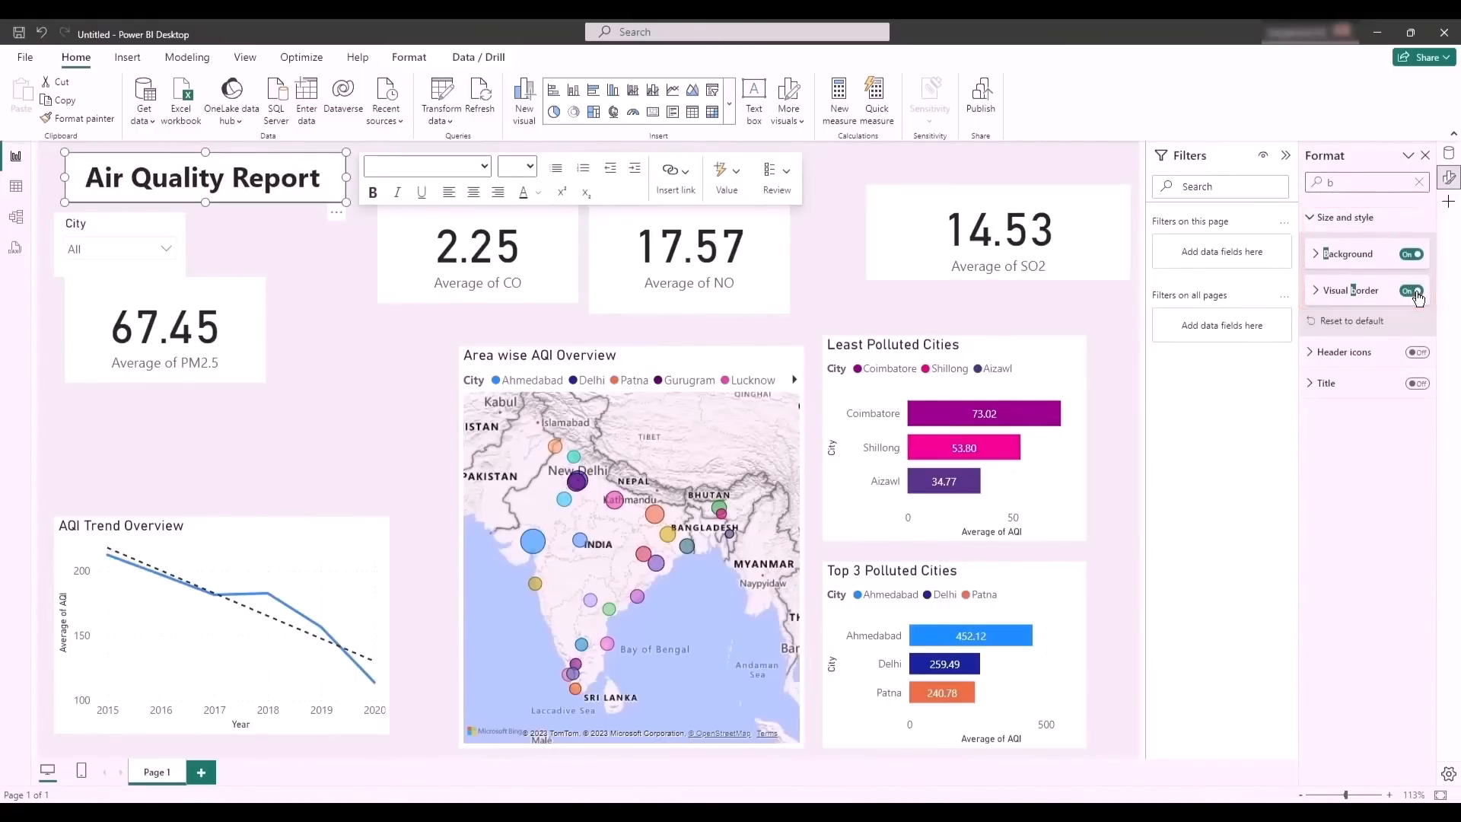
{"action": "left_click", "coordinate": [1414, 291]}
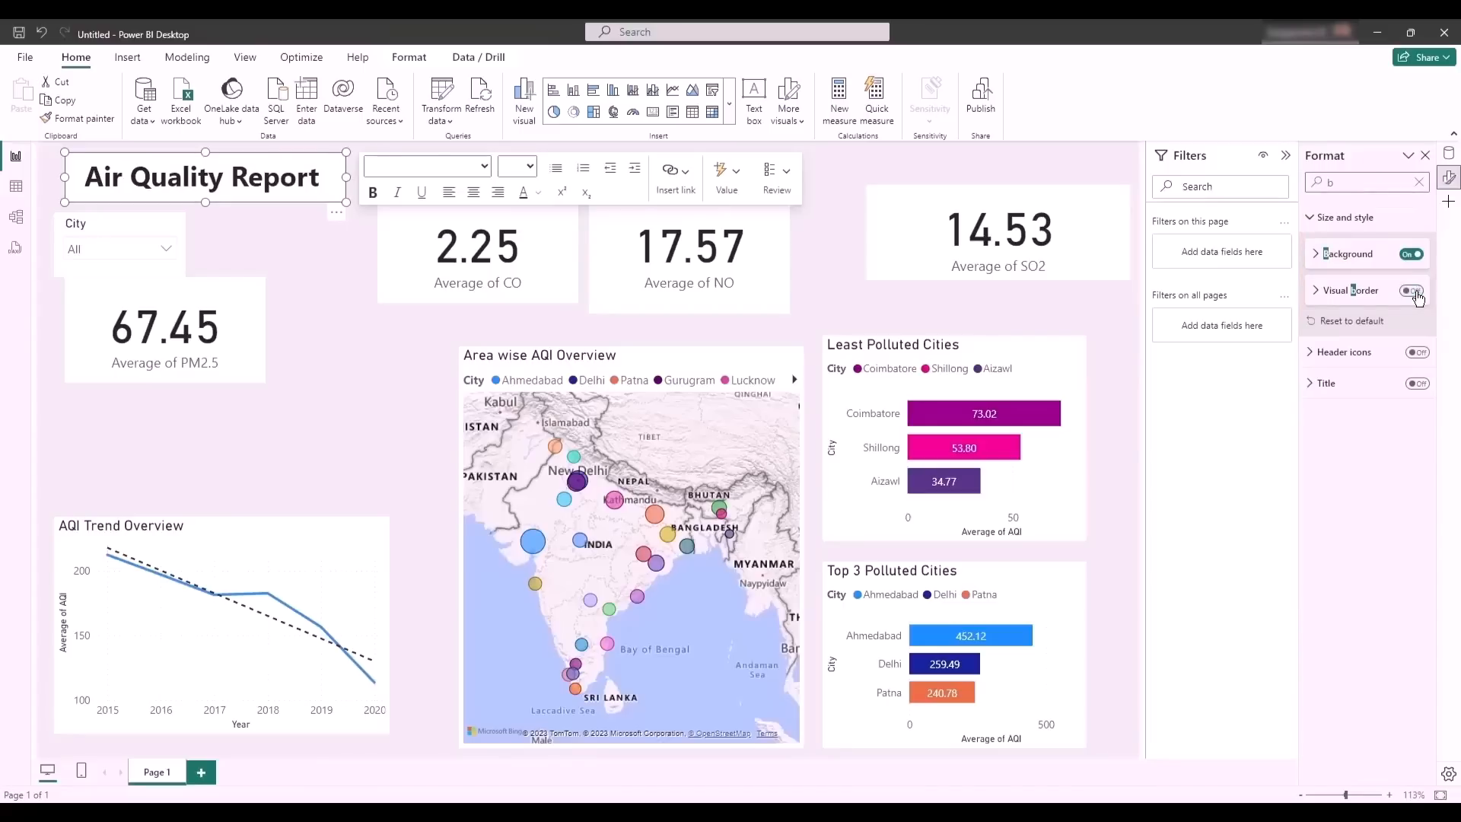
- Turn on the shadow for the Air Quality Report text box
{"action": "left_click", "coordinate": [1419, 184]}
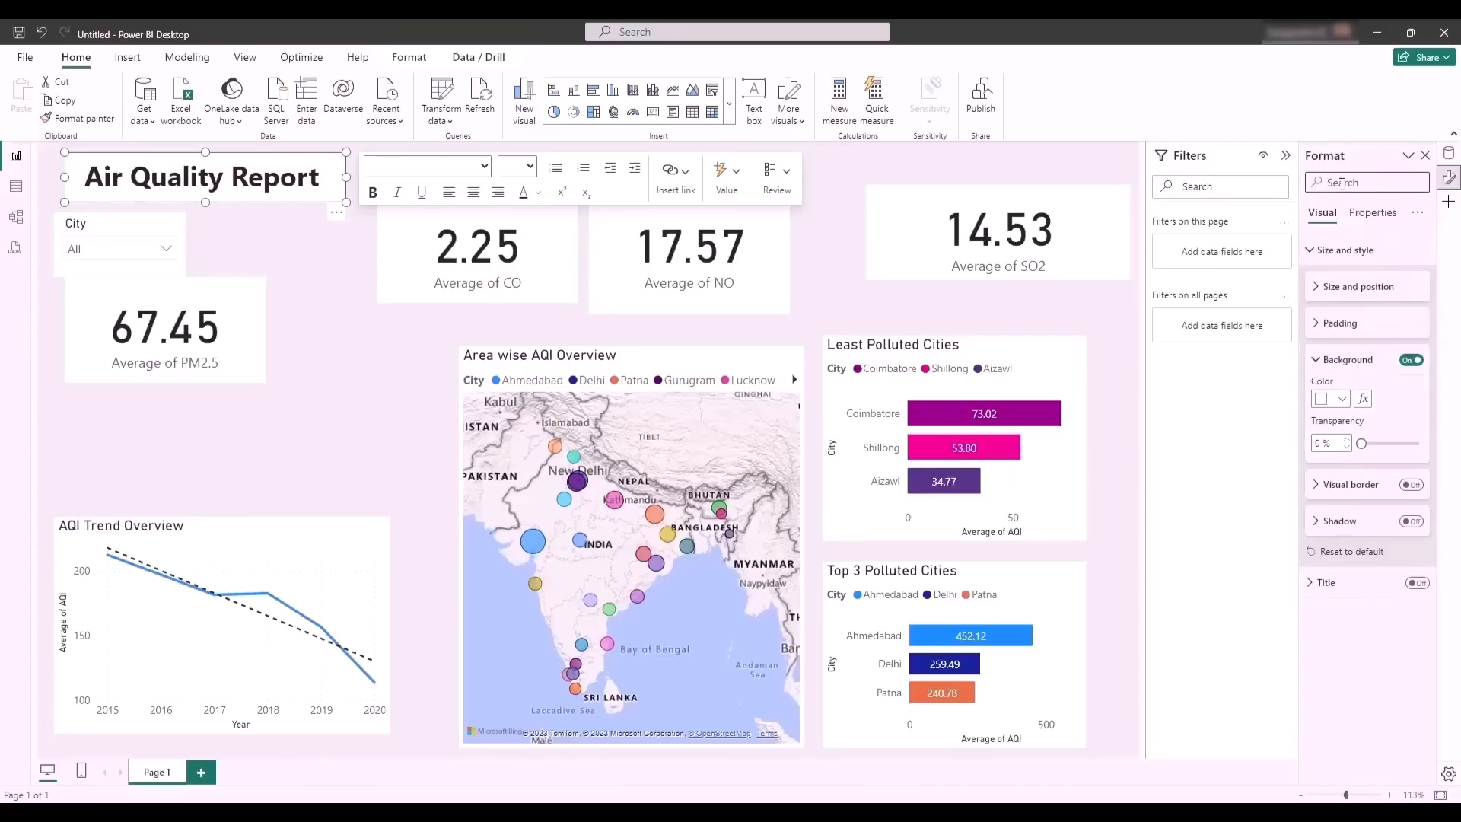
{"action": "type", "text": "sha"}
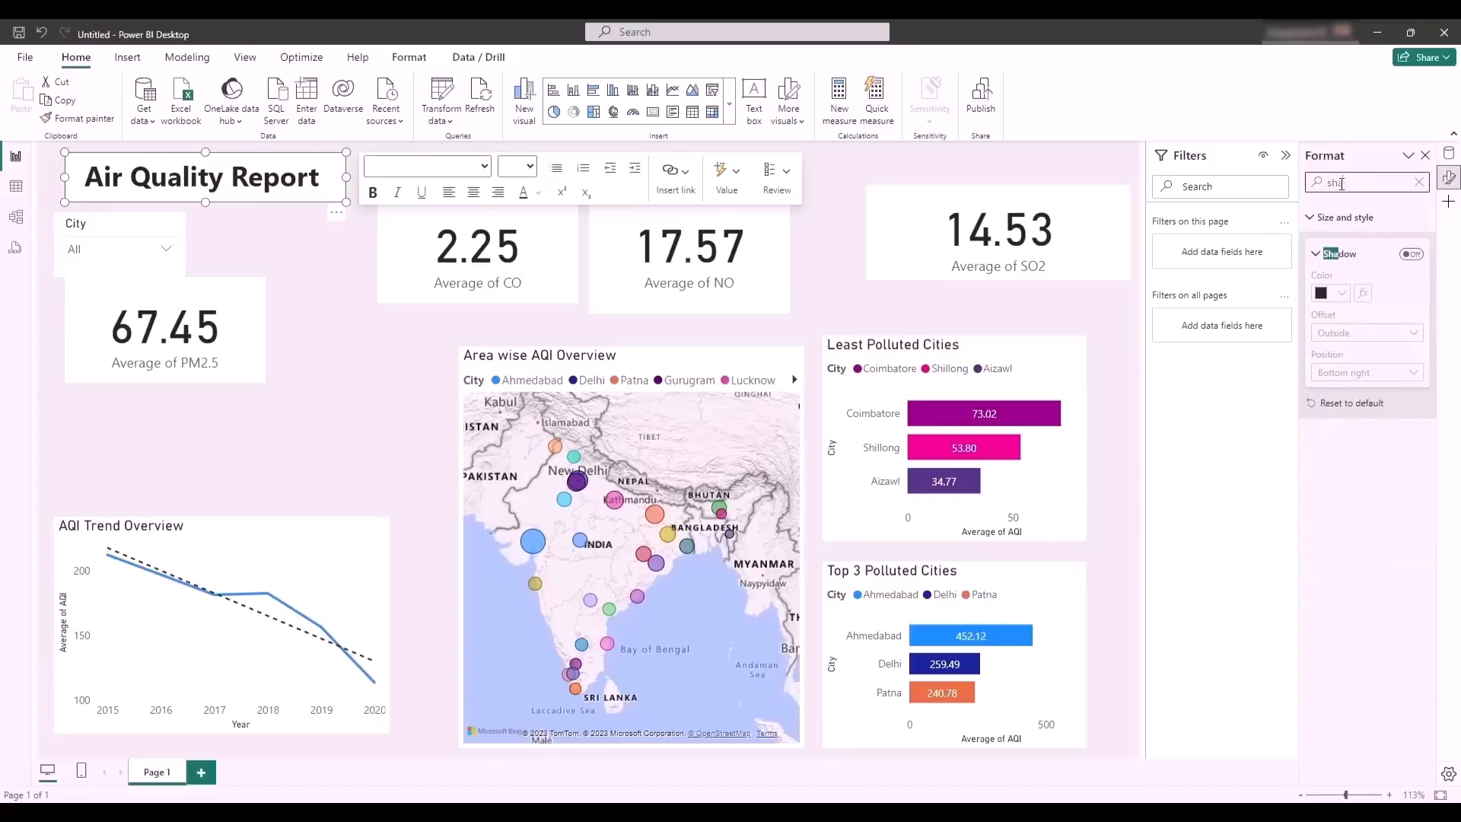
{"action": "left_click", "coordinate": [1411, 255]}
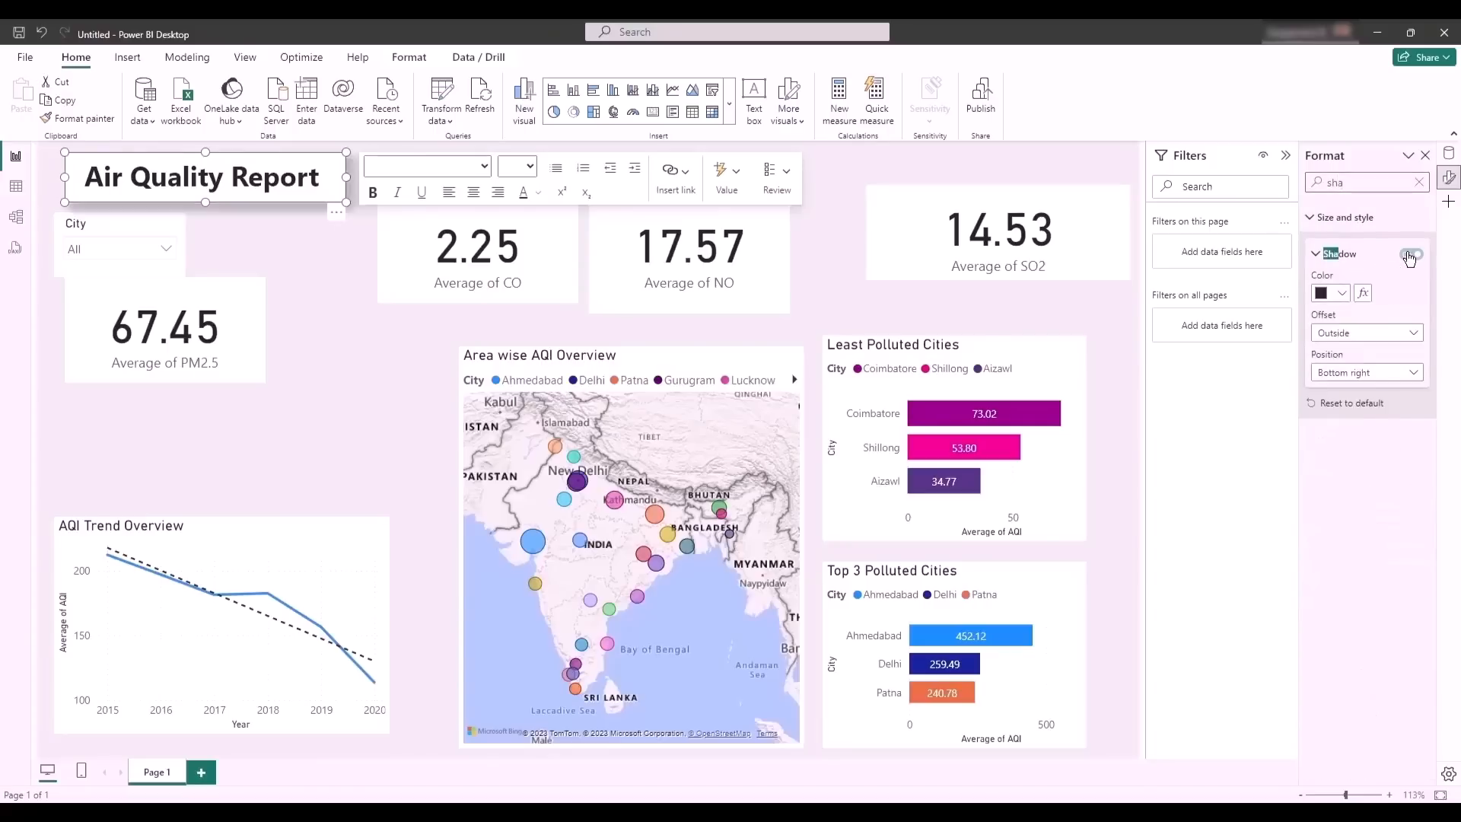
{"action": "left_click", "coordinate": [371, 367]}
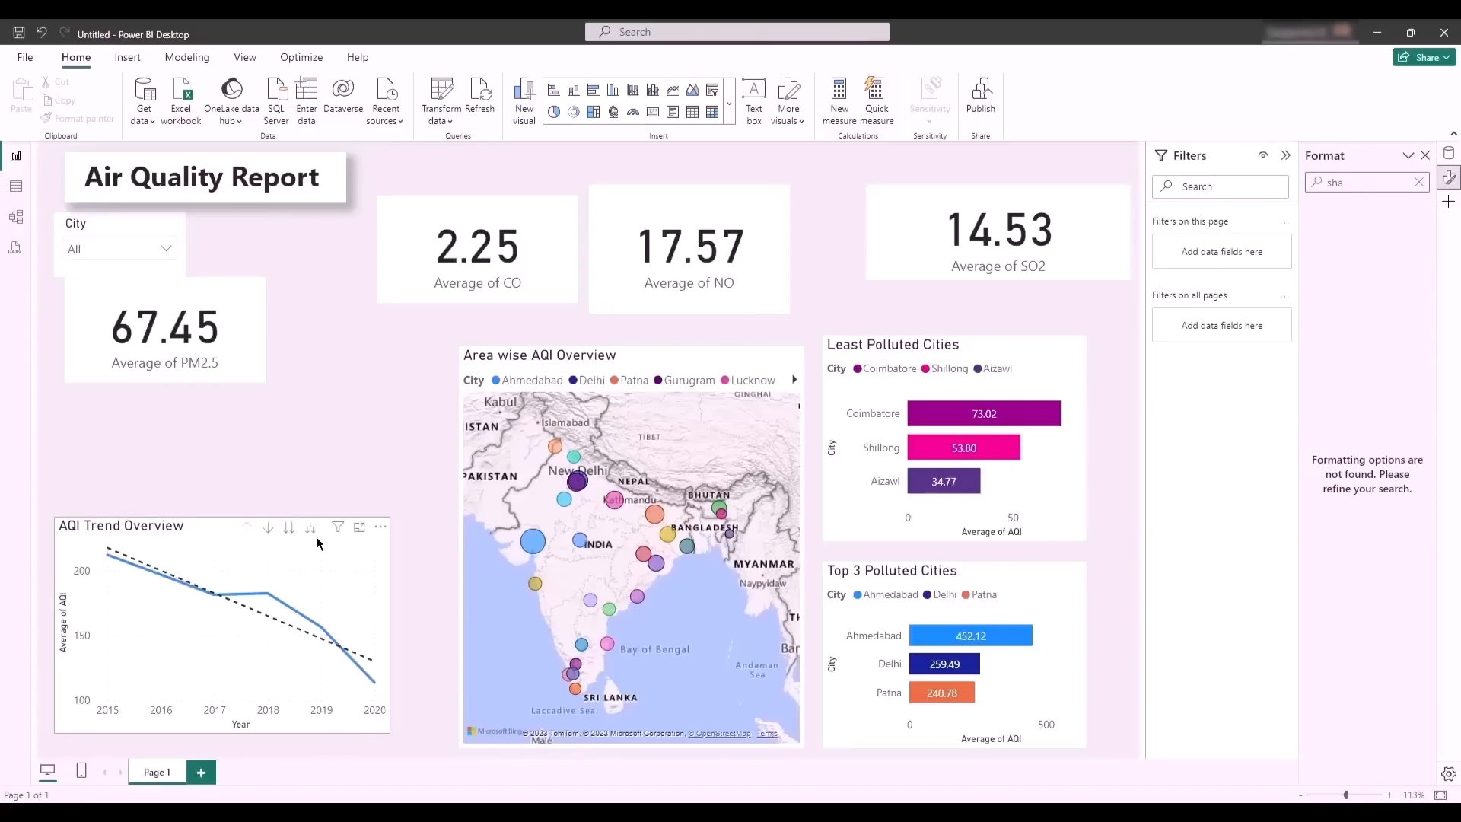
- Shift the Average of CO card slightly and copy the title box's shadow formatting onto the Average of PM2.5 card
{"action": "mouse_move", "coordinate": [233, 585]}
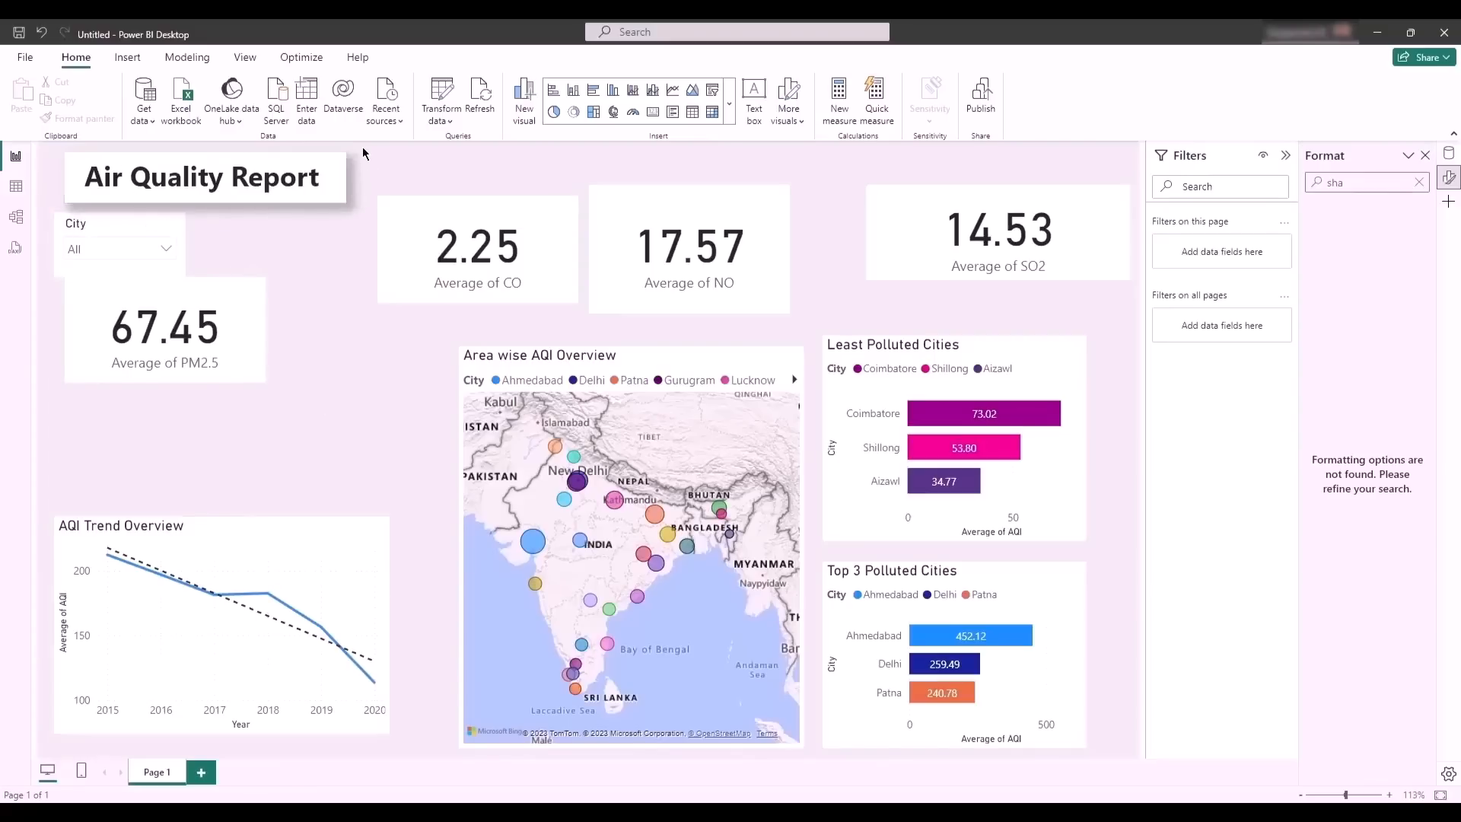
{"action": "left_click", "coordinate": [446, 210]}
{"action": "left_click_drag", "start_coordinate": [445, 203], "coordinate": [432, 201]}
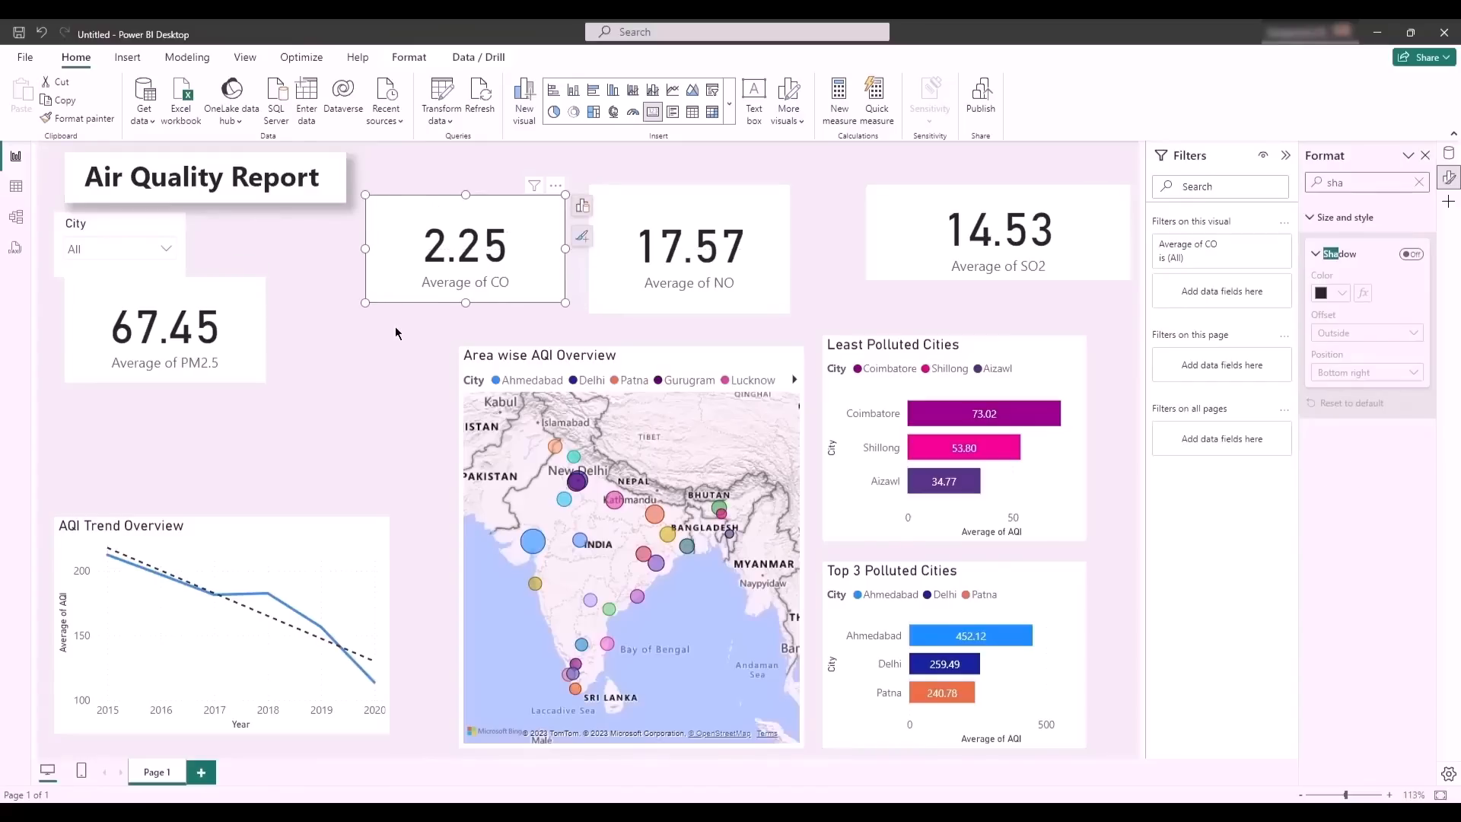
{"action": "left_click", "coordinate": [259, 200]}
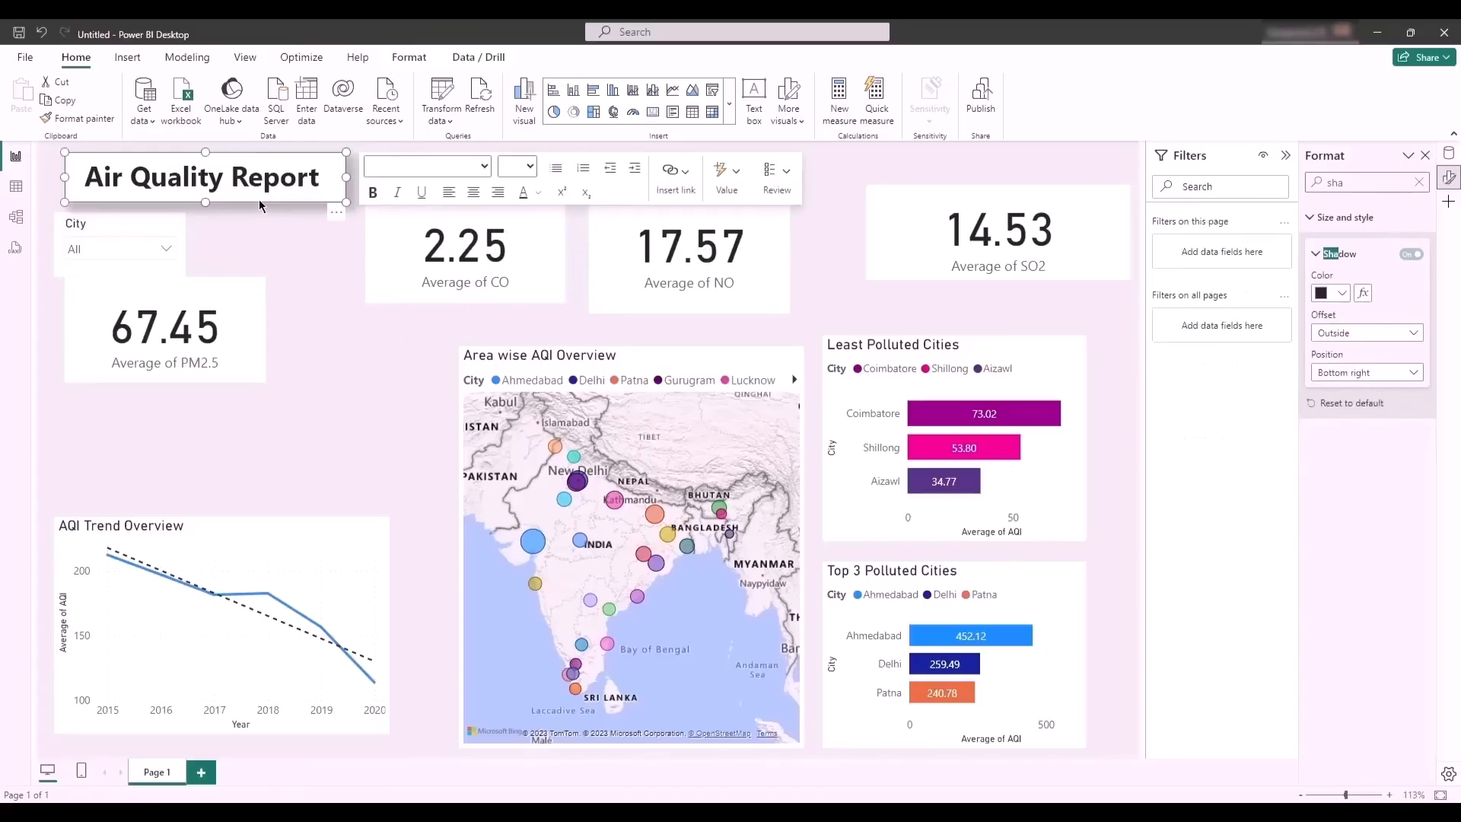
{"action": "left_click", "coordinate": [67, 121]}
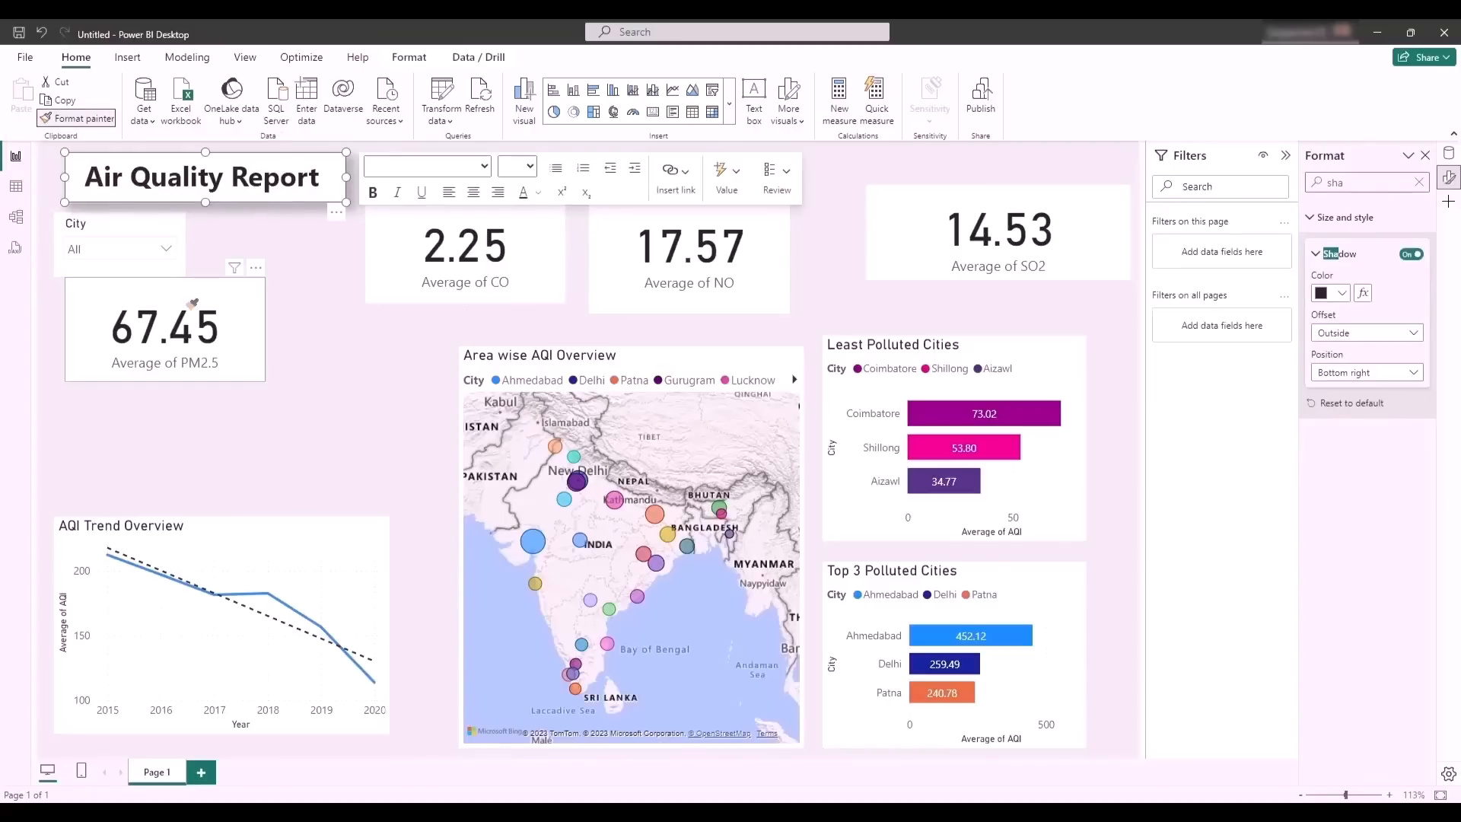
{"action": "left_click", "coordinate": [185, 302]}
- Use Format painter to copy the shadow onto the CO, NO and SO2 cards and the charts, including Top 3 Polluted Cities
{"action": "left_click", "coordinate": [76, 119]}
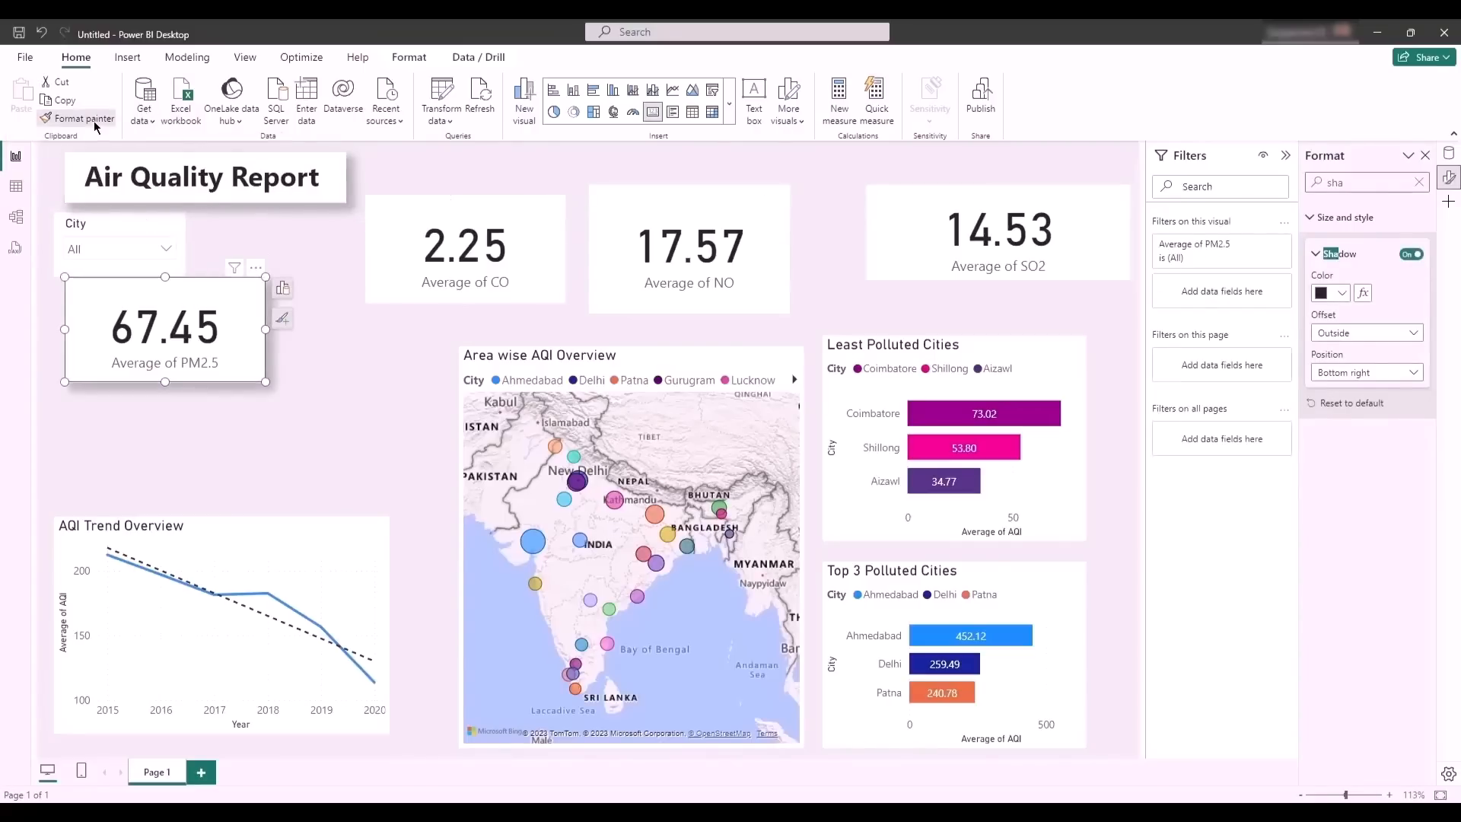
{"action": "left_click", "coordinate": [424, 219]}
{"action": "left_click", "coordinate": [76, 118]}
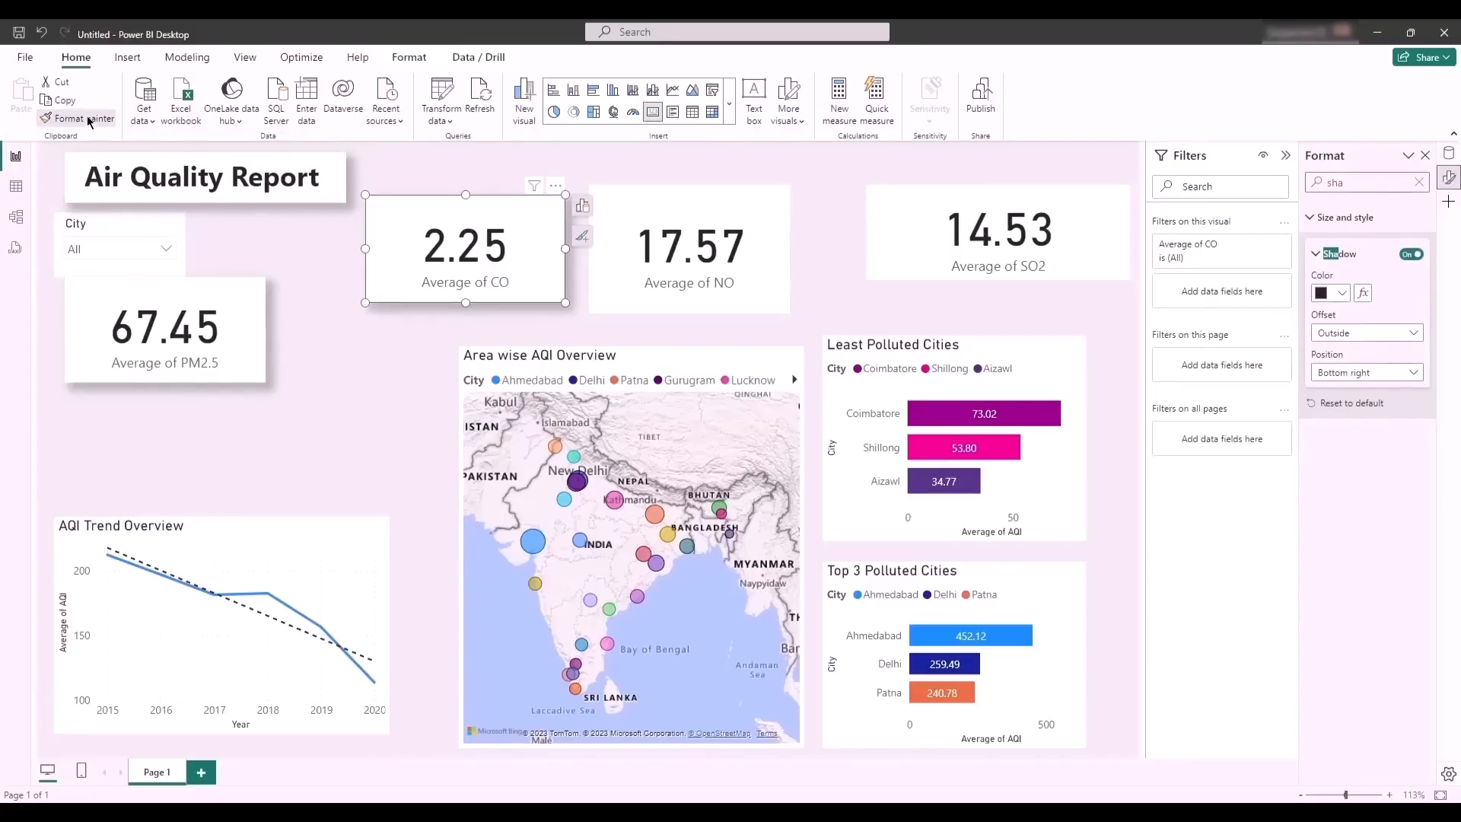
{"action": "left_click", "coordinate": [646, 201]}
{"action": "left_click", "coordinate": [77, 119]}
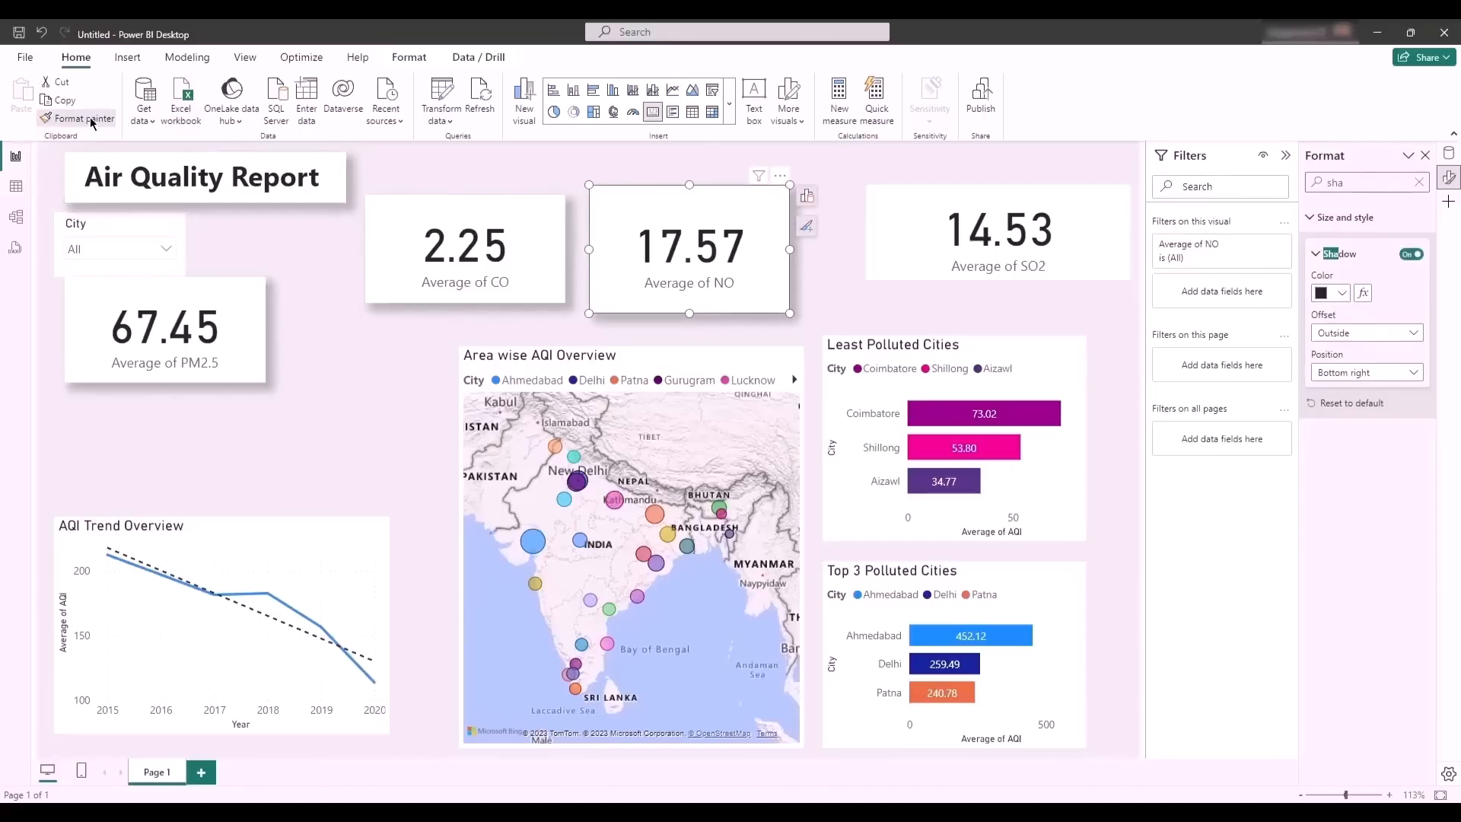
{"action": "left_click", "coordinate": [894, 206]}
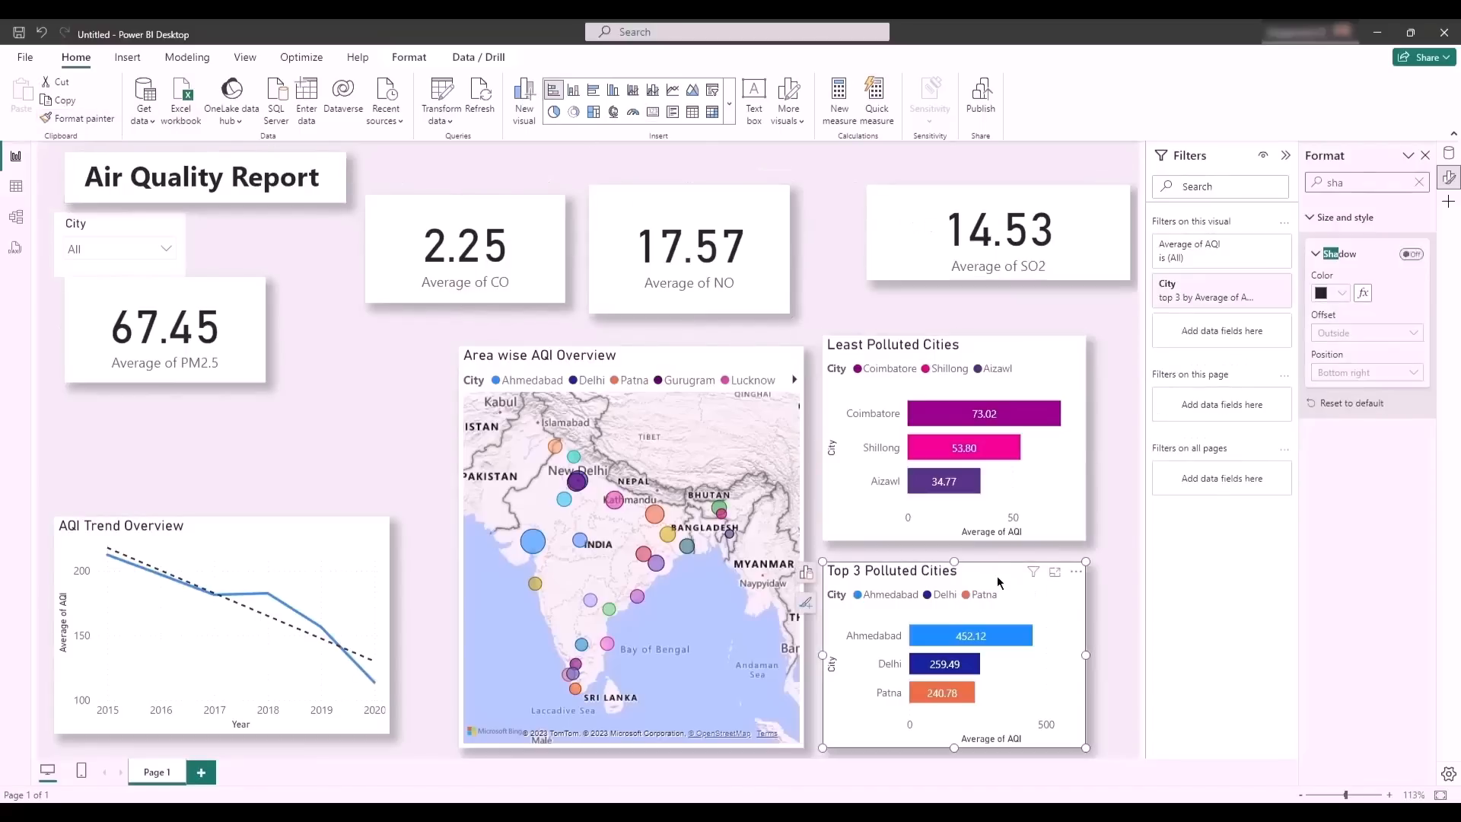
{"action": "left_click", "coordinate": [997, 575]}
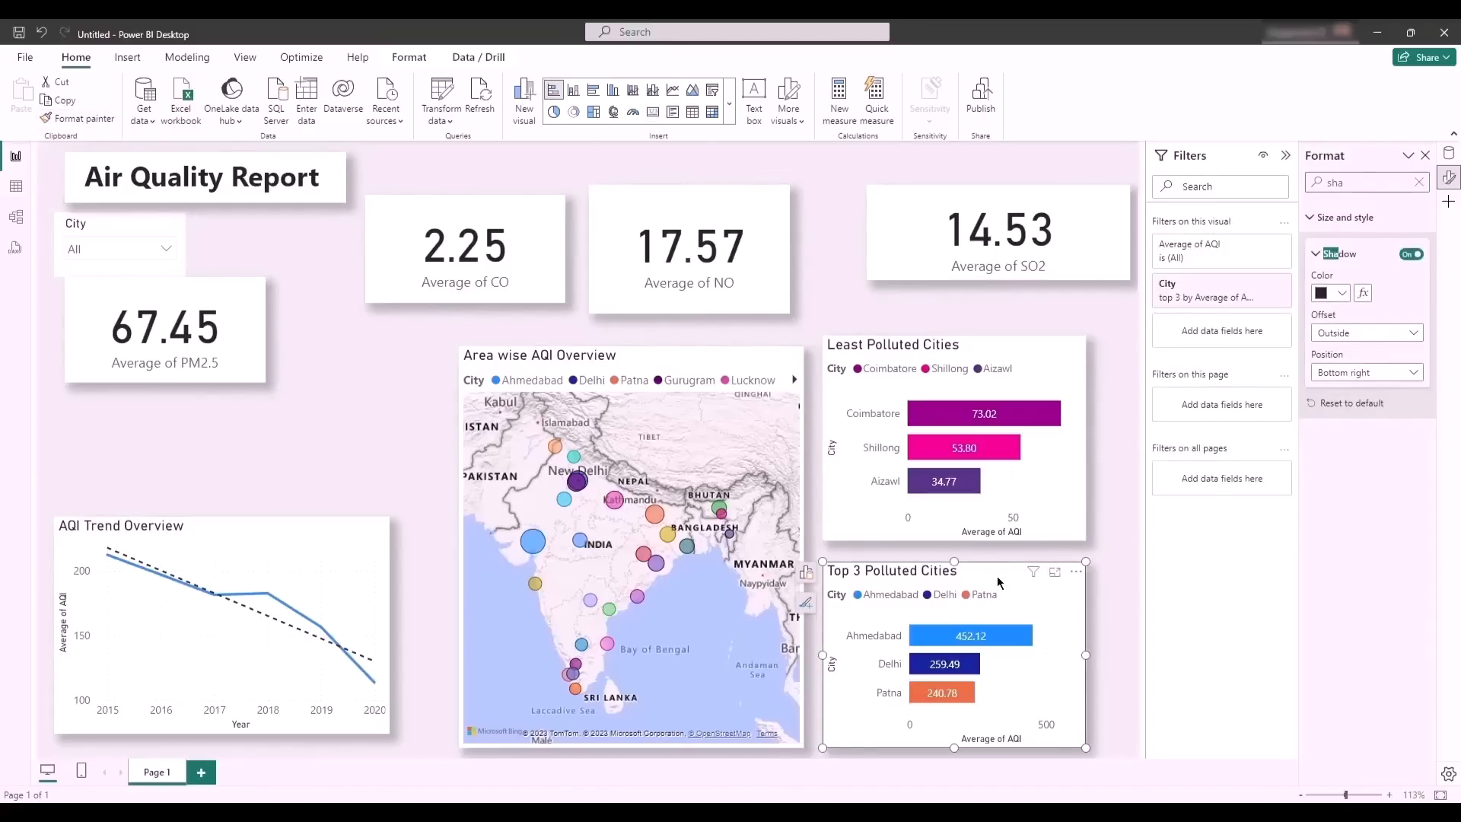
- Check the Average of CO card's size settings and set the Average of PM2.5 card's height to 125
{"action": "left_click", "coordinate": [139, 299]}
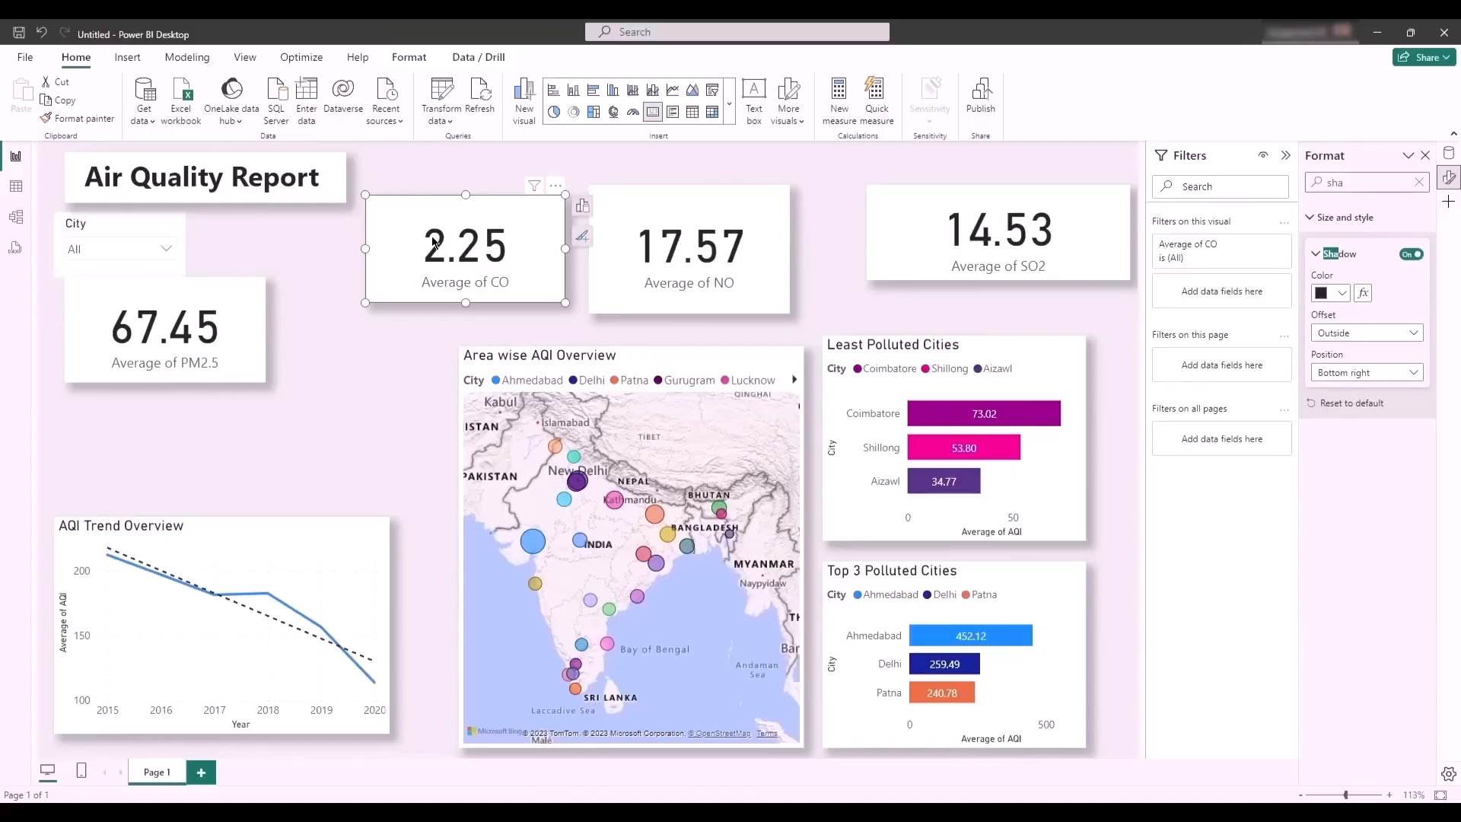
{"action": "left_click", "coordinate": [887, 228]}
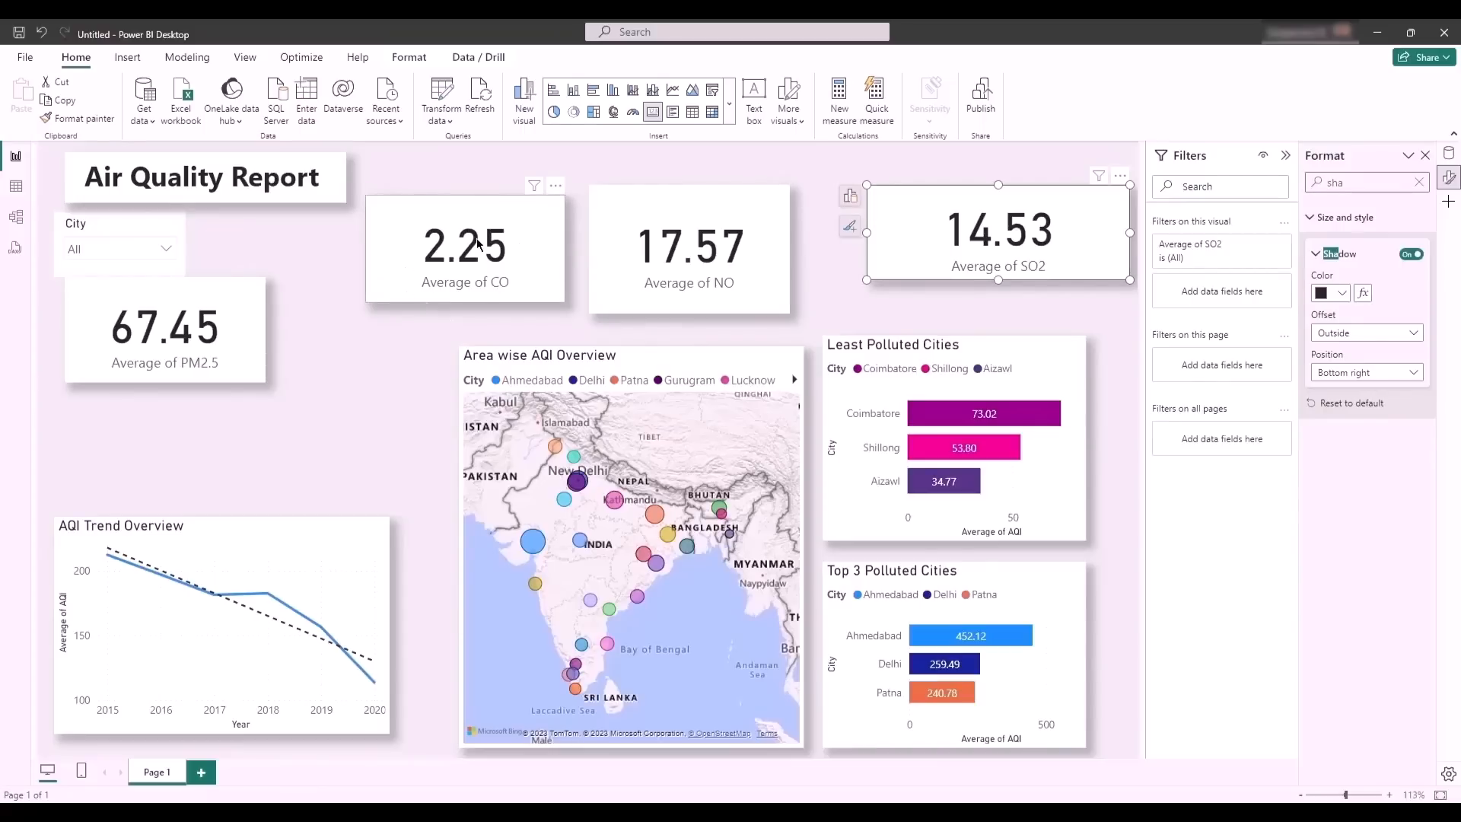
{"action": "left_click", "coordinate": [454, 228]}
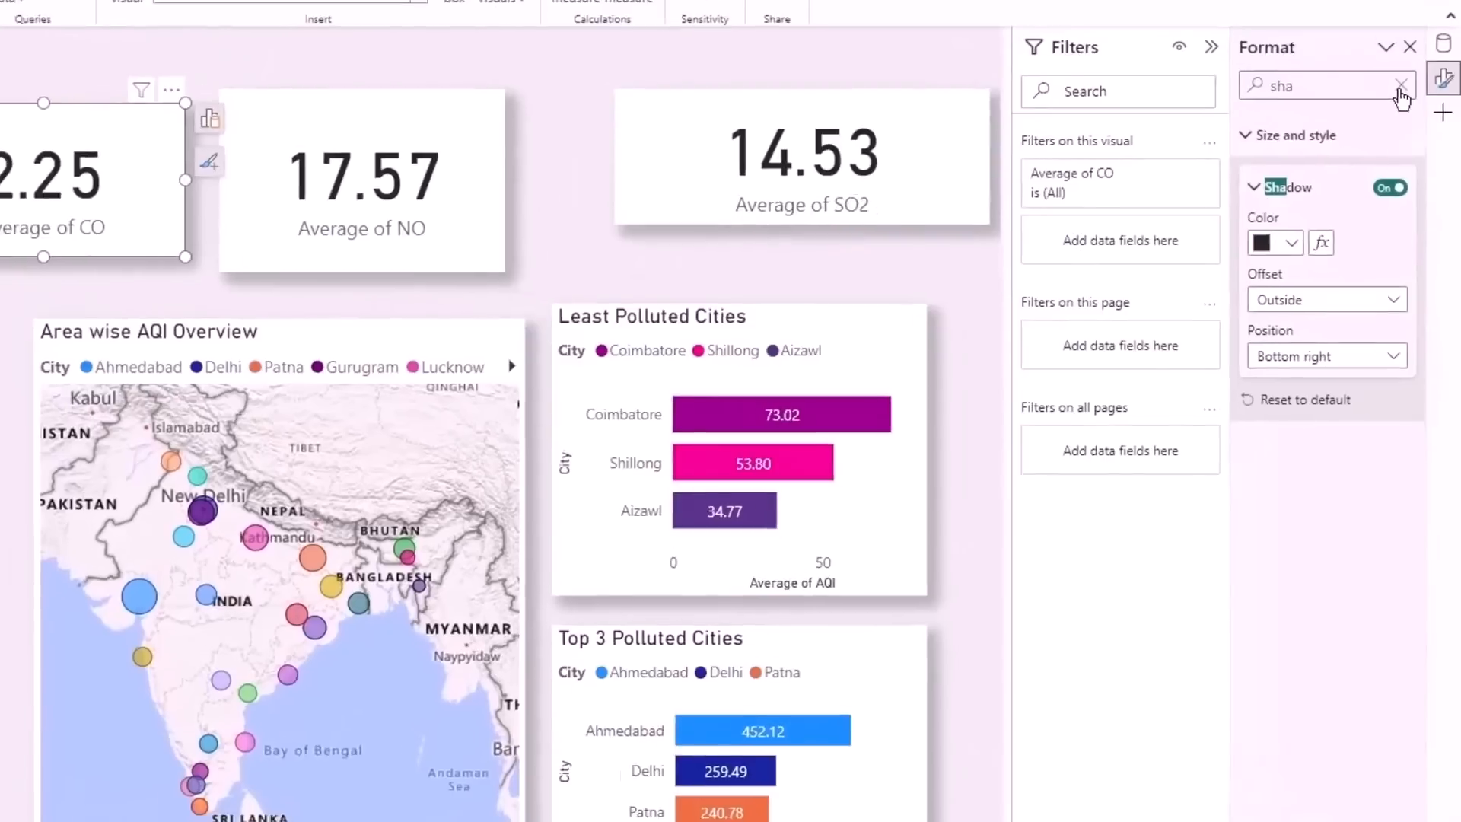
{"action": "left_click", "coordinate": [1418, 172]}
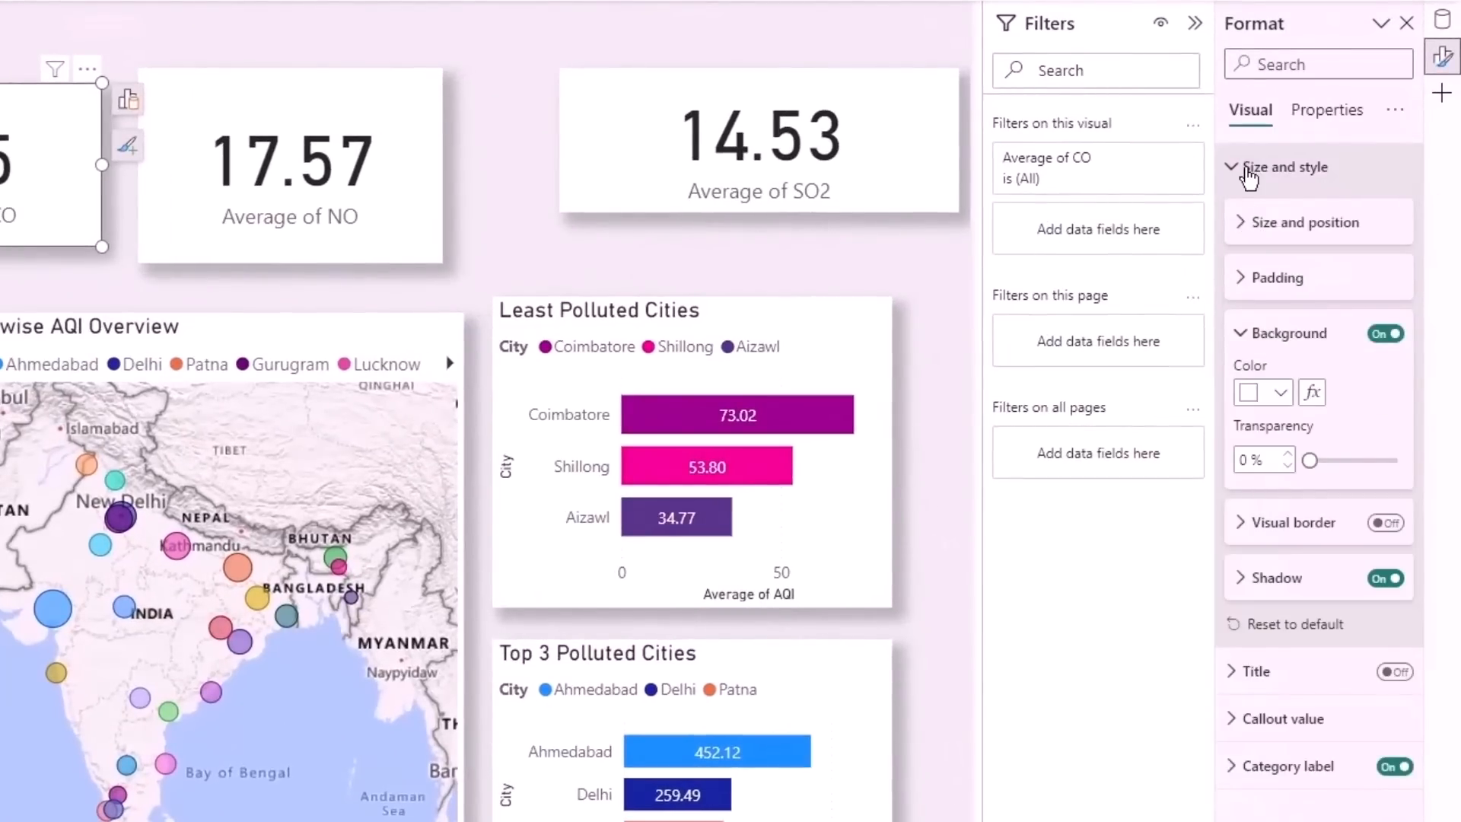
{"action": "left_click", "coordinate": [1239, 226]}
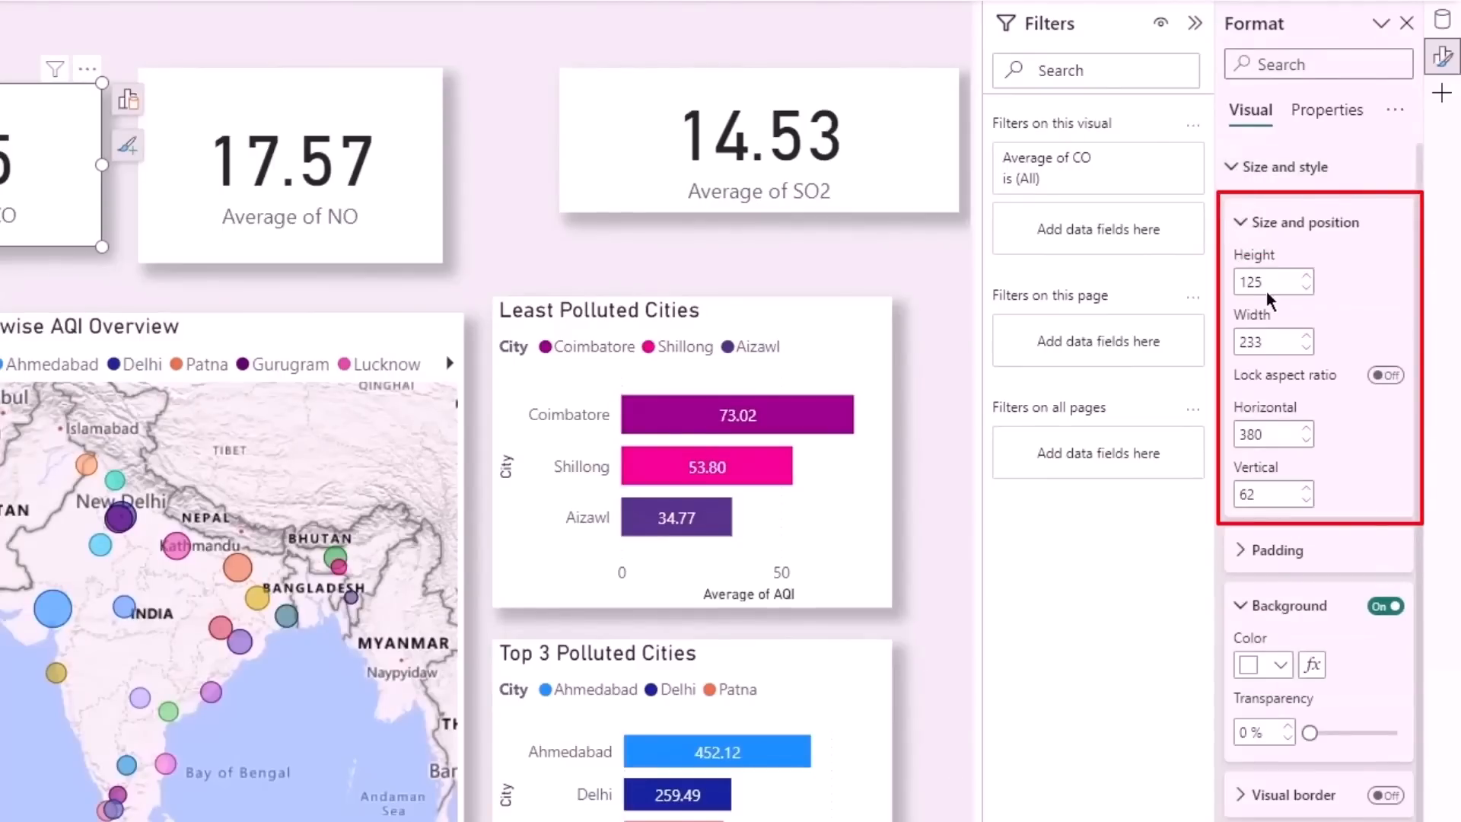
{"action": "left_click_drag", "start_coordinate": [1267, 282], "coordinate": [1222, 284]}
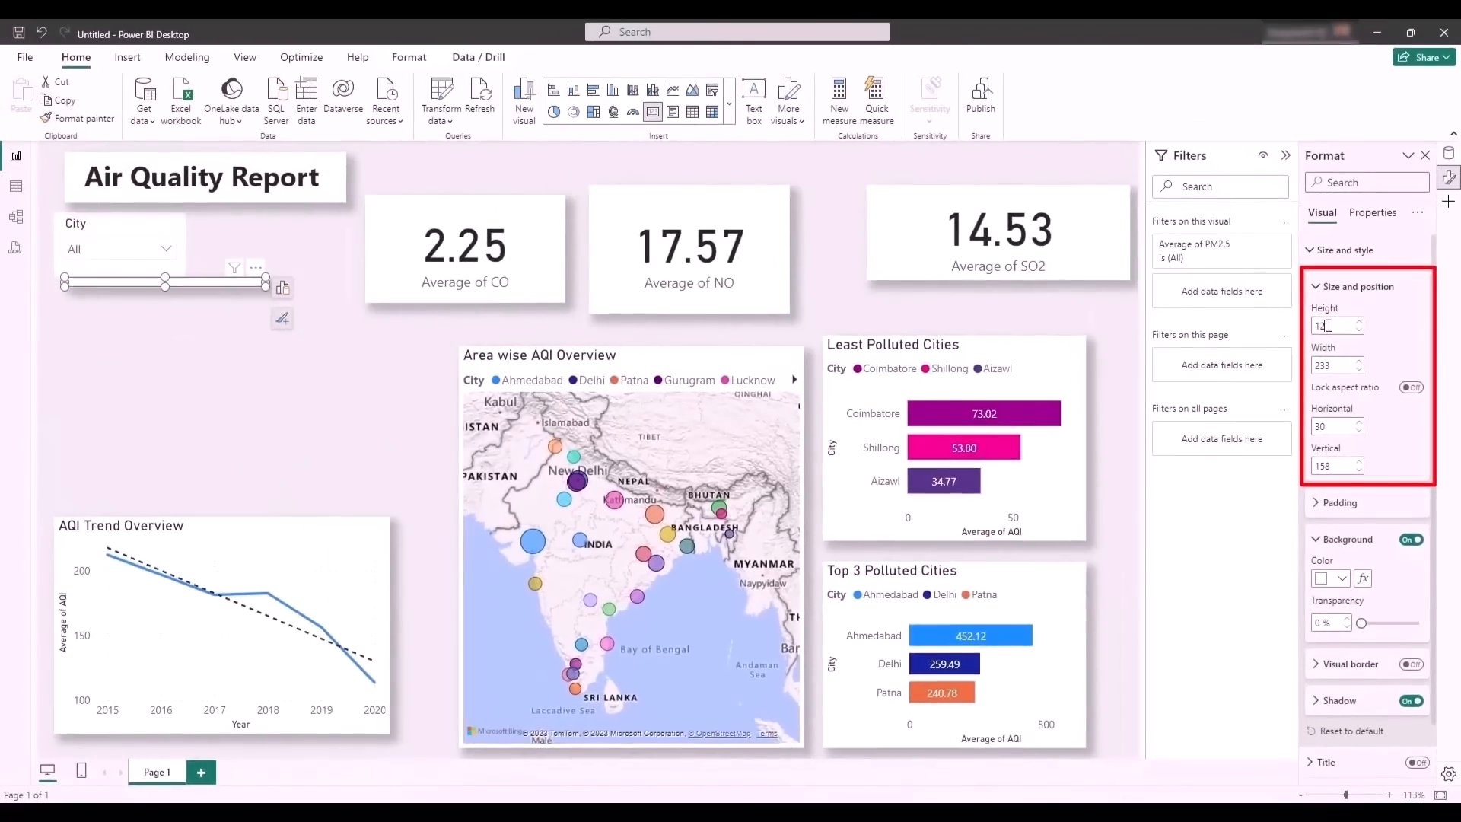
{"action": "type", "text": "5"}
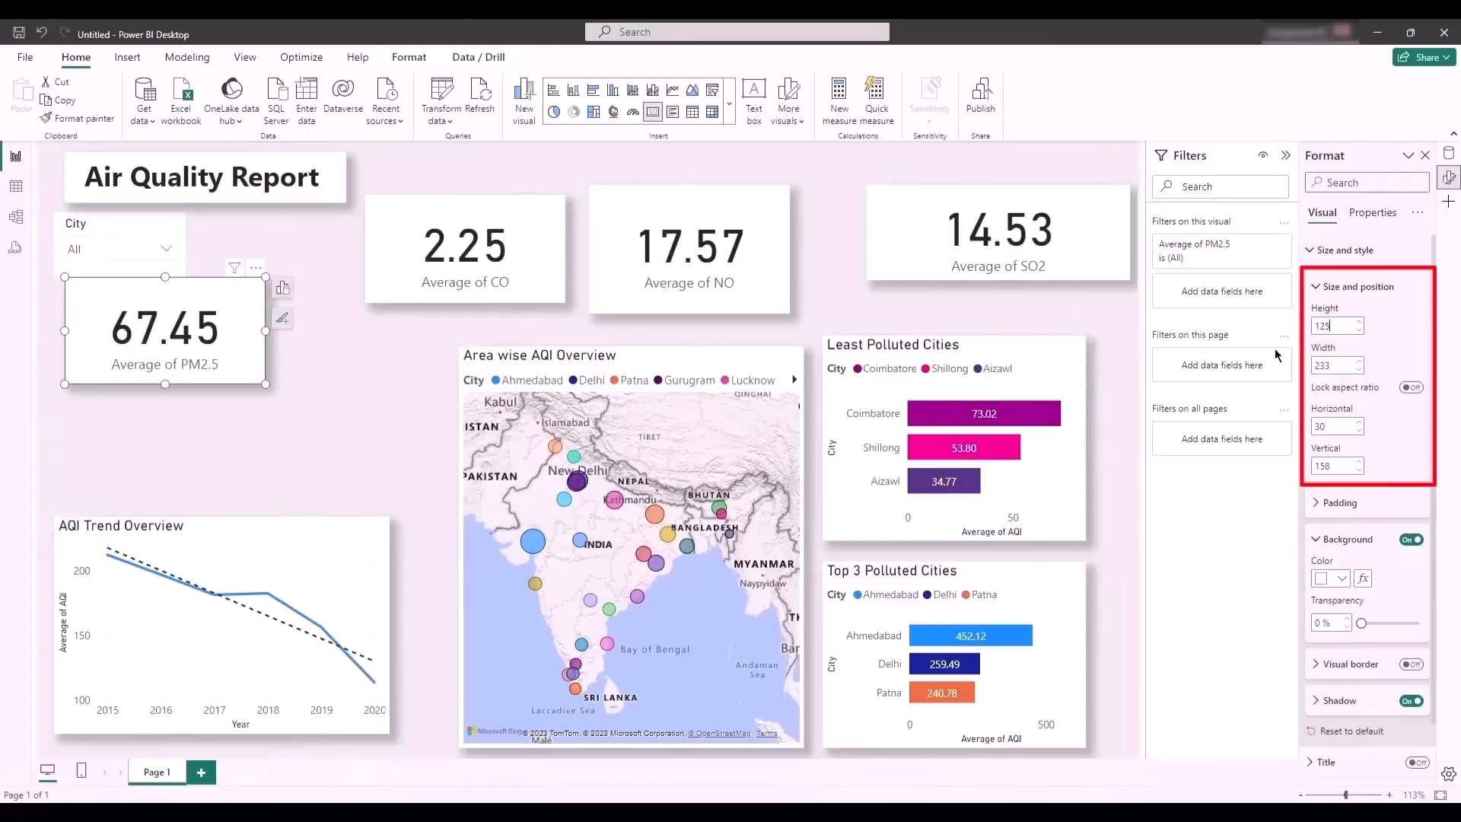
- Set the Average of NO card's height to 125
{"action": "left_click", "coordinate": [656, 210]}
{"action": "double_click", "coordinate": [1341, 323]}
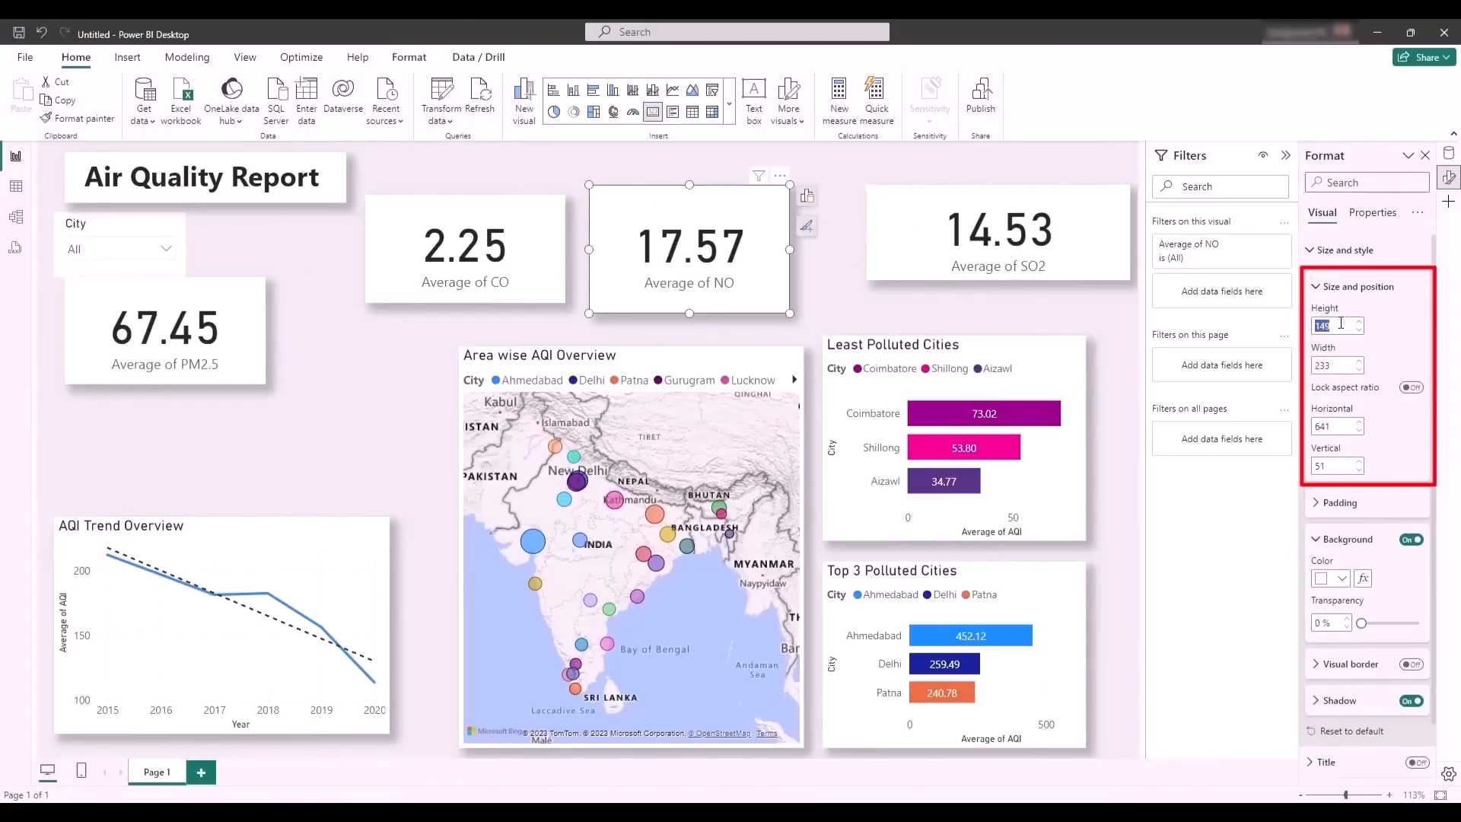
{"action": "type", "text": "125"}
- Set the Average of SO2 card's height to 125 and its width to 233
{"action": "left_click", "coordinate": [878, 251]}
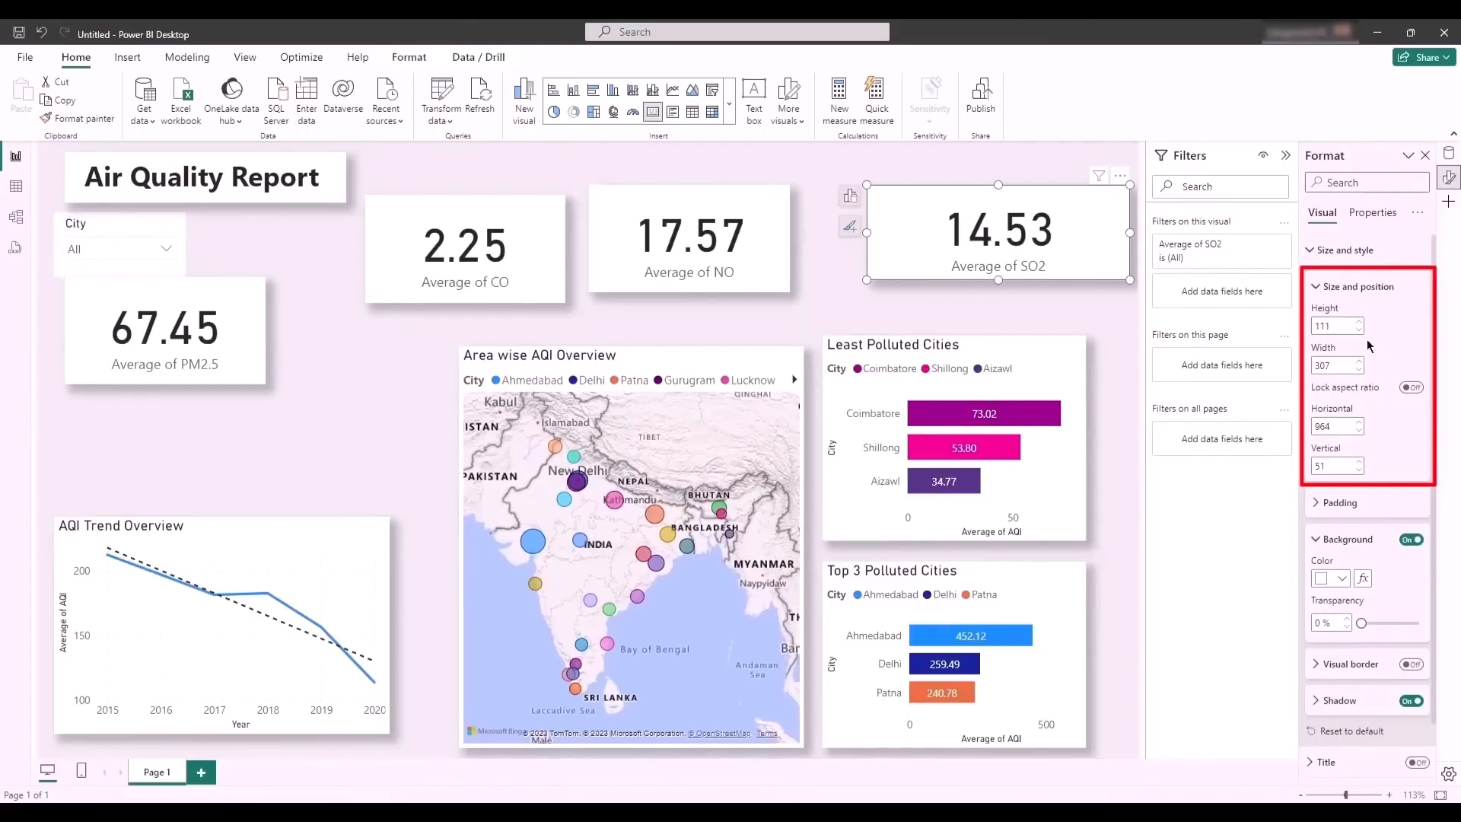
{"action": "double_click", "coordinate": [1324, 326]}
{"action": "type", "text": "125"}
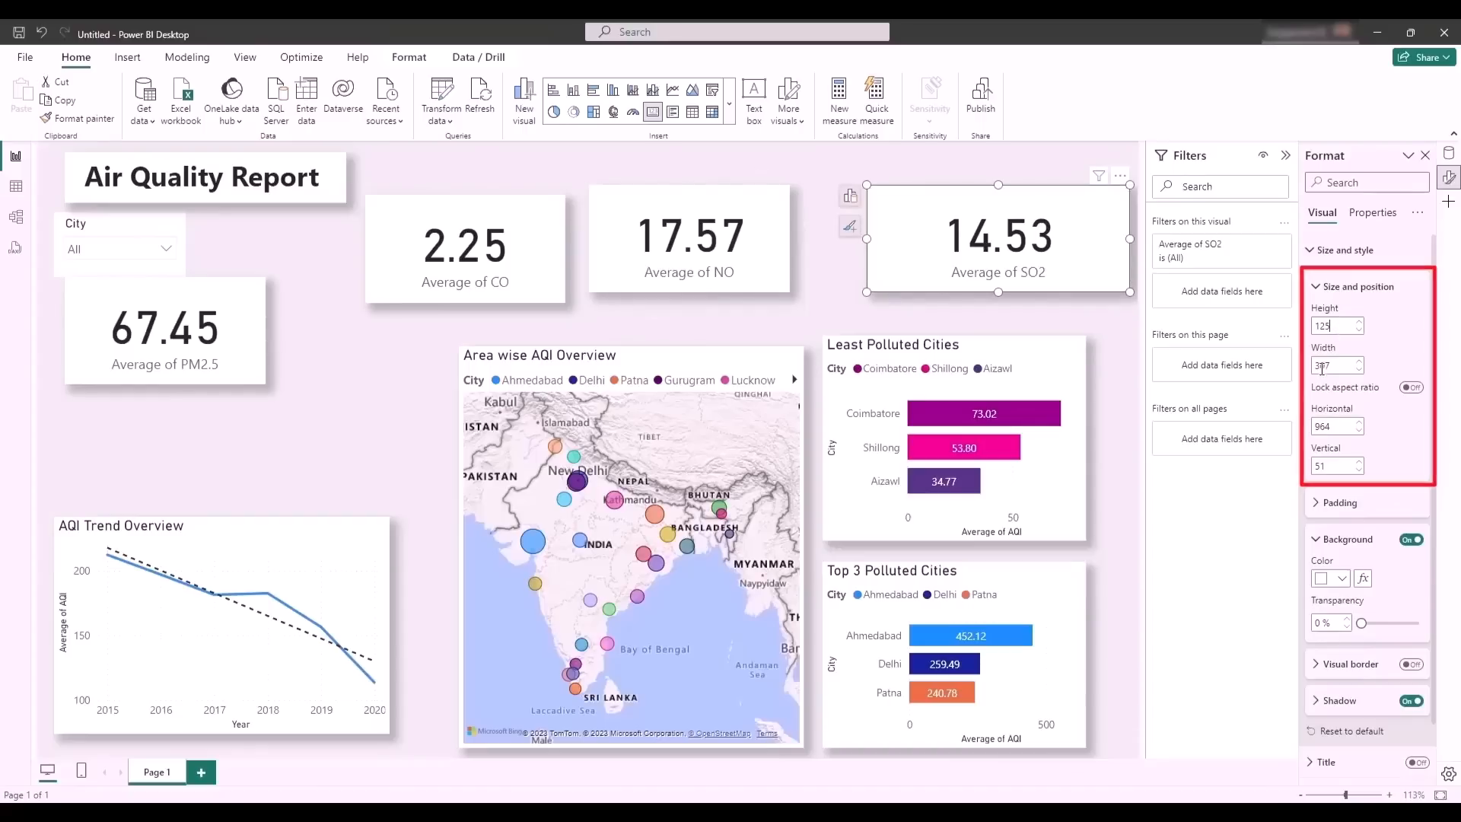
{"action": "double_click", "coordinate": [1324, 368]}
{"action": "type", "text": "233"}
{"action": "left_click", "coordinate": [338, 399]}
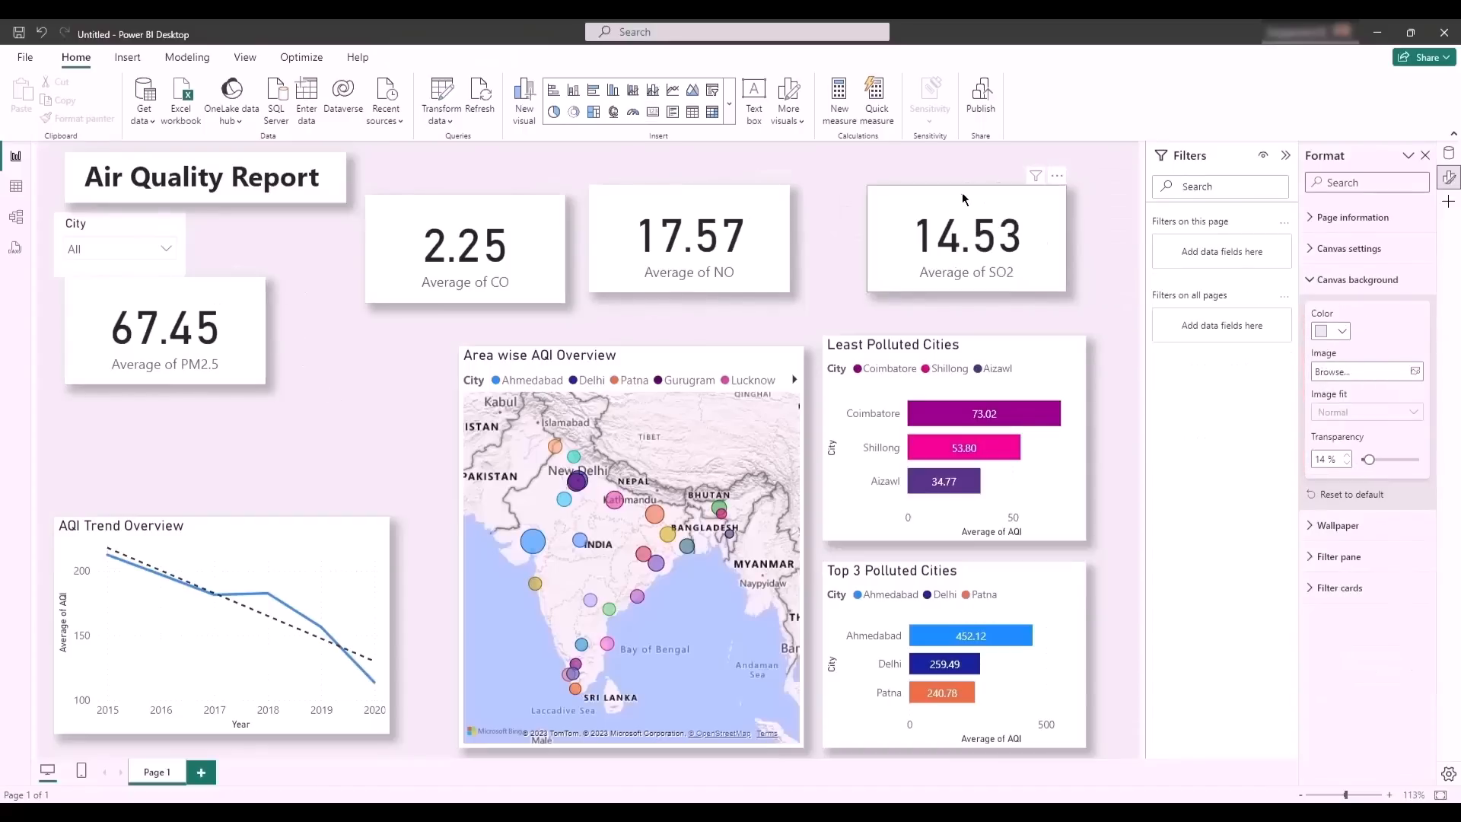
- Line up the four pollutant cards in one row and fit the title box and City slicer into the page's upper-left corner
{"action": "left_click_drag", "start_coordinate": [959, 193], "coordinate": [989, 193]}
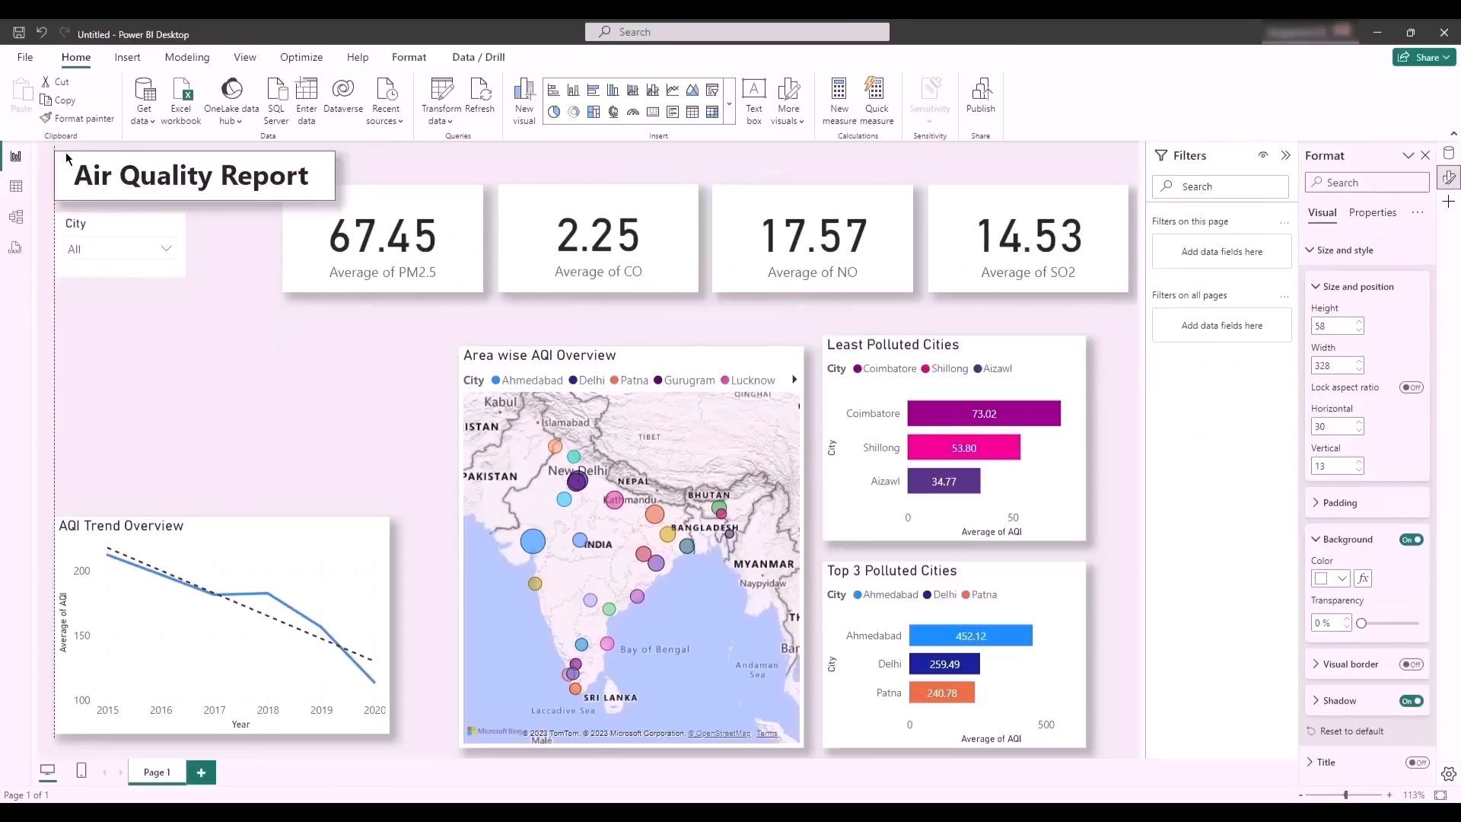
{"action": "left_click_drag", "start_coordinate": [64, 155], "coordinate": [68, 137]}
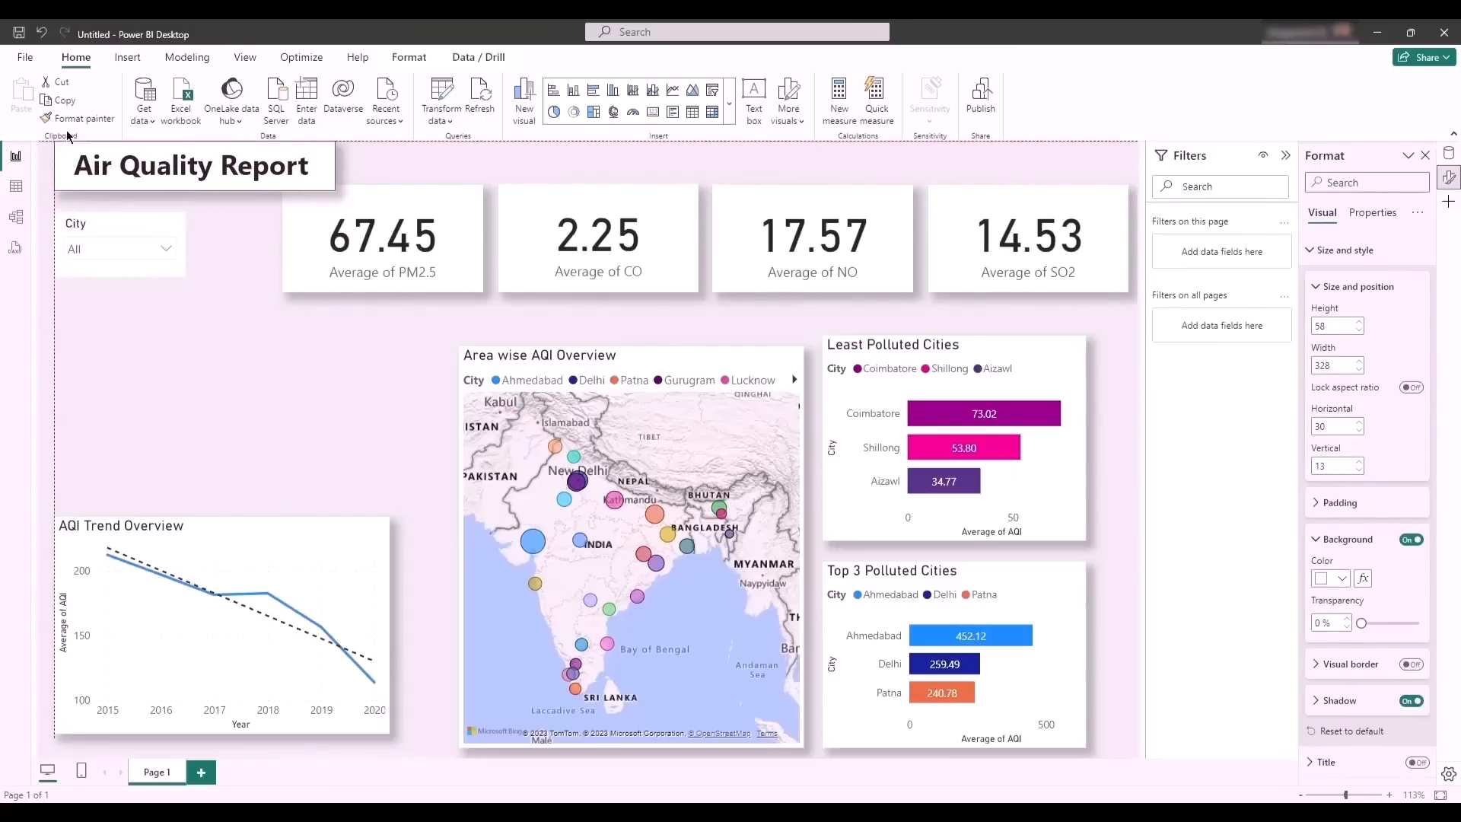
{"action": "left_click", "coordinate": [248, 377]}
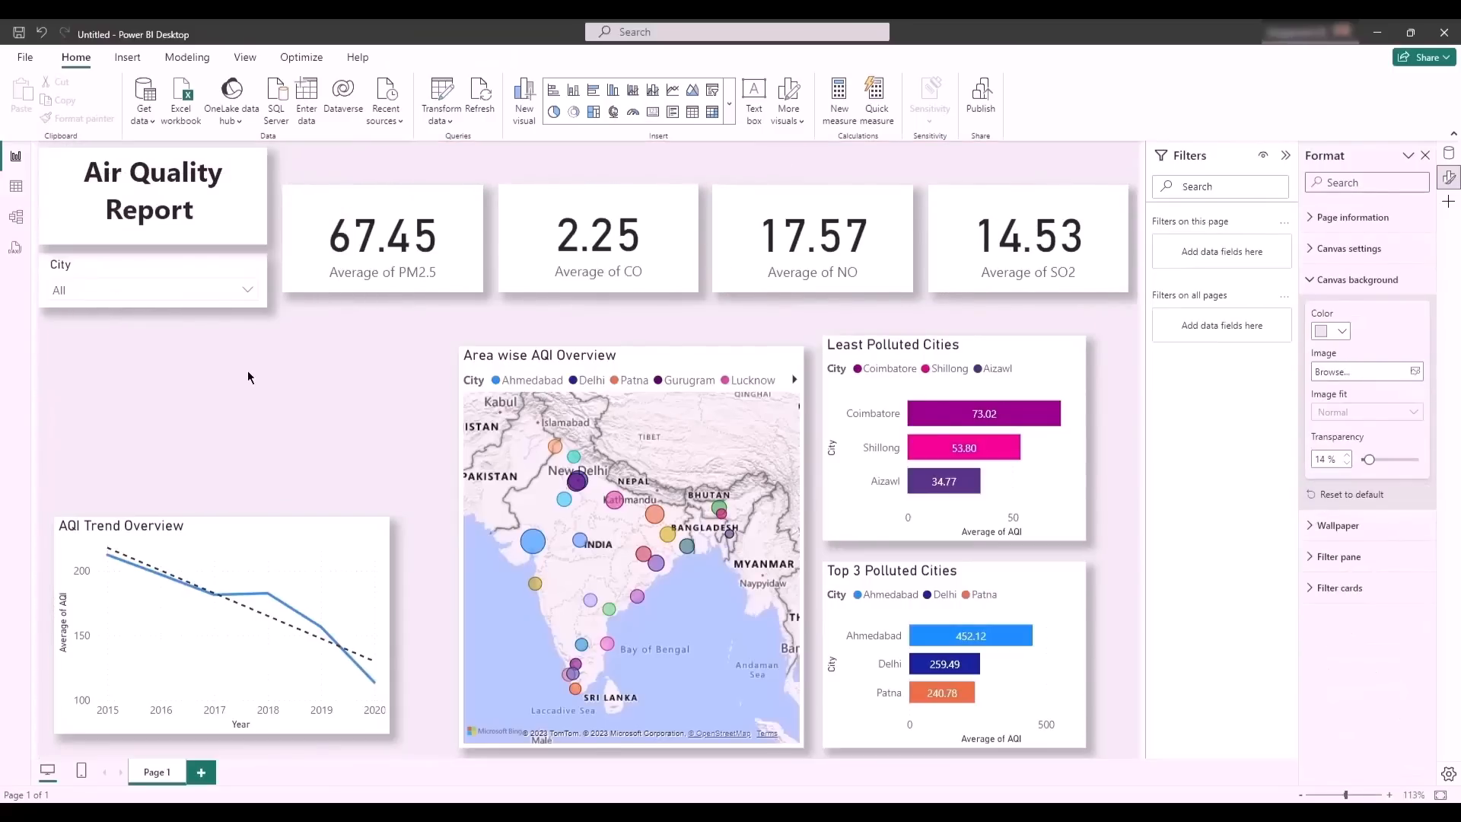
- Move the Least Polluted Cities chart below the City slicer and place the Top 3 Polluted Cities chart beside it
{"action": "left_click_drag", "start_coordinate": [876, 347], "coordinate": [88, 318]}
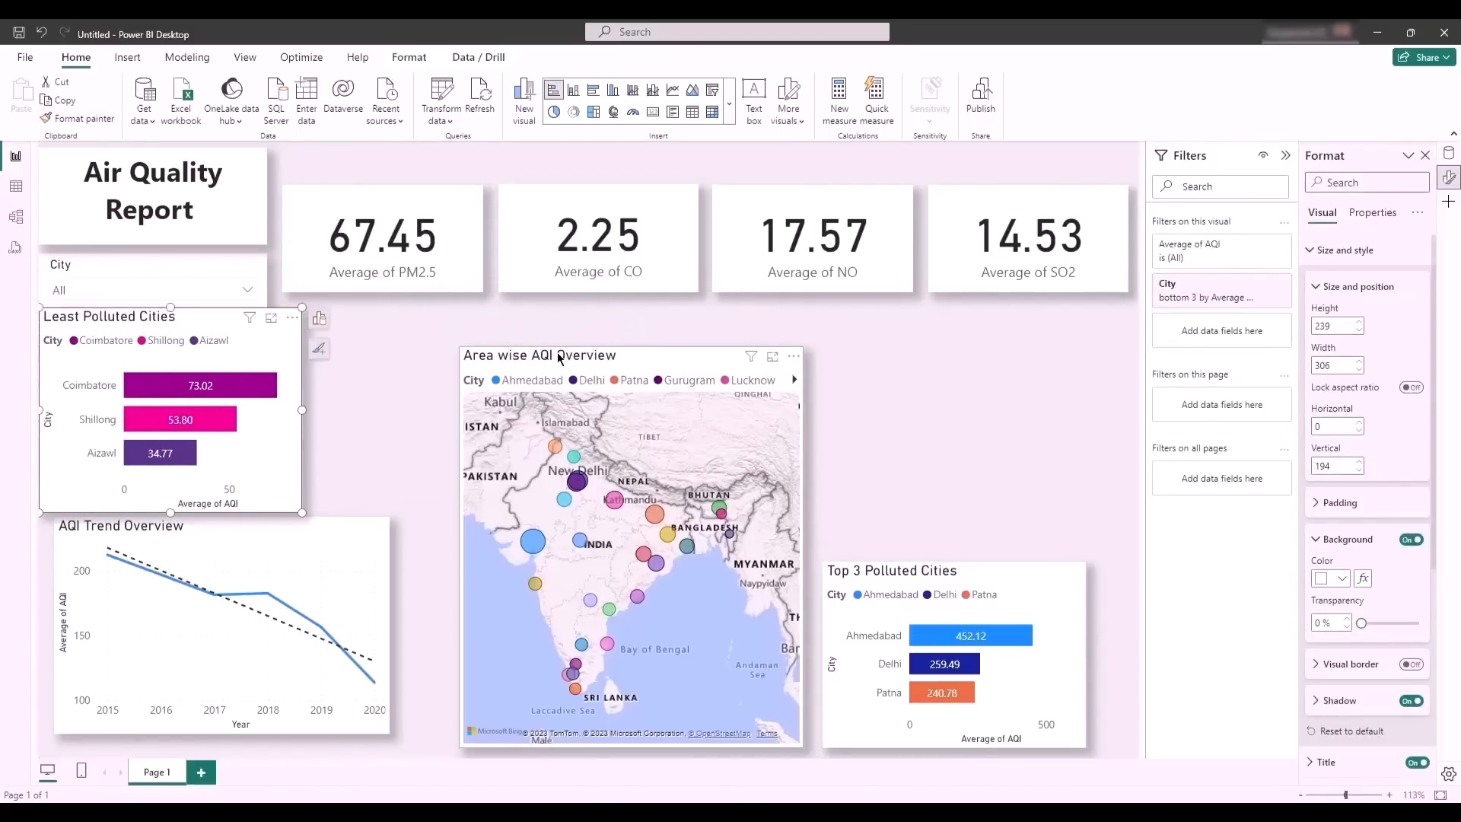
{"action": "left_click_drag", "start_coordinate": [558, 357], "coordinate": [649, 351]}
{"action": "left_click", "coordinate": [995, 570]}
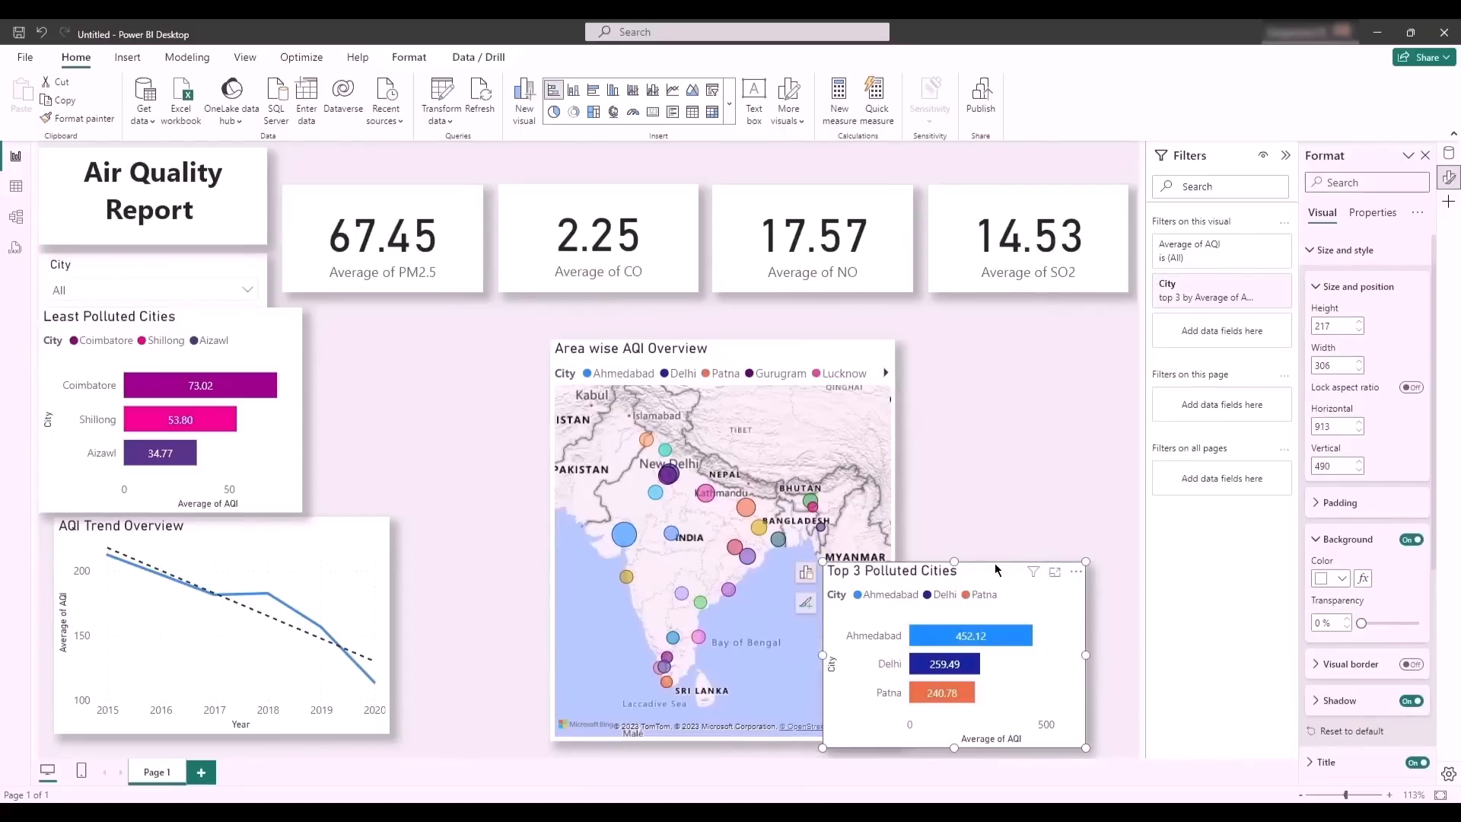
{"action": "left_click_drag", "start_coordinate": [993, 575], "coordinate": [484, 323]}
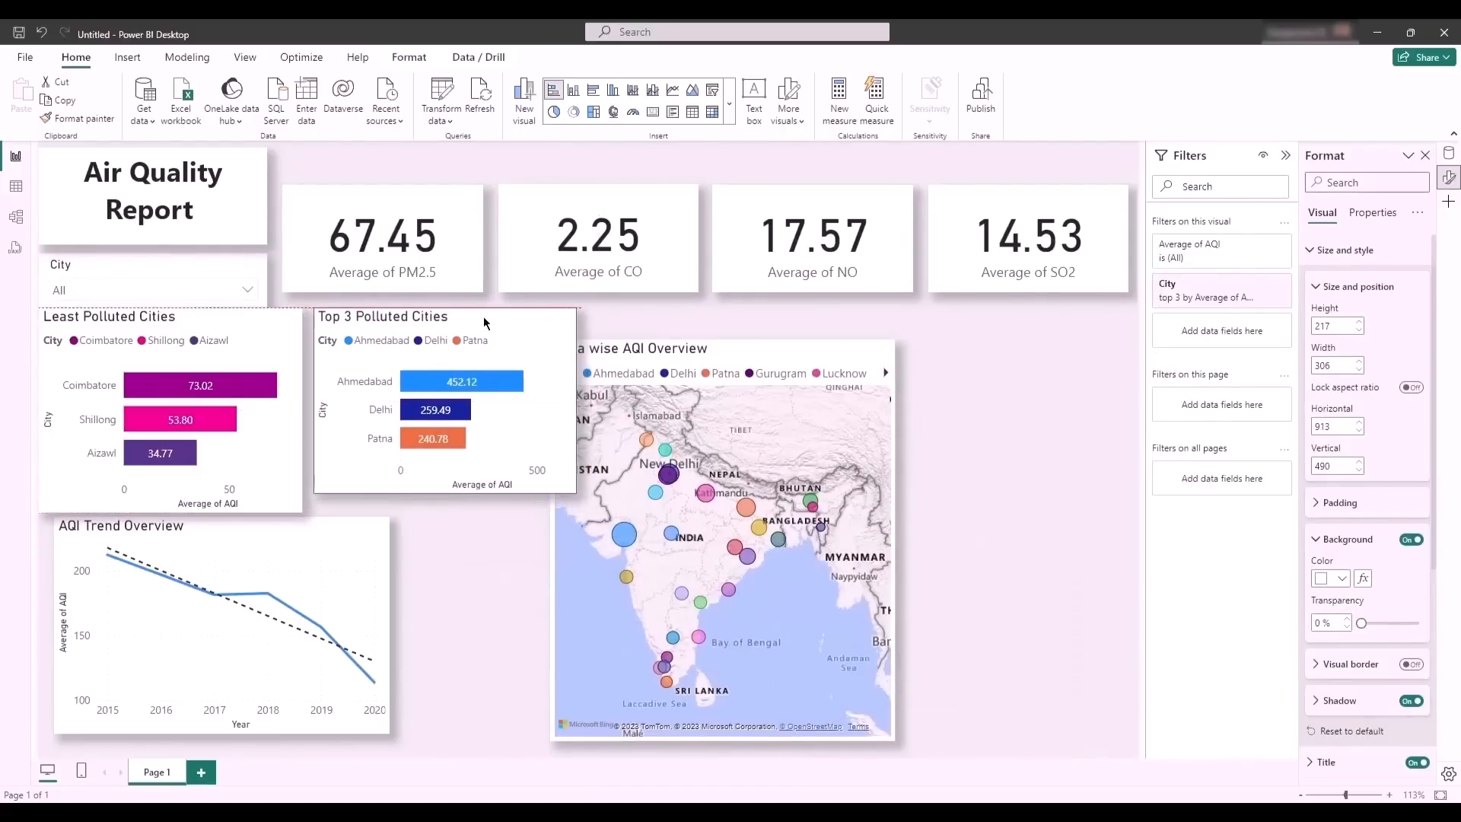
- Move the Area wise AQI Overview map below the NO and SO2 cards and enlarge it towards the page's lower edge
{"action": "left_click", "coordinate": [736, 356]}
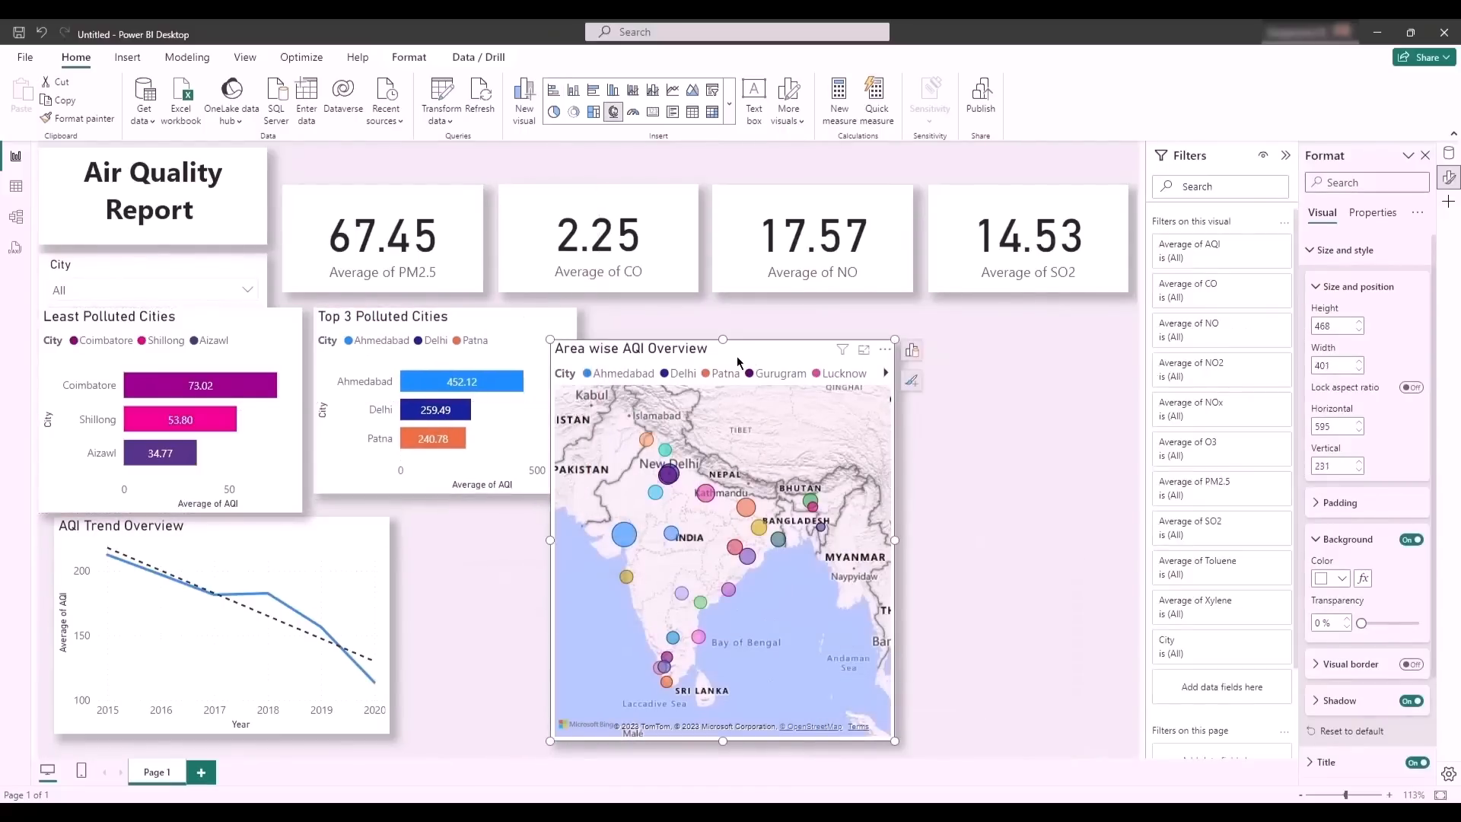
{"action": "left_click_drag", "start_coordinate": [737, 354], "coordinate": [953, 327]}
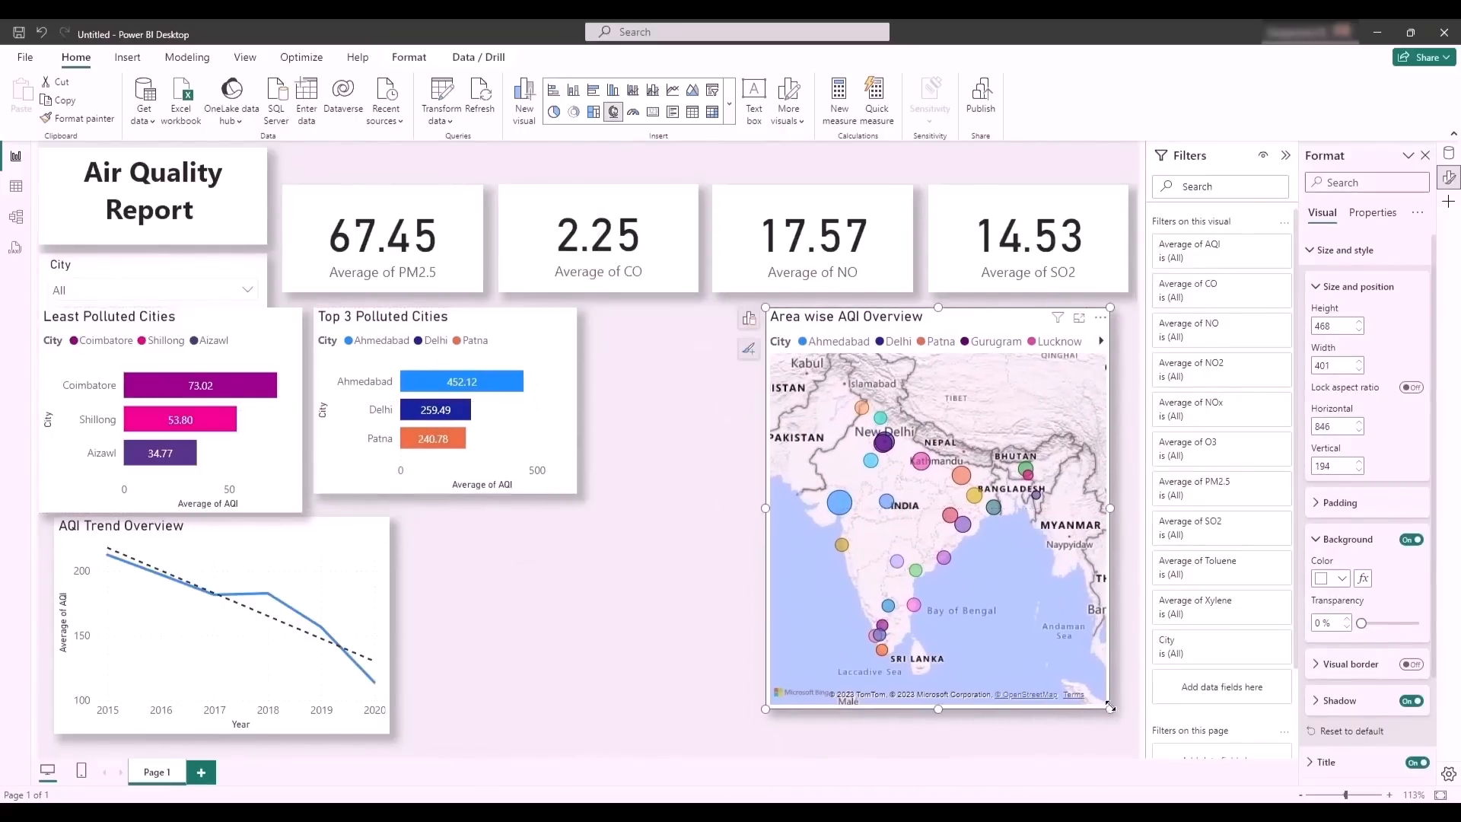
{"action": "left_click_drag", "start_coordinate": [1110, 708], "coordinate": [1116, 741]}
- Expand the AQI Trend Overview chart one date level down and widen it to about 806, reaching the map
{"action": "left_click", "coordinate": [316, 529]}
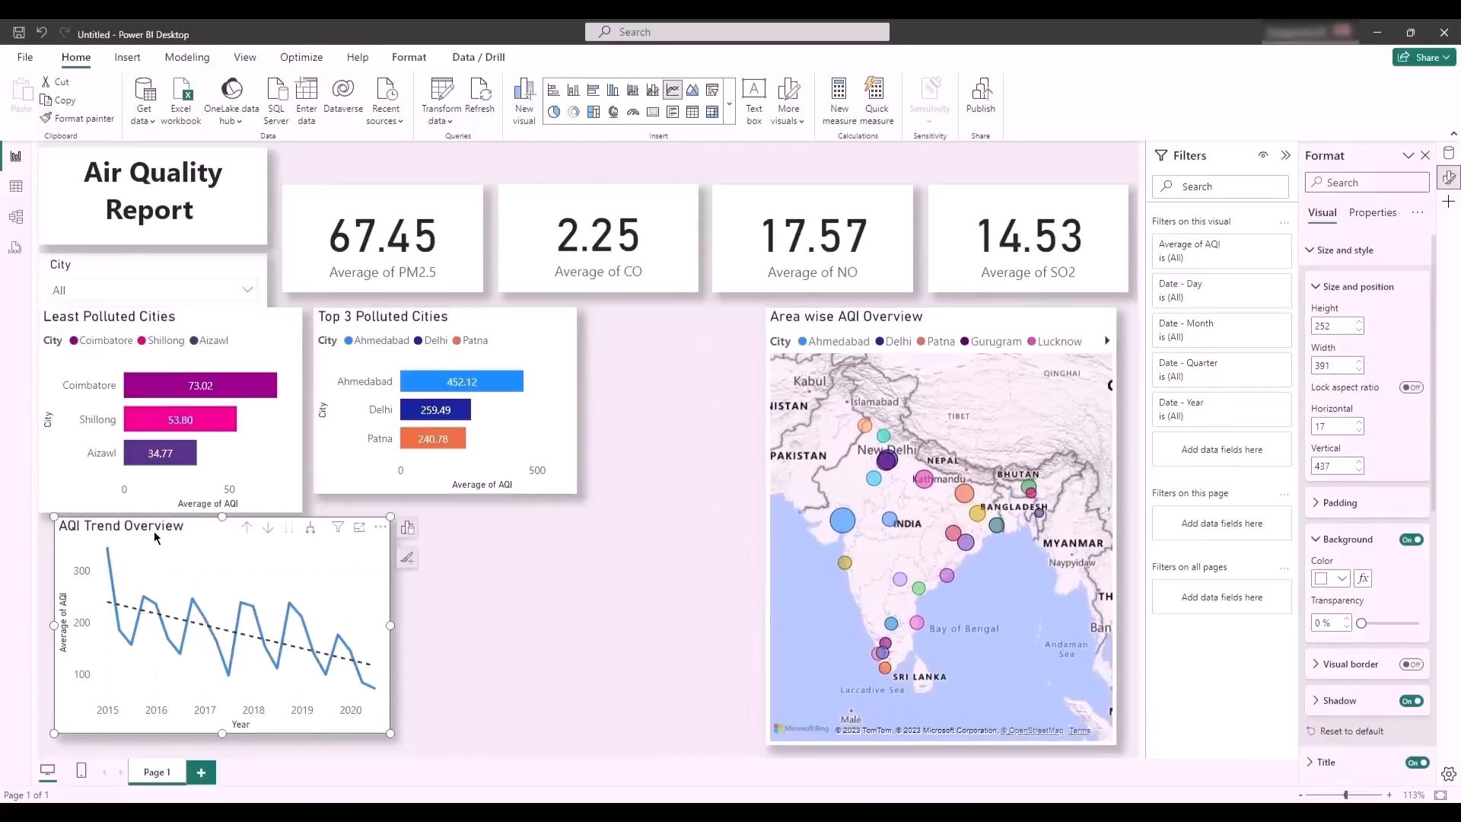
{"action": "left_click_drag", "start_coordinate": [153, 533], "coordinate": [149, 539]}
{"action": "left_click_drag", "start_coordinate": [389, 639], "coordinate": [745, 646]}
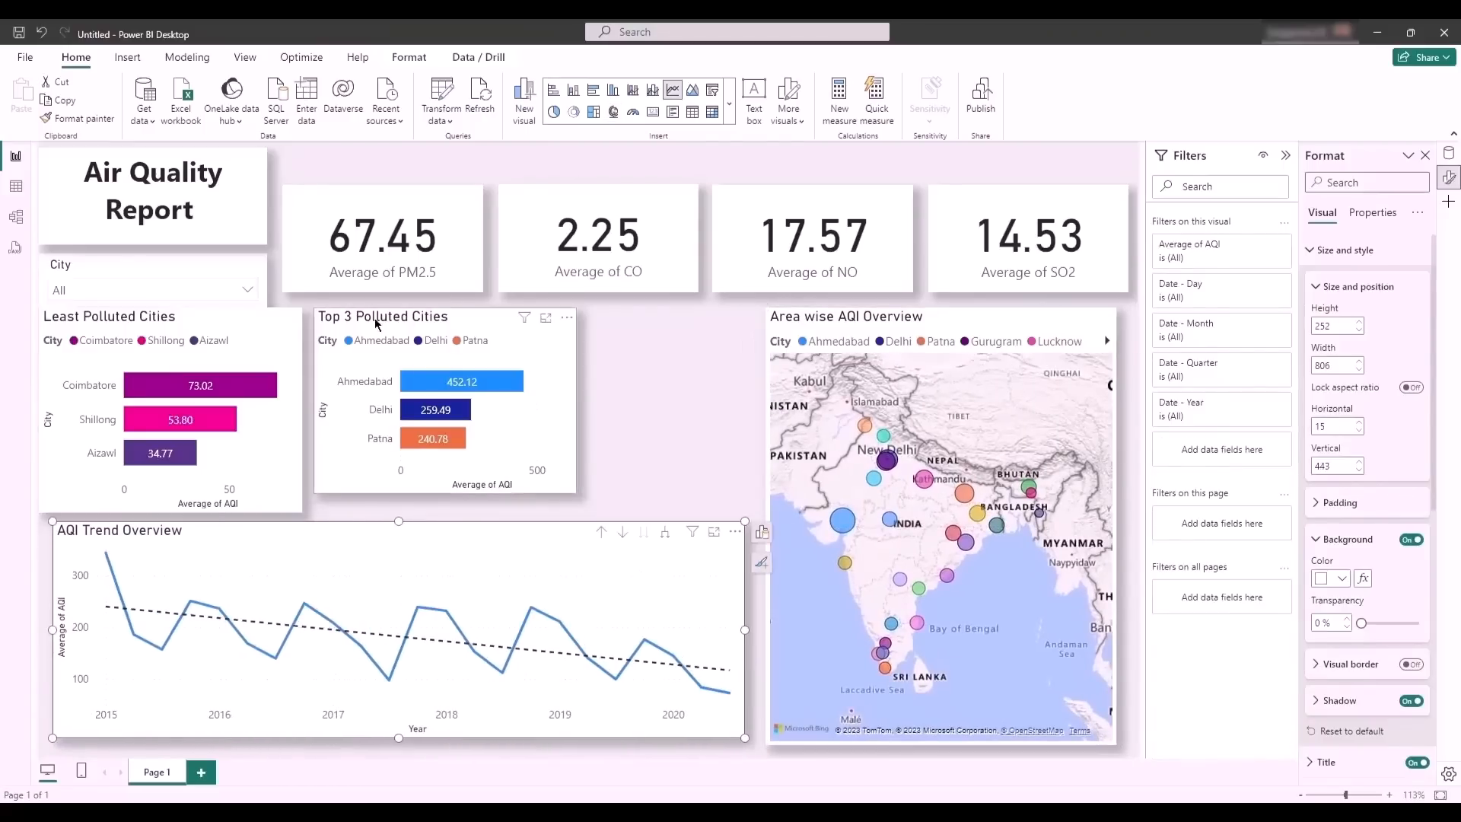
- Resize the Top 3 and Least Polluted Cities charts to about 395 wide and 223 high, side by side above the trend chart
{"action": "left_click_drag", "start_coordinate": [379, 321], "coordinate": [545, 329]}
{"action": "left_click_drag", "start_coordinate": [480, 411], "coordinate": [405, 411]}
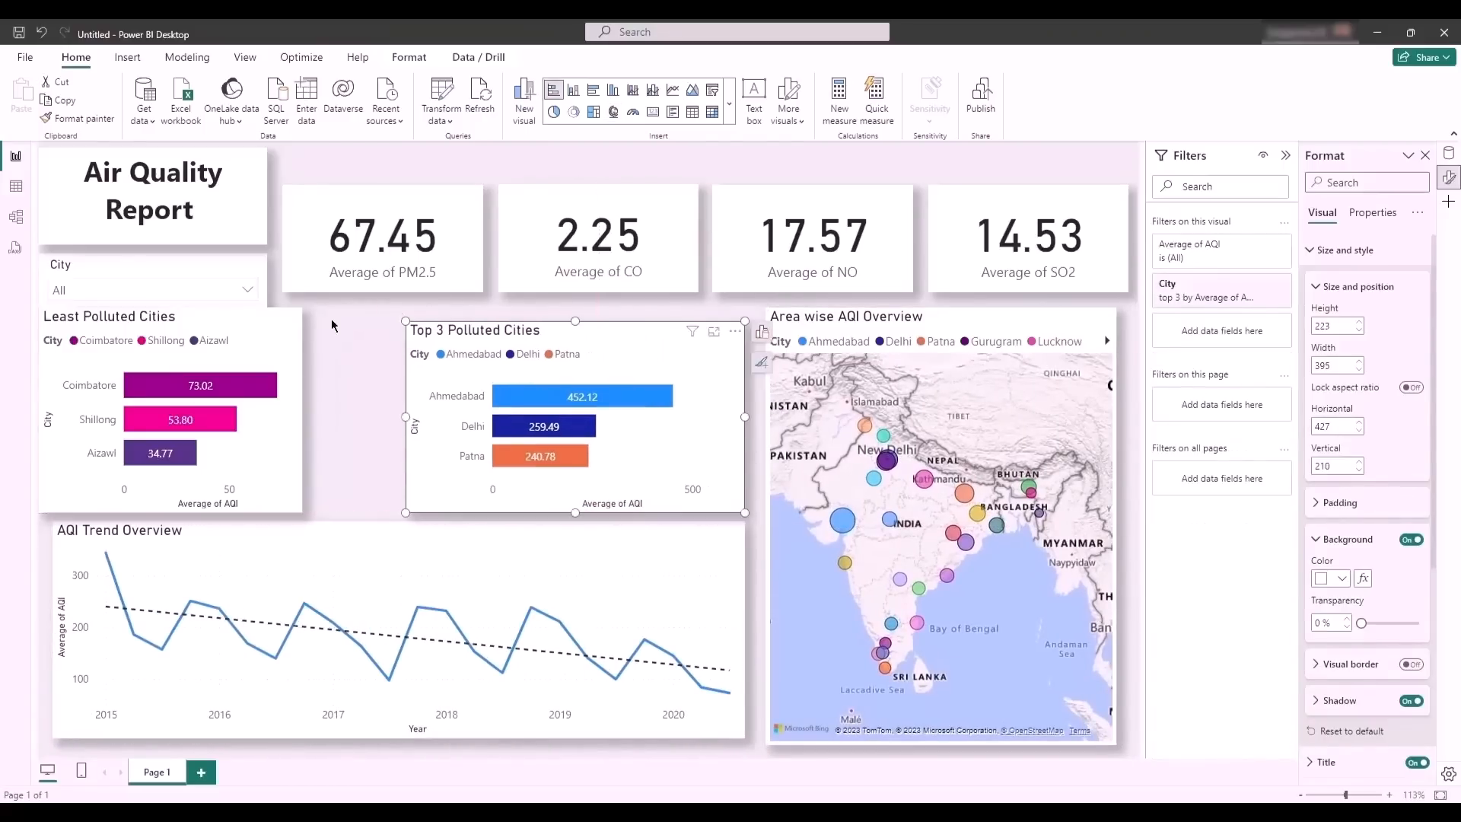
{"action": "left_click", "coordinate": [140, 320]}
{"action": "left_click_drag", "start_coordinate": [139, 320], "coordinate": [139, 333]}
{"action": "left_click_drag", "start_coordinate": [302, 423], "coordinate": [392, 417]}
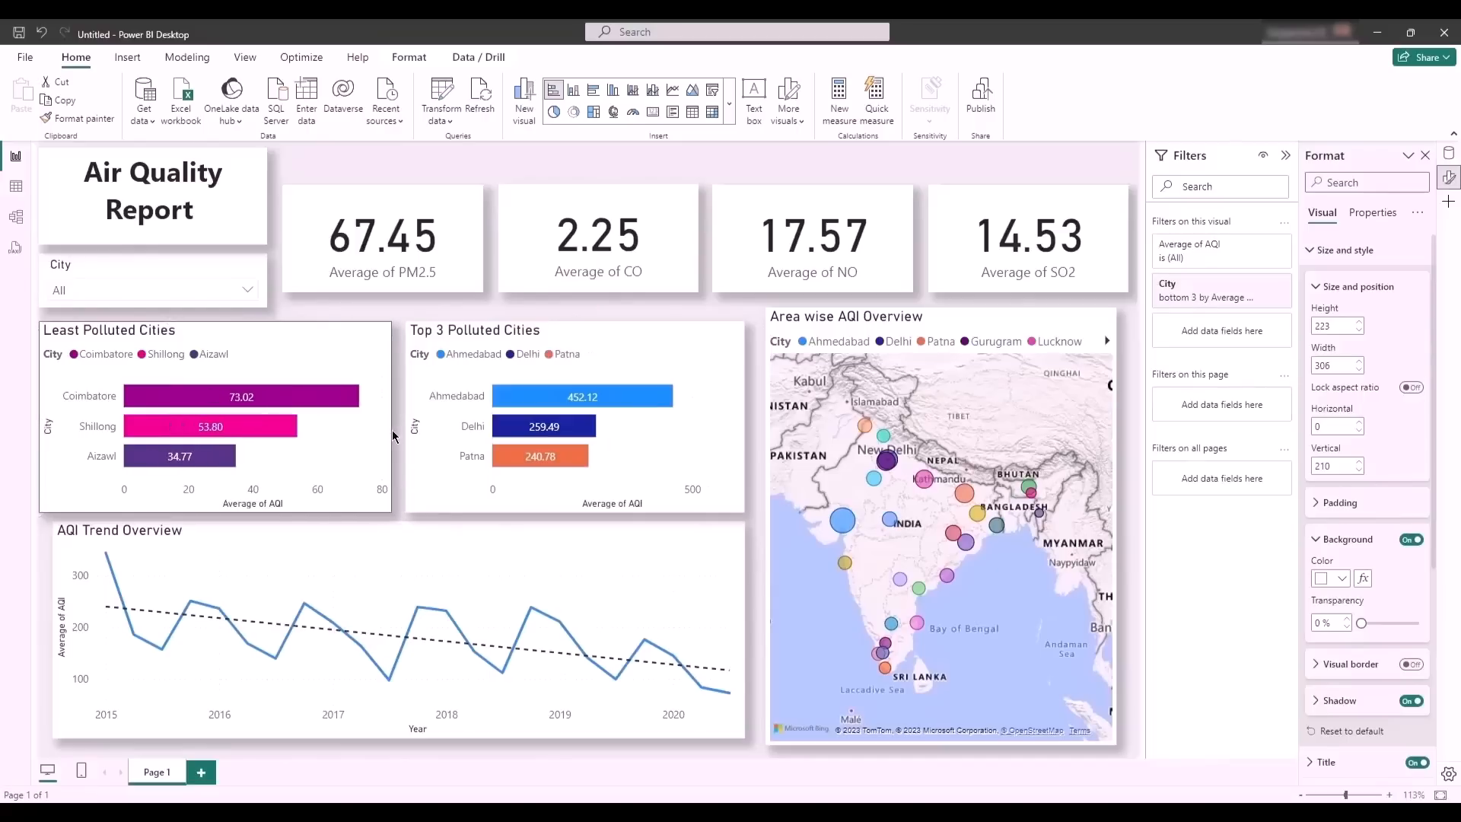
{"action": "left_click_drag", "start_coordinate": [40, 460], "coordinate": [52, 461]}
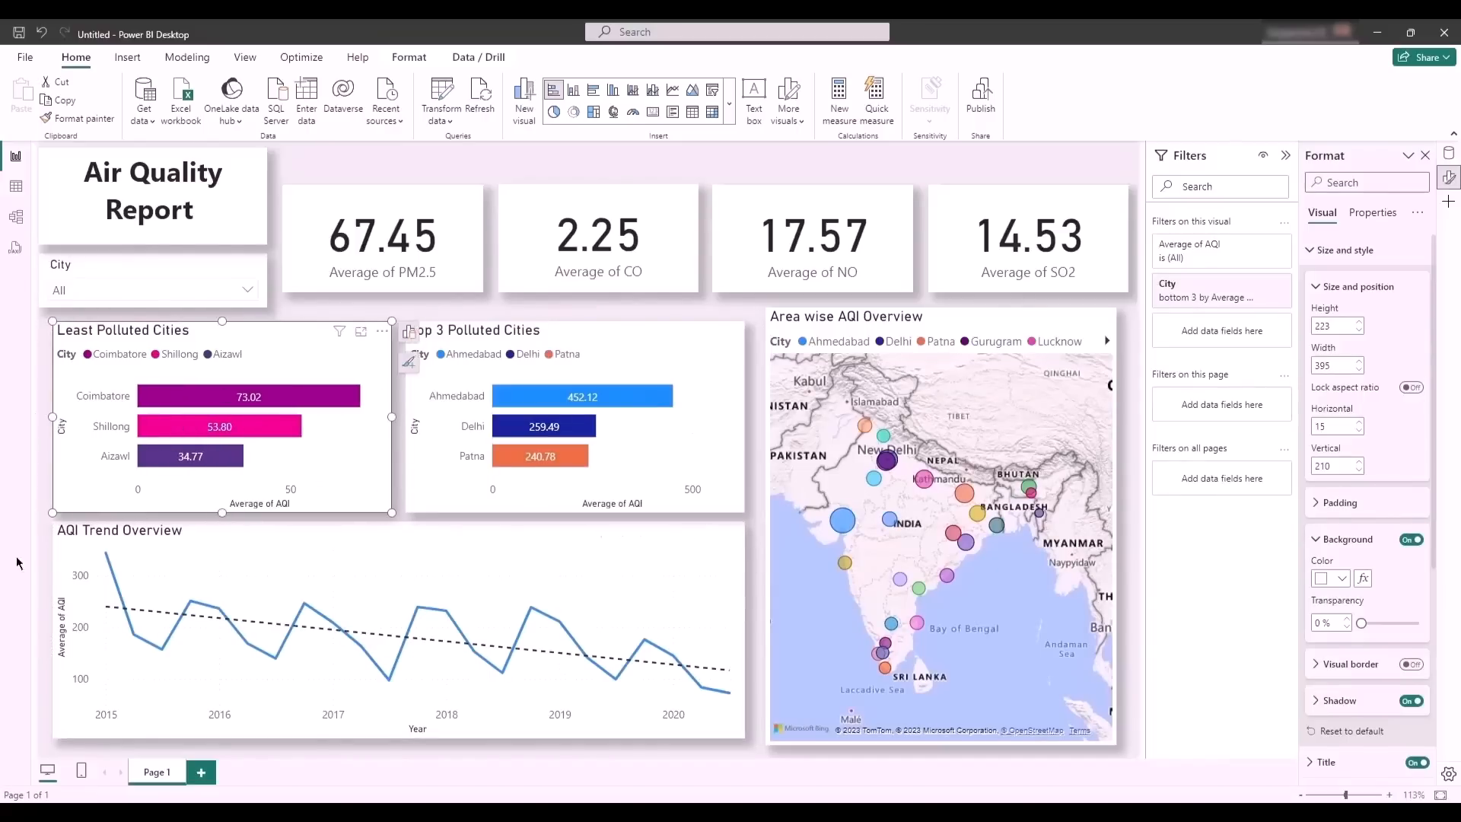
{"action": "left_click", "coordinate": [46, 583]}
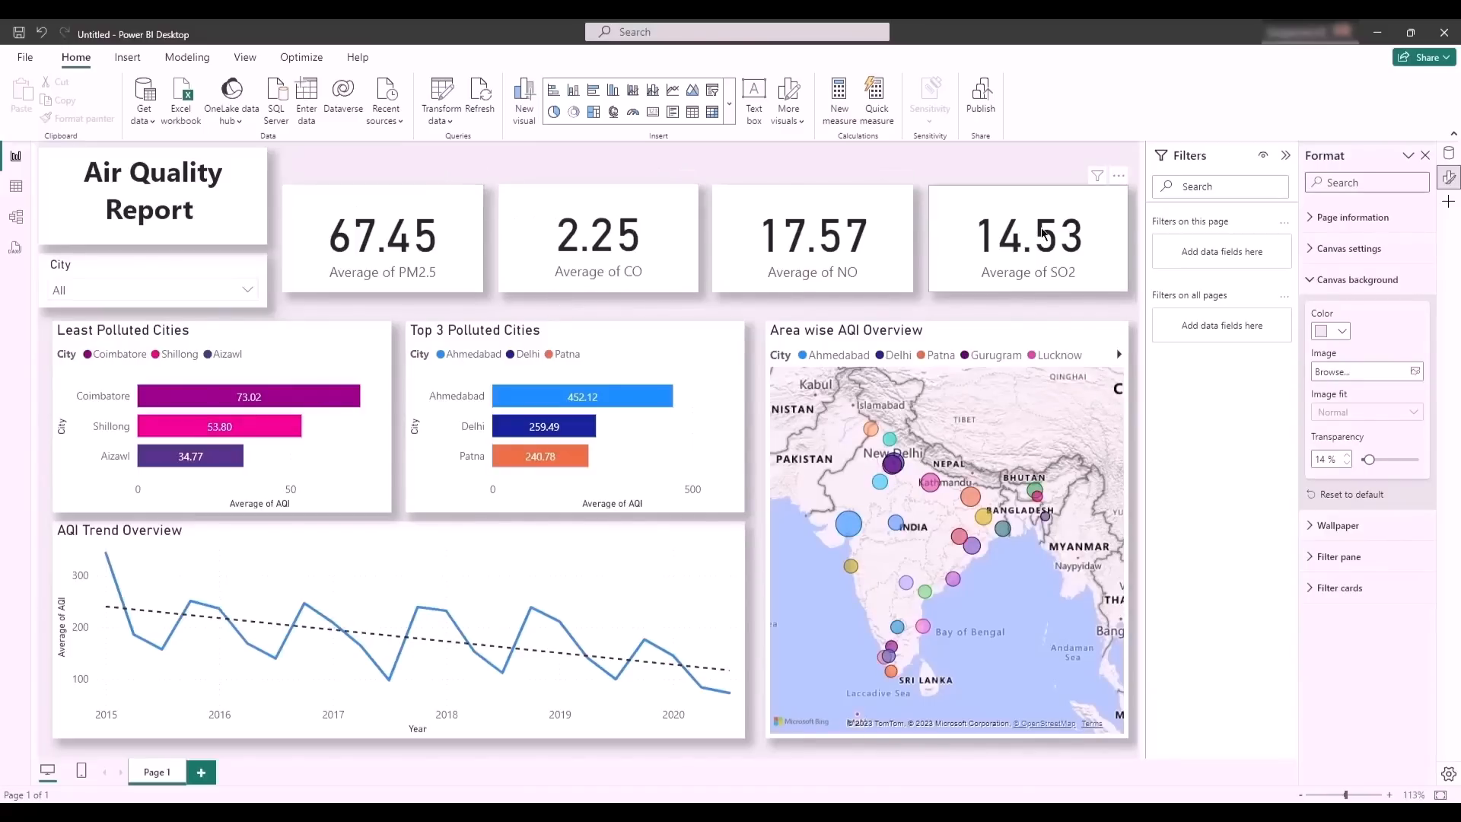
- Distribute the PM2.5, CO, NO and SO2 cards horizontally and align them to their middle
{"action": "left_click", "coordinate": [359, 204]}
{"action": "left_click", "coordinate": [573, 221], "text": "ctrl"}
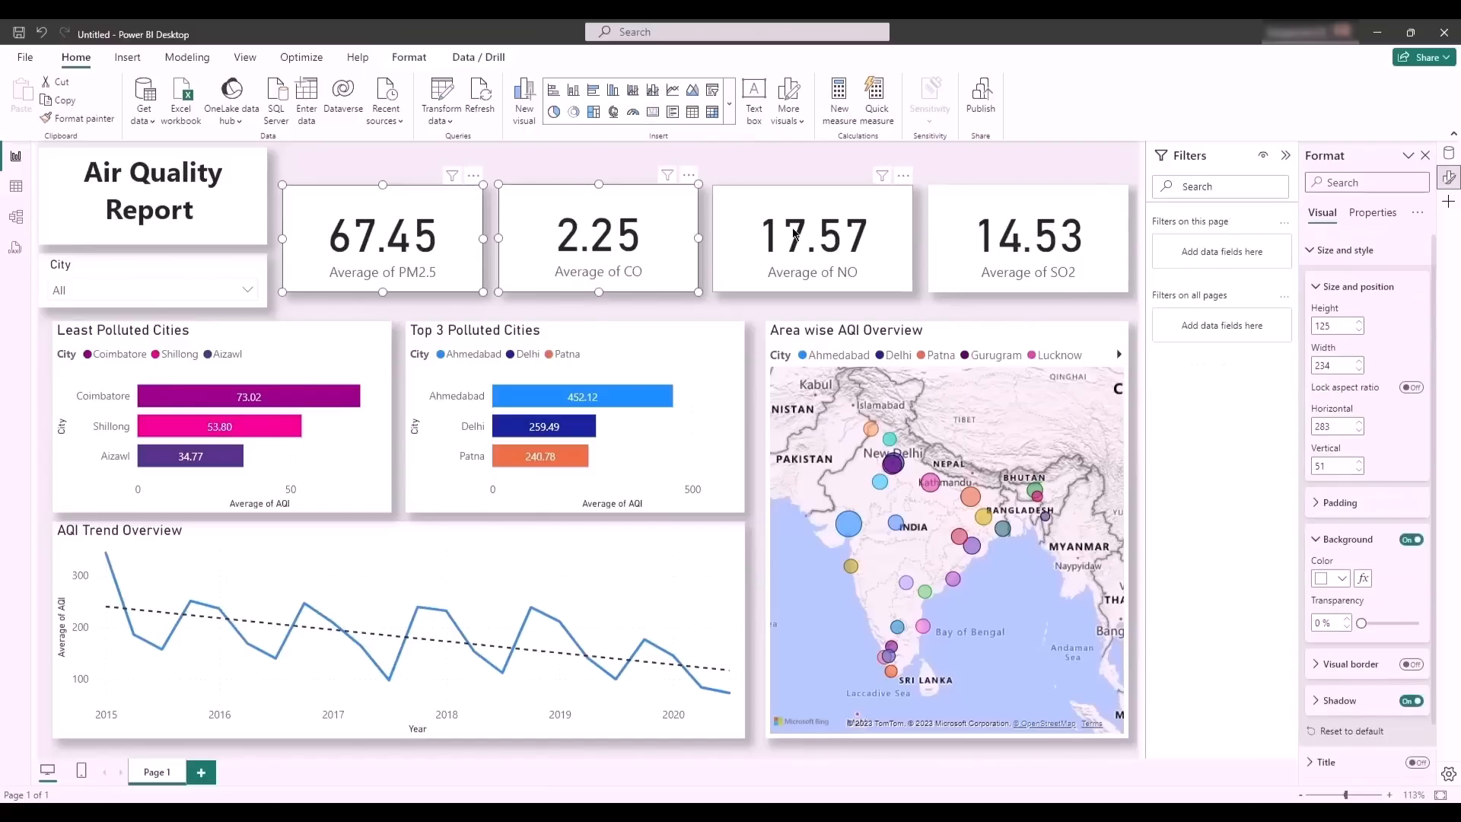
{"action": "left_click", "coordinate": [797, 236], "text": "ctrl"}
{"action": "left_click", "coordinate": [993, 242], "text": "ctrl"}
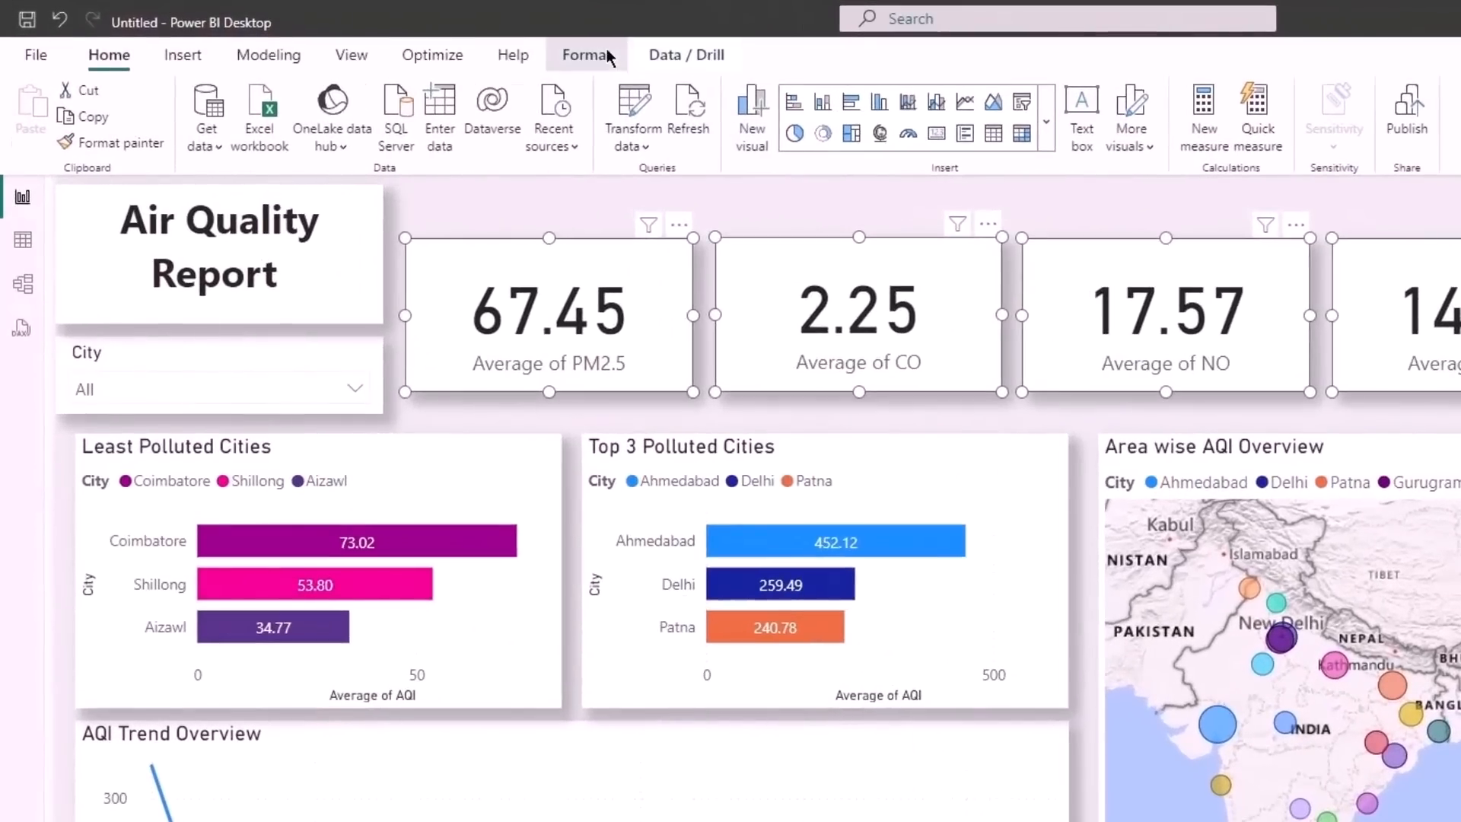
{"action": "left_click", "coordinate": [418, 54]}
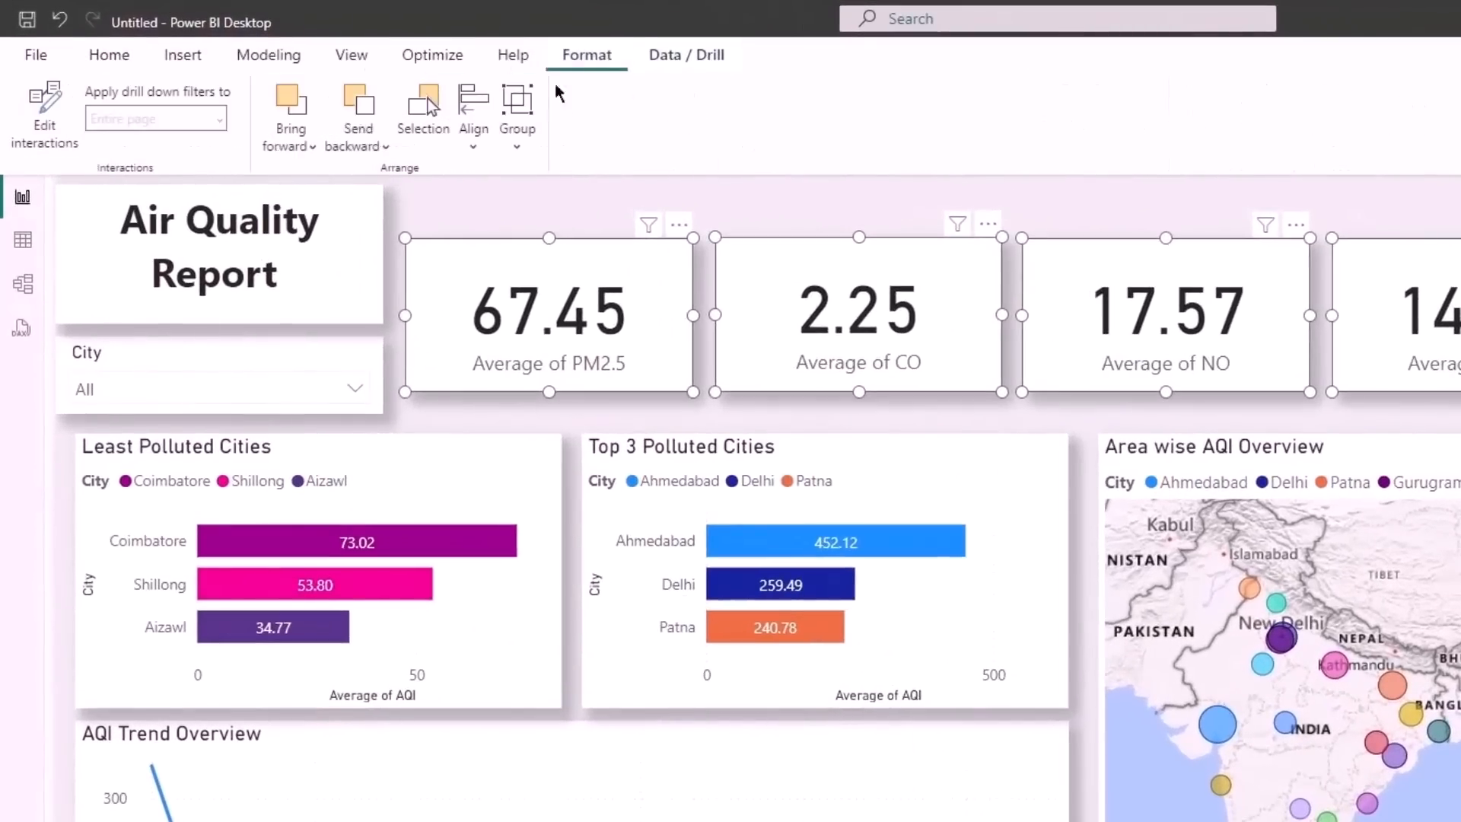
{"action": "left_click", "coordinate": [478, 140]}
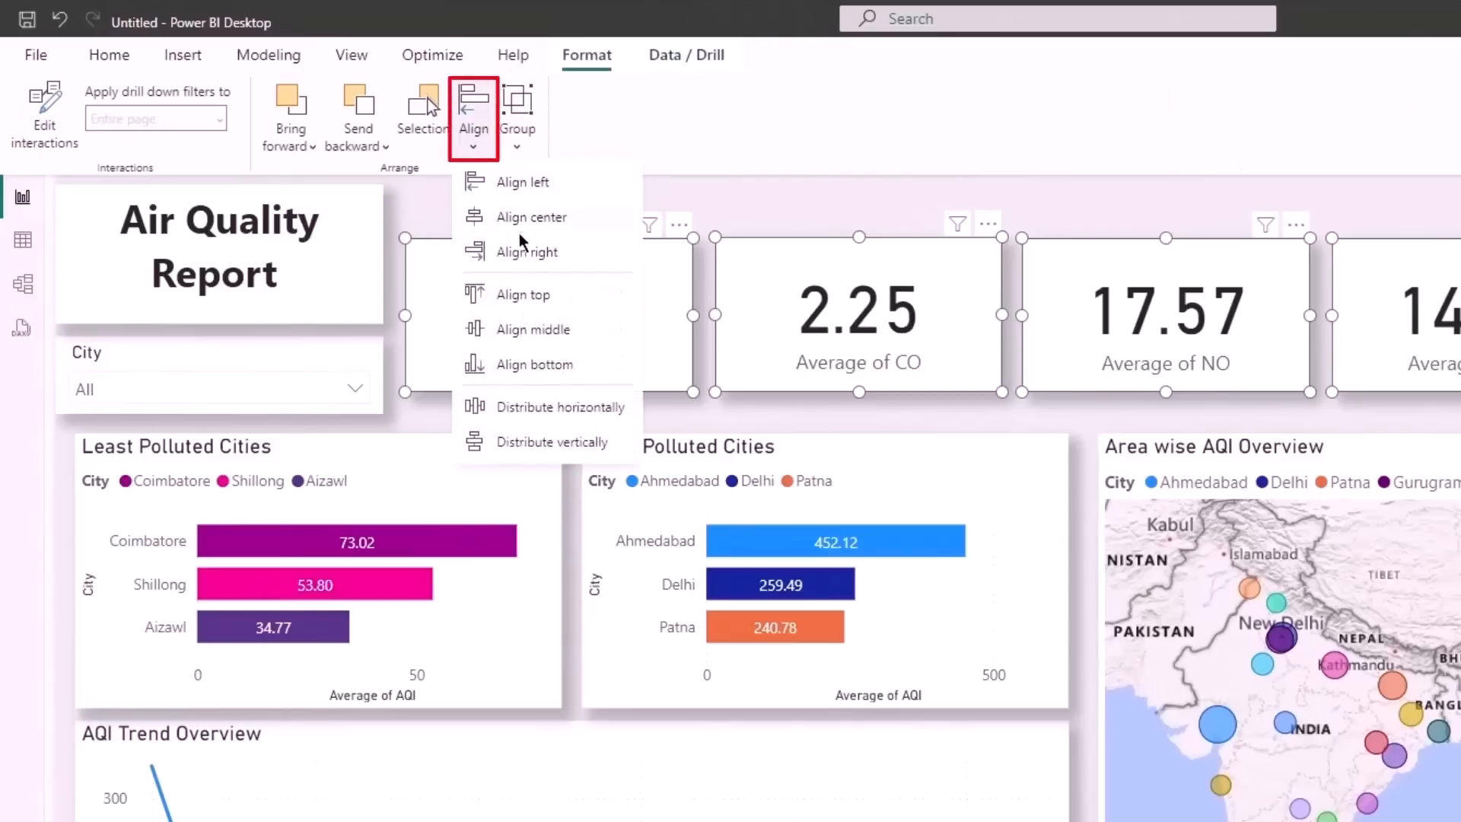
{"action": "left_click", "coordinate": [531, 407]}
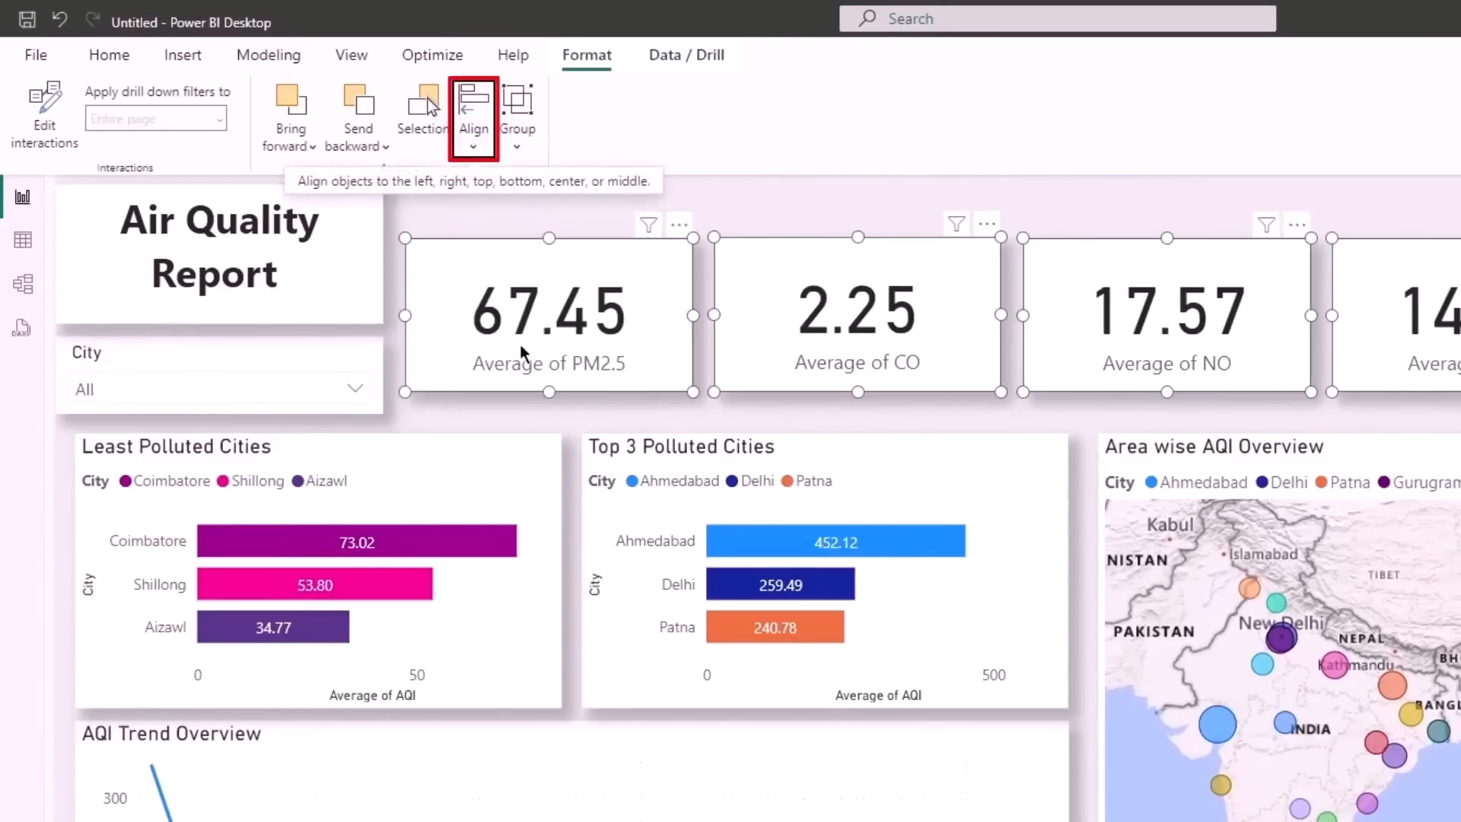
{"action": "left_click", "coordinate": [473, 159]}
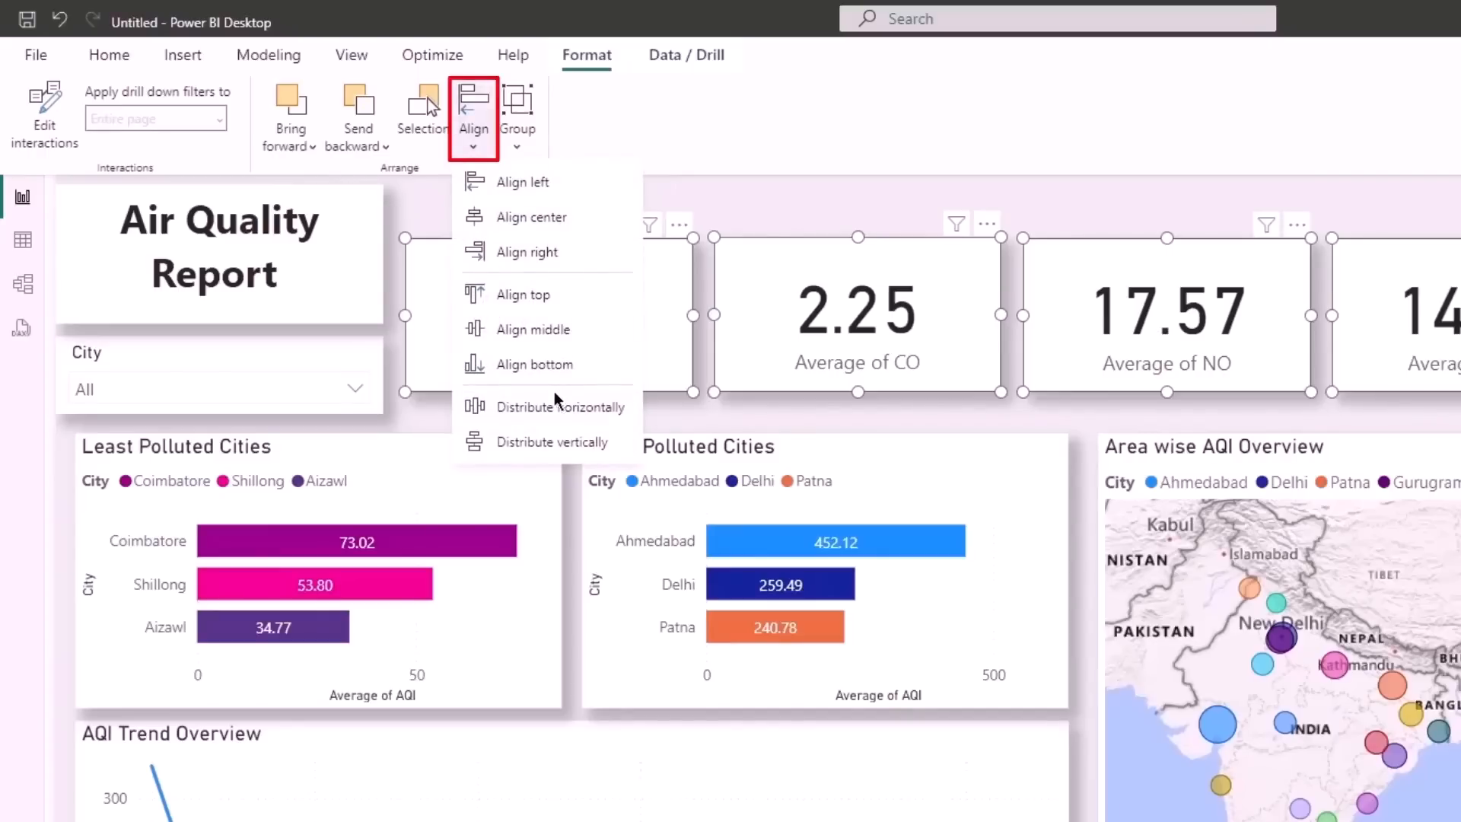
{"action": "left_click", "coordinate": [550, 329]}
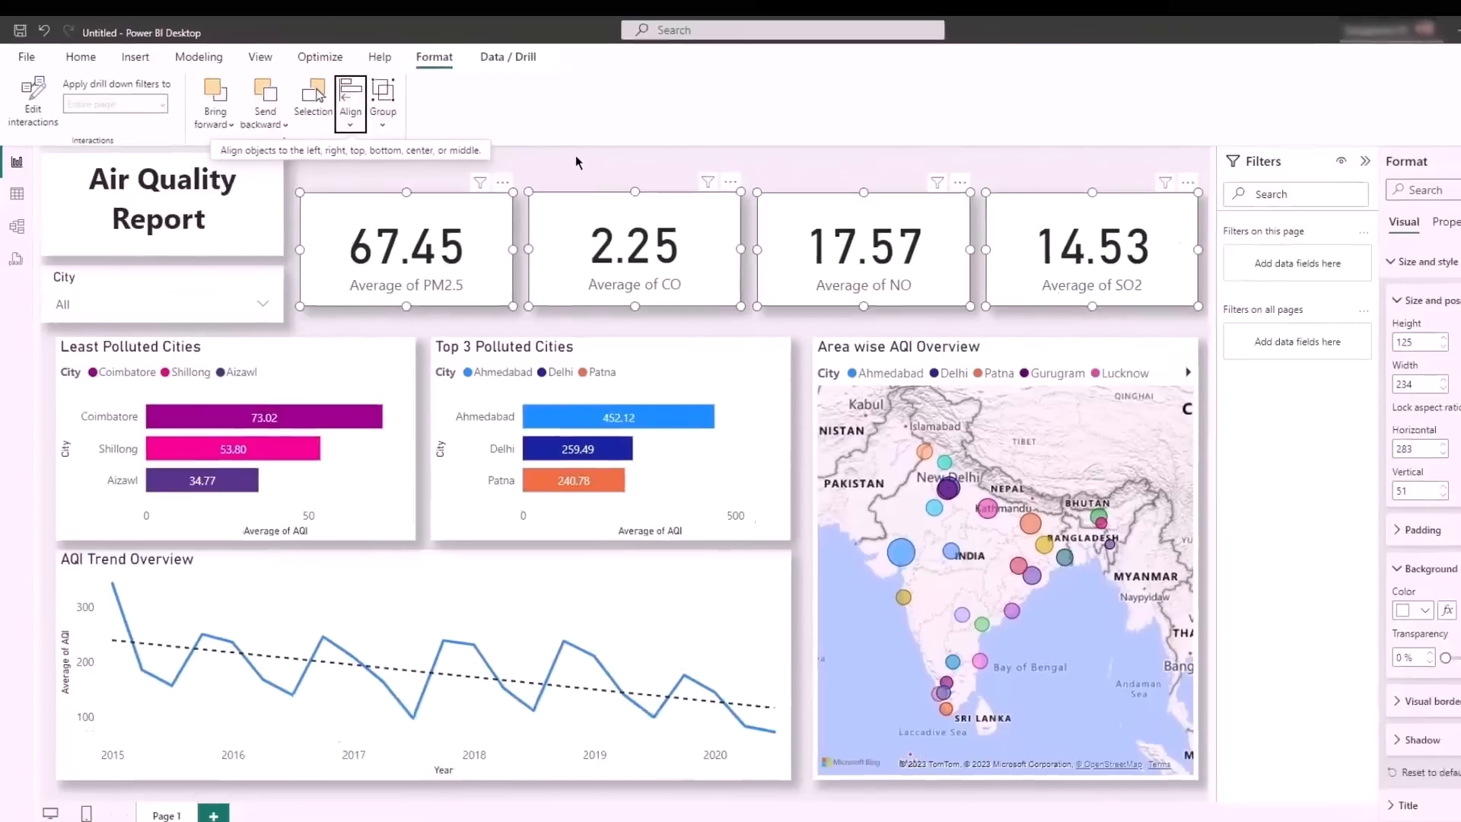
{"action": "left_click", "coordinate": [575, 156]}
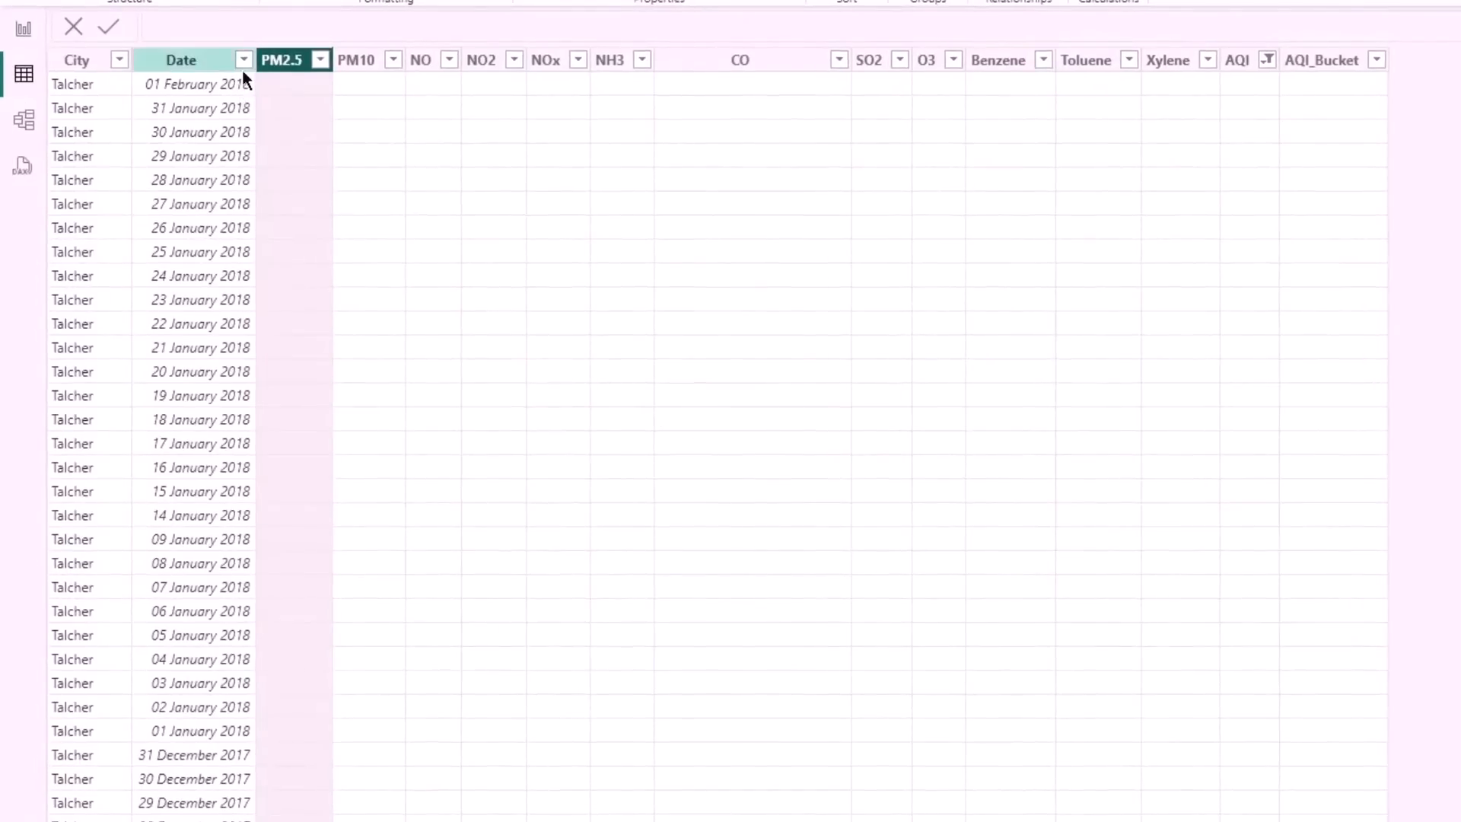
- Examine the range of dates in the Date column's filter list without filtering, and return to the report page
{"action": "left_click", "coordinate": [242, 60]}
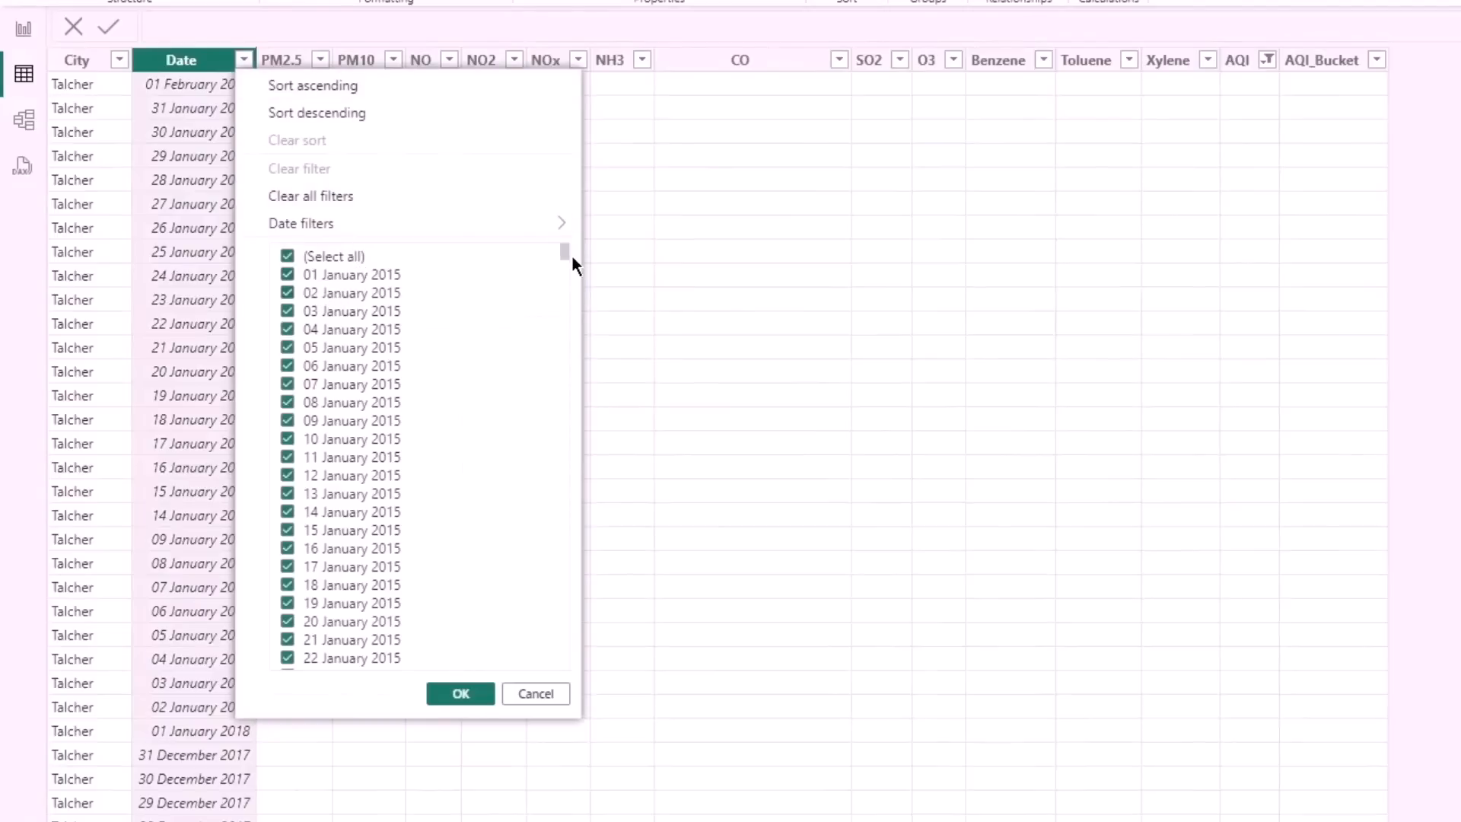
{"action": "left_click_drag", "start_coordinate": [565, 248], "coordinate": [536, 667]}
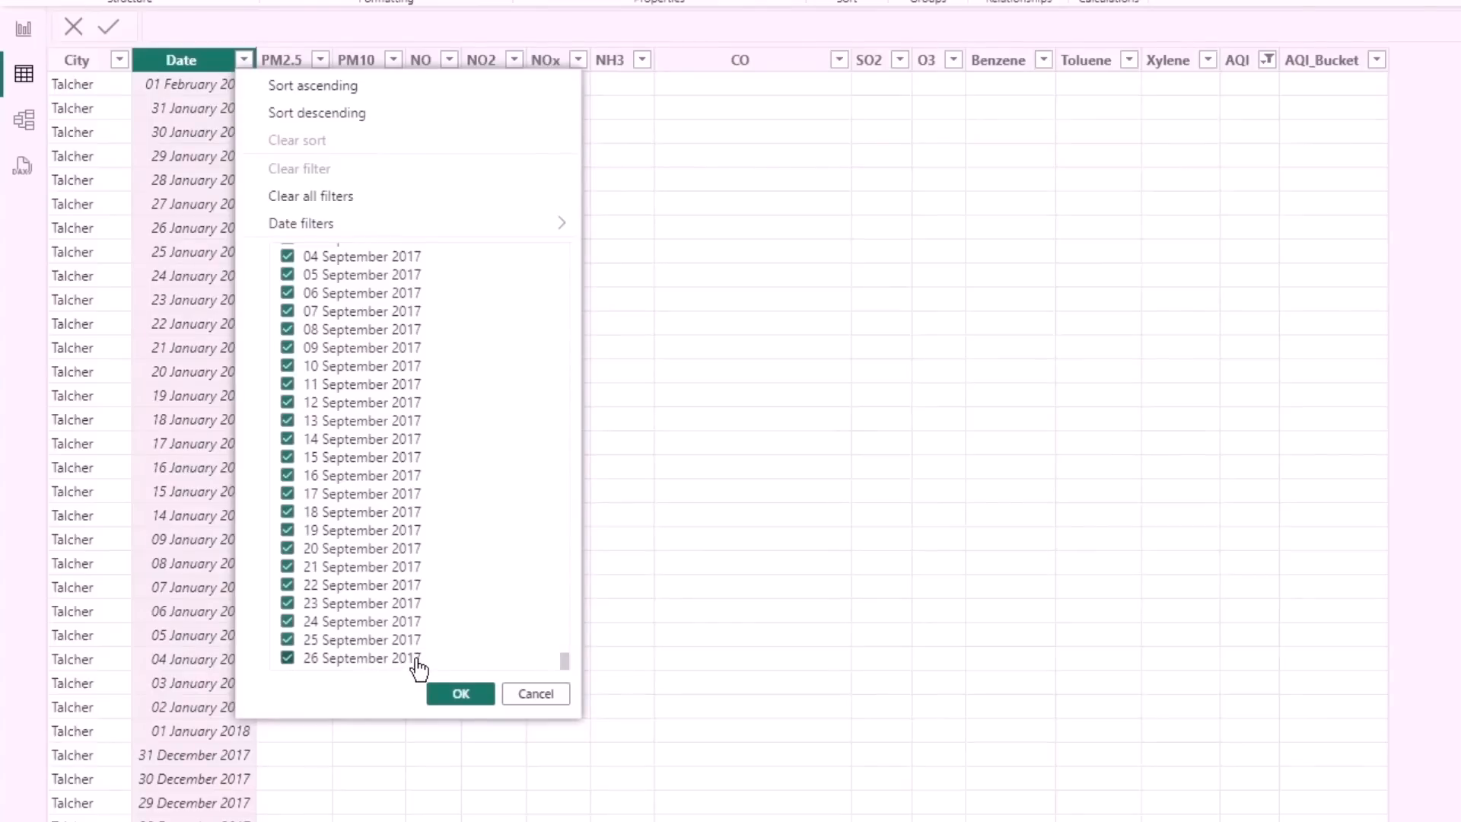
{"action": "left_click", "coordinate": [536, 693]}
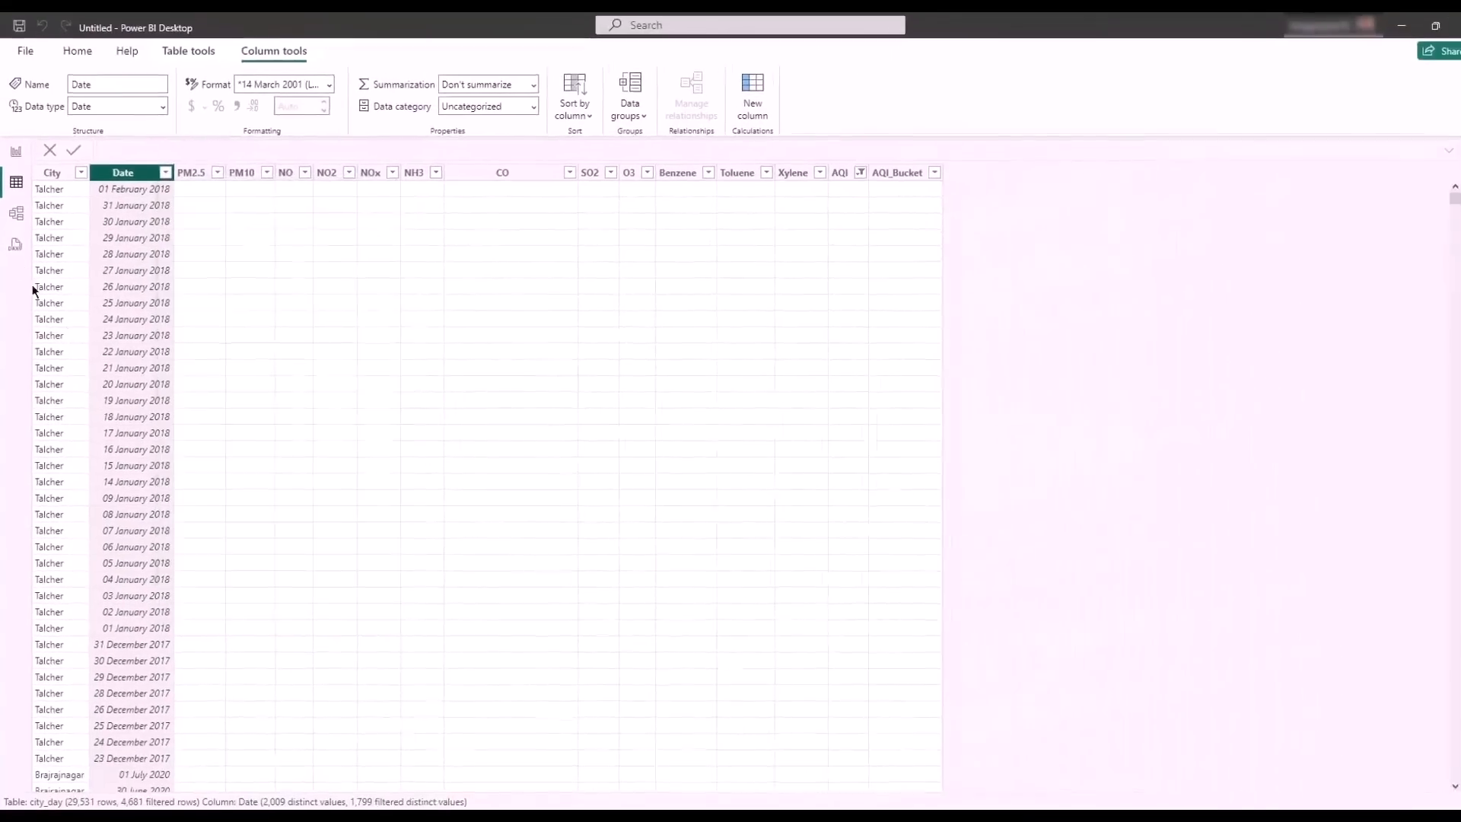
{"action": "left_click", "coordinate": [24, 28]}
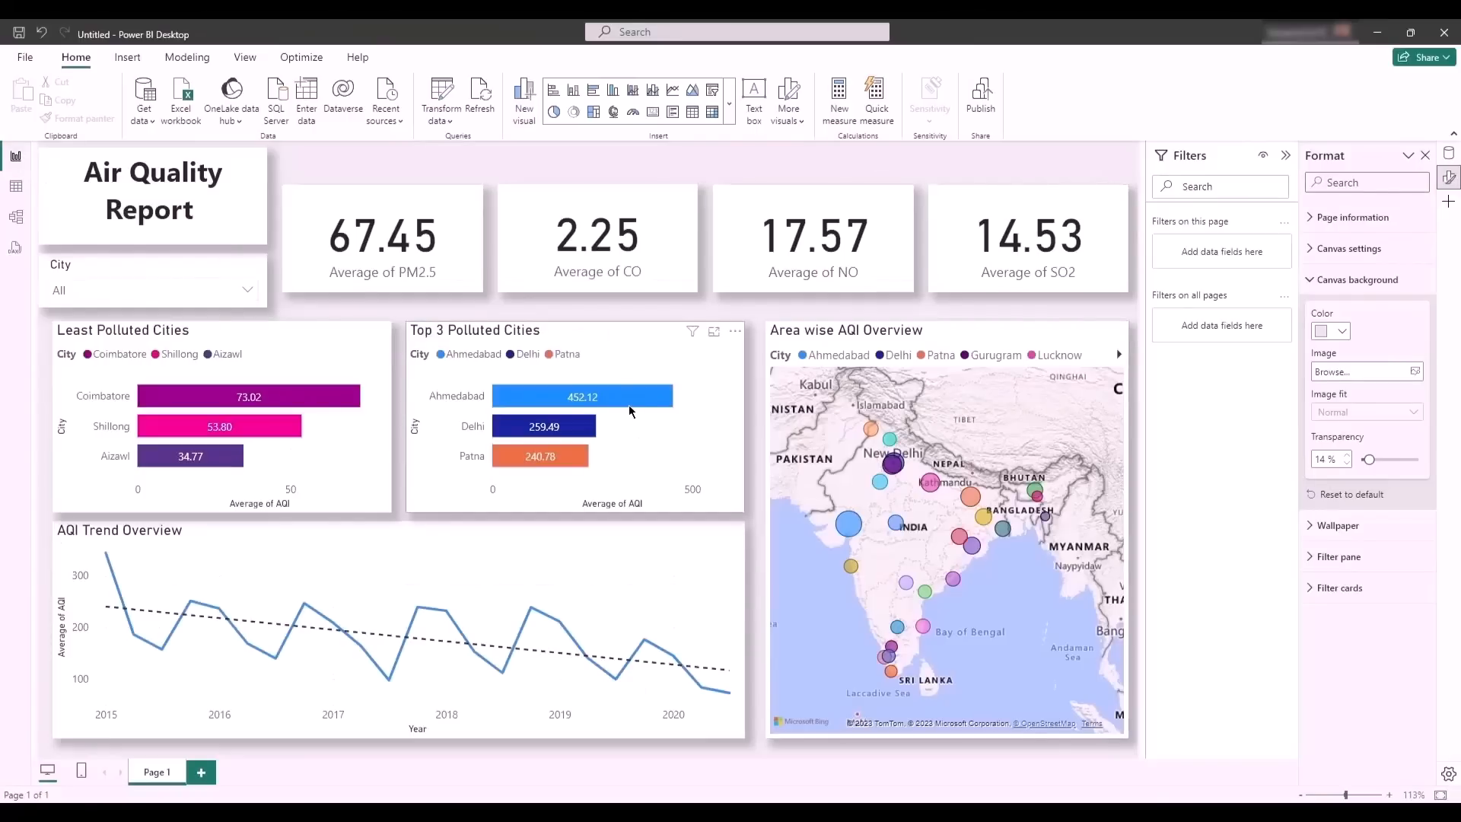
- Create the measure MAX Date = "Last Refresh Date" & MAX(city_day[Date])
{"action": "mouse_move", "coordinate": [630, 411]}
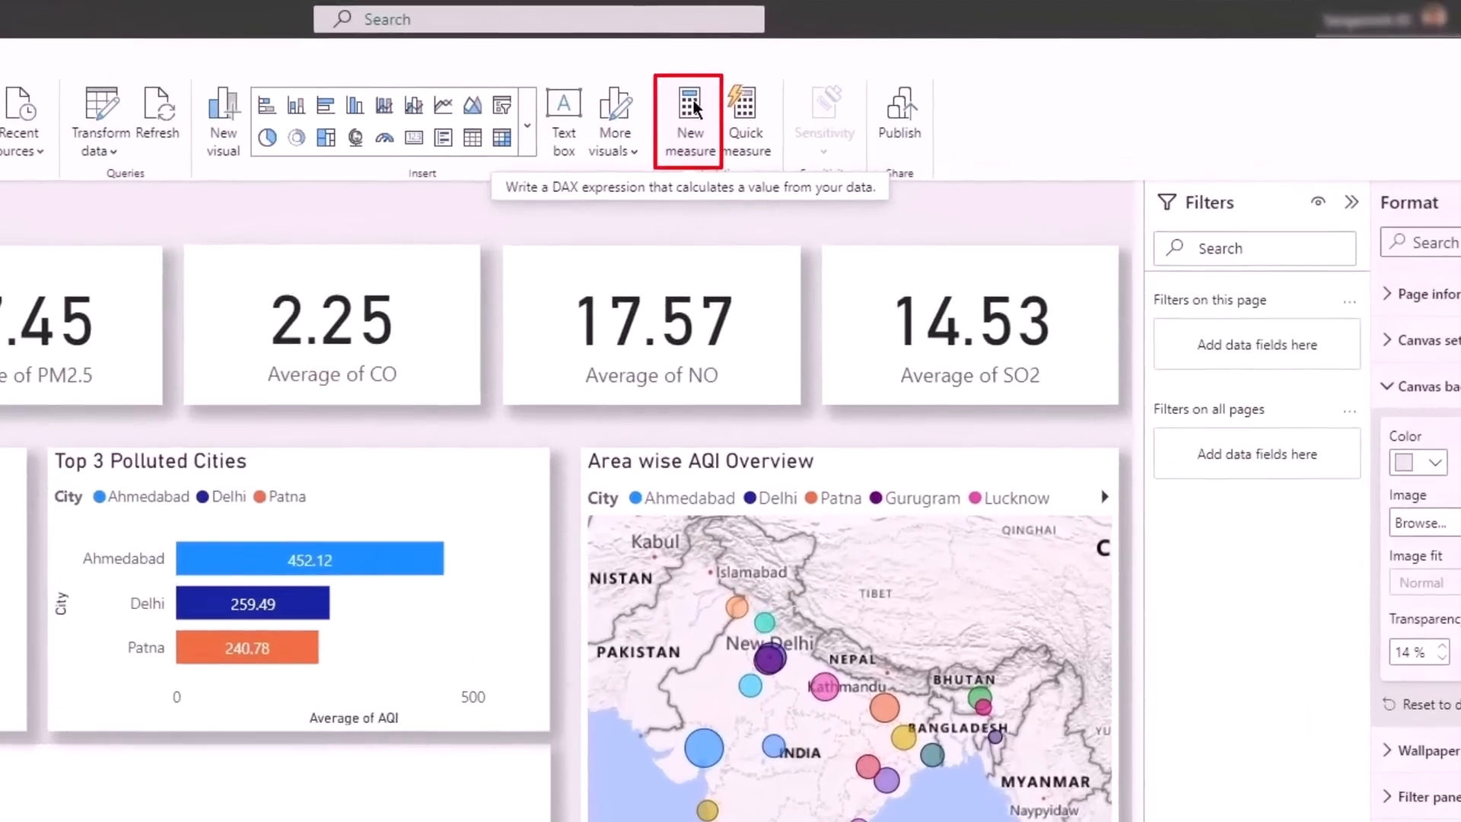
{"action": "left_click", "coordinate": [691, 106]}
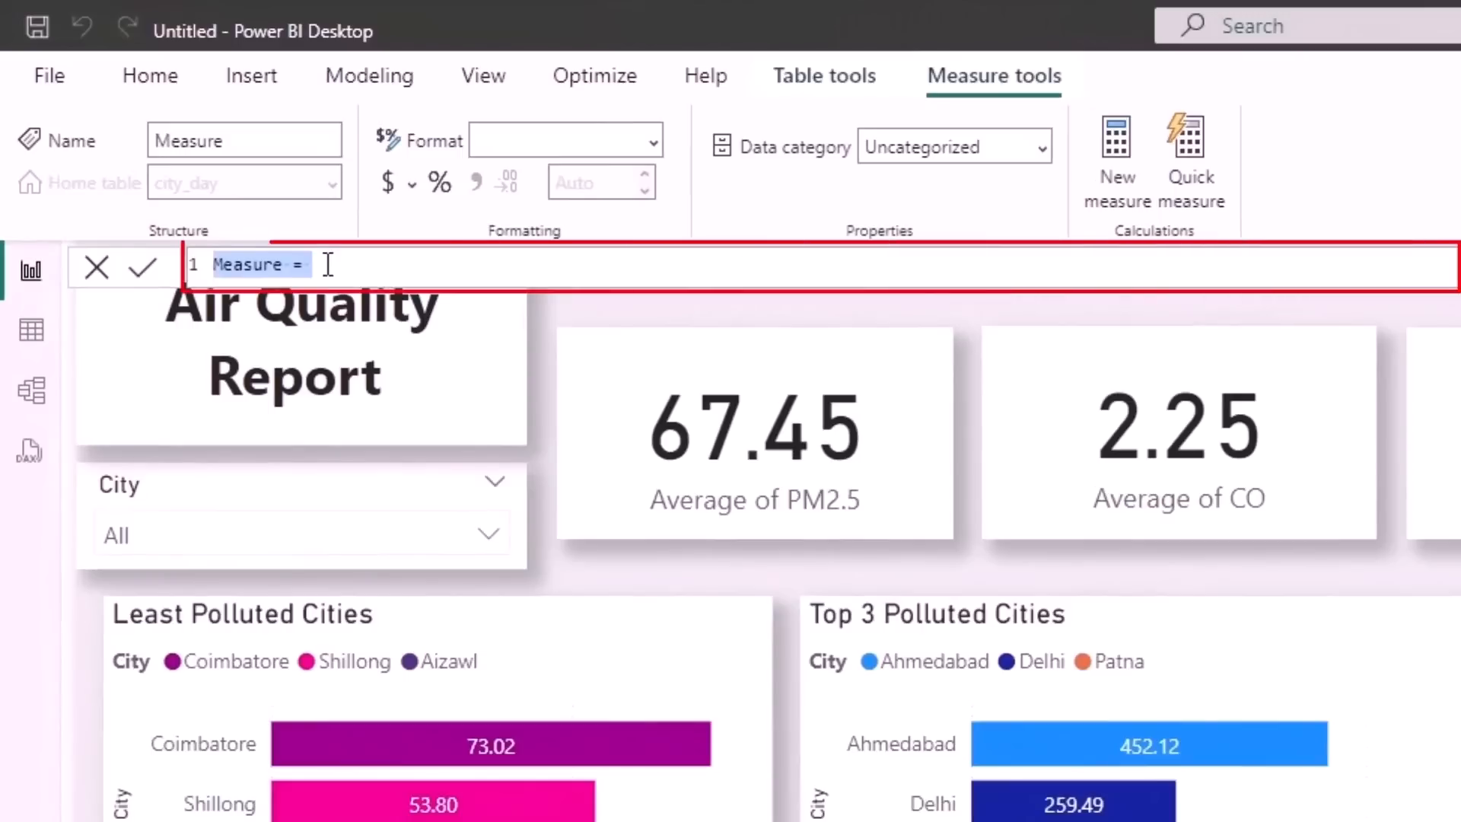
{"action": "type", "text": "MAX "}
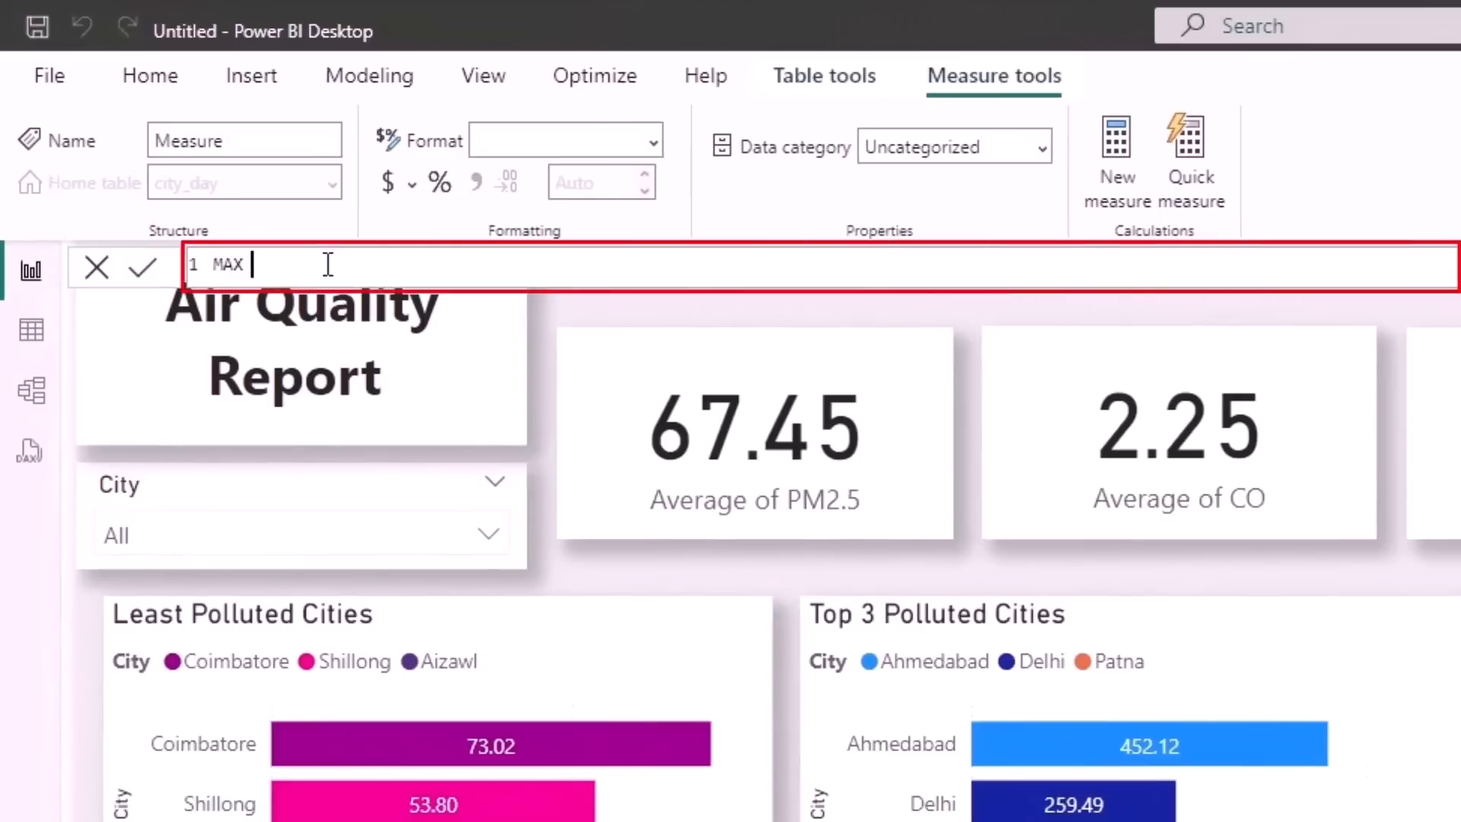
{"action": "type", "text": "Date = \"Last Re"}
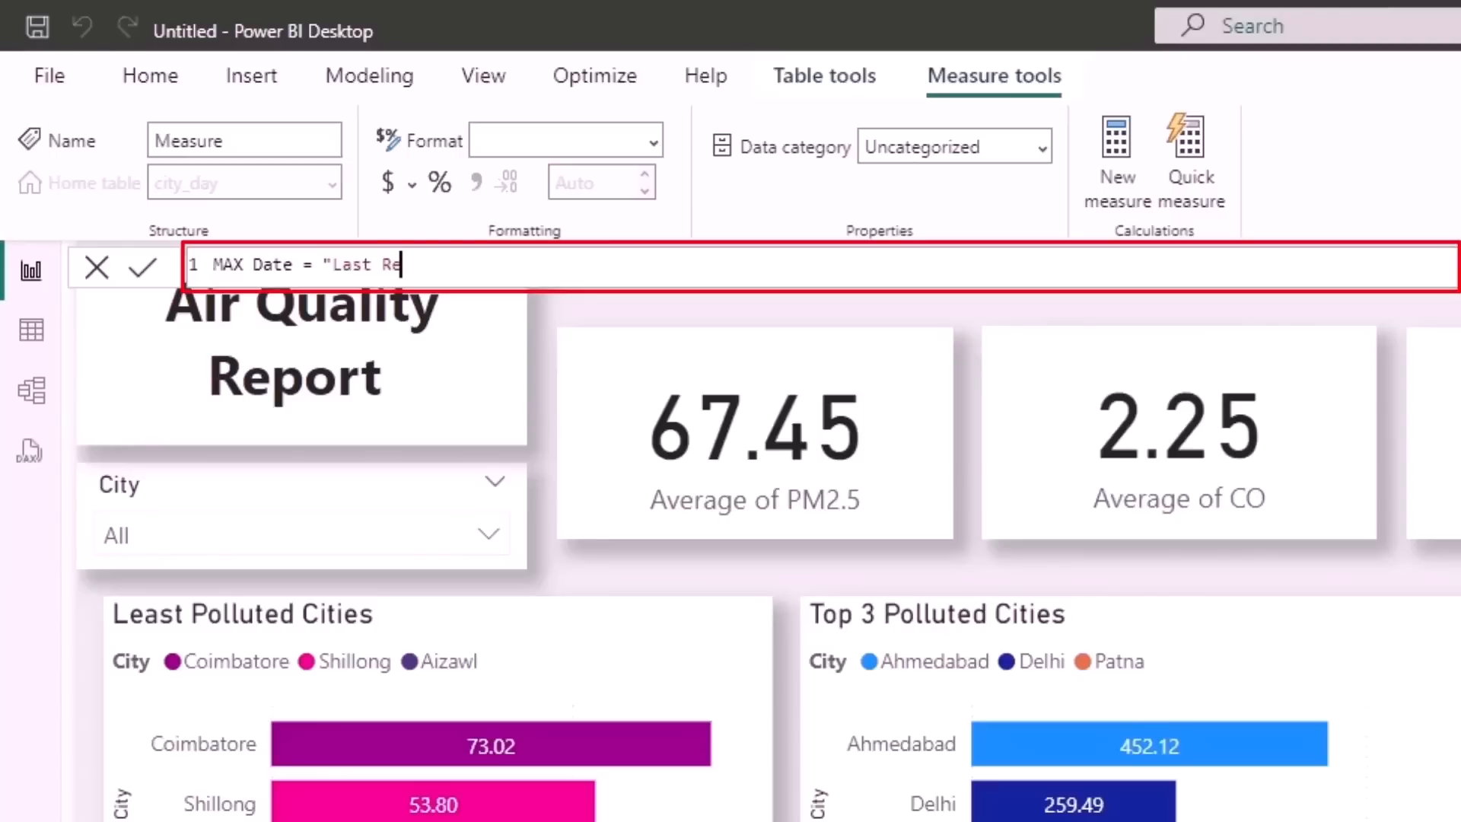
{"action": "type", "text": "fresh Date\" "}
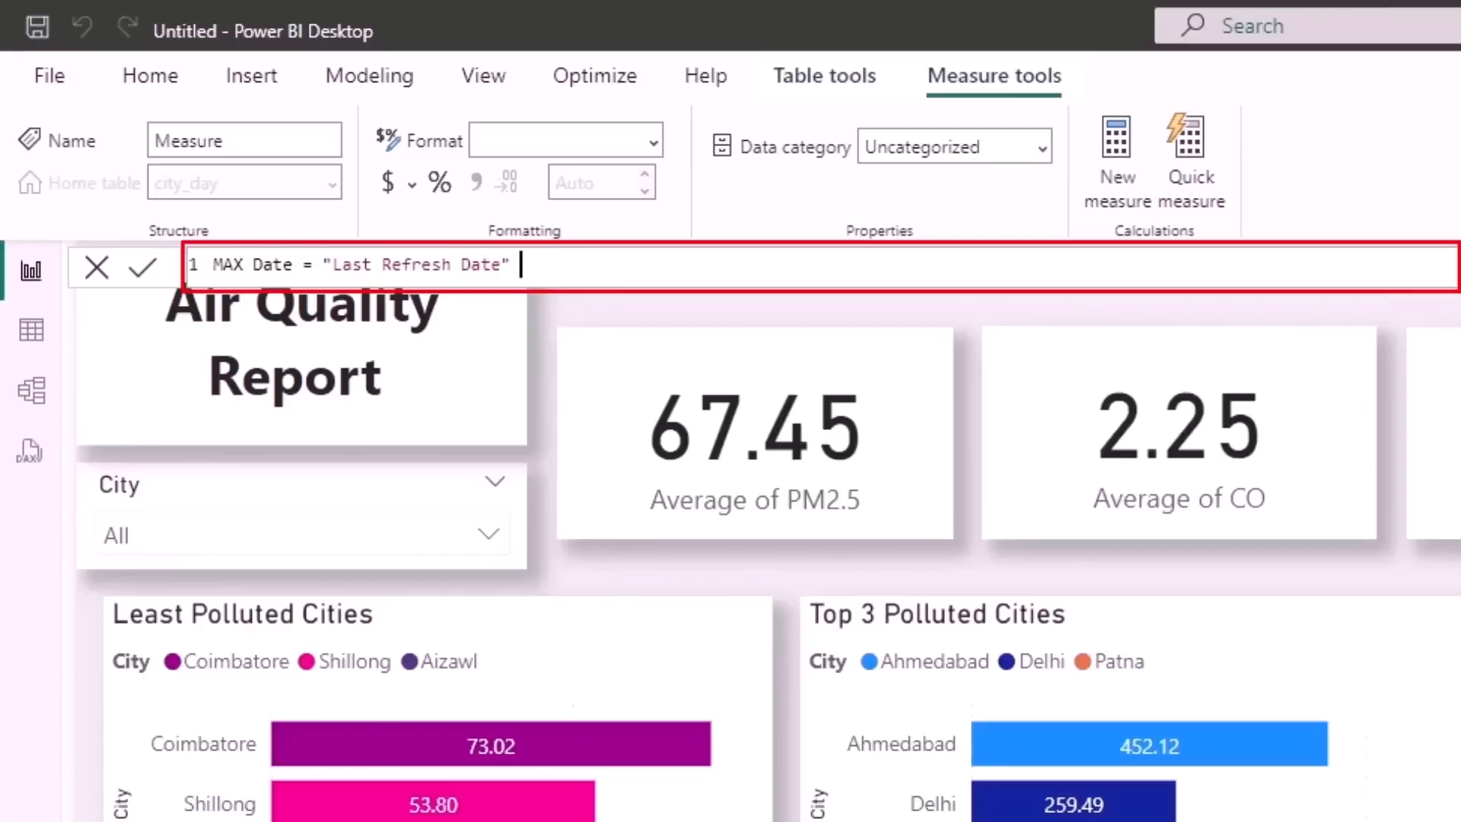
{"action": "type", "text": "& MAX(Da"}
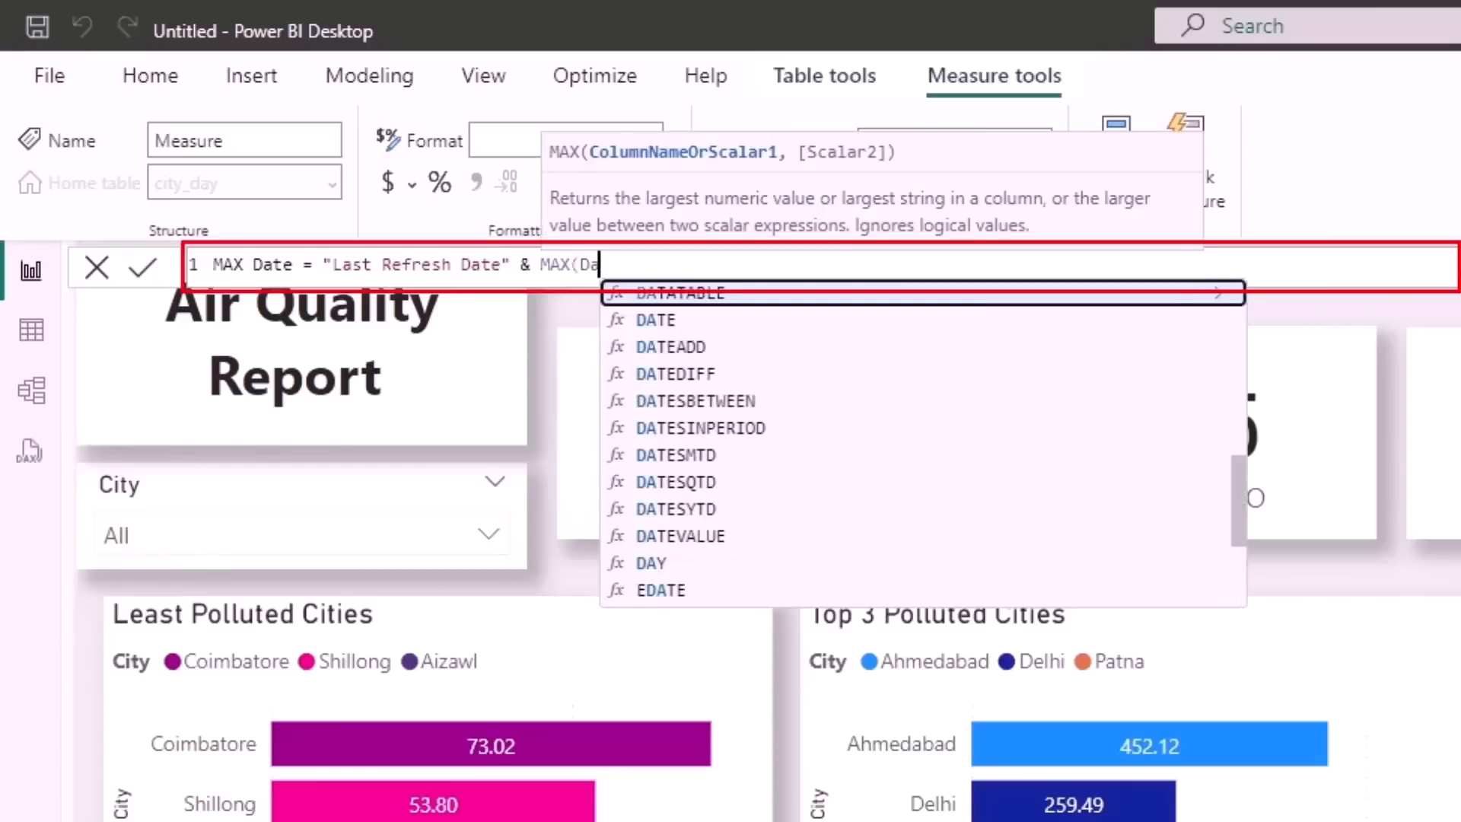
{"action": "type", "text": "te"}
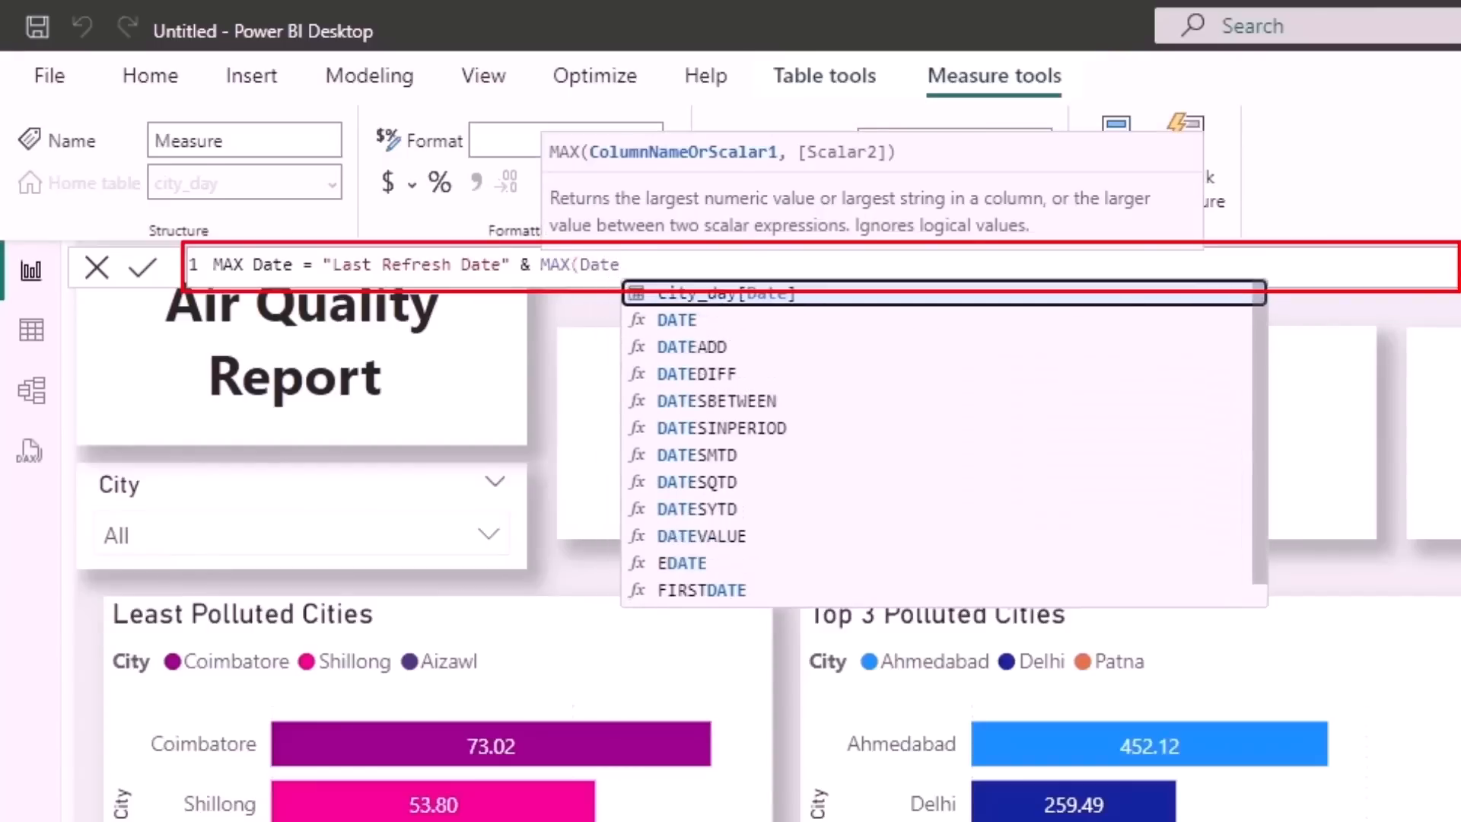
{"action": "key", "text": "Tab"}
{"action": "type", "text": ")"}
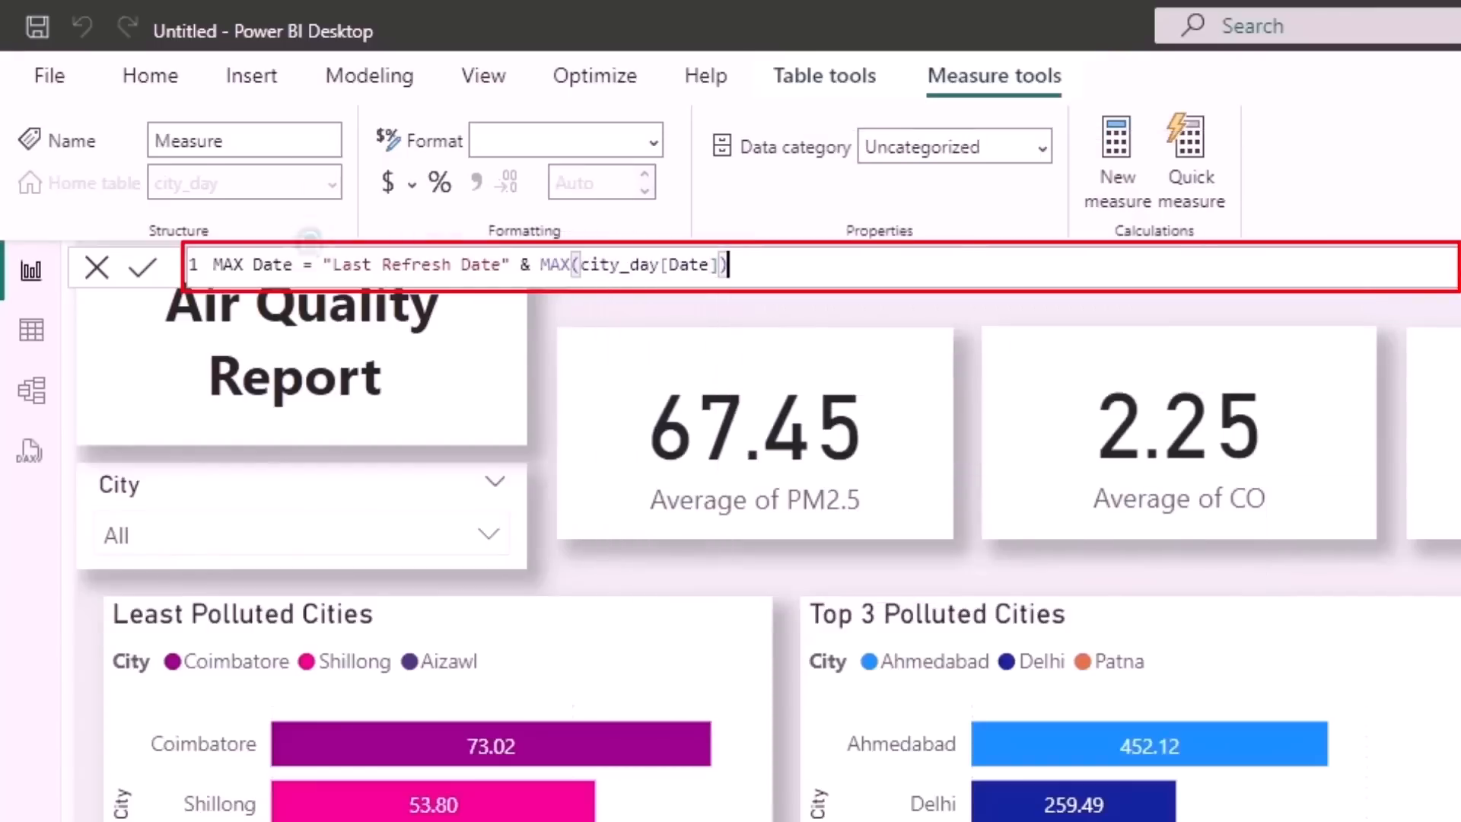
{"action": "key", "text": "Return"}
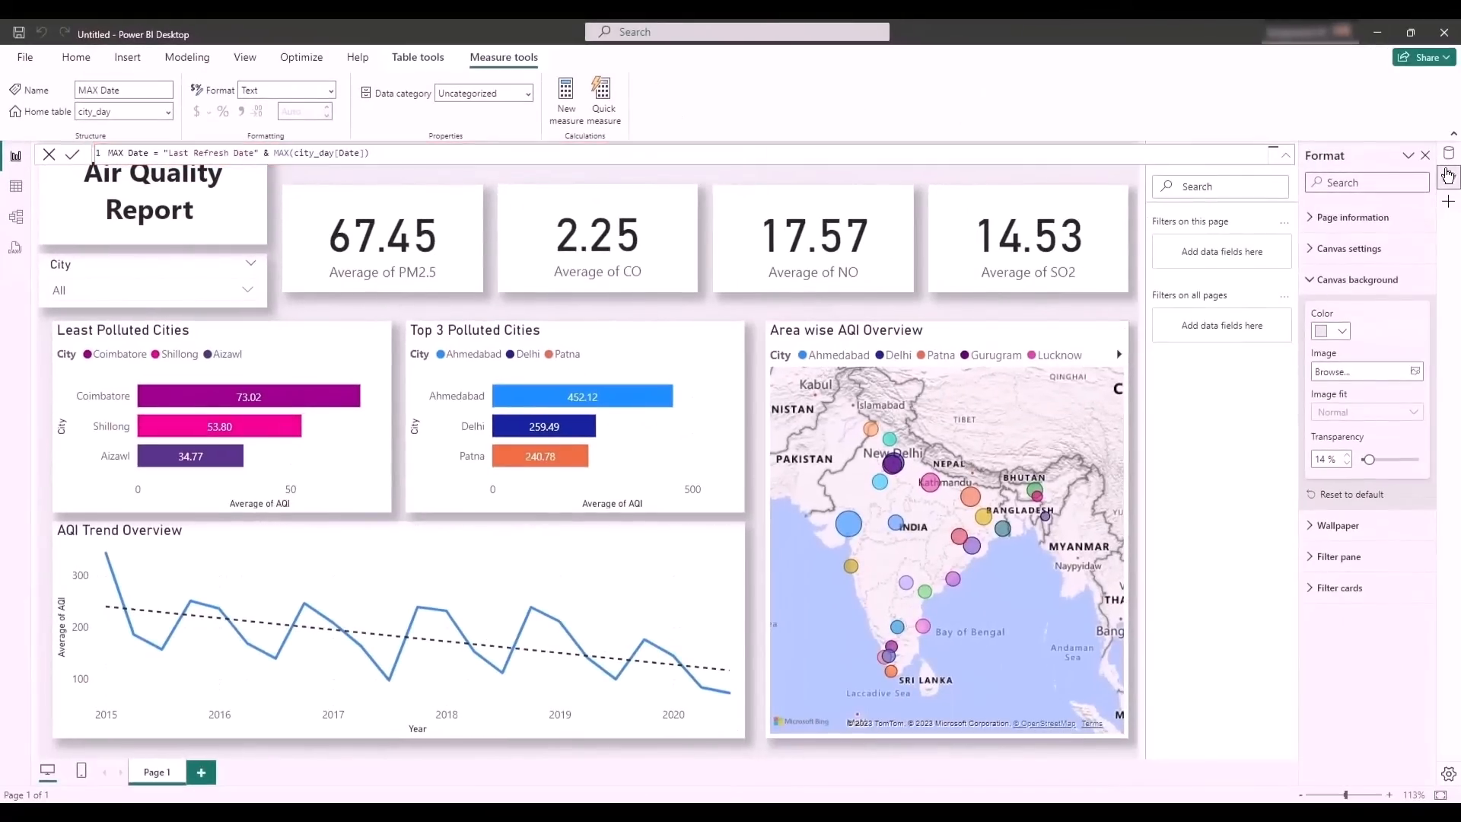
- Add the MAX Date measure to the page as a card above the SO2 card, sized about 250 wide and 50 high
{"action": "left_click", "coordinate": [1450, 154]}
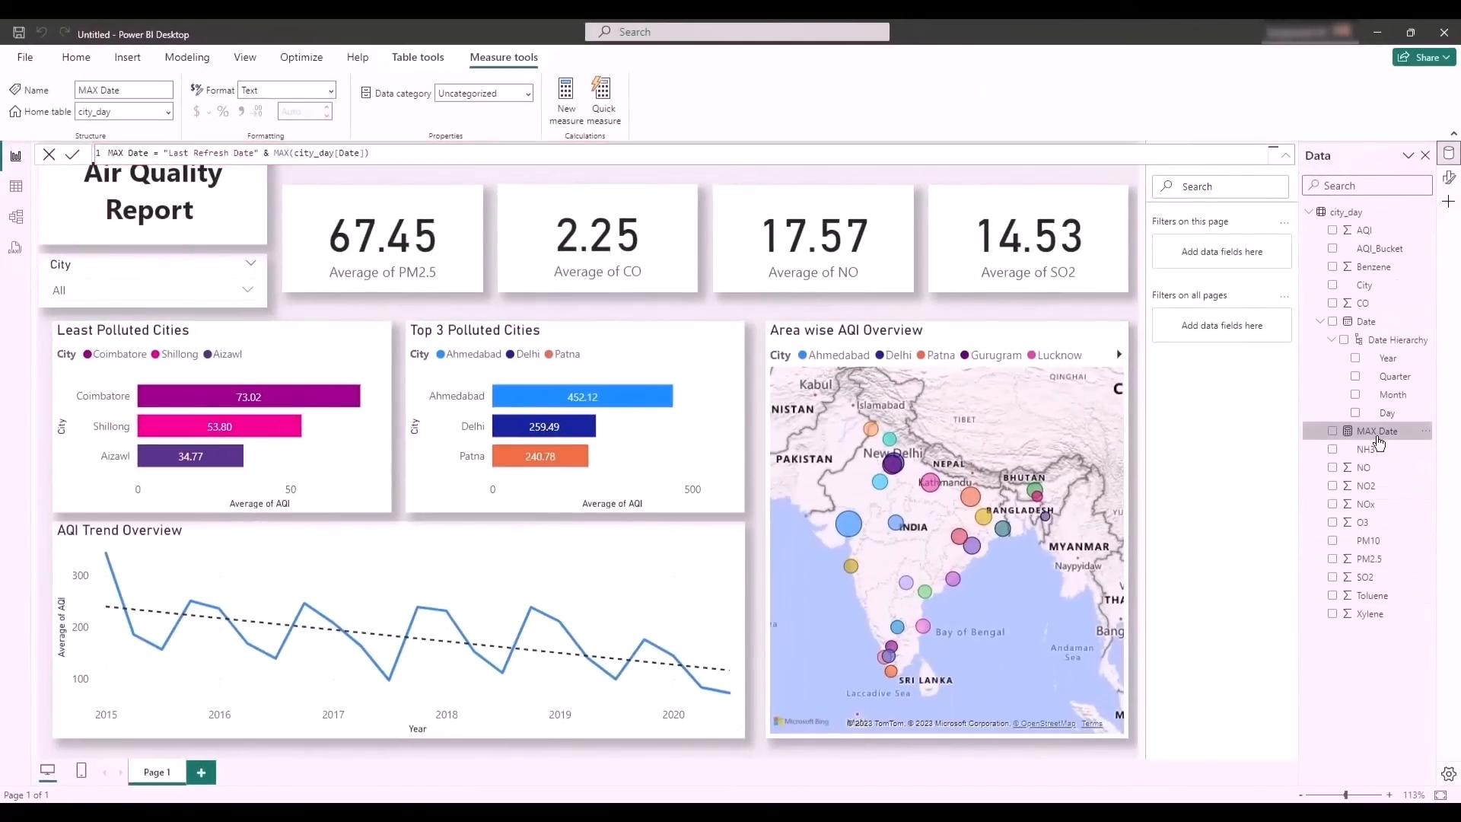
{"action": "left_click_drag", "start_coordinate": [1379, 443], "coordinate": [943, 196]}
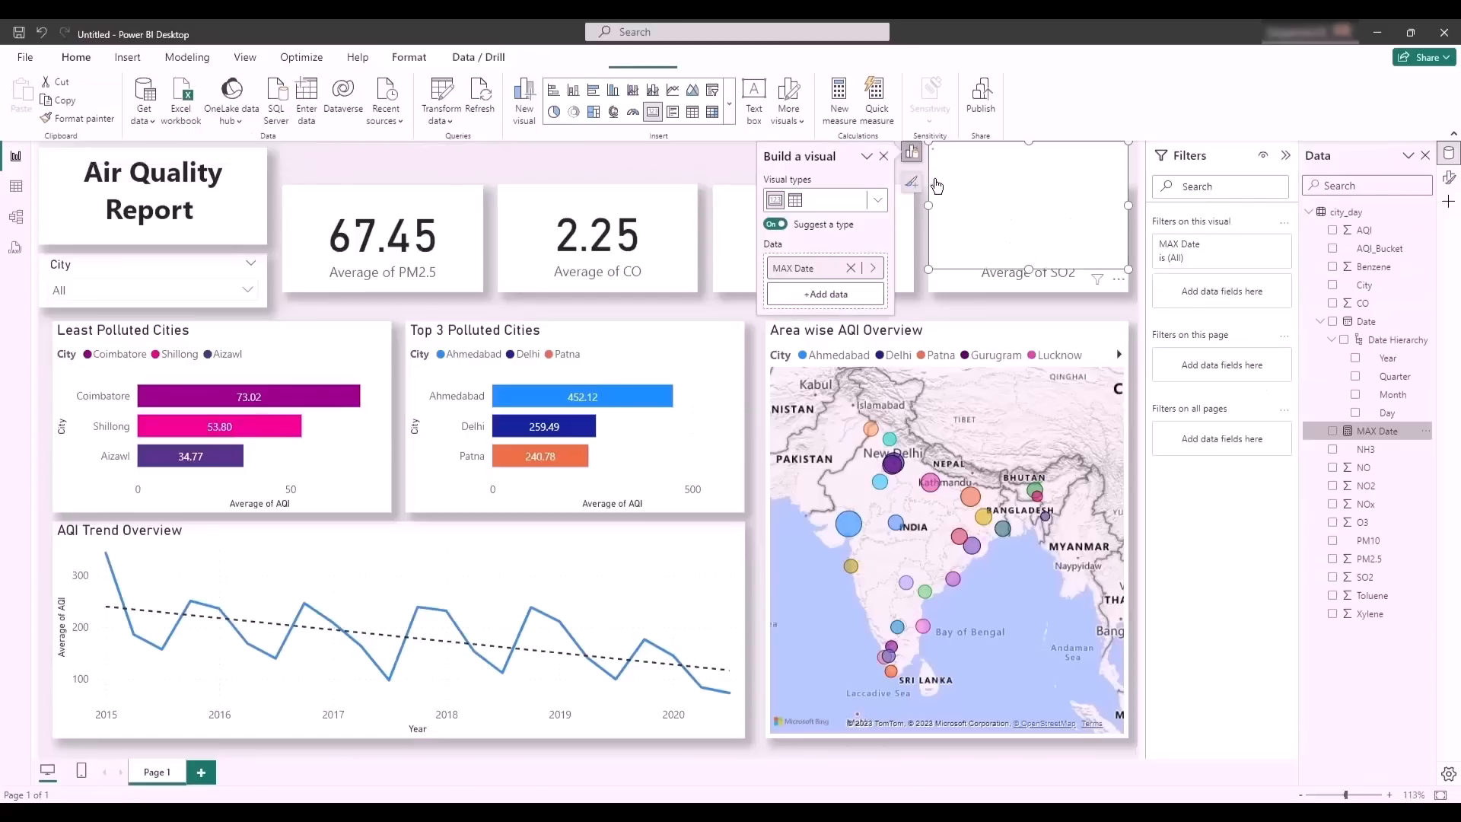
{"action": "left_click_drag", "start_coordinate": [928, 268], "coordinate": [914, 185]}
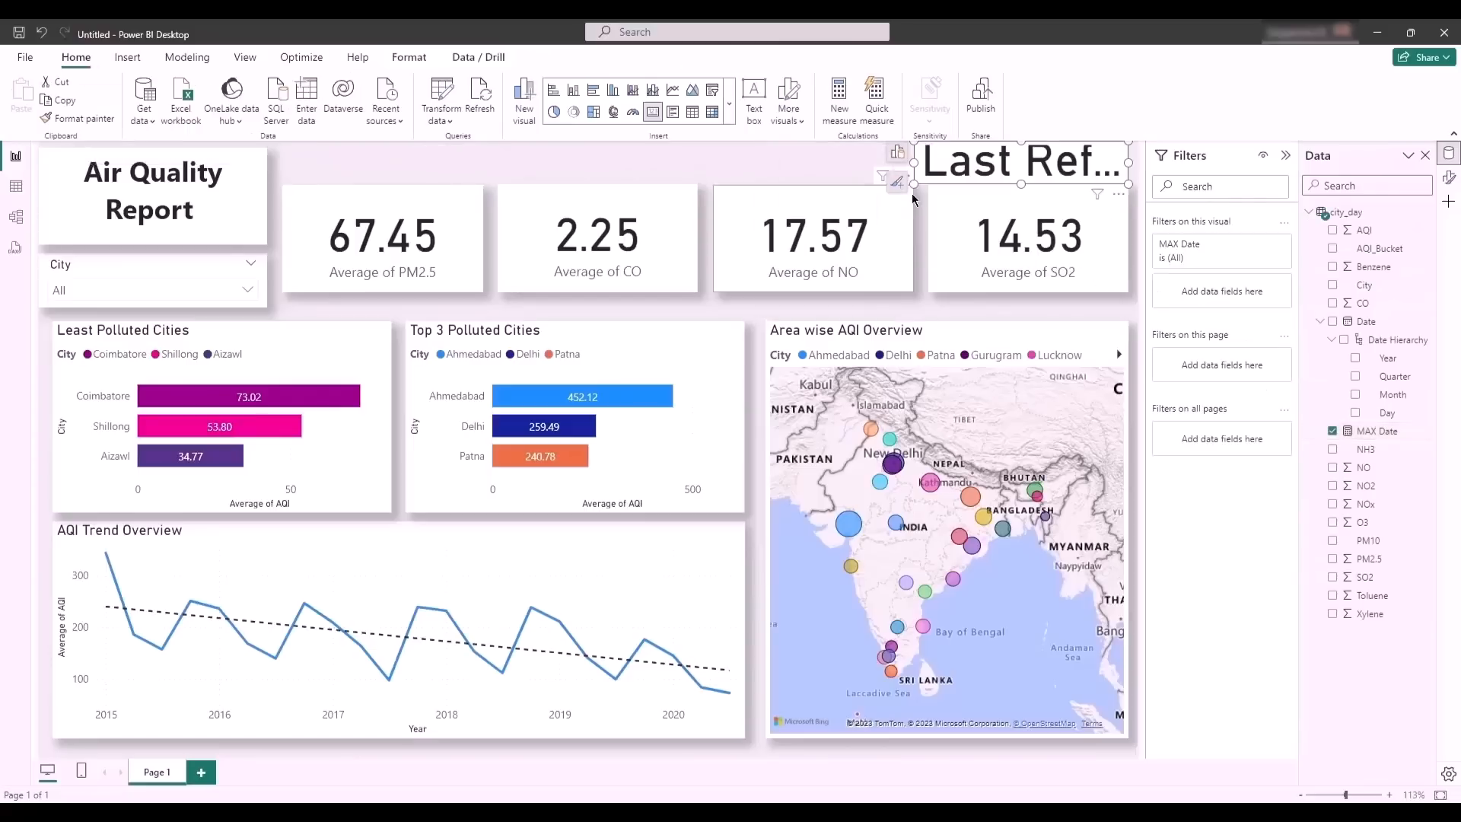
- Set the MAX Date card's callout value font size to 13 and turn off its category label
{"action": "left_click", "coordinate": [1450, 180]}
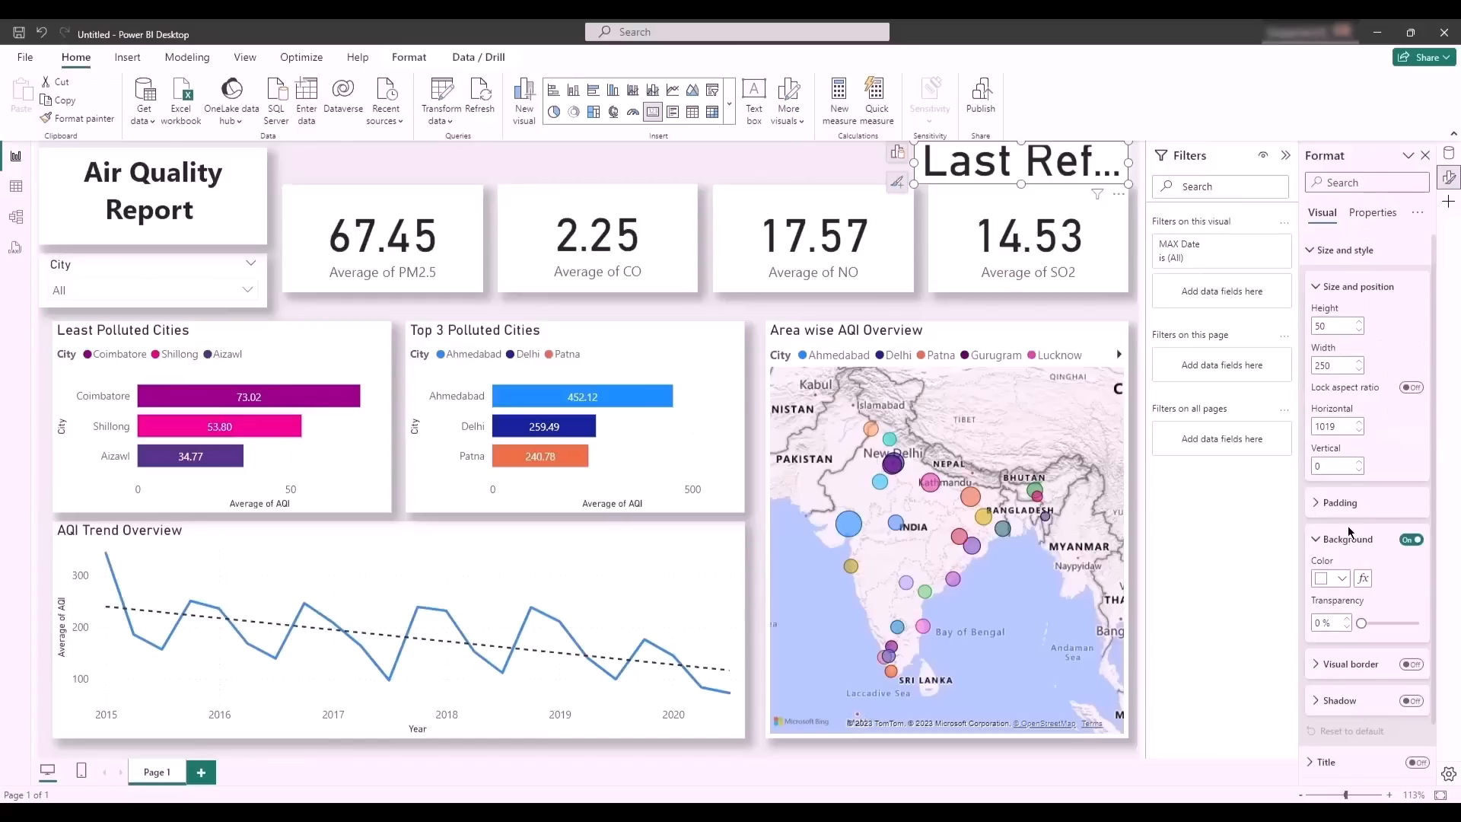
{"action": "scroll", "coordinate": [1354, 536], "scroll_direction": "down", "scroll_amount": 1}
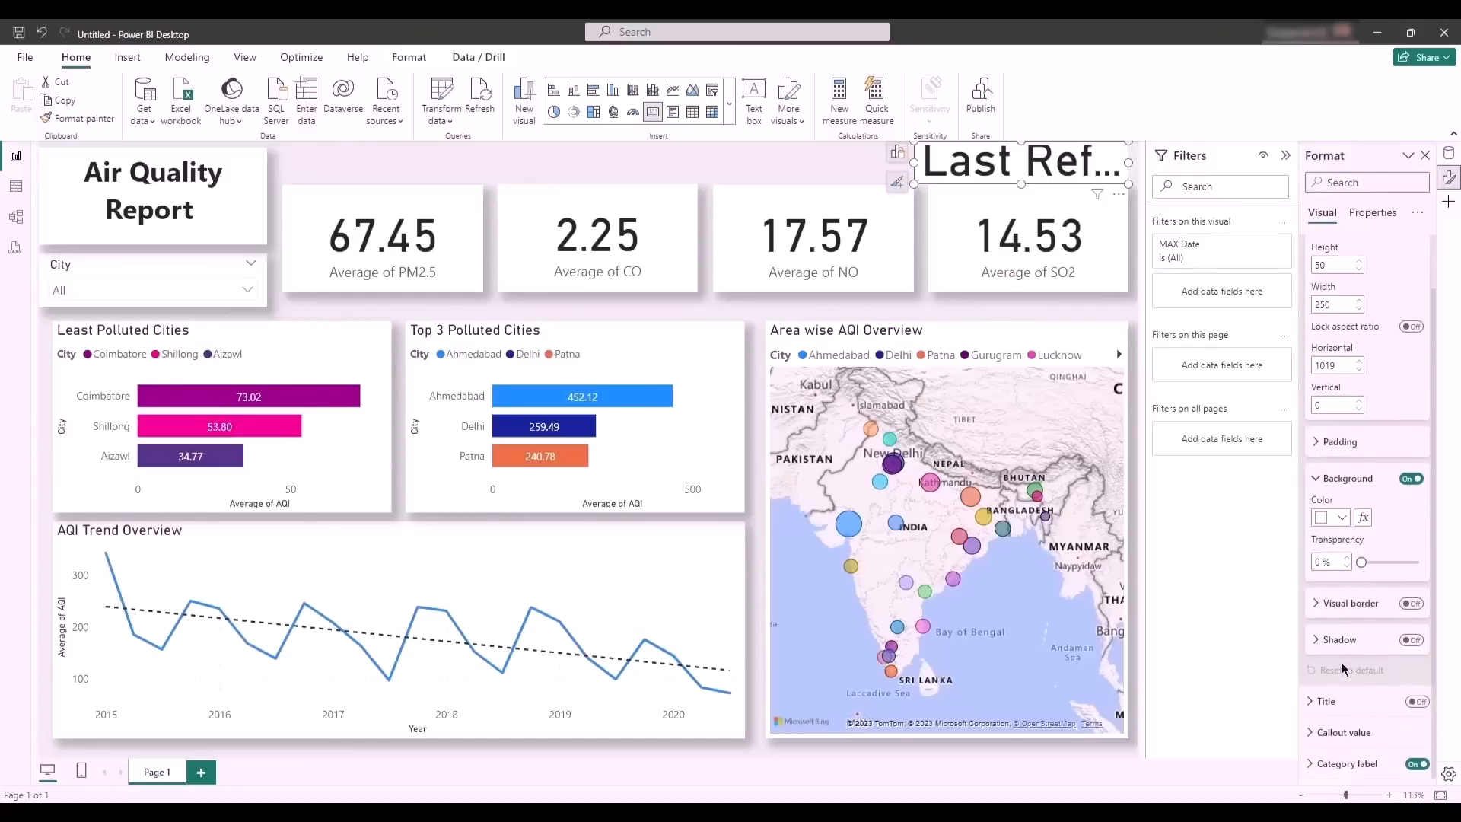
{"action": "left_click", "coordinate": [1316, 734]}
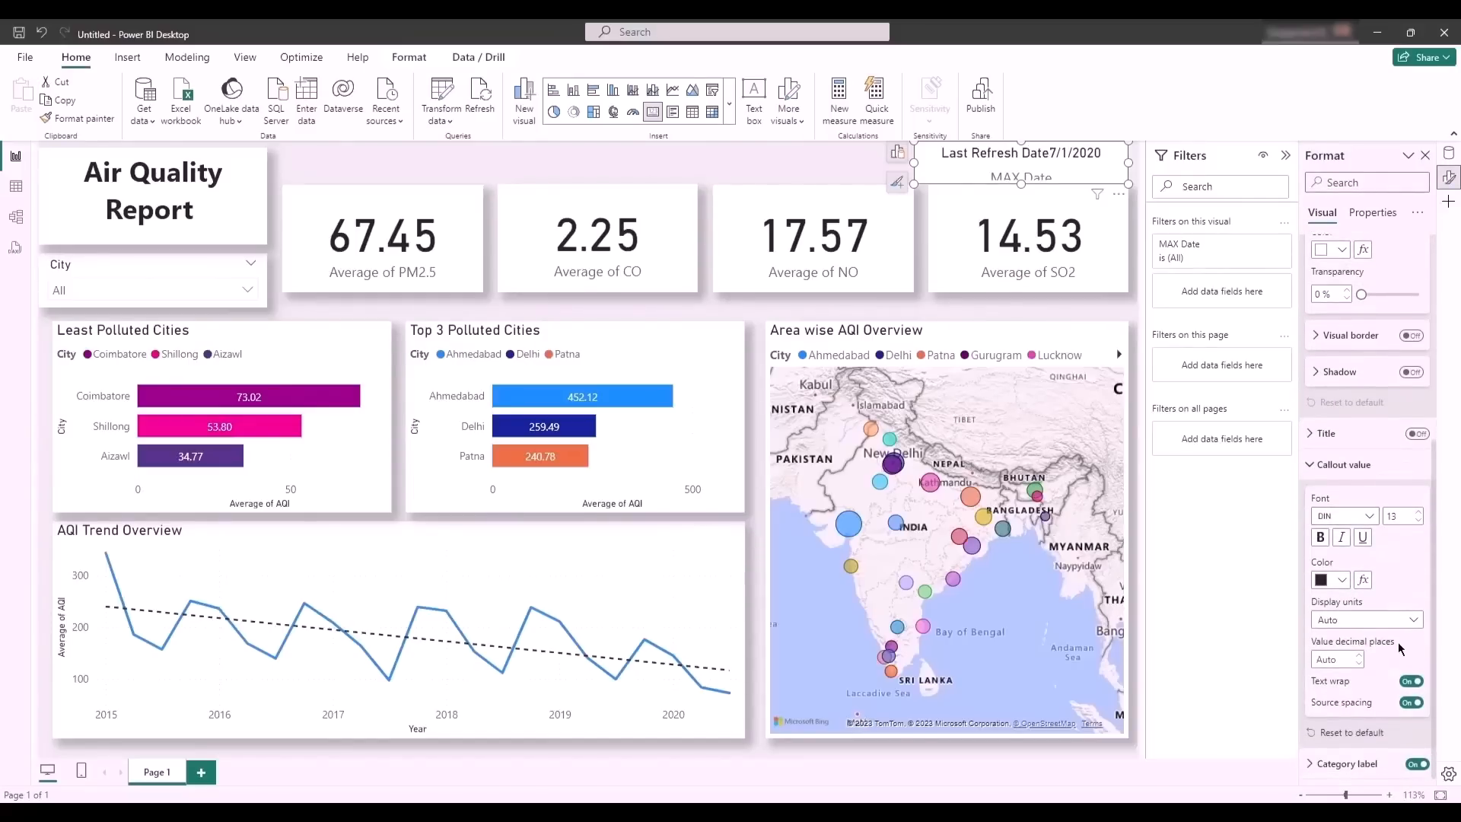
{"action": "left_click", "coordinate": [1410, 765]}
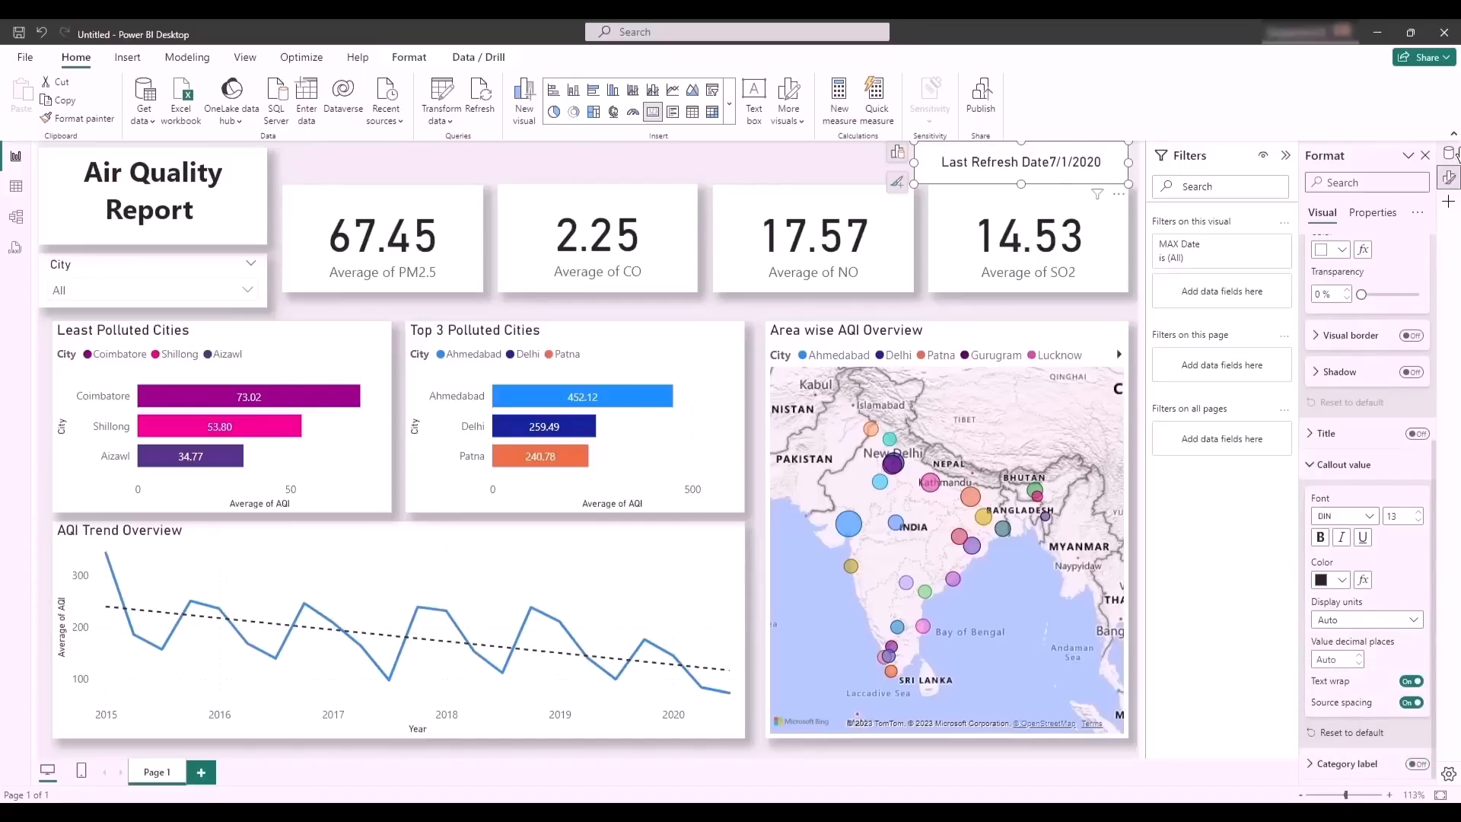
- Change the text in the MAX Date measure to "Last Refresh Date: " with a colon and trailing space
{"action": "left_click", "coordinate": [1449, 153]}
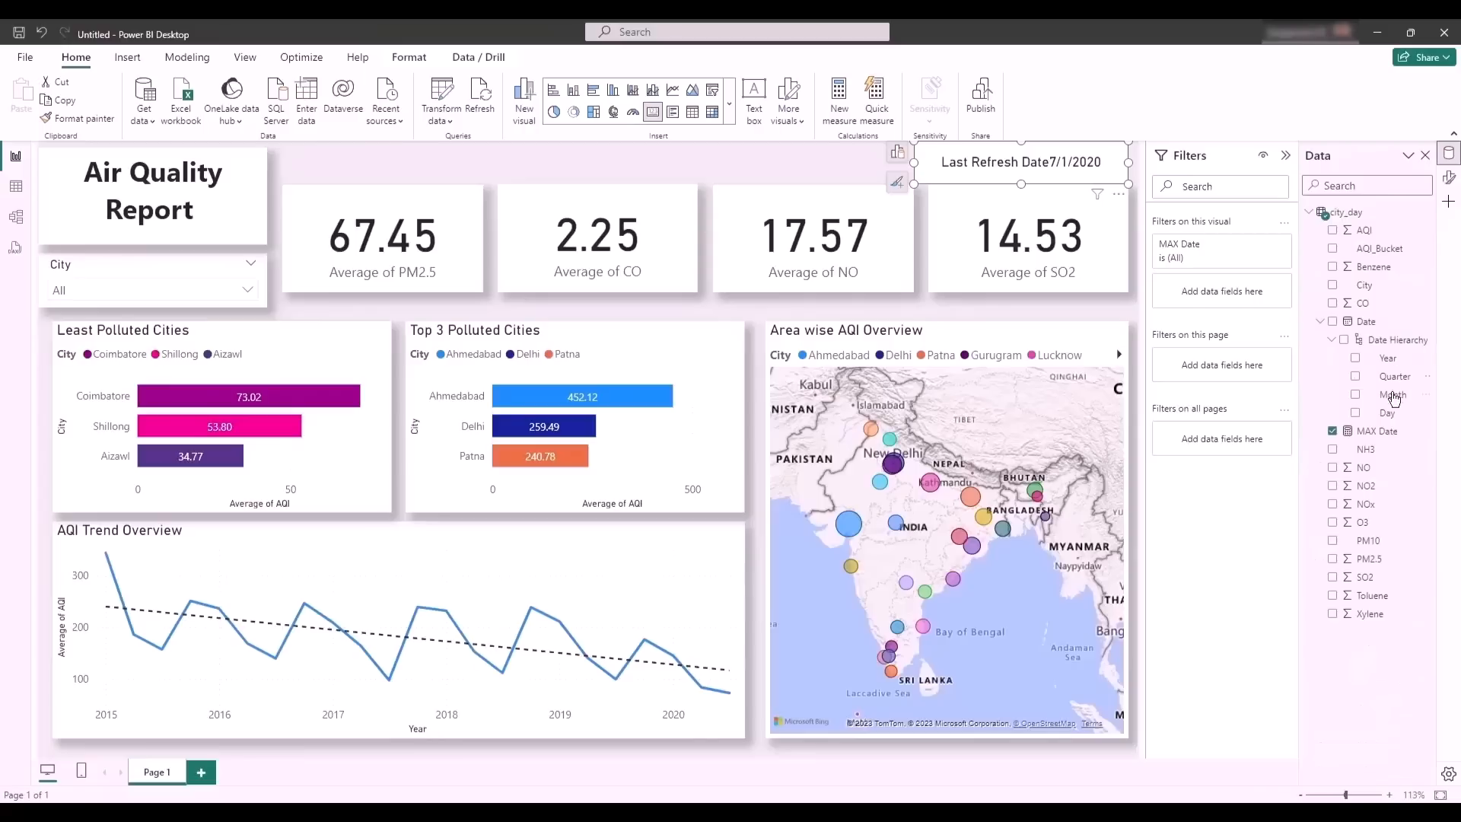
{"action": "left_click", "coordinate": [1376, 431]}
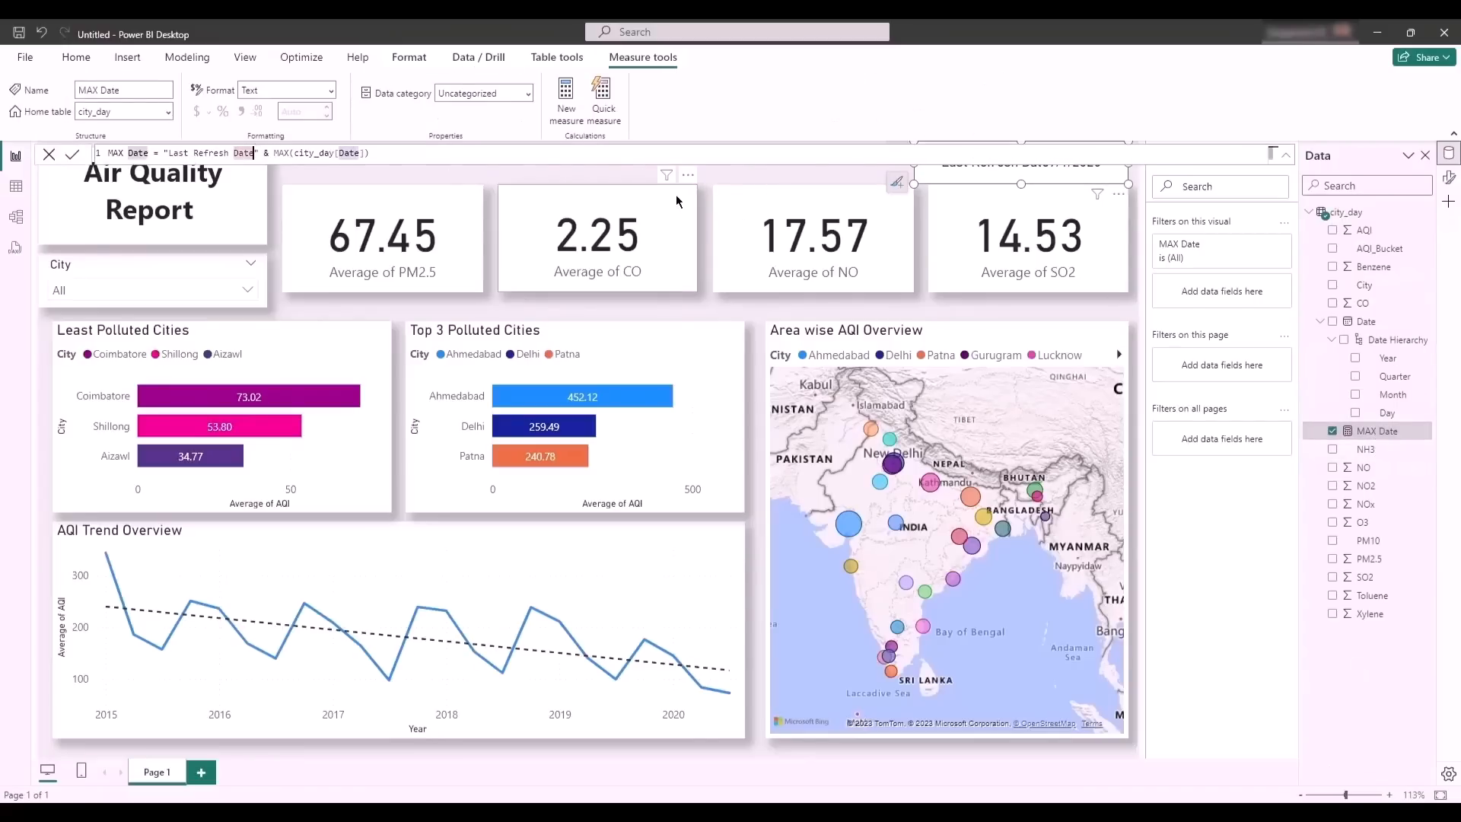
{"action": "type", "text": ":"}
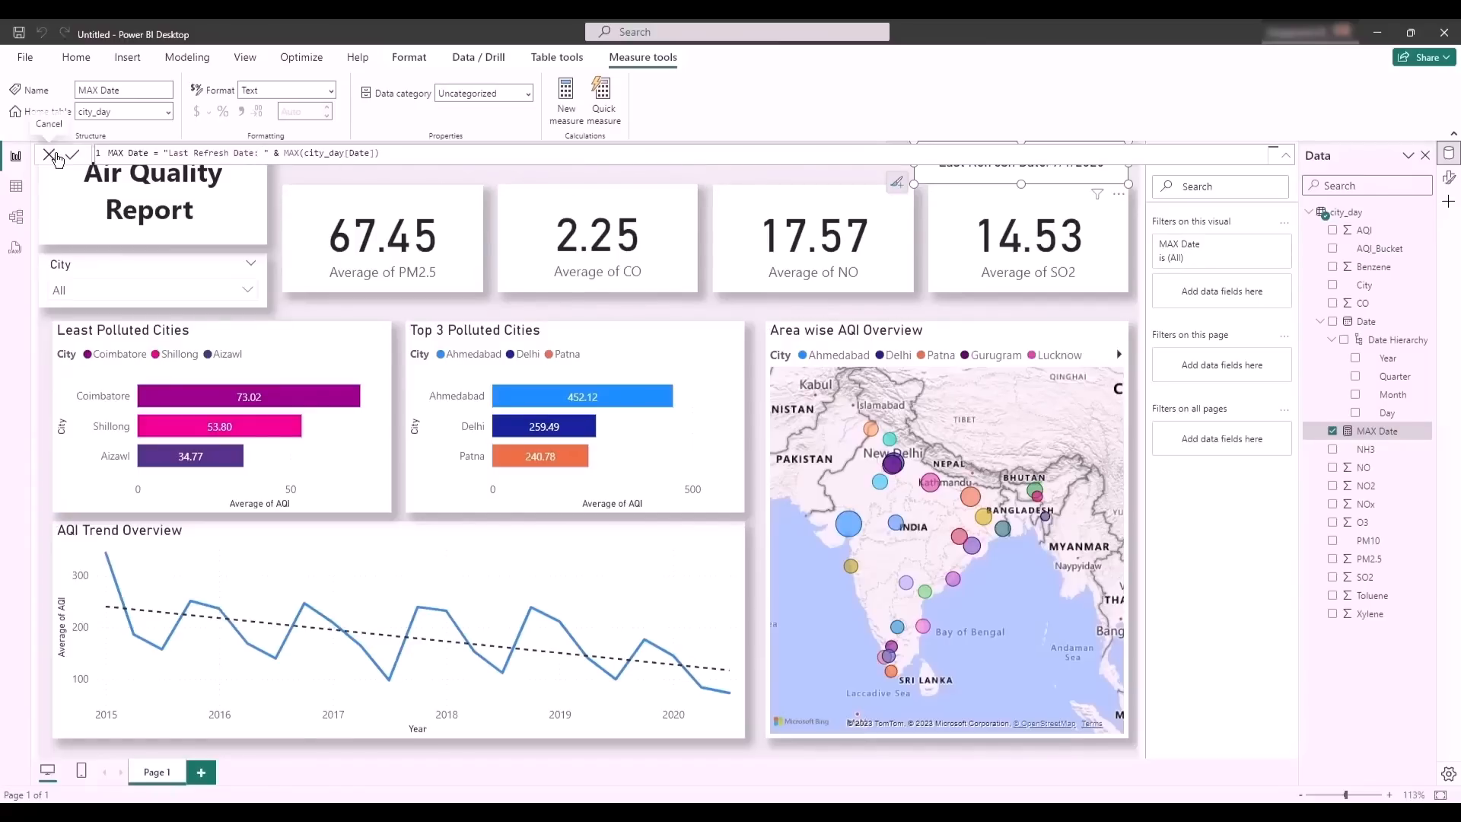
{"action": "left_click", "coordinate": [56, 153]}
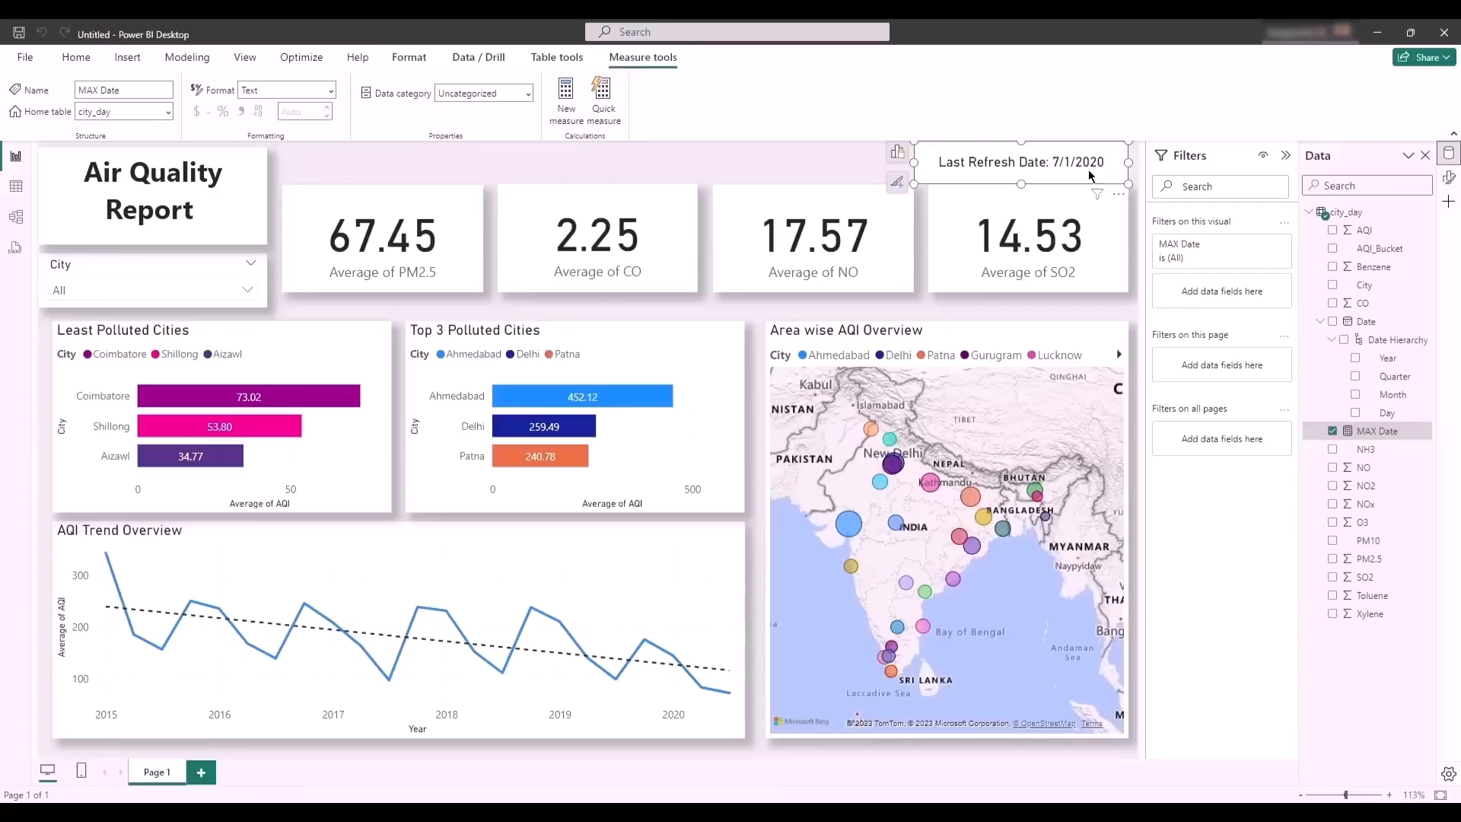
{"action": "left_click", "coordinate": [1011, 175]}
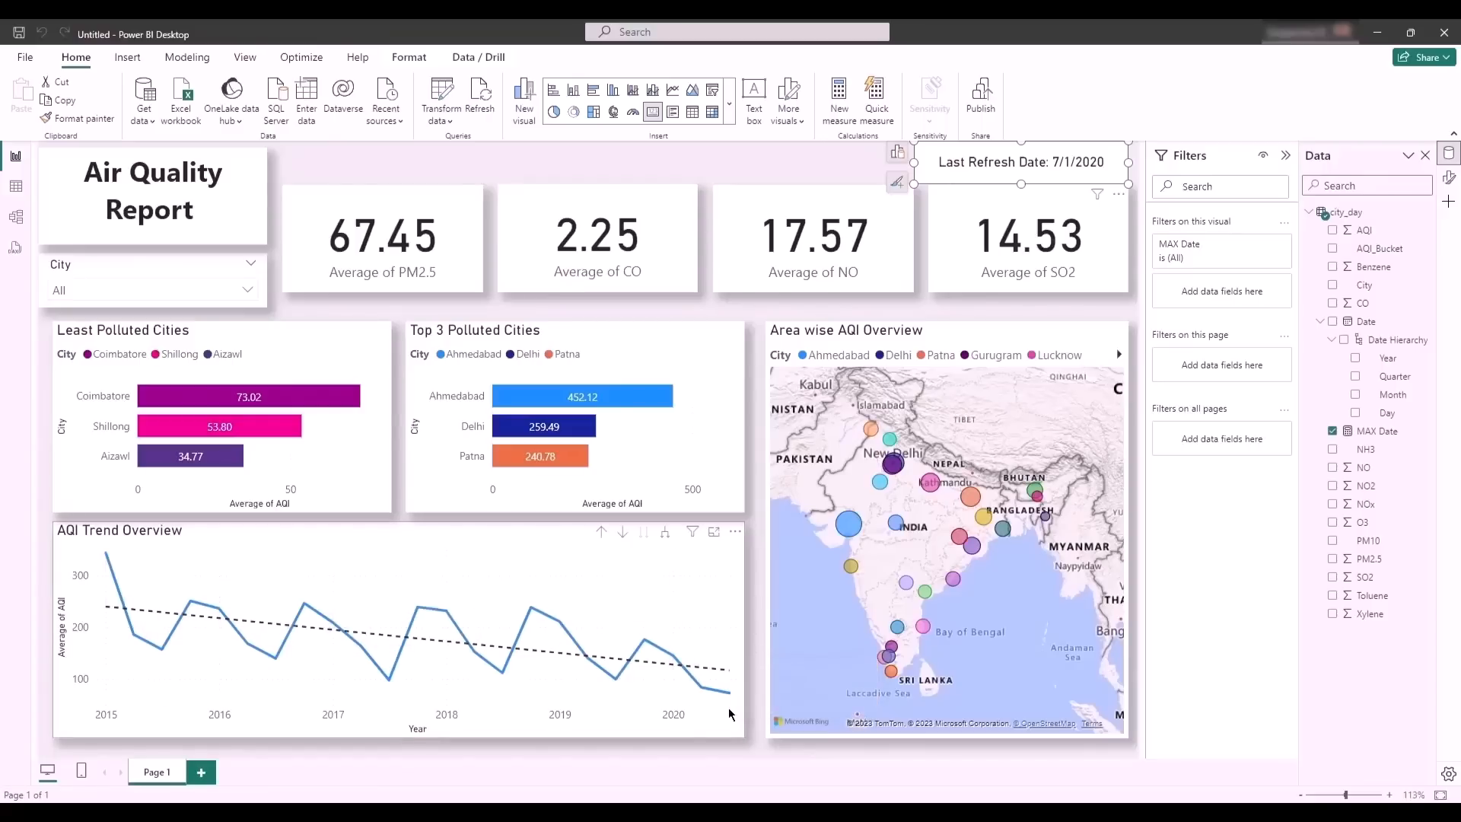
- Sort the city_day table by the Date column in descending order in the table view
{"action": "mouse_move", "coordinate": [726, 706]}
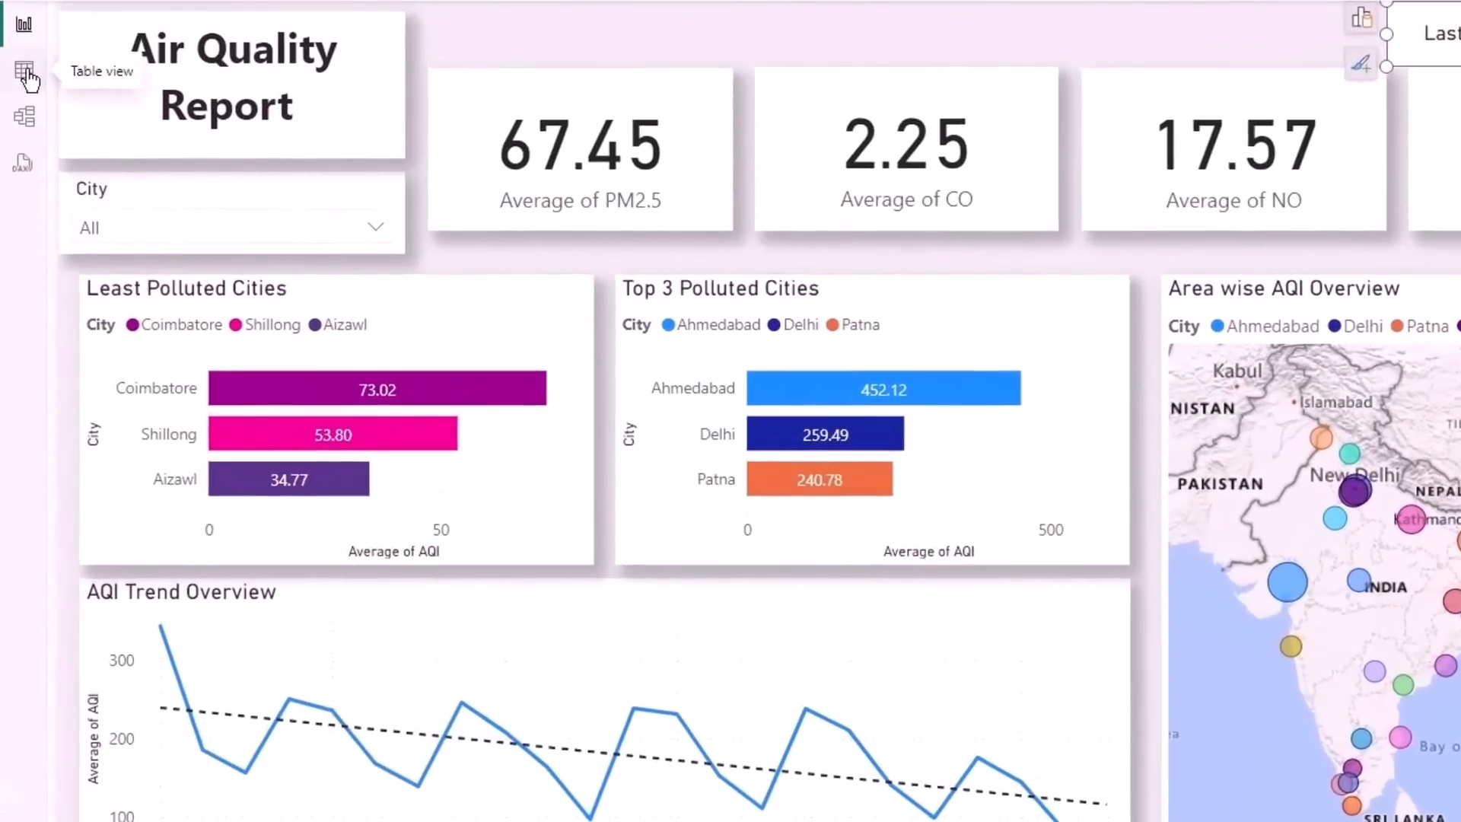
{"action": "left_click", "coordinate": [27, 75]}
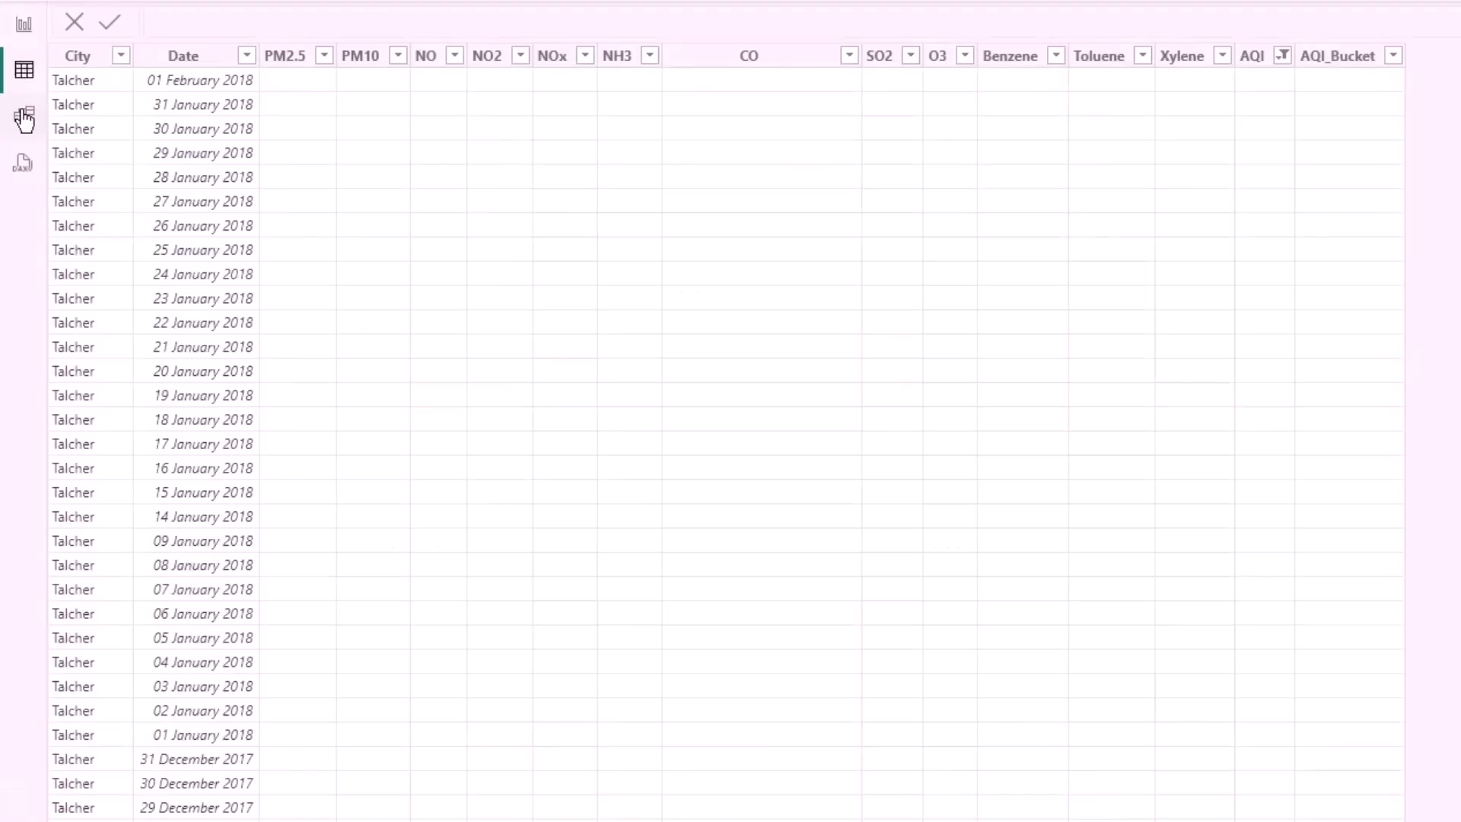
{"action": "left_click", "coordinate": [247, 57]}
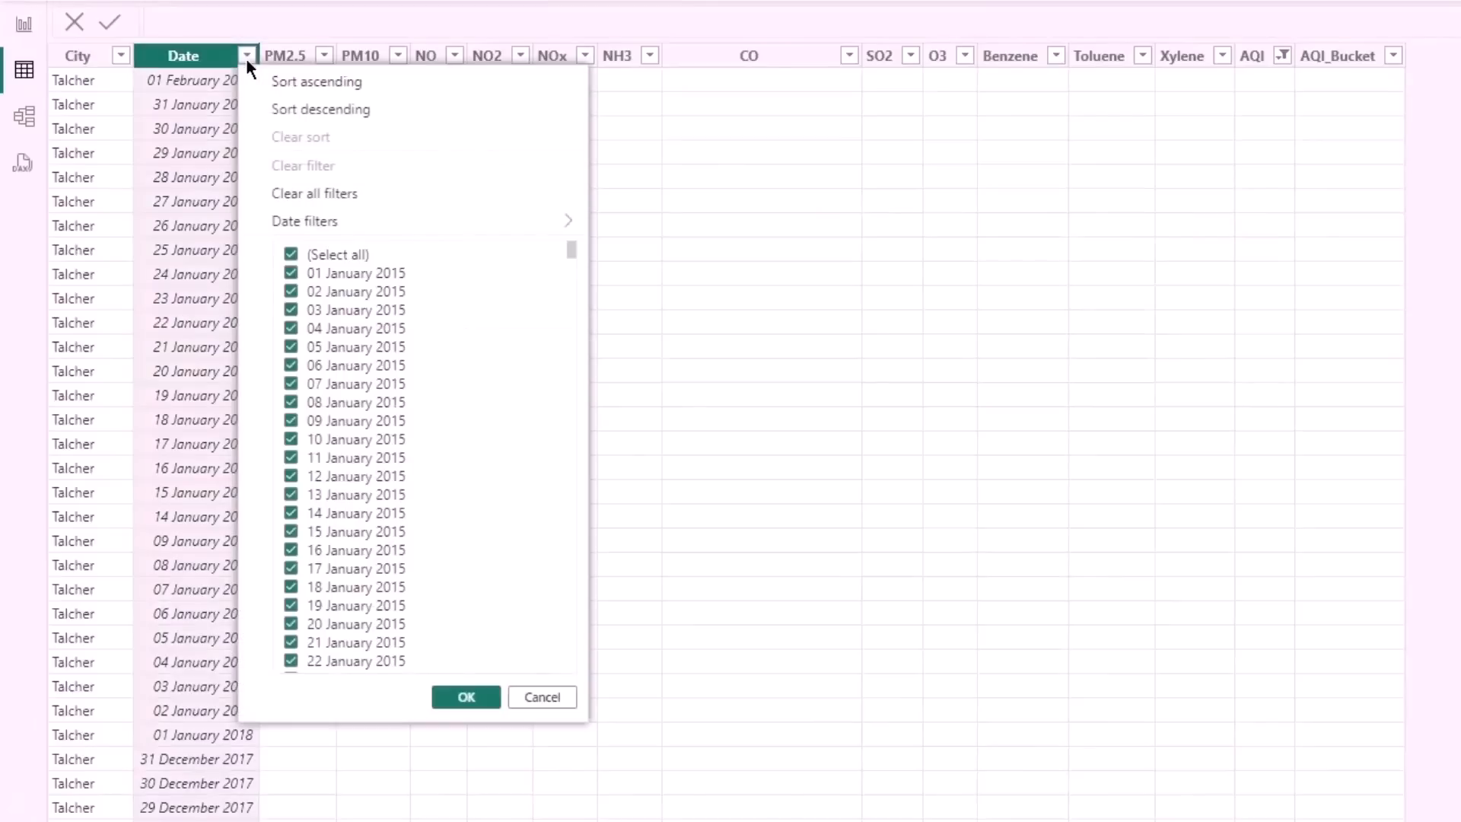
{"action": "left_click", "coordinate": [305, 111]}
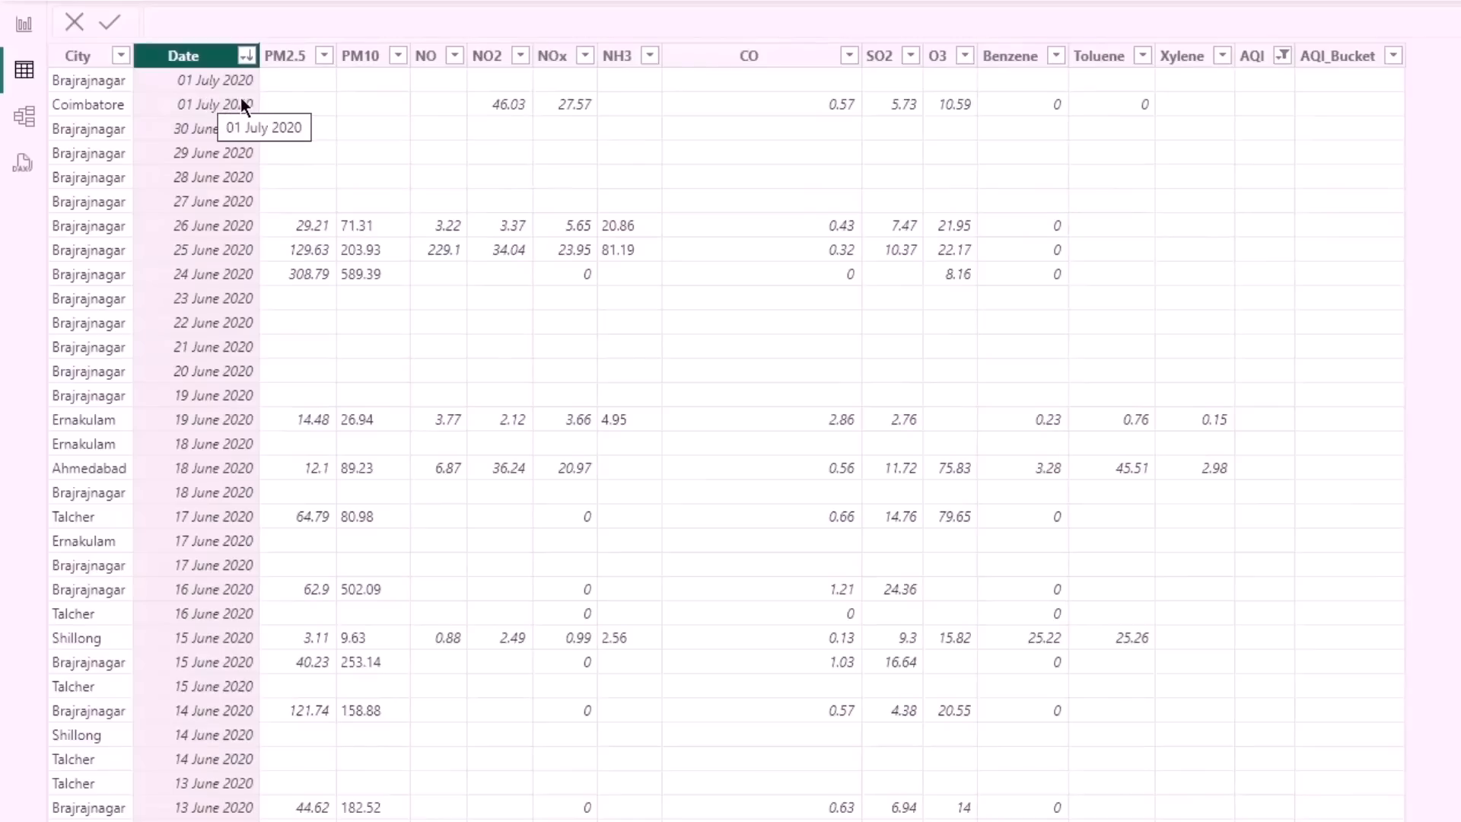
- Back on the report page, shorten the last refresh date card from its lower edge to leave a gap above the SO2 card
{"action": "left_click", "coordinate": [28, 28]}
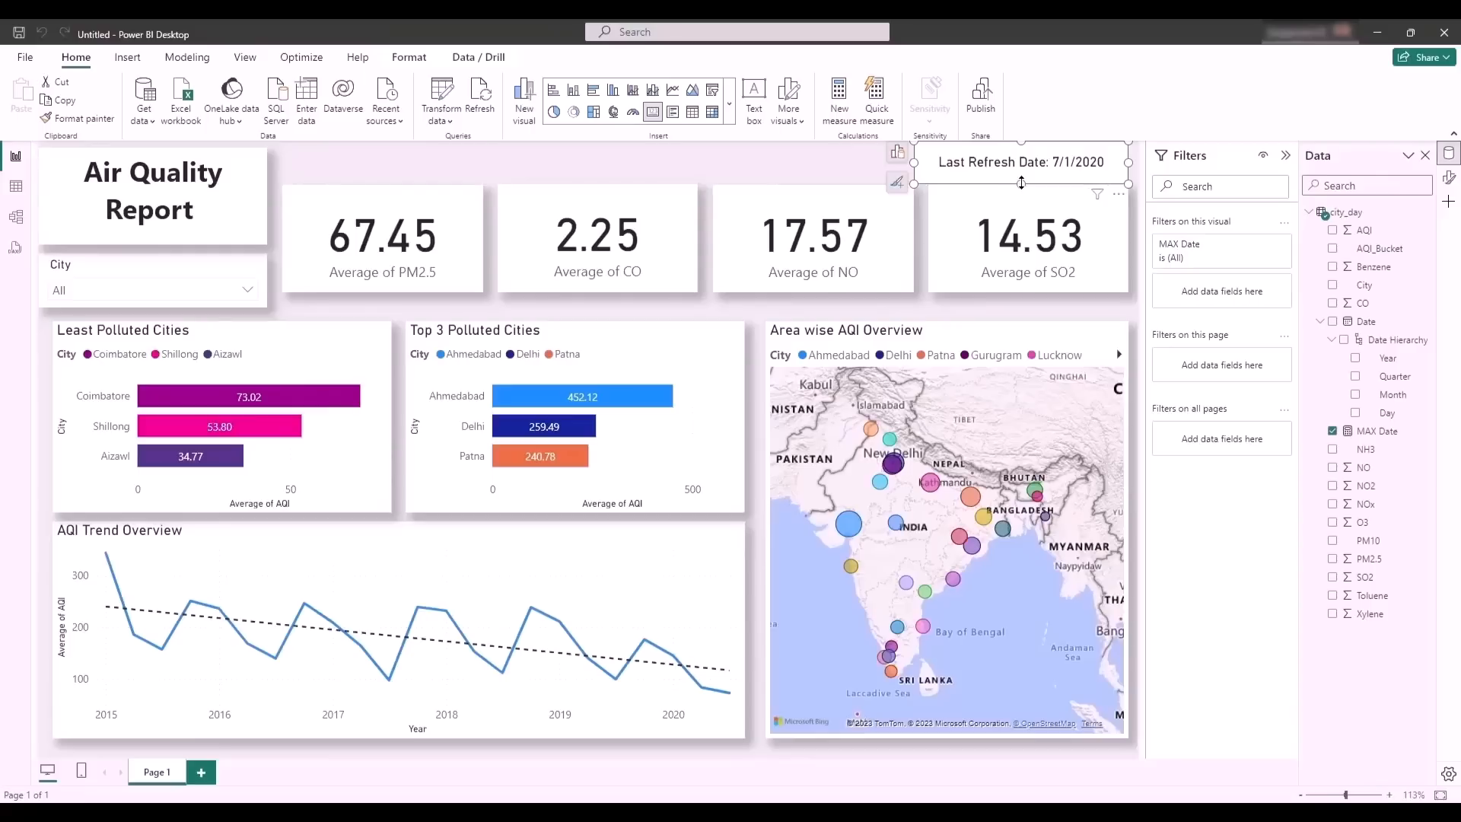
{"action": "left_click_drag", "start_coordinate": [1021, 183], "coordinate": [1025, 154]}
{"action": "left_click", "coordinate": [687, 158]}
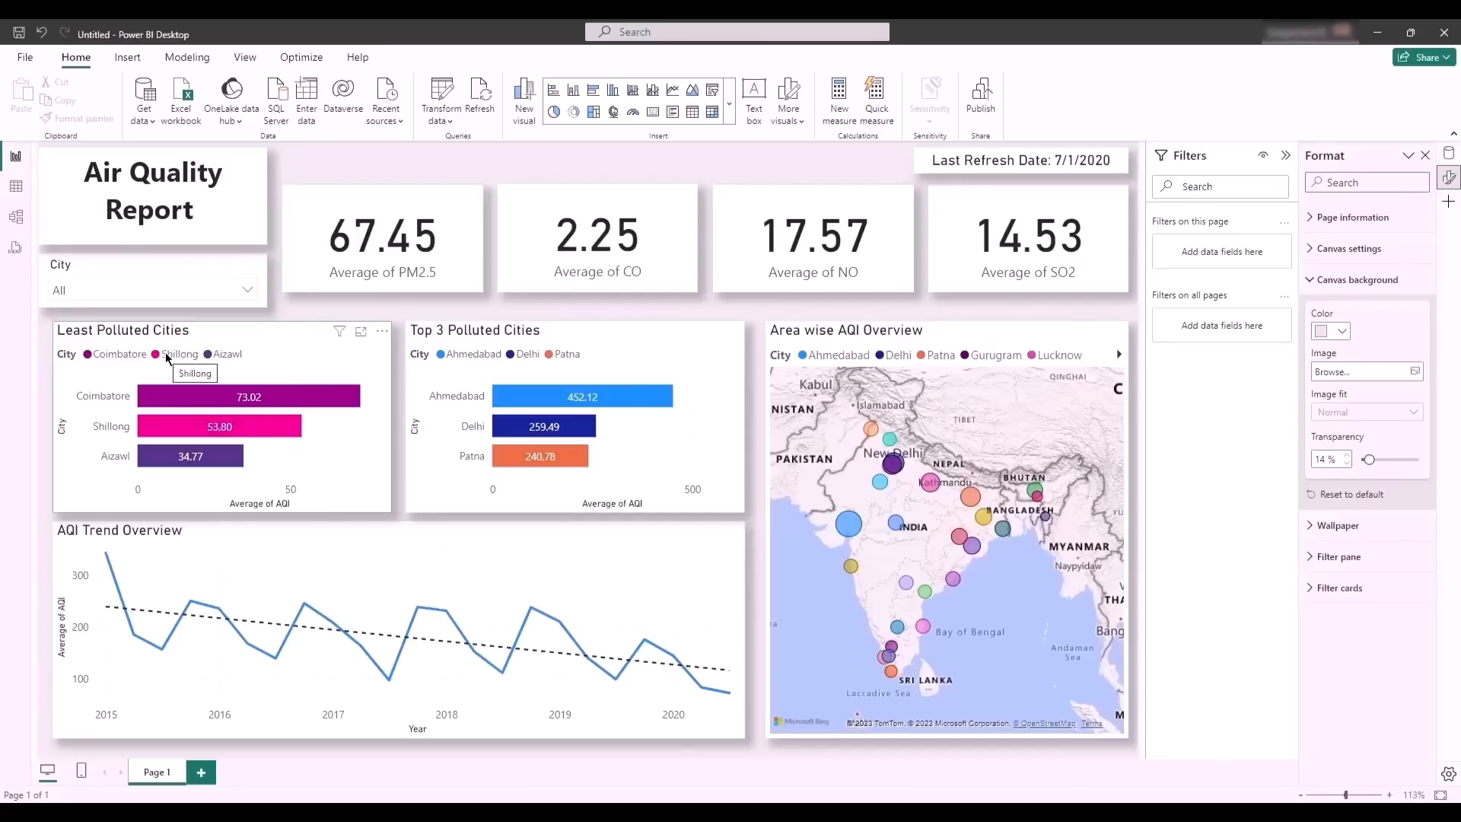
{"action": "left_click", "coordinate": [344, 194]}
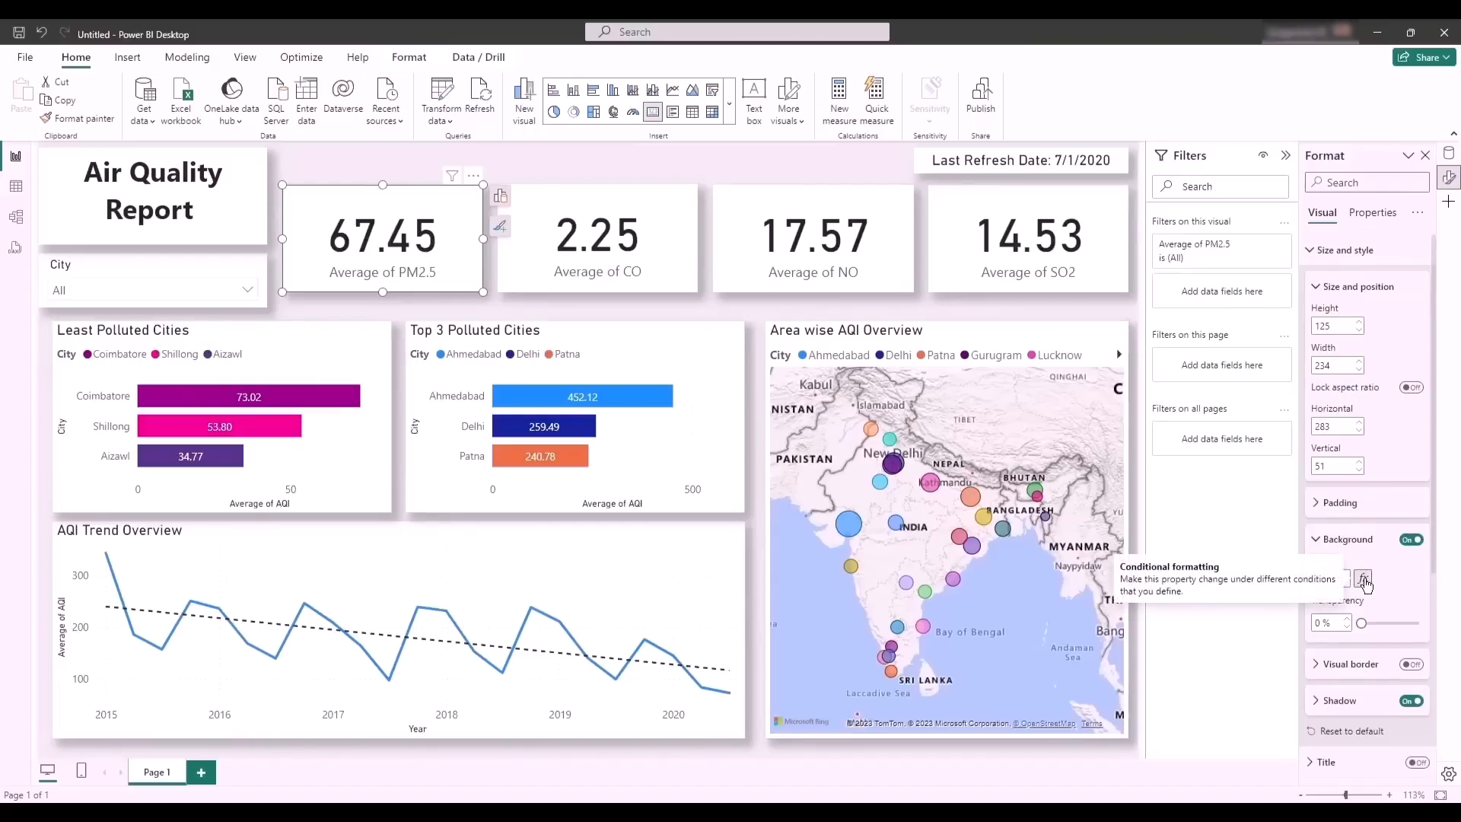
{"action": "scroll", "coordinate": [1364, 583], "scroll_direction": "down", "scroll_amount": 4}
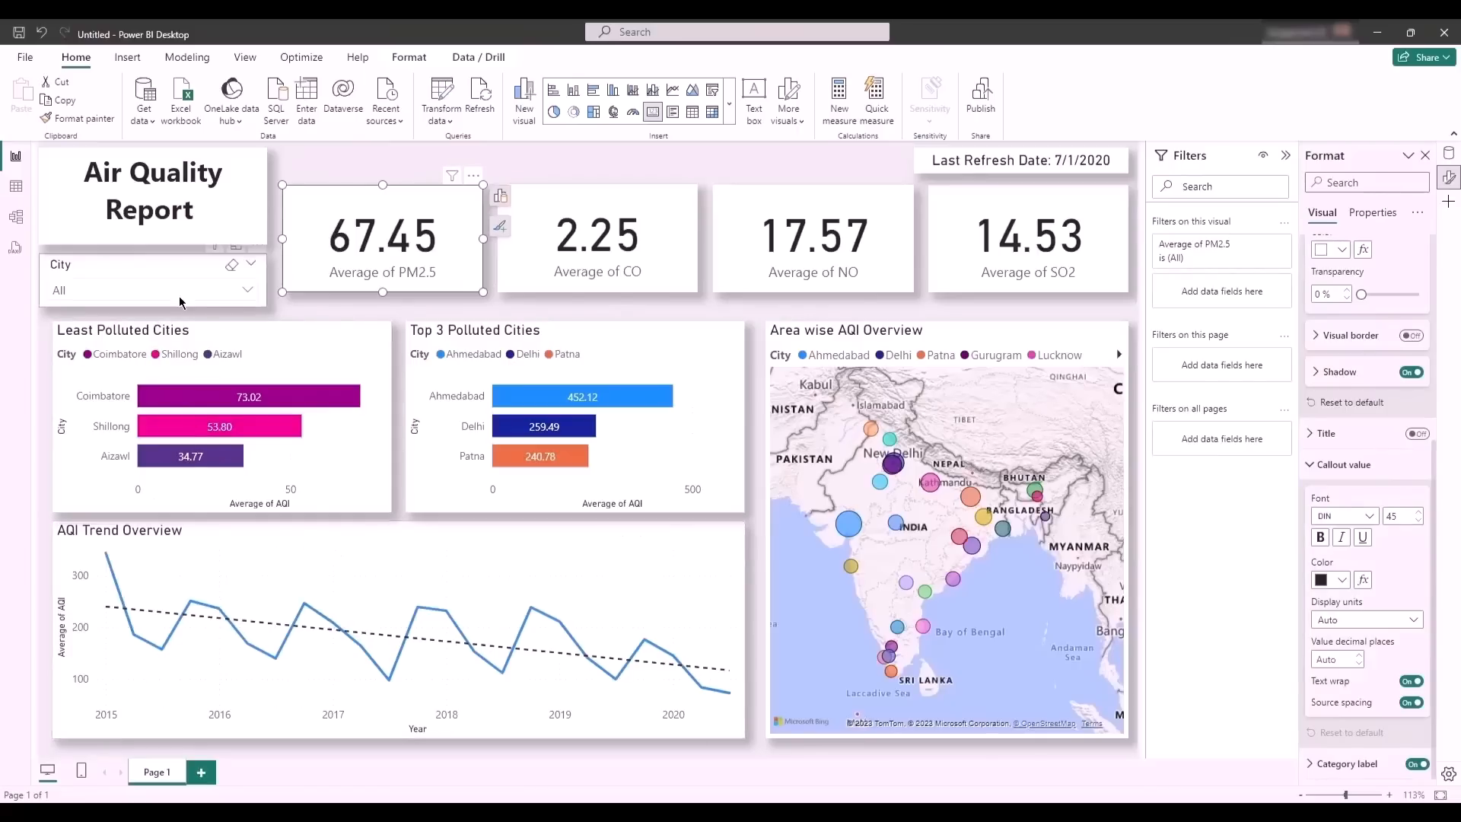
- In the city_day table view, reselect all values in the AQI column's filter, so it is no longer limited to blanks
{"action": "left_click", "coordinate": [24, 195]}
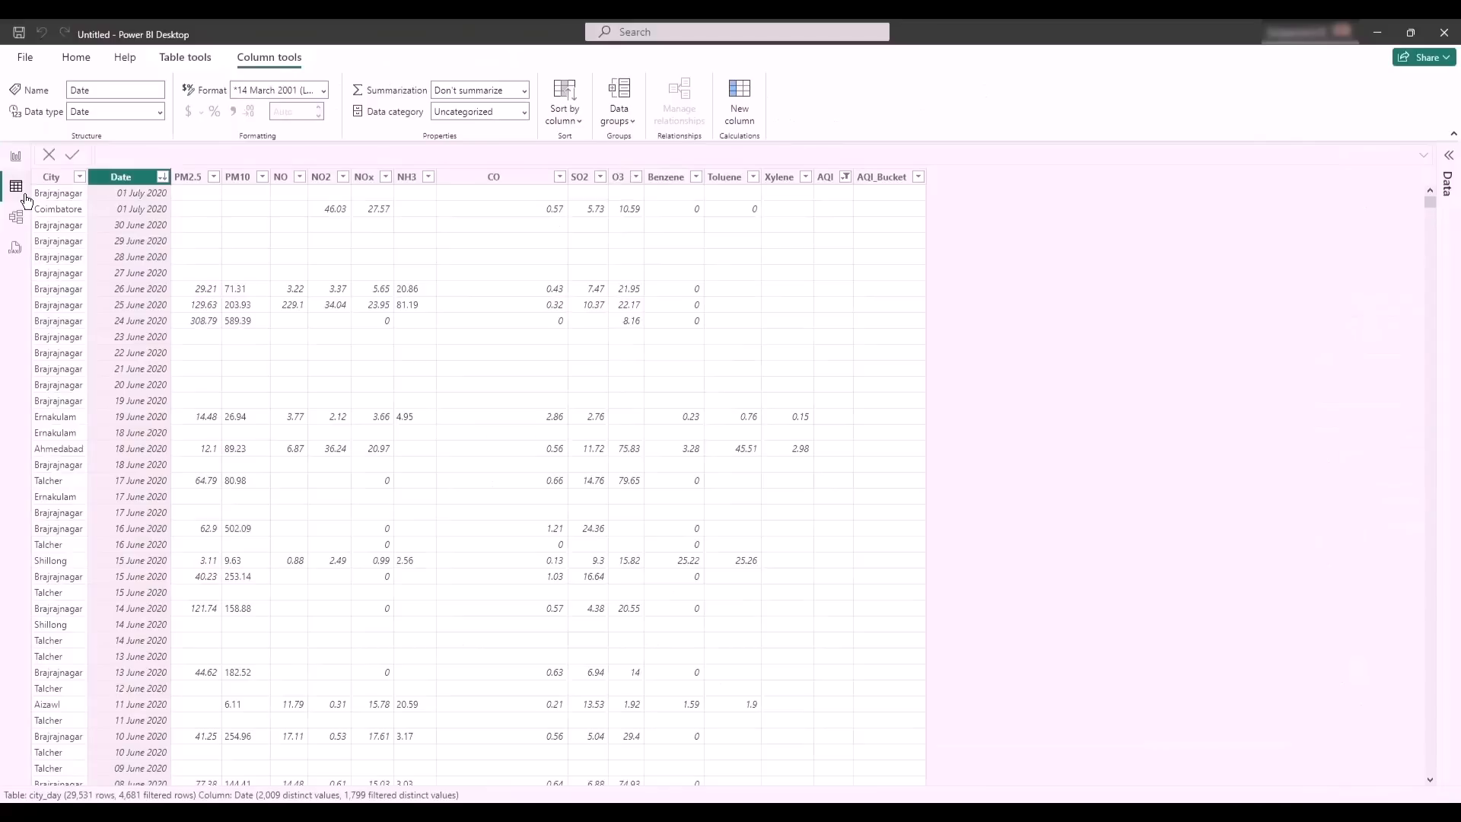
{"action": "left_click", "coordinate": [919, 177]}
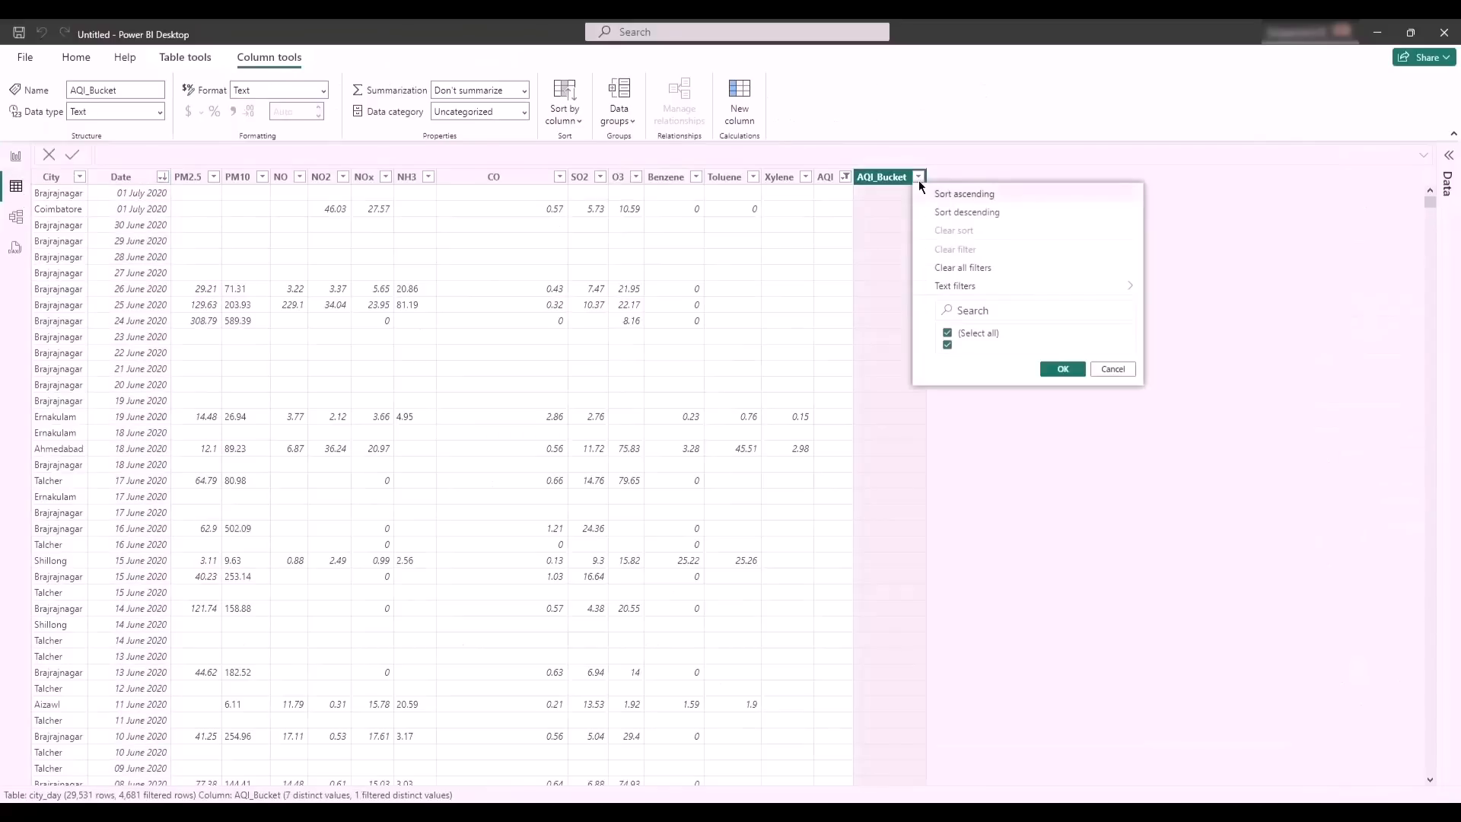
{"action": "left_click", "coordinate": [845, 176]}
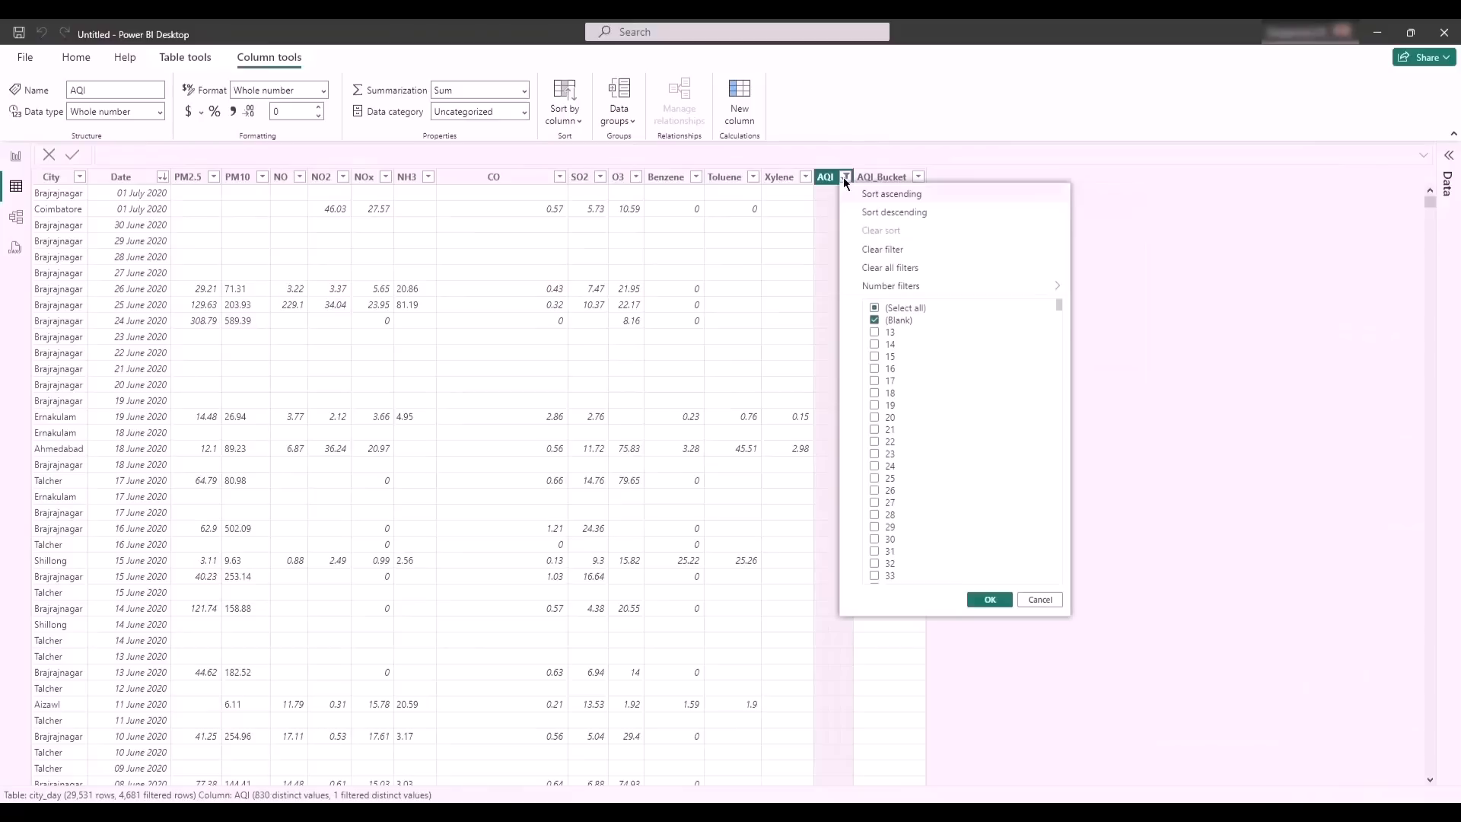
{"action": "left_click", "coordinate": [873, 309]}
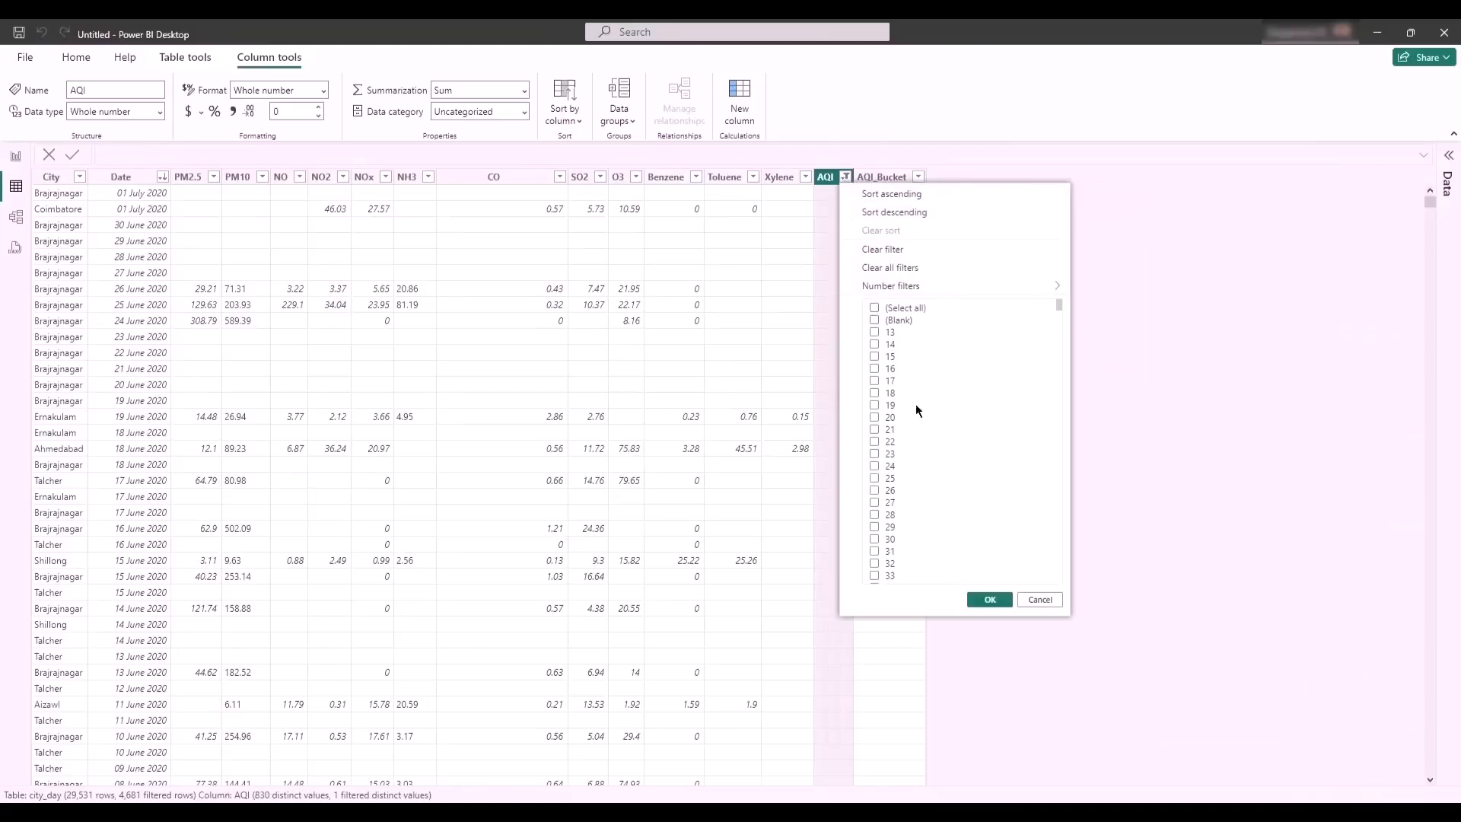
{"action": "left_click", "coordinate": [874, 308]}
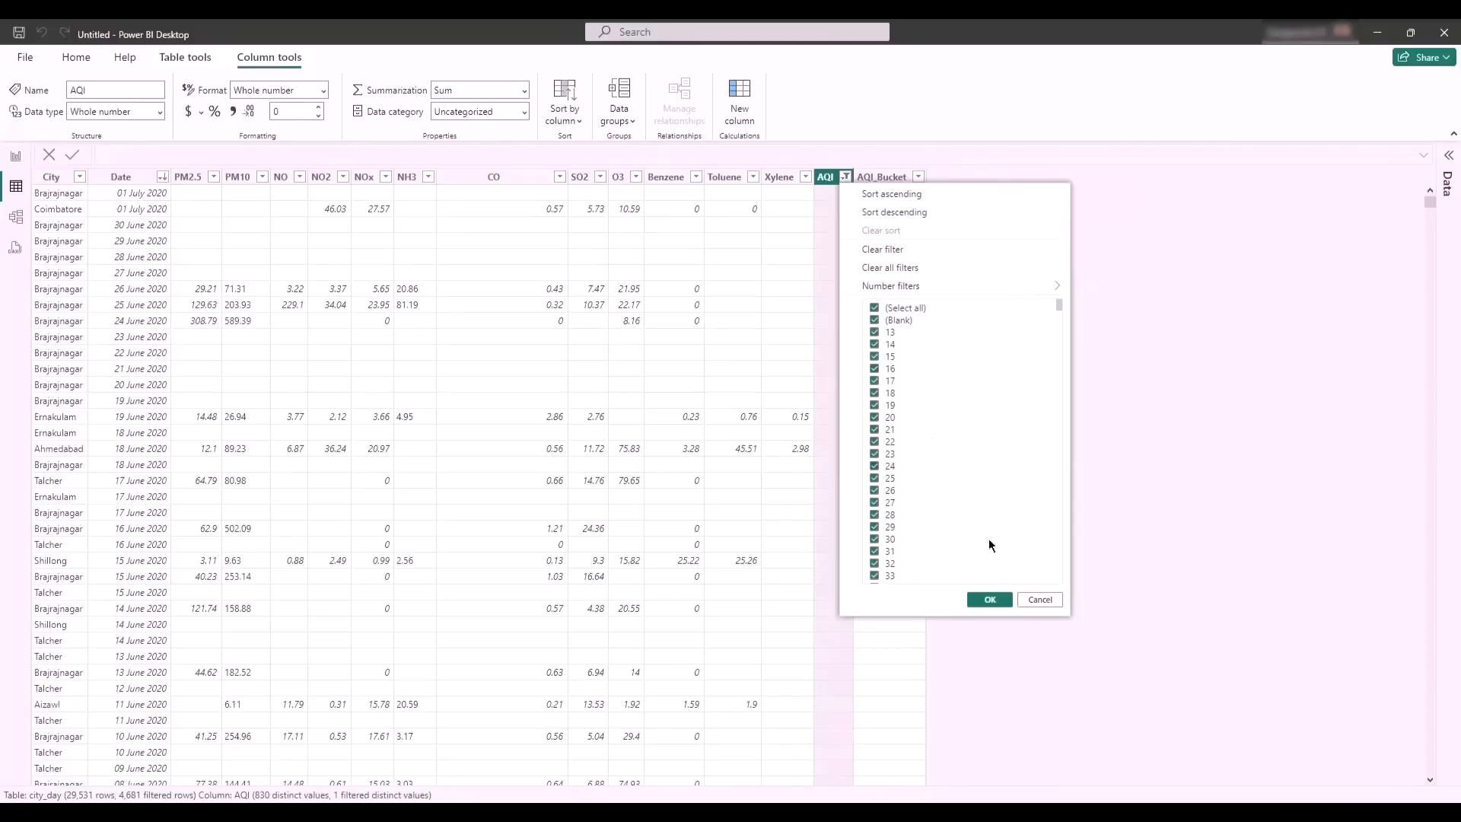
{"action": "left_click", "coordinate": [989, 600]}
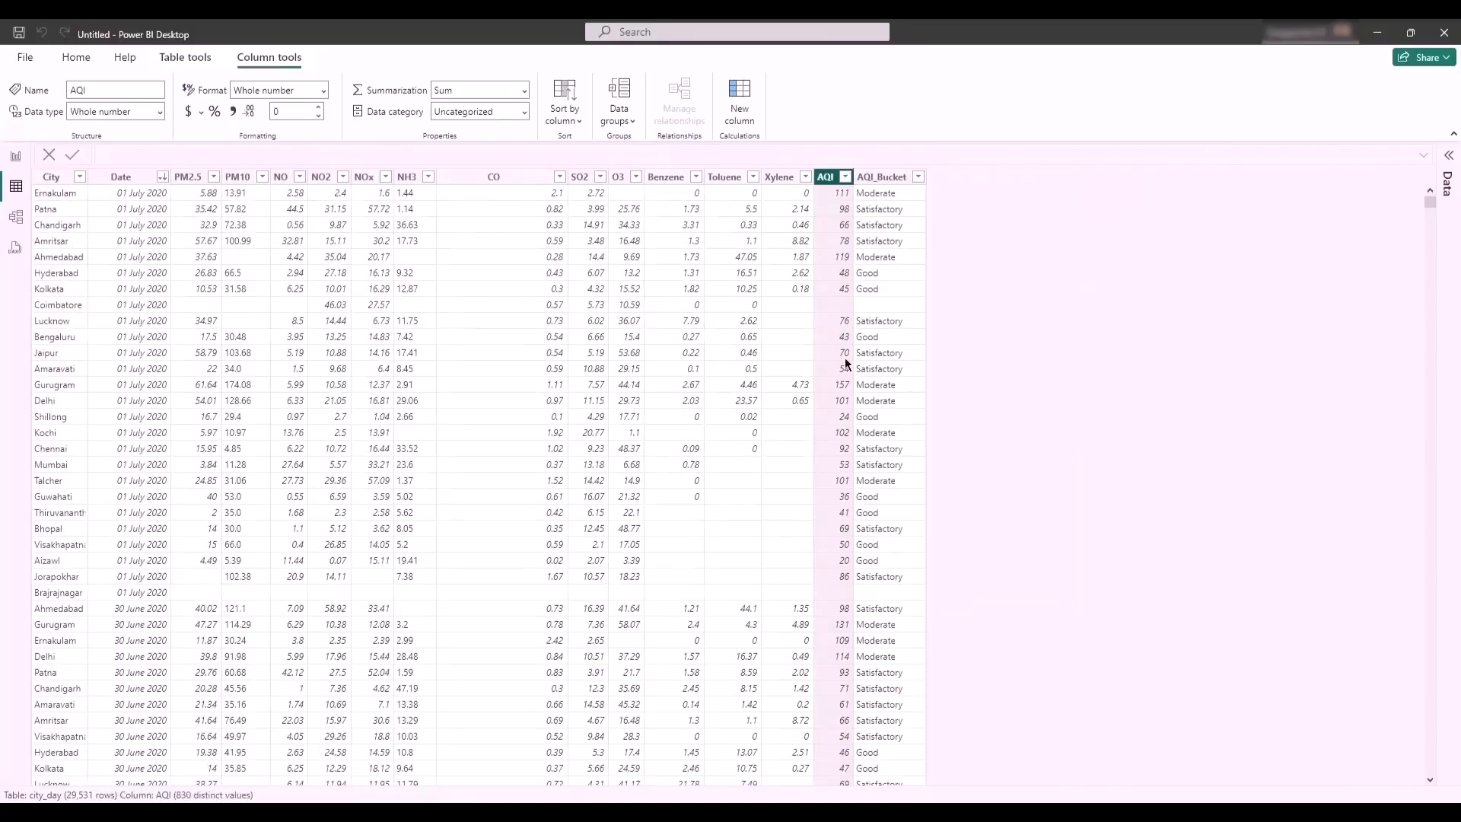